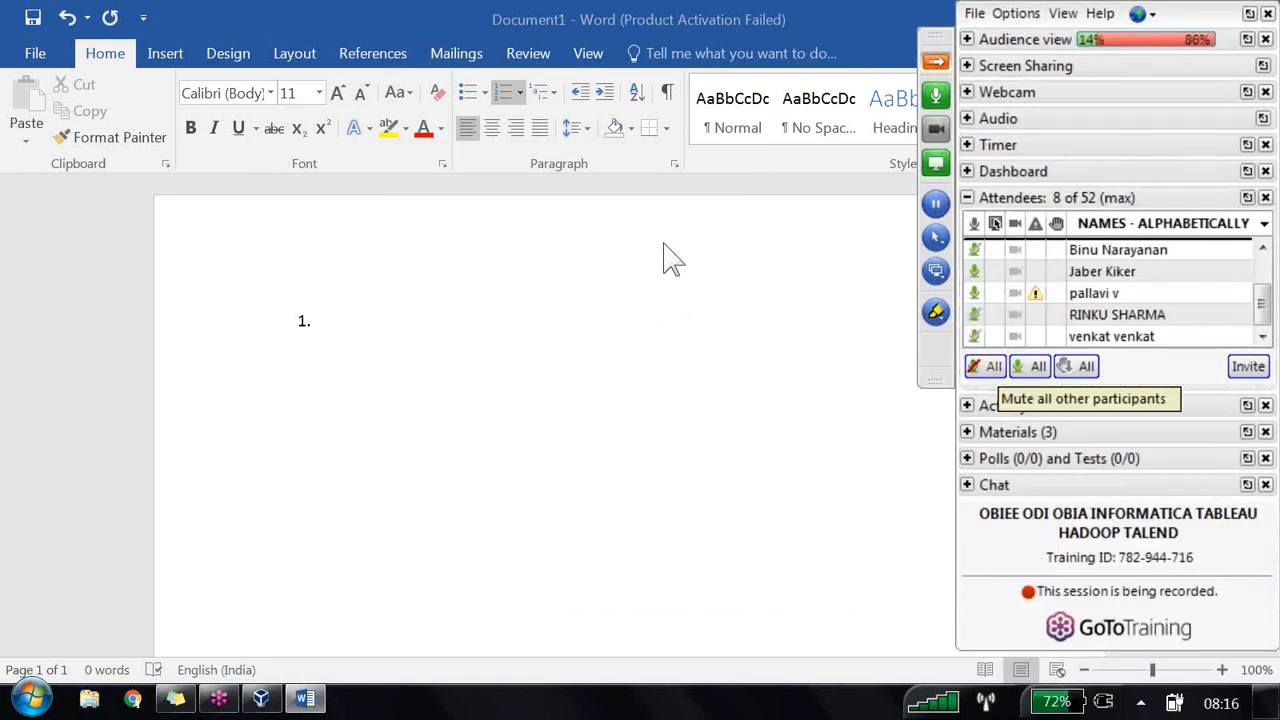
- Collapse the training control panel and write list item 1 as "Can I directly use database functions (system defined /User defined) in OBIEE?"
click(935, 61)
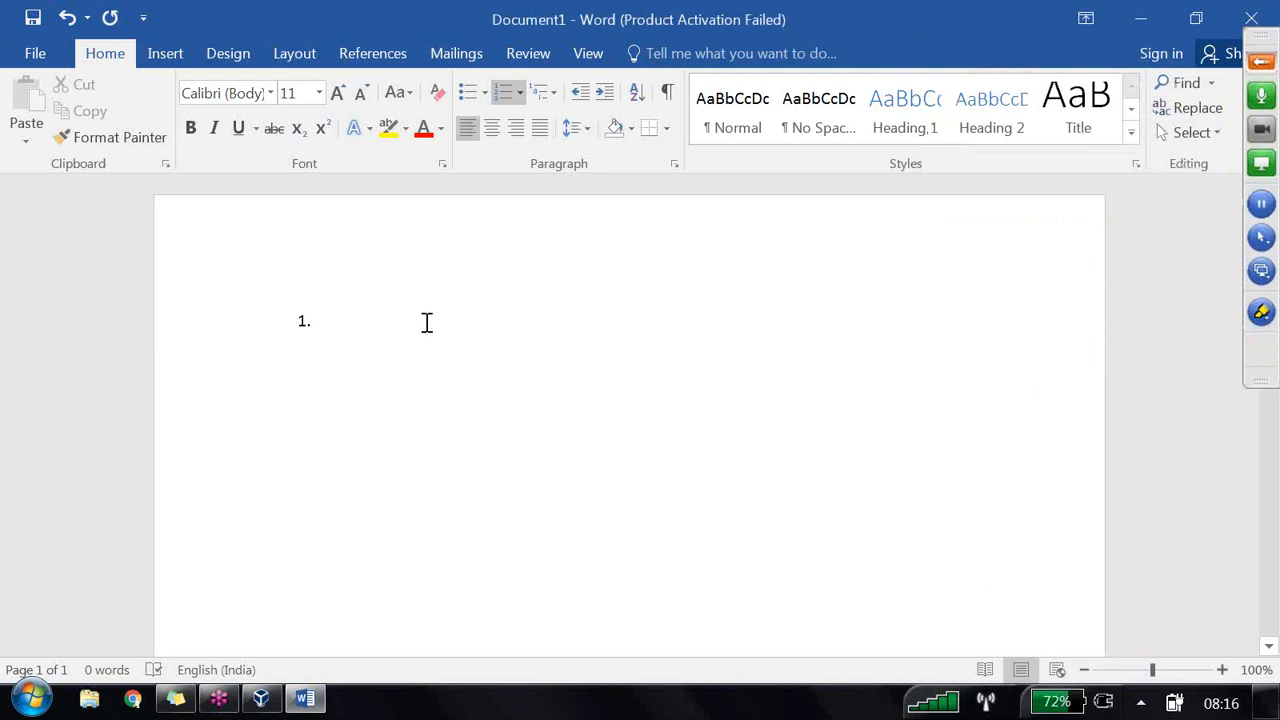
text(Can I d)
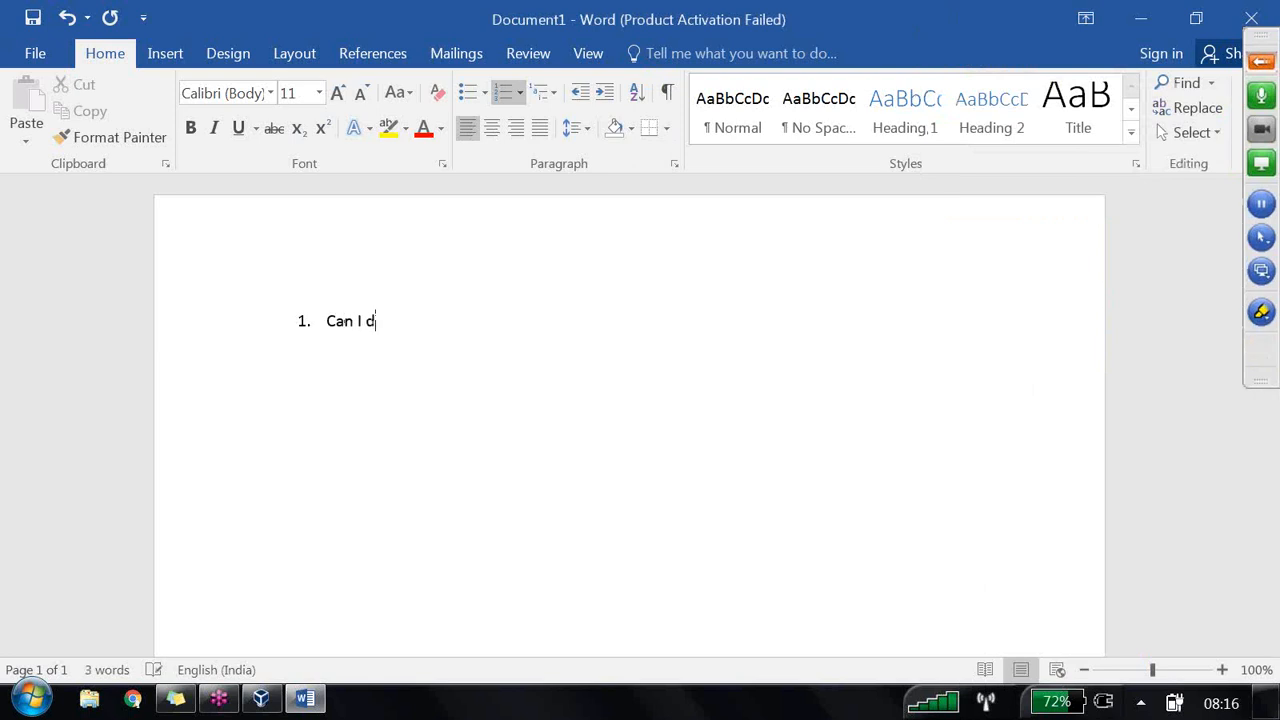
text(irectly use databas)
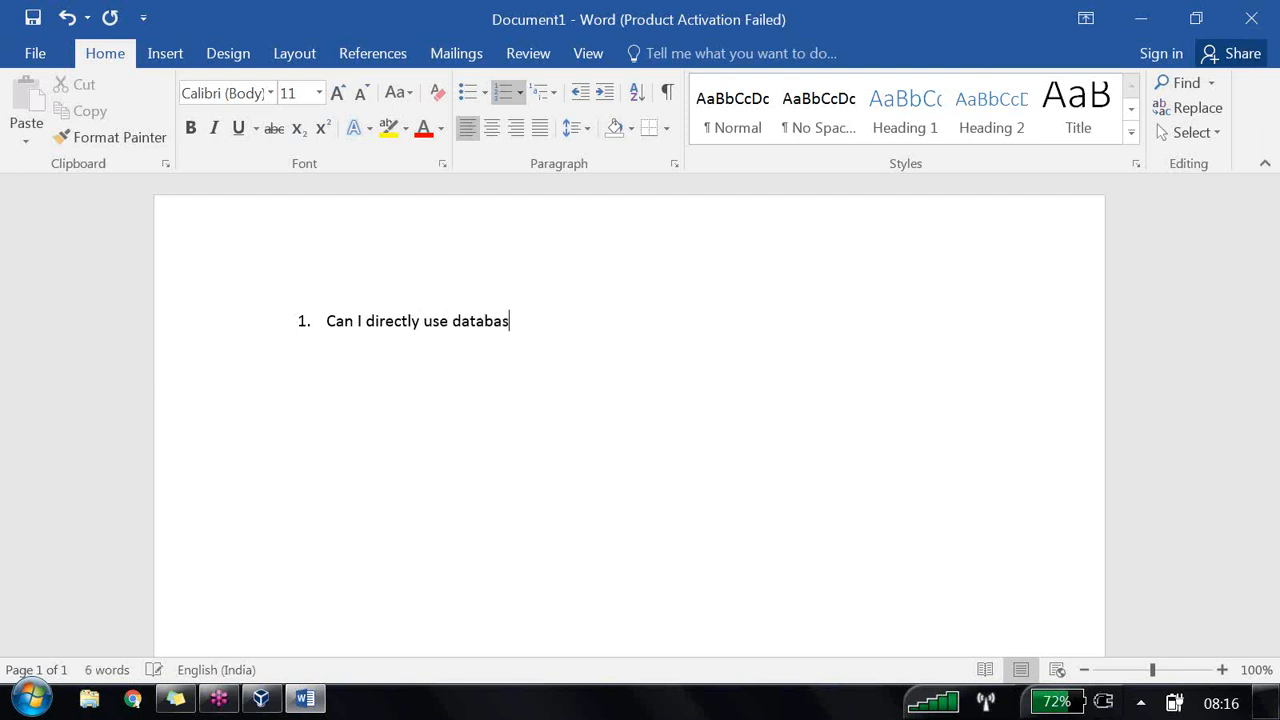
text(e functions(sys)
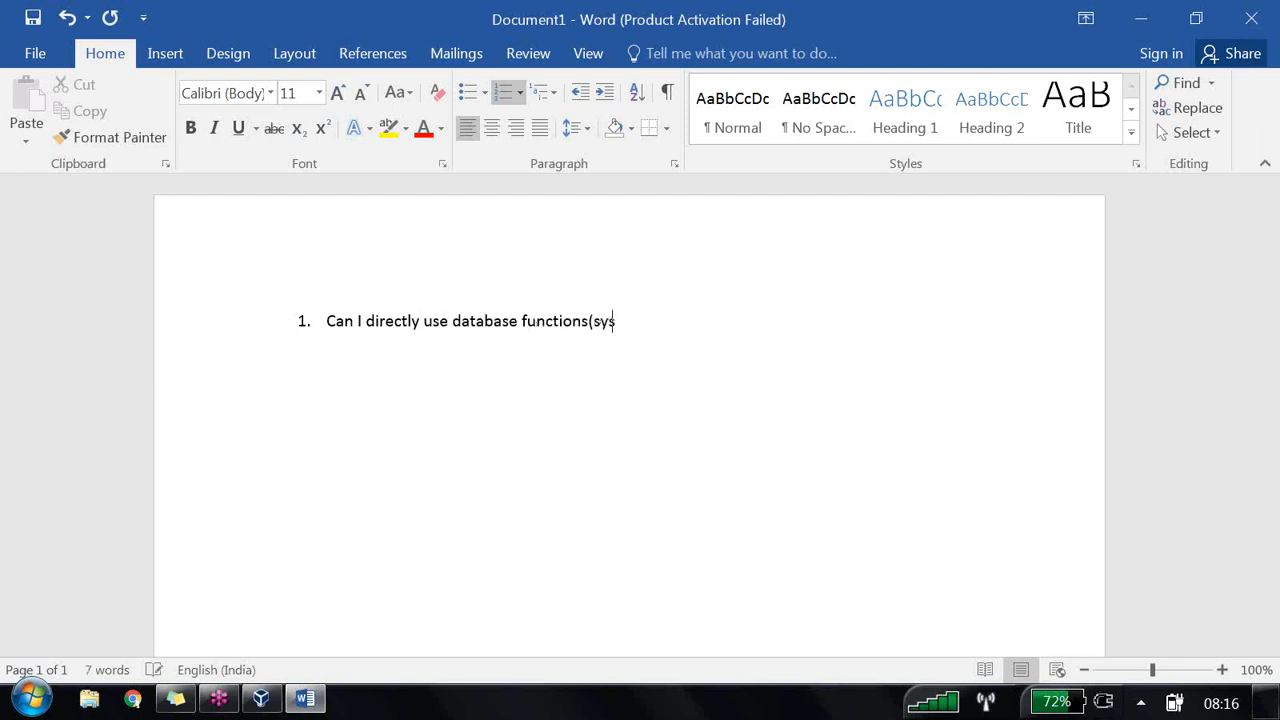
text(tem)
text( defined /)
text(Use)
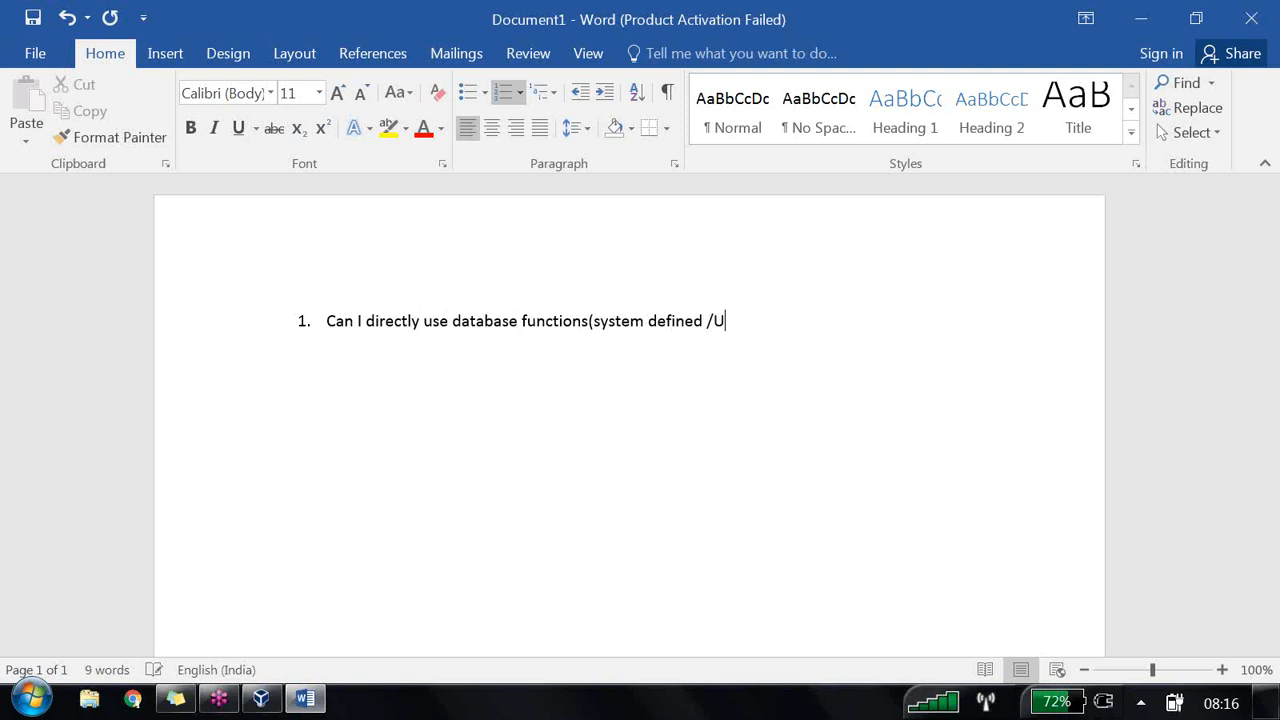
text(r def)
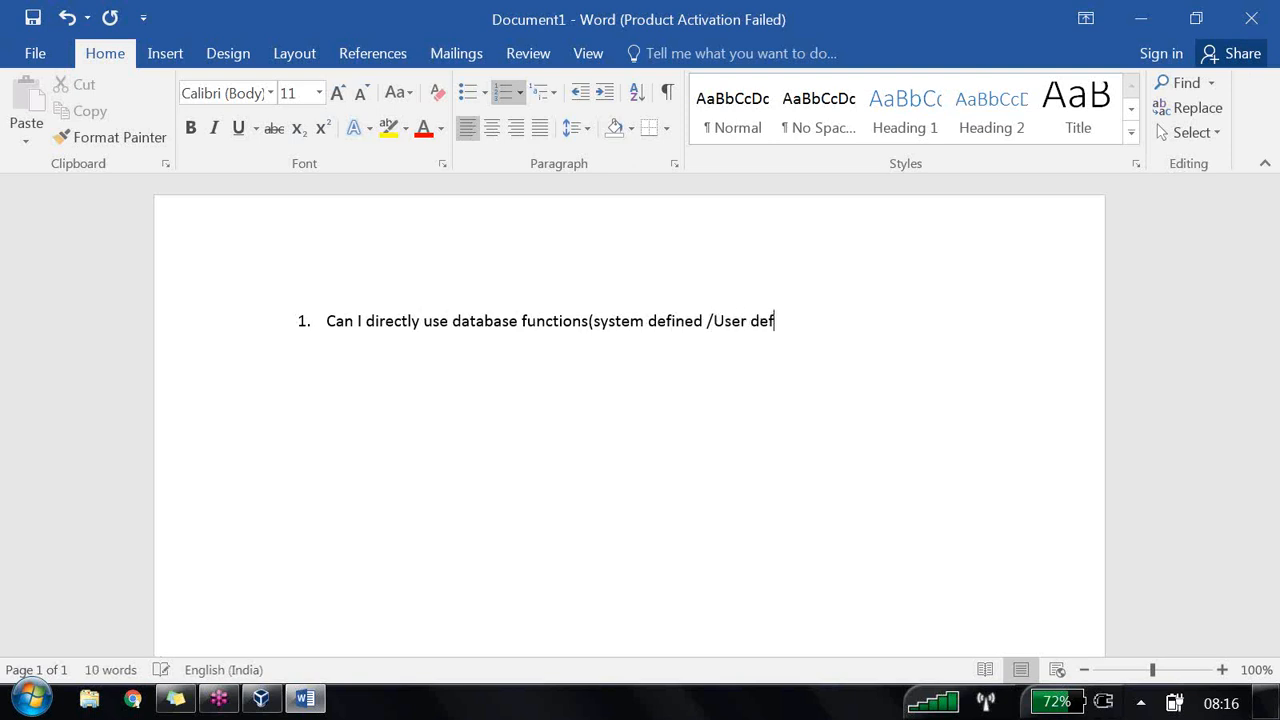
text(ined) in OBIEE)
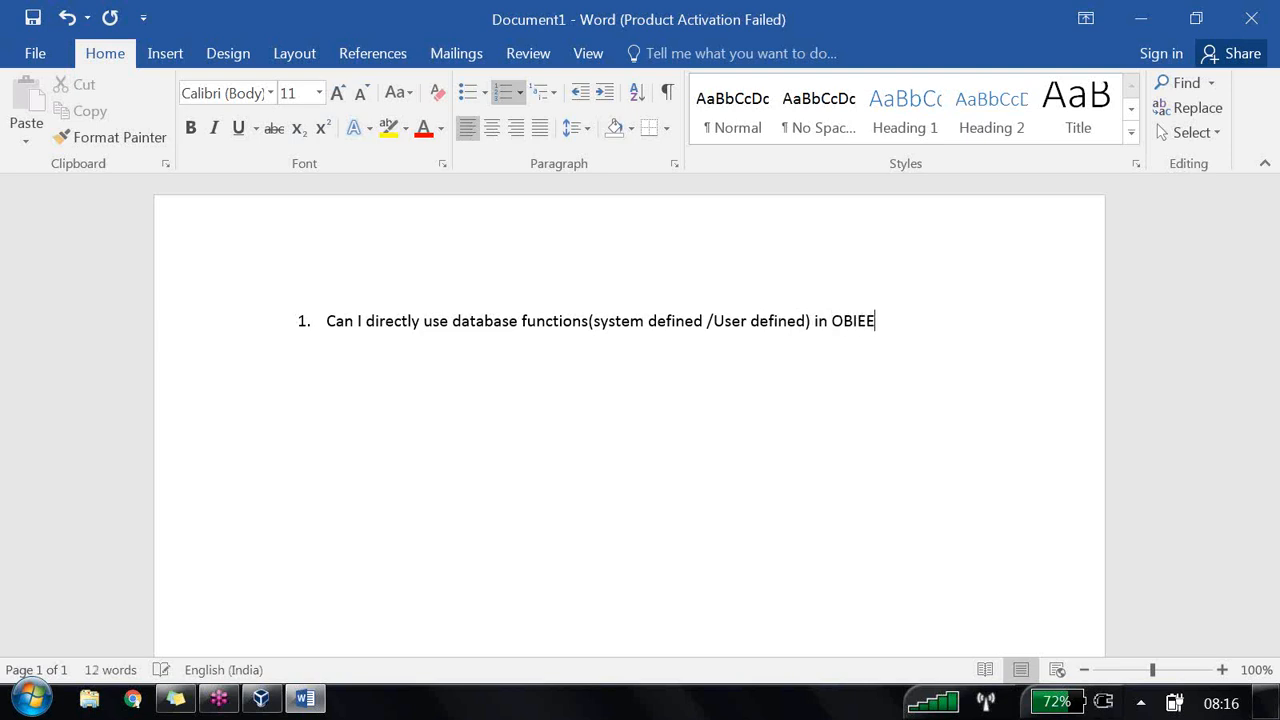
text(?)
key(Return)
right_click(563, 332)
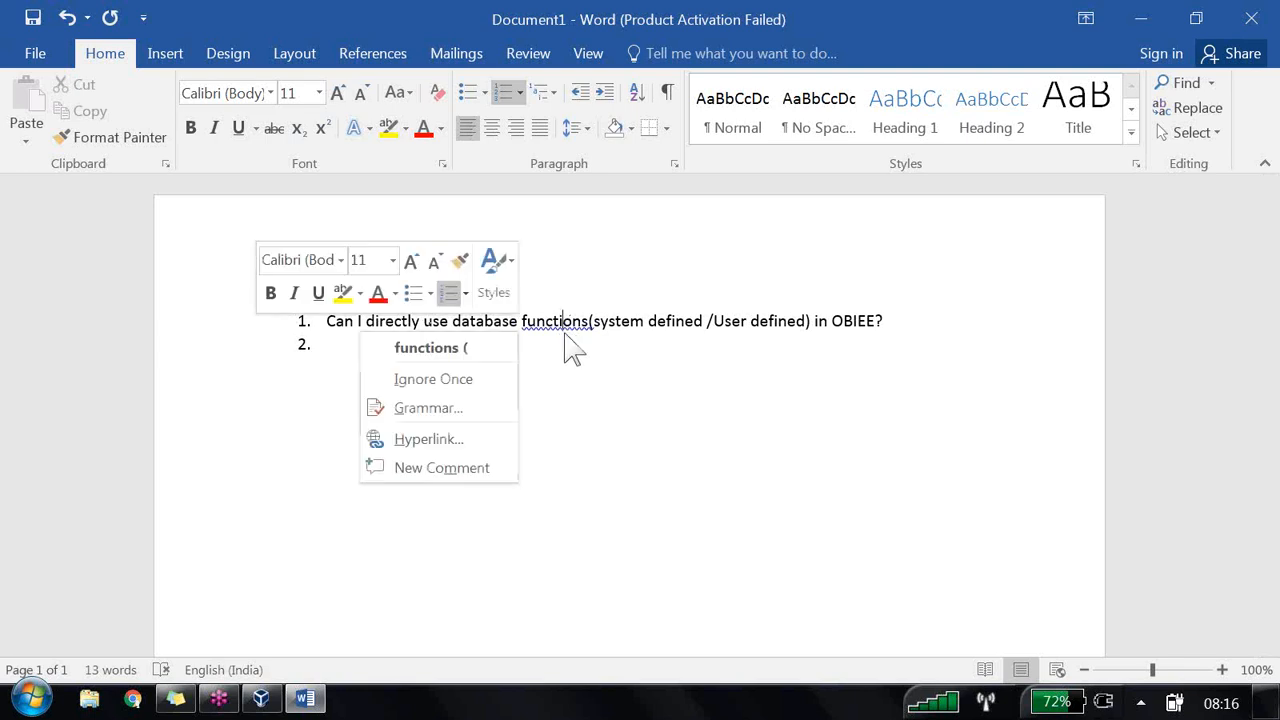
click(490, 346)
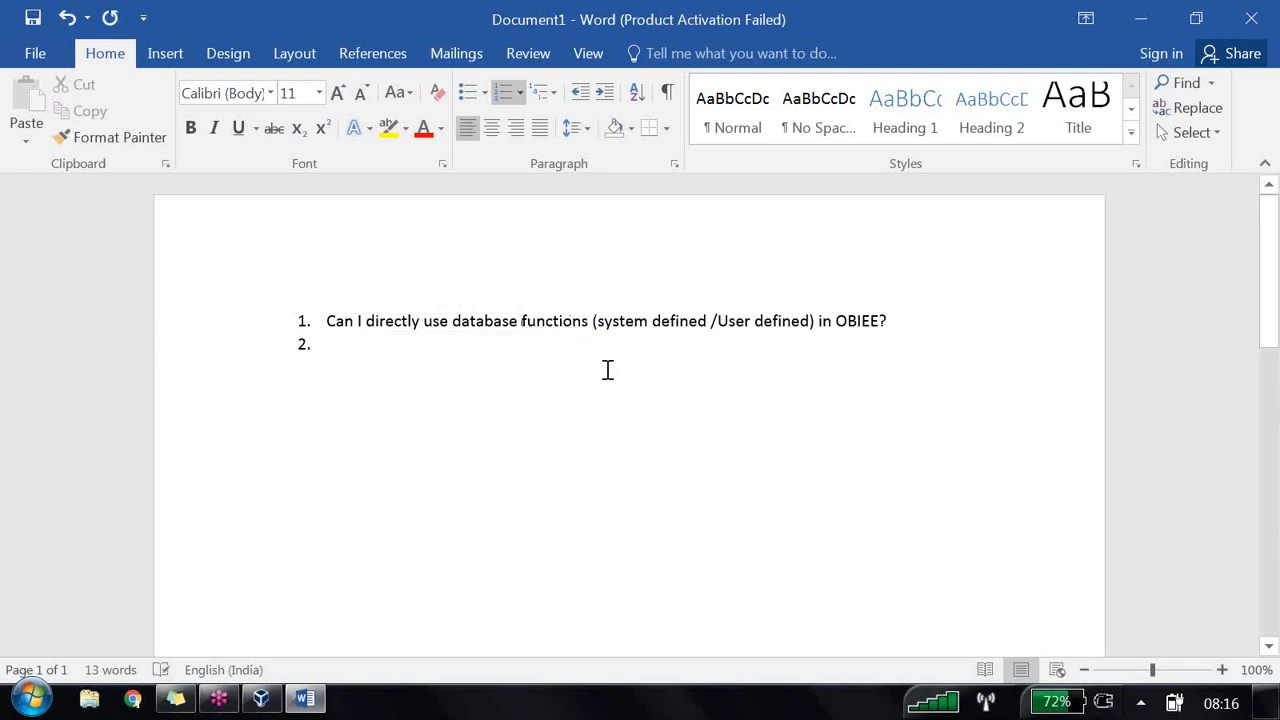
- Add the indented answer "Yes by taking help of evaluate function" as sub-item a under question 1
click(368, 343)
click(604, 91)
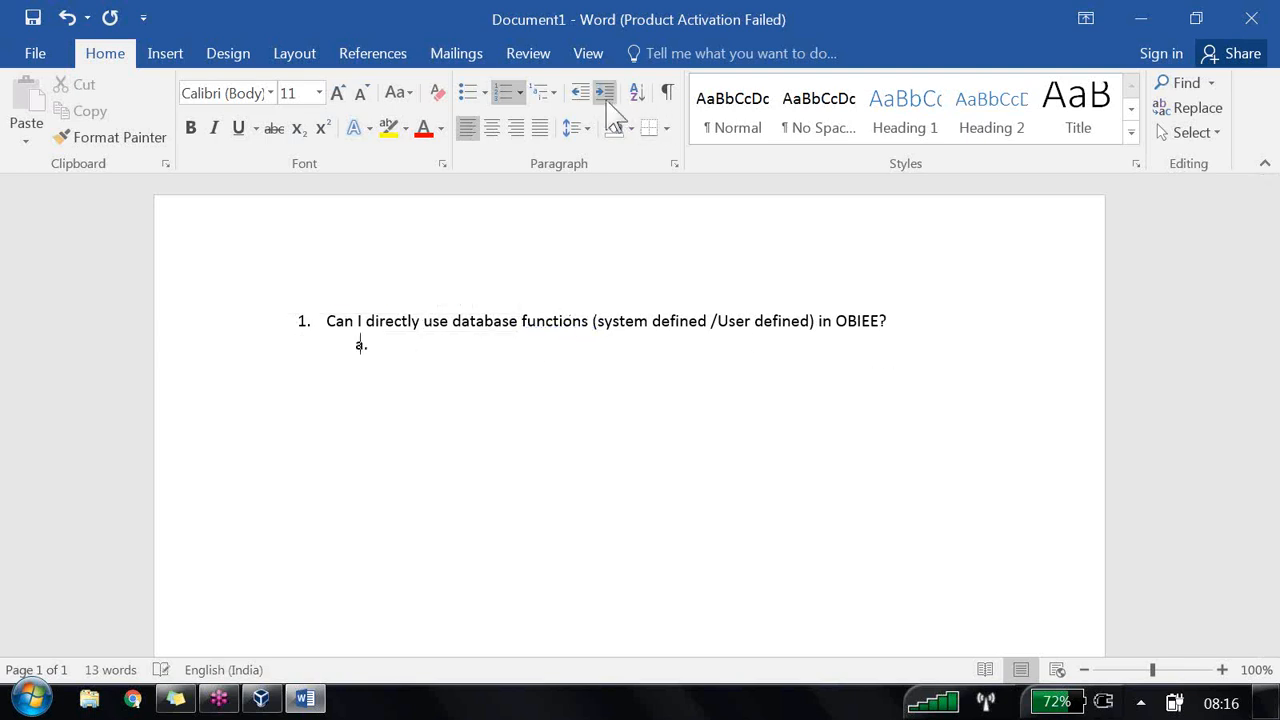
text(Y)
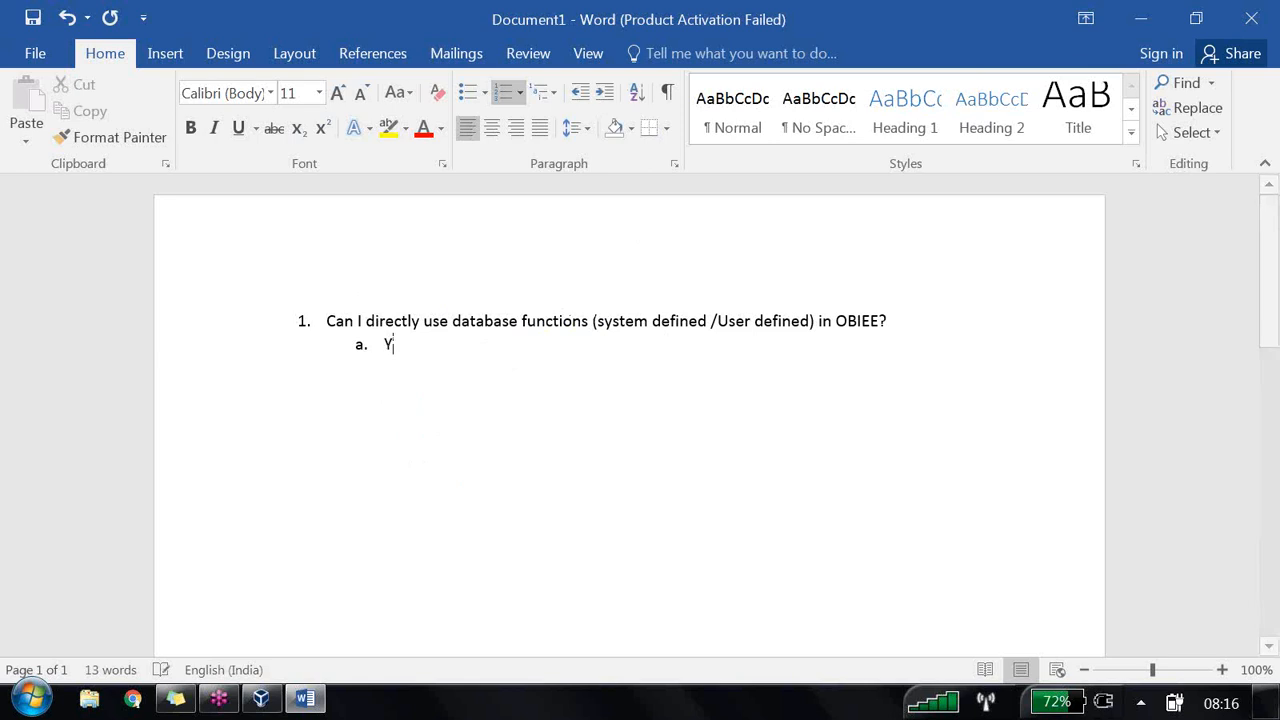
text(es ()
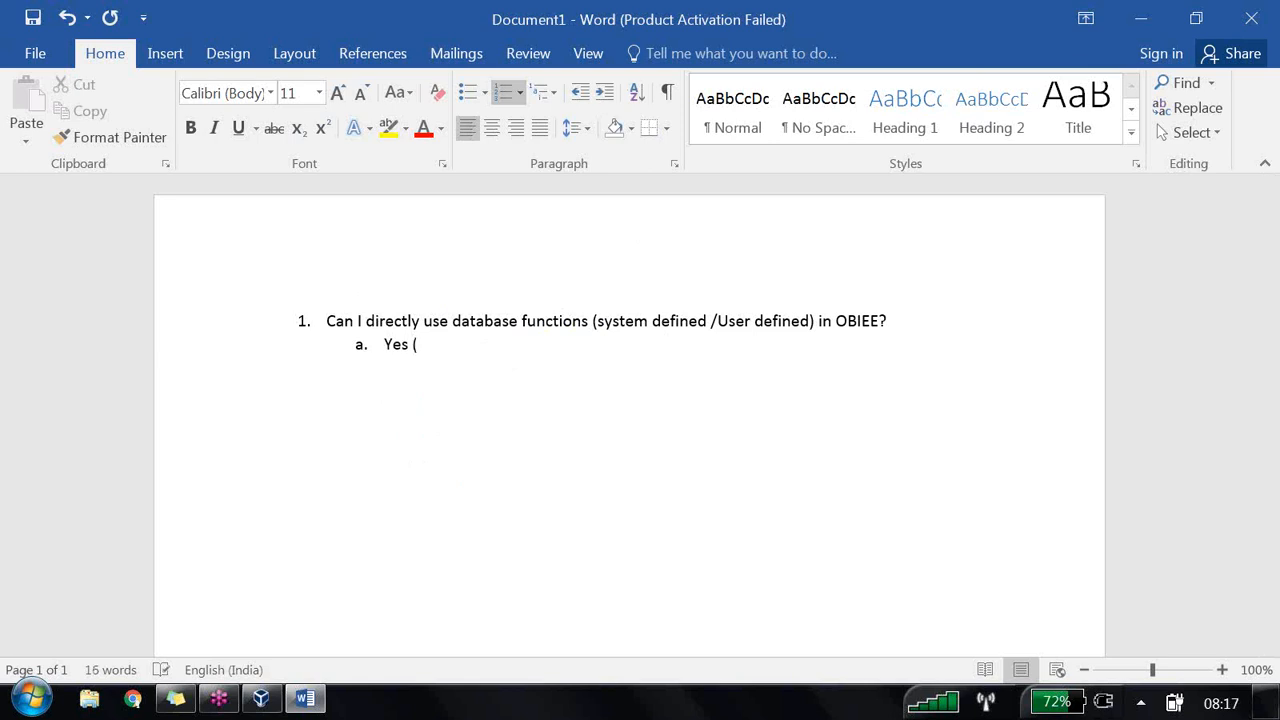
text(by taking,)
key(BackSpace)
text(help of e)
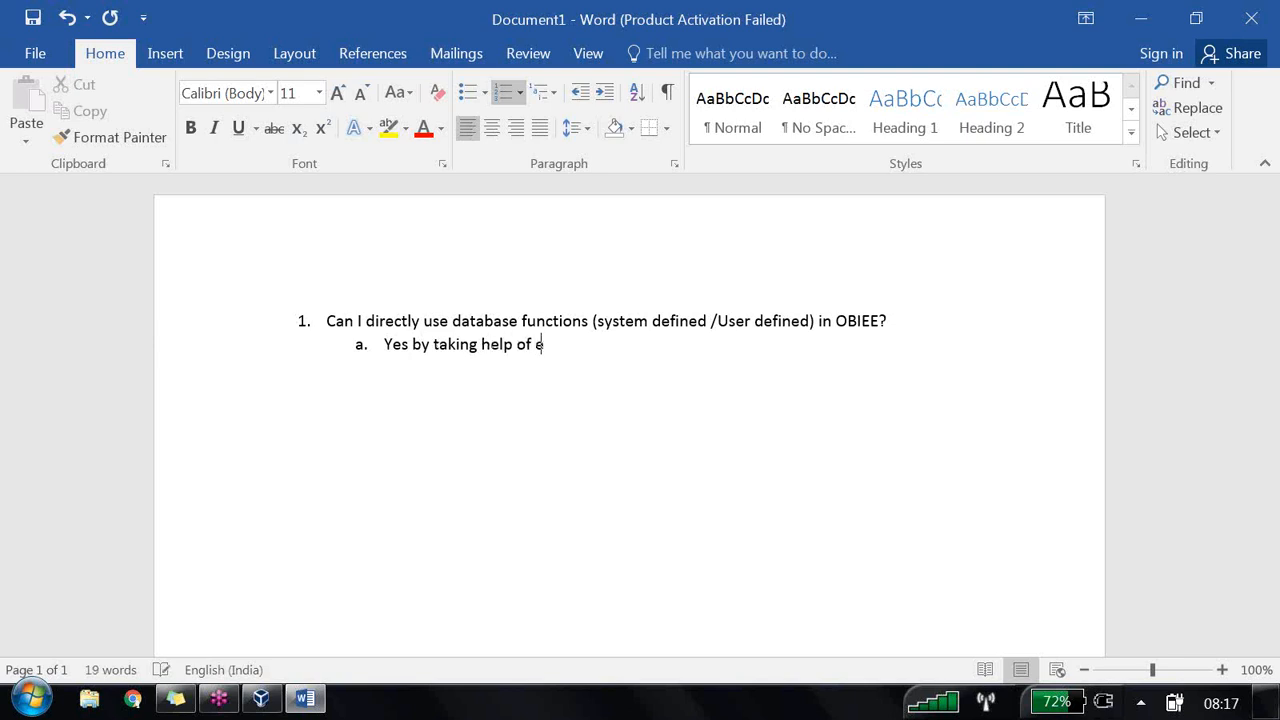
text(valuate function)
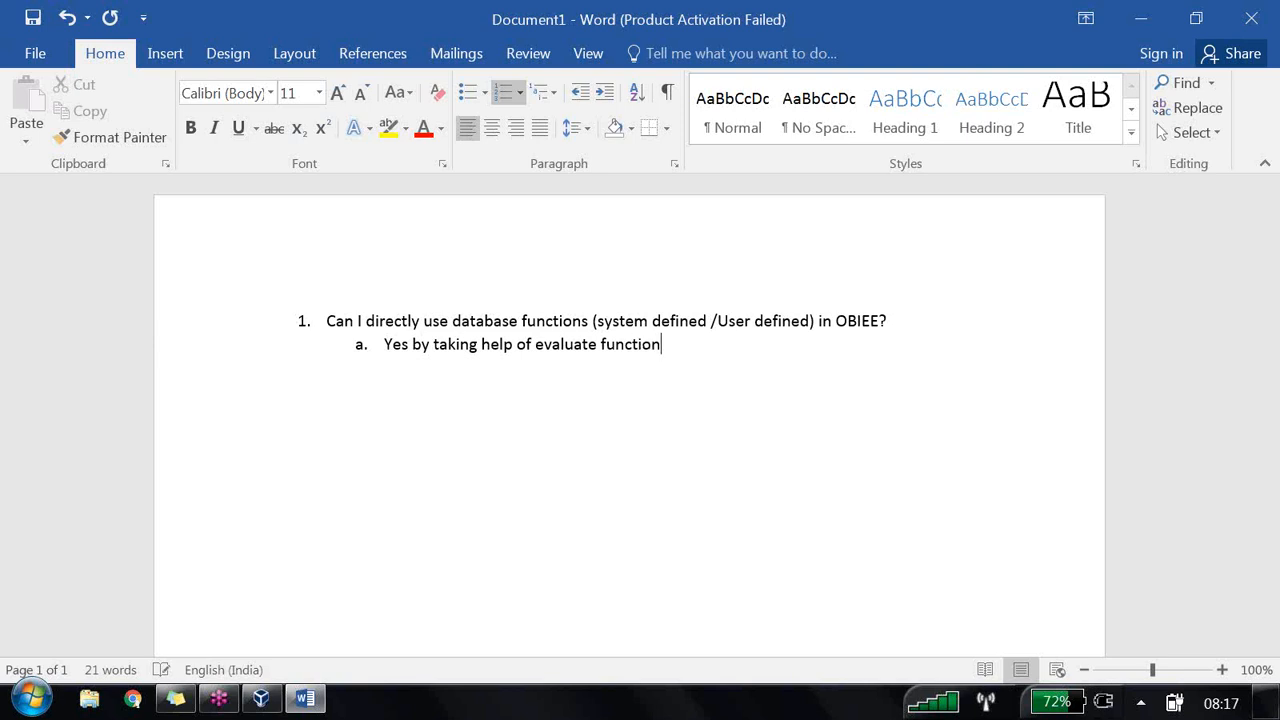
text( i)
- Add question 2 at the main list level, reading "Can I create nested evaluate functions?"
key(Return)
click(580, 92)
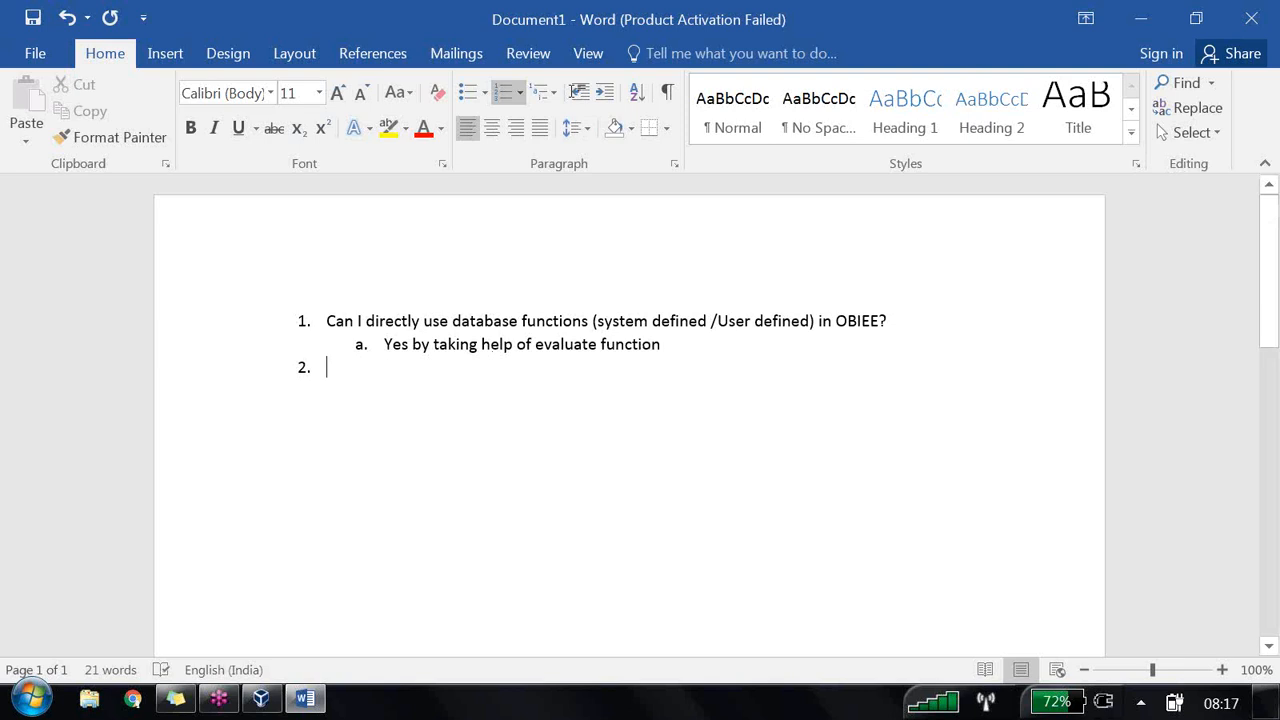
text(C)
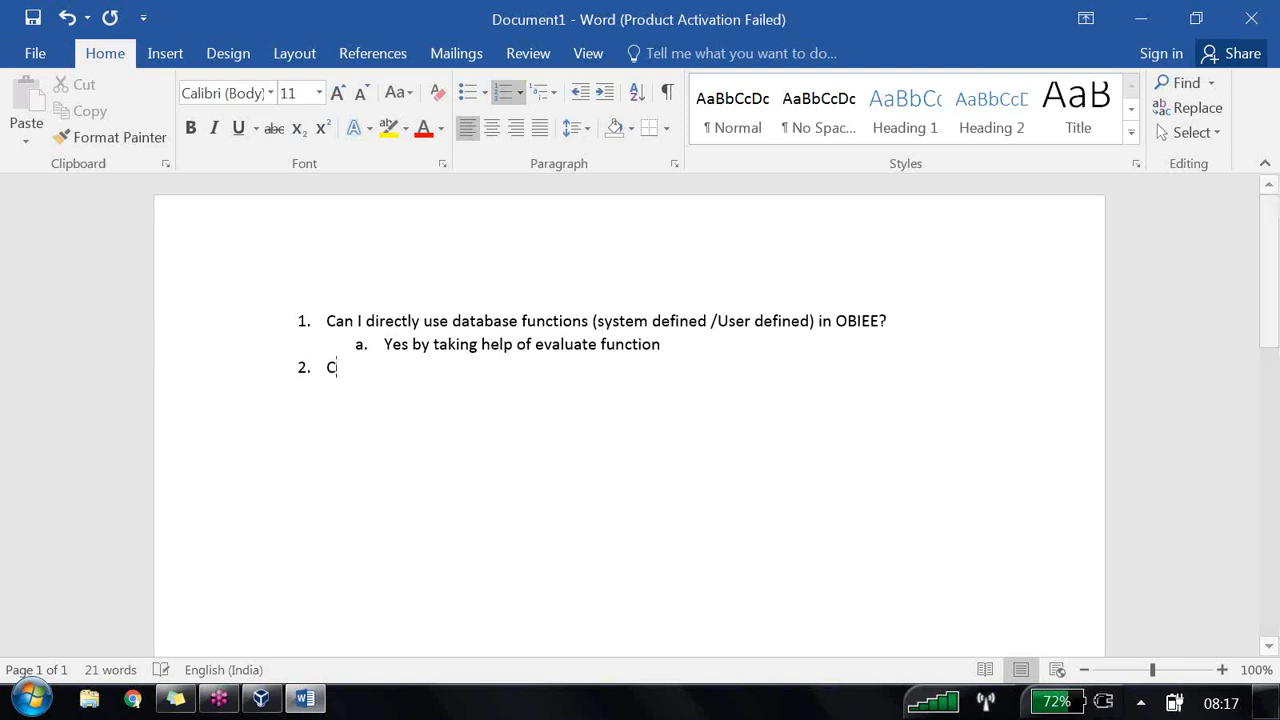
text(an I crea)
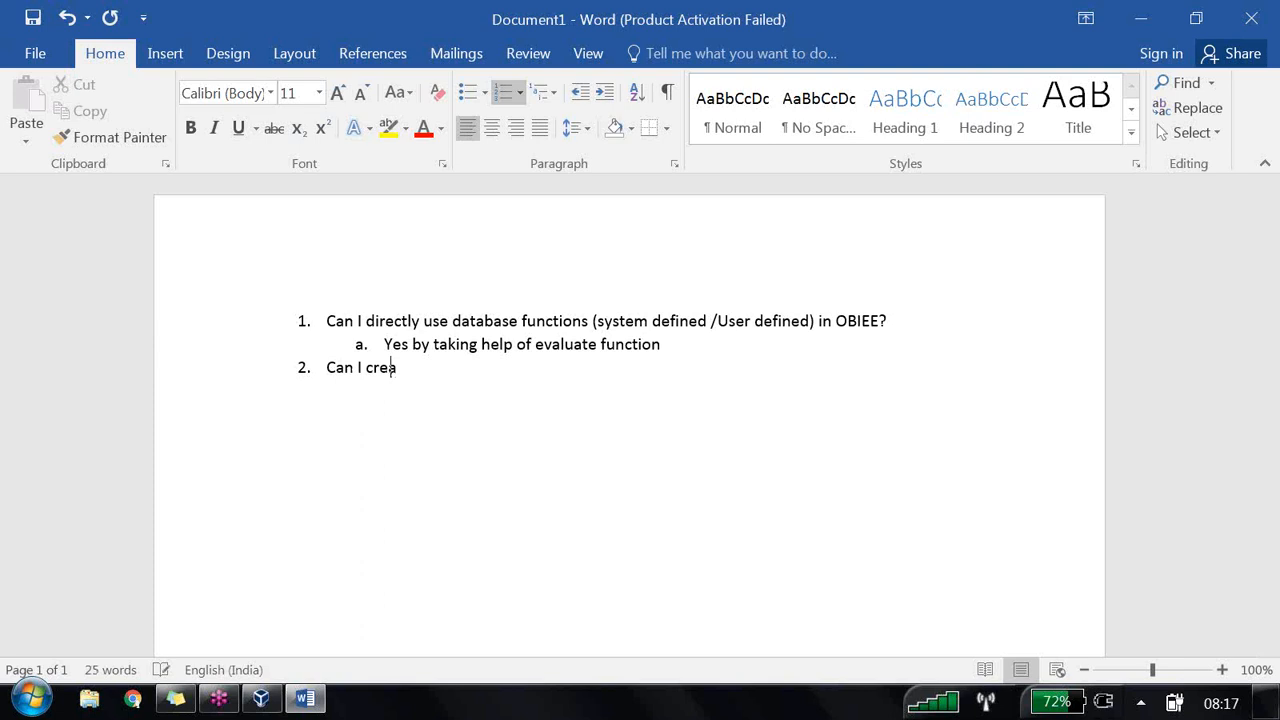
text(te nested evalua)
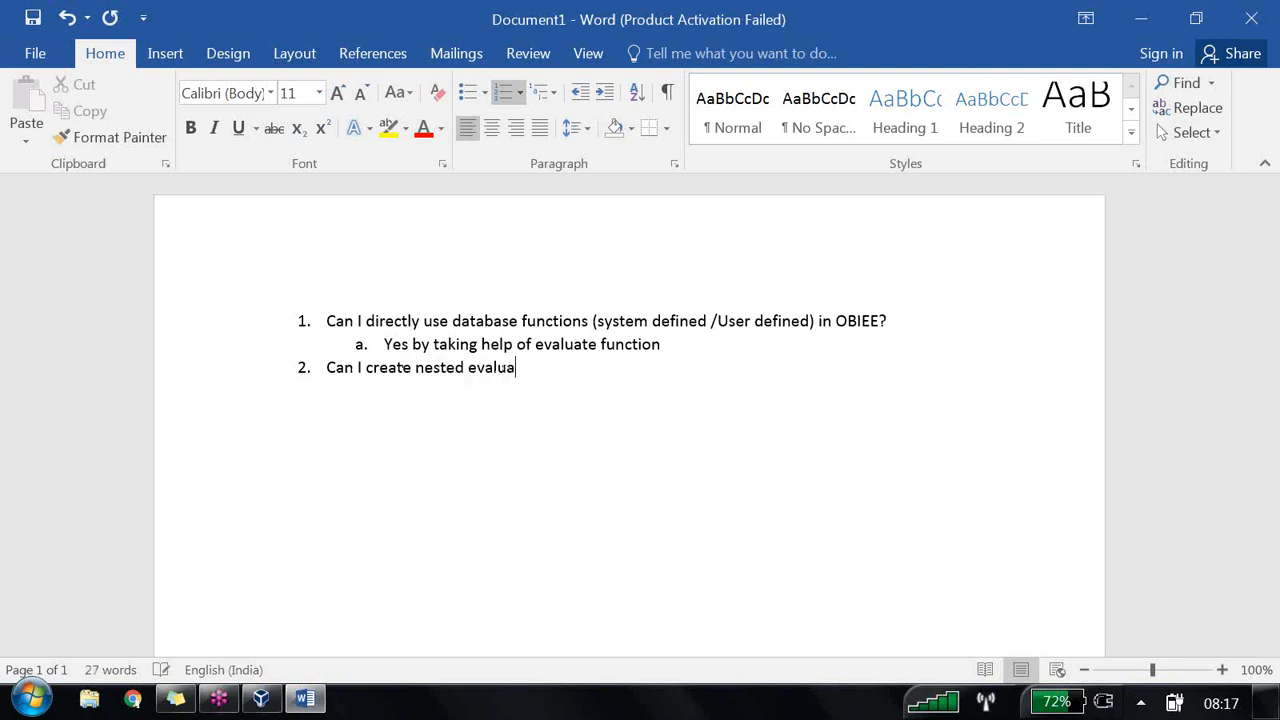
text(te functions?)
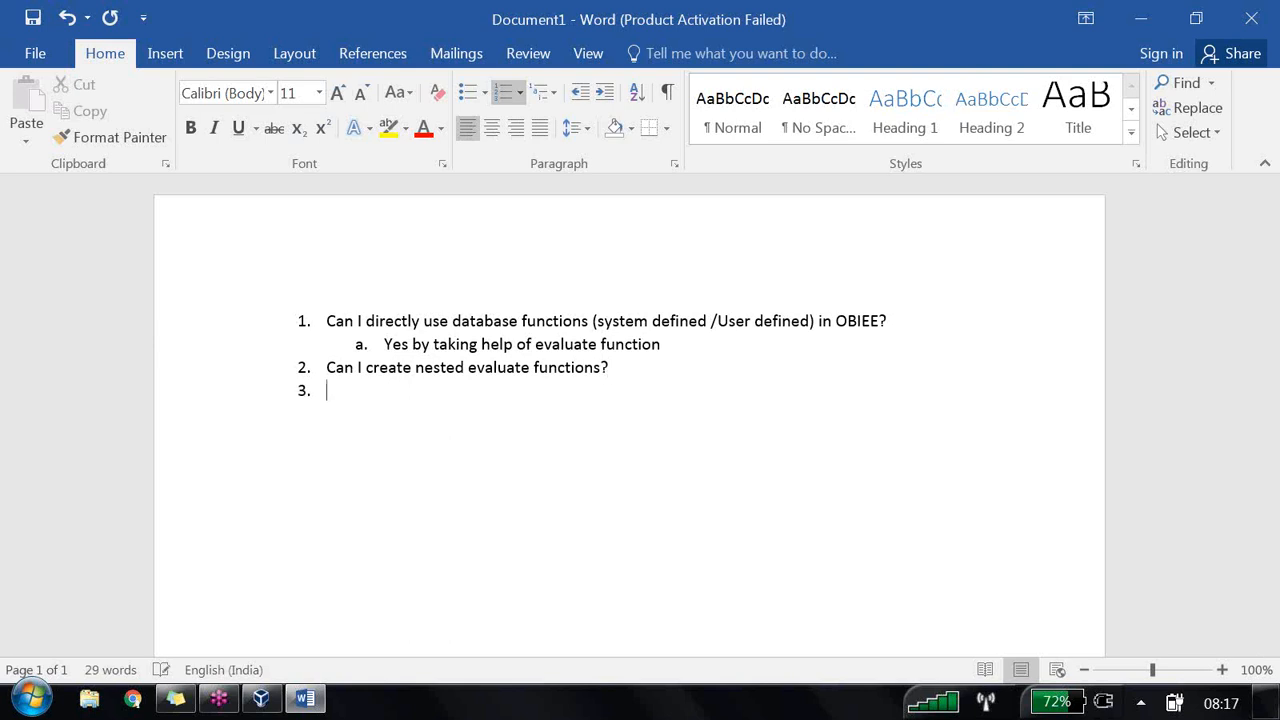
- Add the indented answer "Yes (yesterday we calculated FNAME)" as sub-item a under question 2
click(604, 91)
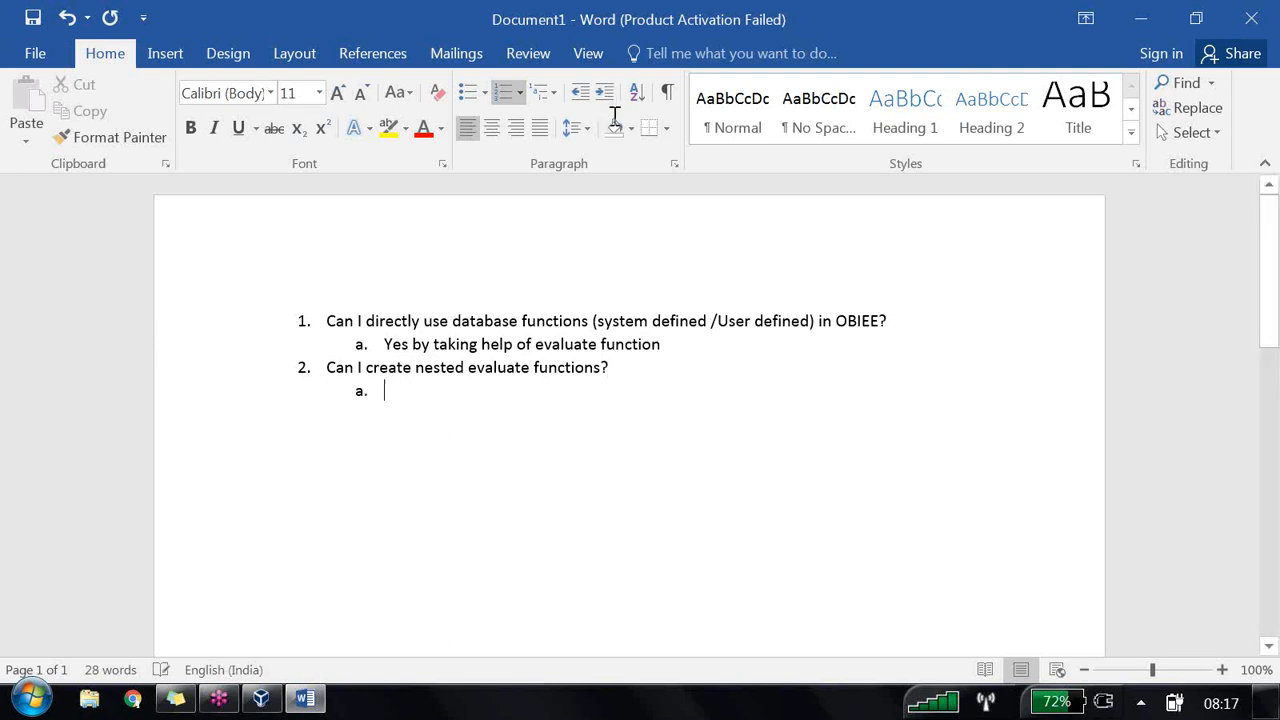
text(Yes)
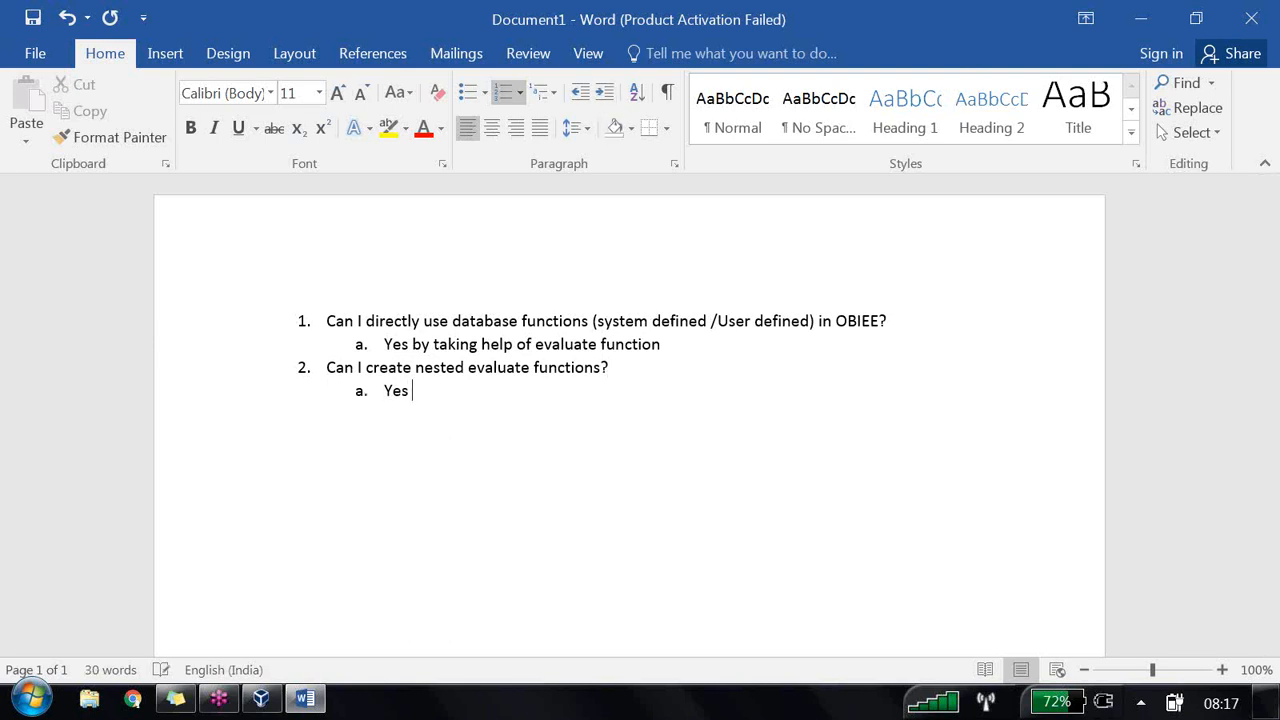
text( (yestarda)
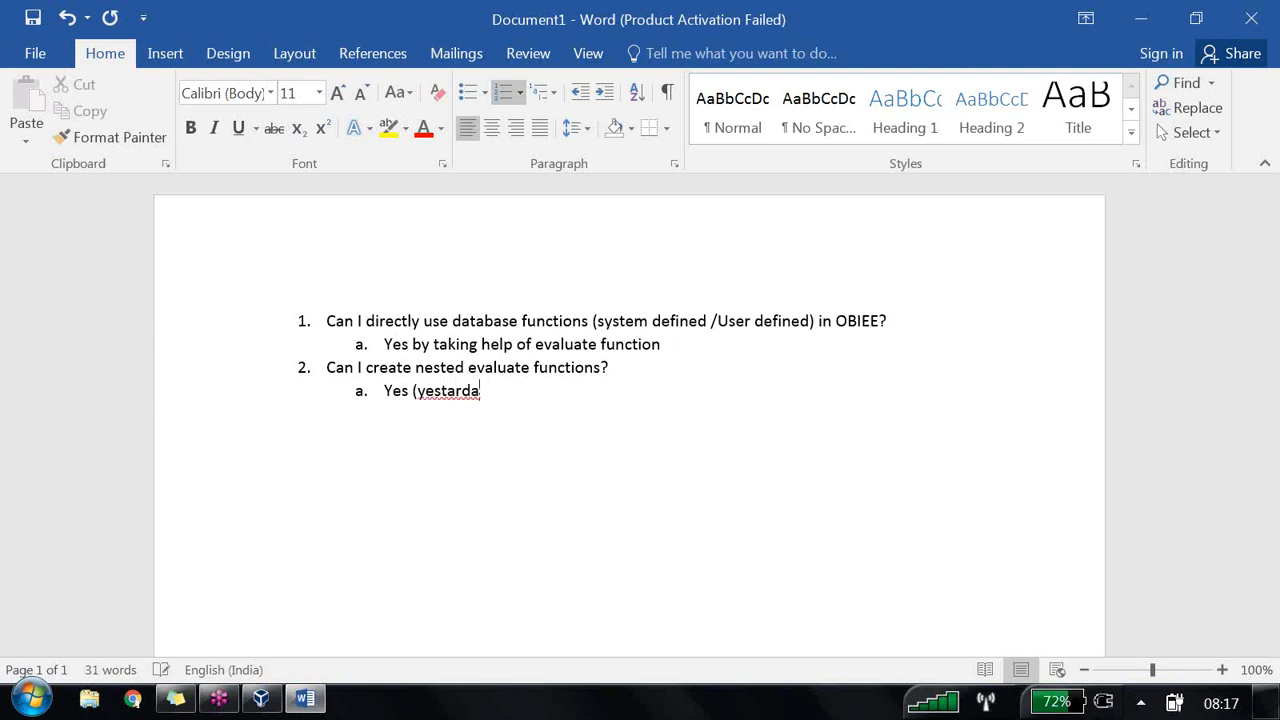
text(t y we calculated )
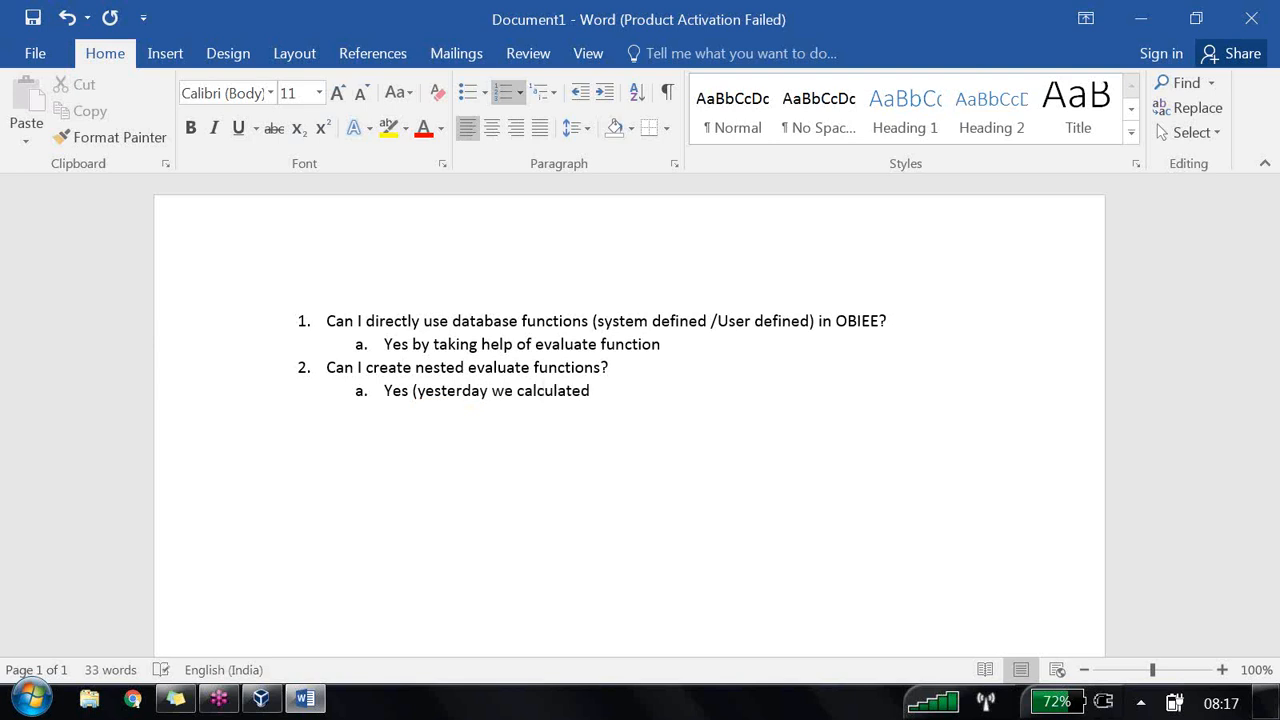
text(FNAME))
- Add question 3 at the main list level, reading "How many types of hierarchies?"
click(580, 94)
text(How man)
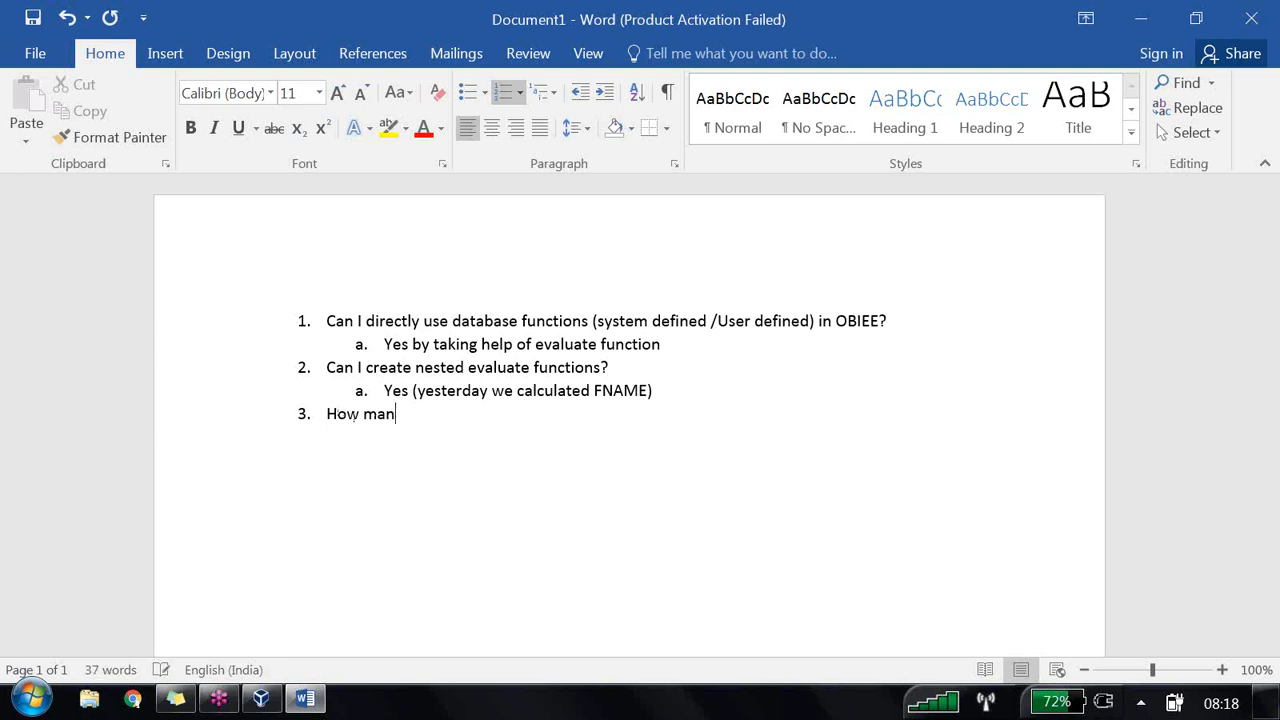
text(y types of hier)
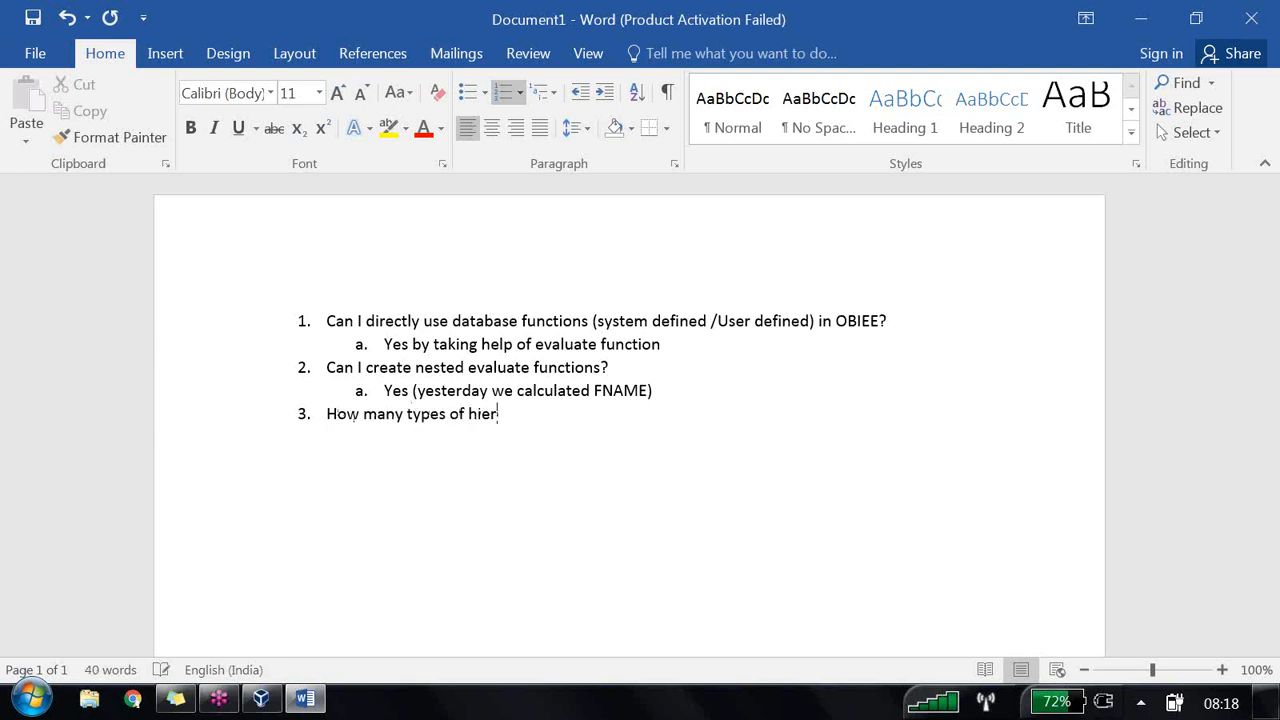
text(archyies)
click(529, 414)
key(Delete)
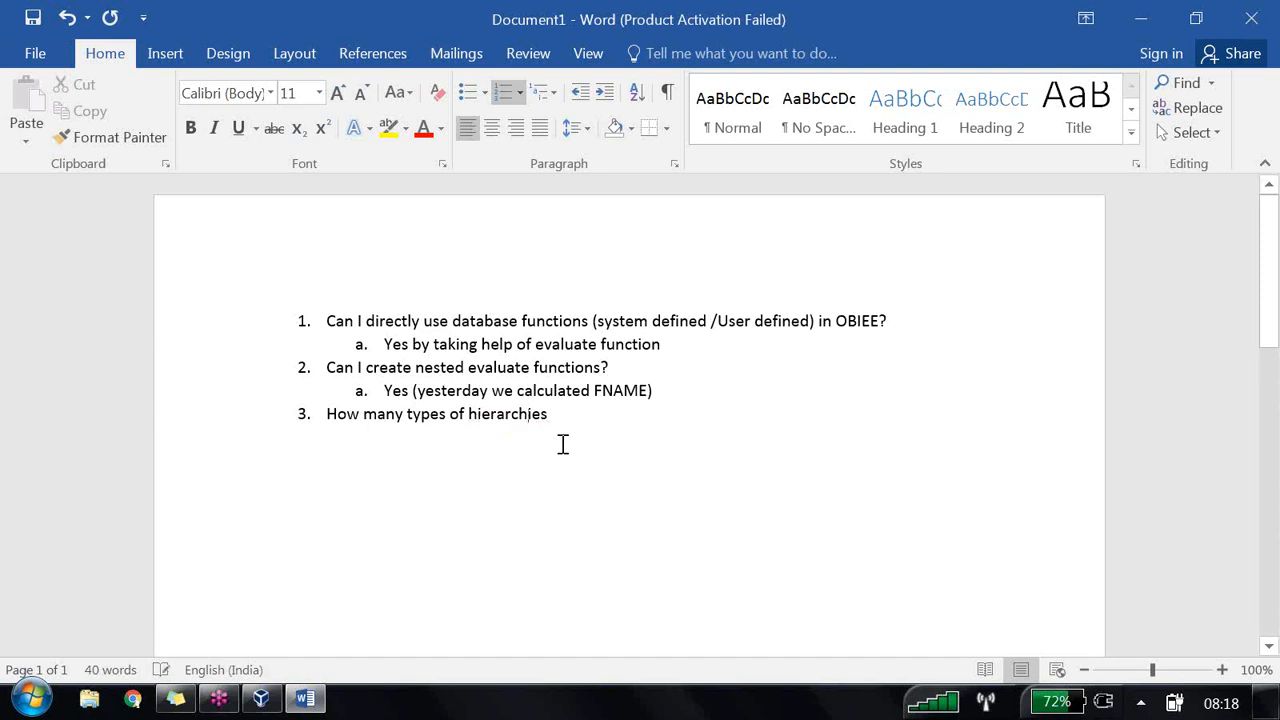
click(604, 417)
text(?)
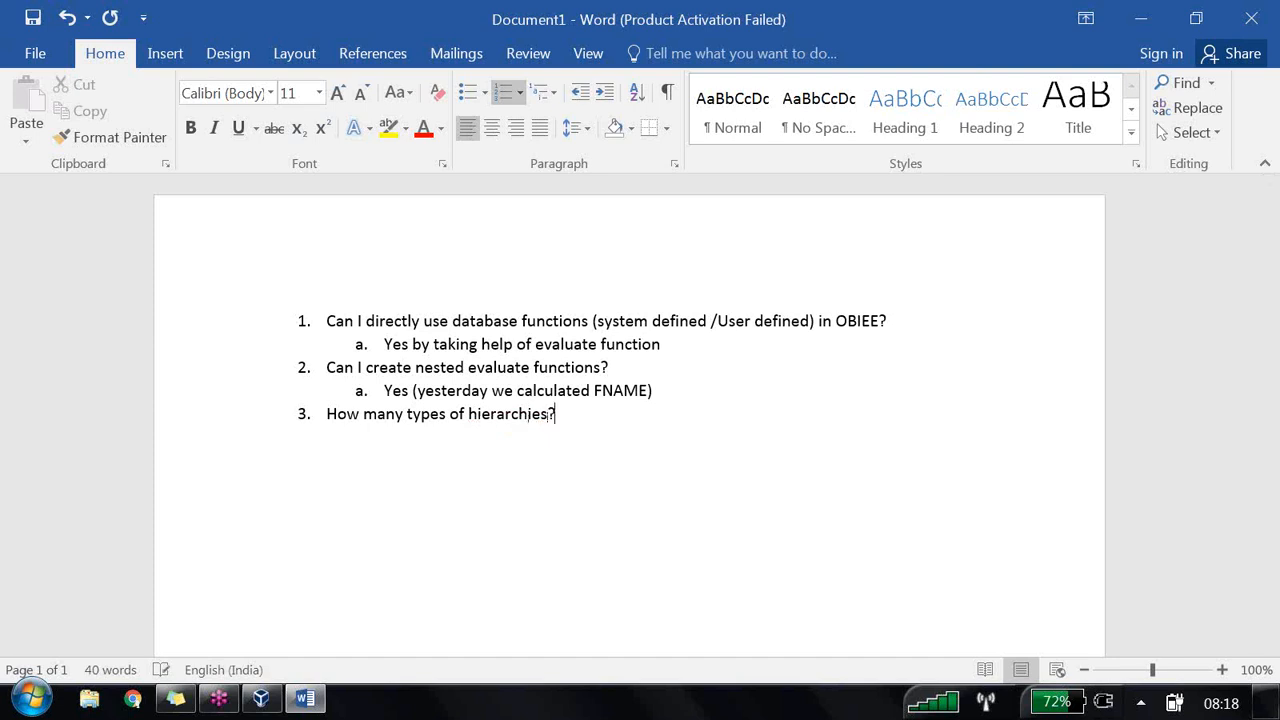
- Add the indented answer "3 types (Level Based ,Parent Child and Unbalanced(ragged and Skipped))" as sub-item a under question 3
key(Return)
click(600, 92)
text(3 types (Level Base)
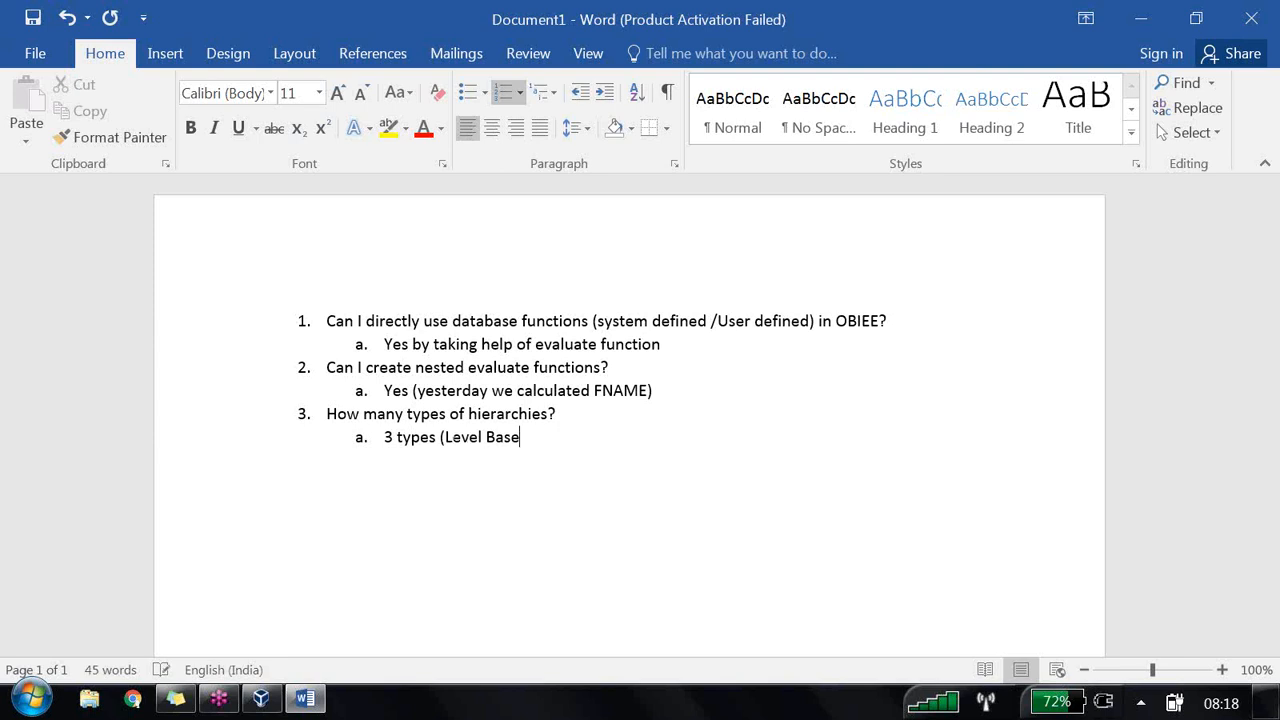
text(d ,Parent Child and)
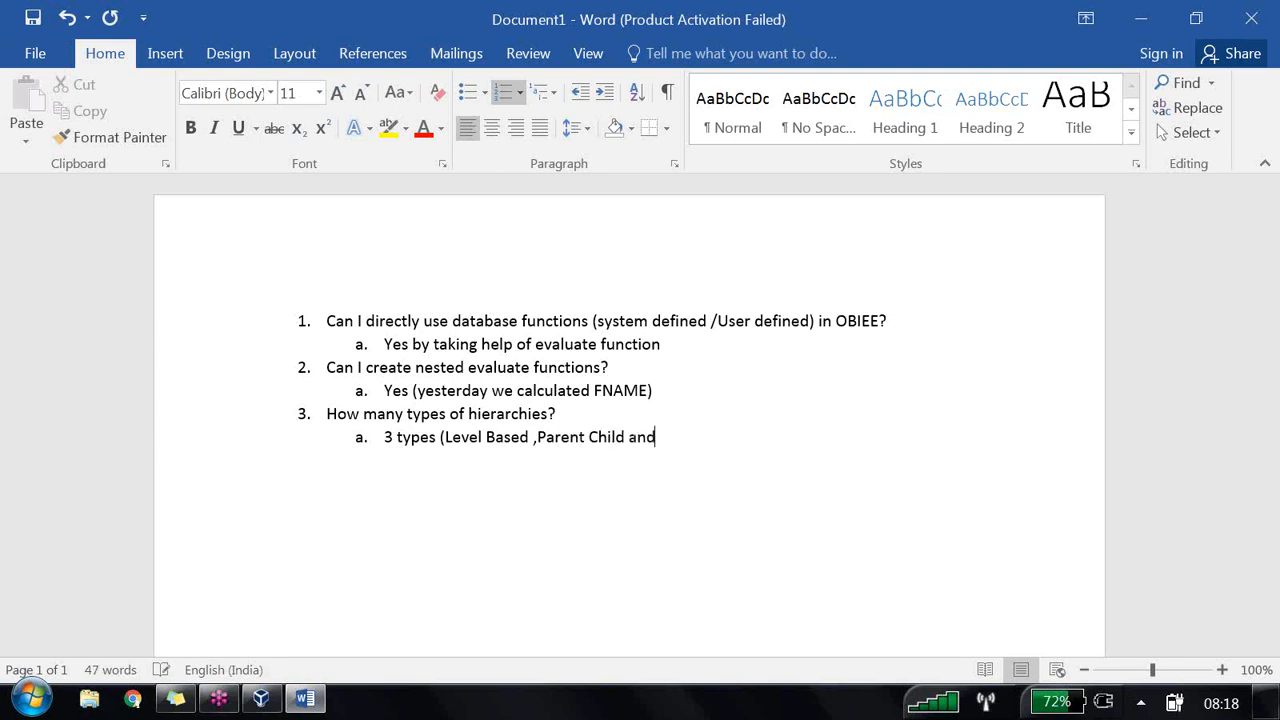
text( Unbalanced)
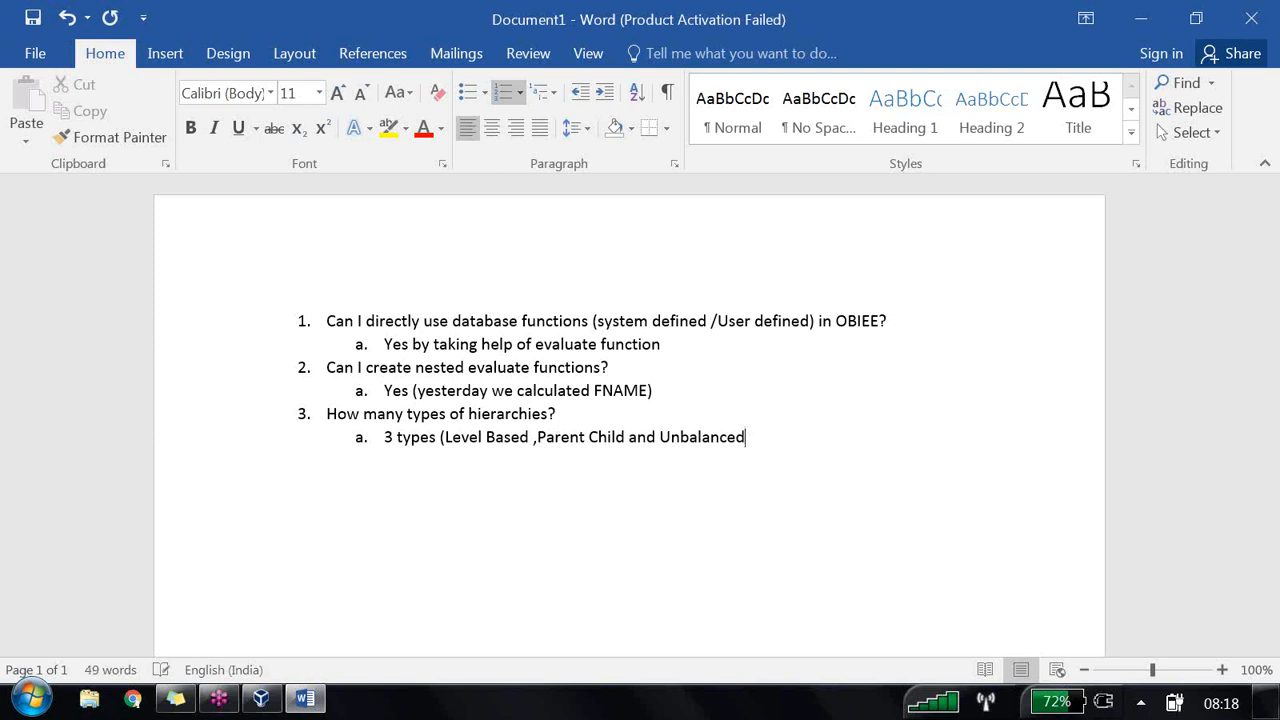
text((ragged and Ski)
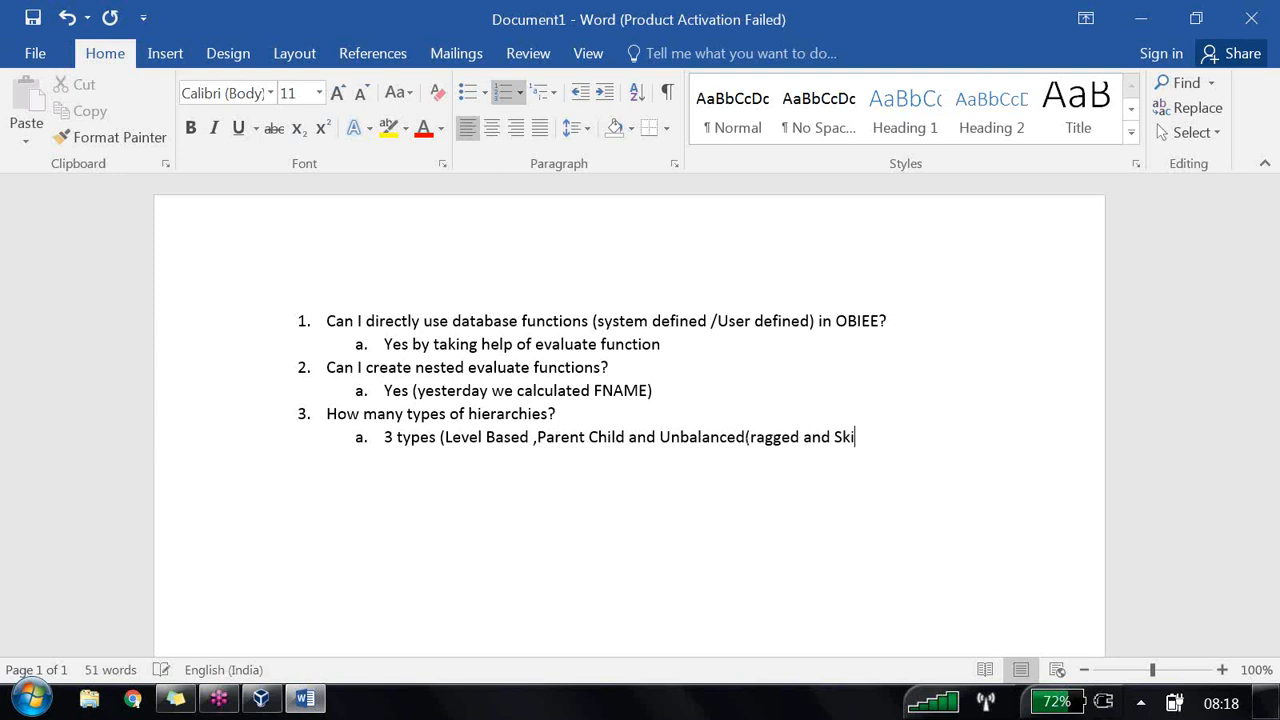
text(pped)))
- Add question 4 at the main list level, reading "What is Level Based hierarchy?"
key(Return)
click(580, 92)
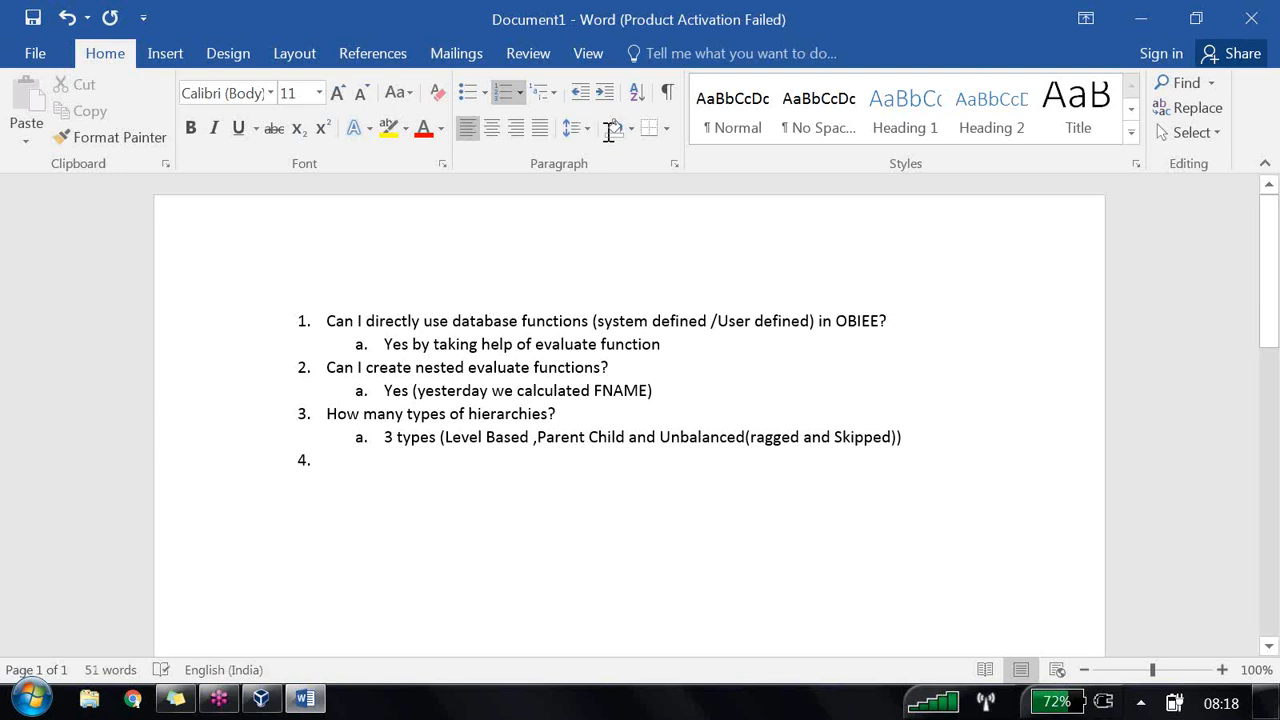
text(What is )
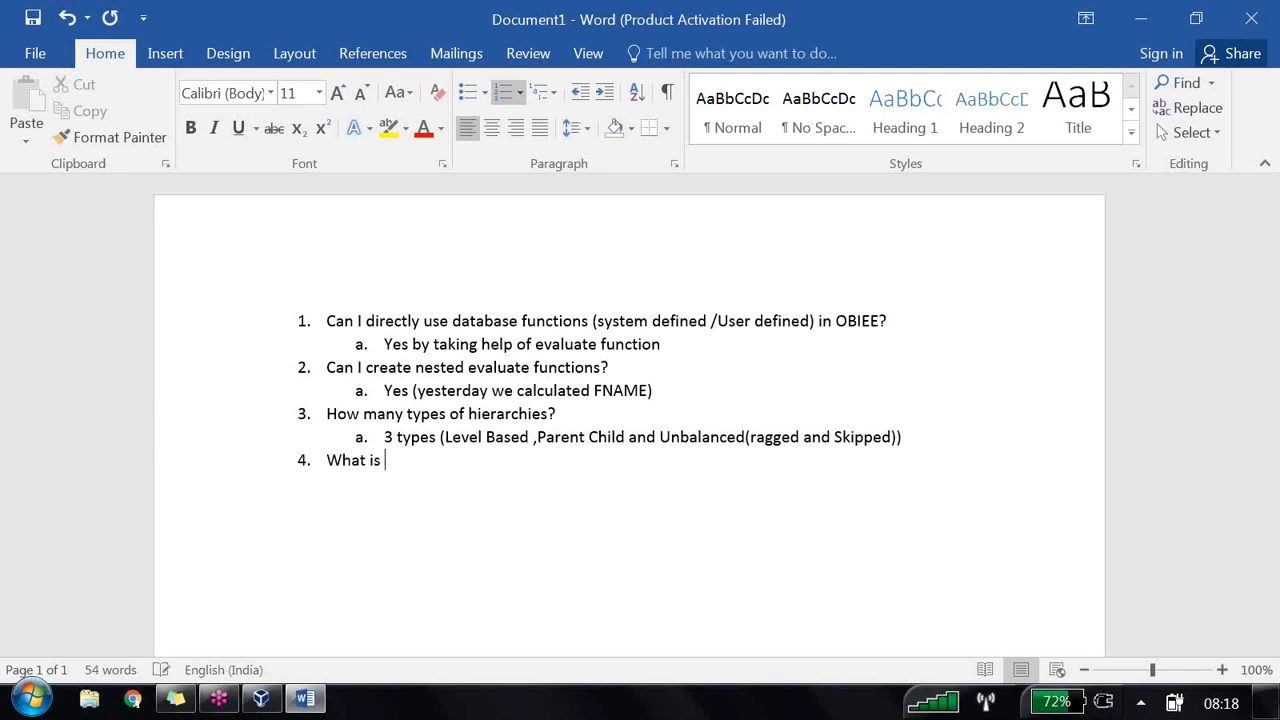
text(Level Based hie)
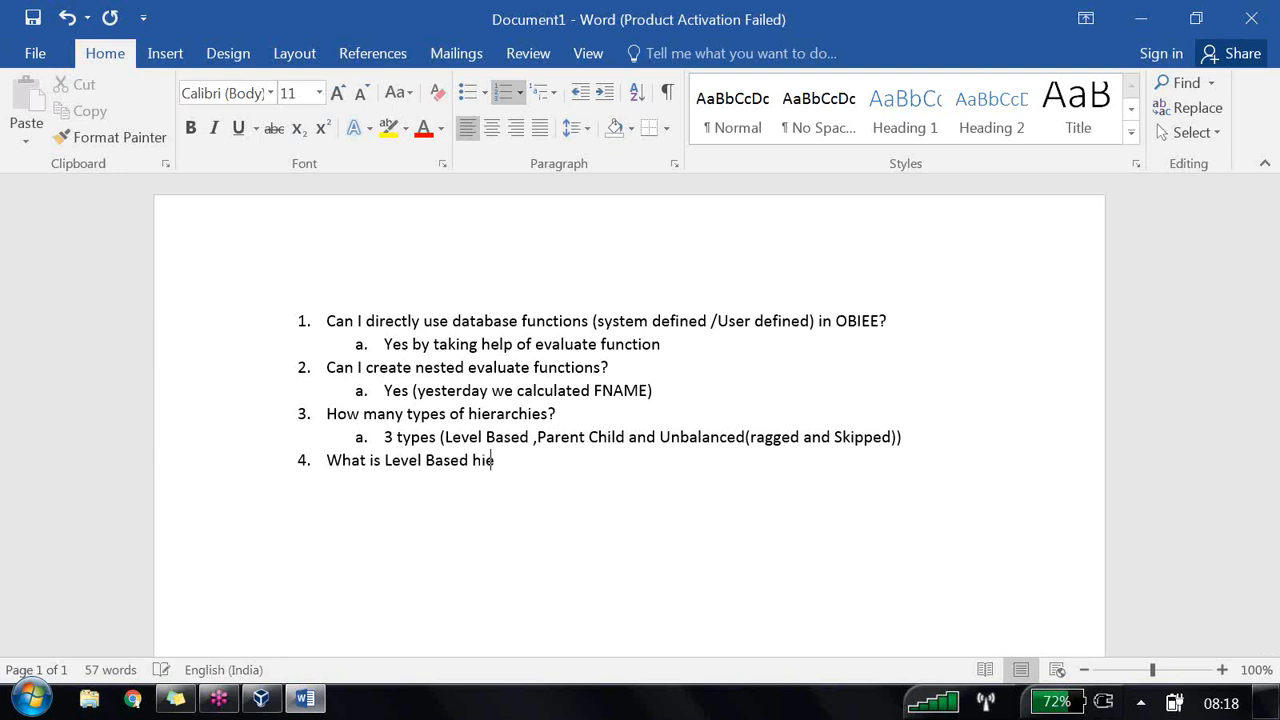
text(rarchy ?)
- Add the indented answer "One to many relationship among columns" as sub-item a under question 4
key(Return)
key(Tab)
text(One)
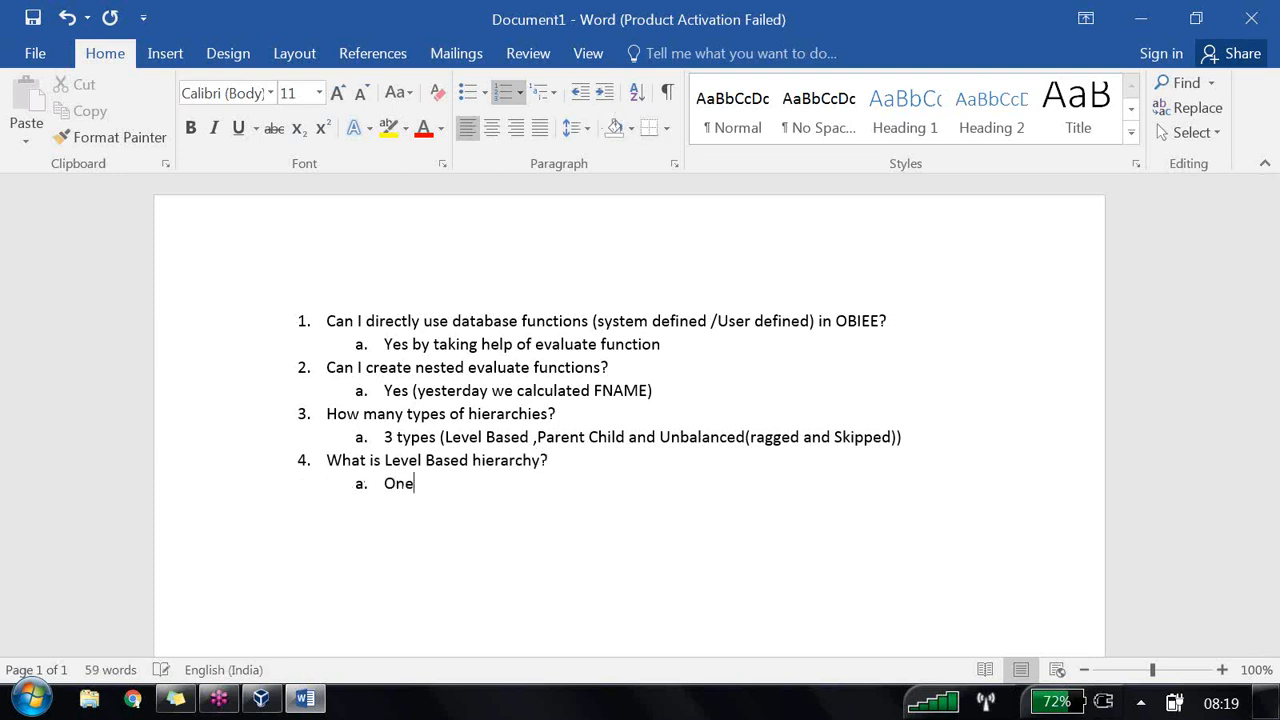
text( to mant)
key(BackSpace)
text(y relati)
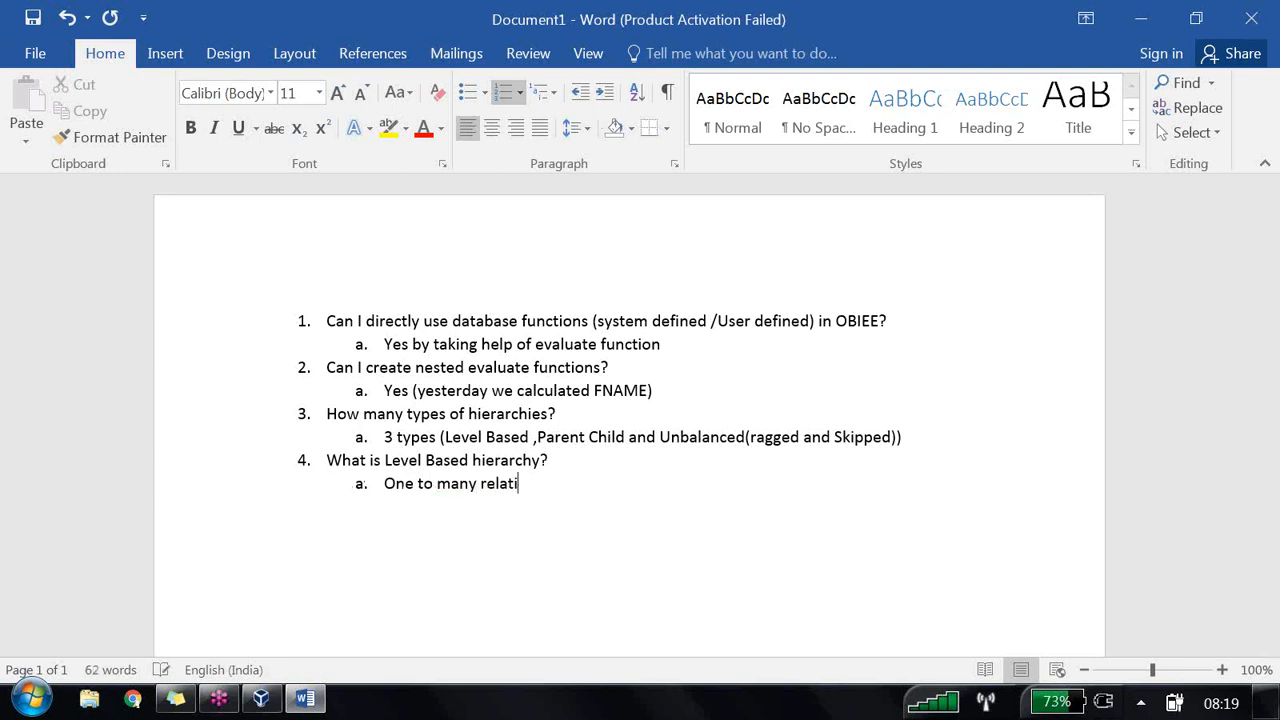
text(onship among col)
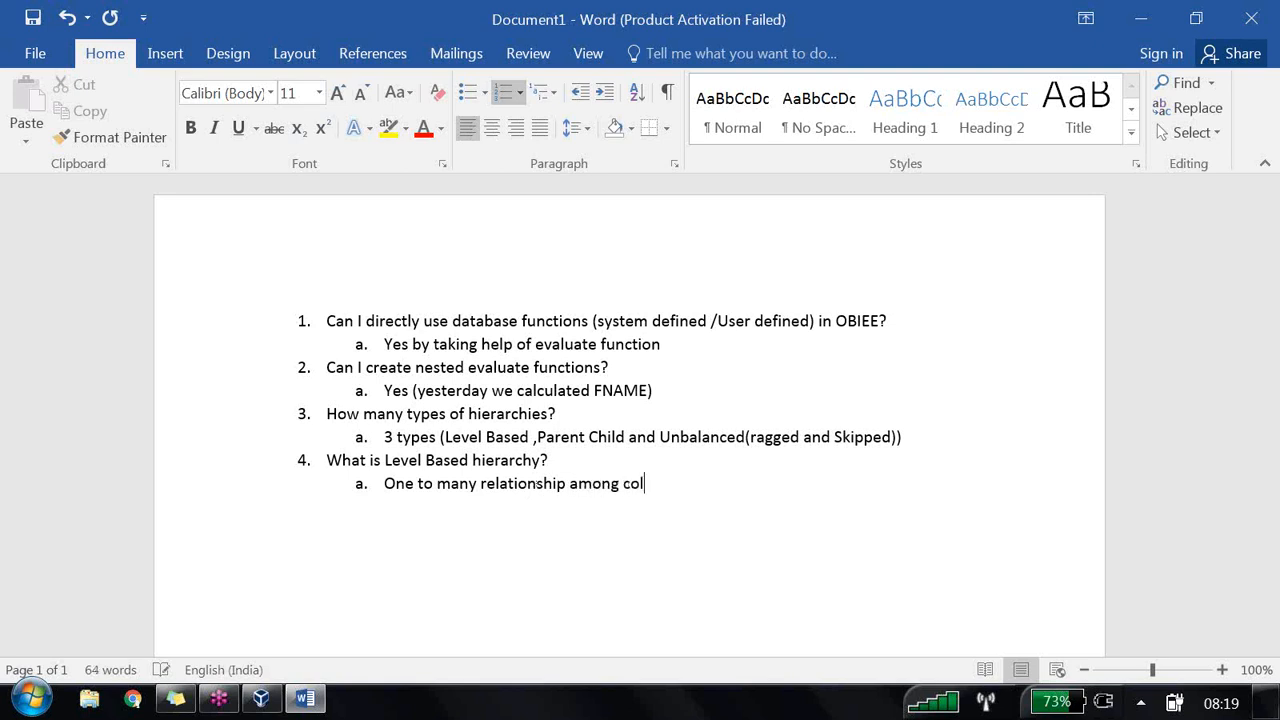
text(umns)
- Add question 5 at the main list level, reading "Can I map a column to multiple levels?", with the indented answer "No"
click(580, 92)
text(Can I map )
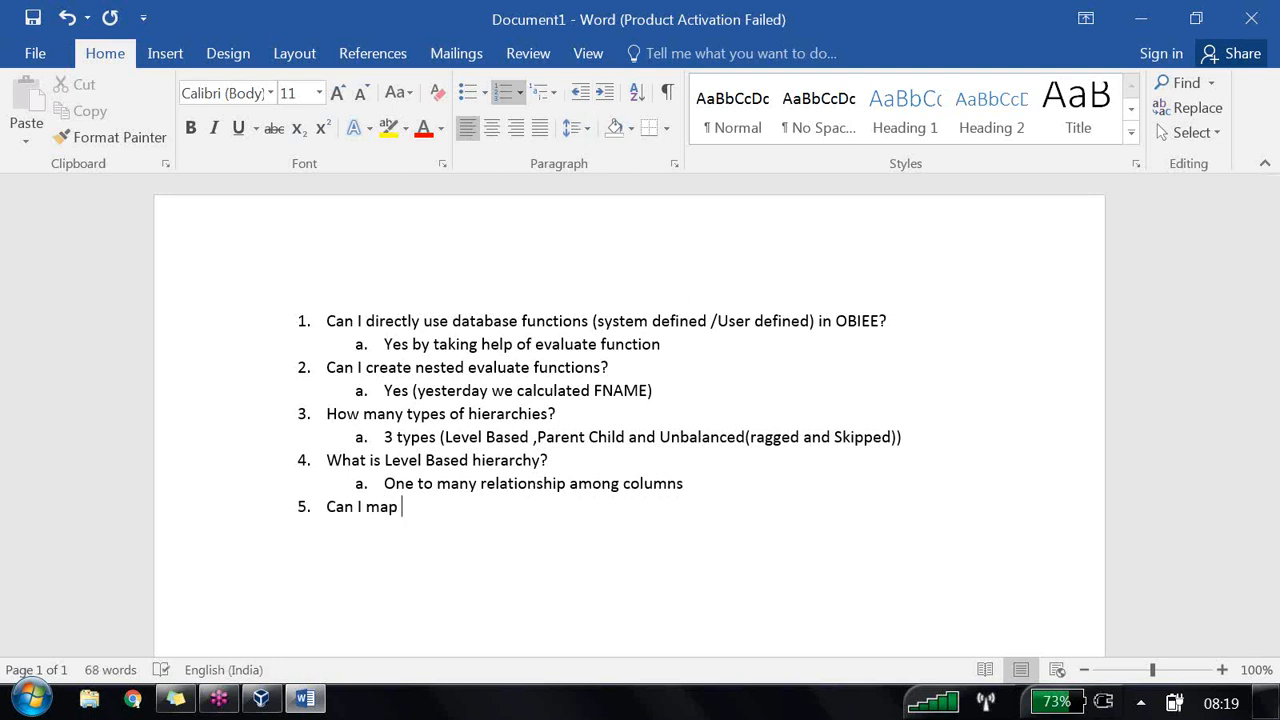
text(a column to mu)
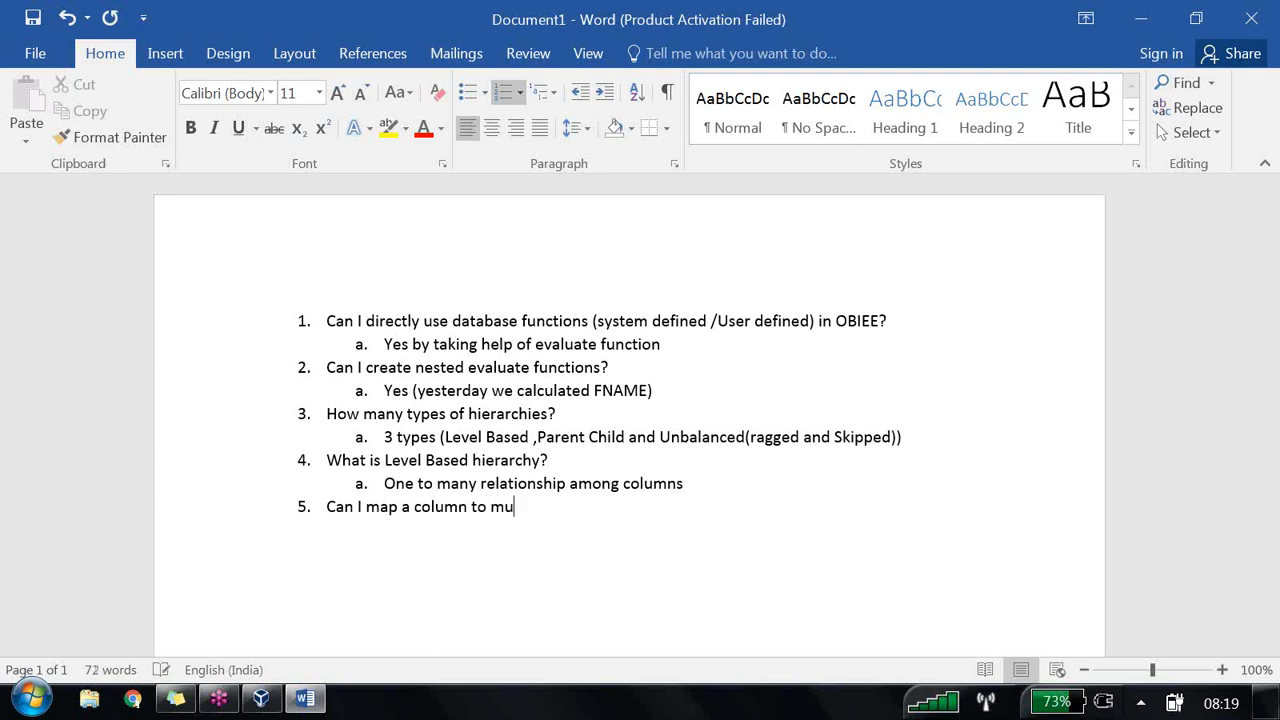
text(ltiple levels?)
key(Return)
click(605, 92)
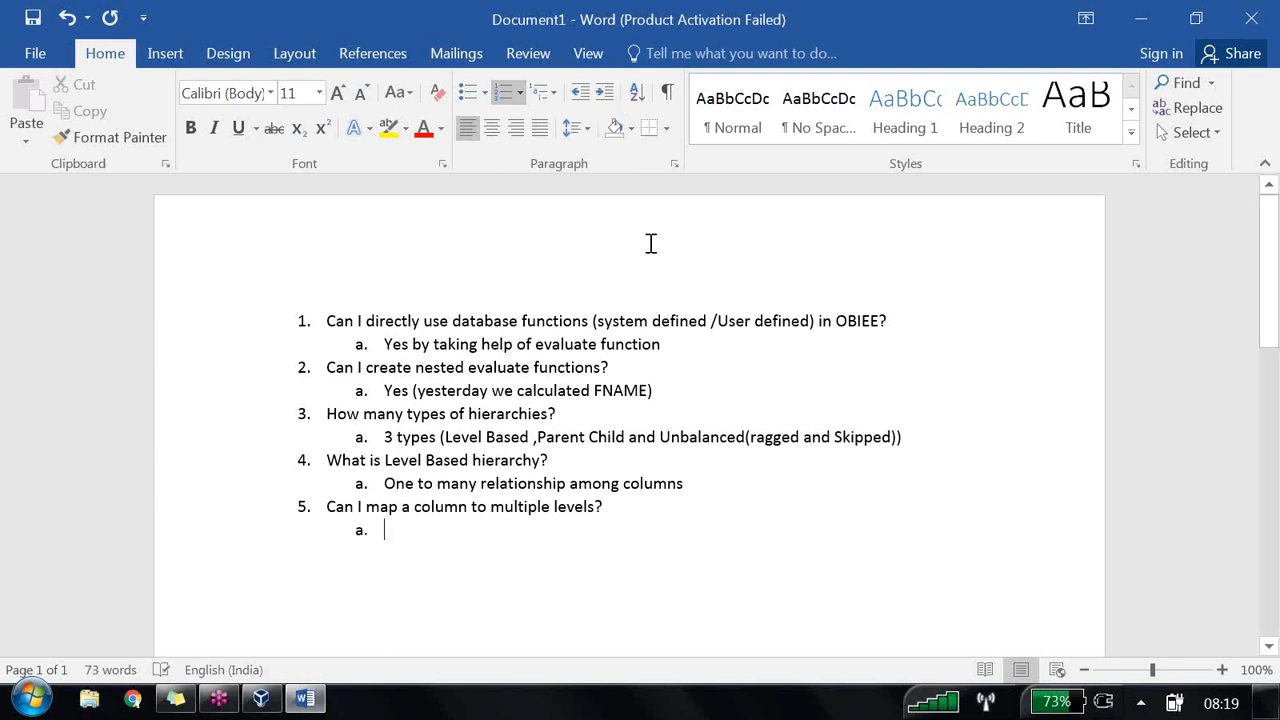
text(No)
- Add question 6 at the main list level, reading "Can I use two or more columns as Key?", with the indented answer "Yes"
key(Return)
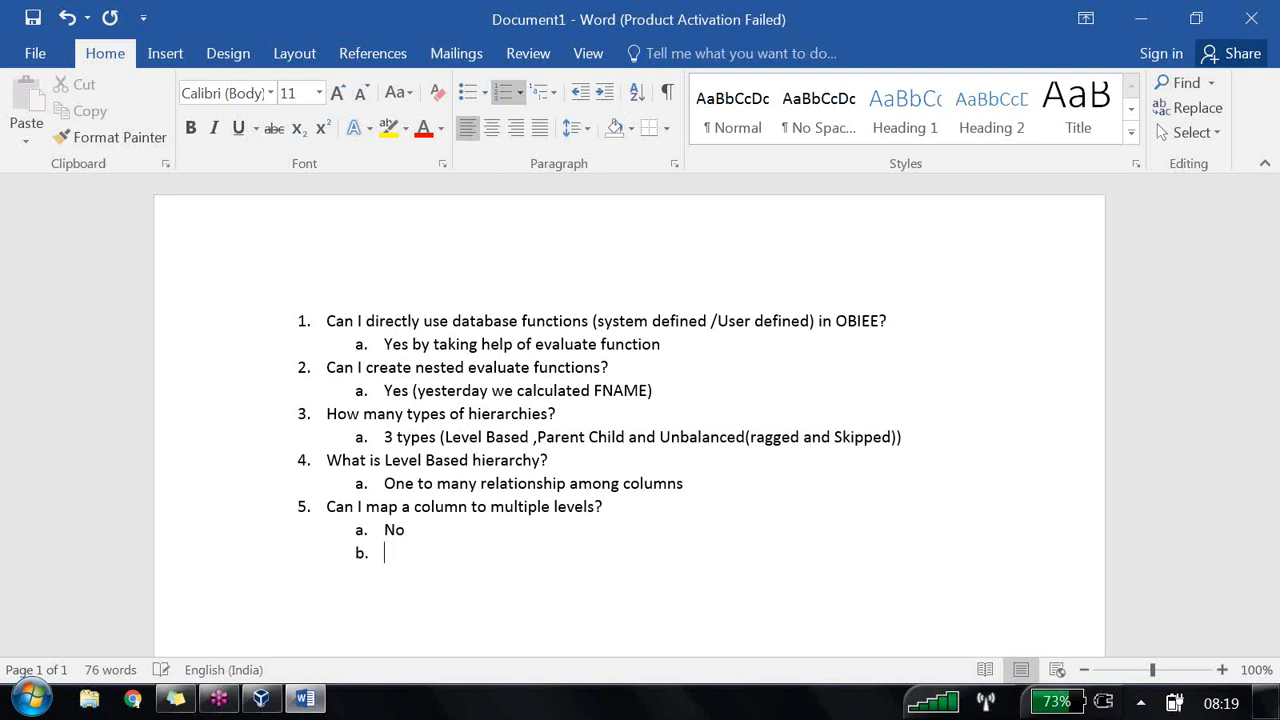
click(580, 92)
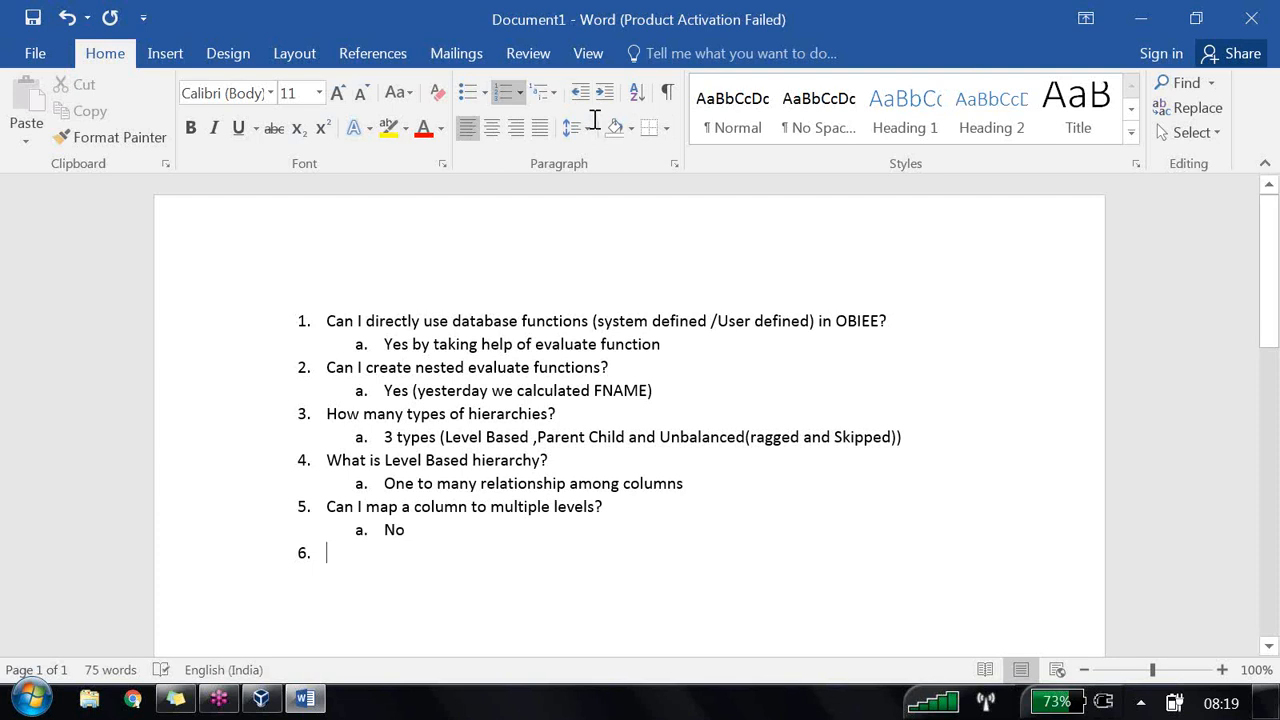
text(C)
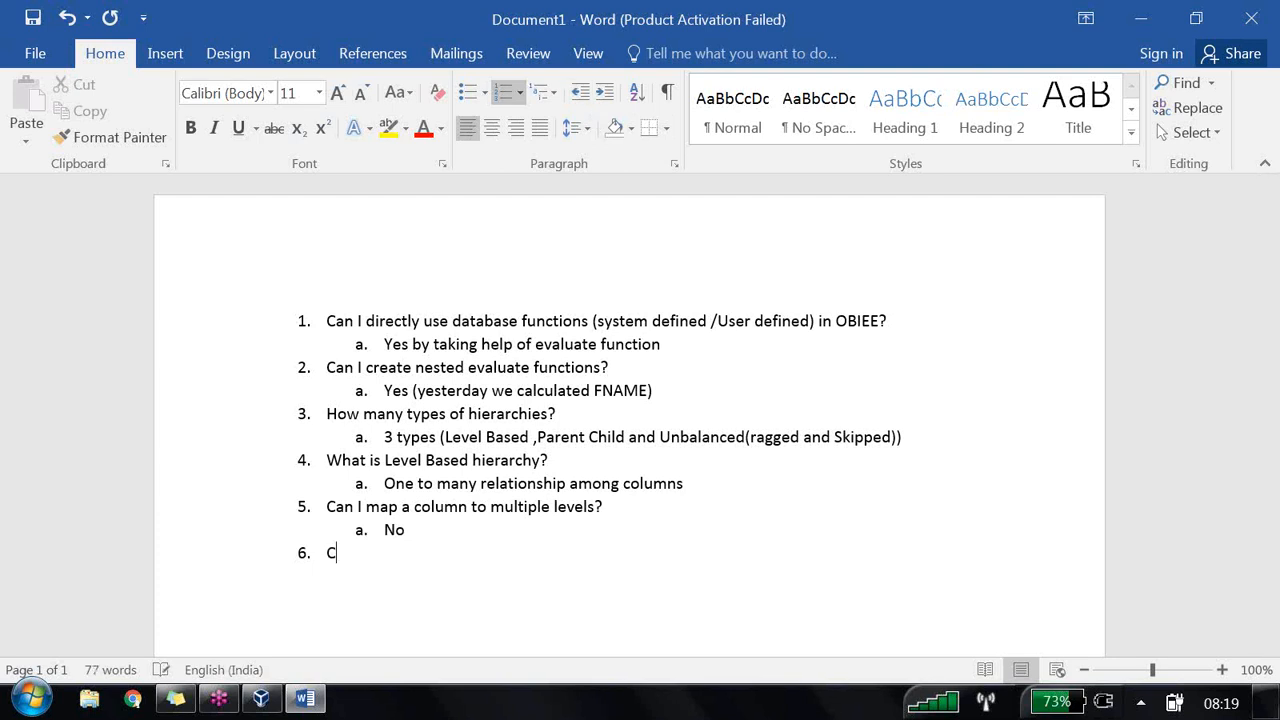
text(an I use two or mor)
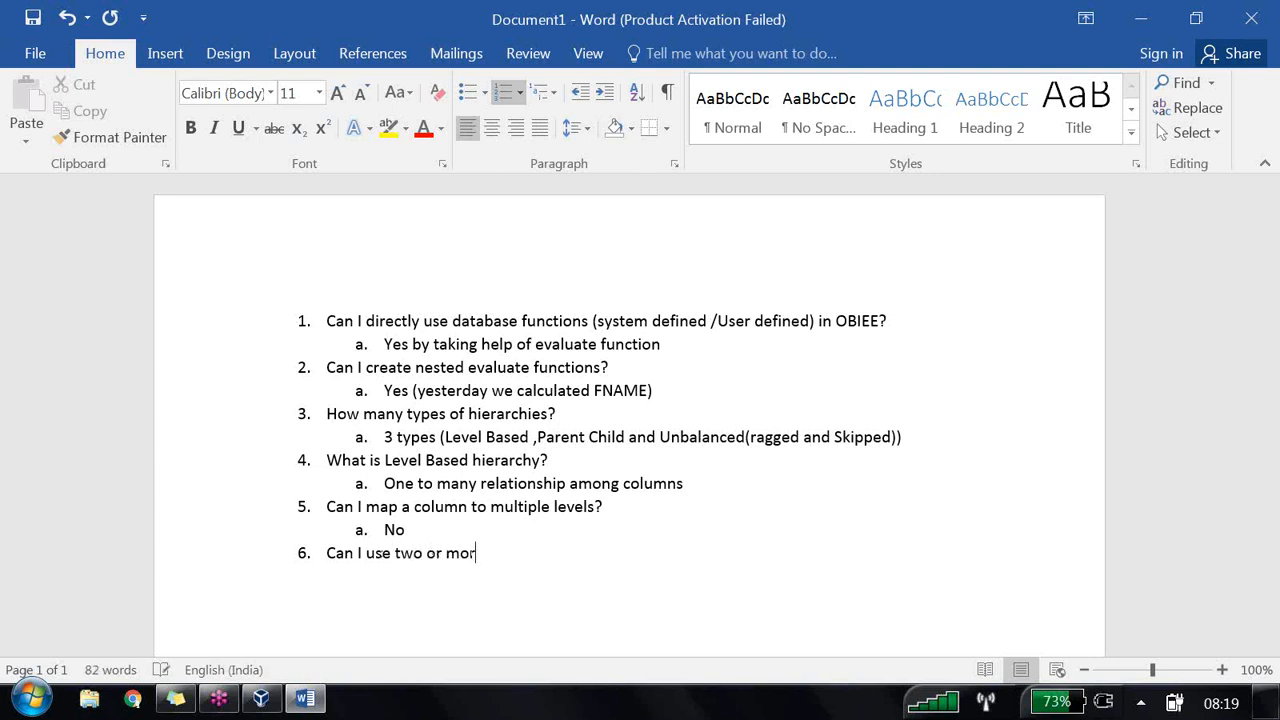
text(e columns as Key?)
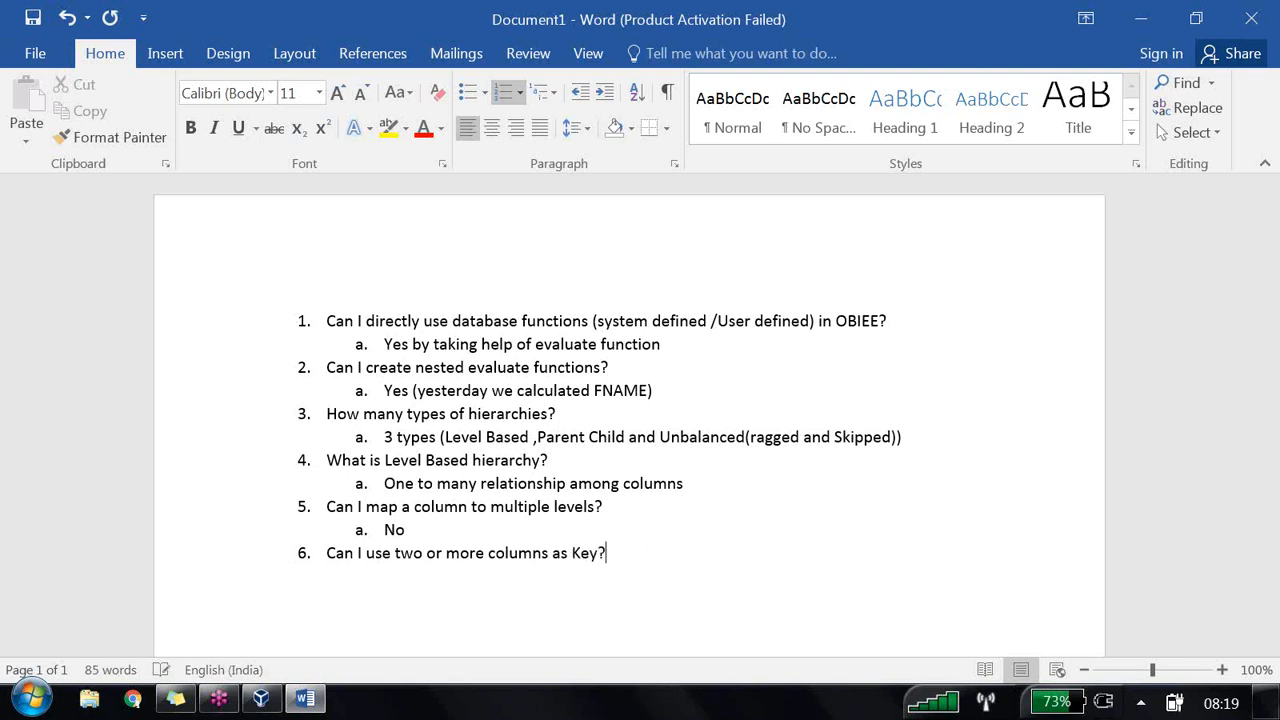
key(Return)
key(Tab)
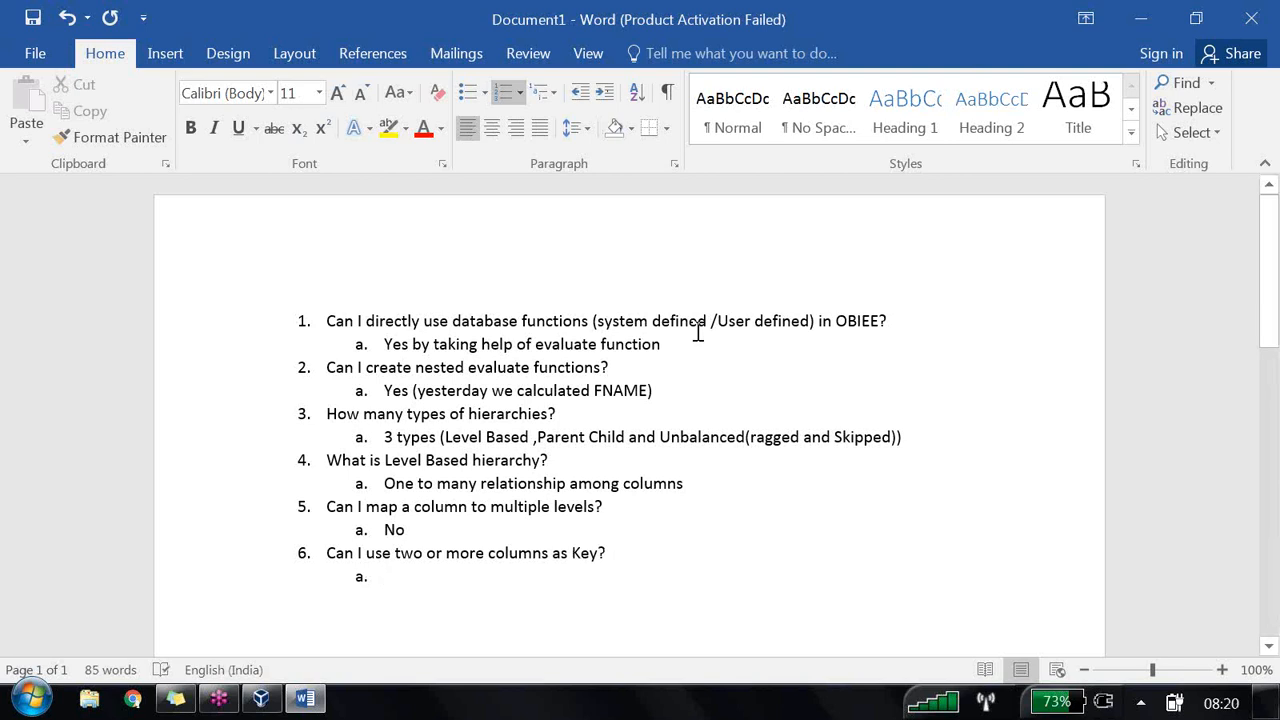
text(Yes)
- Add question 7 at the main list level, reading "Can I use tow or more columns as display?", with the indented answer "Yes"
key(Return)
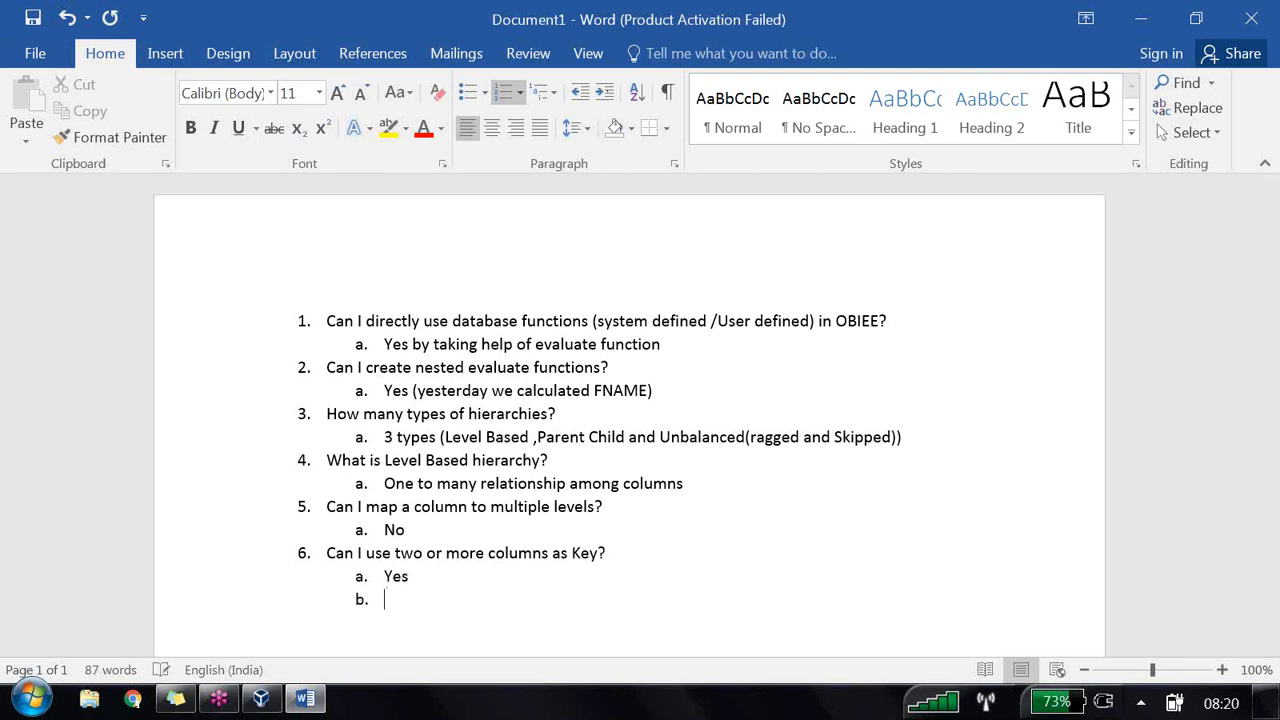
click(582, 93)
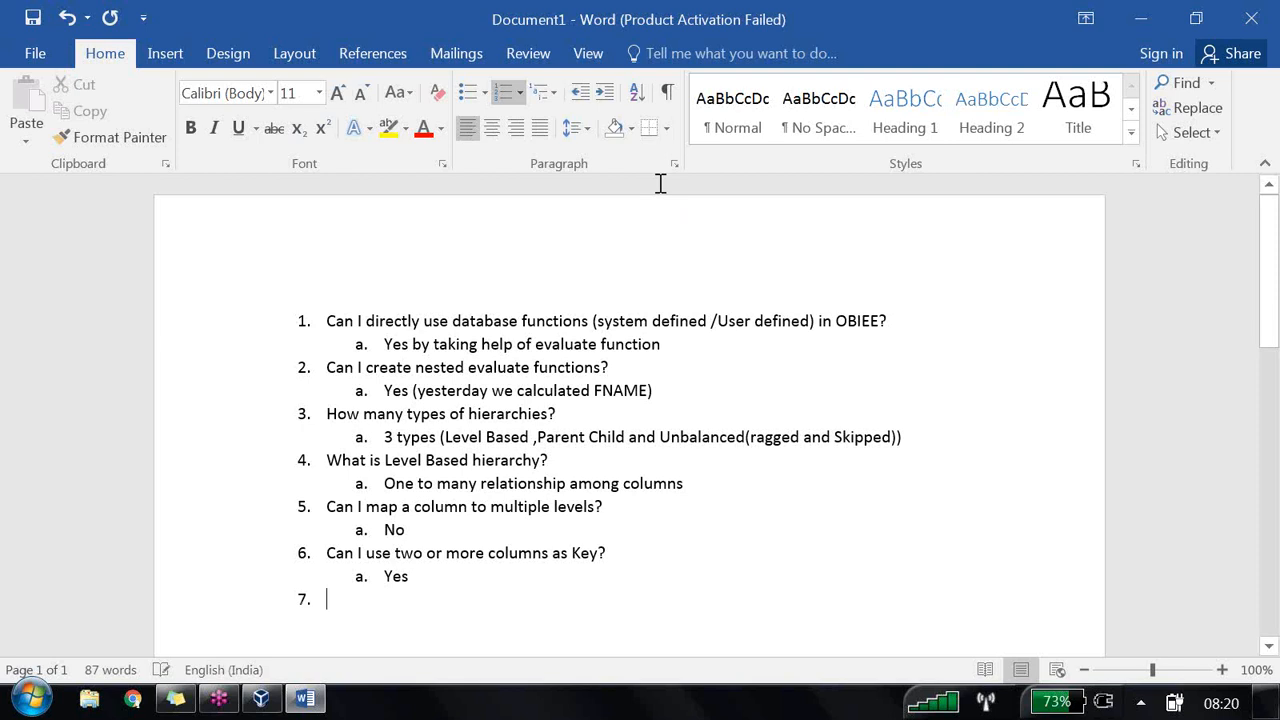
text(Can I)
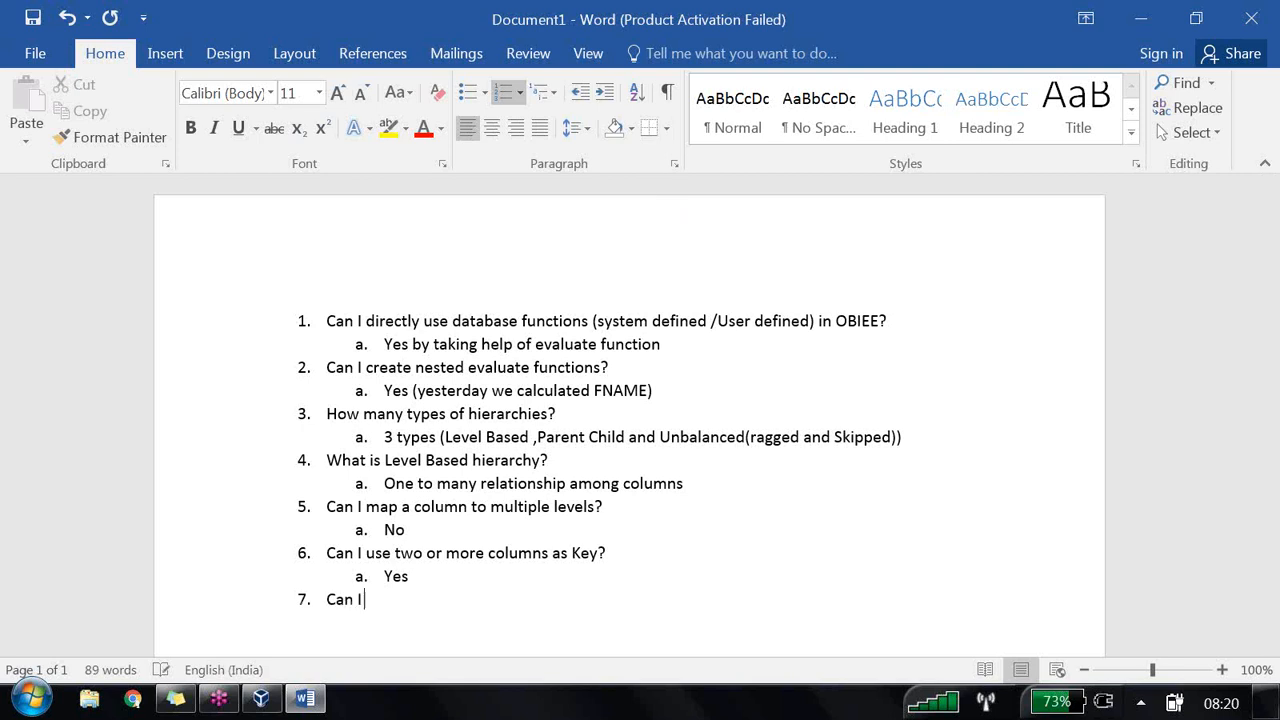
text( use tow or more co)
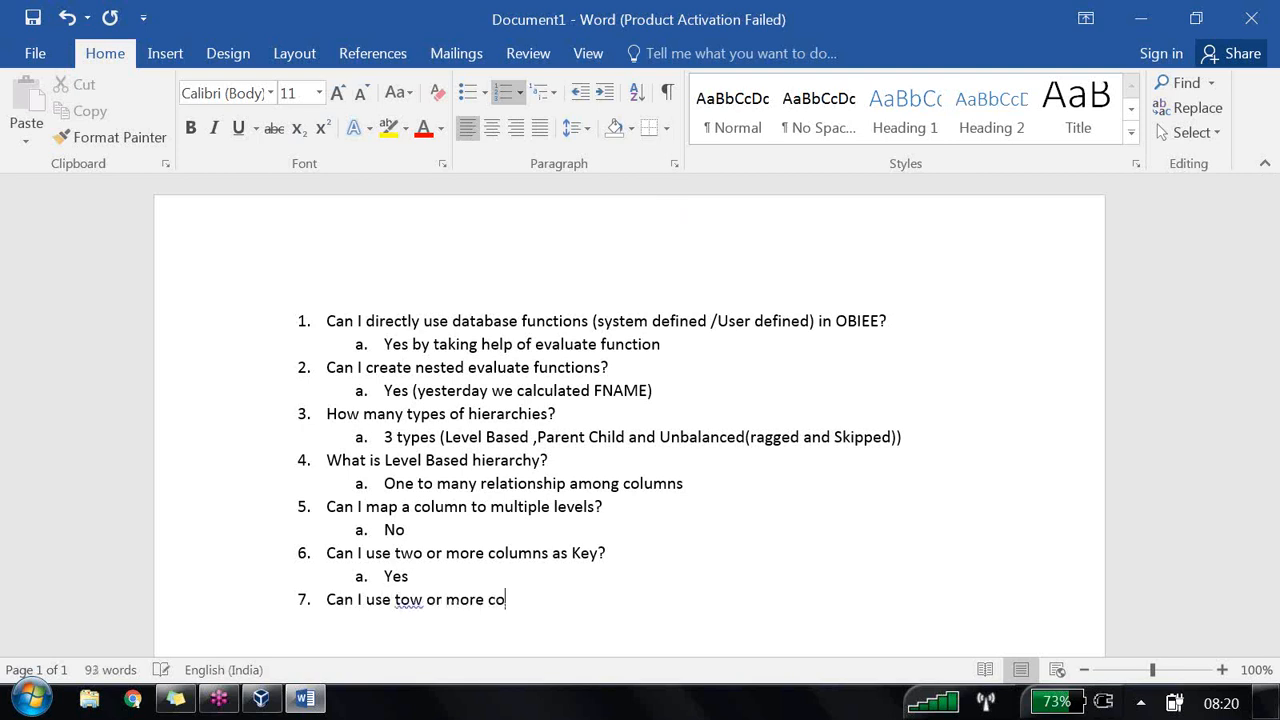
text(lumns as display?)
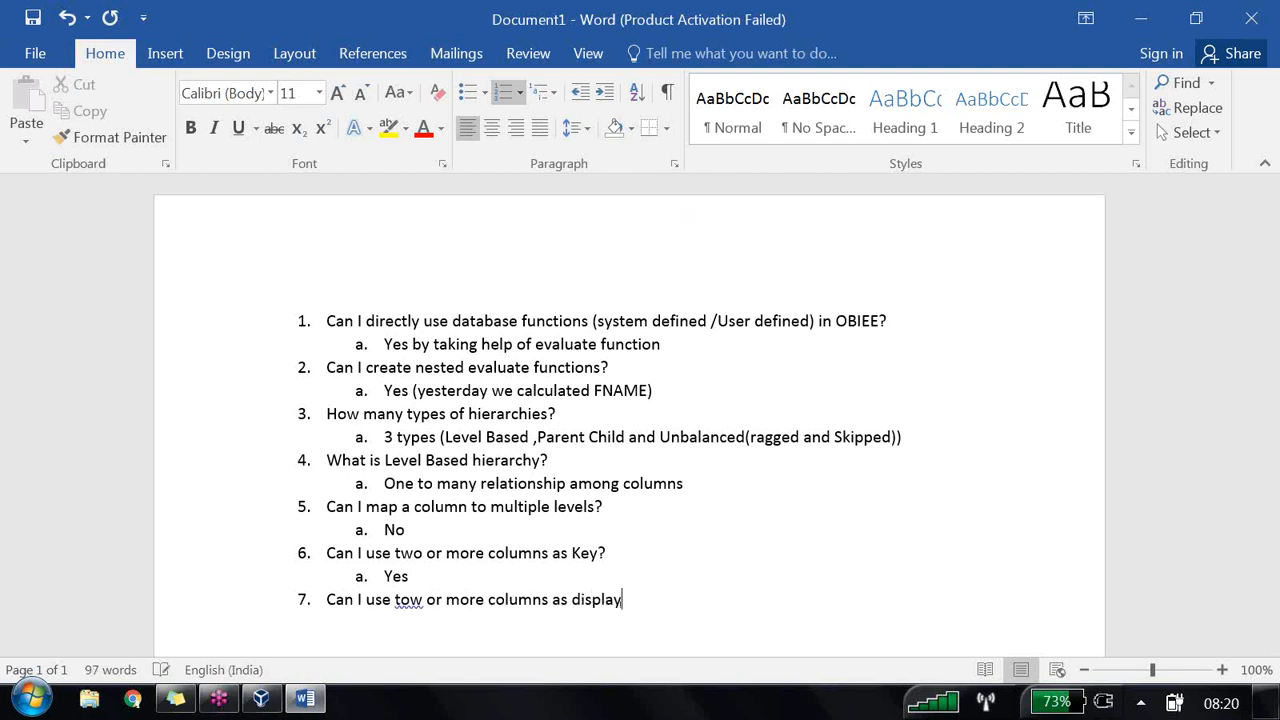
key(Return)
key(Tab)
text(Yes)
key(Return)
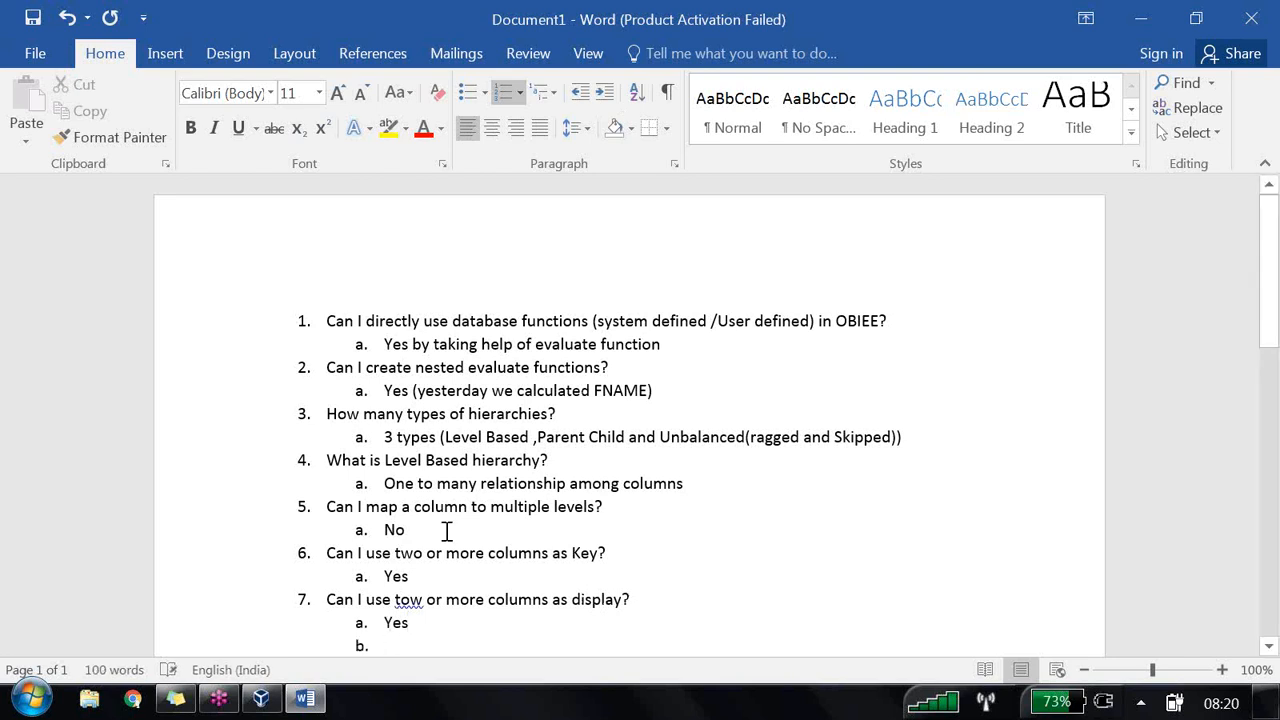
- Correct the misspelled word "tow" to "two" in question 7
click(409, 600)
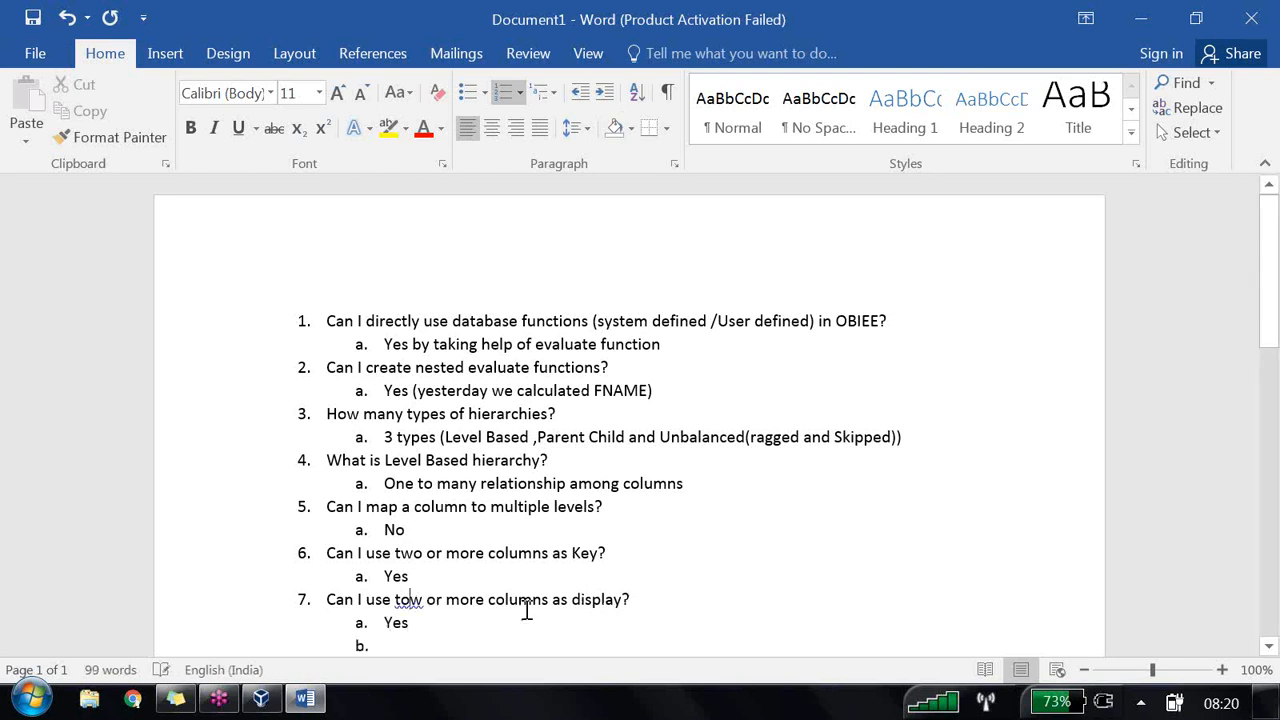
key(BackSpace)
text(o)
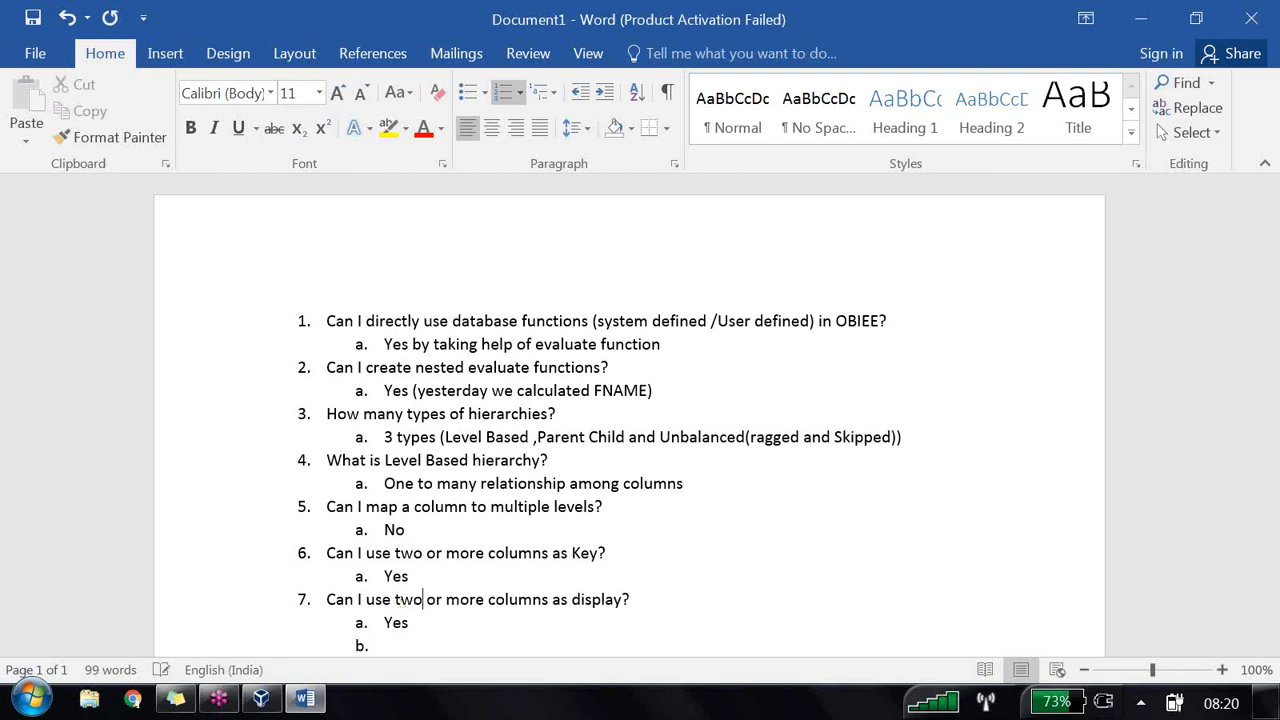
- Add question 8 at the main list level, reading "Can I use one column as key as well display?", with the indented answer "Yes"
click(376, 646)
click(575, 92)
scroll(678, 462, down, 3)
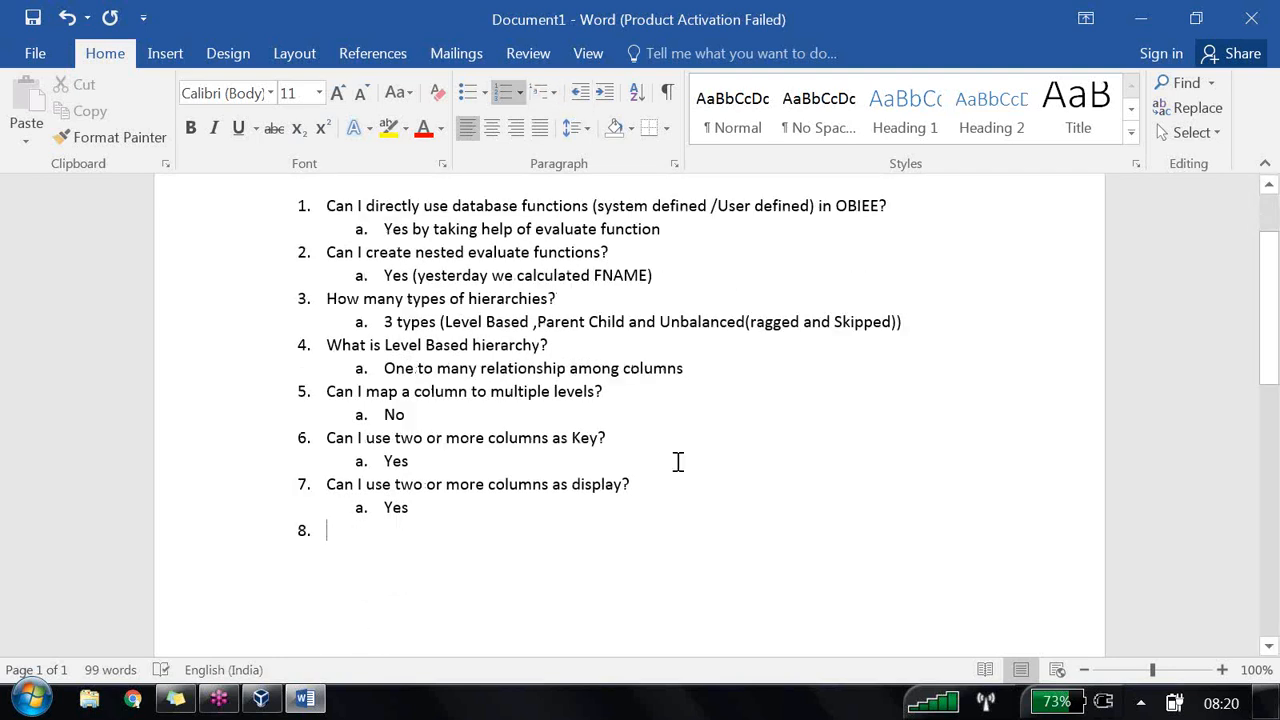
text(Can I u)
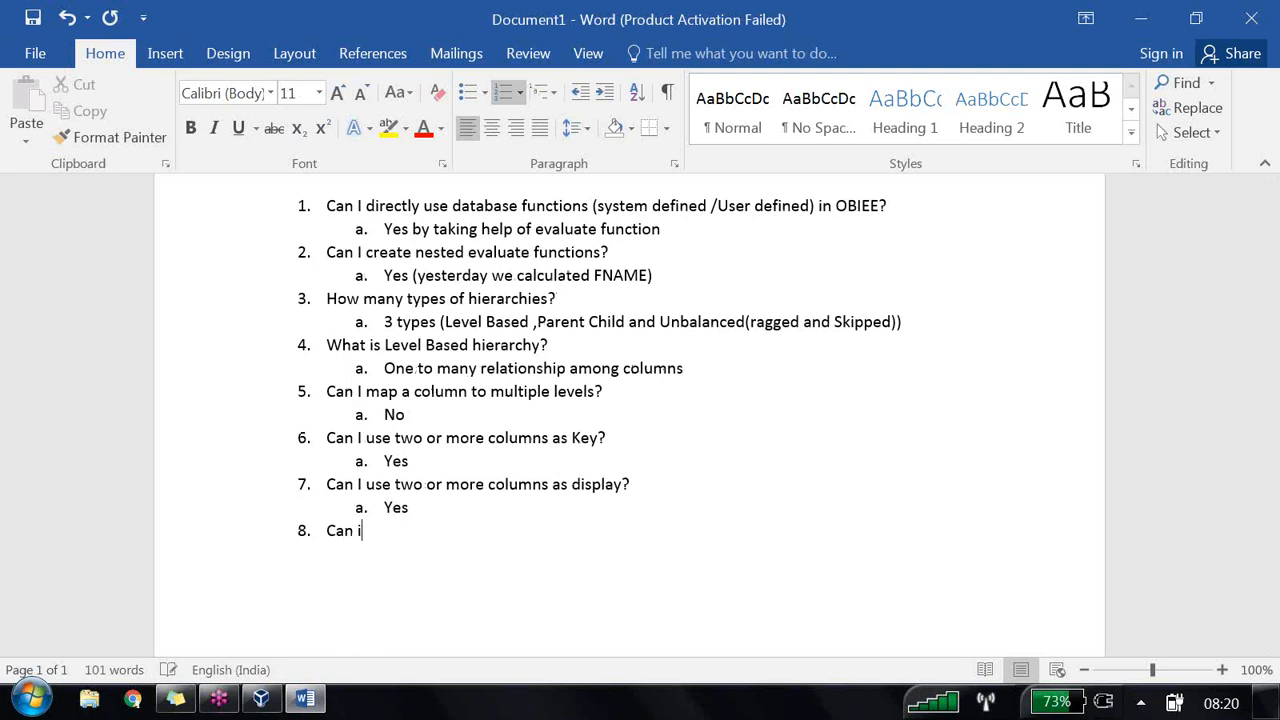
text(se one column as k)
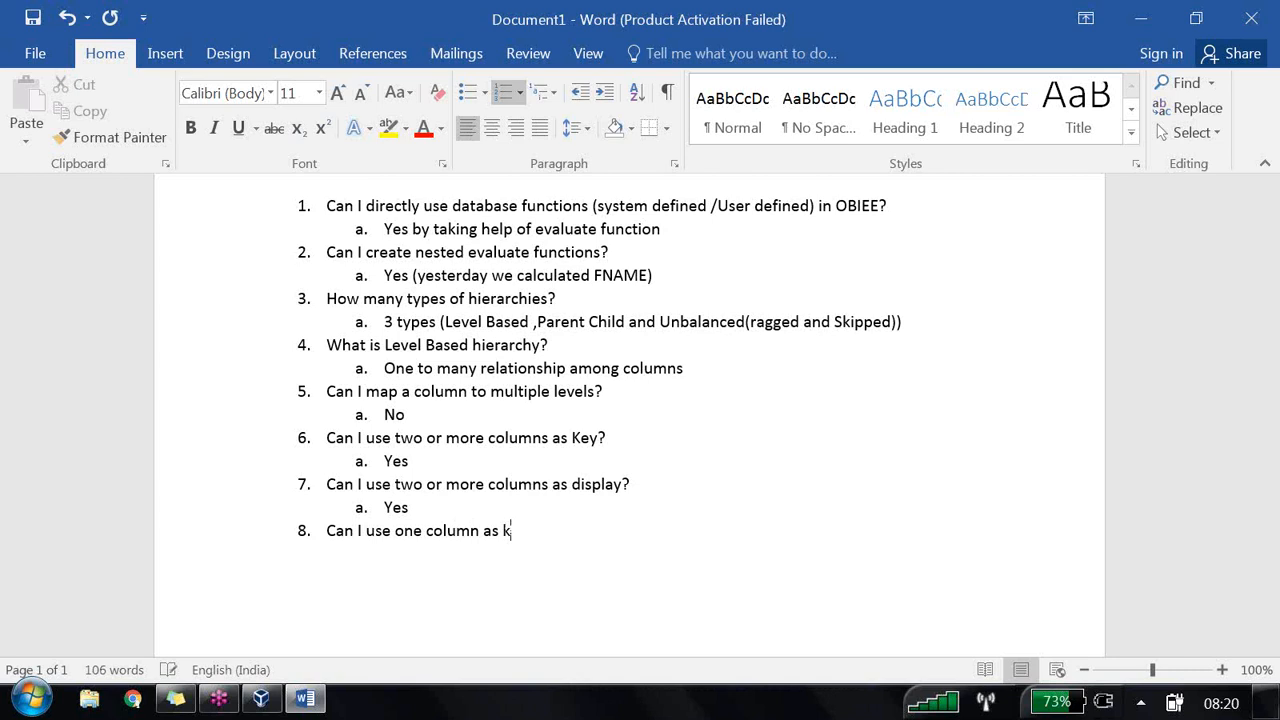
text(ey as well display)
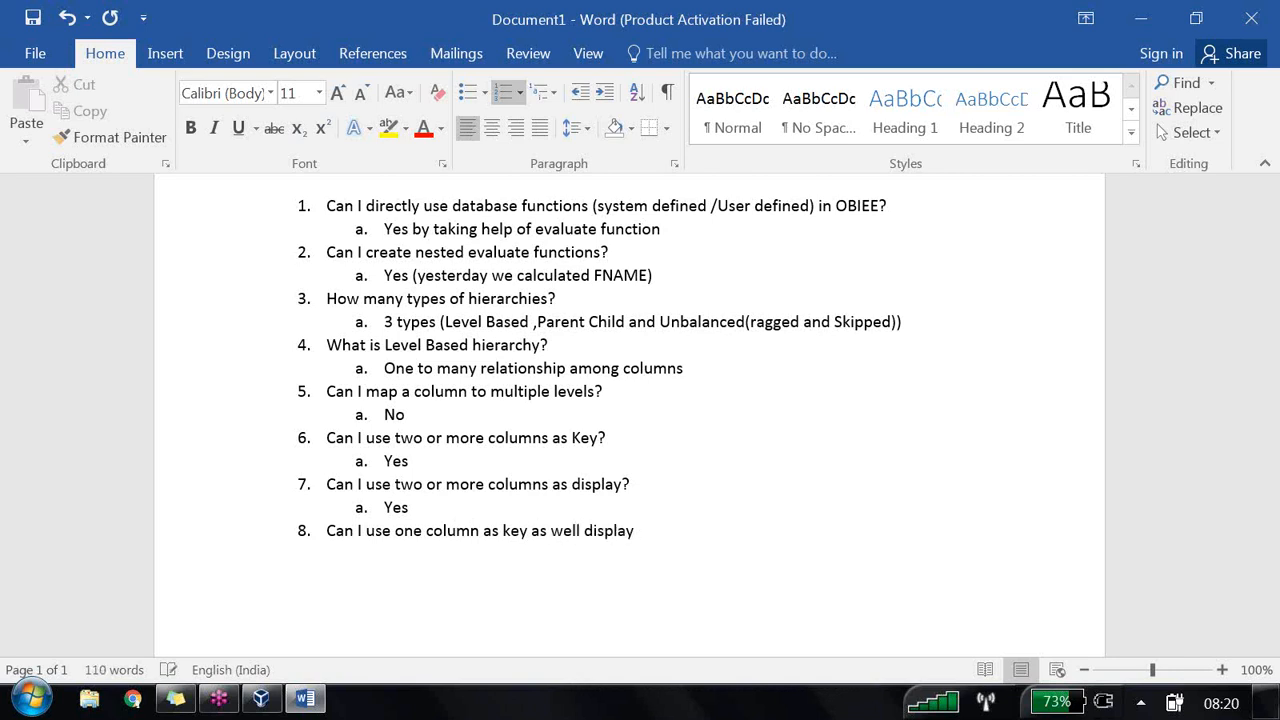
text(?)
key(Return)
key(Tab)
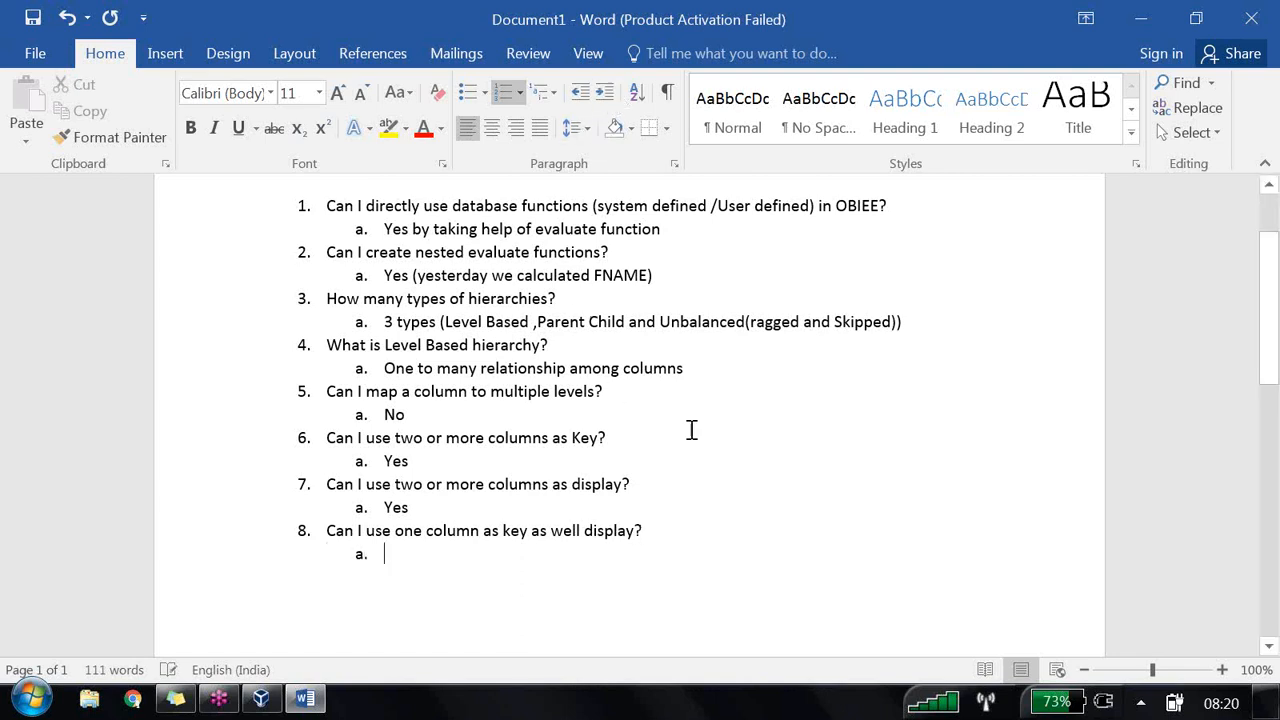
text(Yes)
- Add question 9 at the main list level, reading "Do you know how to write case when statement ?", with the indented answer "Yes"
key(Return)
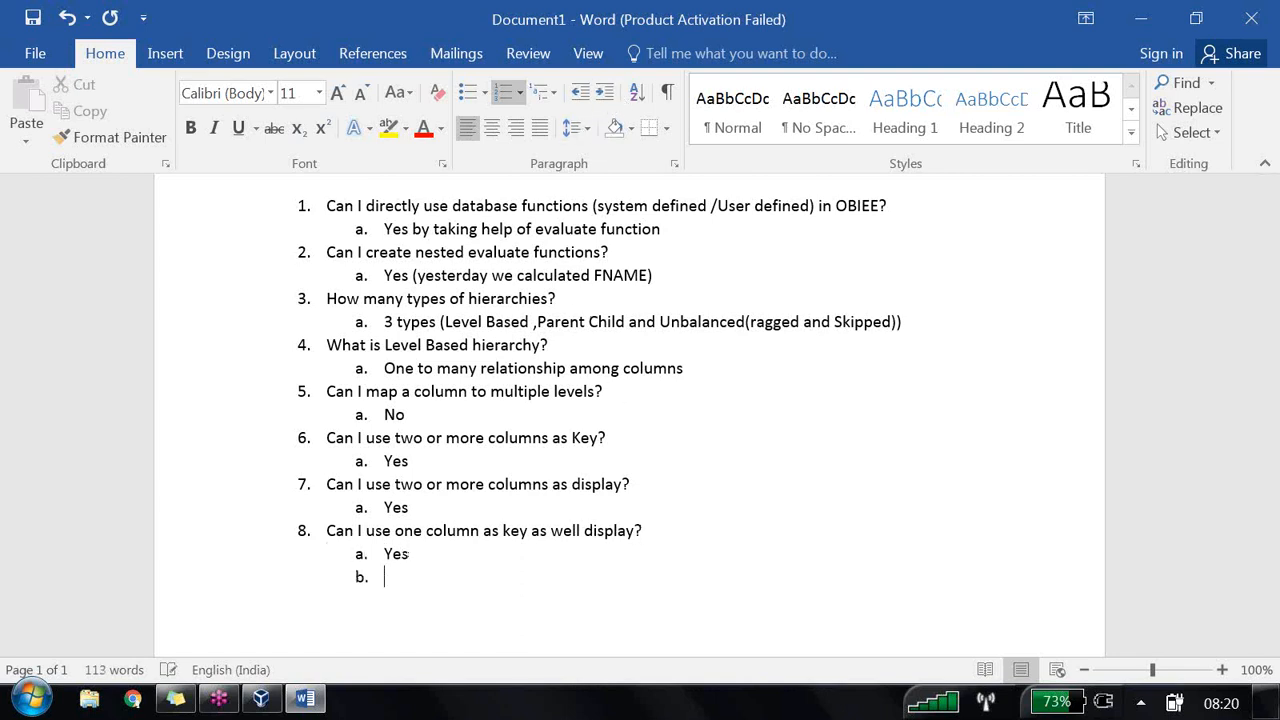
click(580, 91)
text(Do you know ho)
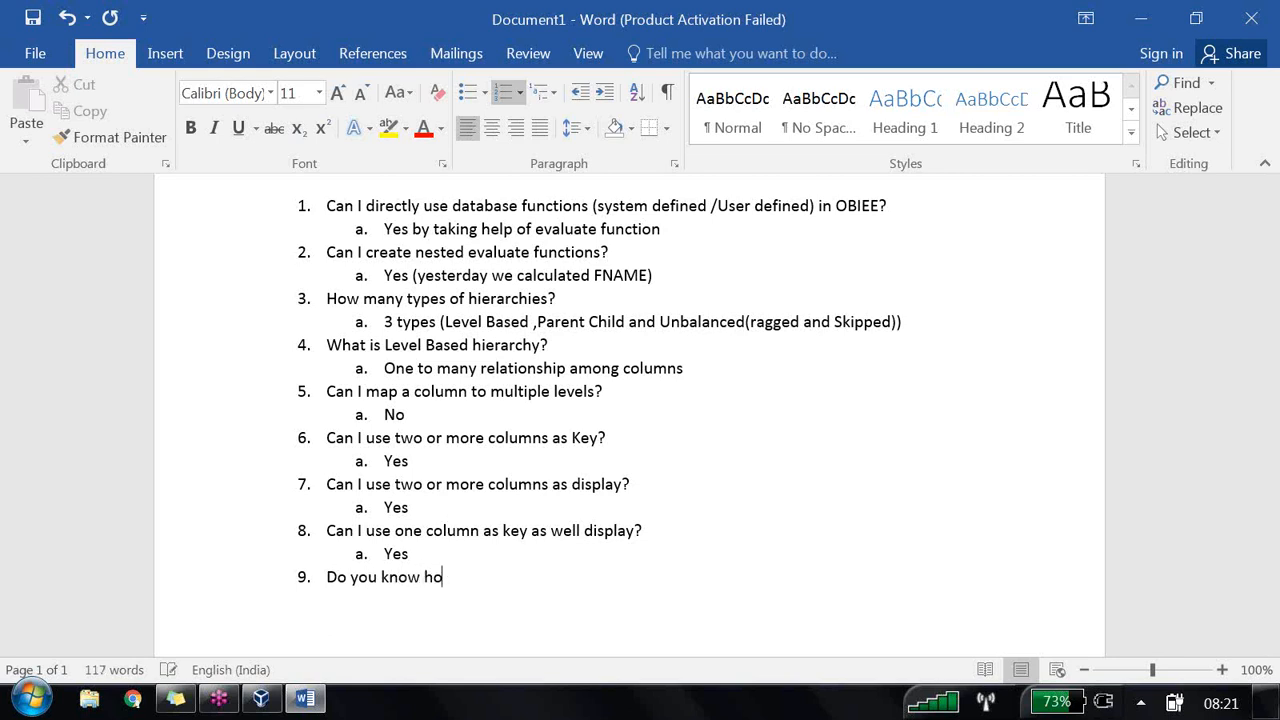
text(w to write ca)
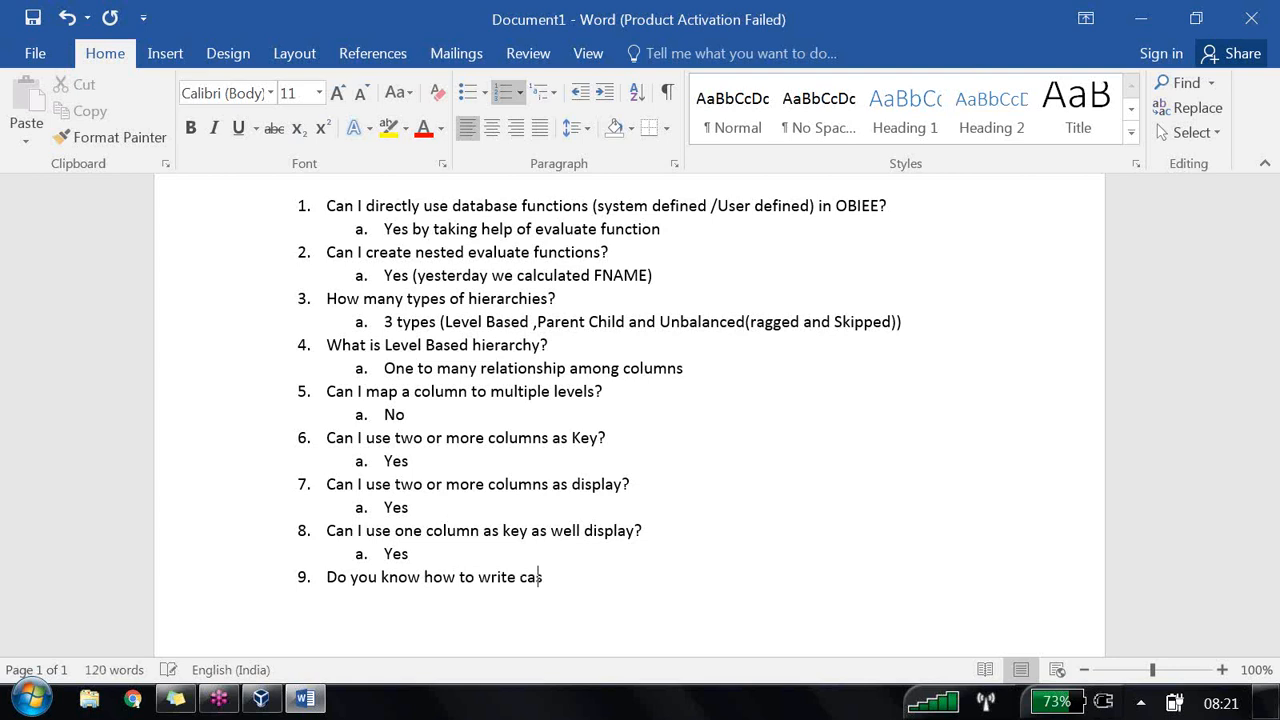
text(se when statement )
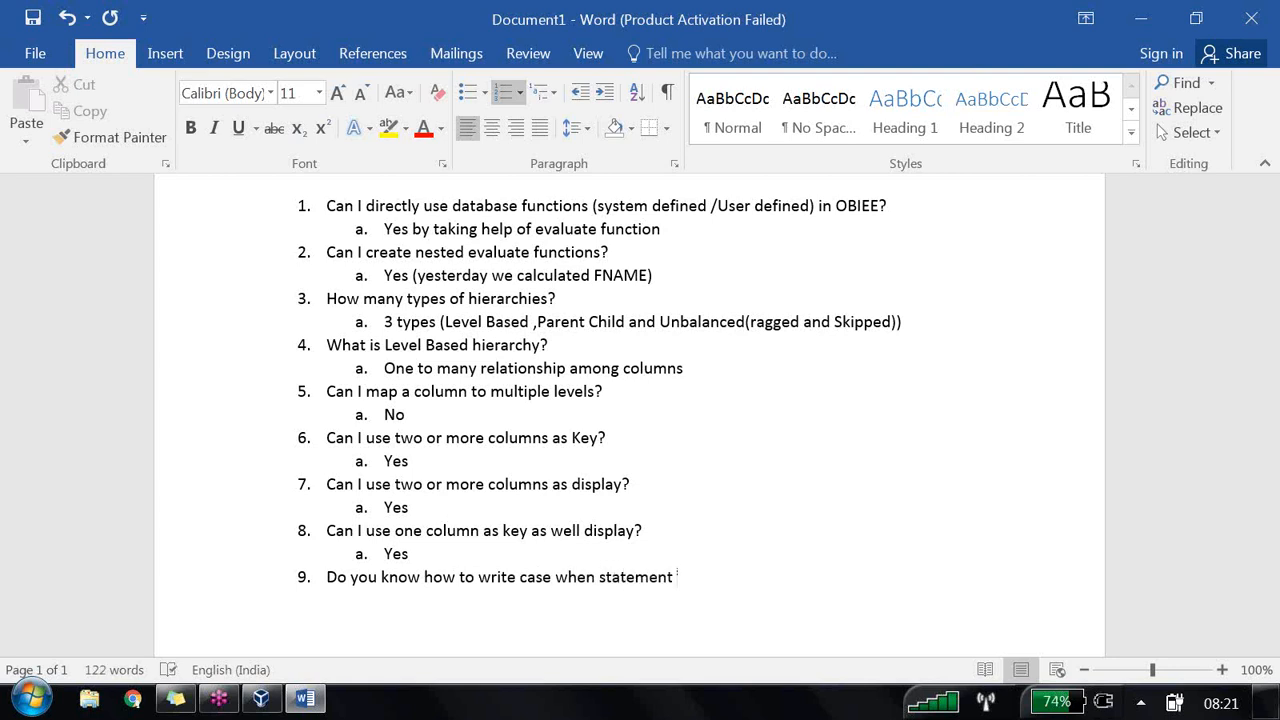
text(?)
key(Return)
key(Tab)
text(Yes)
- Switch to Chrome and enter the partial address "http:demo.us.oracle.com:analytics", leaving the port number out
click(133, 700)
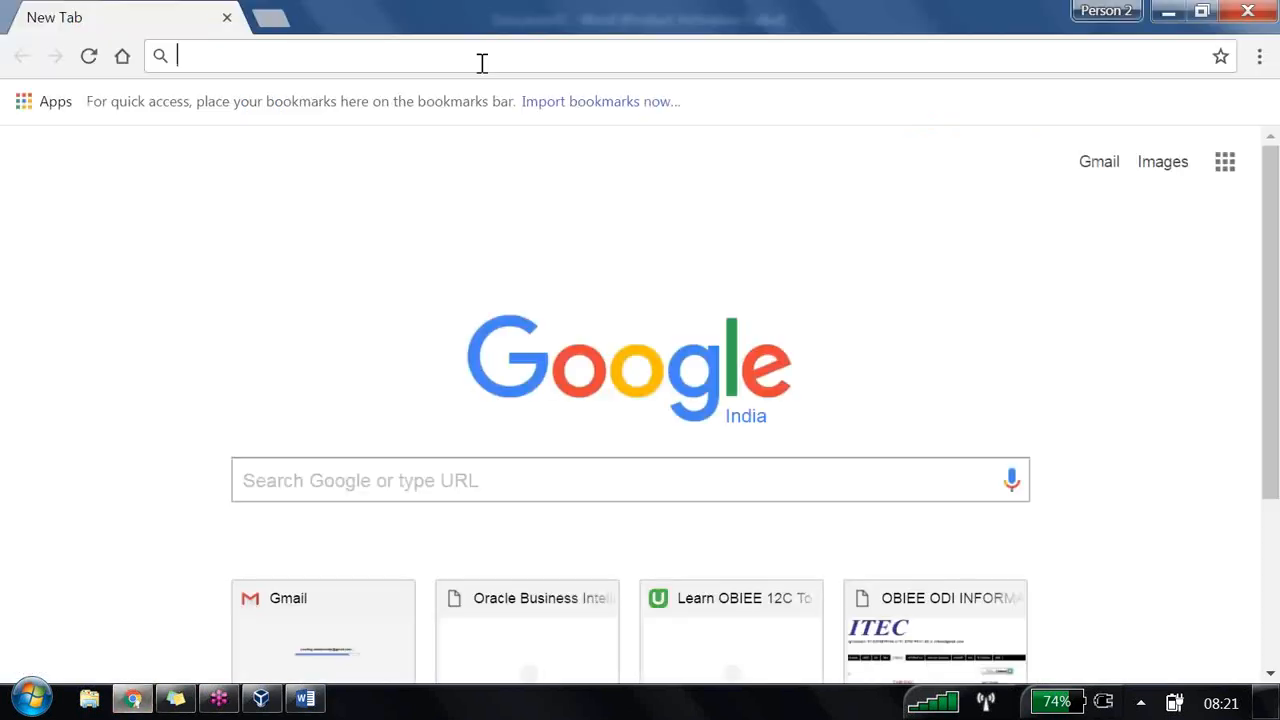
text(analytics)
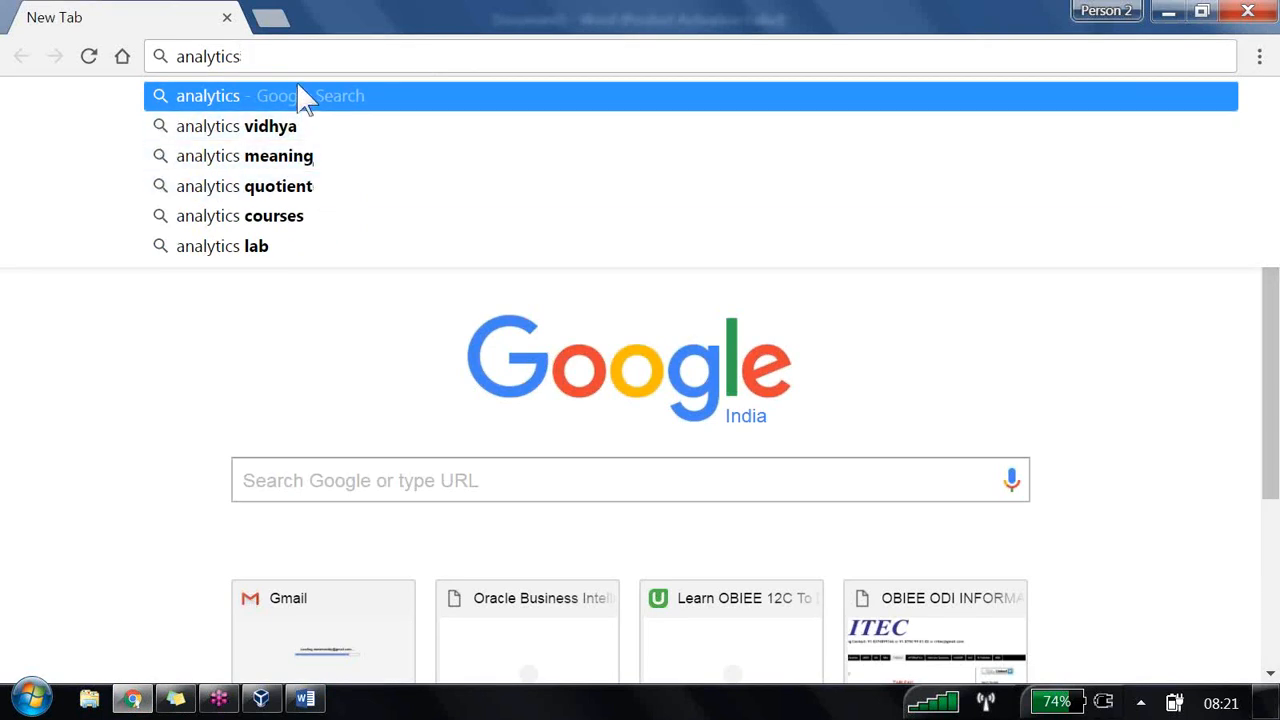
key(Home)
text(http:)
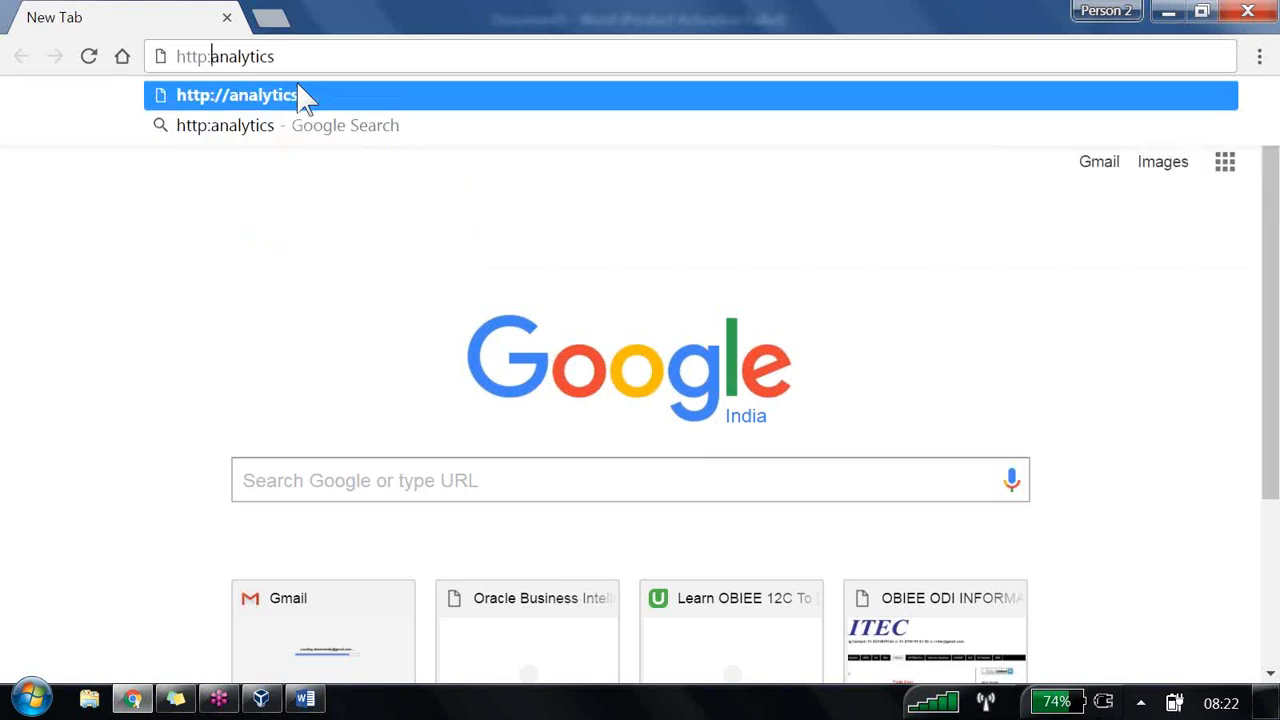
text(demo)
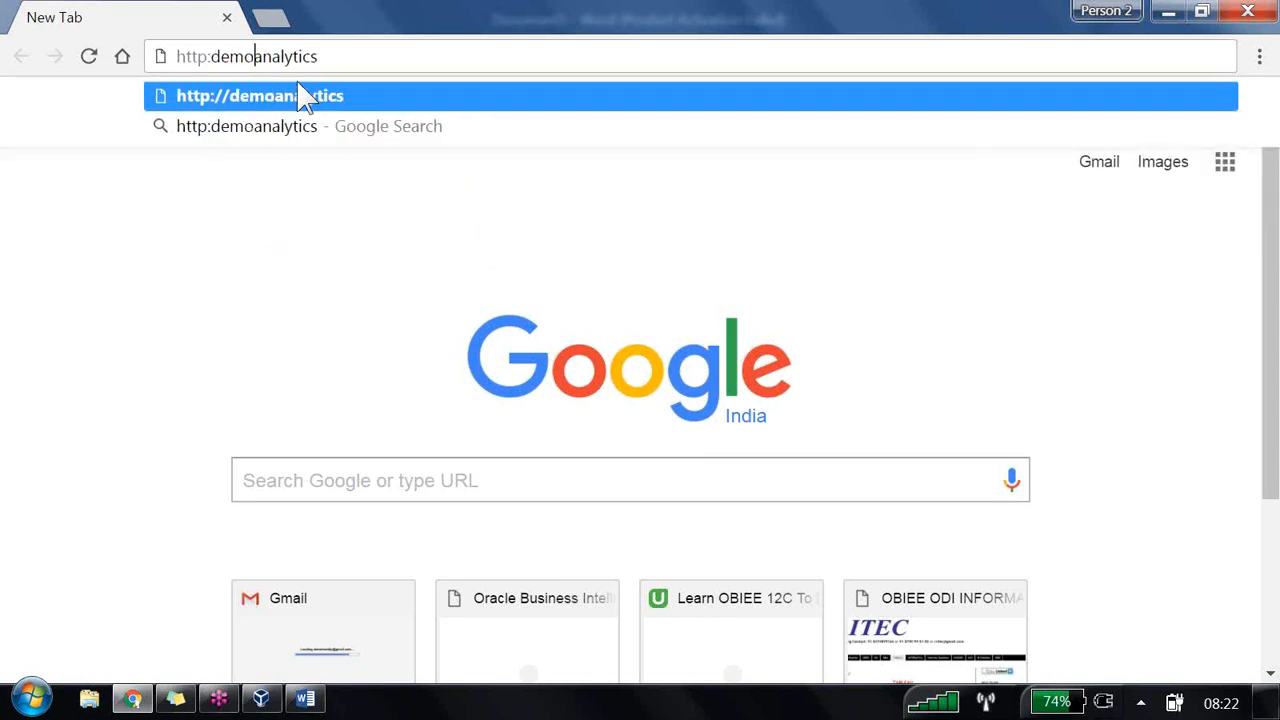
text(.us.)
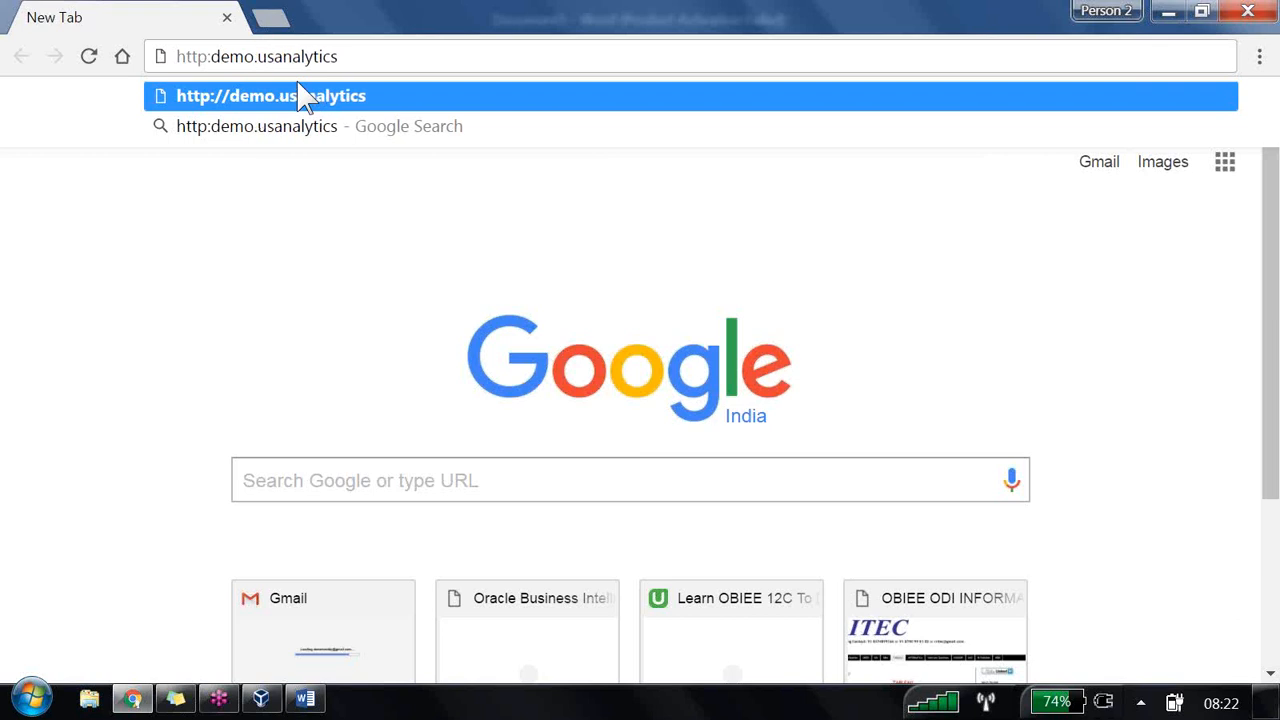
text(oracle.co)
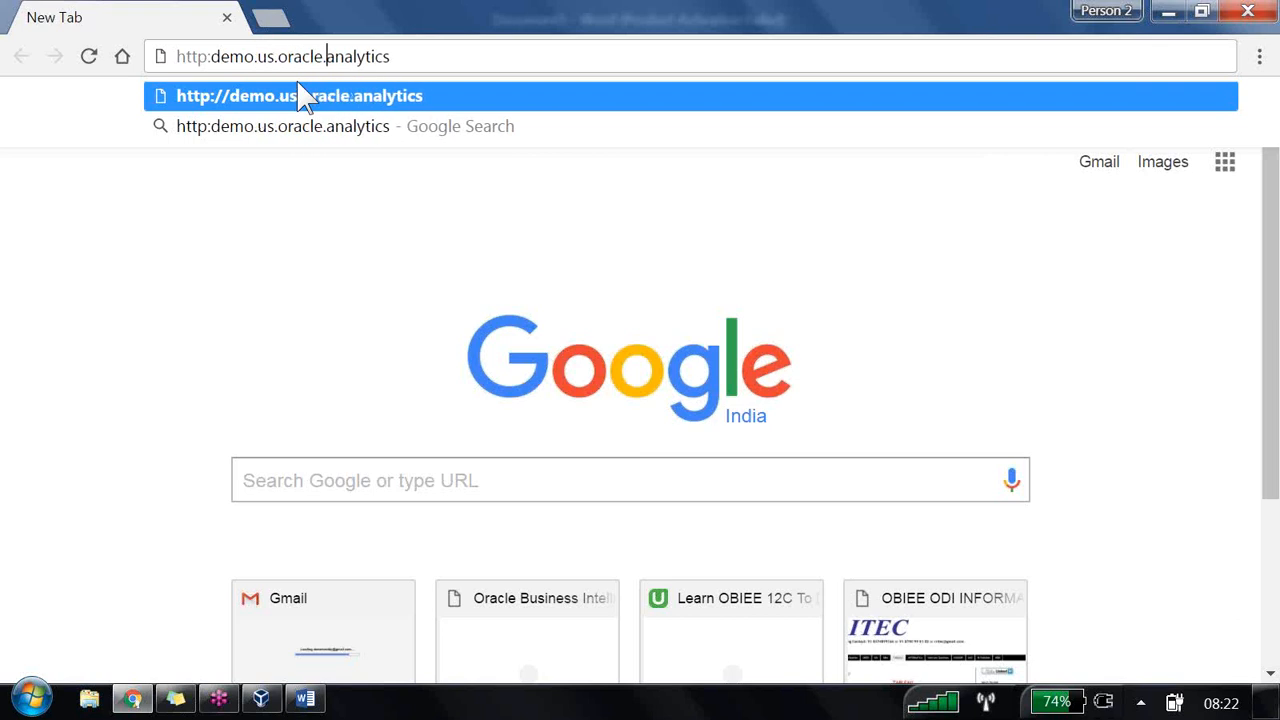
text(m)
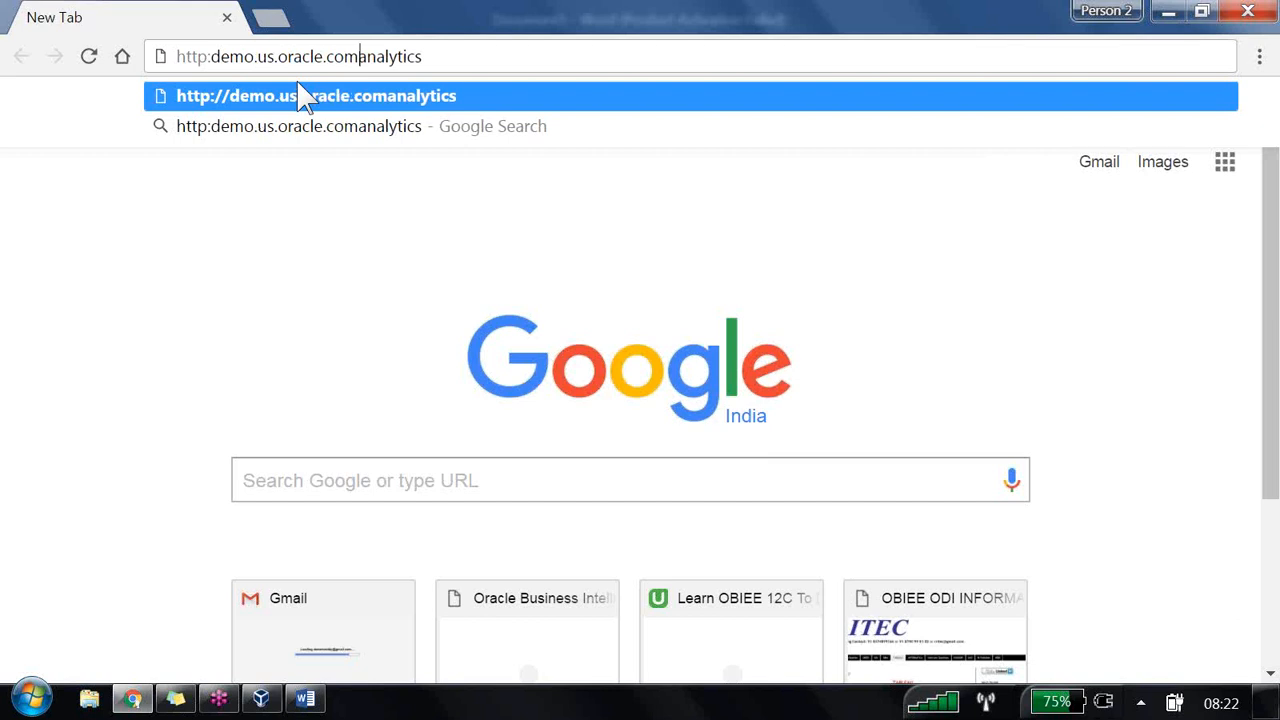
text(:)
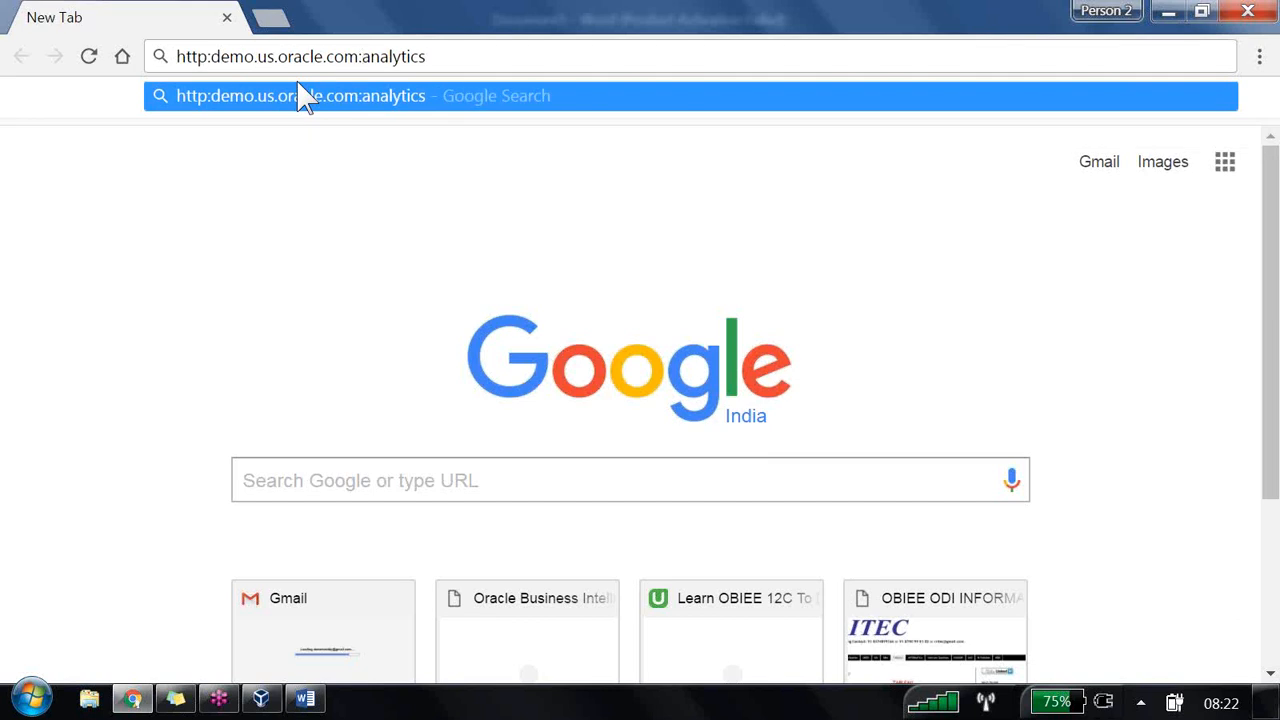
- Look up the Oracle BIEE port on the SampleApp Usernames & URLs page in the virtual machine, and return to Chrome
click(262, 700)
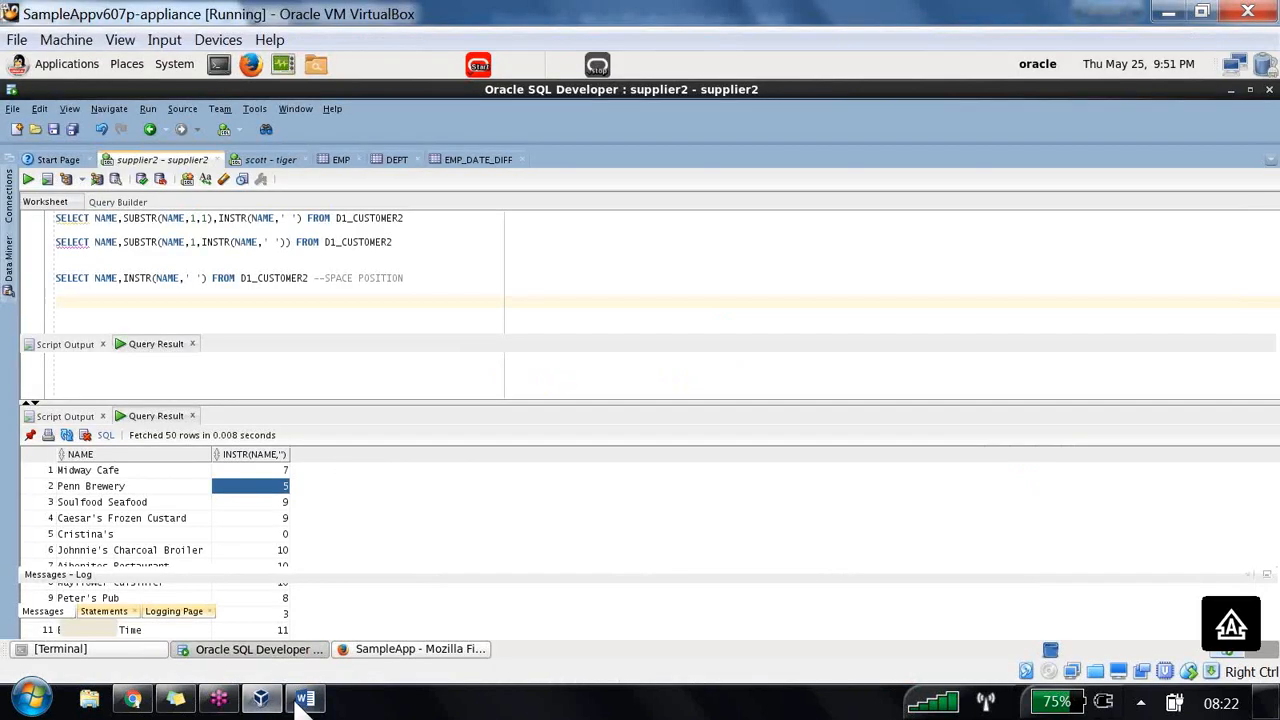
mouse_move(263, 700)
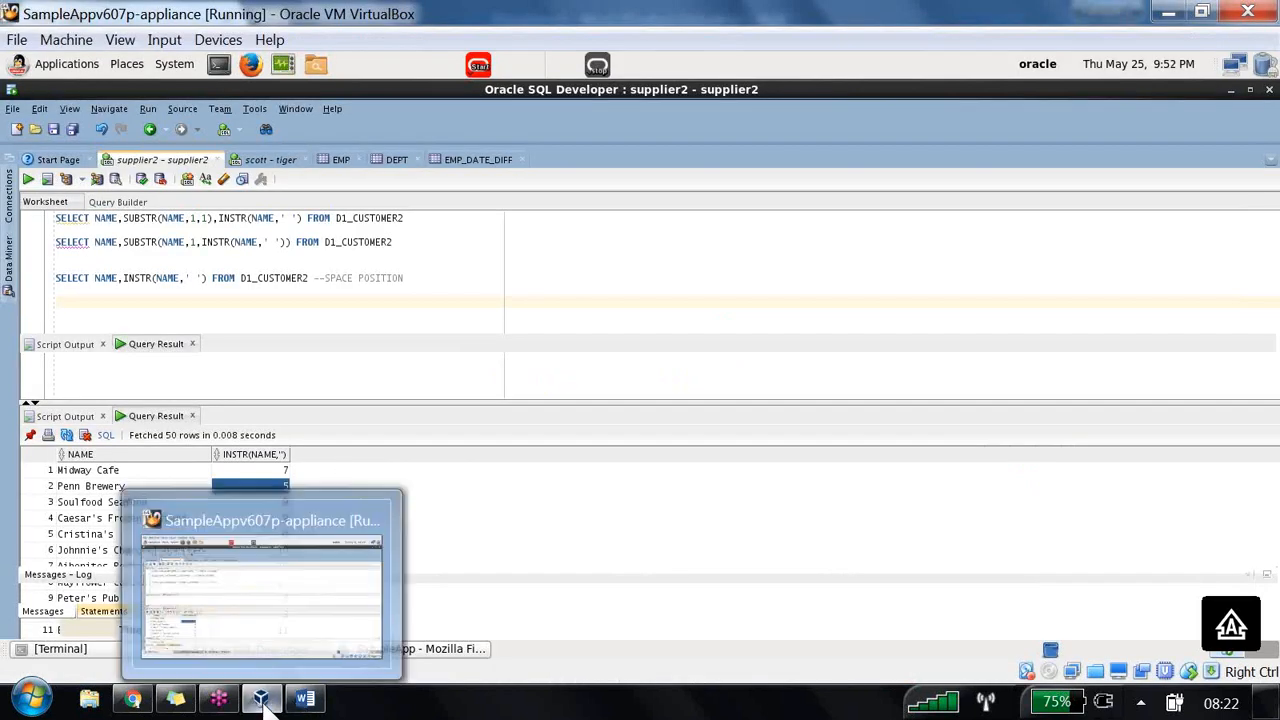
click(1232, 92)
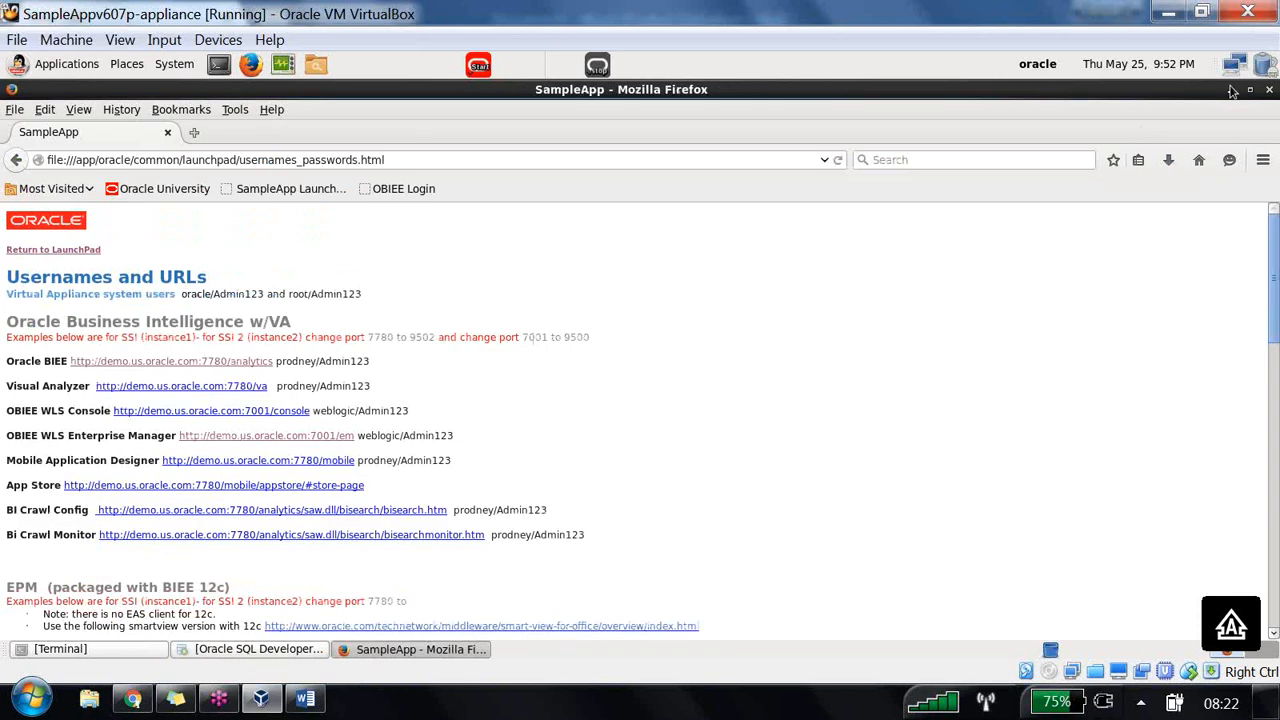
click(1233, 93)
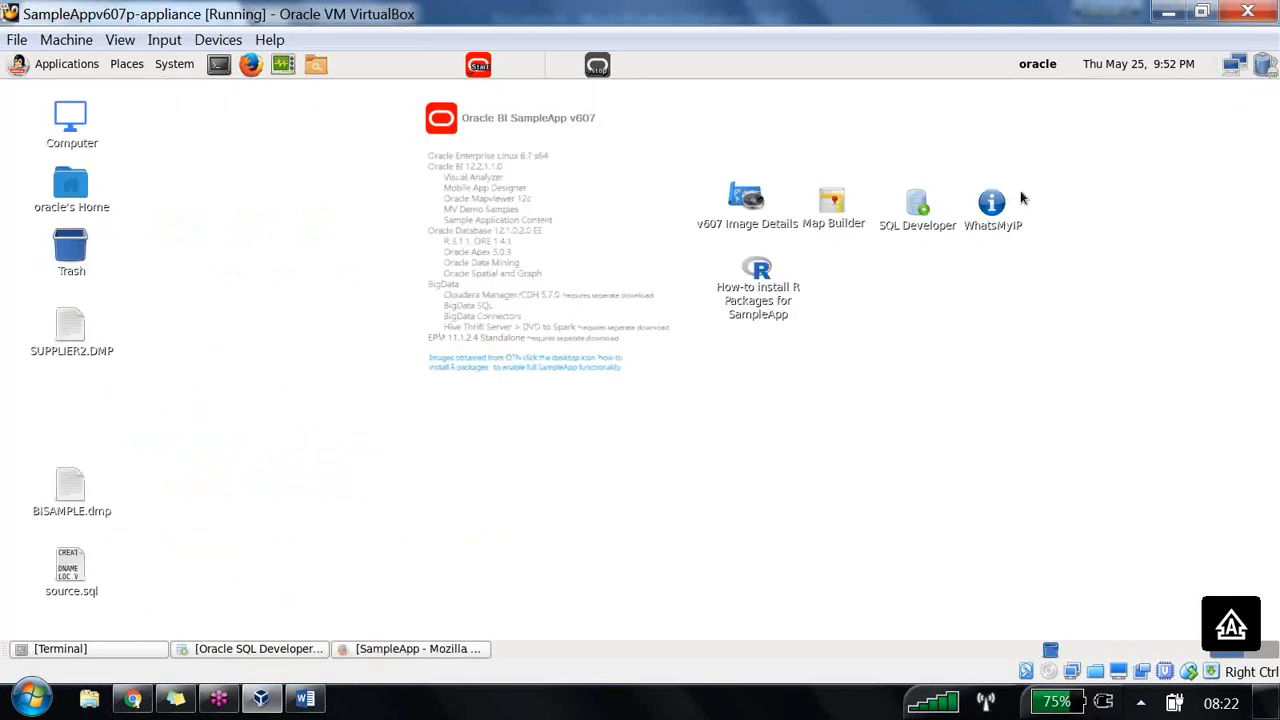
double_click(751, 199)
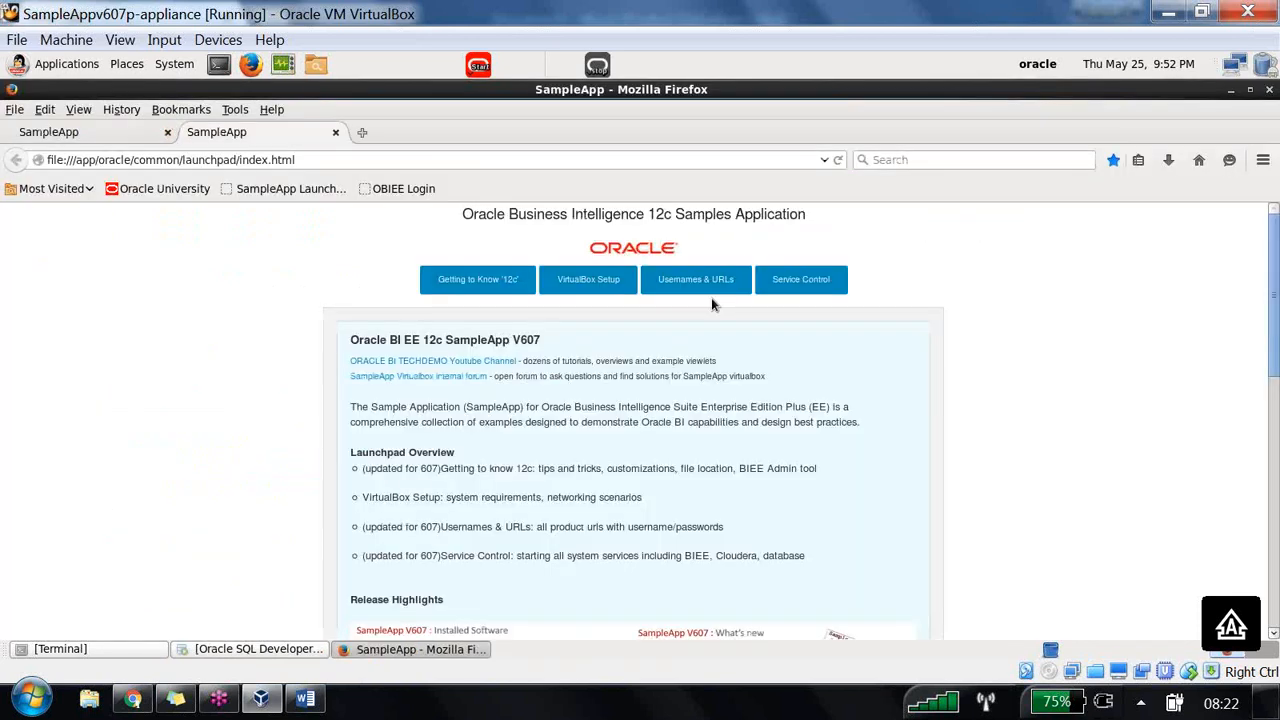
click(718, 285)
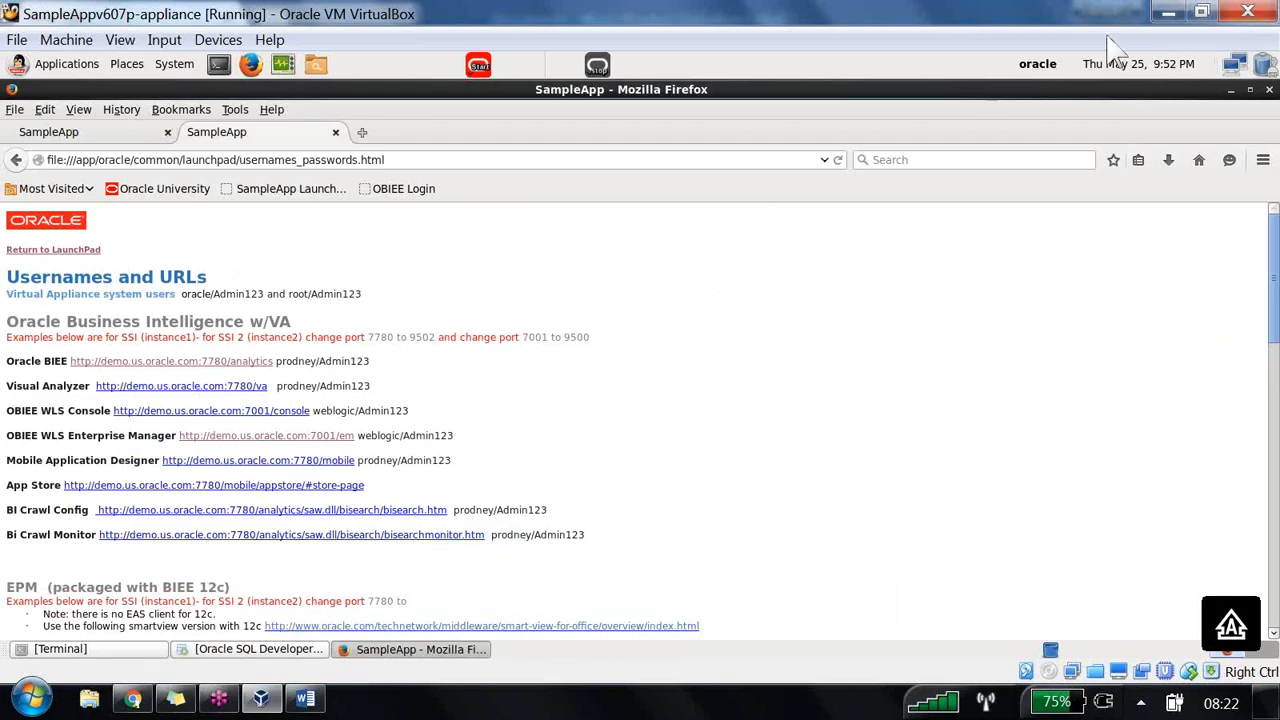
click(1168, 13)
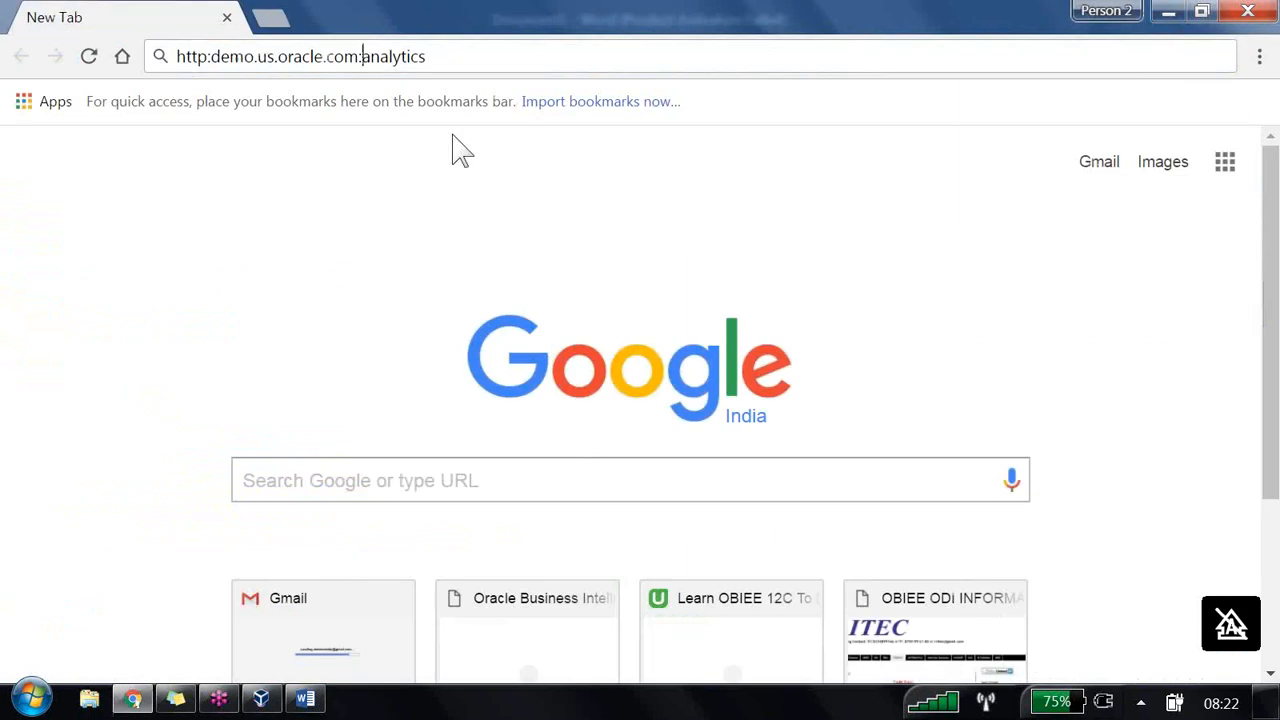
- Complete the address as http:demo.us.oracle.com:7780/analytics, load it, and sign in as weblogic with the saved credentials
text(7780)
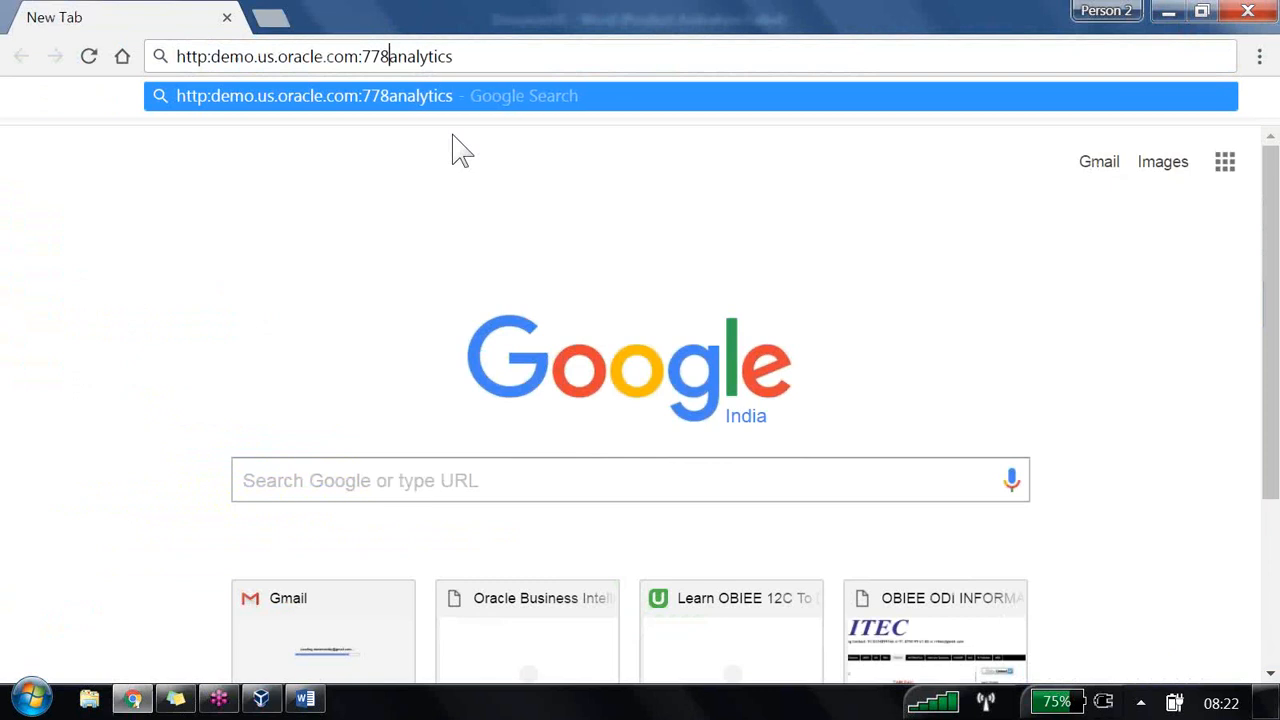
text(/)
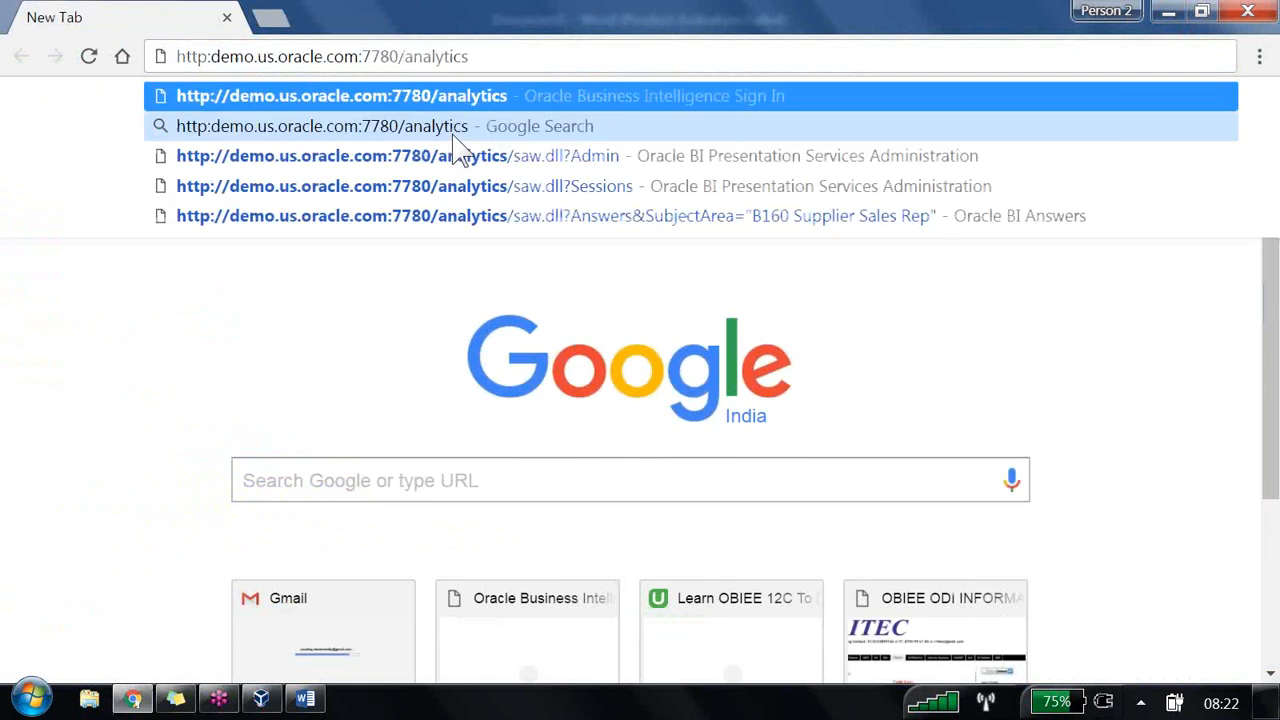
key(Return)
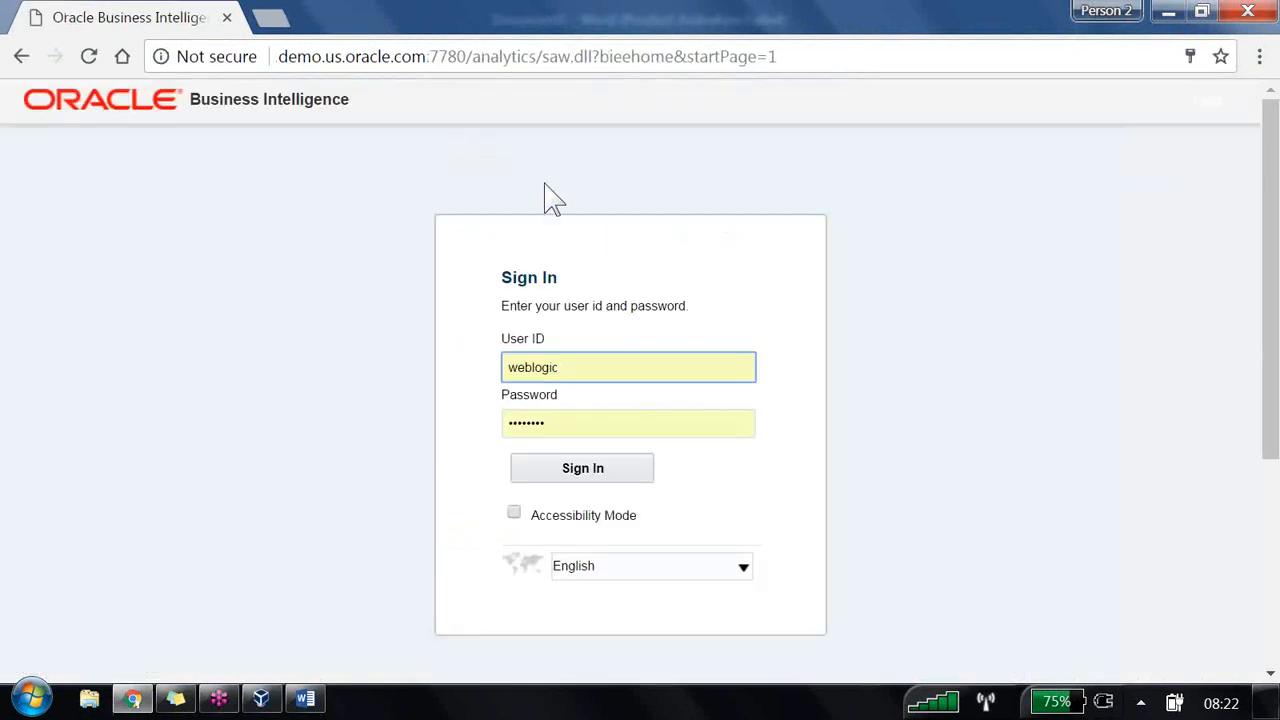
click(628, 470)
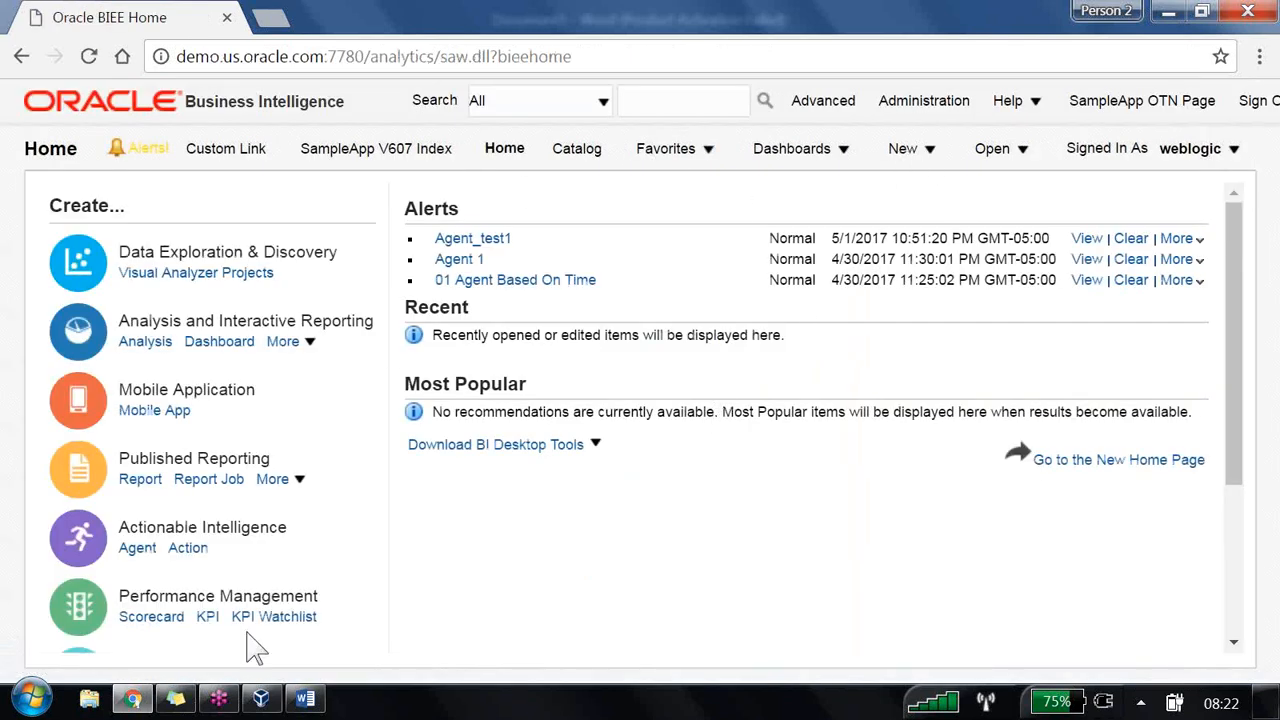
- Find the Administration program in Windows and launch the Oracle BI Administration Tool
click(30, 698)
text(in)
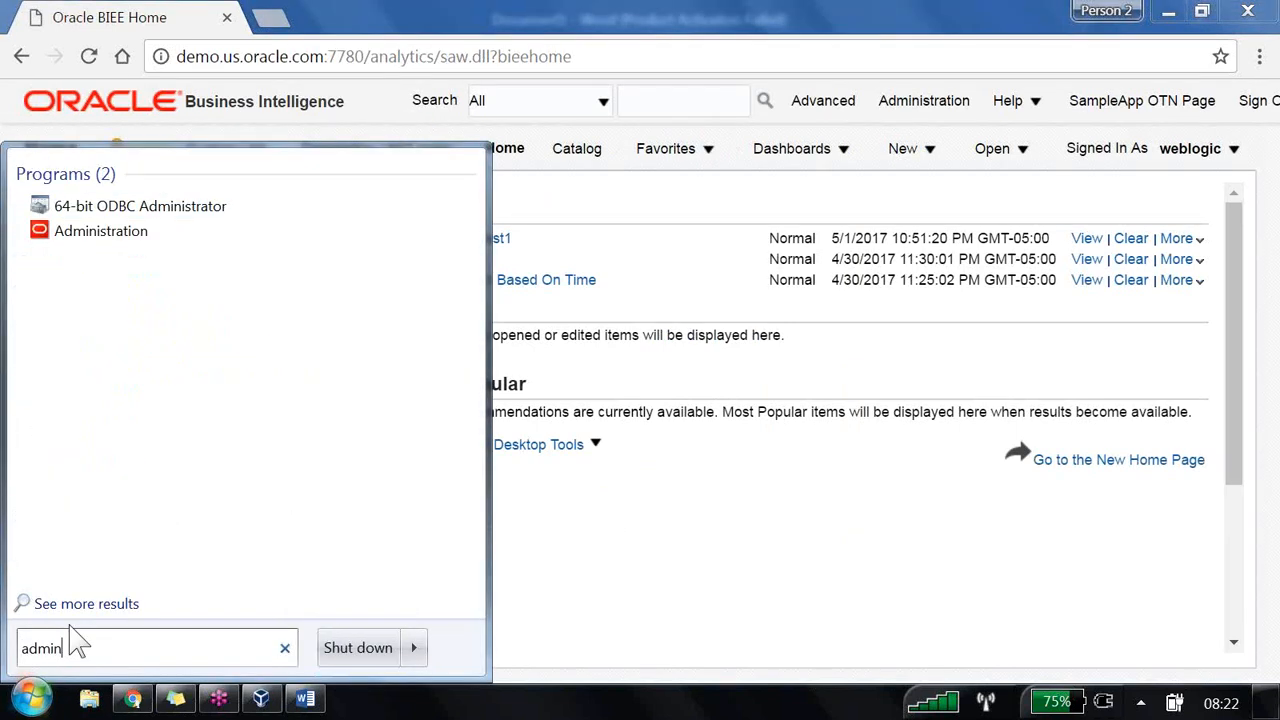
click(85, 236)
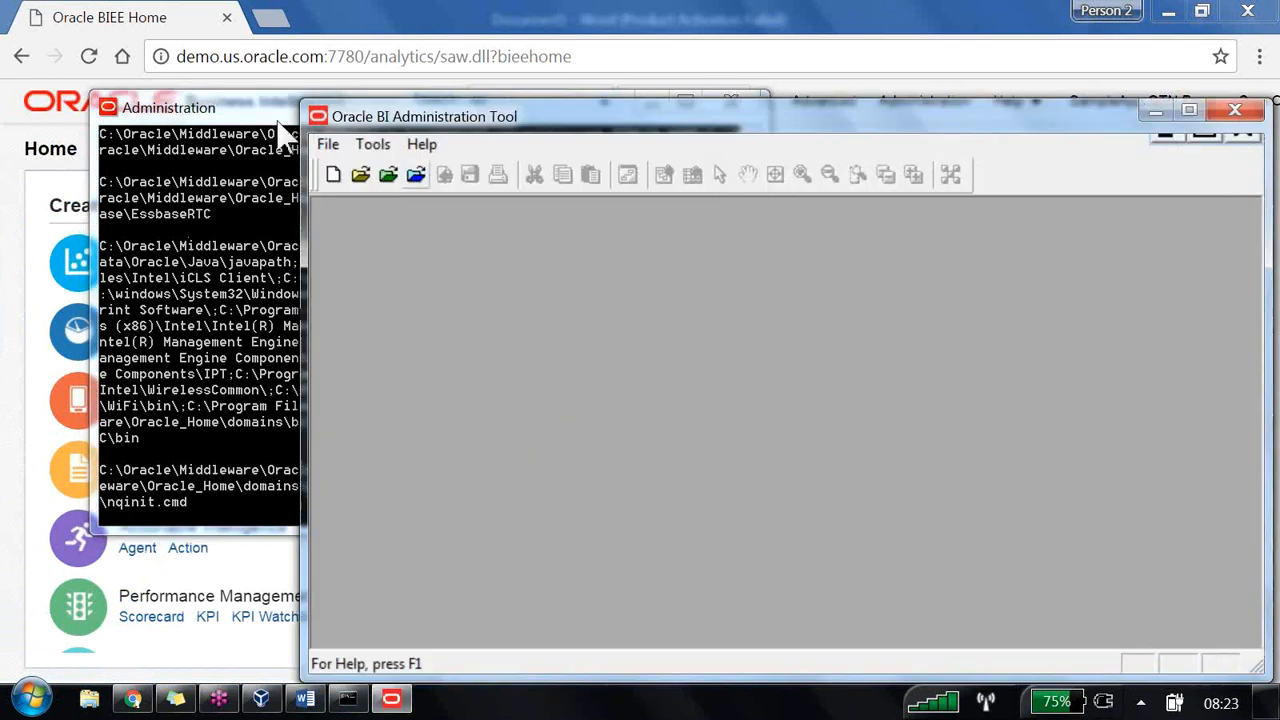
- Open the OBIEE1 repository online as weblogic, entering the account password
click(416, 175)
key(Tab)
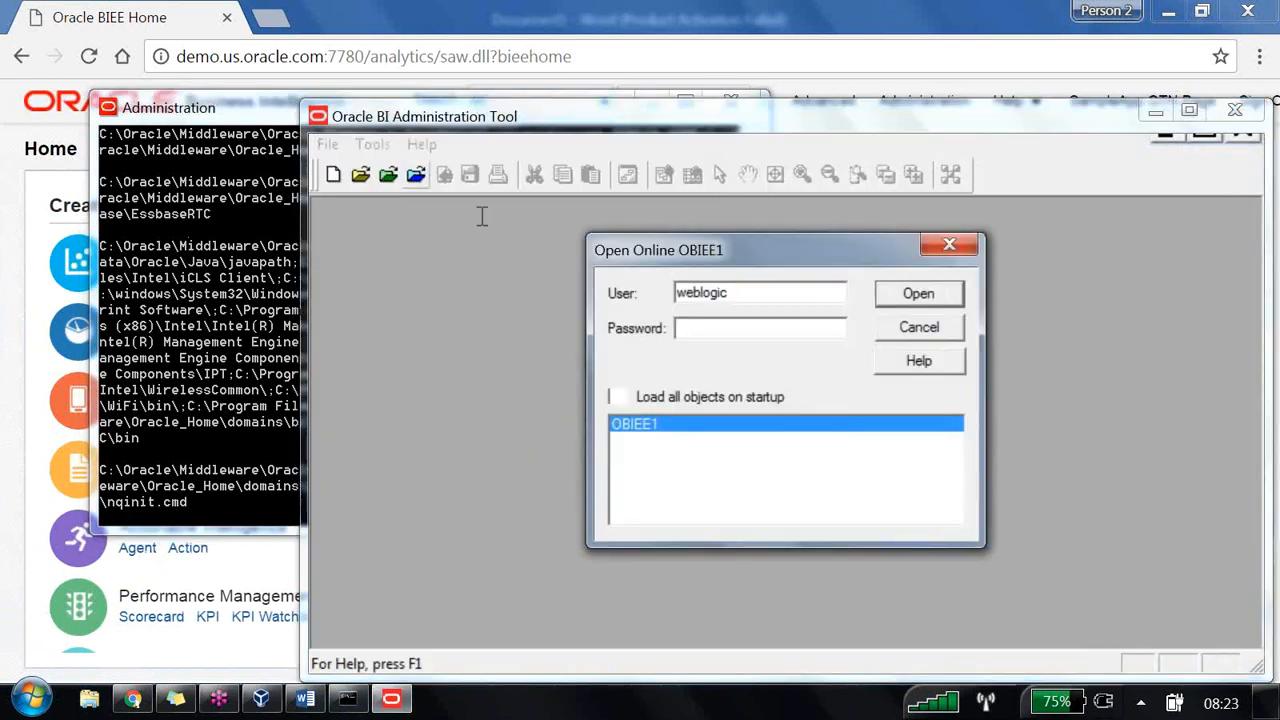
key(Return)
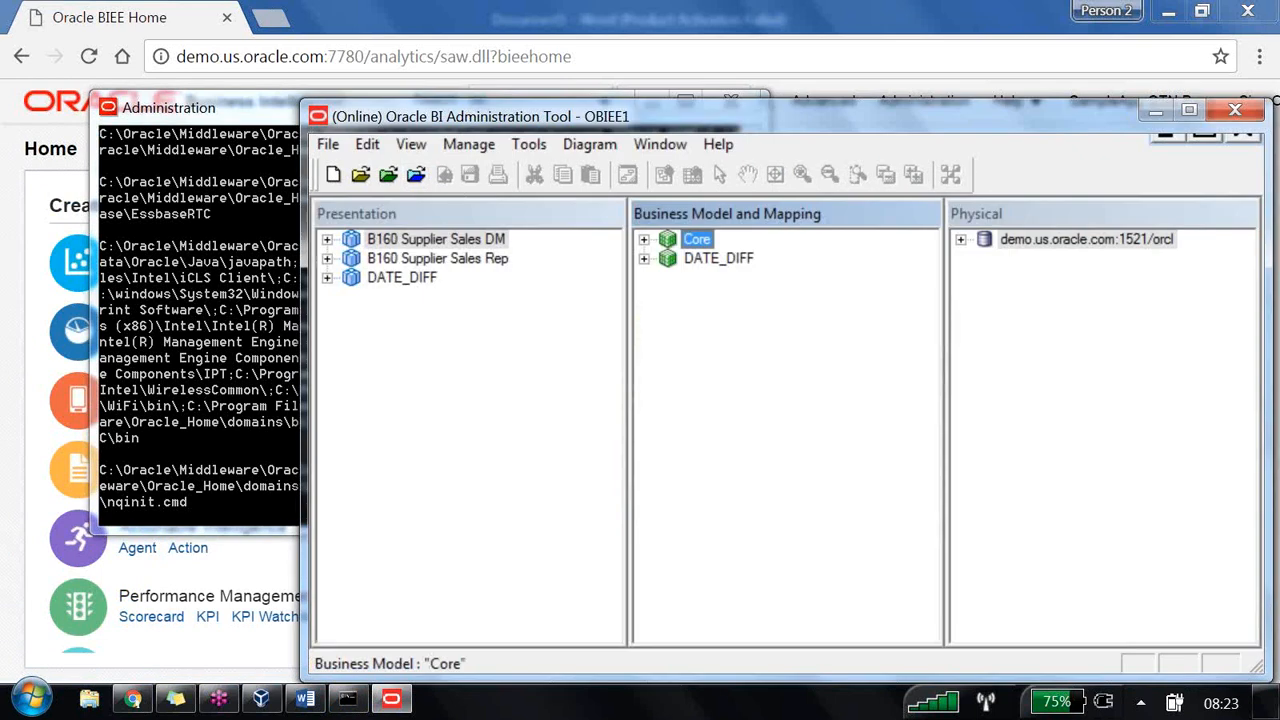
- Maximize the Administration Tool window and expand the Core business model down to its Time Hierarchy
double_click(470, 116)
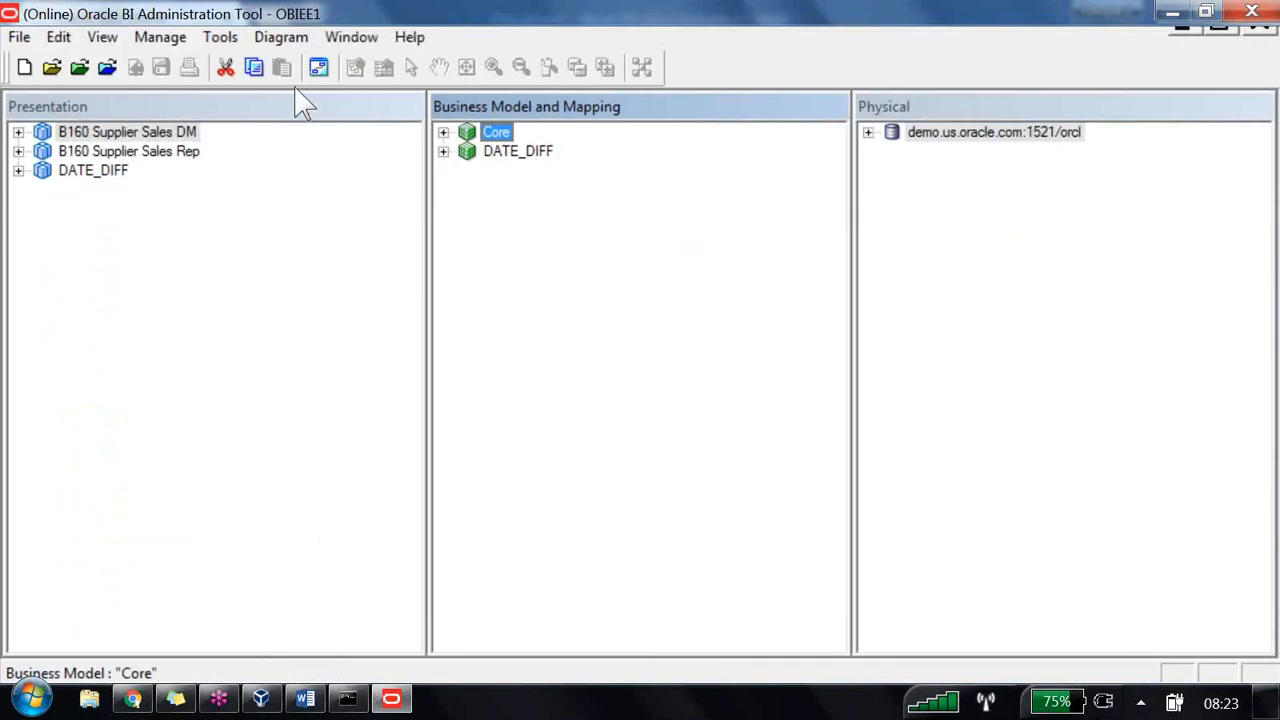
key(Right)
key(Down)
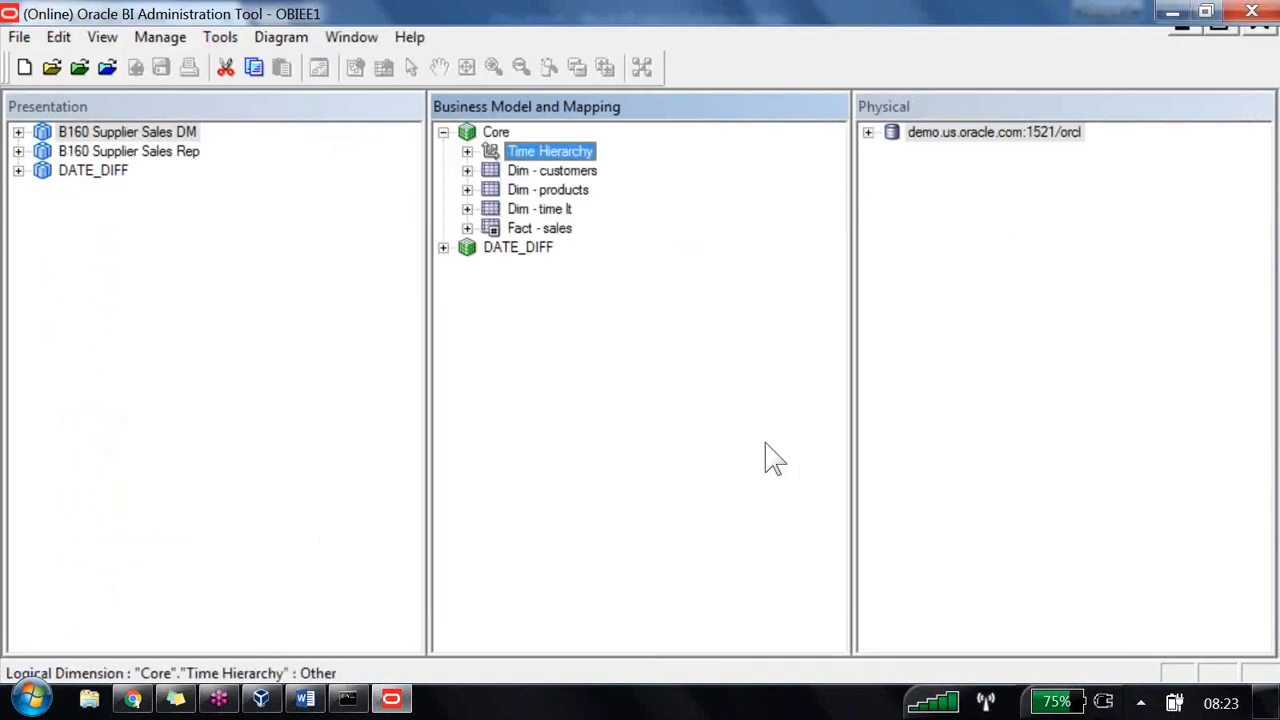
- Switch to Chrome and create a new analysis on the B160 Supplier Sales Rep subject area
click(132, 699)
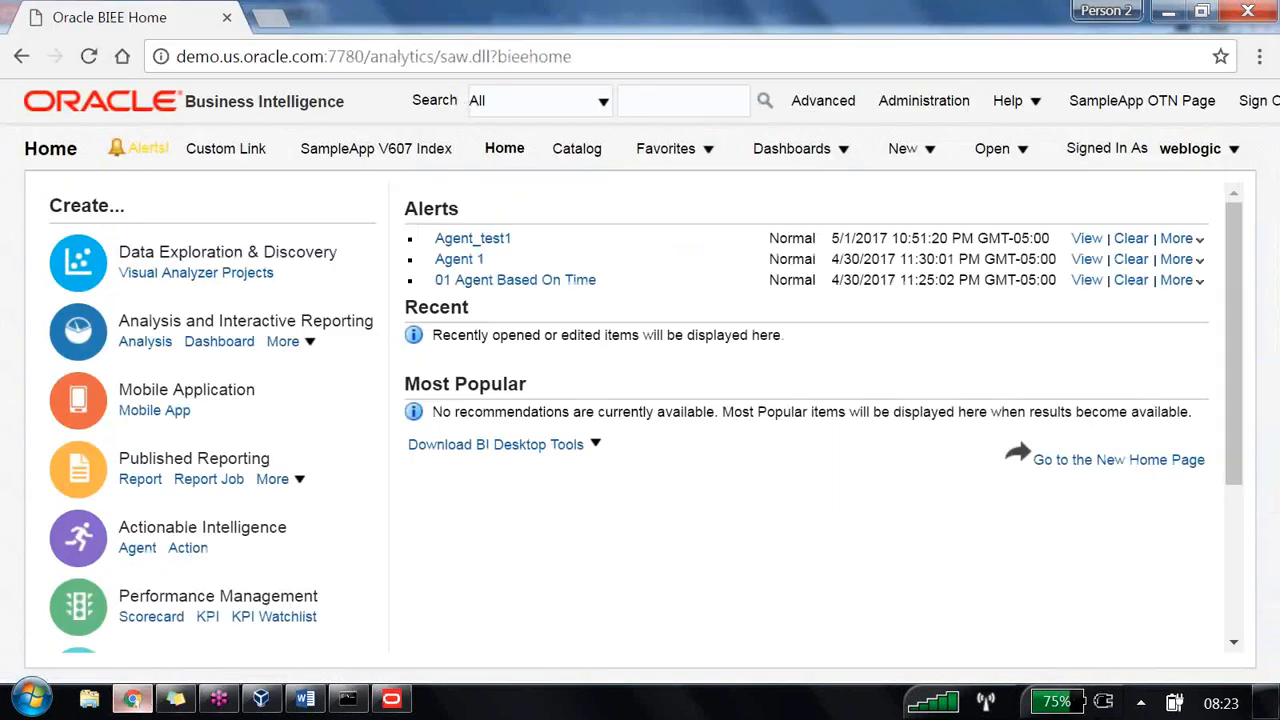
click(926, 149)
click(940, 301)
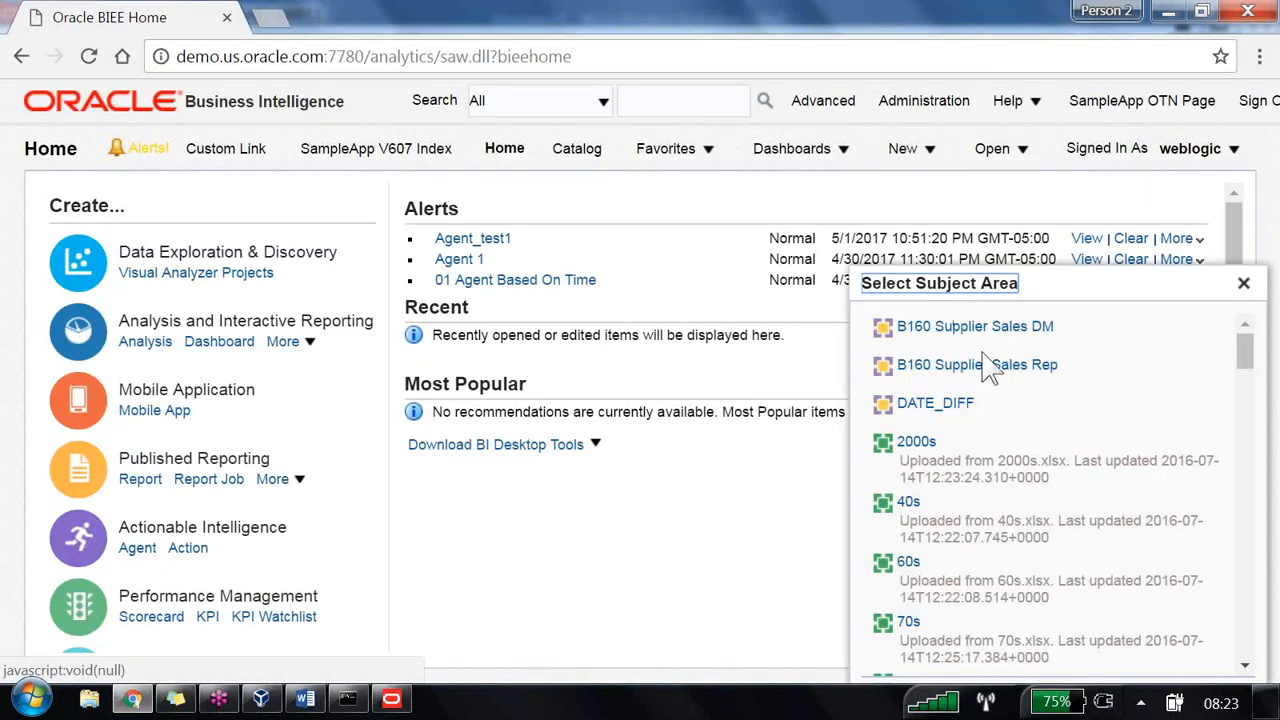
click(968, 370)
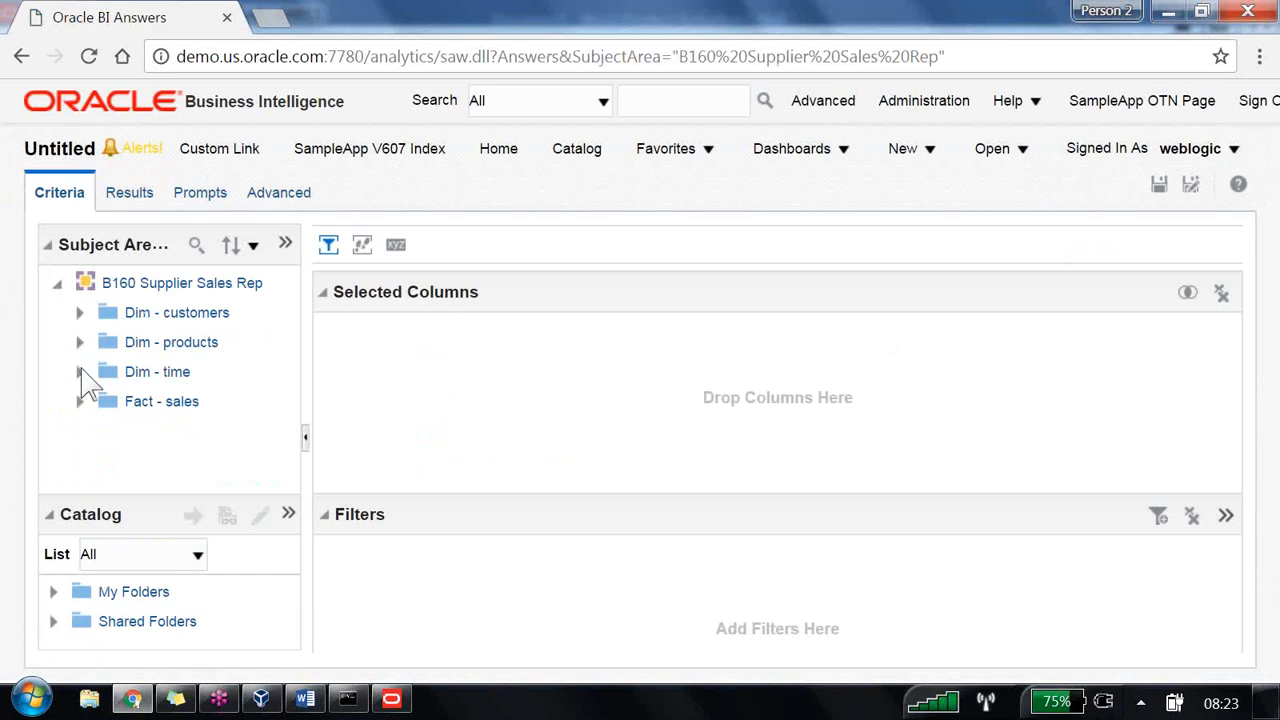
- Add the Year column from Dim - time to the analysis criteria
click(80, 371)
scroll(165, 420, down, 3)
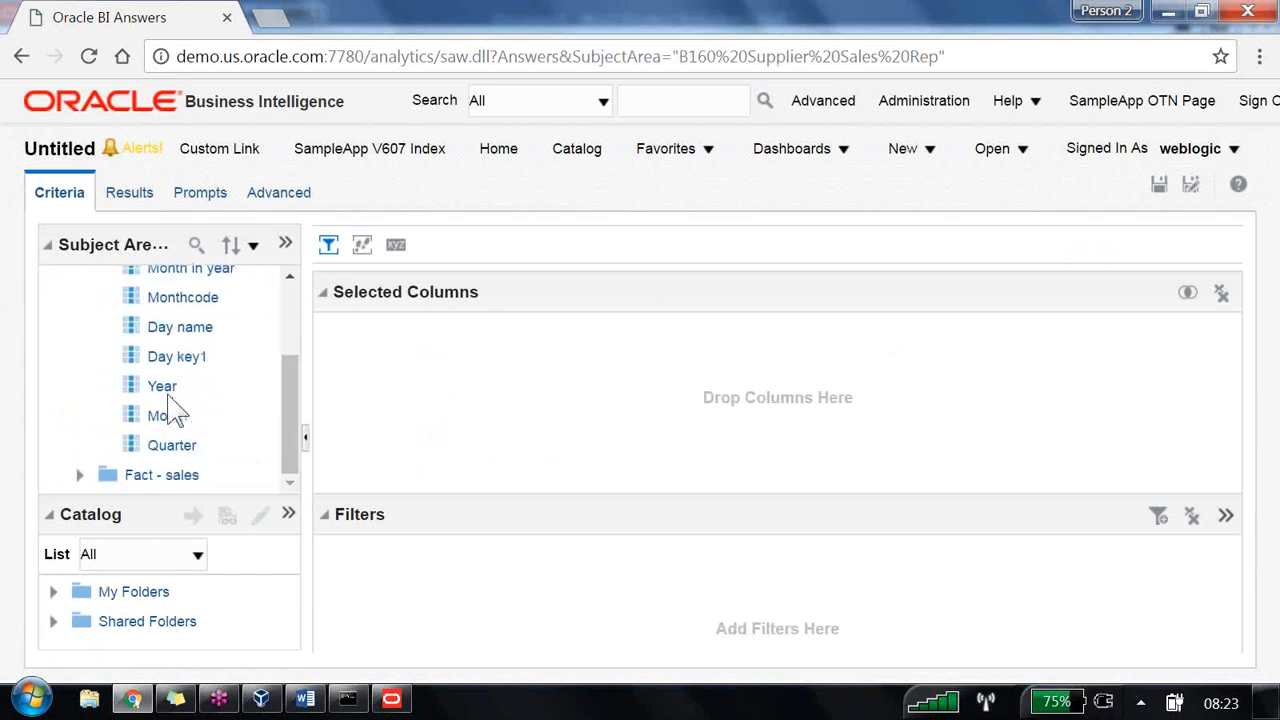
double_click(165, 387)
- Add the Region column from Dim - customers to the selected columns
scroll(170, 398, up, 3)
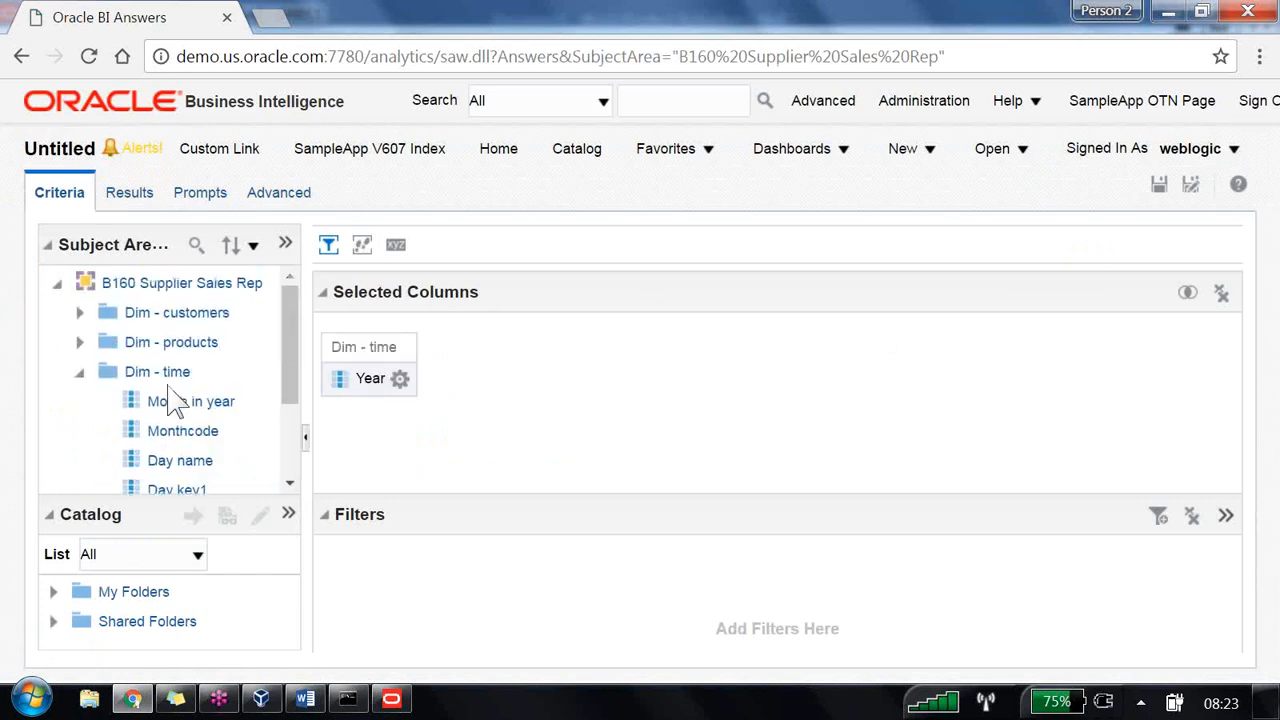
click(80, 312)
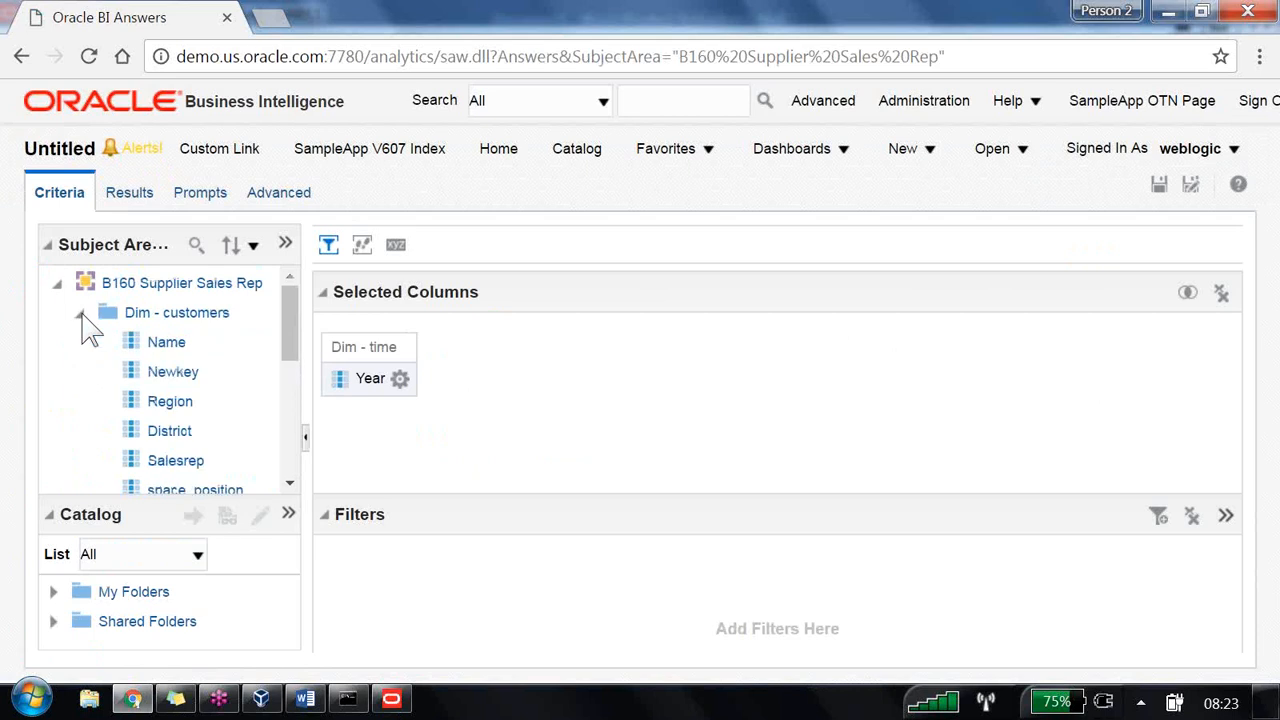
click(186, 408)
double_click(191, 416)
- Add the Dollars measure from the Database Columns of Fact - sales and show the analysis results
scroll(170, 414, down, 5)
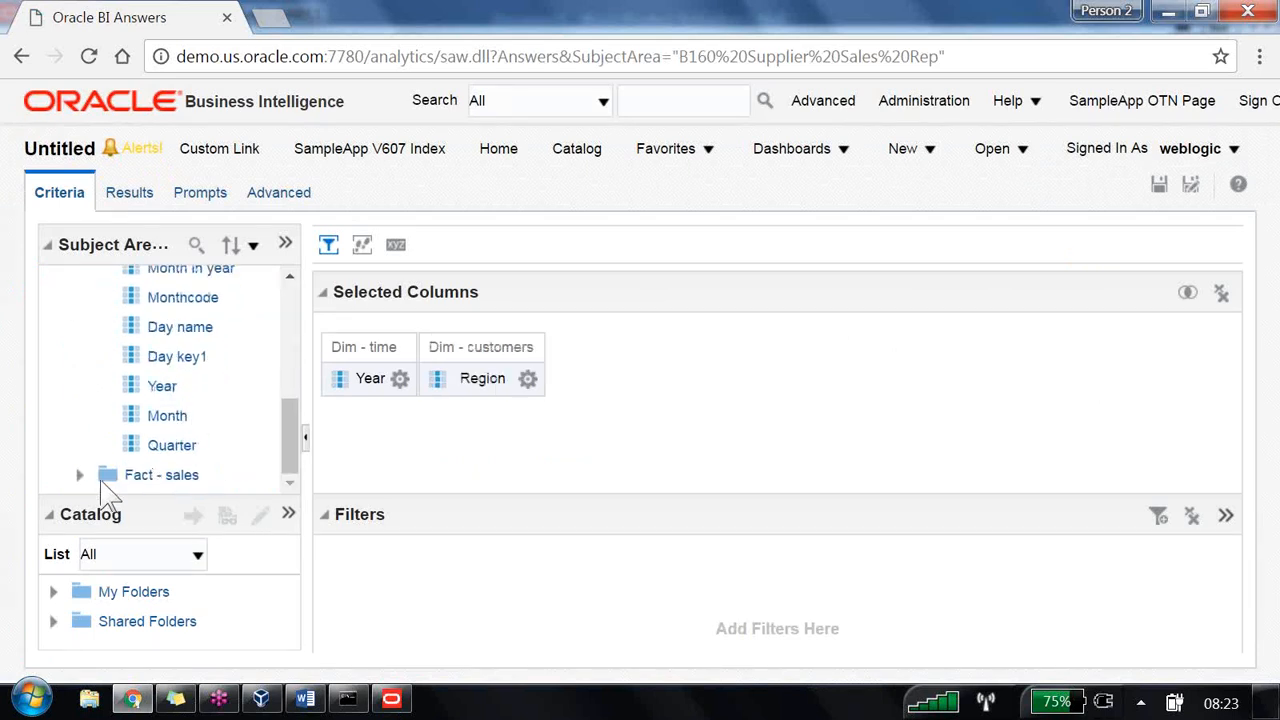
click(80, 475)
scroll(171, 443, down, 2)
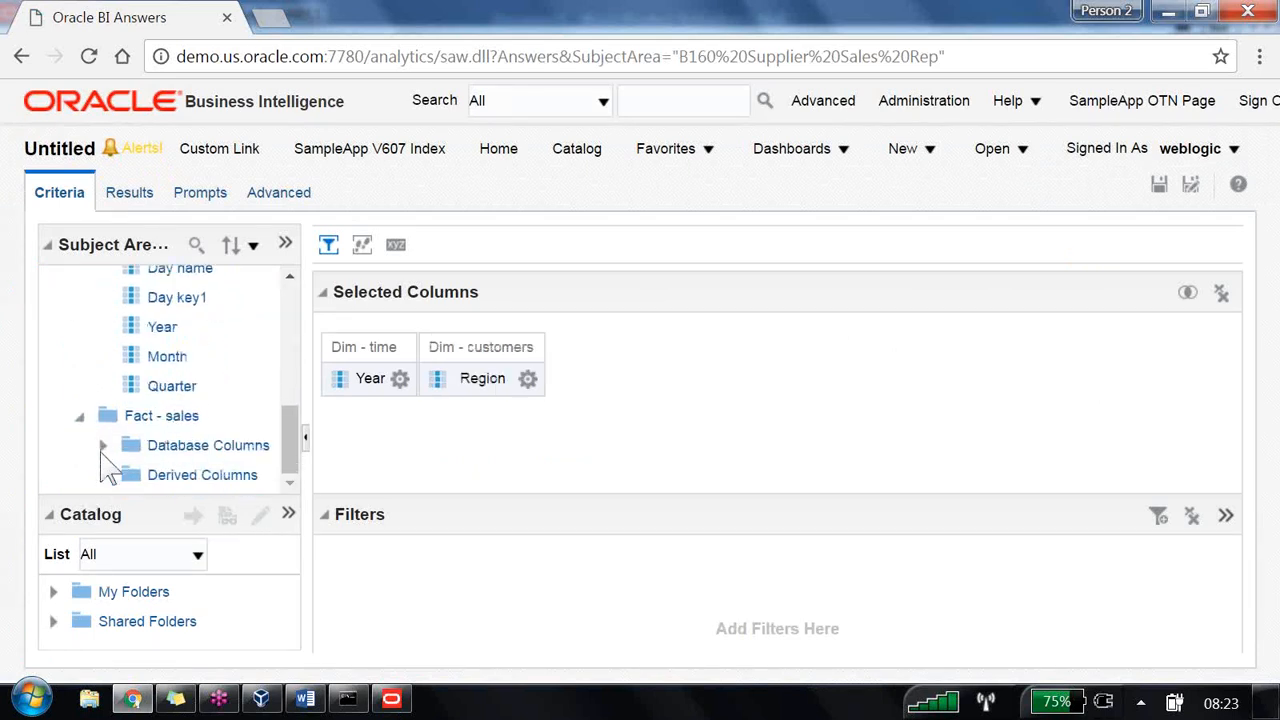
click(102, 446)
scroll(190, 400, down, 4)
double_click(197, 358)
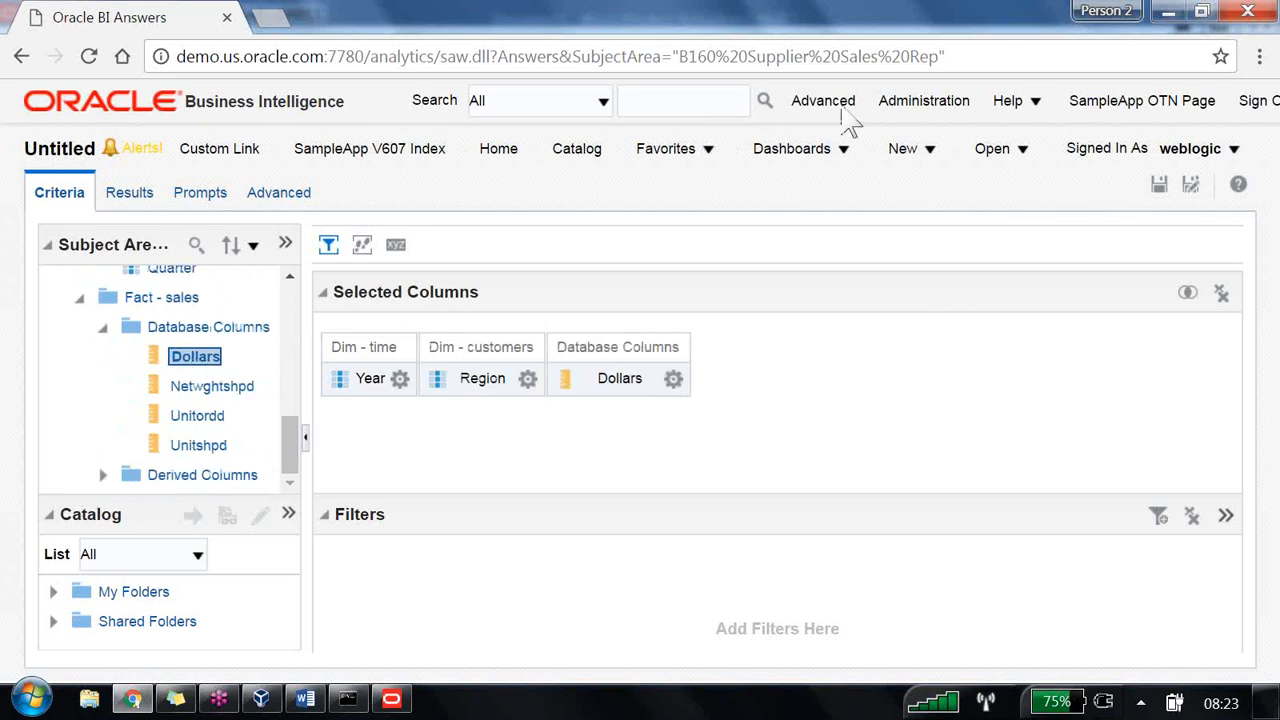
click(131, 194)
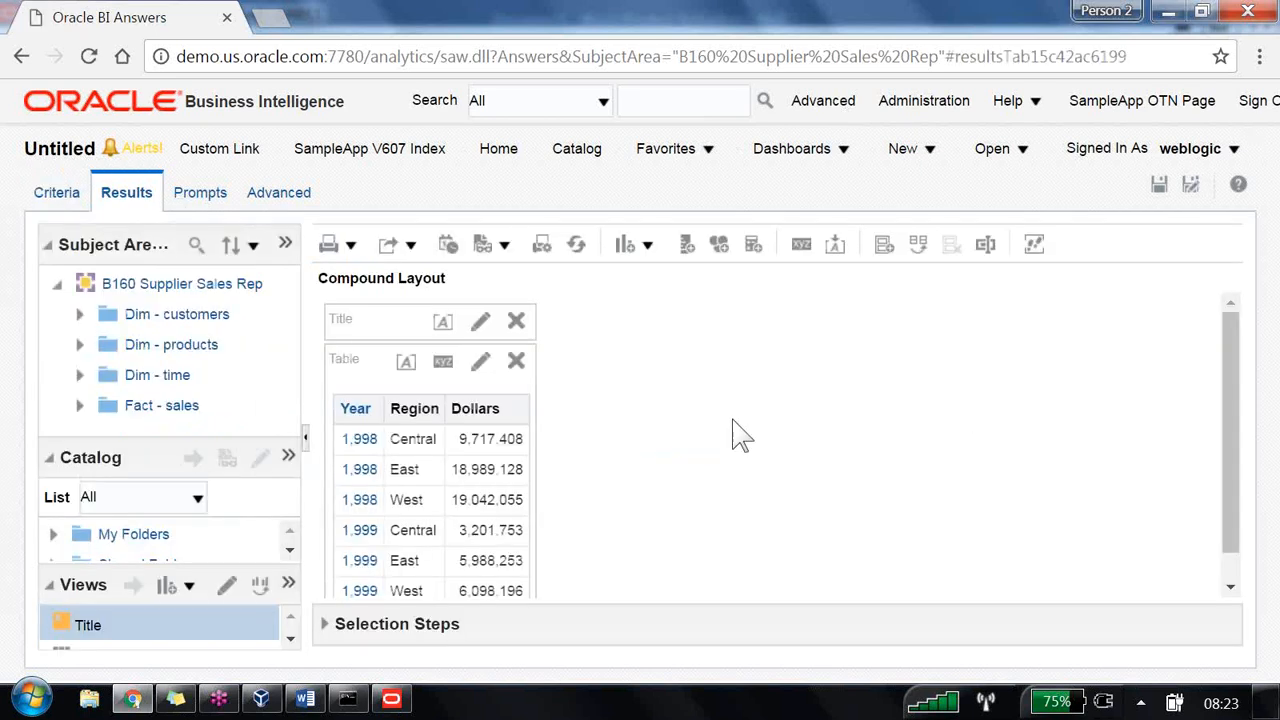
- Switch to the Oracle BI Administration Tool and create a logical dimension with level-based hierarchy from Dim - customers in the Core business model
scroll(735, 428, down, 1)
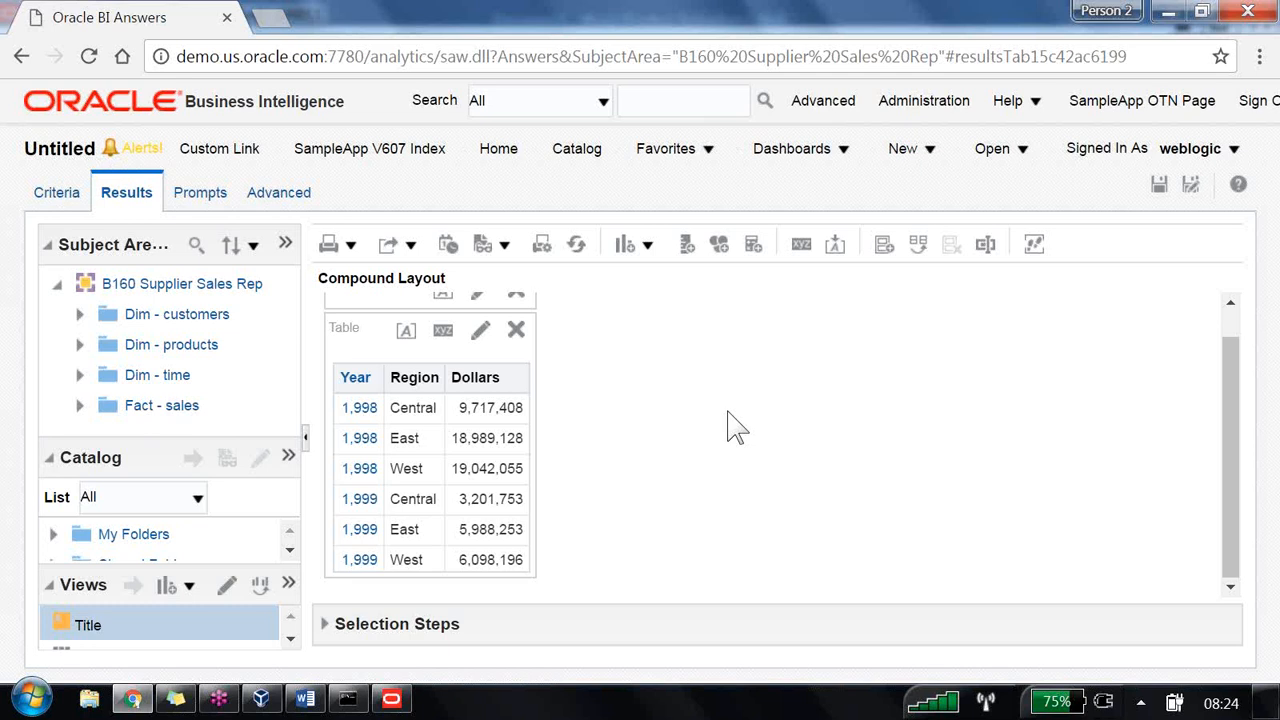
click(395, 700)
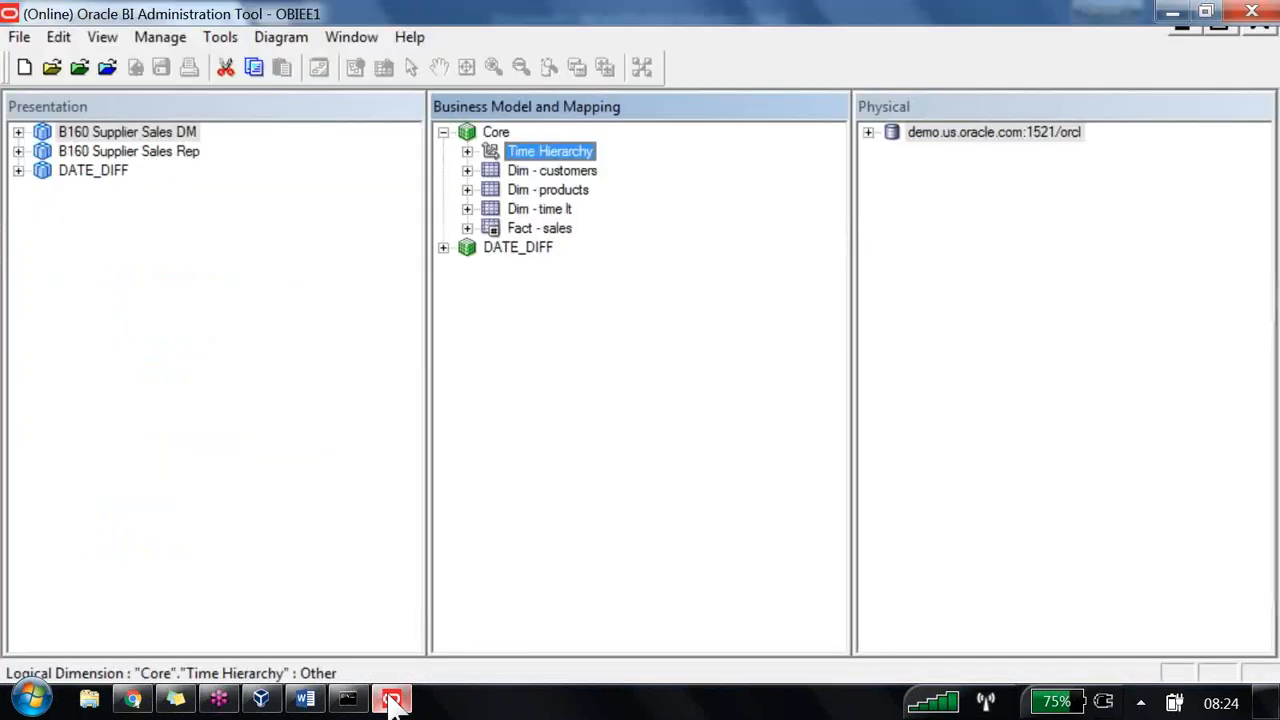
key(Down)
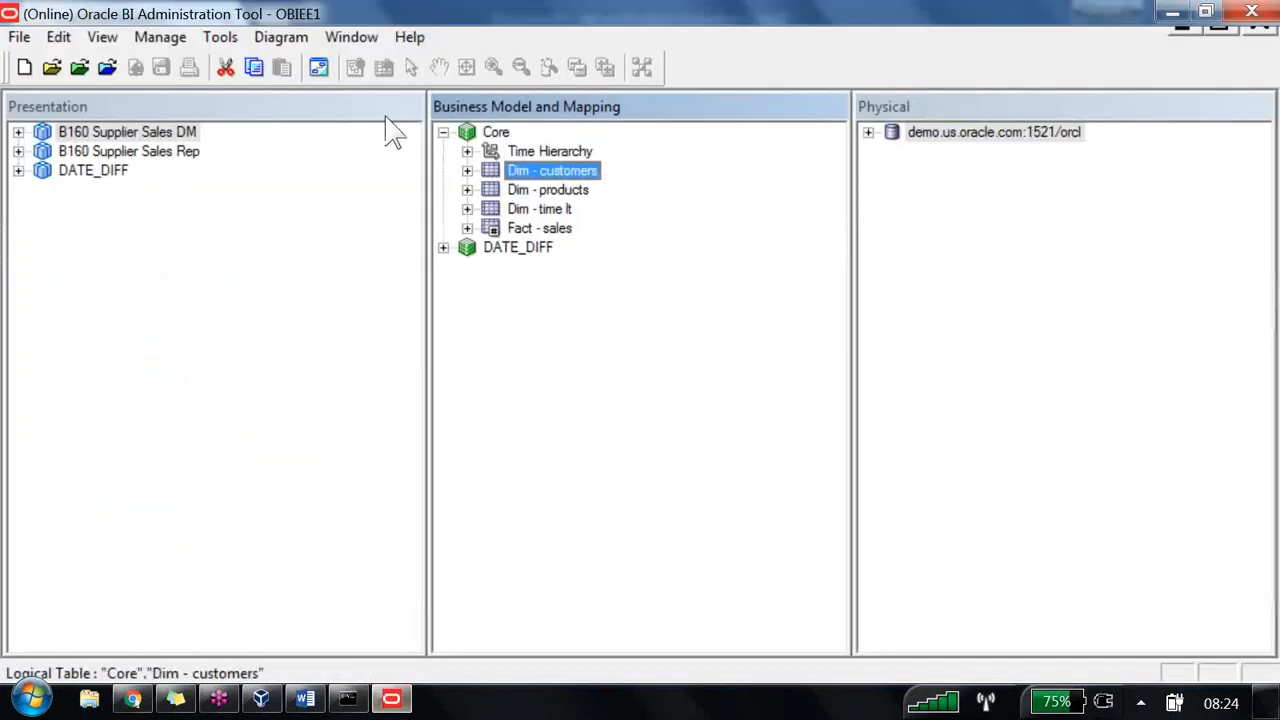
key(shift+F10)
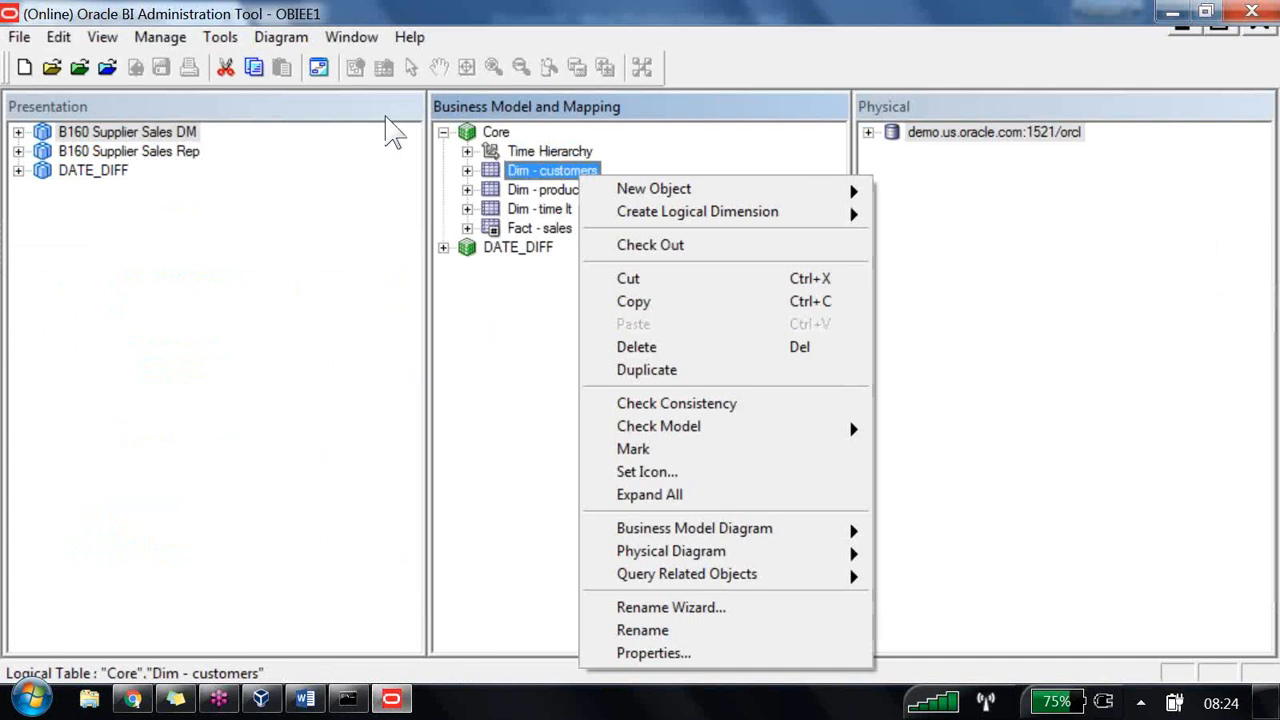
key(Down)
key(Down)
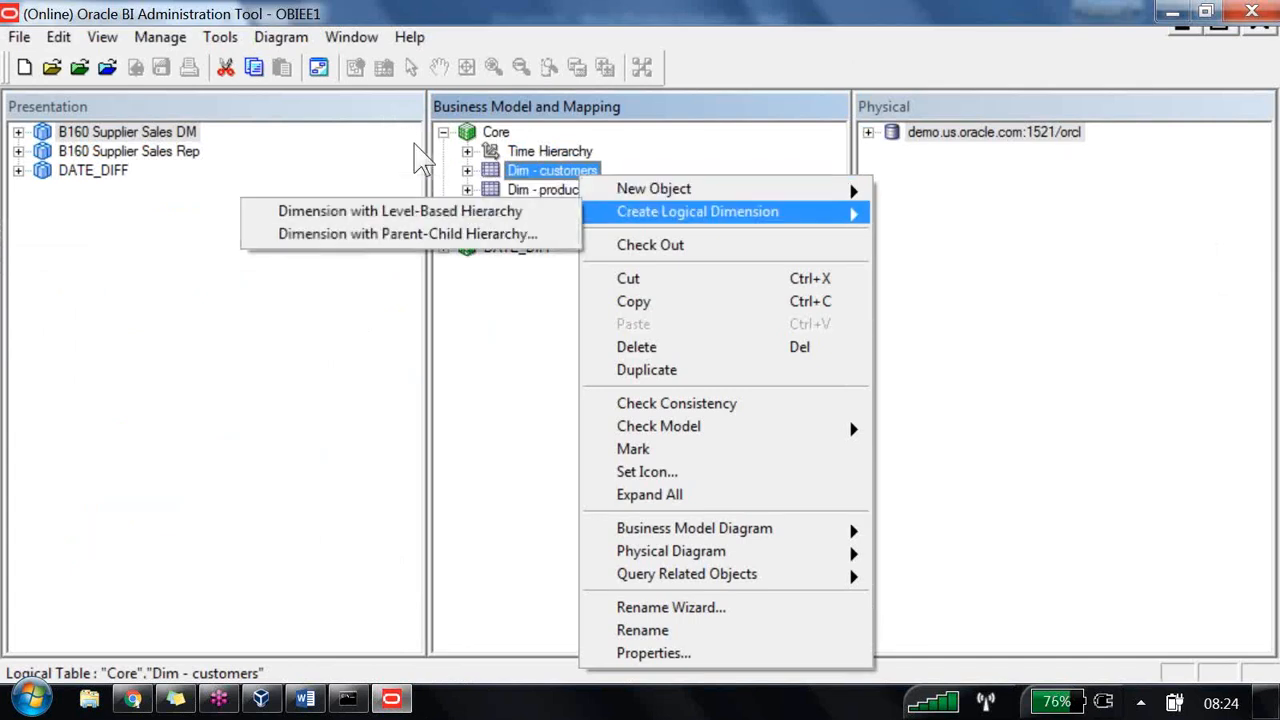
key(Right)
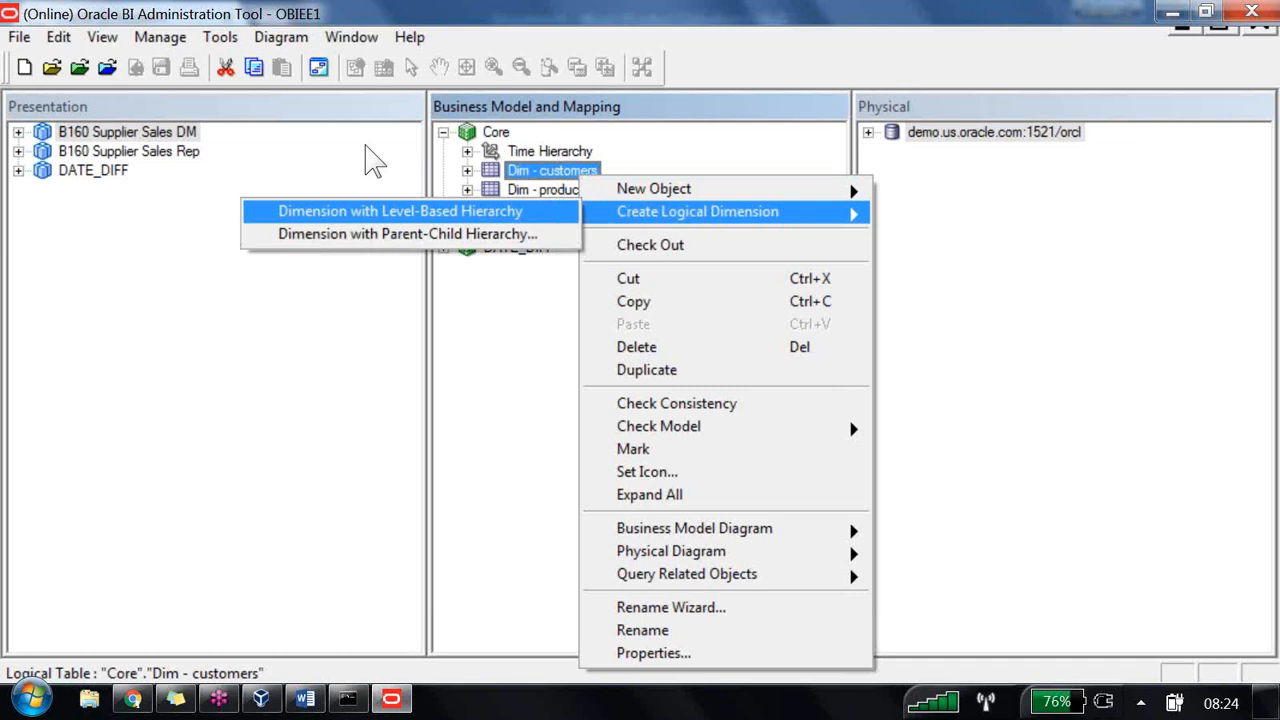
key(Return)
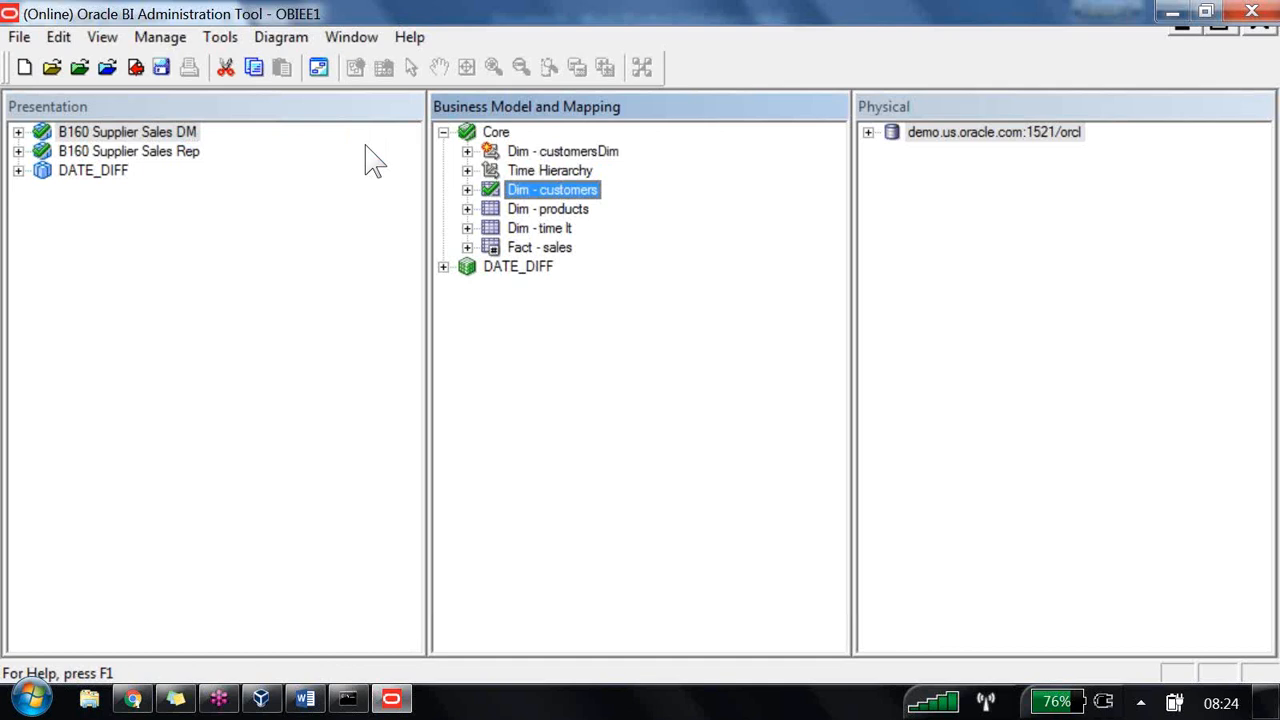
- Rename the new customers logical dimension as Customer Hierarchy
key(F2)
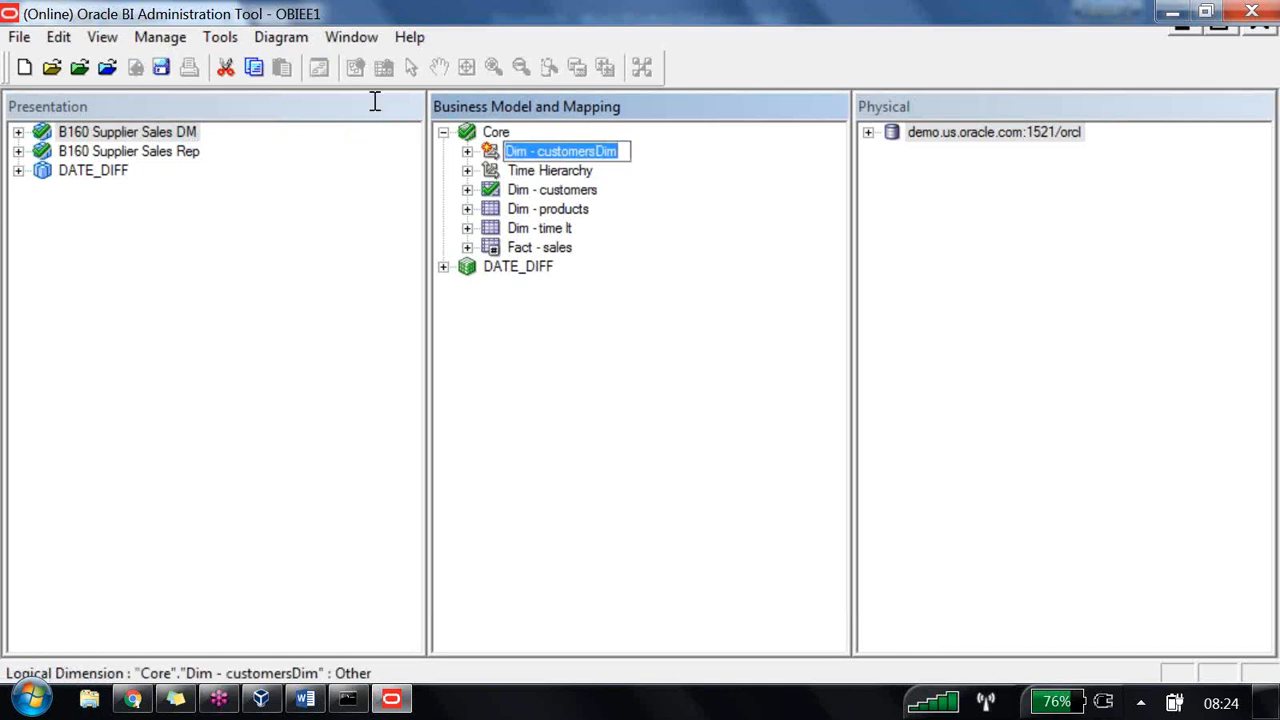
text(Custo)
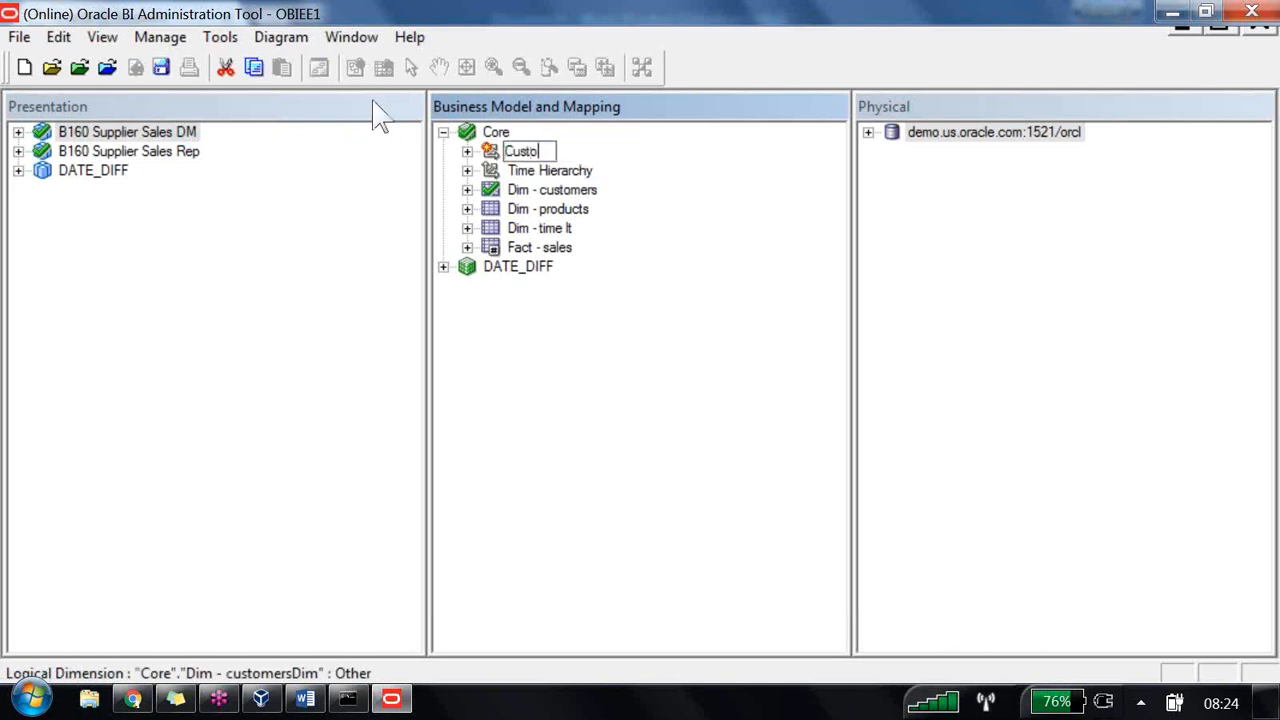
text(mer Hierarchy)
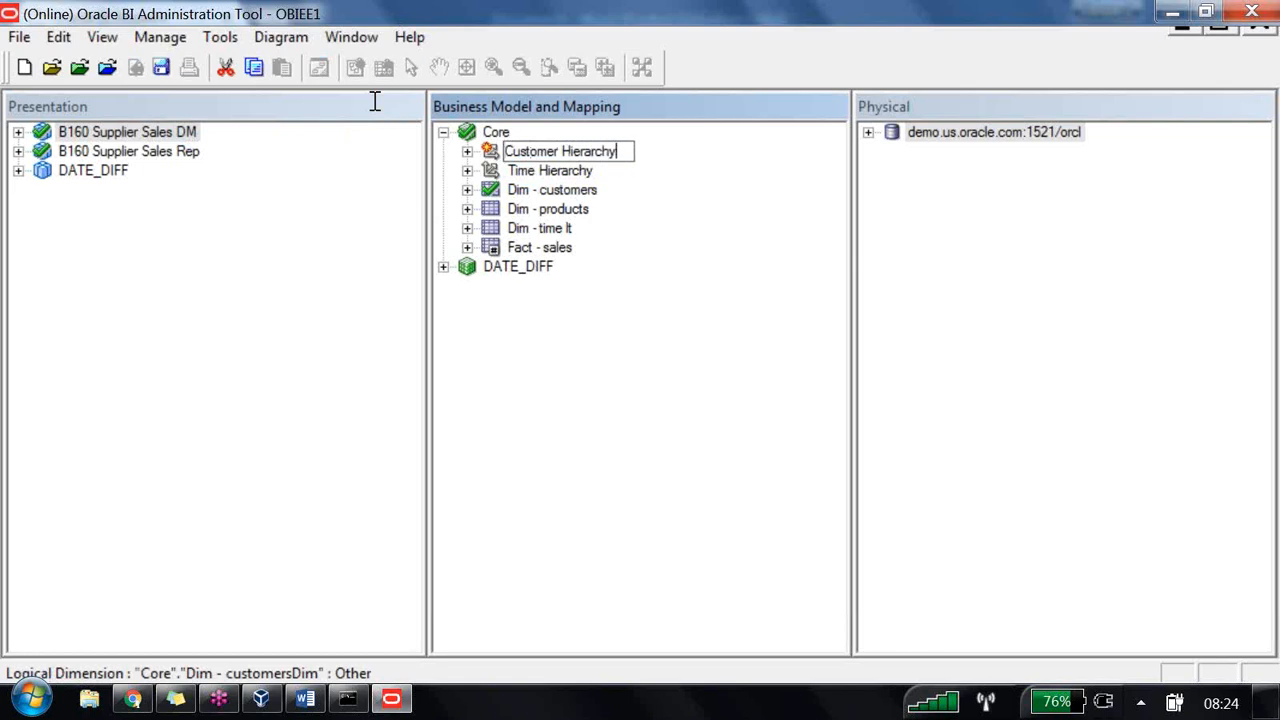
key(Return)
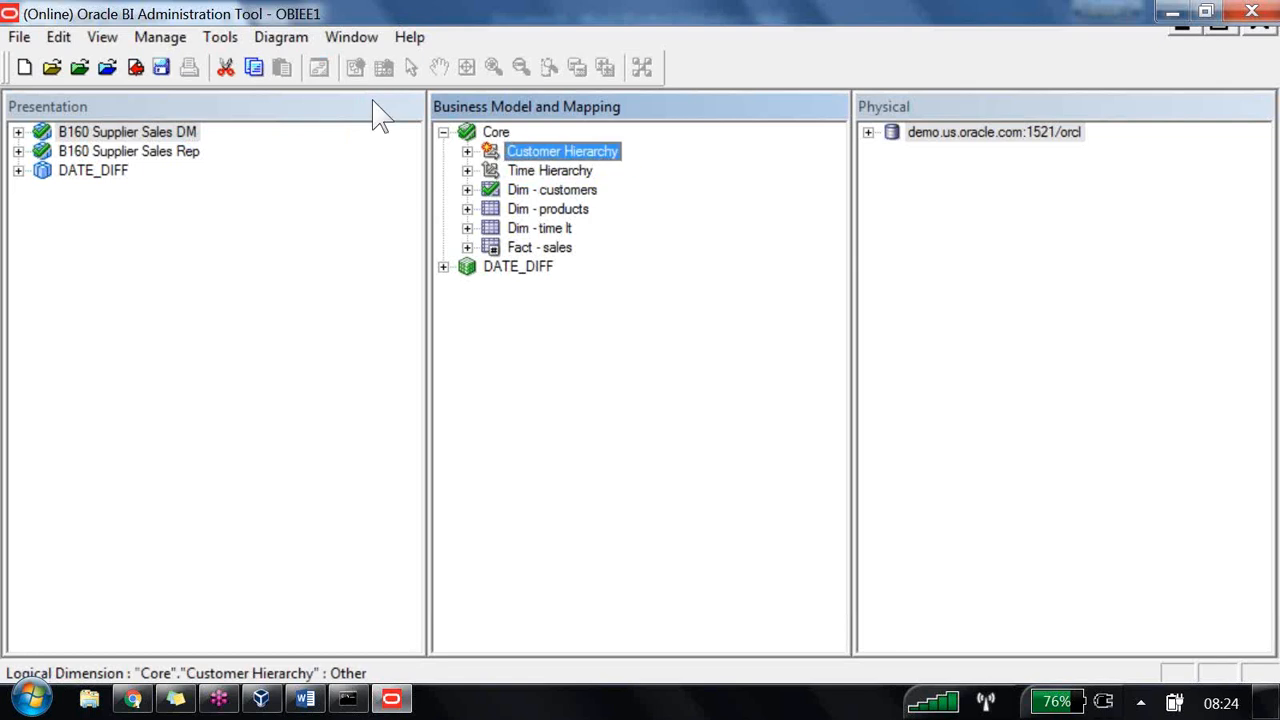
- Rename the total level of the Customer Hierarchy as Grand Total Level
key(Right)
key(Down)
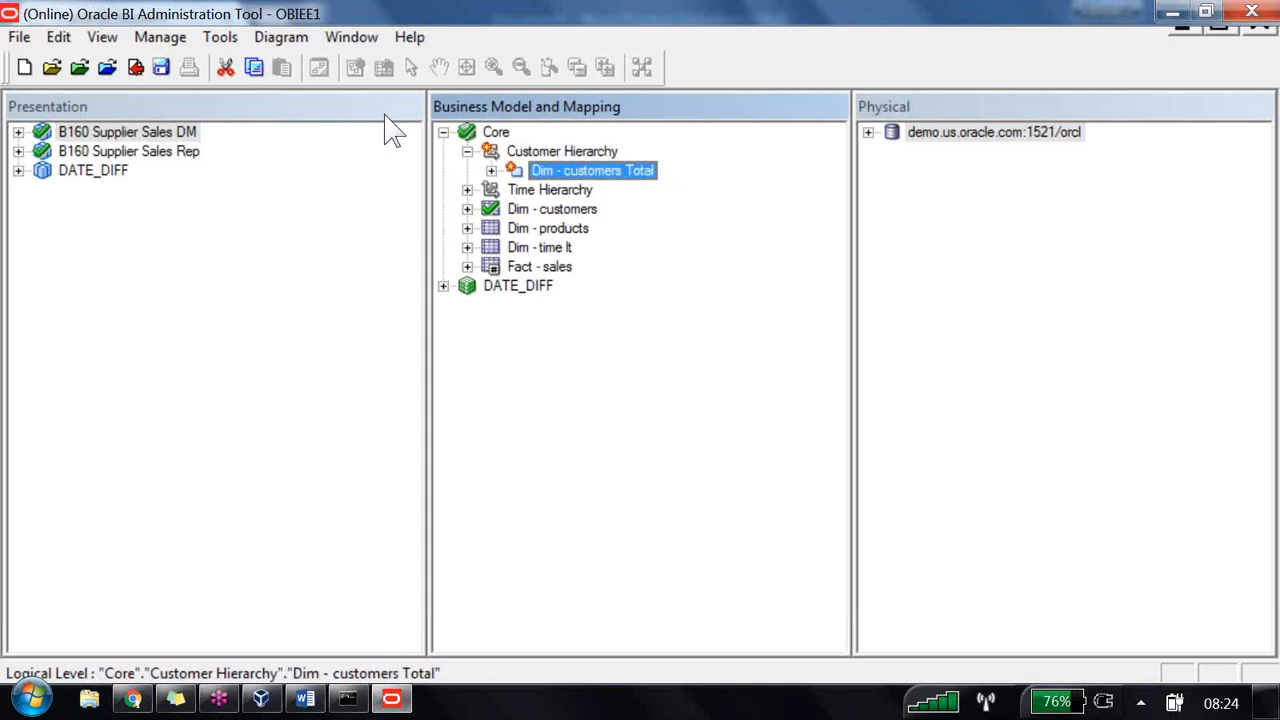
key(F2)
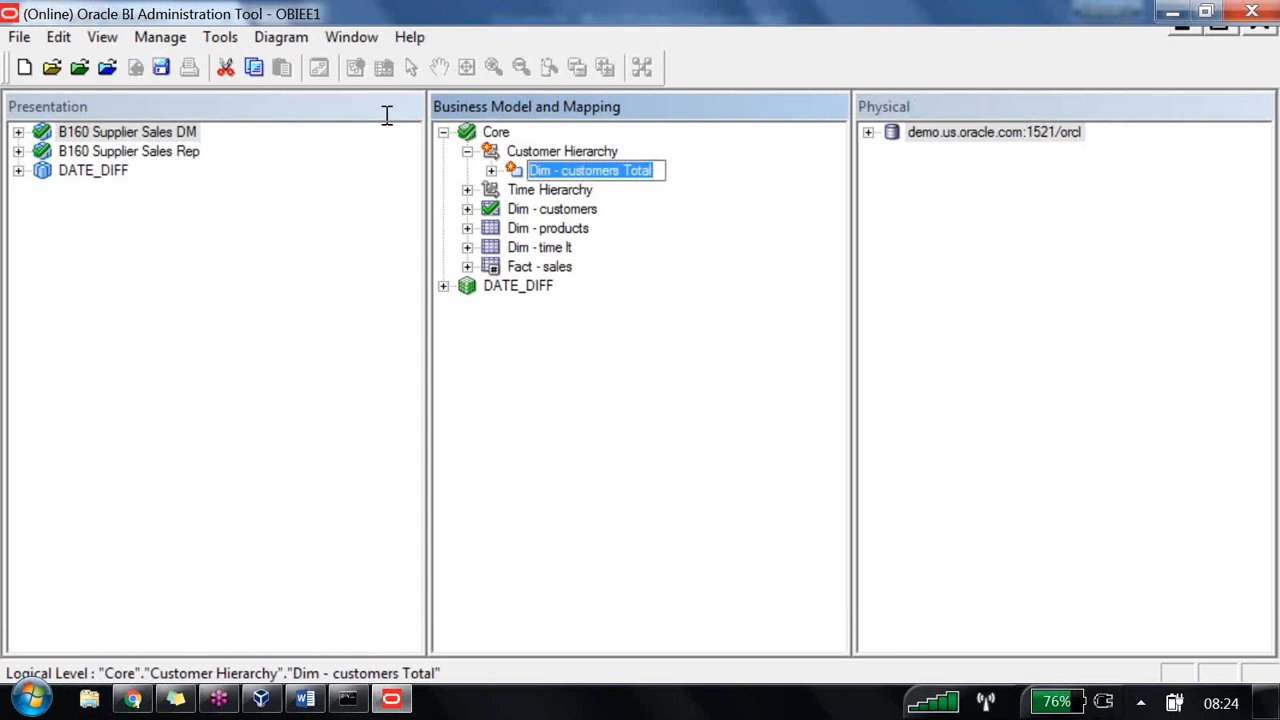
text(Grand)
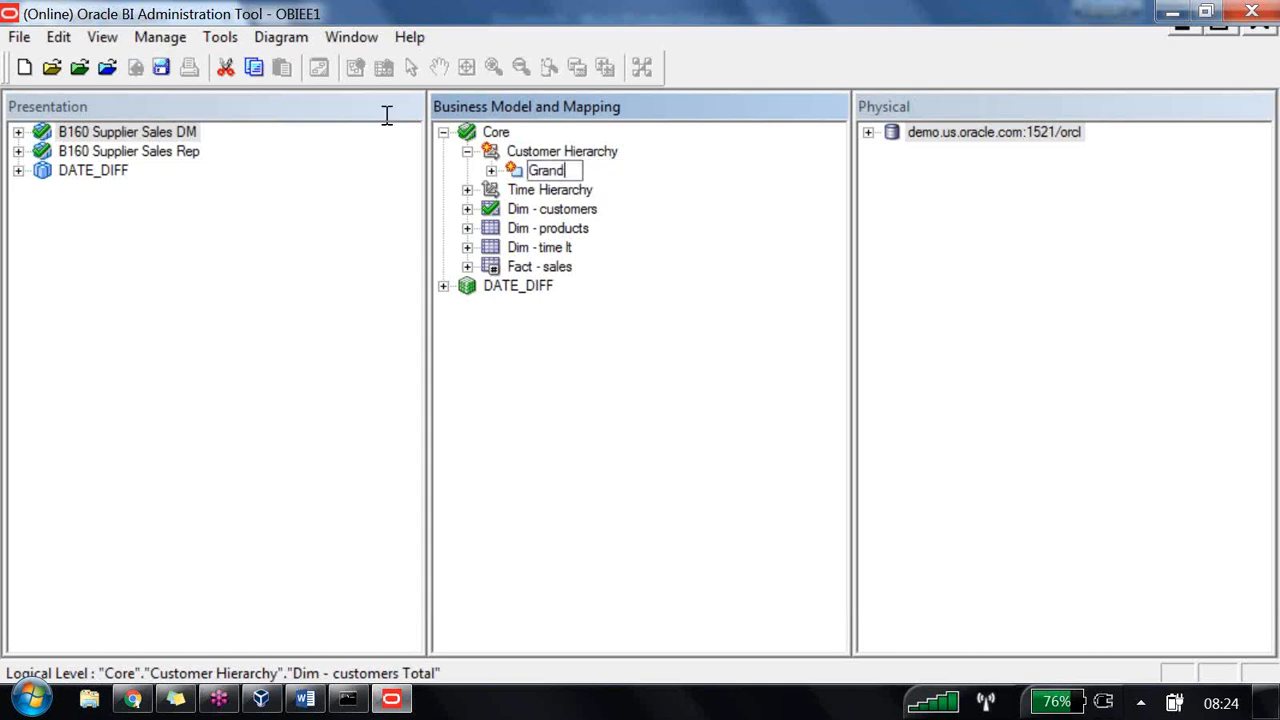
text( Total Level)
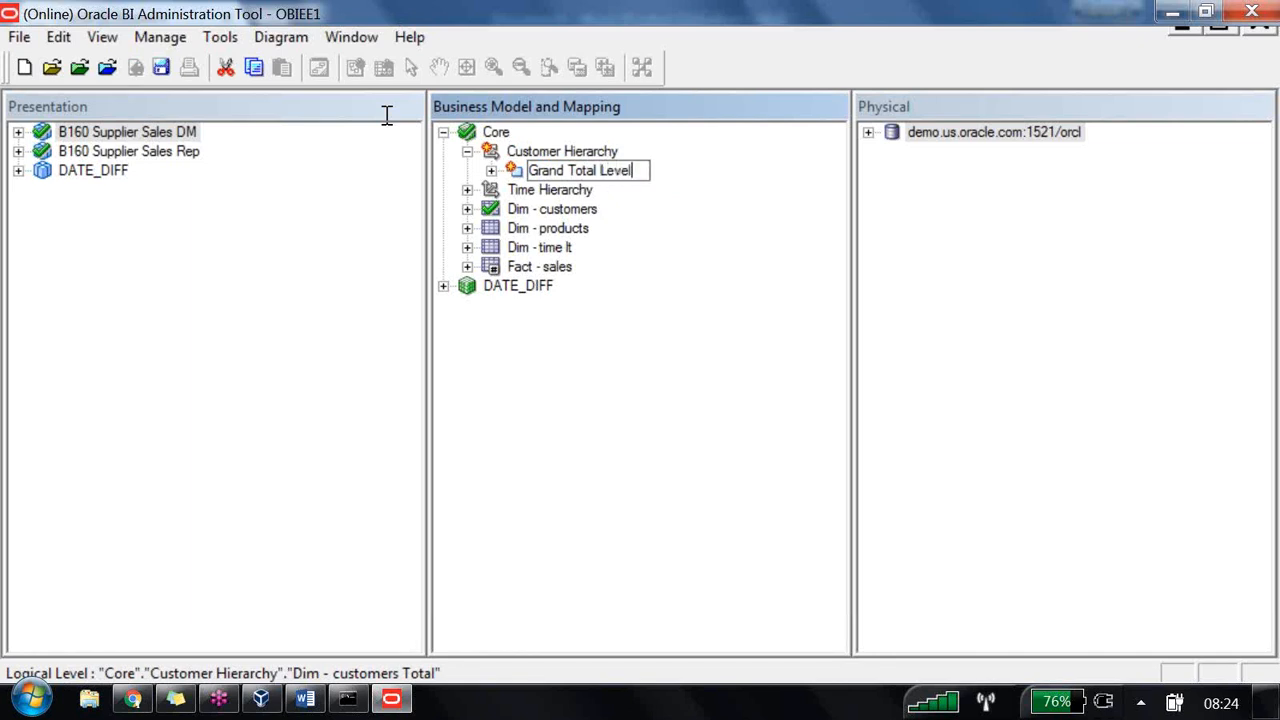
key(Return)
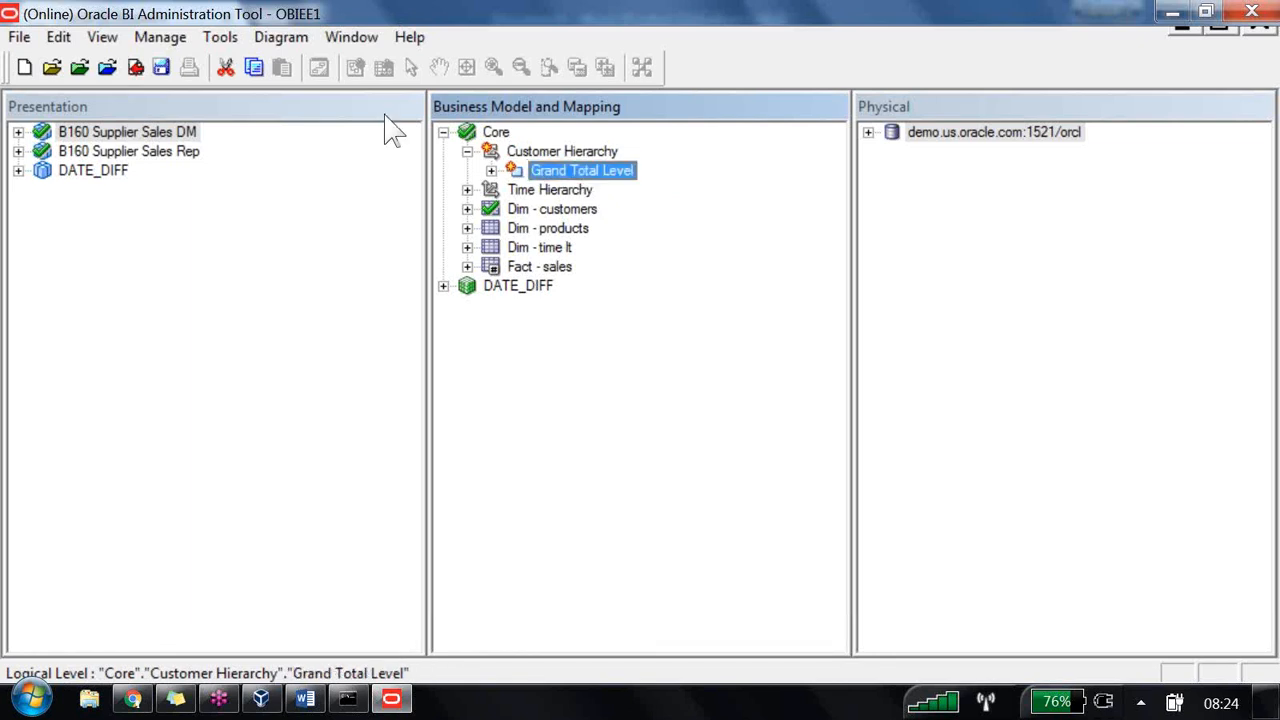
- Rename the customers detail level under Grand Total Level as Customer Level
click(491, 170)
click(568, 193)
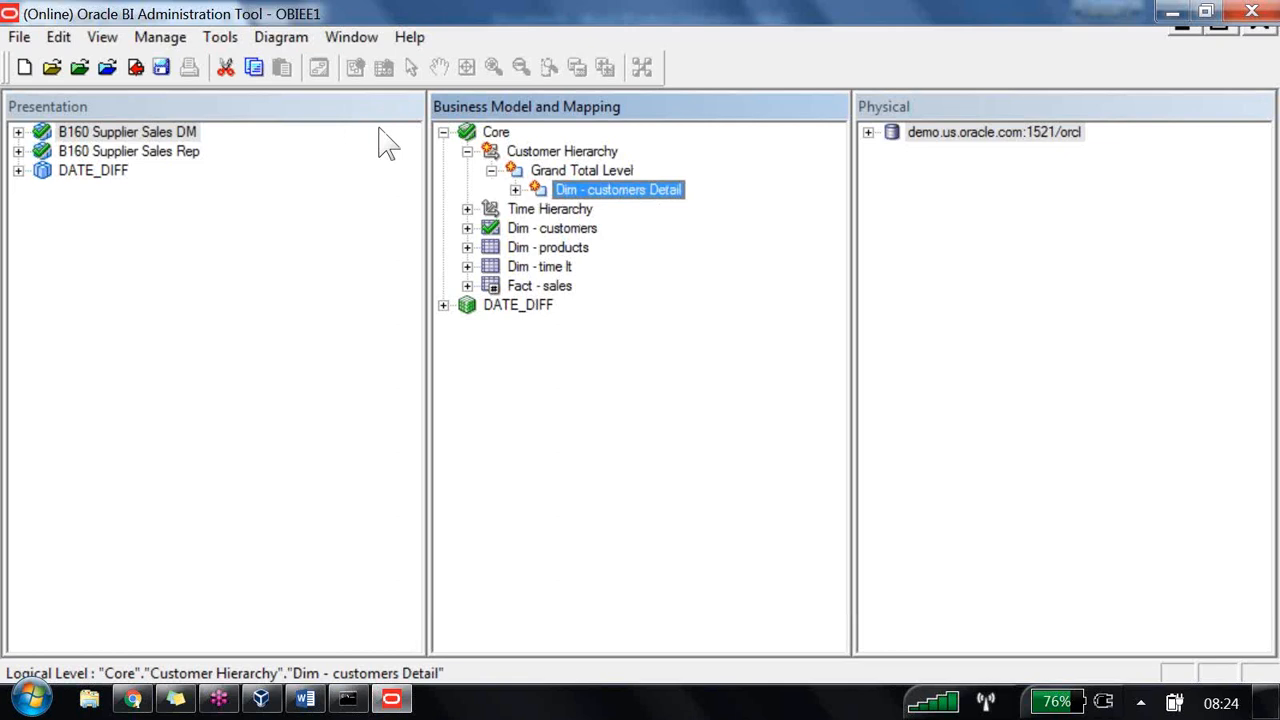
key(F2)
text(Cu)
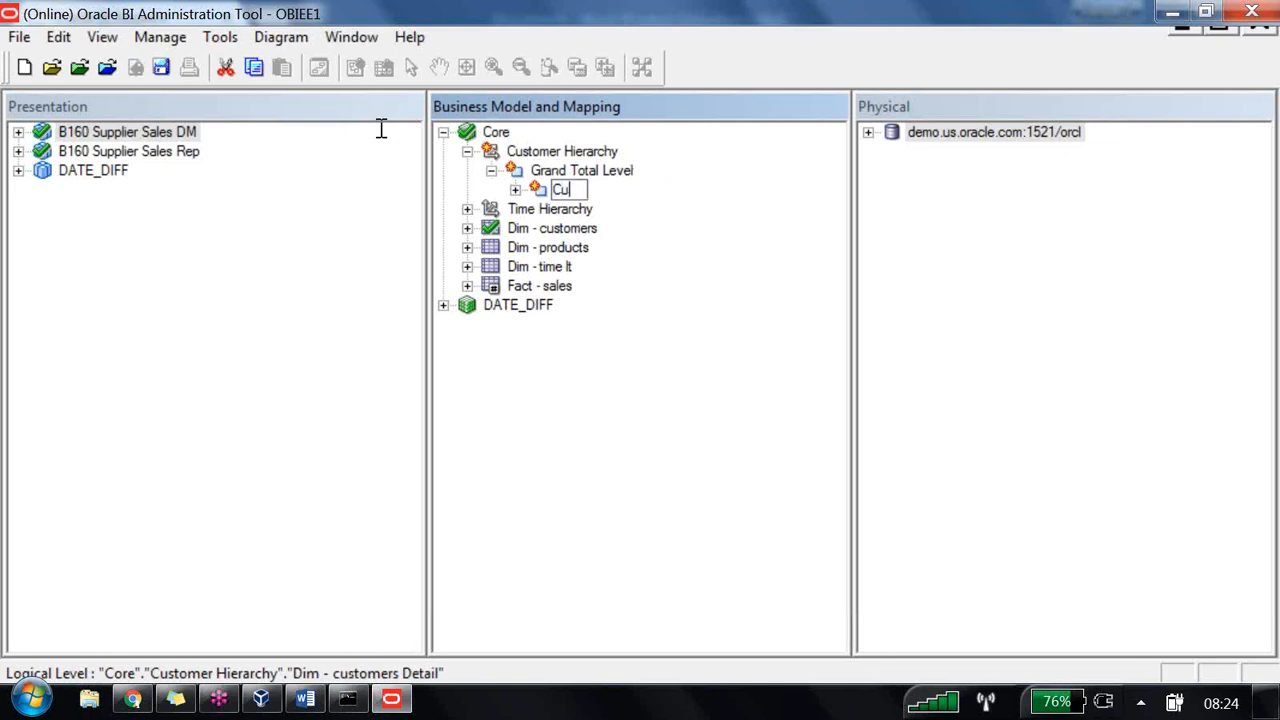
text(stomer Level)
key(Return)
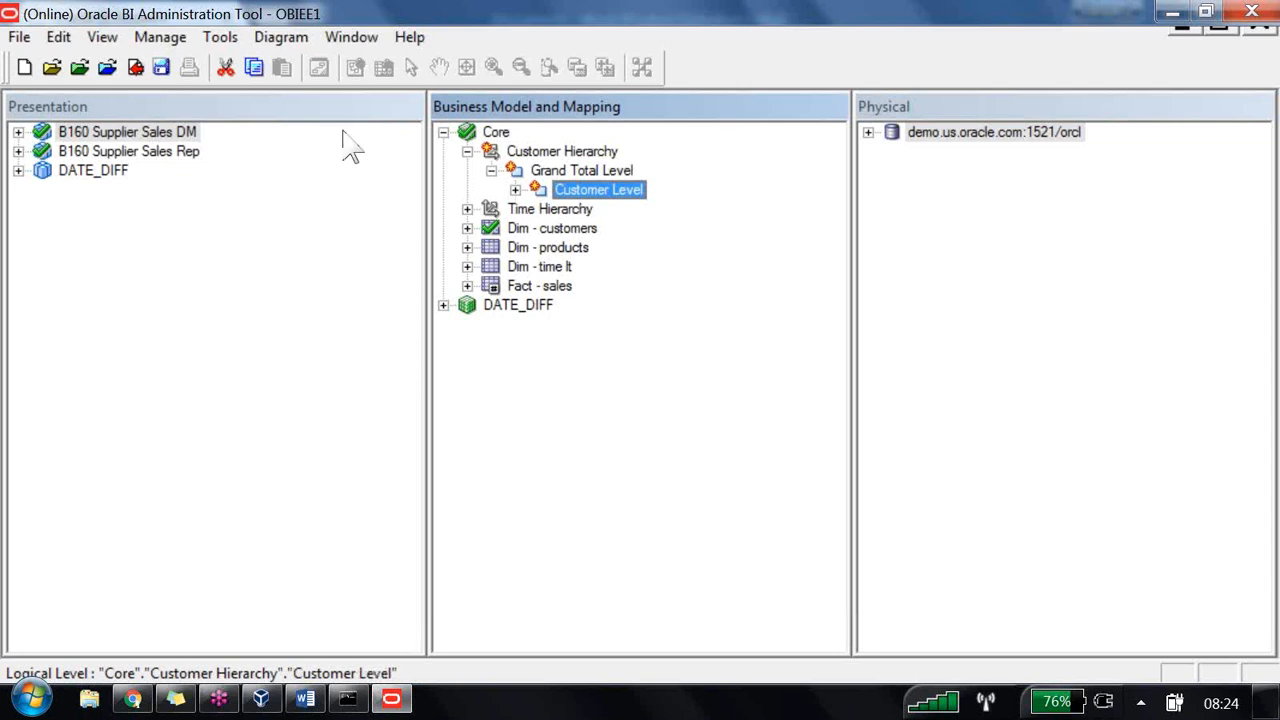
- Review the columns in Customer Level and add a parent level named Sales Rep Level above it
key(Right)
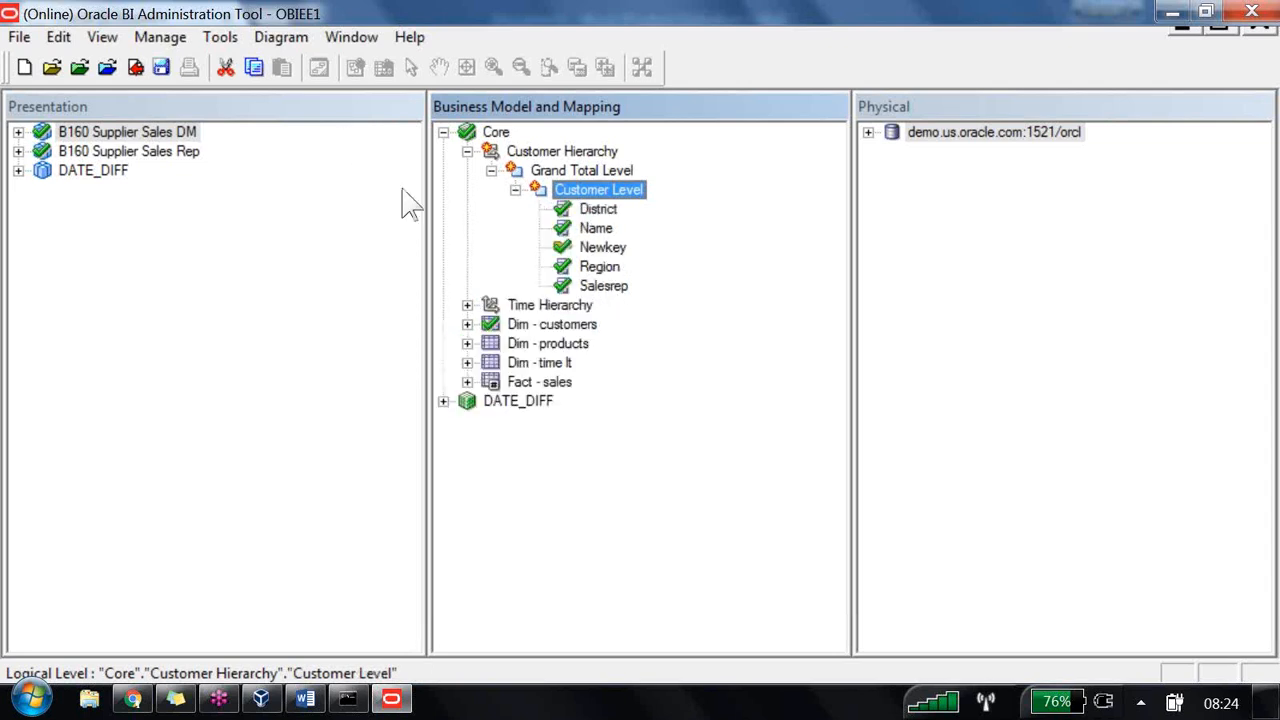
key(Down)
key(Down)
key(Down)
key(Down)
key(Down)
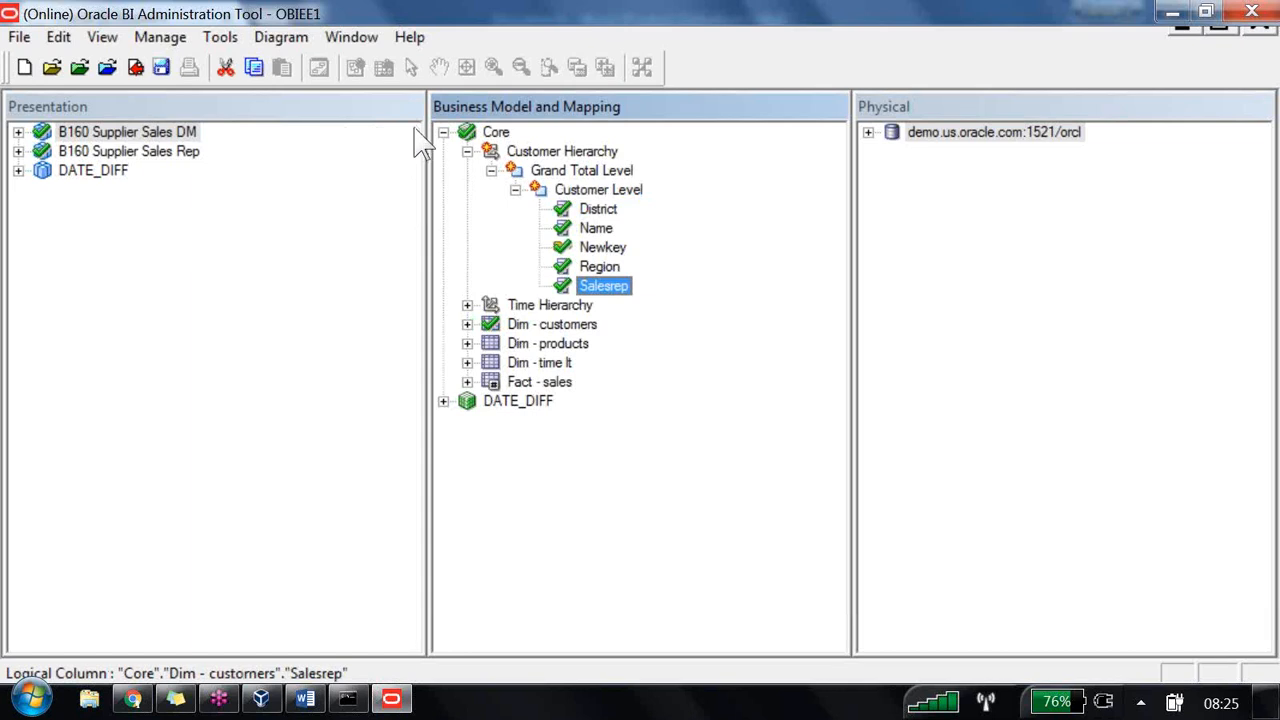
key(Left)
key(shift+F10)
key(Down)
key(Right)
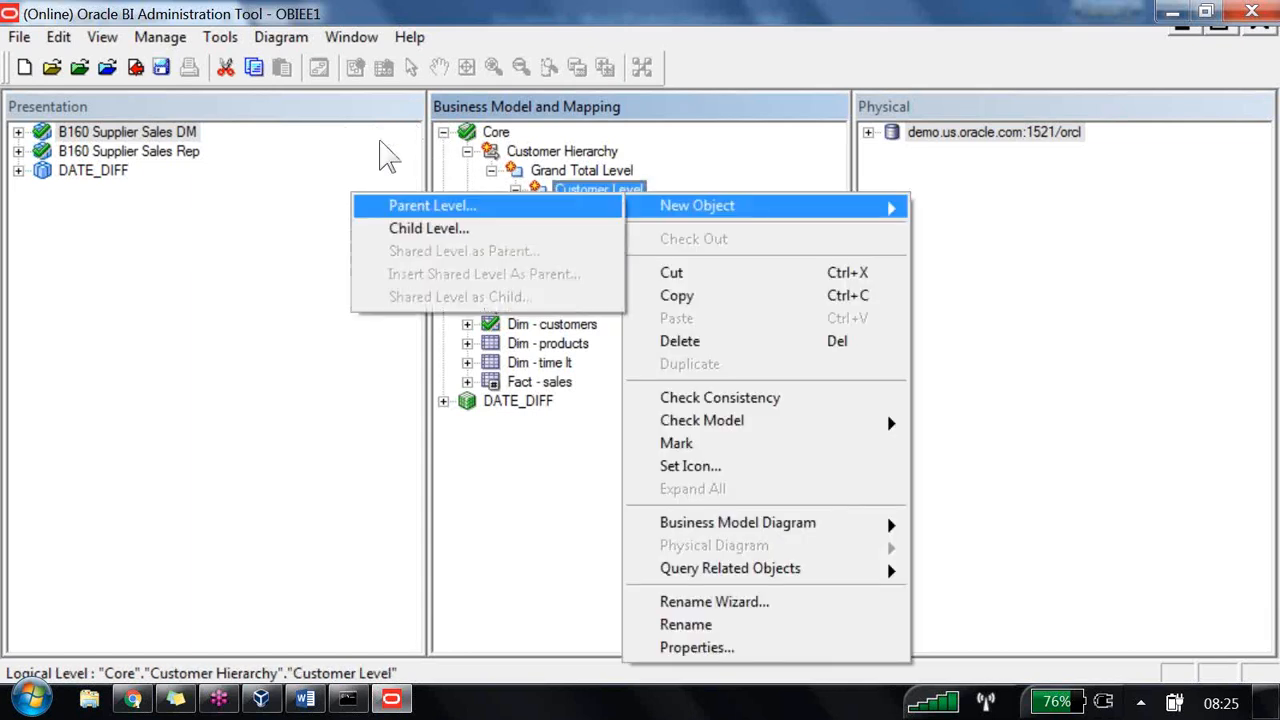
key(Return)
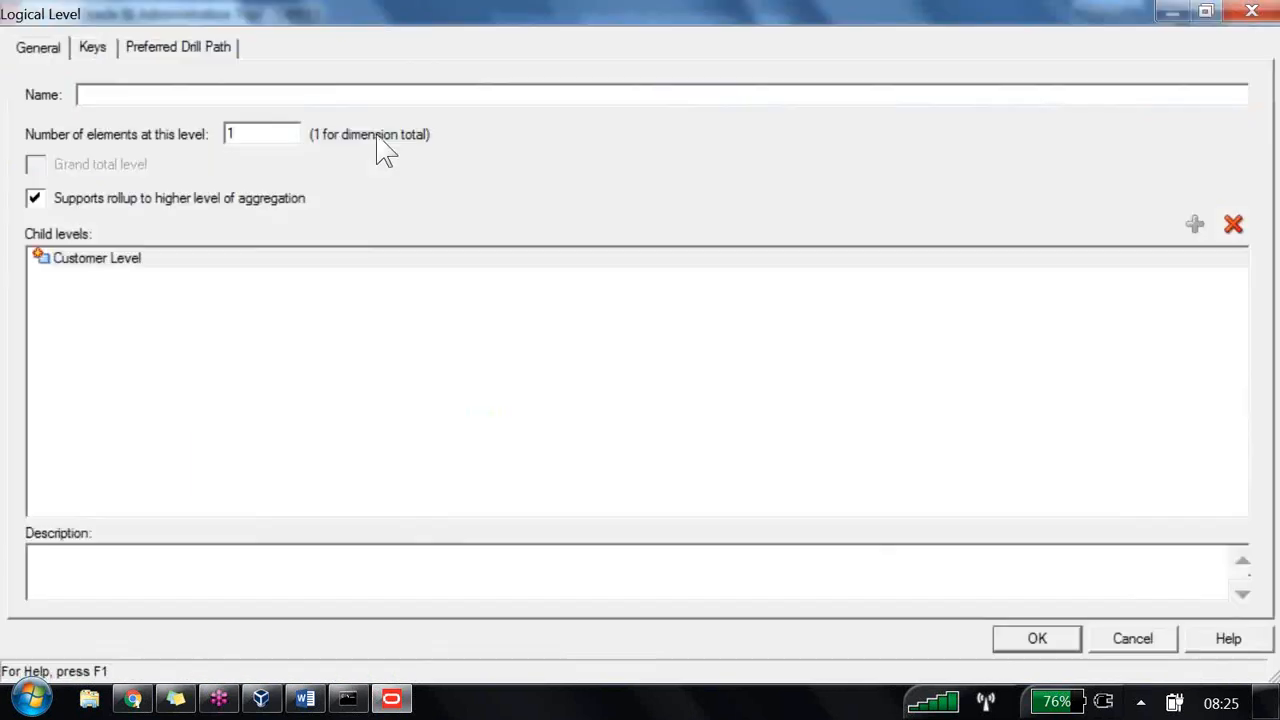
text(Sales)
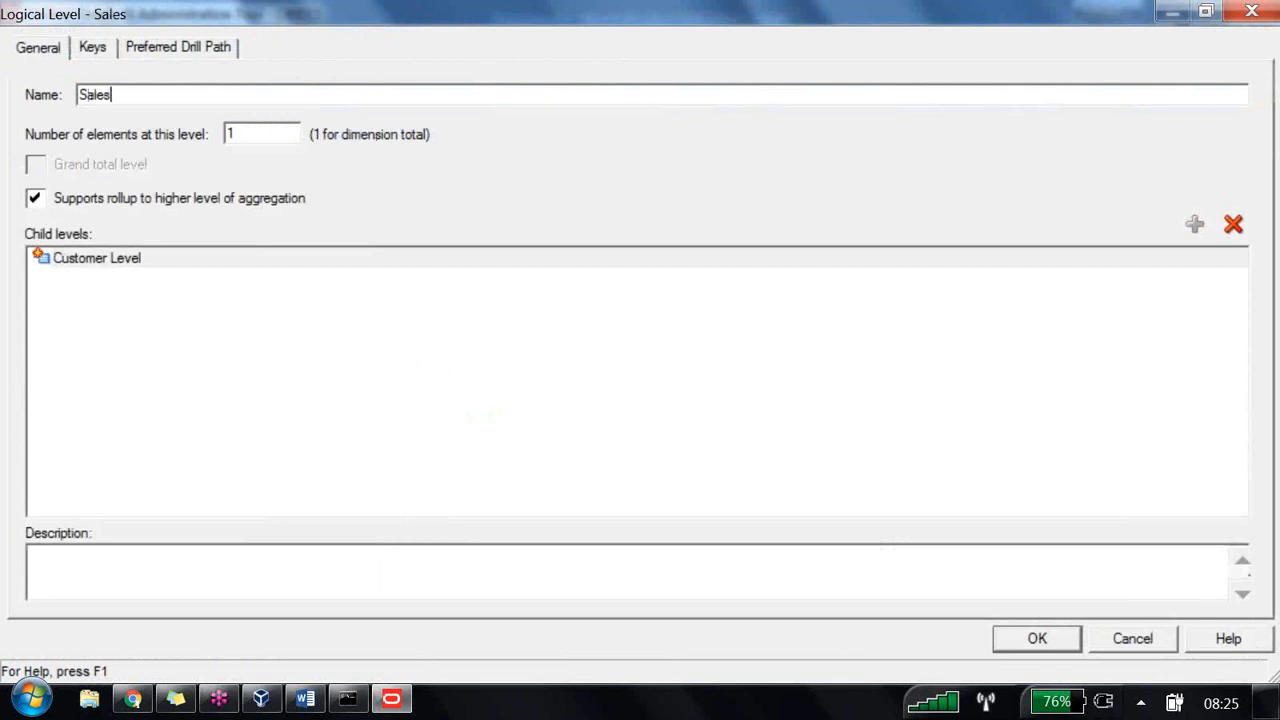
text( Rep L)
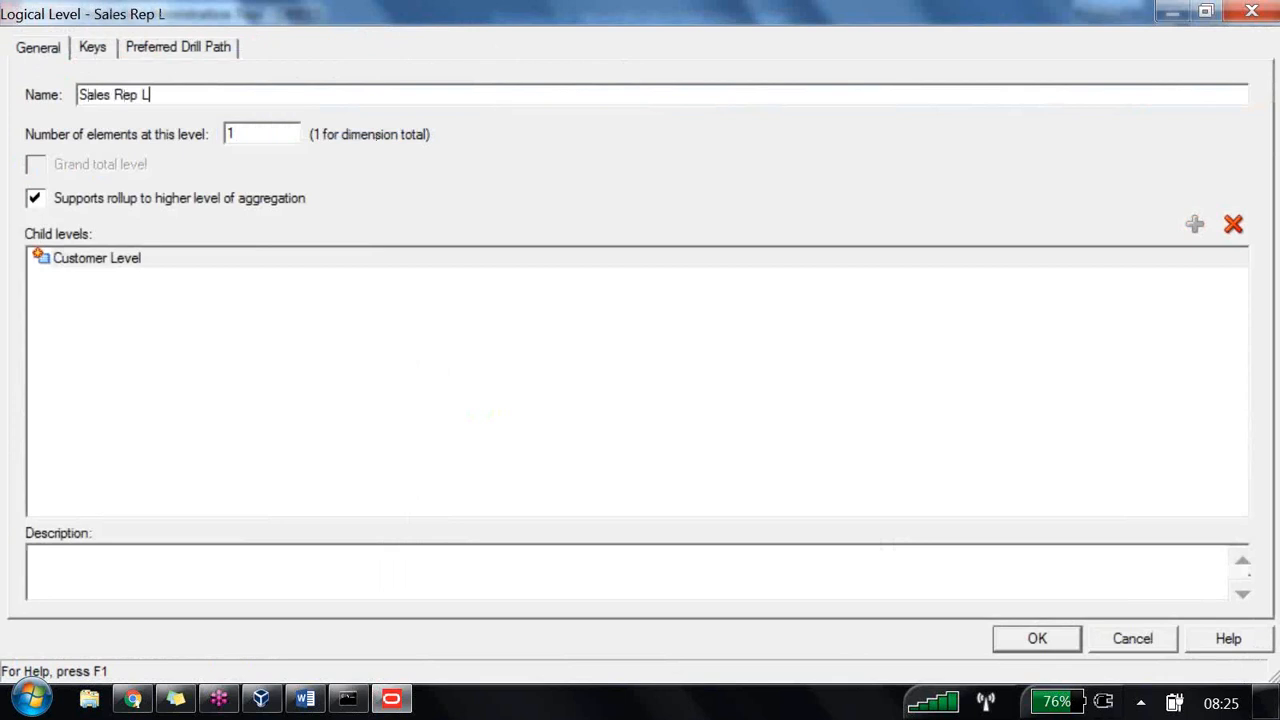
text(evel)
key(Return)
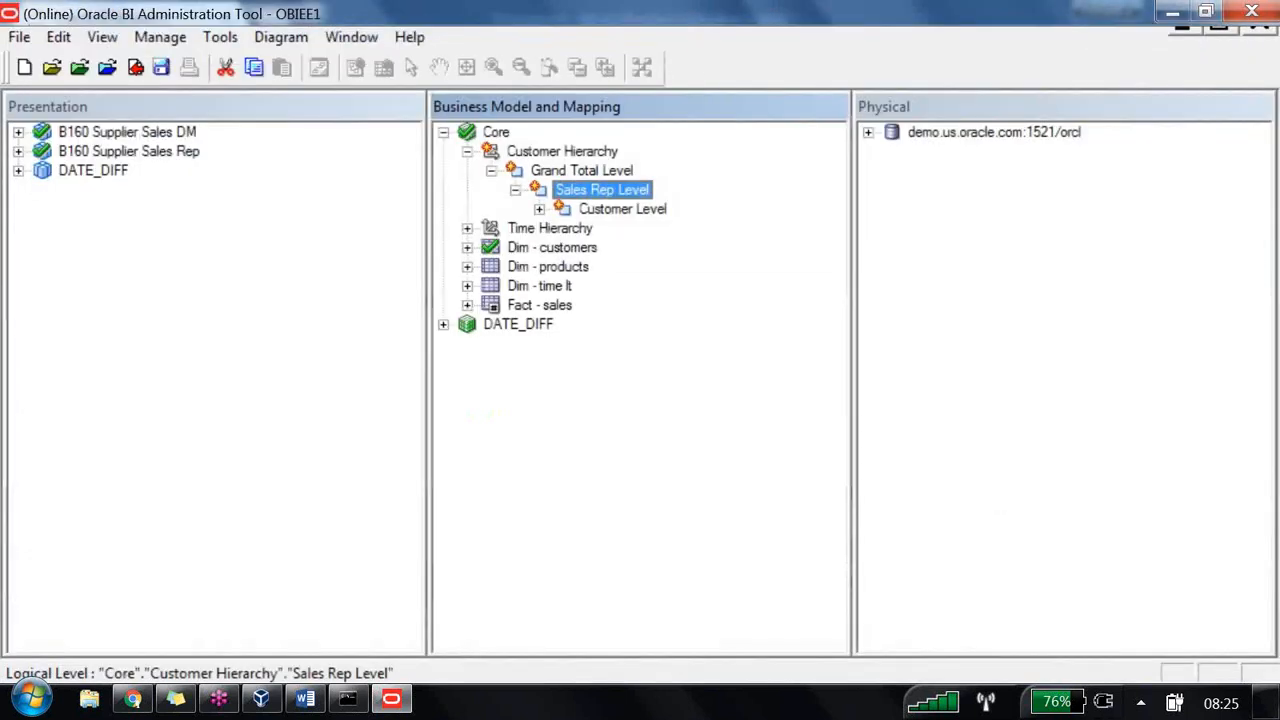
- Add a parent level named District Level above Sales Rep Level in the Customer Hierarchy
right_click(624, 190)
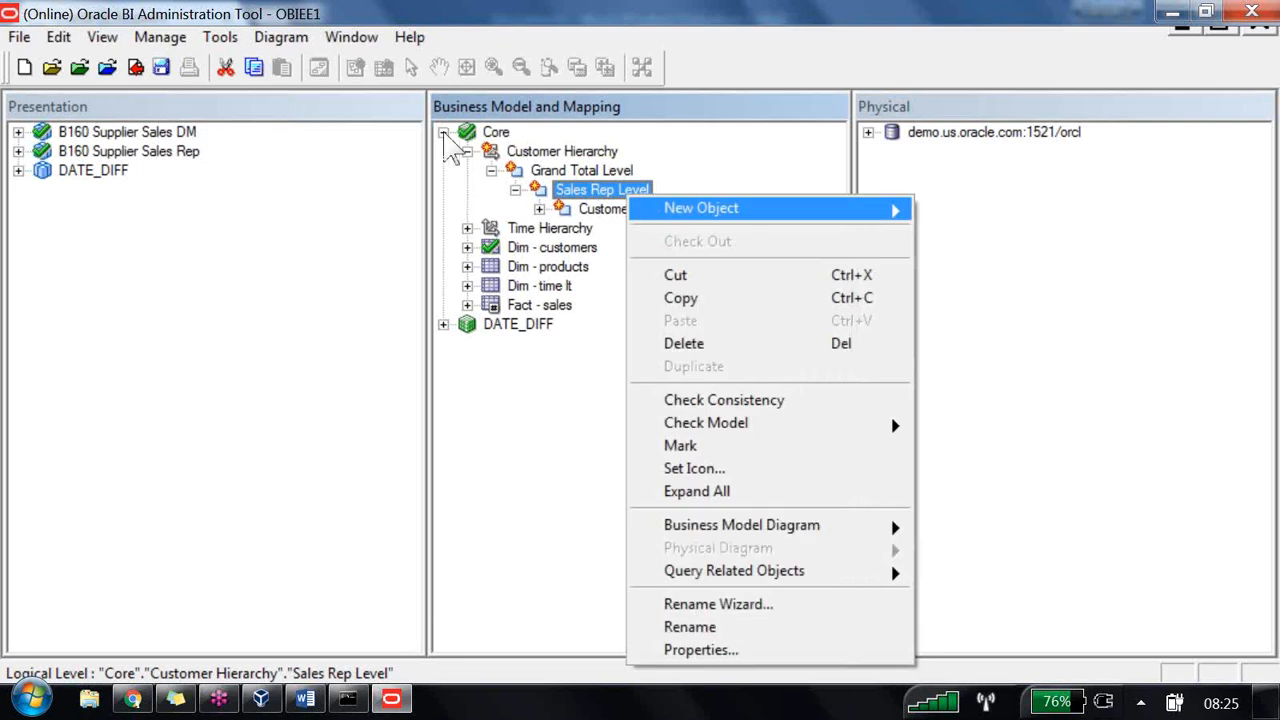
mouse_move(680, 206)
click(365, 140)
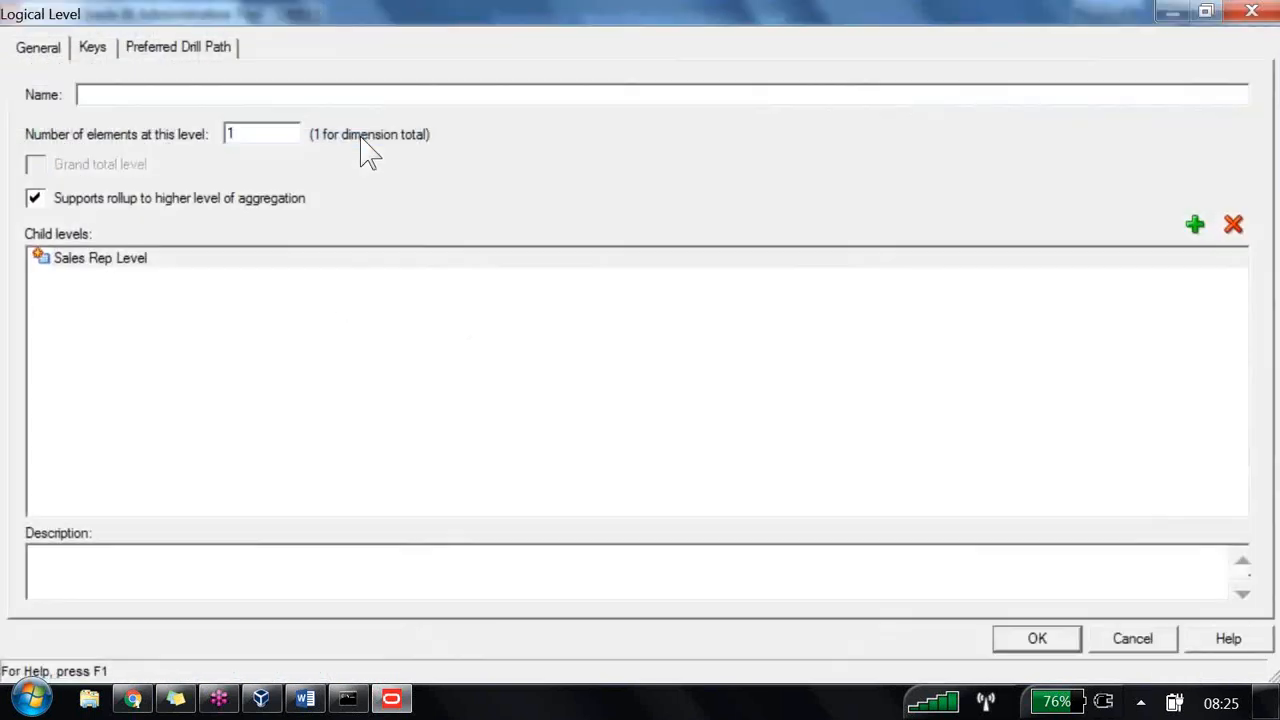
text(Distri)
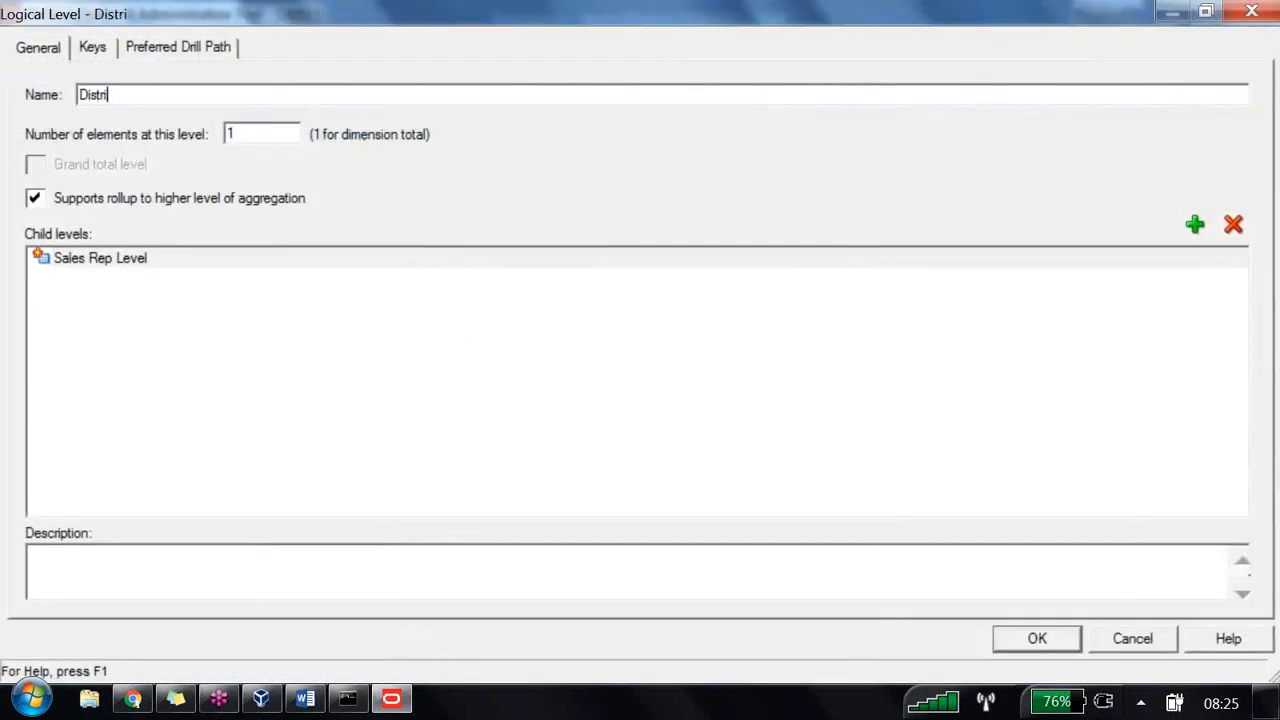
text(ct Level)
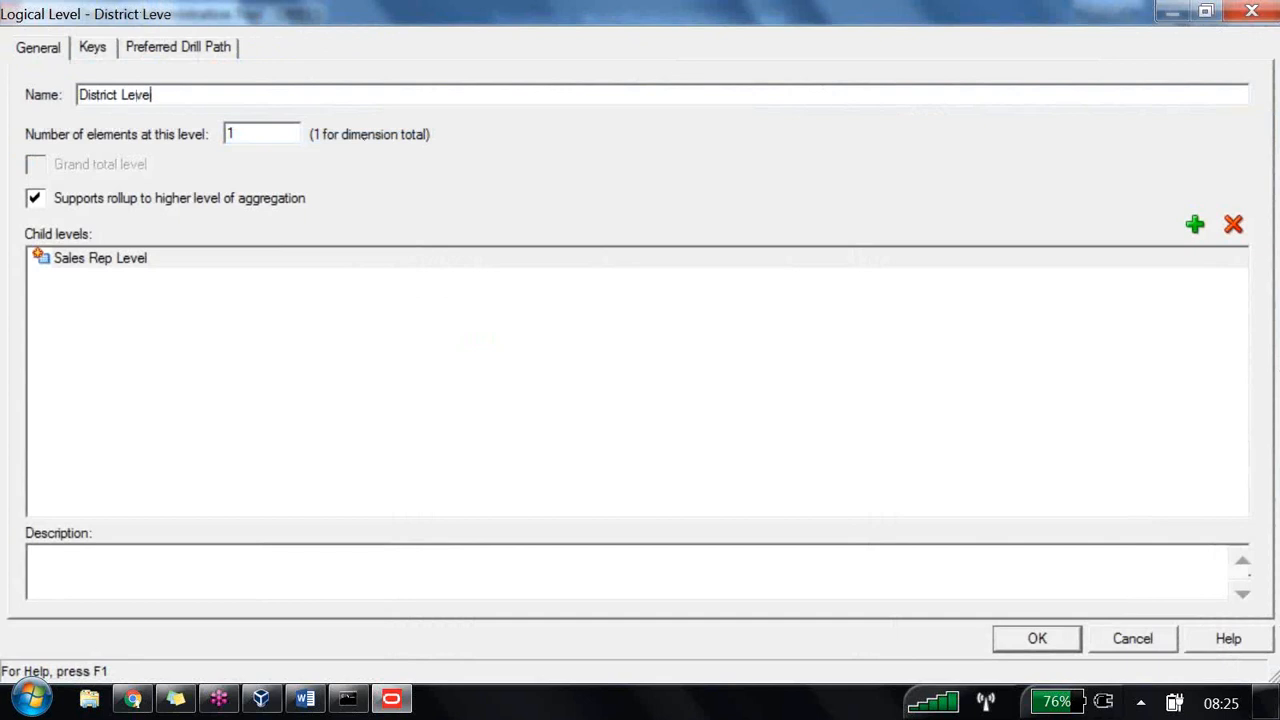
key(Return)
- Add a parent level named Region Level above District Level in the Customer Hierarchy
right_click(571, 193)
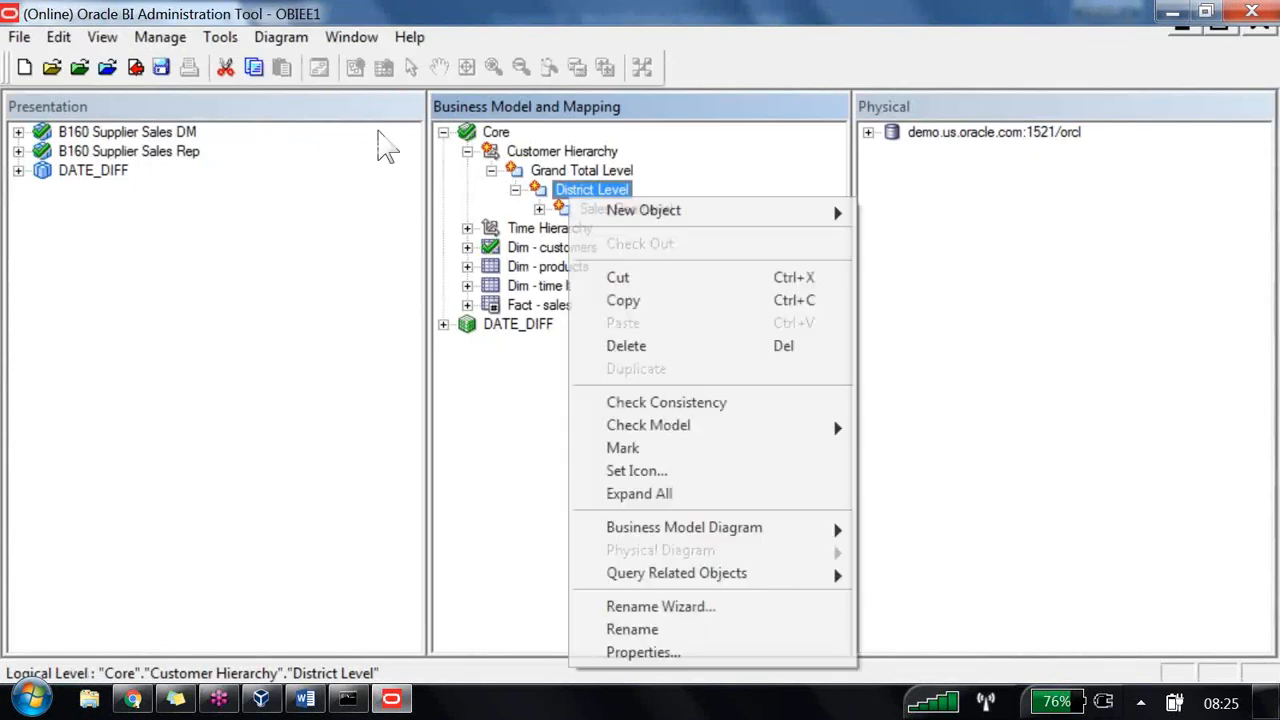
mouse_move(584, 208)
click(375, 210)
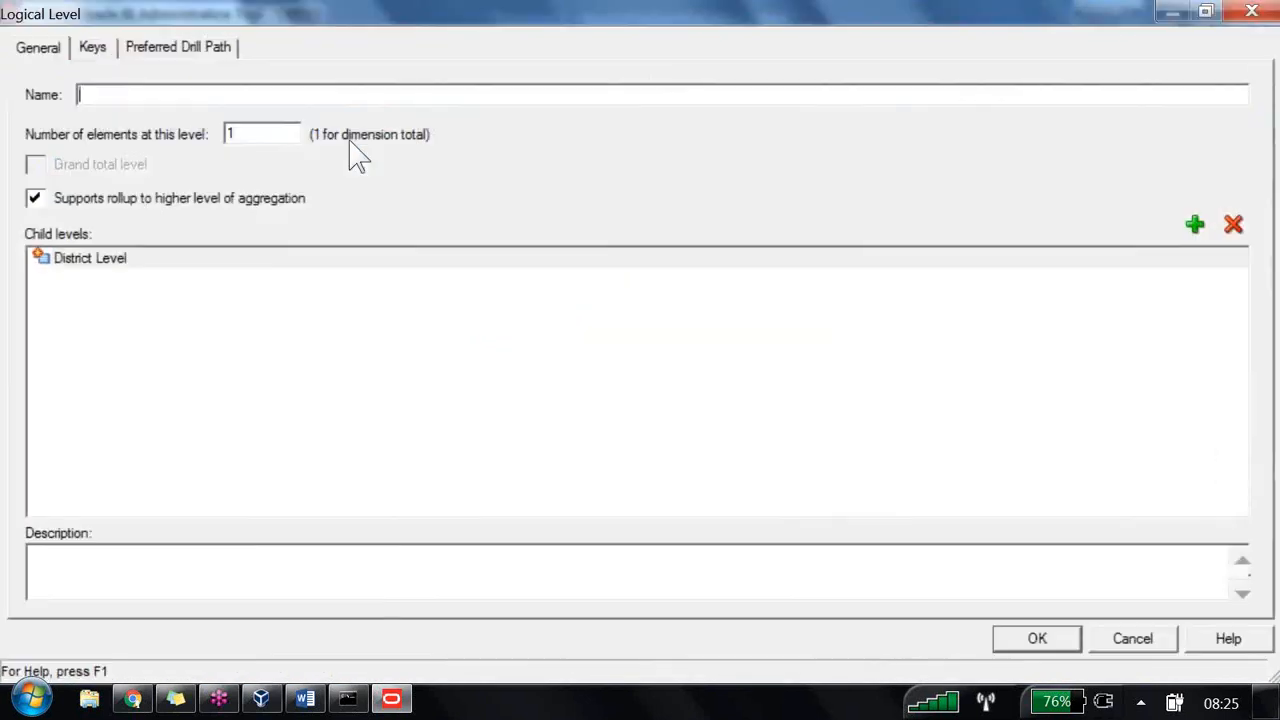
text(Region )
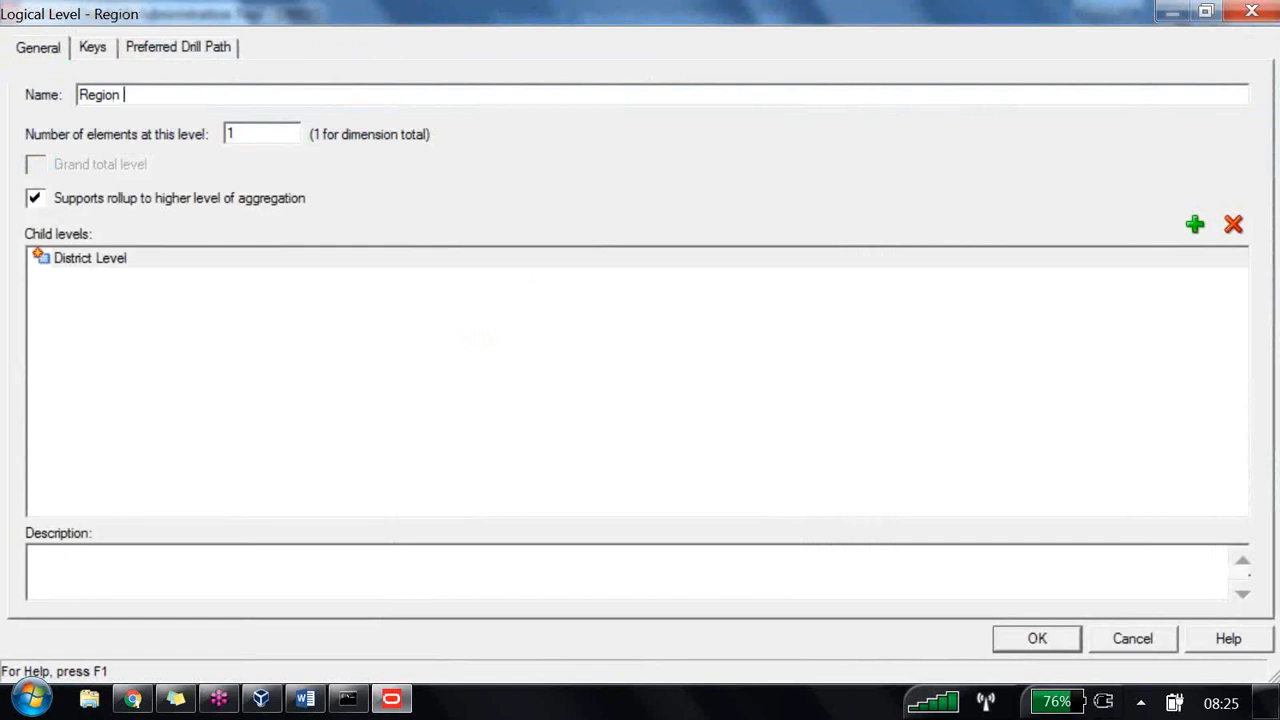
text(Level)
key(Return)
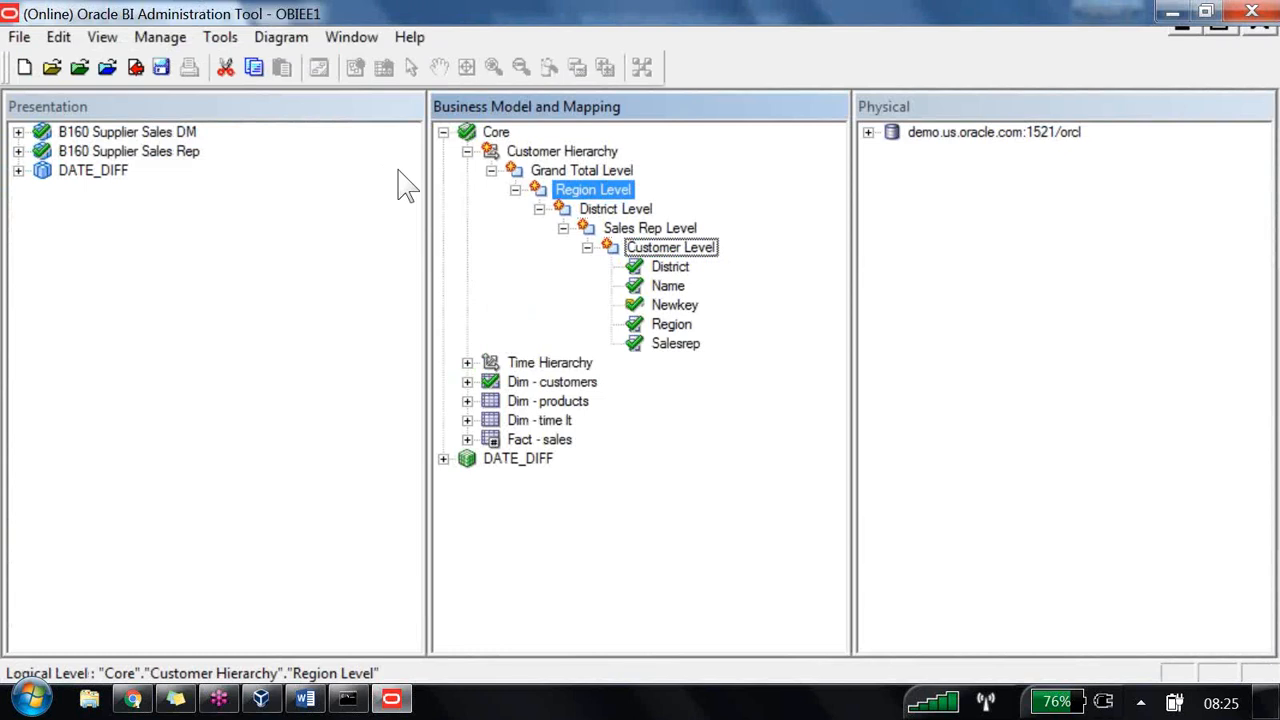
- Open OBIEE 12C_INFORMATICA_DAC_ODI_OBIA_BIP_MAIN_COPY.26 from the OBIEE 12C folder in Google Drive and view the customer hierarchy example
click(308, 698)
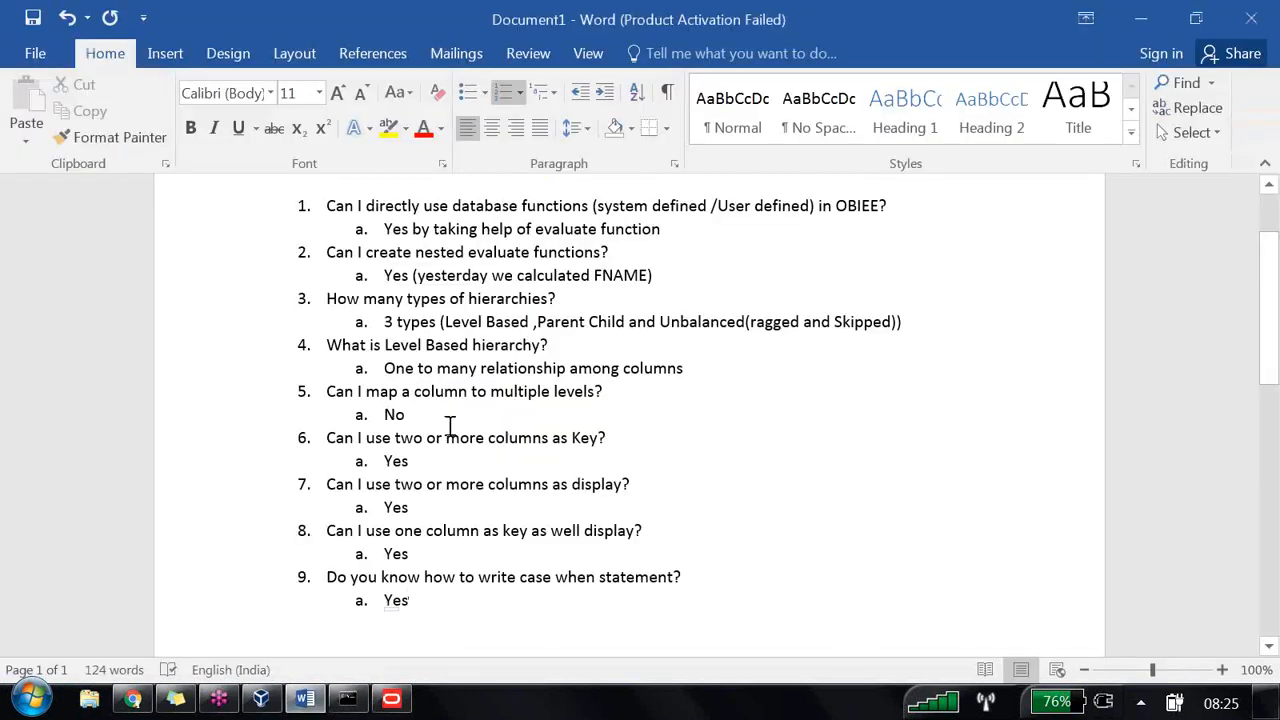
click(89, 698)
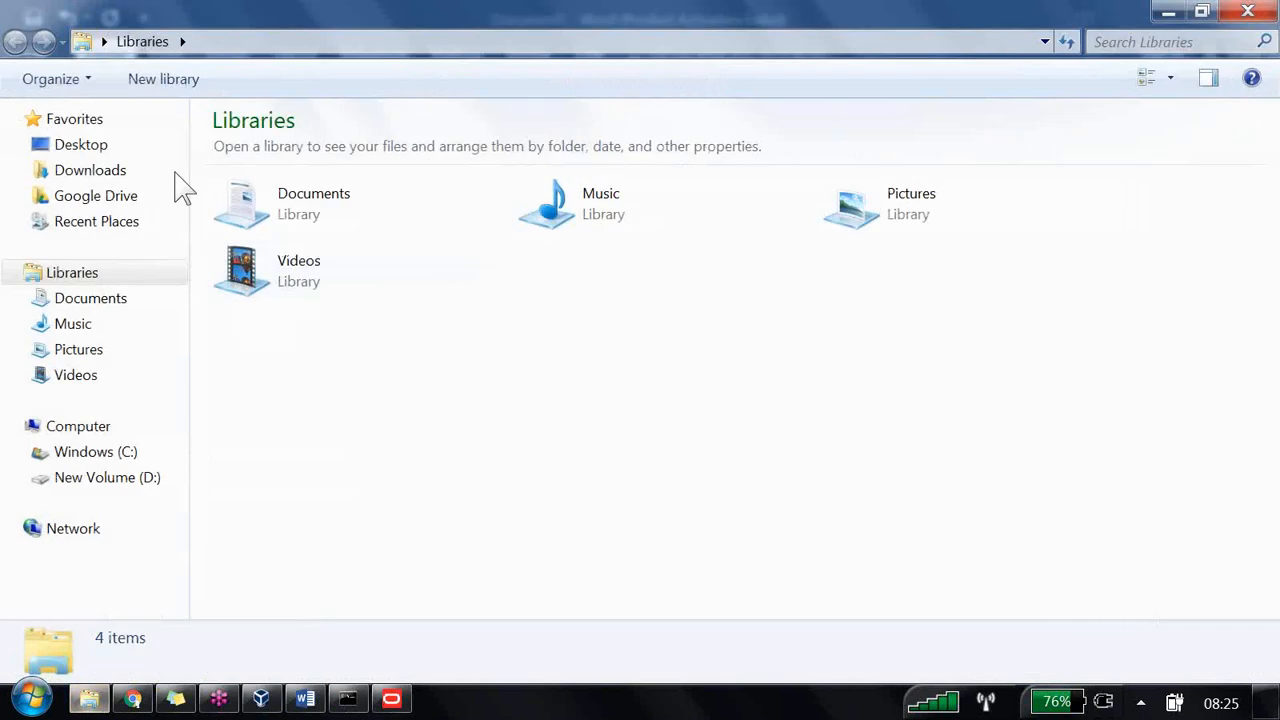
click(86, 204)
double_click(338, 160)
double_click(333, 155)
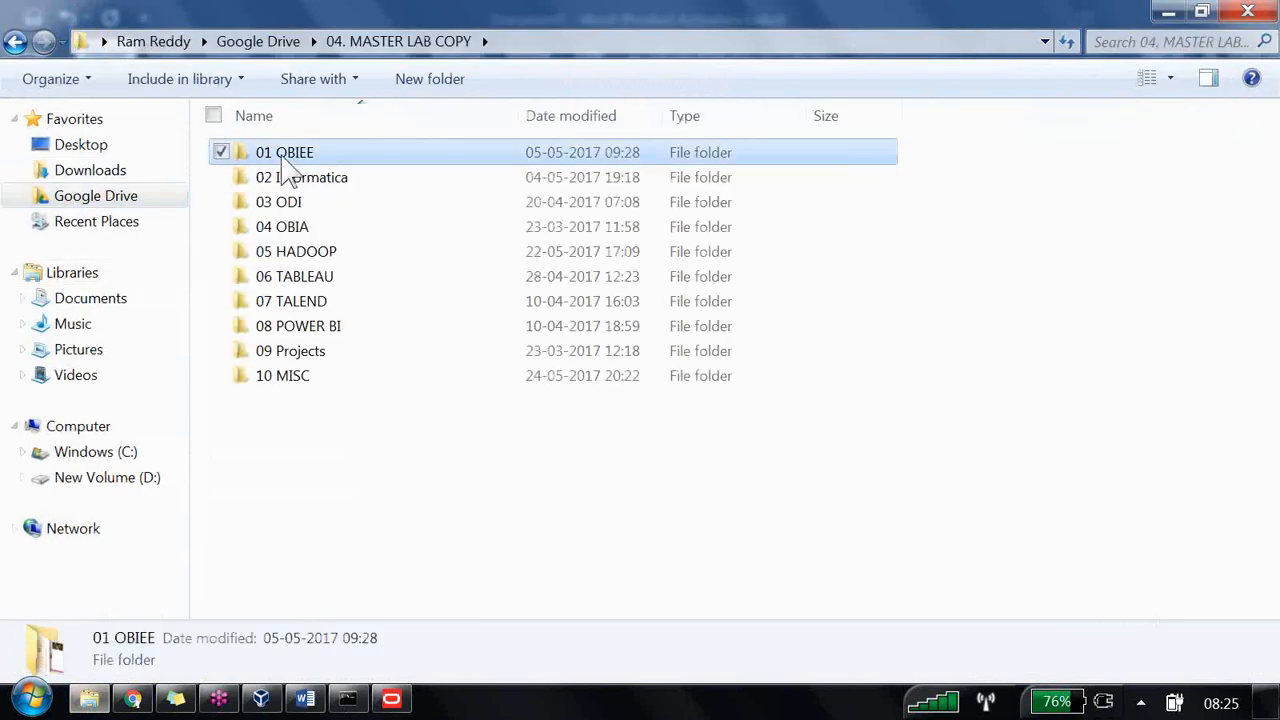
scroll(390, 525, down, 2)
double_click(322, 566)
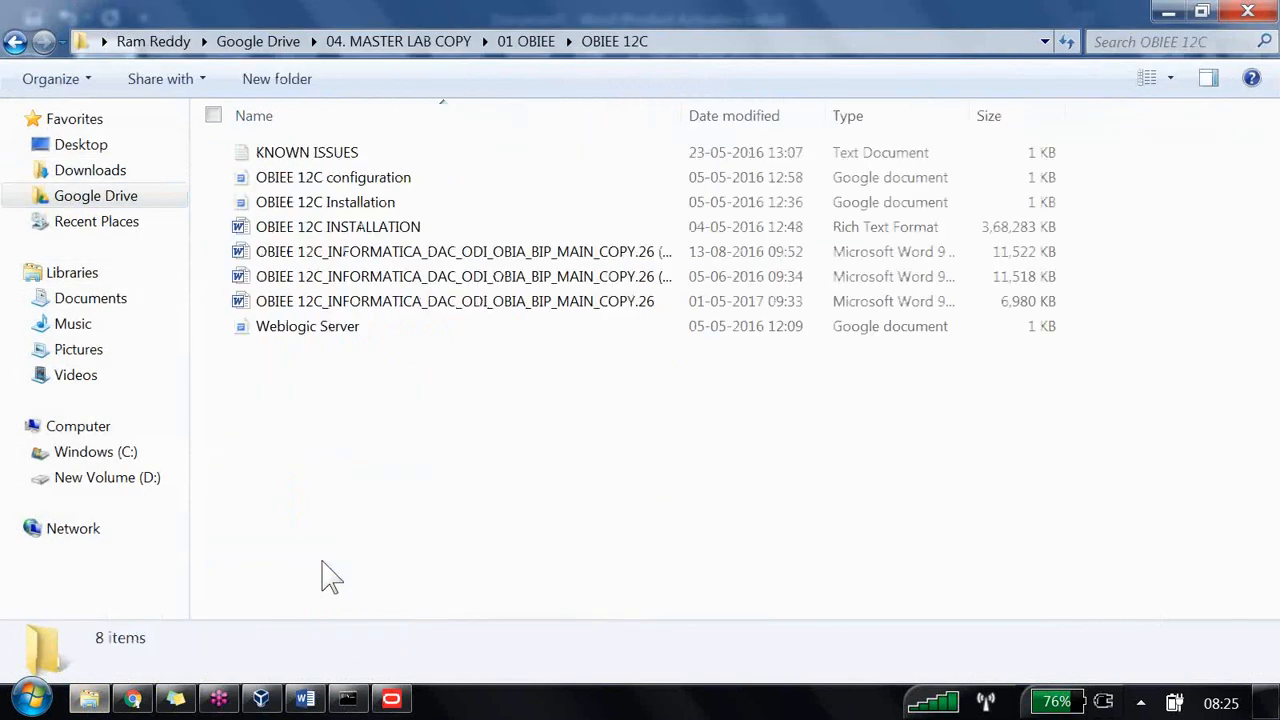
double_click(392, 307)
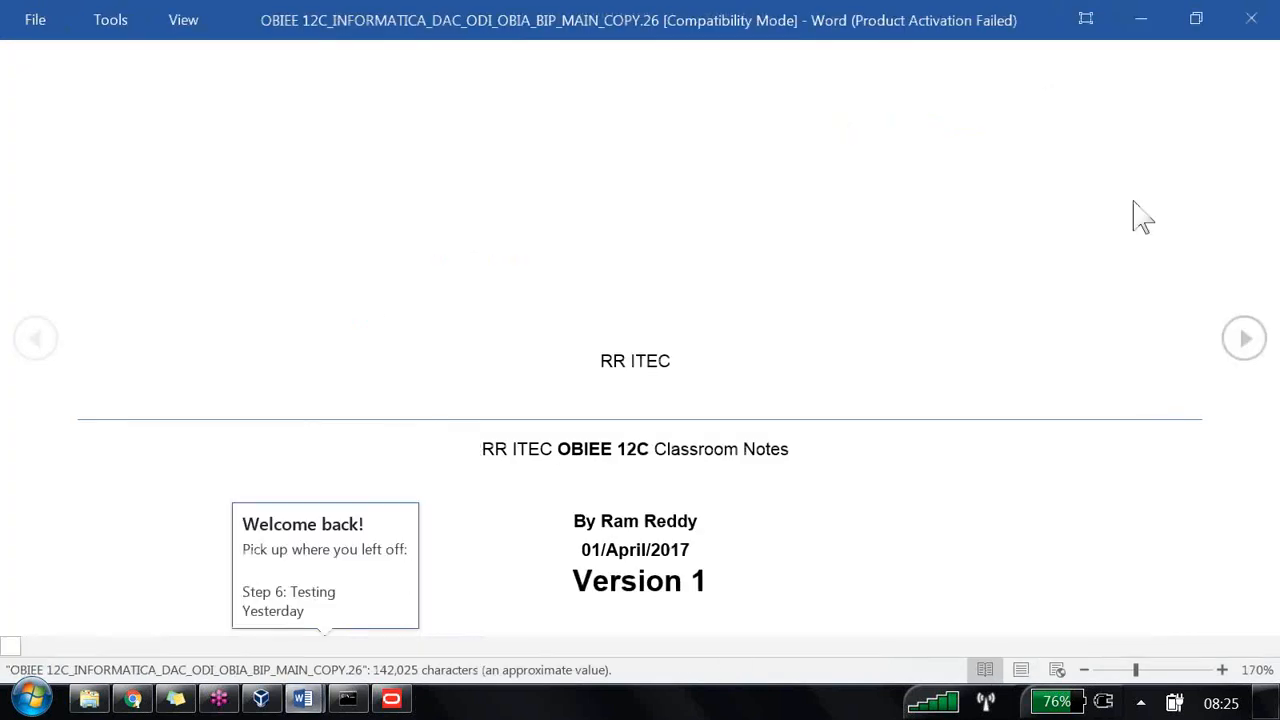
click(357, 569)
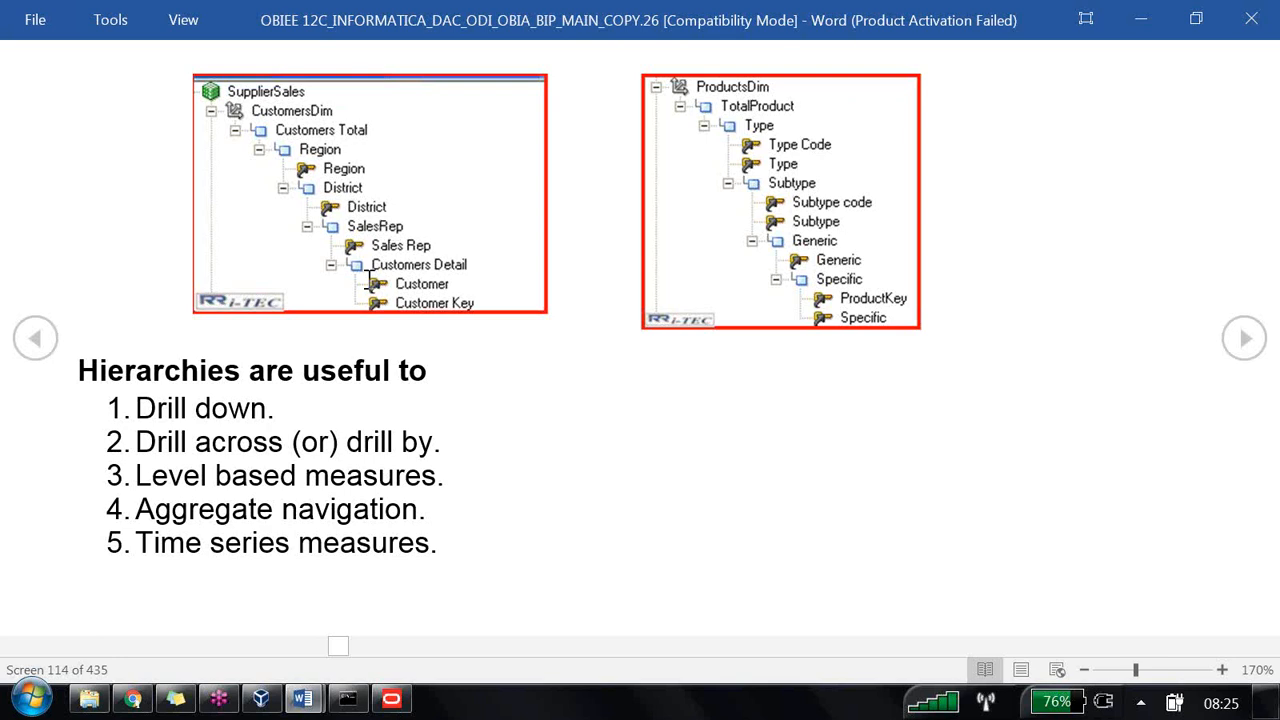
- Back in Oracle BI Administration Tool, move Region to Region Level, District to District Level and Salesrep to Sales Rep Level in the Customer Hierarchy
key(alt+Tab)
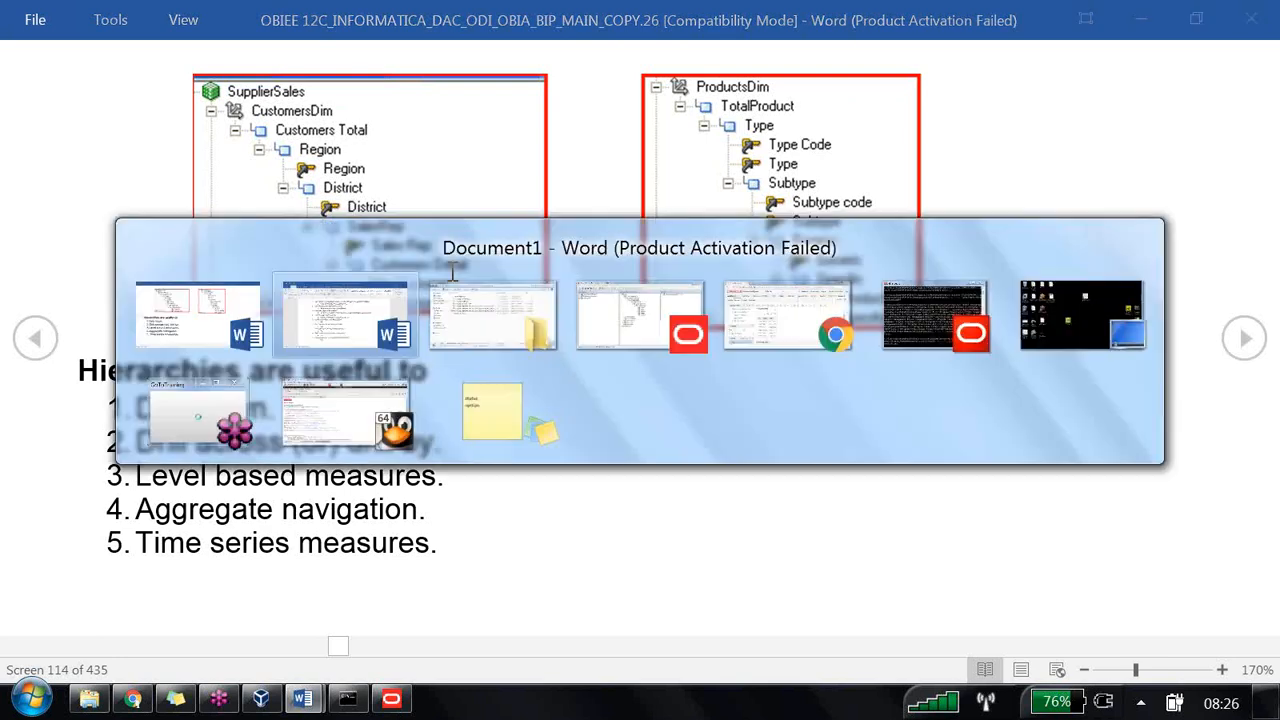
key(alt+Tab)
key(alt+Tab)
key(alt+Tab)
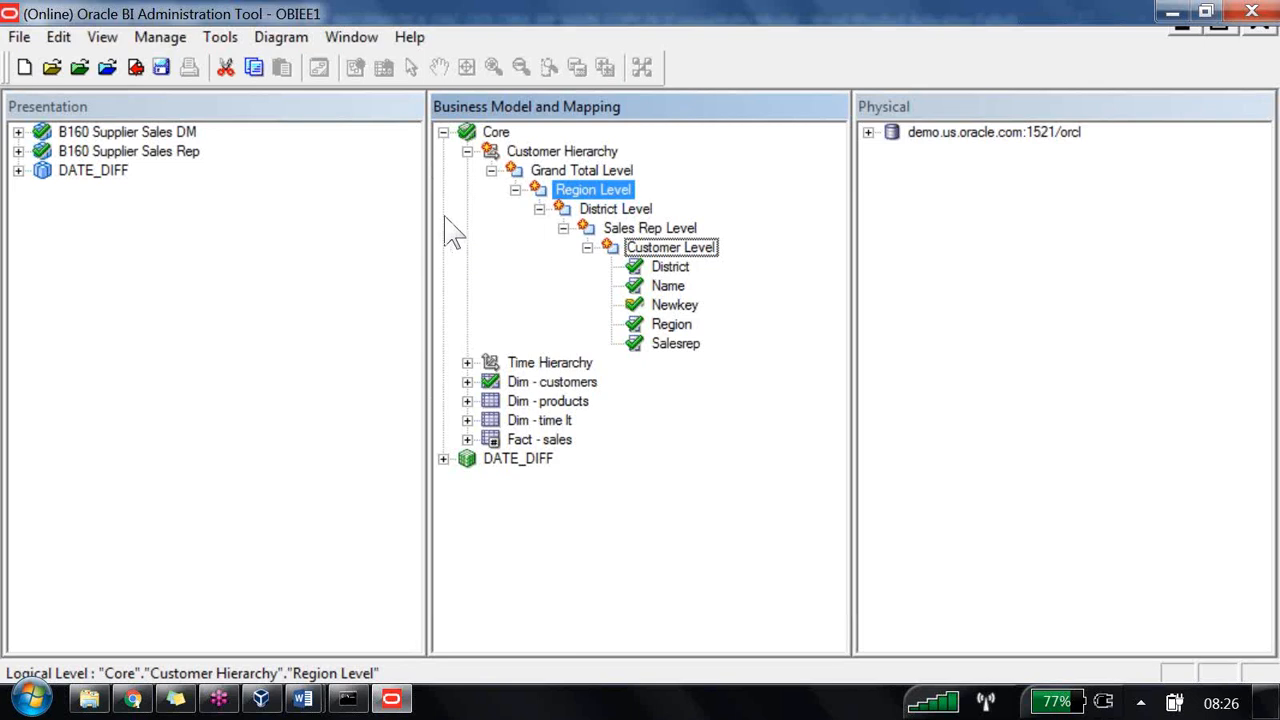
mouse_move(671, 324)
mouse_down()
mouse_move(613, 316)
mouse_move(600, 189)
mouse_up()
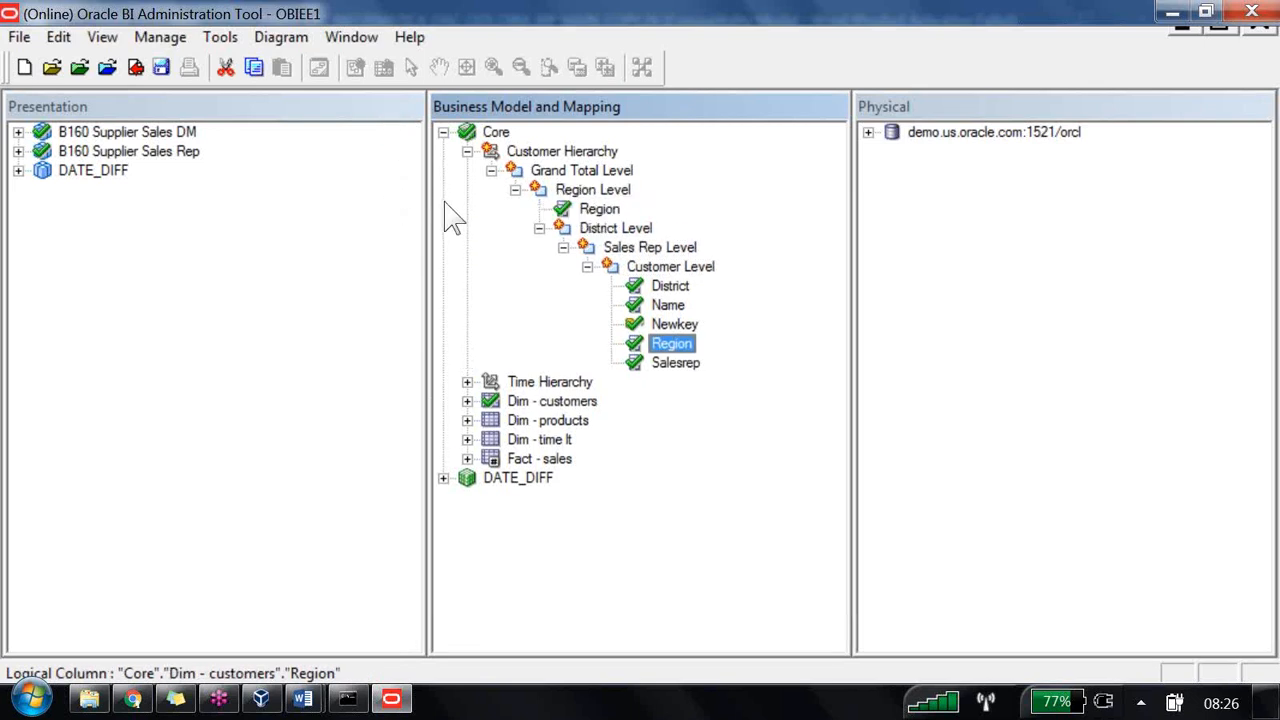
drag(670, 286, 616, 229)
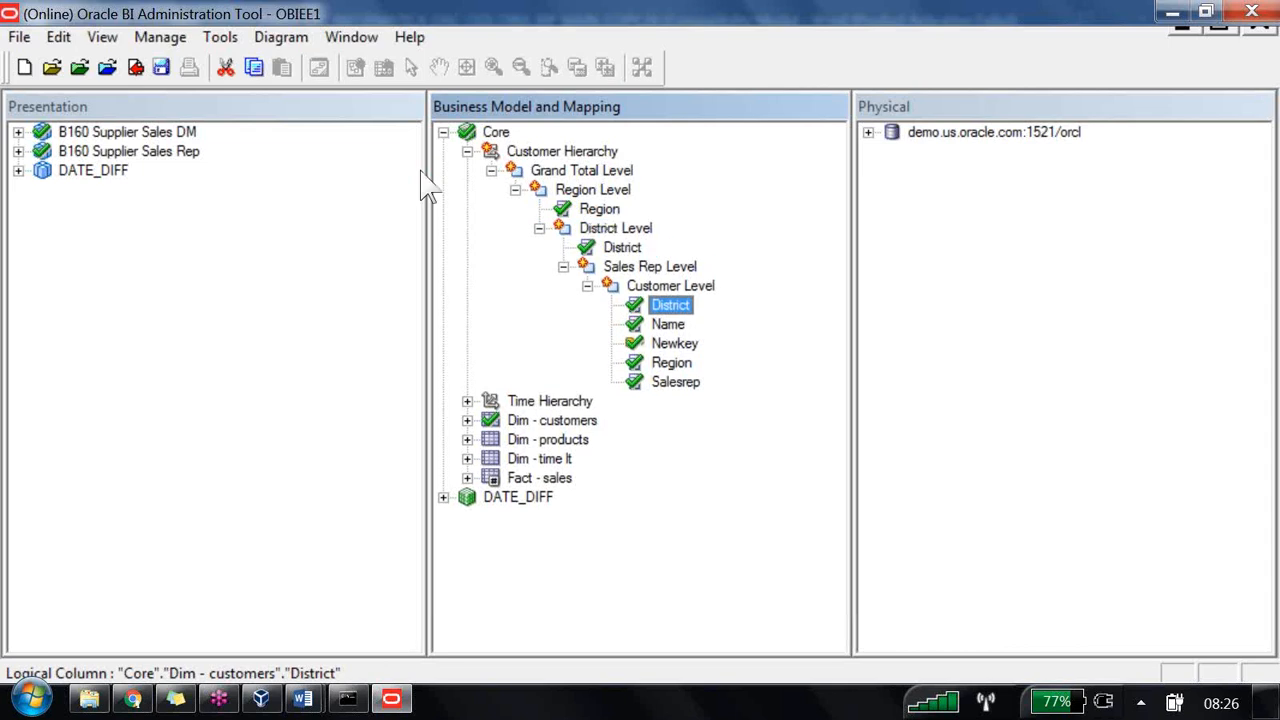
drag(676, 380, 675, 381)
drag(450, 254, 428, 185)
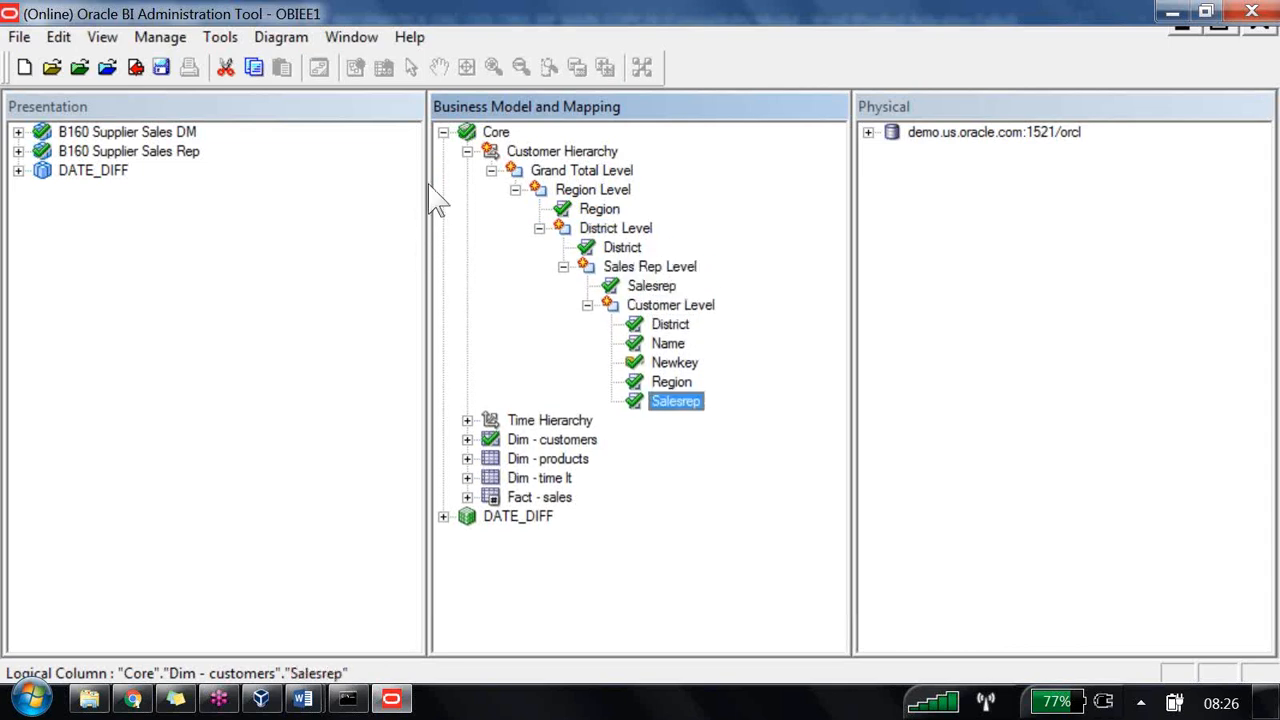
- Check in the changes with a global consistency check and review the warnings for the Sales Rep, District and Region levels
click(100, 60)
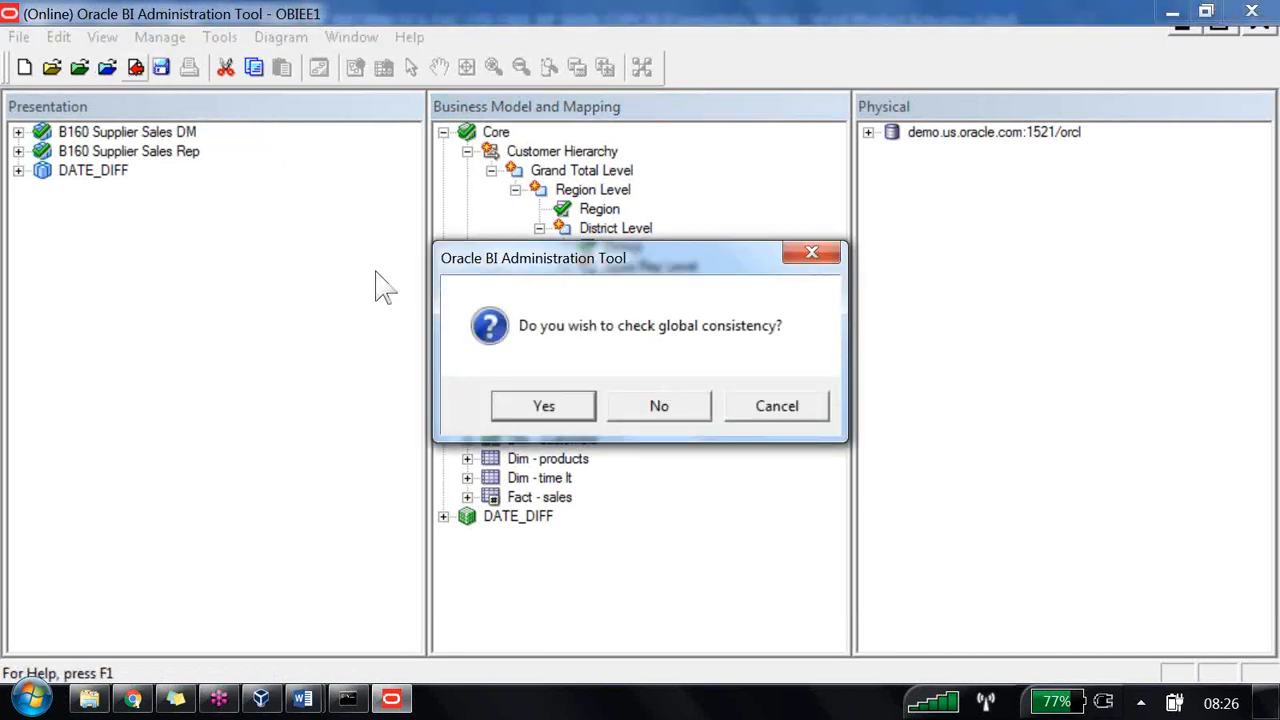
key(Return)
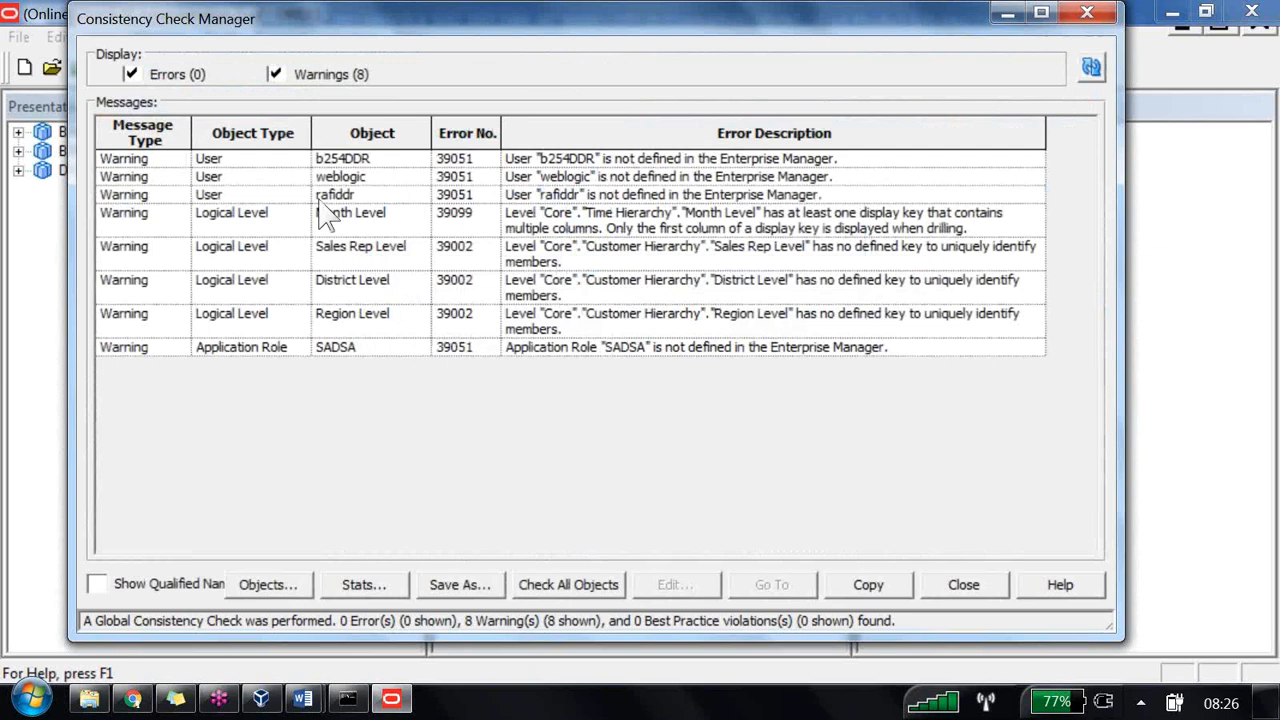
click(325, 246)
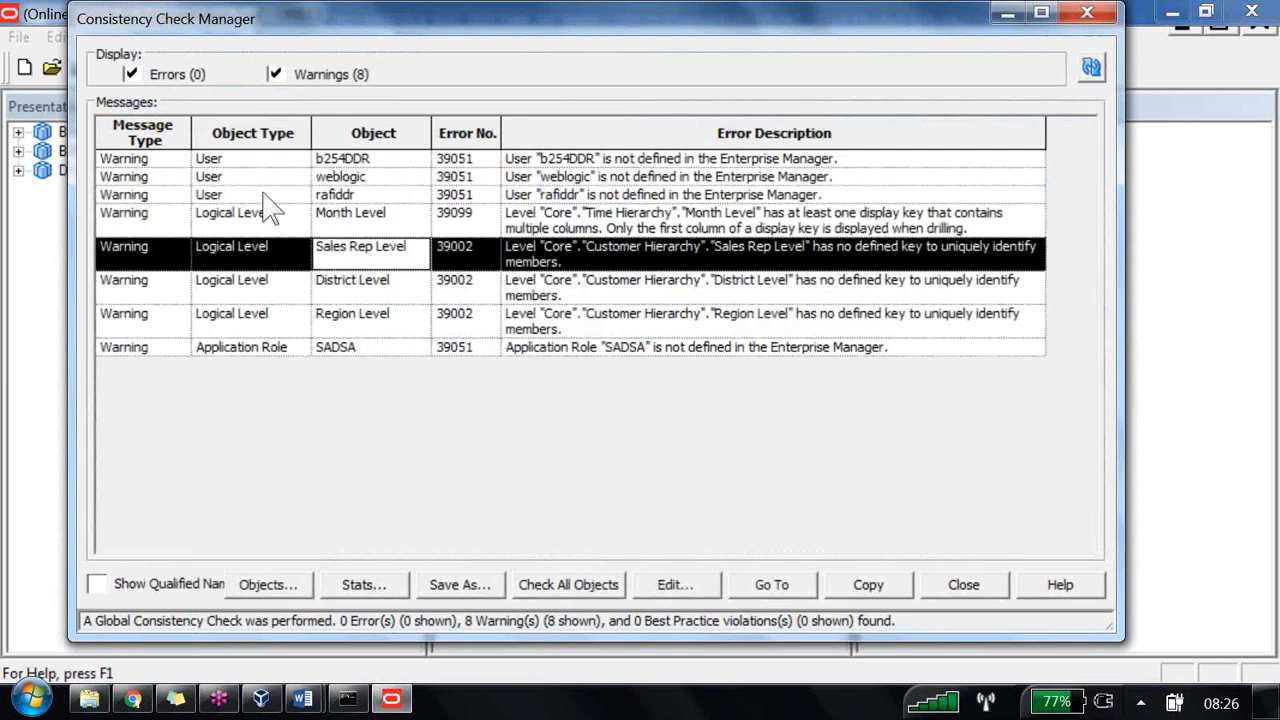
key(shift+Down)
key(shift+Down)
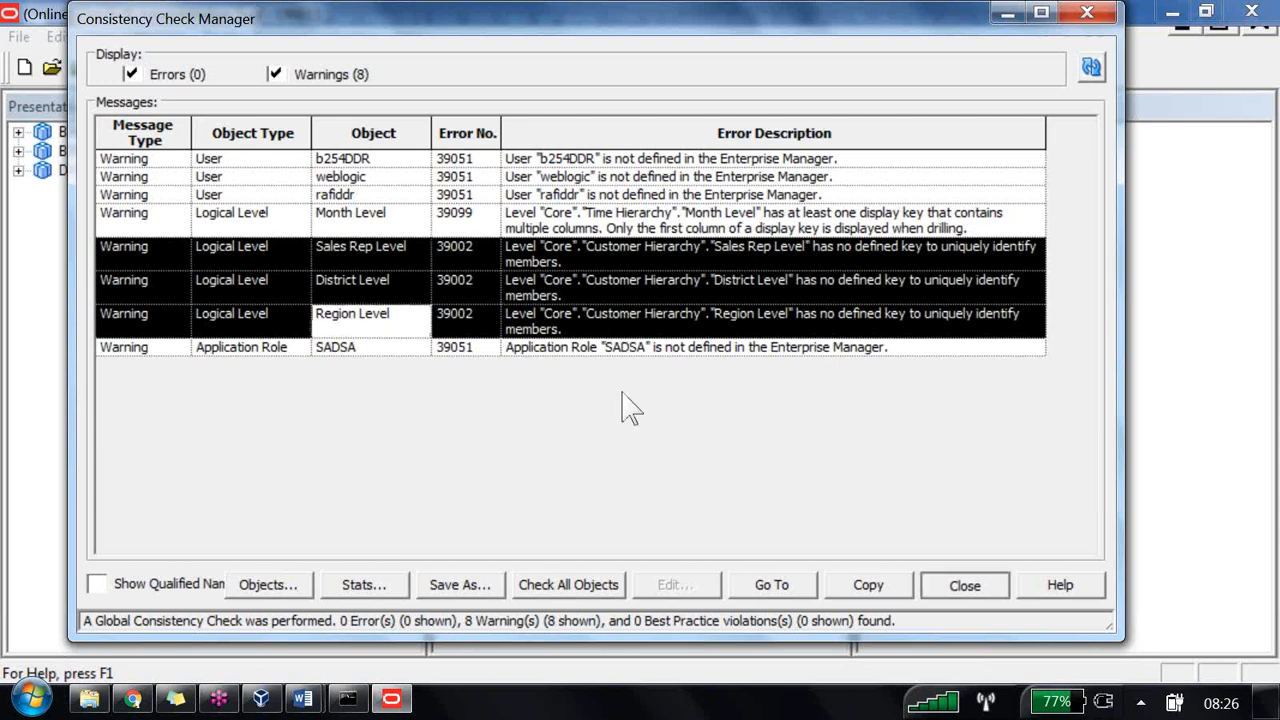
click(965, 586)
- Inspect the key definitions of Region Level in the Customer Hierarchy
click(600, 209)
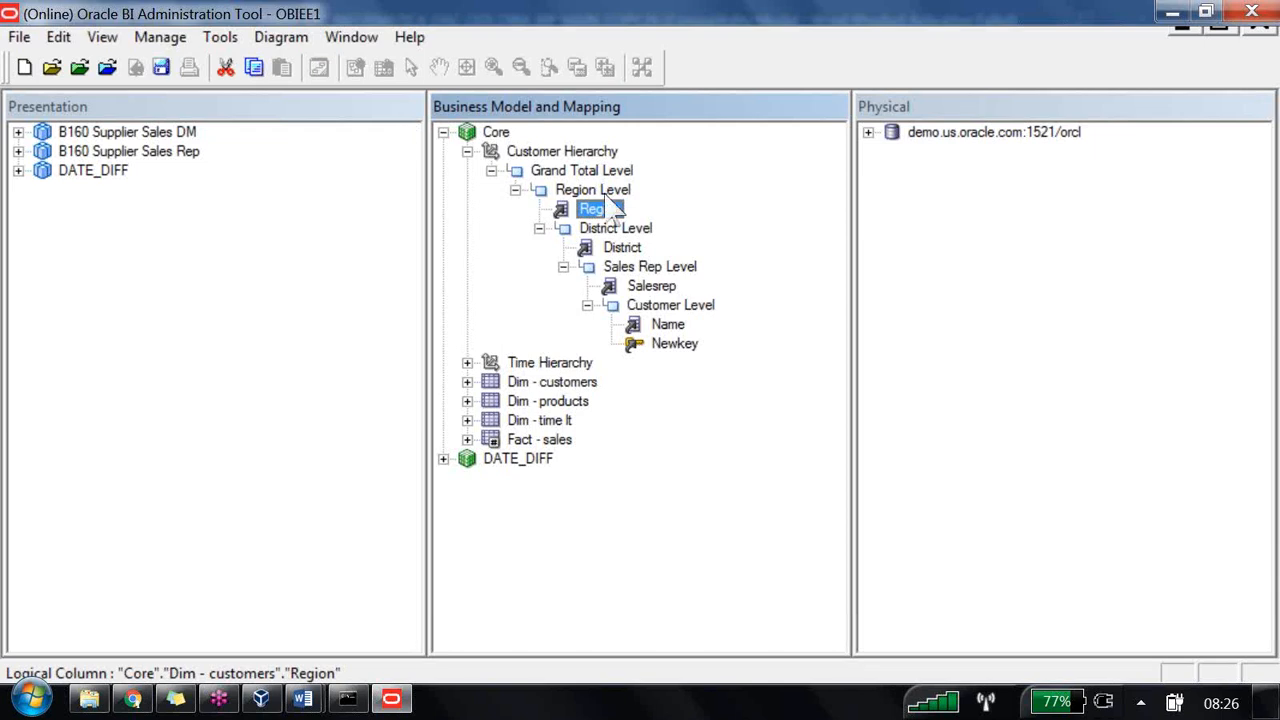
key(Left)
key(Return)
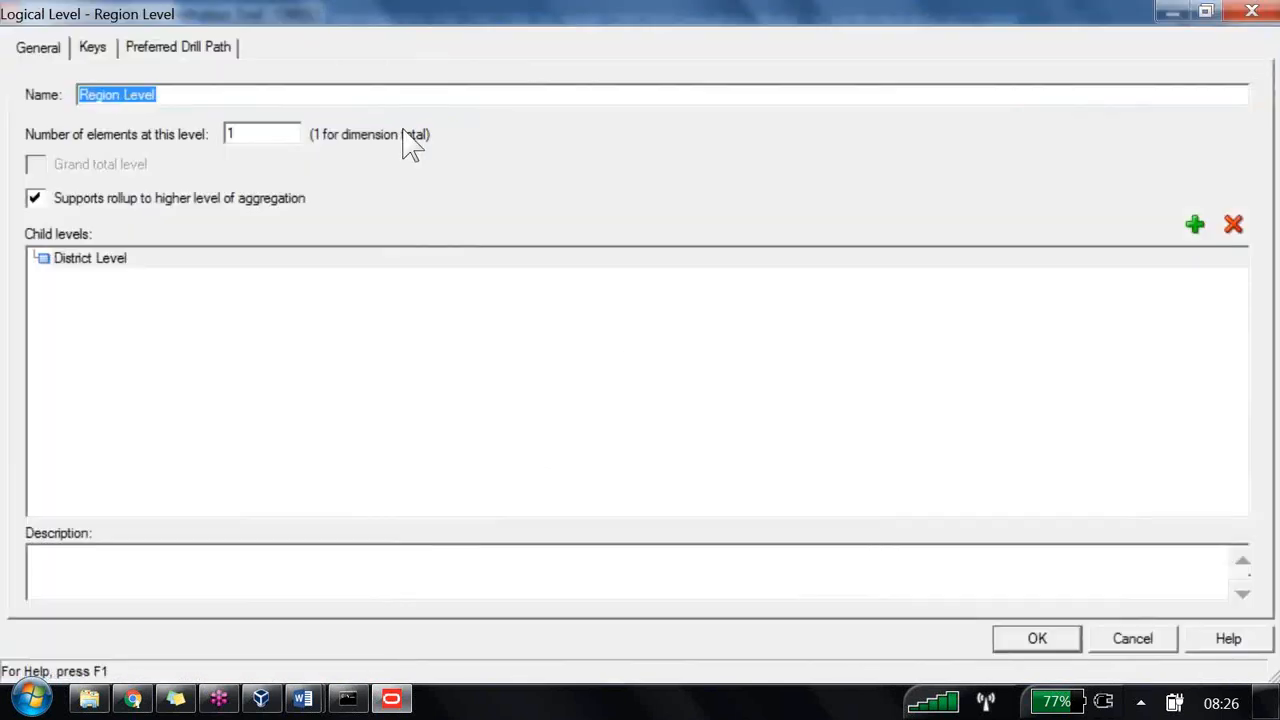
click(86, 46)
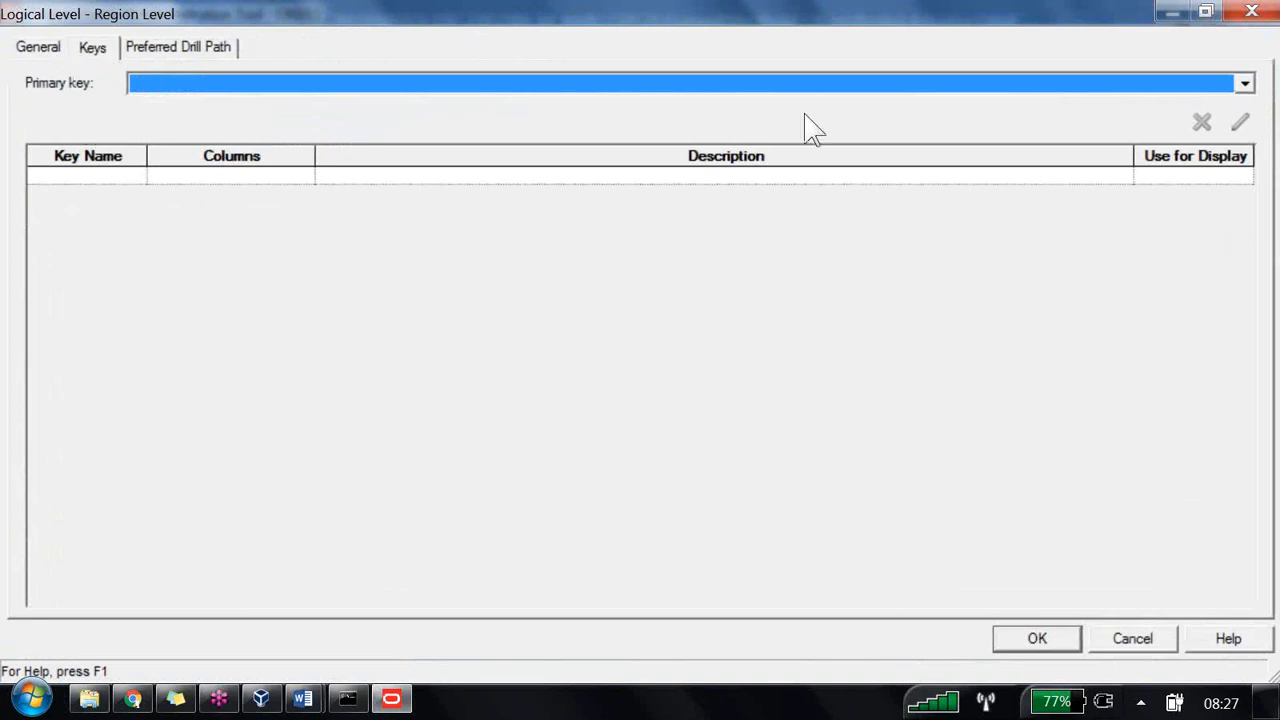
key(Return)
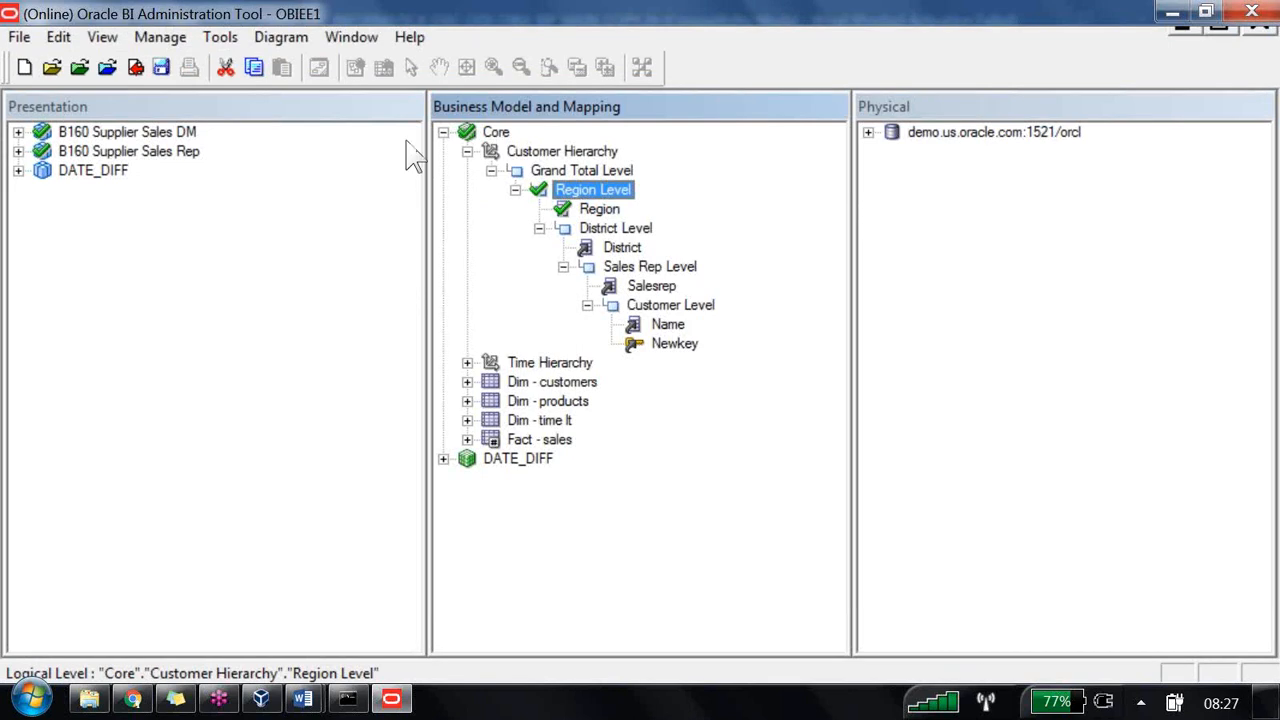
- Create a logical level key named Region_key_display on the Region column, used for display, and review it in Region Level's keys
key(Down)
key(shift+F10)
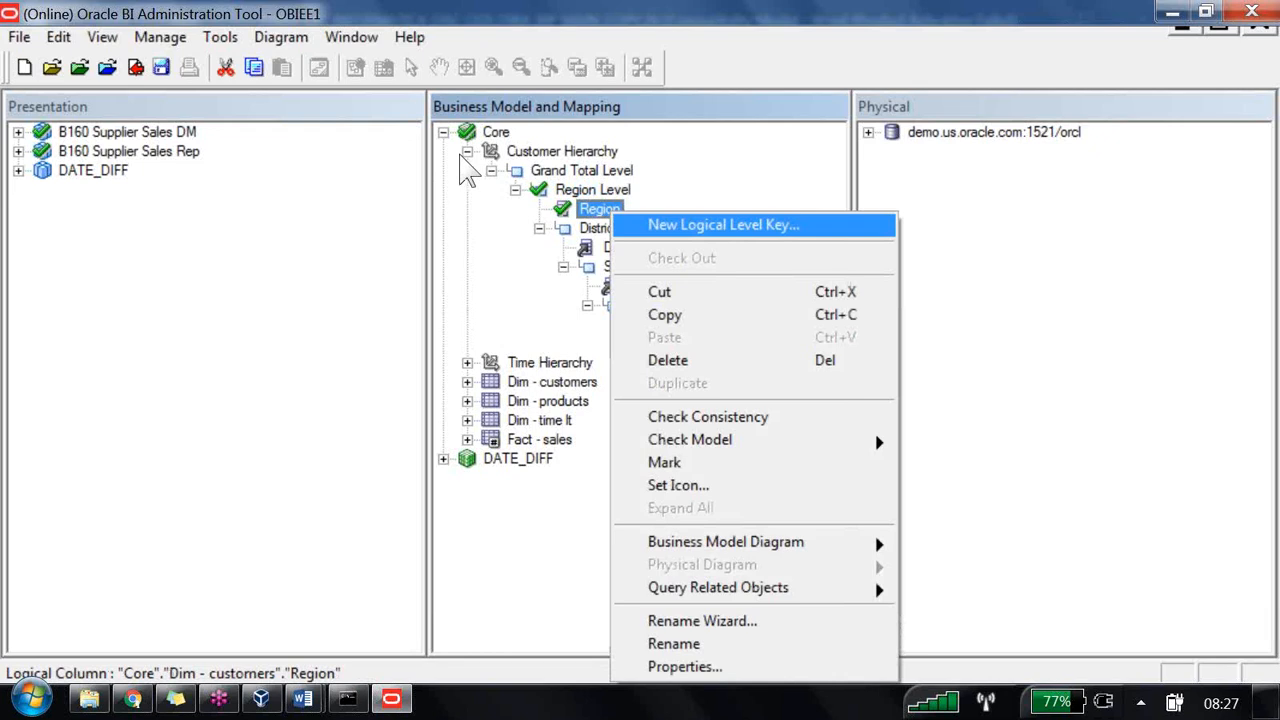
key(Return)
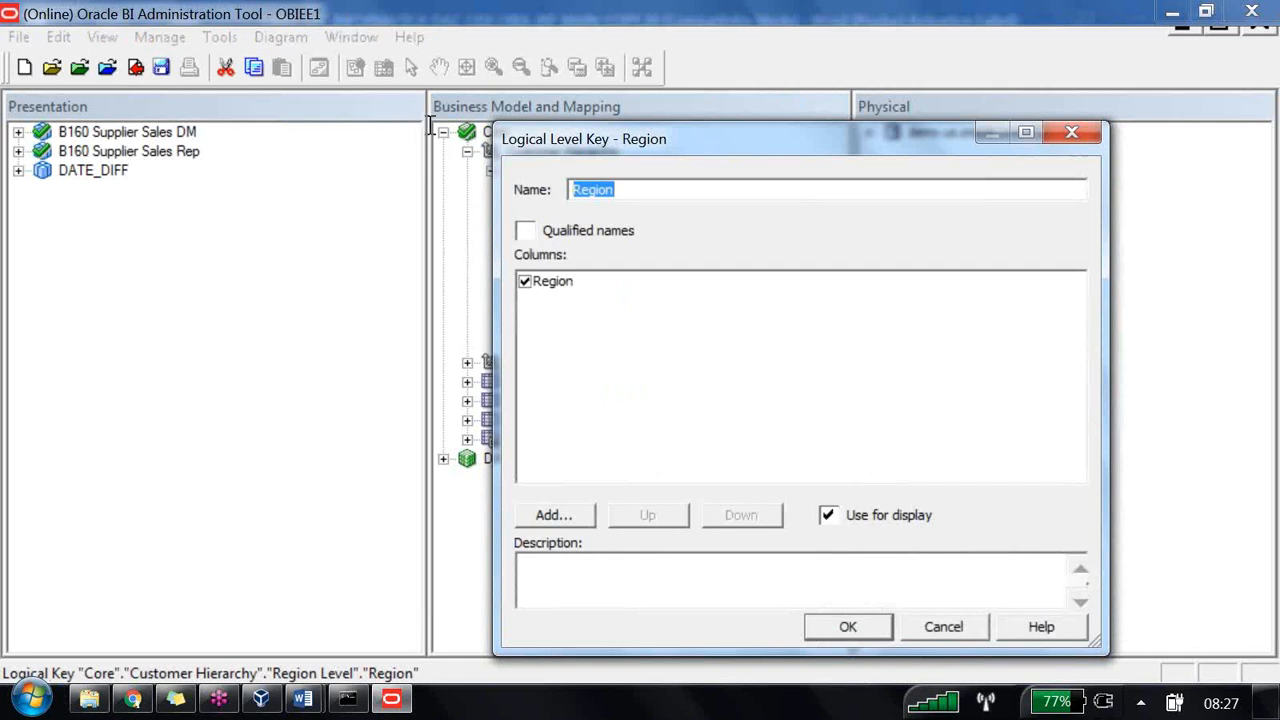
key(End)
text(_key_)
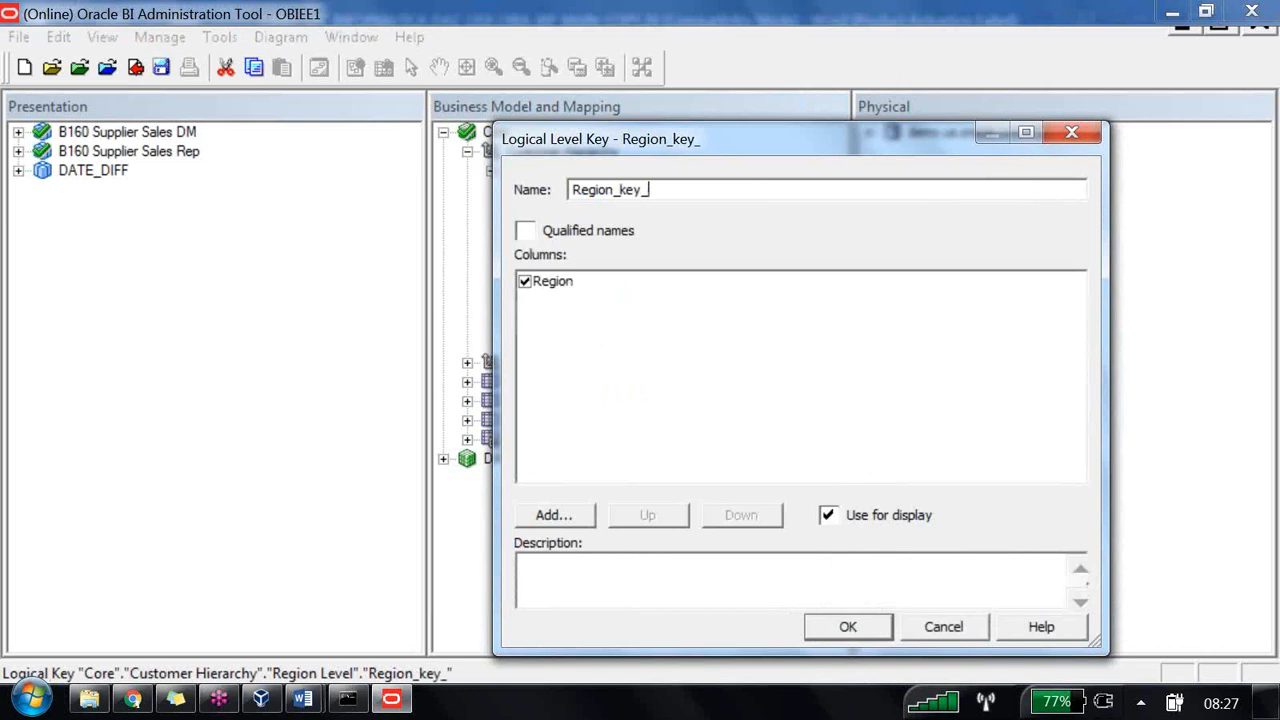
text(displa)
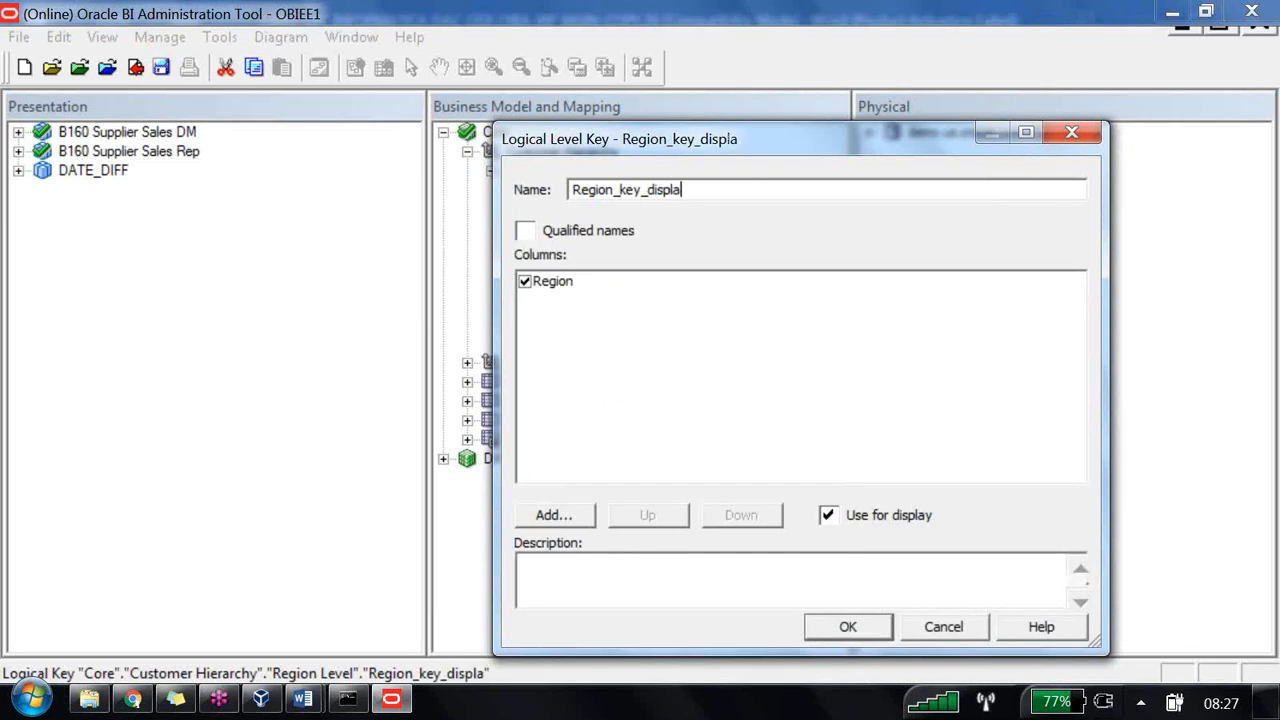
text(y)
key(Return)
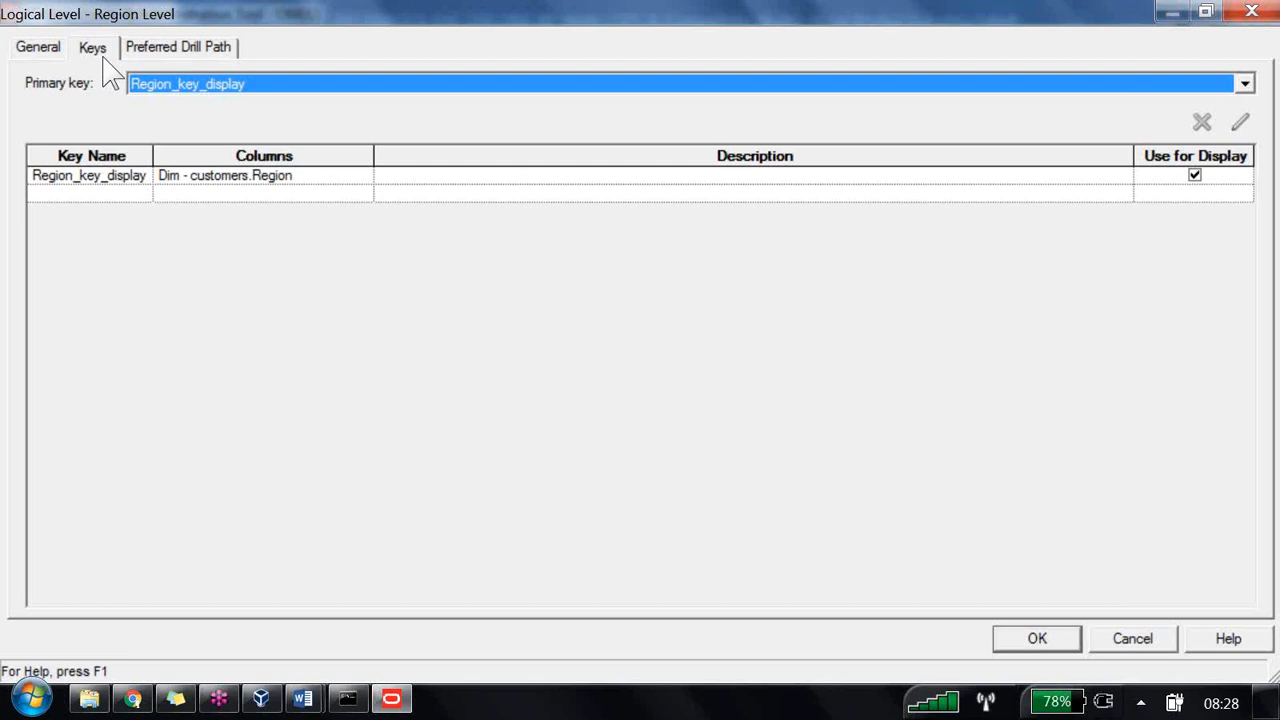
key(Return)
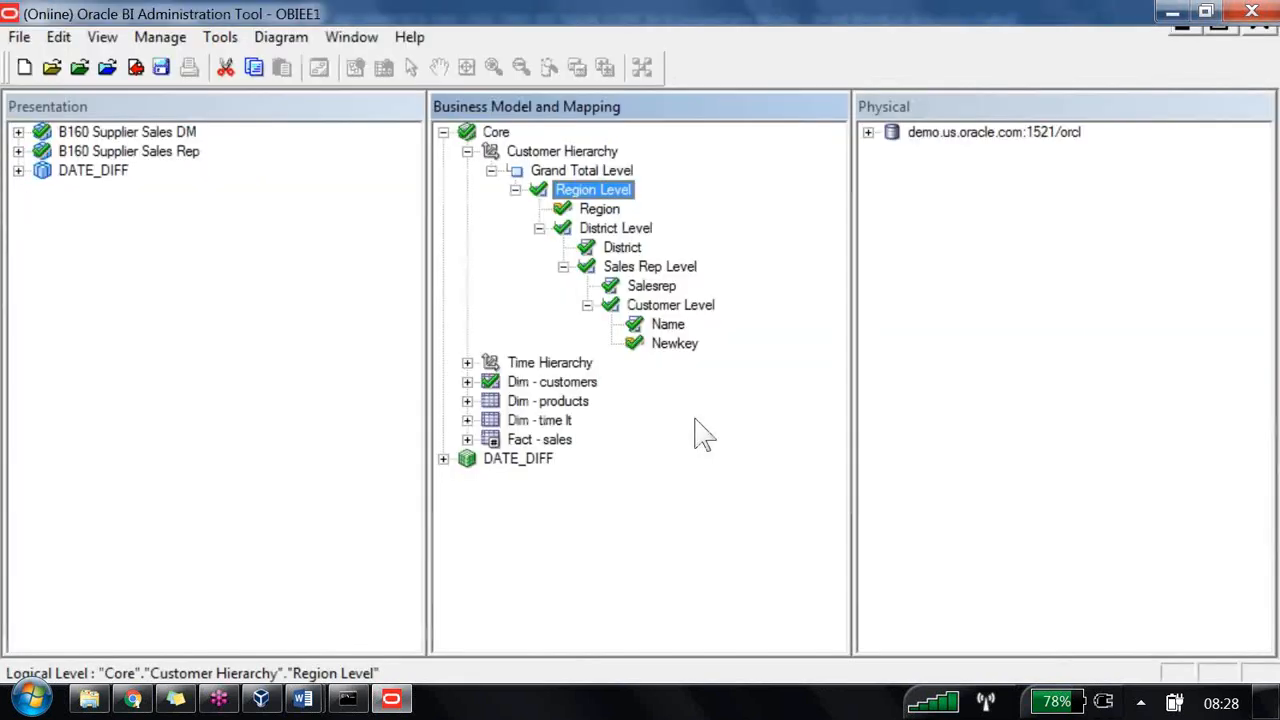
key(Down)
key(Down)
key(Down)
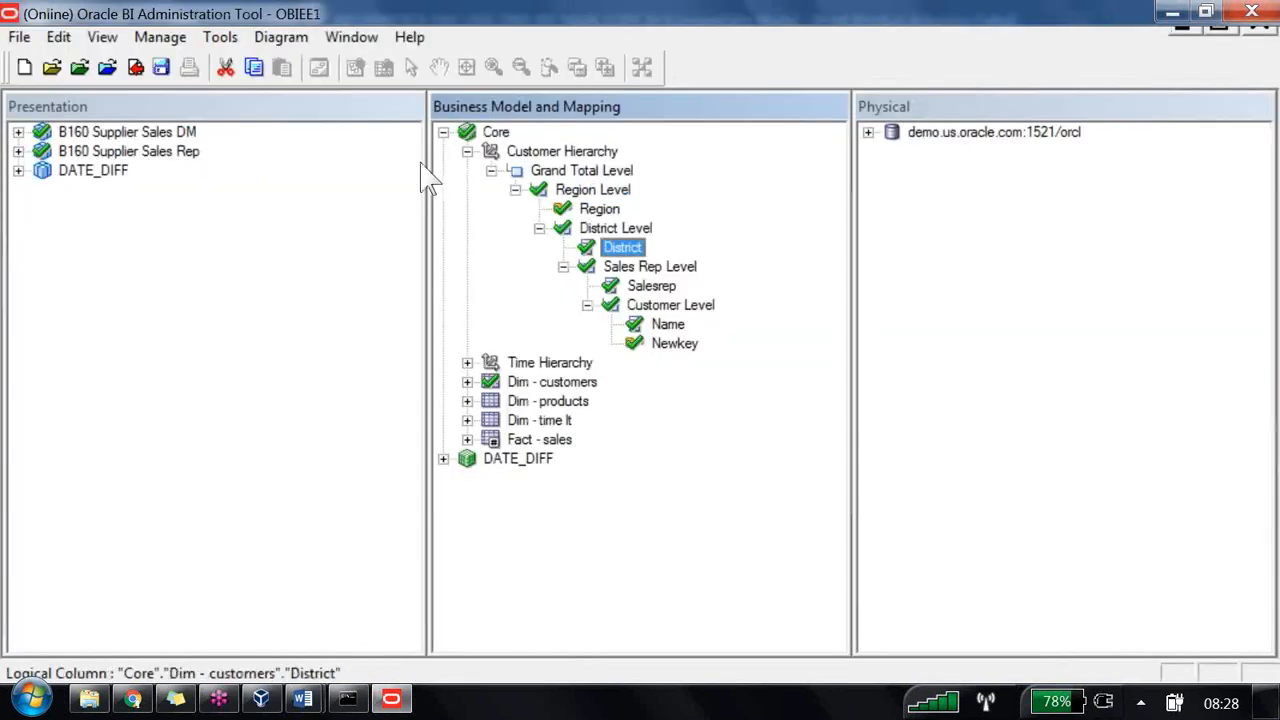
right_click(631, 247)
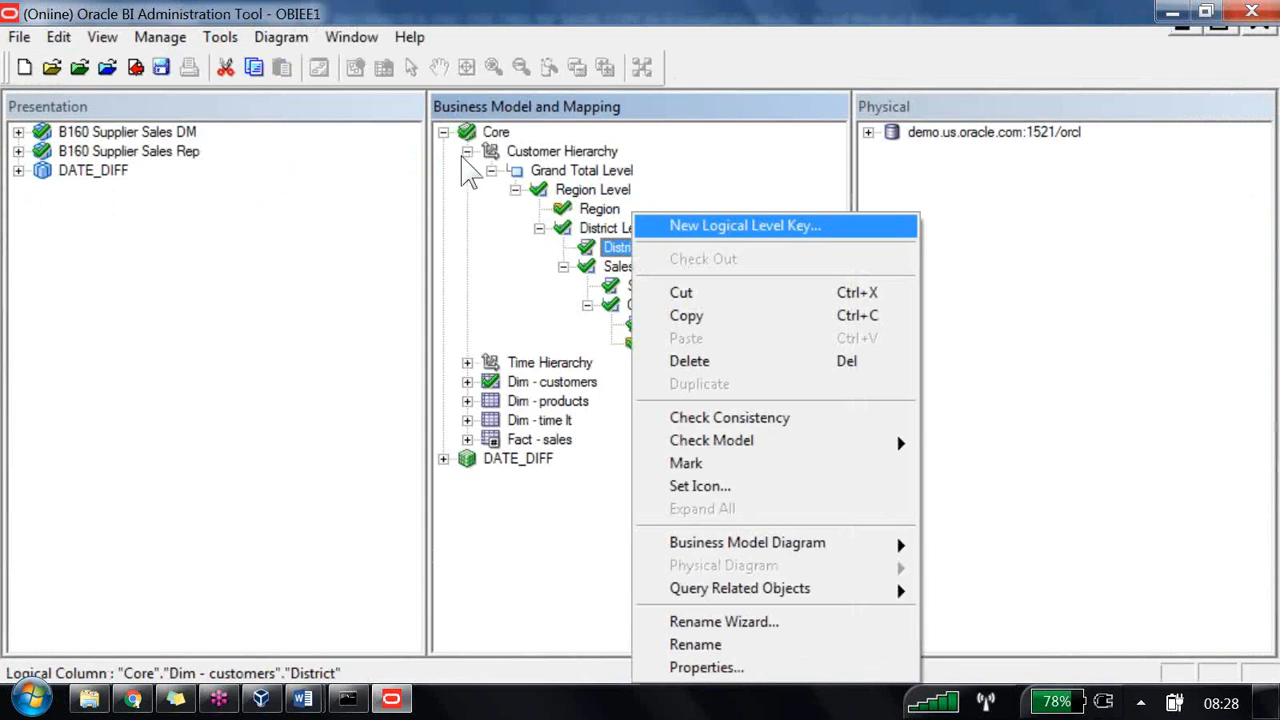
click(480, 261)
- Add a key named District_key_Display to District Level using the Dim - customers.District column and enable it for display
double_click(616, 229)
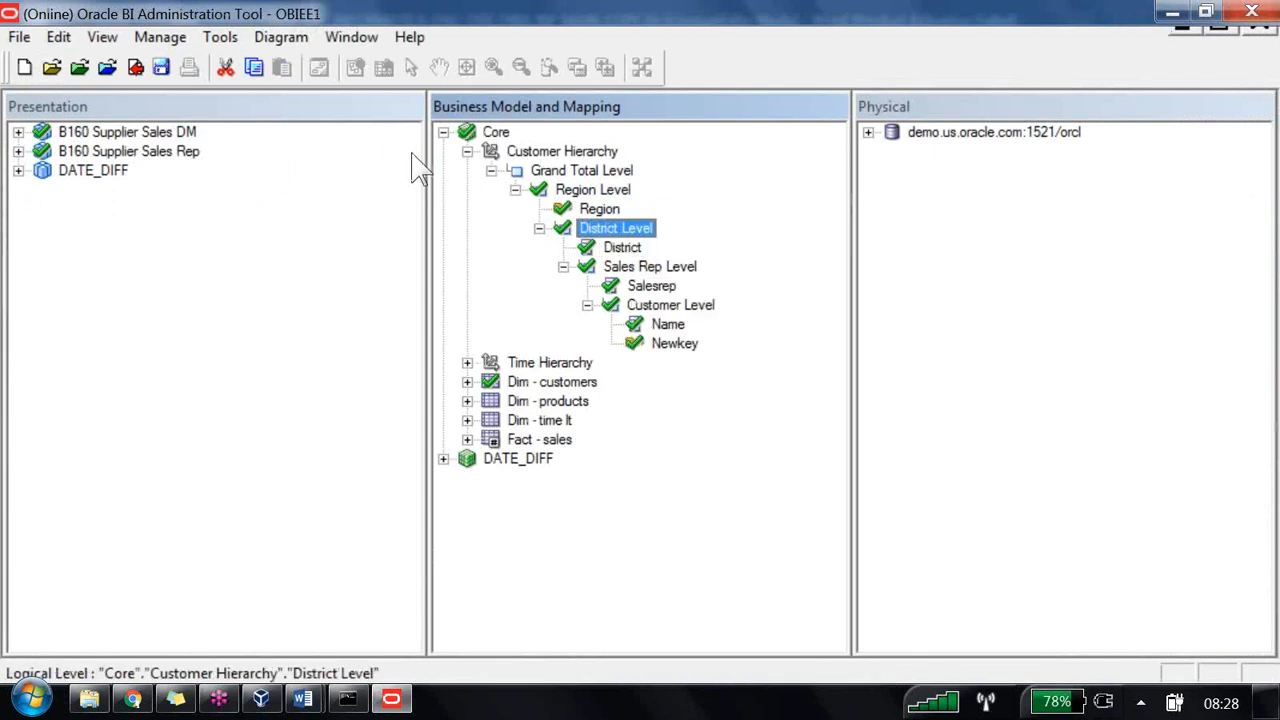
click(95, 176)
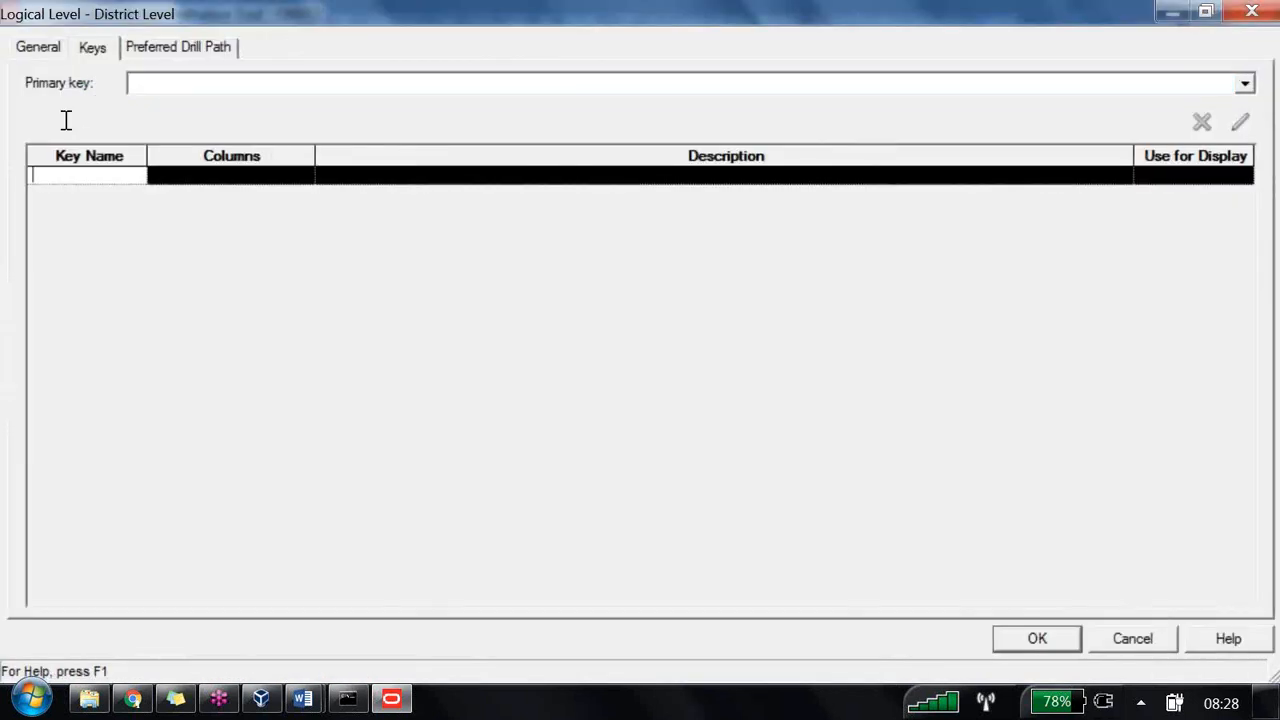
text(District_key_Display)
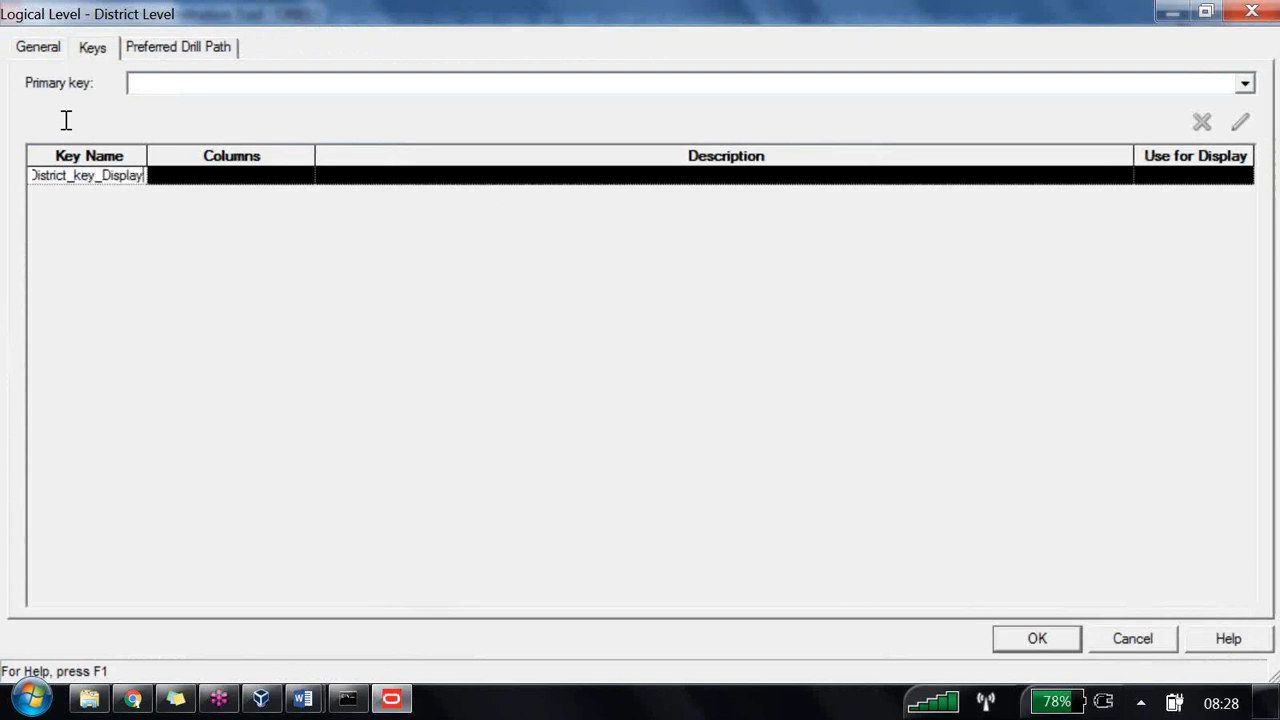
key(Tab)
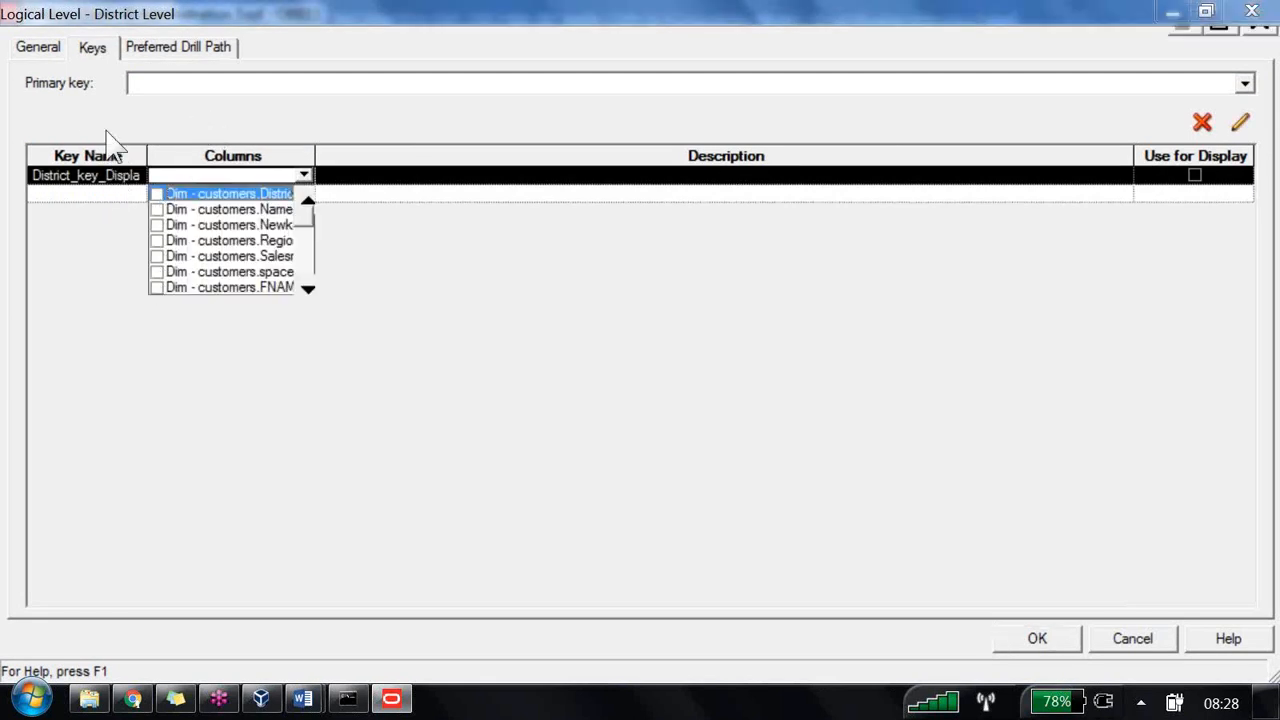
click(156, 194)
click(258, 180)
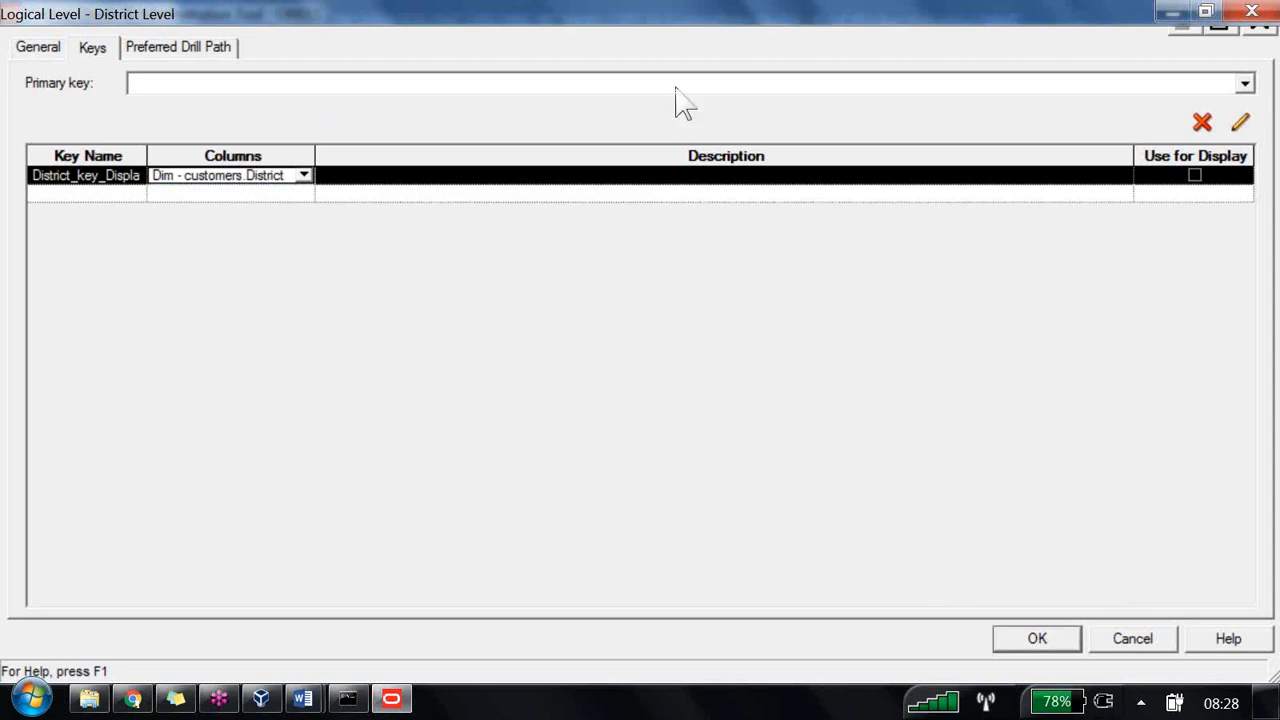
click(1194, 175)
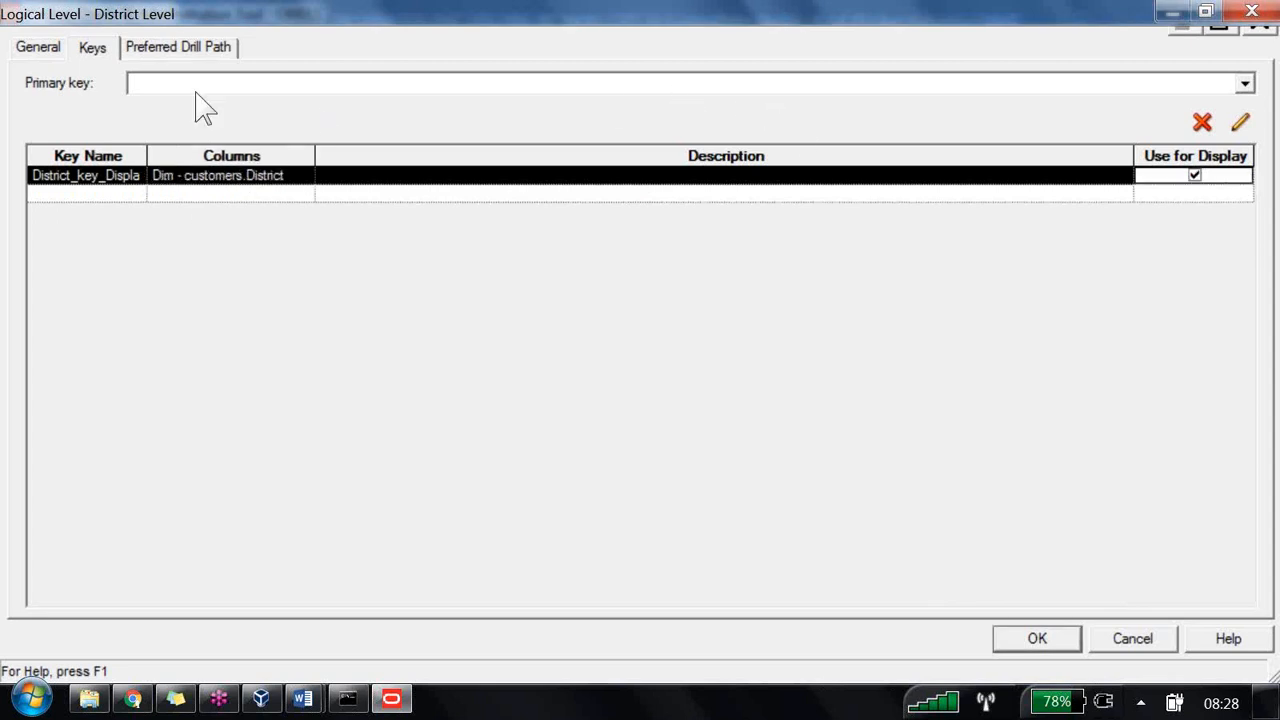
- Set District_key_Display as the primary key of District Level and accept the level's properties
click(163, 84)
click(185, 106)
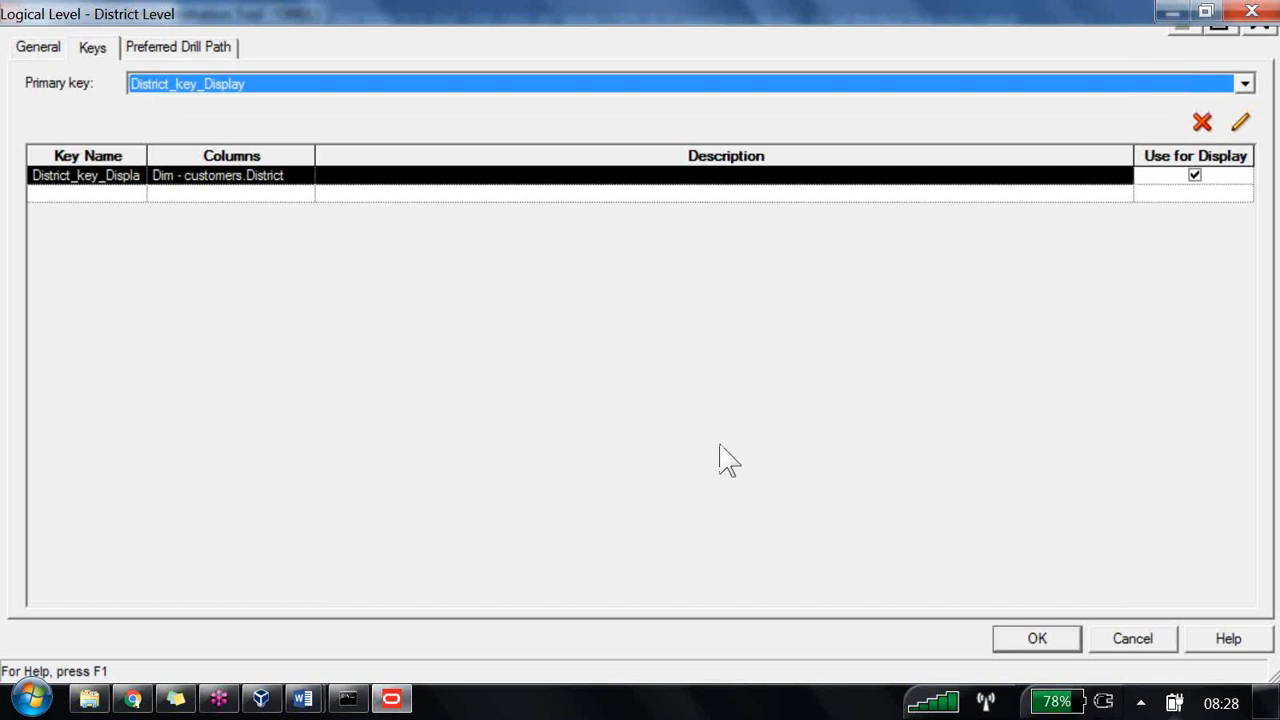
key(Return)
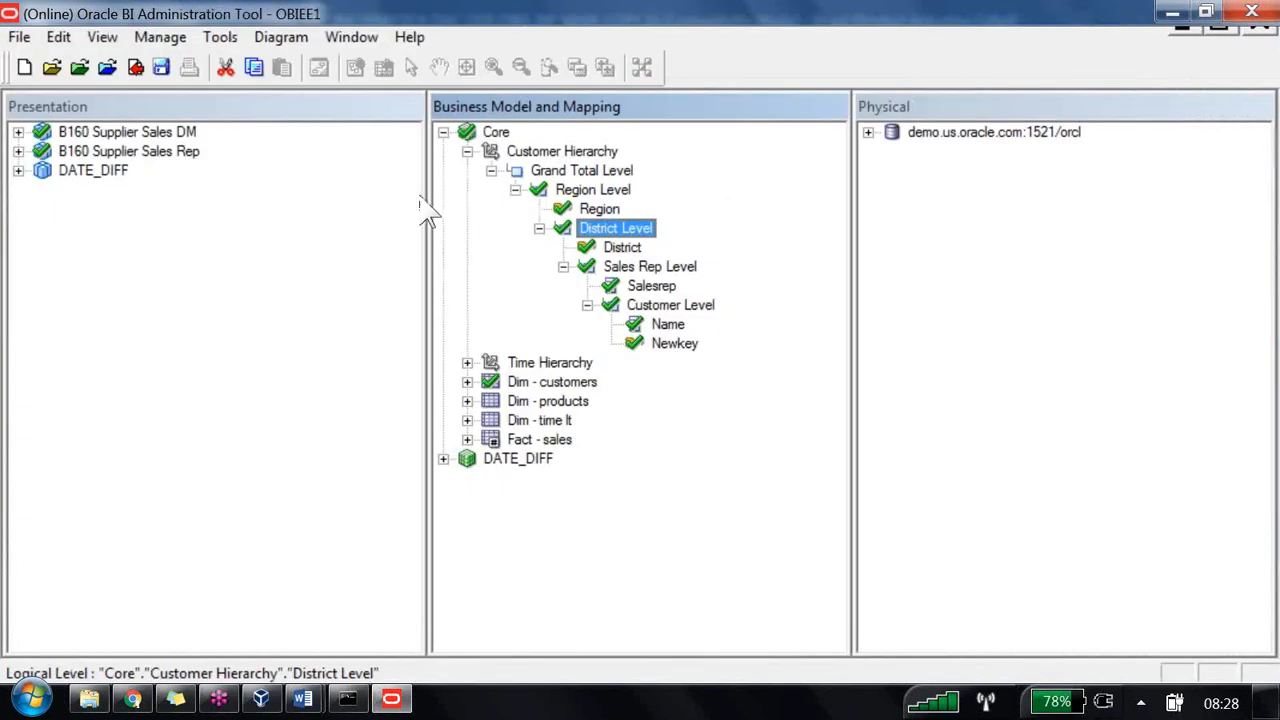
- Add a logical key named SalesRep_key_display to Sales Rep Level
key(Down)
key(Down)
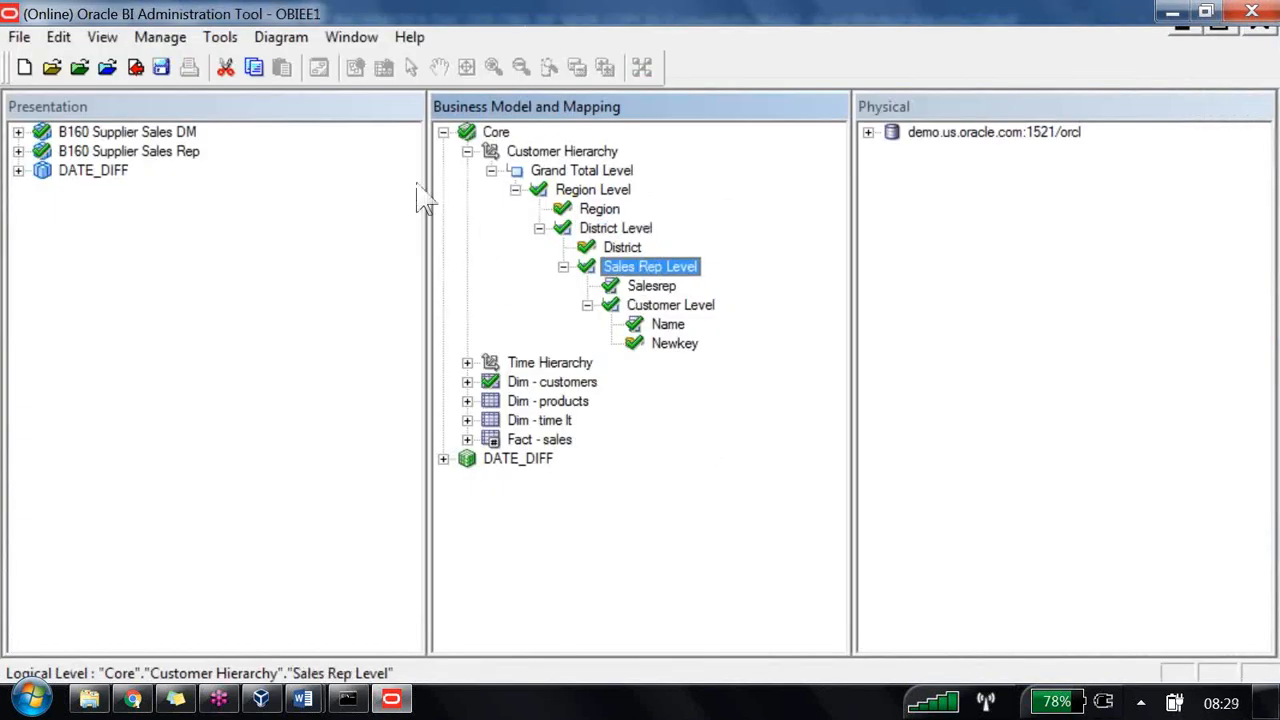
key(Return)
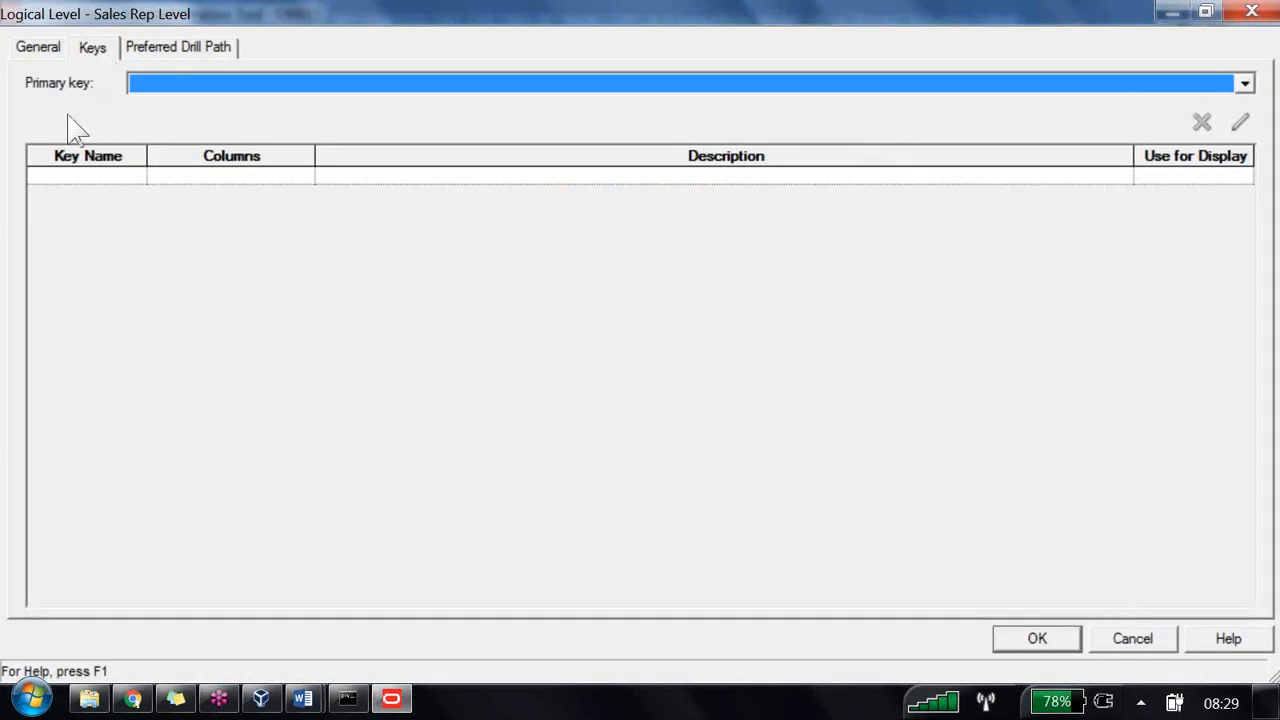
key(Tab)
text(Sales)
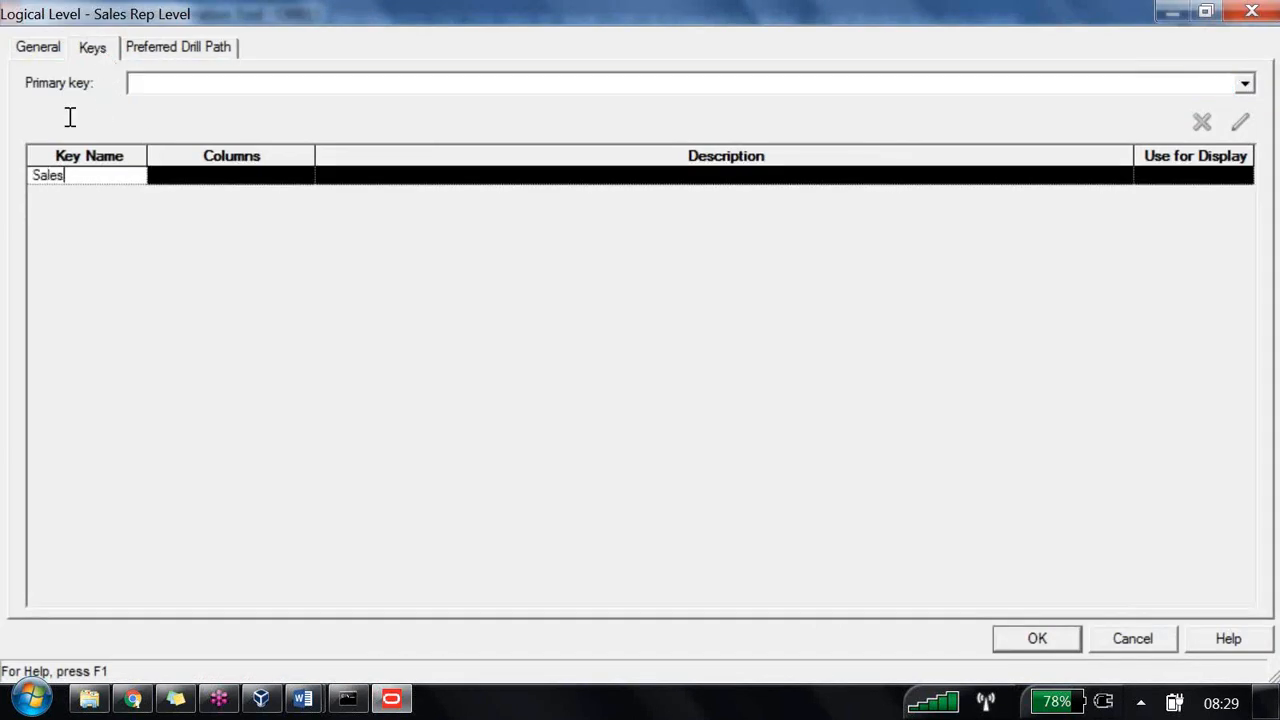
text(Rep_key_display)
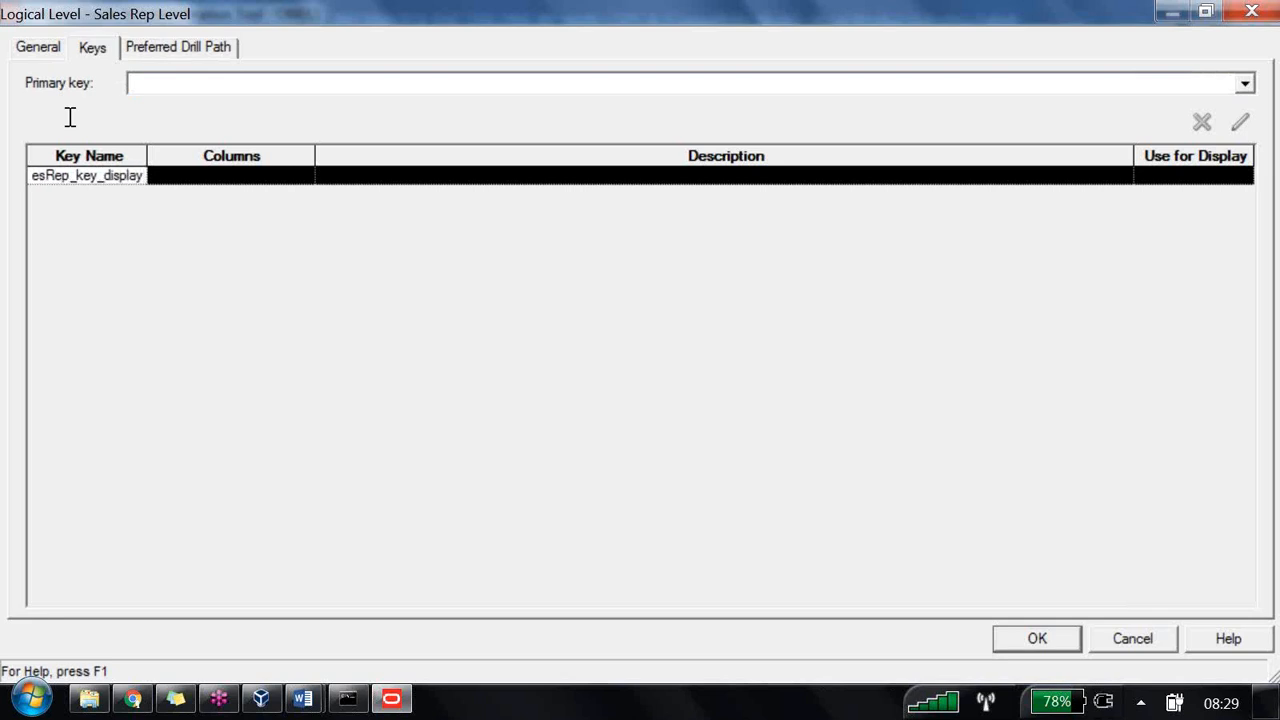
key(Return)
- Assign the Dim - customers.Salesrep column to the SalesRep_key_display key and enable the key for display
key(Tab)
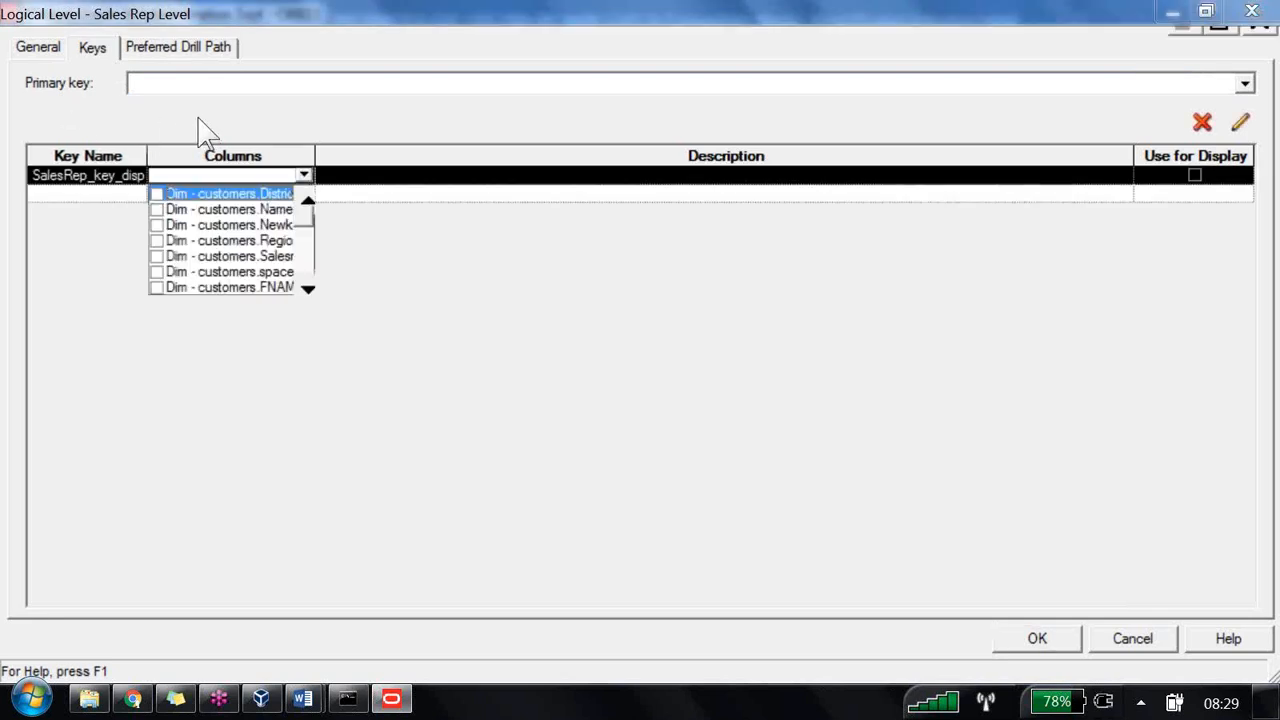
key(Down)
key(Down)
key(Down)
key(Down)
key(space)
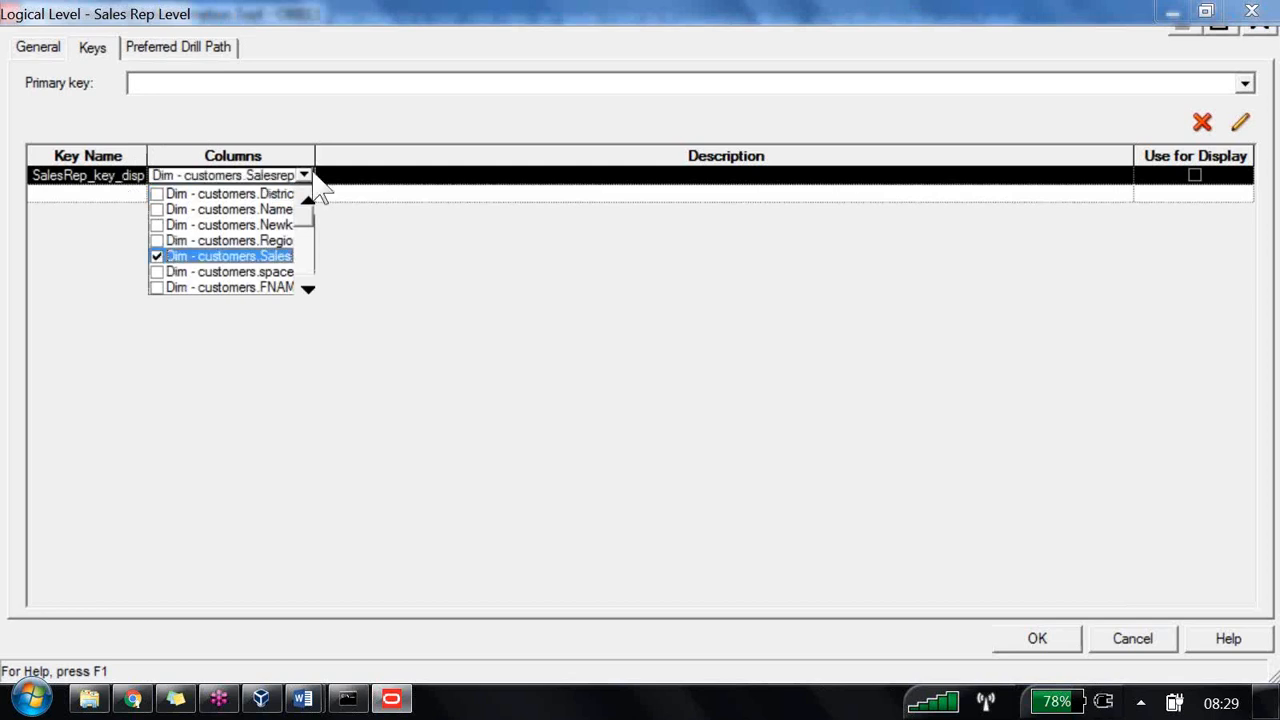
click(320, 189)
key(Tab)
key(Tab)
key(space)
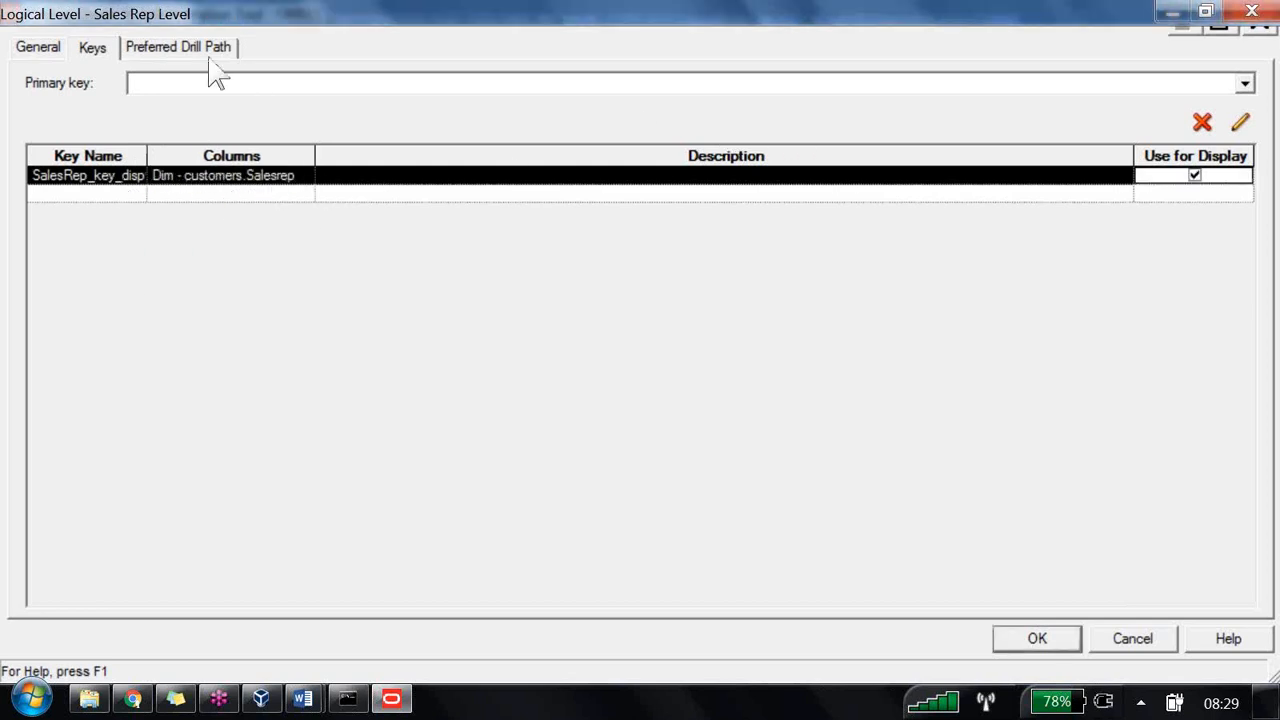
- Set SalesRep_key_display as the primary key of Sales Rep Level and accept the level's properties
click(150, 82)
key(Down)
key(Return)
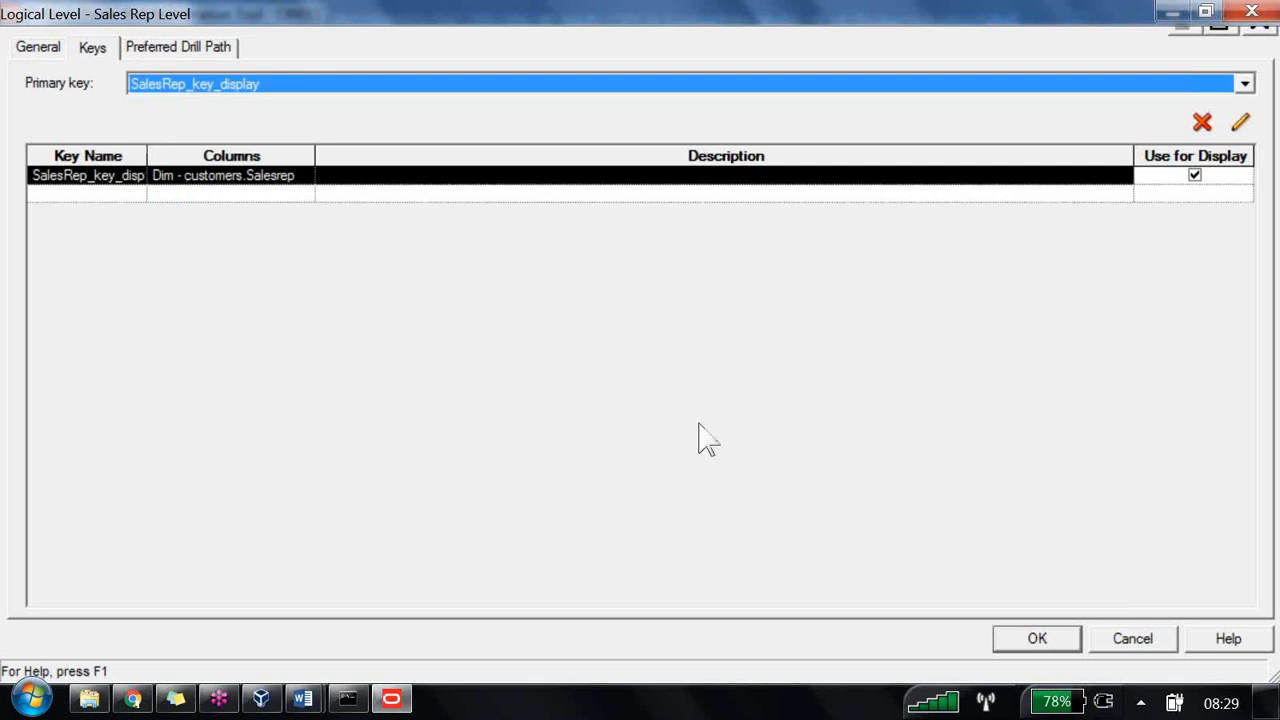
key(Return)
- Open the properties of Customer Level in the Customer Hierarchy
key(Down)
key(Down)
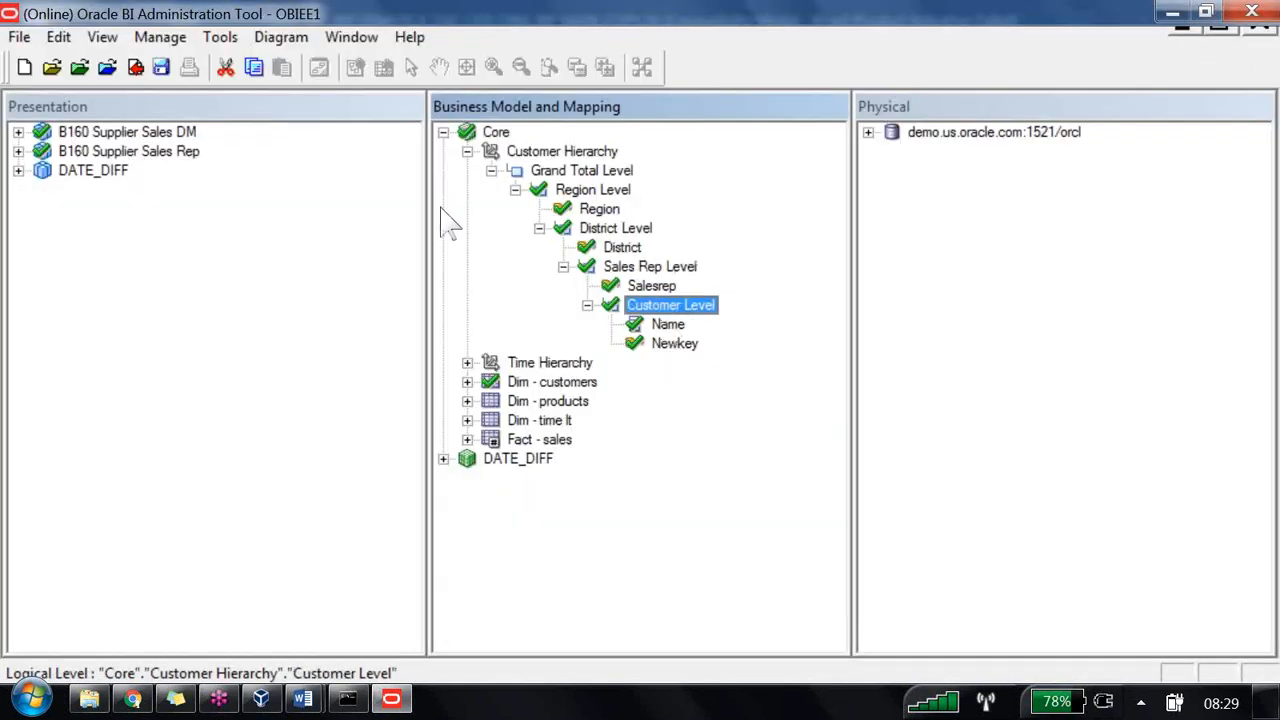
key(Return)
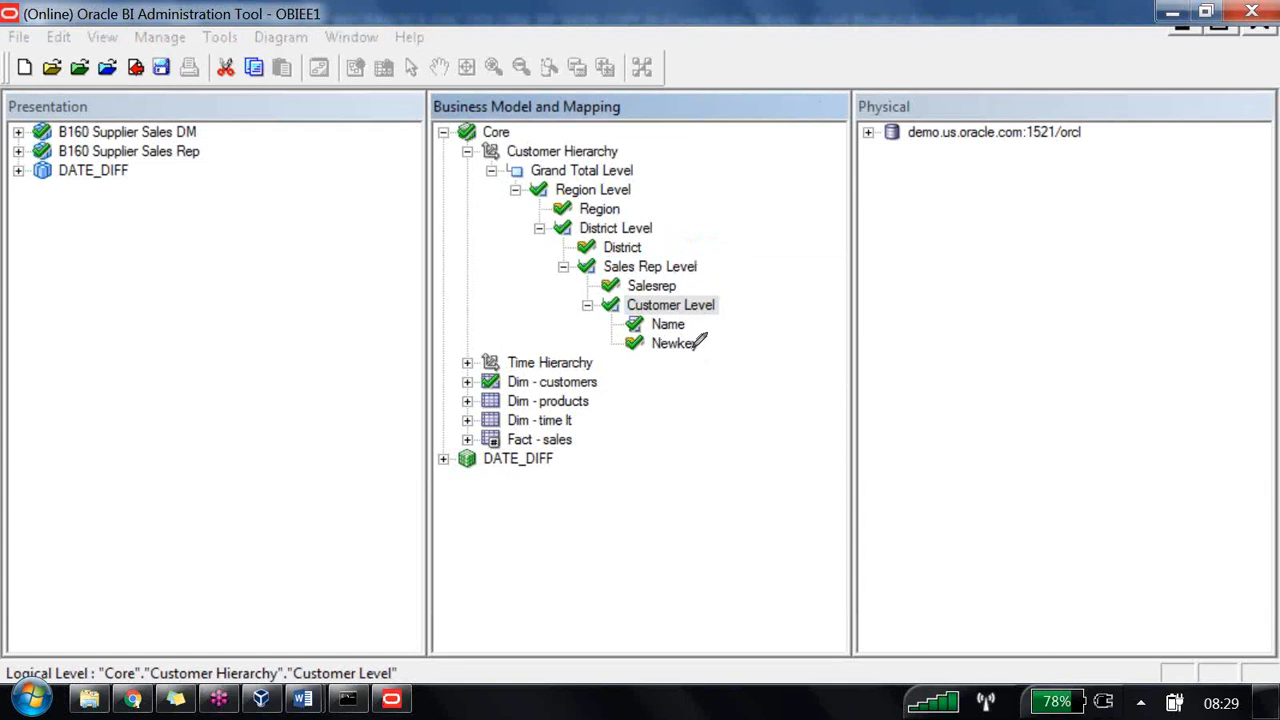
drag(690, 347, 875, 357)
mouse_move(930, 316)
mouse_down()
mouse_move(947, 408)
mouse_move(992, 386)
mouse_up()
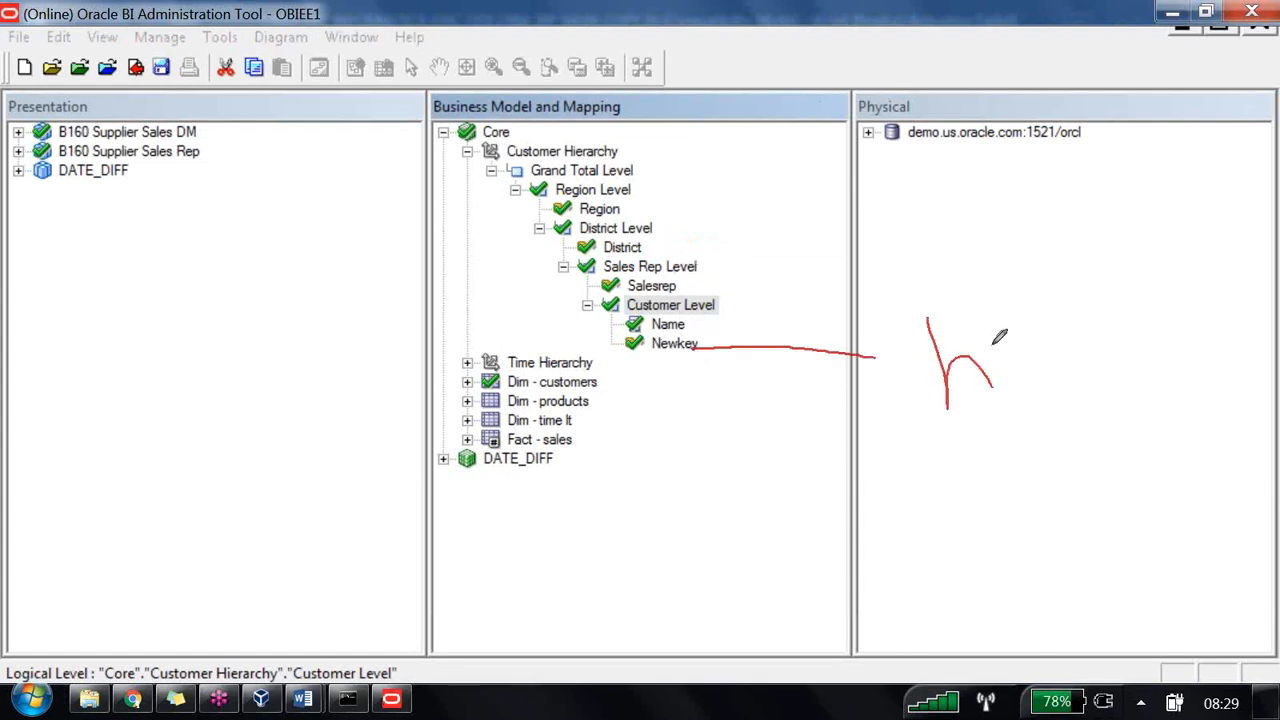
drag(982, 308, 953, 376)
mouse_move(1020, 337)
mouse_down()
mouse_move(1024, 384)
mouse_move(1045, 382)
mouse_up()
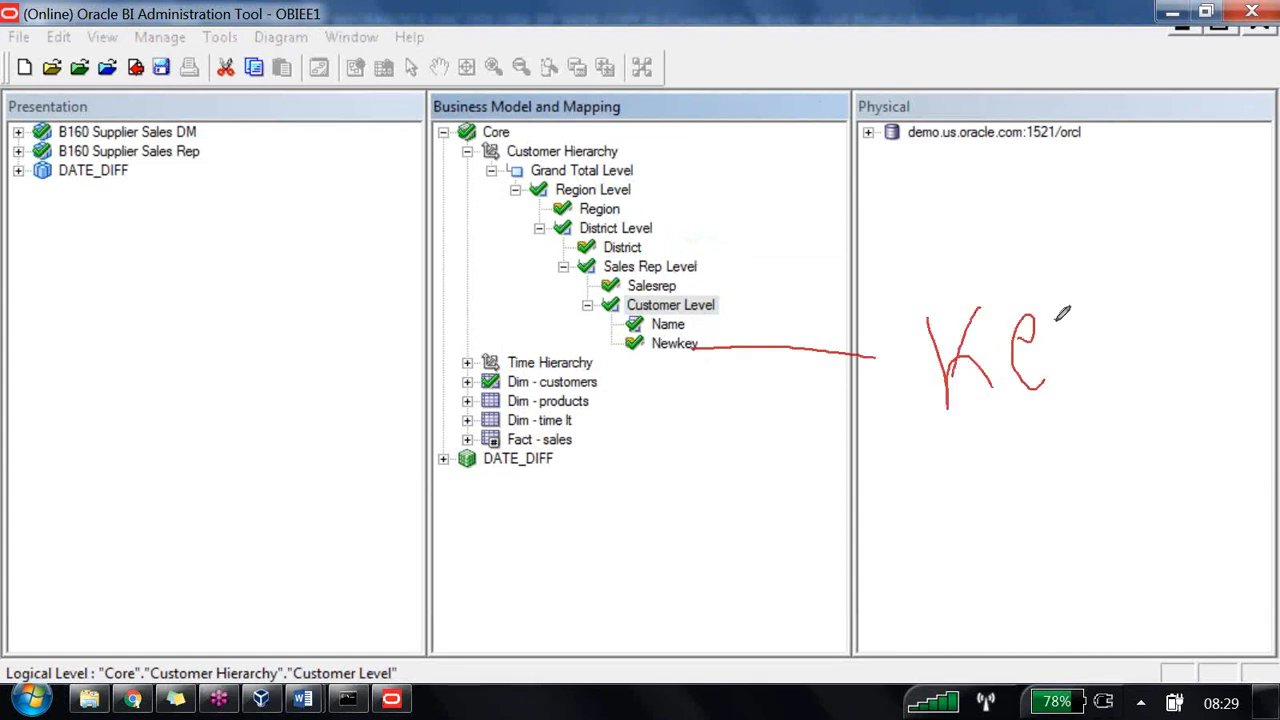
mouse_move(1052, 322)
mouse_down()
mouse_move(1090, 325)
mouse_move(1050, 399)
mouse_up()
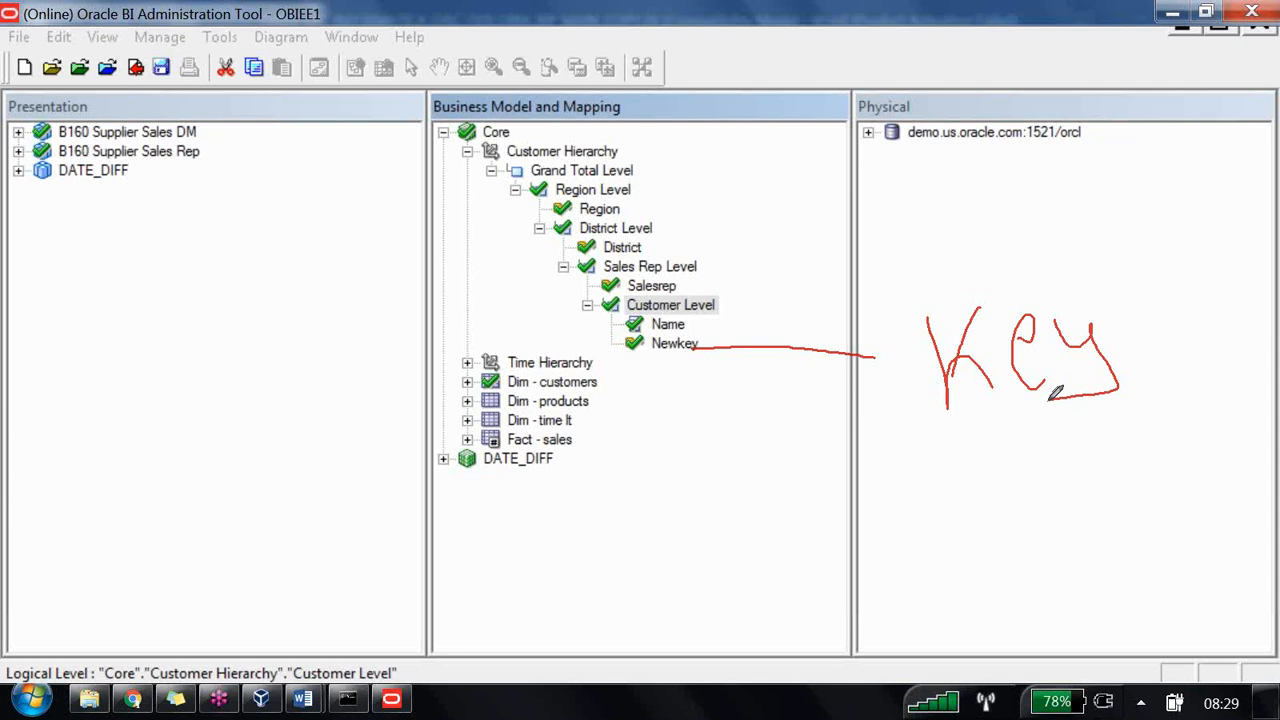
drag(634, 324, 408, 296)
mouse_move(638, 344)
mouse_down()
mouse_move(449, 314)
mouse_move(406, 294)
mouse_up()
drag(222, 284, 245, 343)
mouse_move(228, 294)
mouse_down()
mouse_move(234, 264)
mouse_move(236, 338)
mouse_up()
drag(279, 241, 312, 298)
mouse_move(351, 213)
mouse_down()
mouse_move(338, 282)
mouse_move(387, 274)
mouse_up()
drag(346, 186, 378, 233)
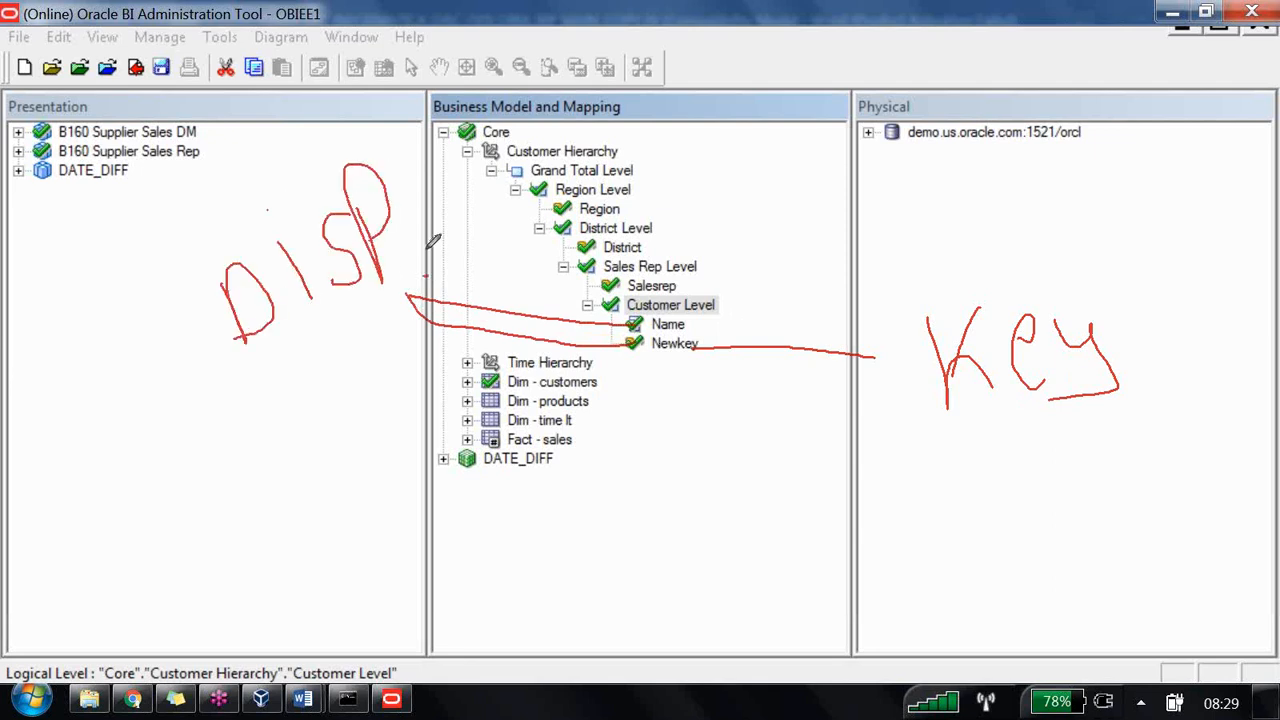
drag(390, 148, 428, 274)
mouse_move(468, 172)
mouse_down()
mouse_move(450, 218)
mouse_move(490, 230)
mouse_up()
drag(482, 140, 537, 259)
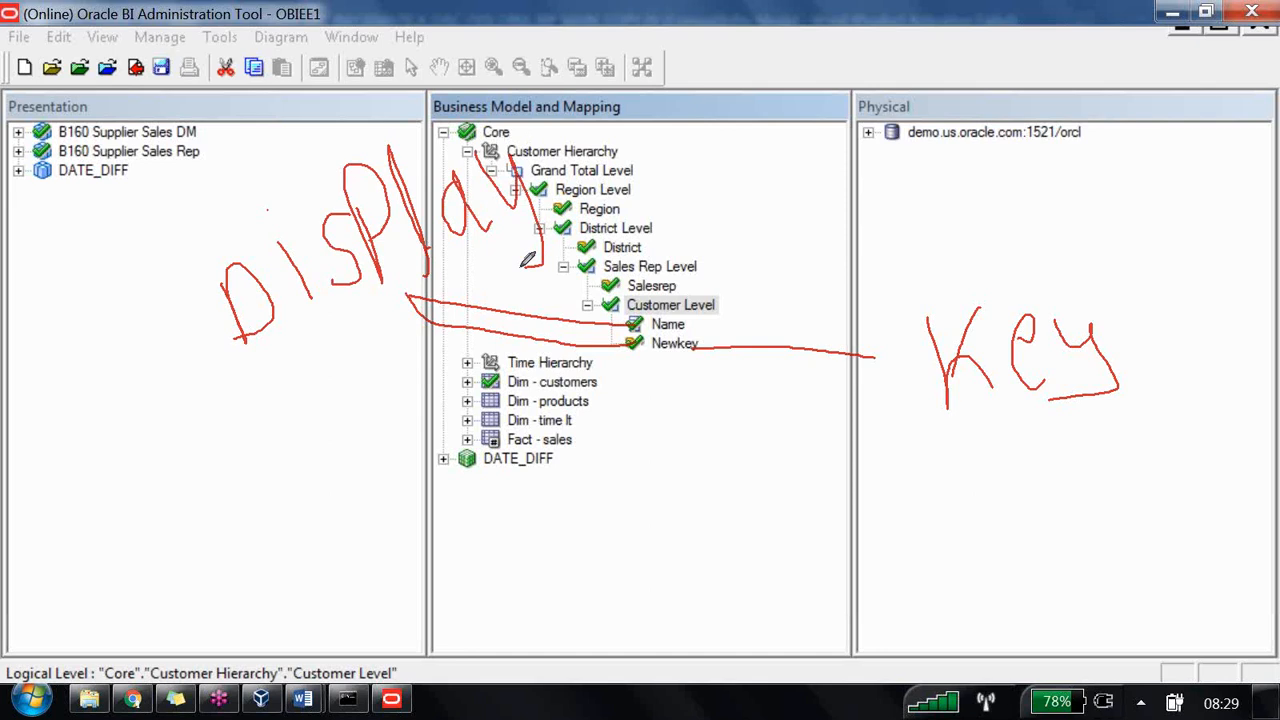
- Set Customer Level's number of elements to 1 and turn off Use for Display on its Dim - customers Detail_Key
key(Escape)
double_click(449, 203)
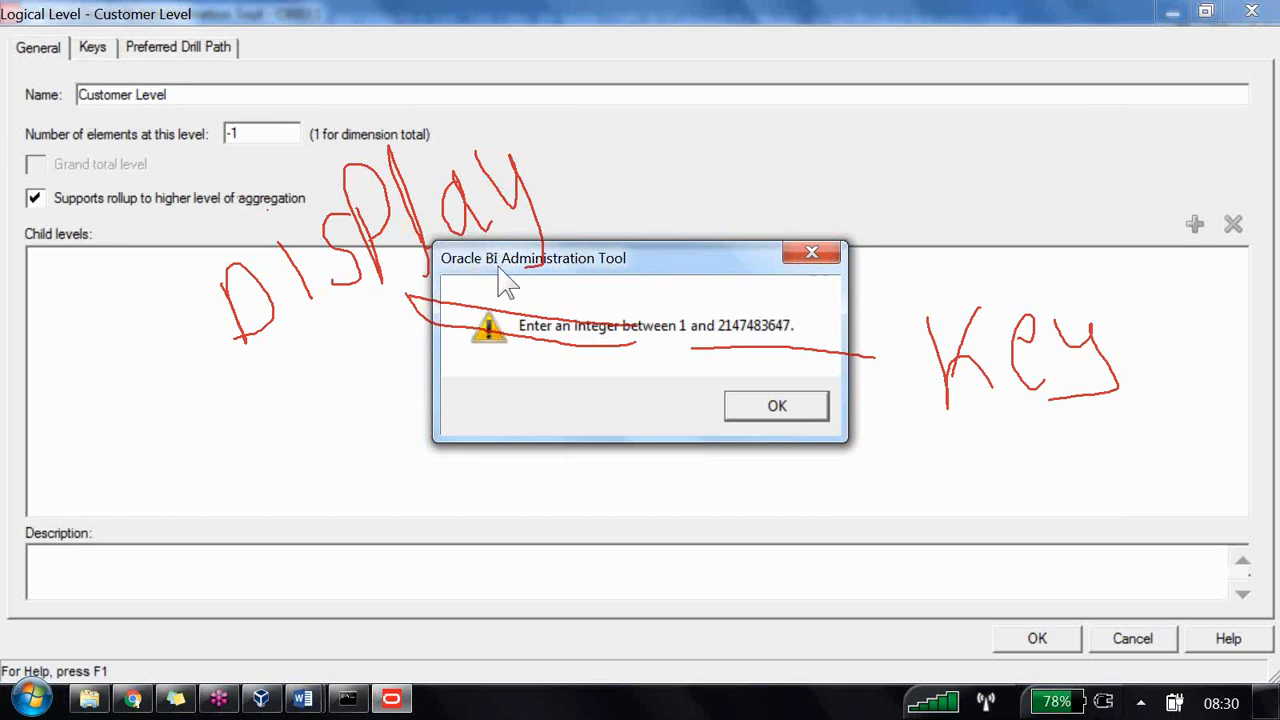
key(Return)
text(1)
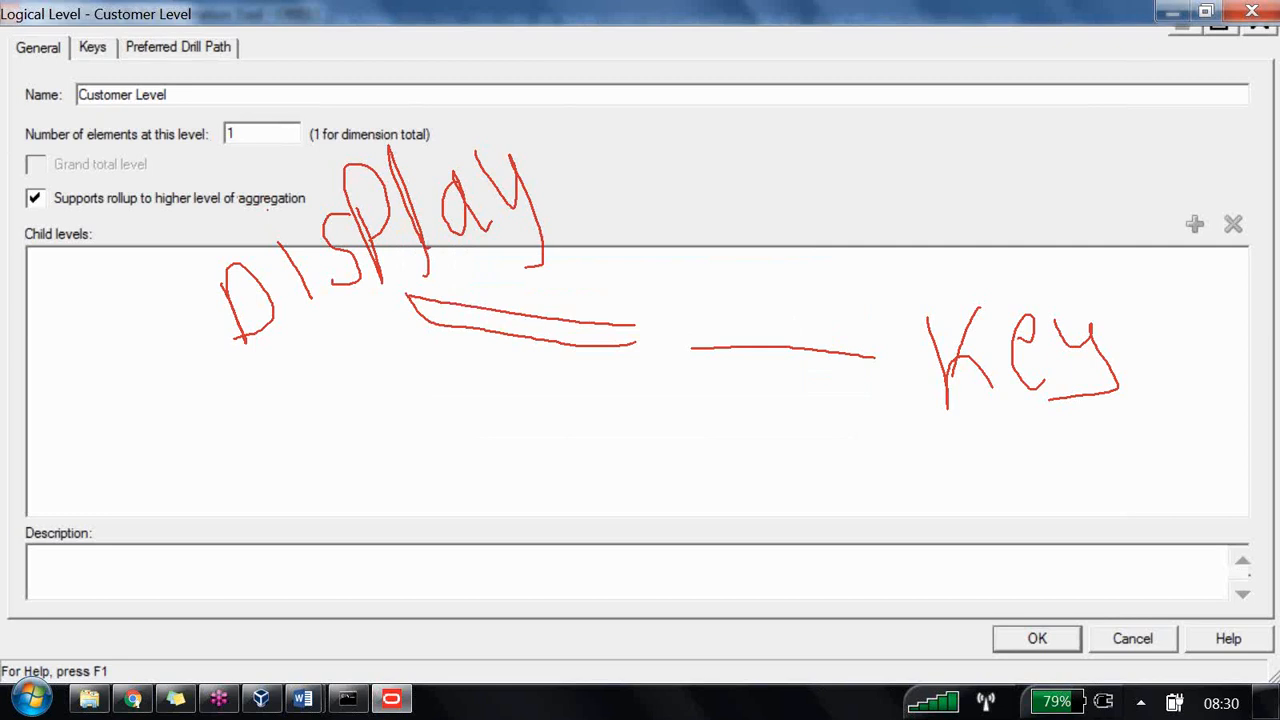
click(82, 49)
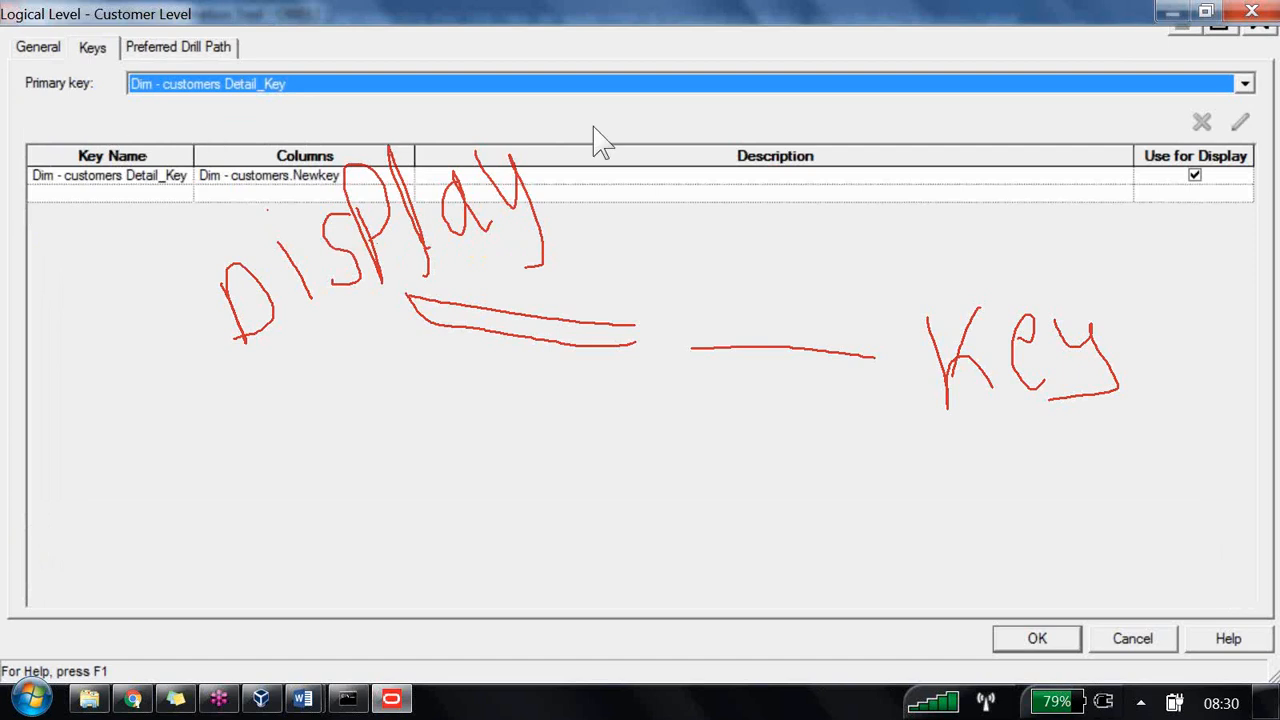
click(1195, 175)
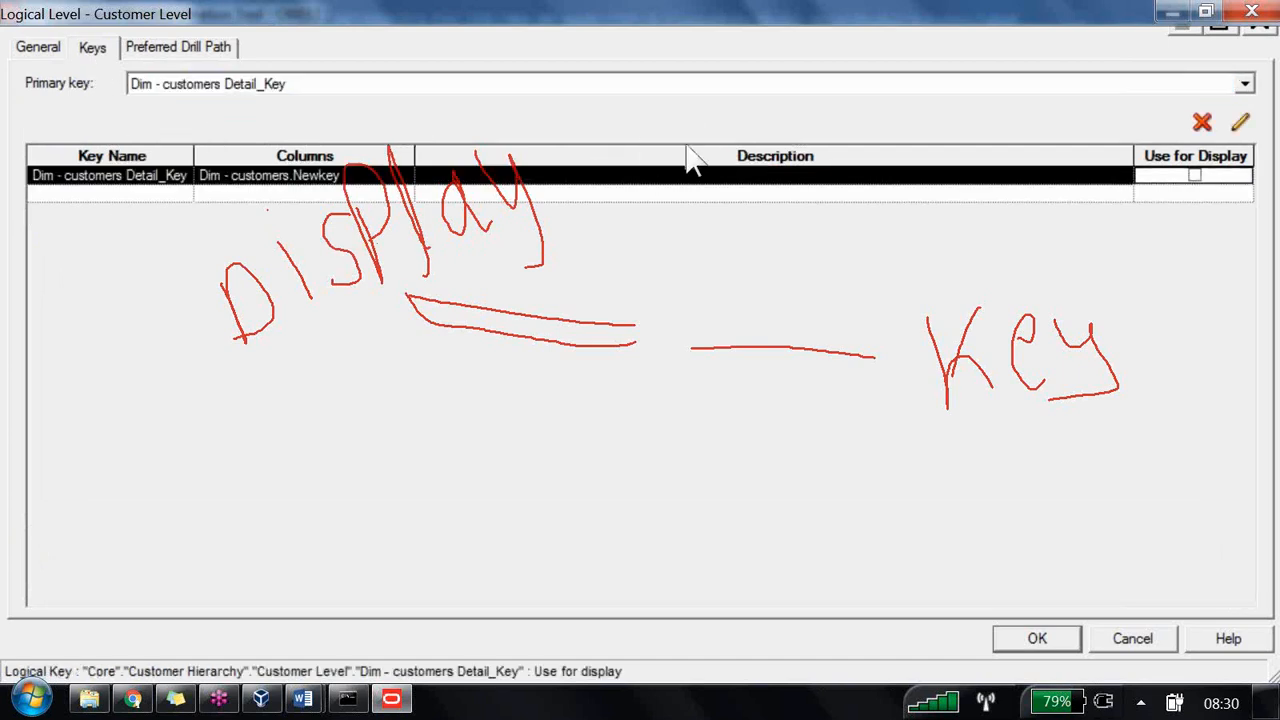
- Add a key named Cust_key_name_display using the Dim - customers.Name and Dim - customers.Newkey columns, and enable it for display
key(Down)
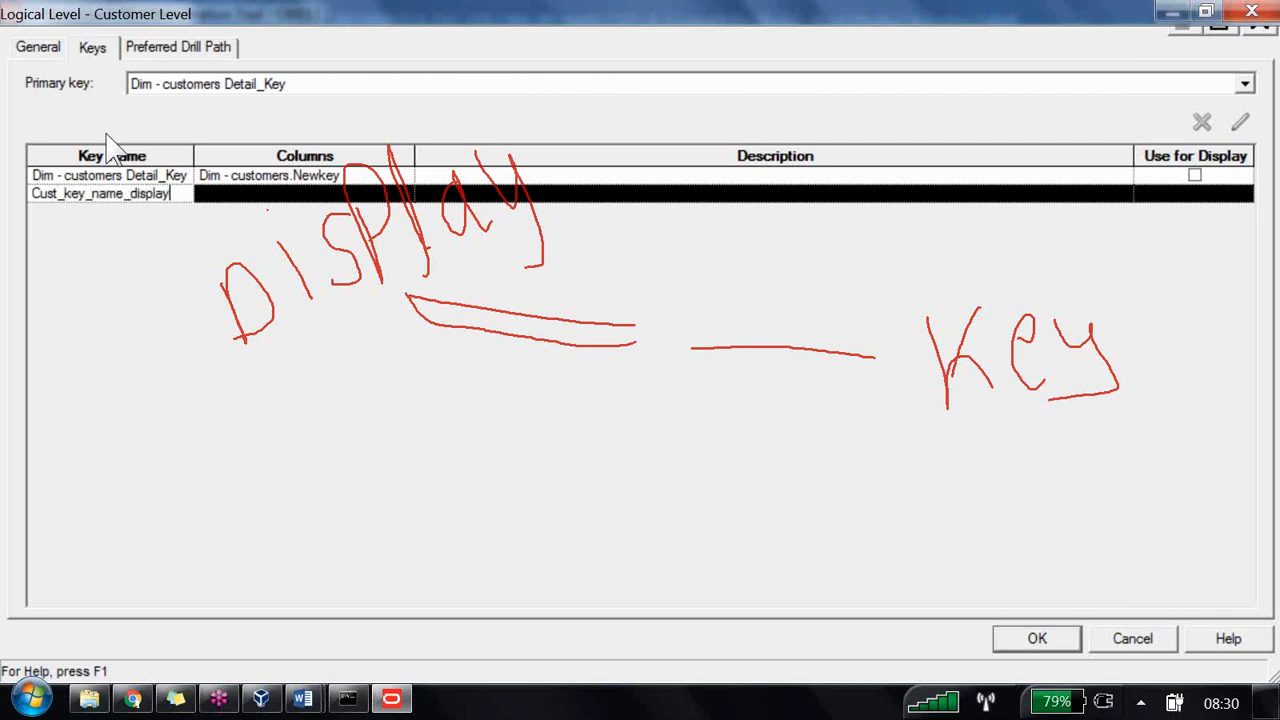
click(205, 193)
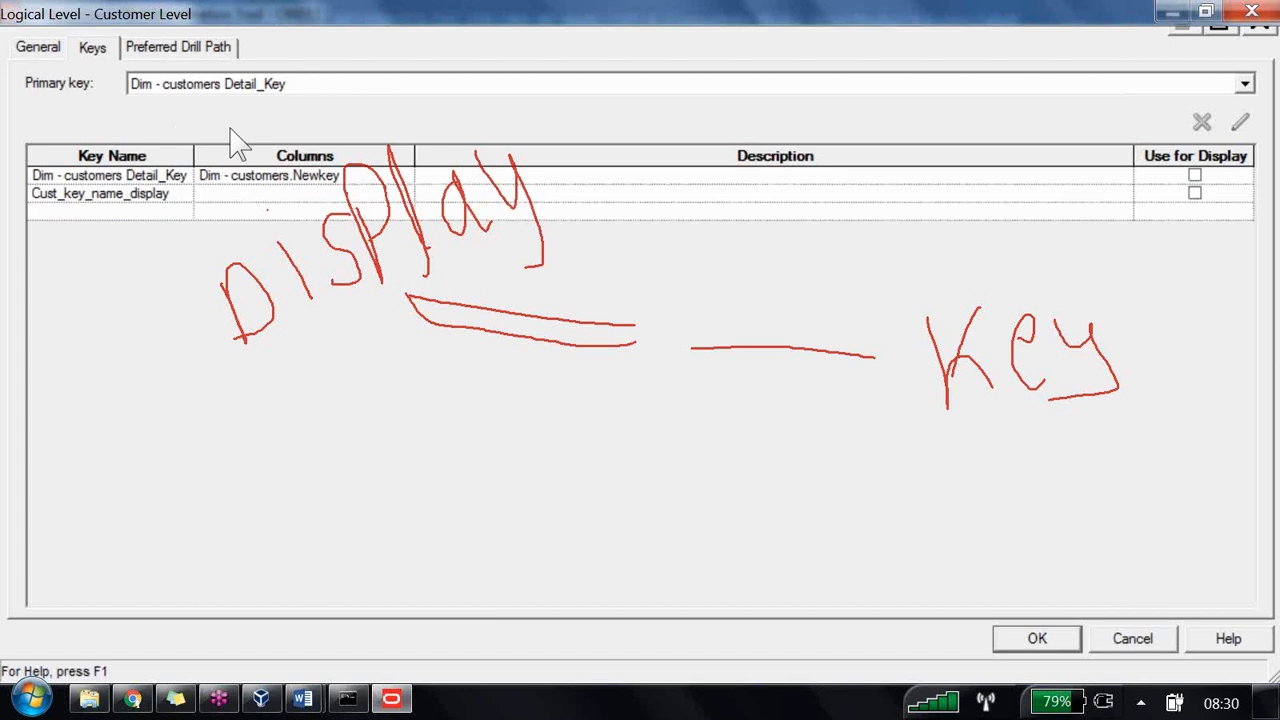
click(265, 193)
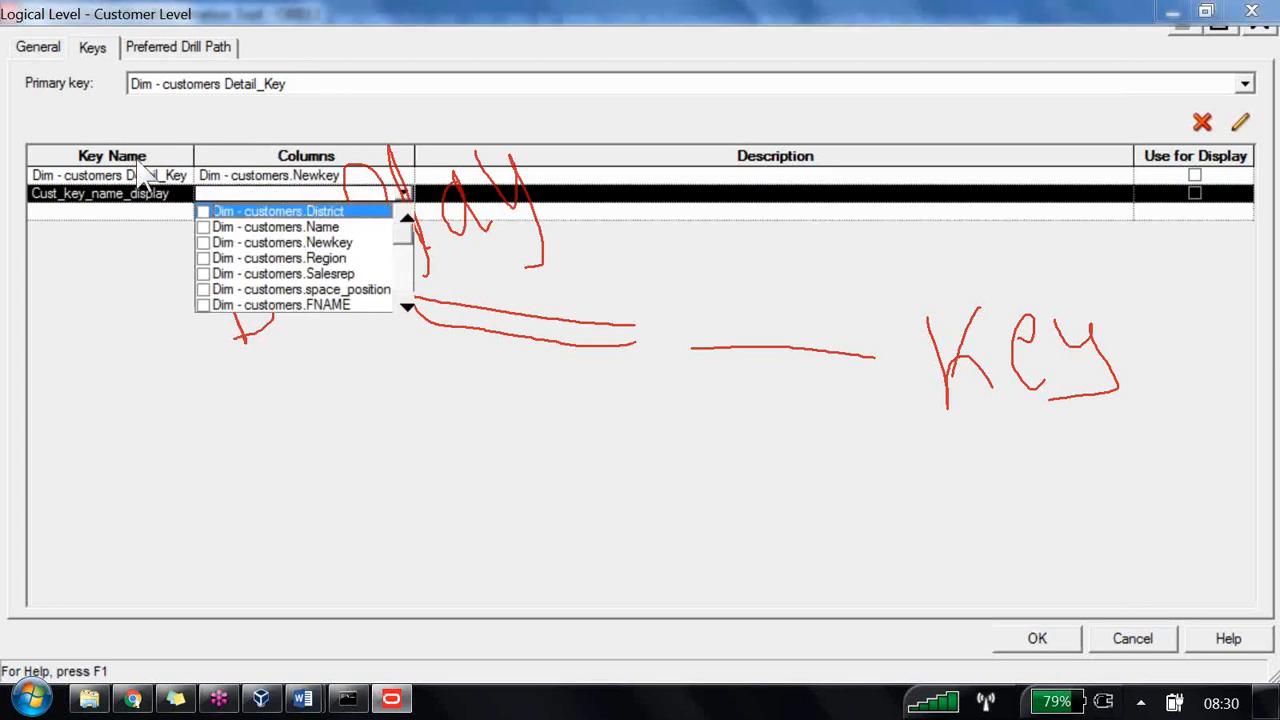
click(204, 243)
click(203, 227)
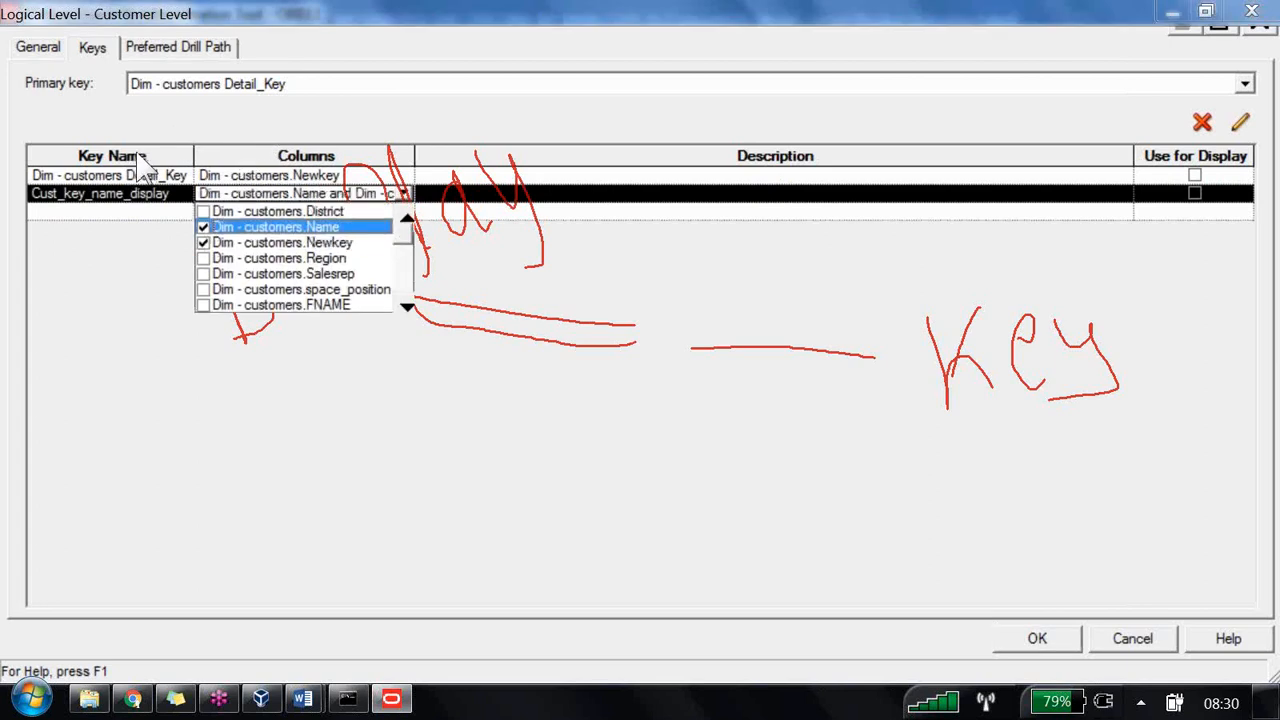
click(805, 145)
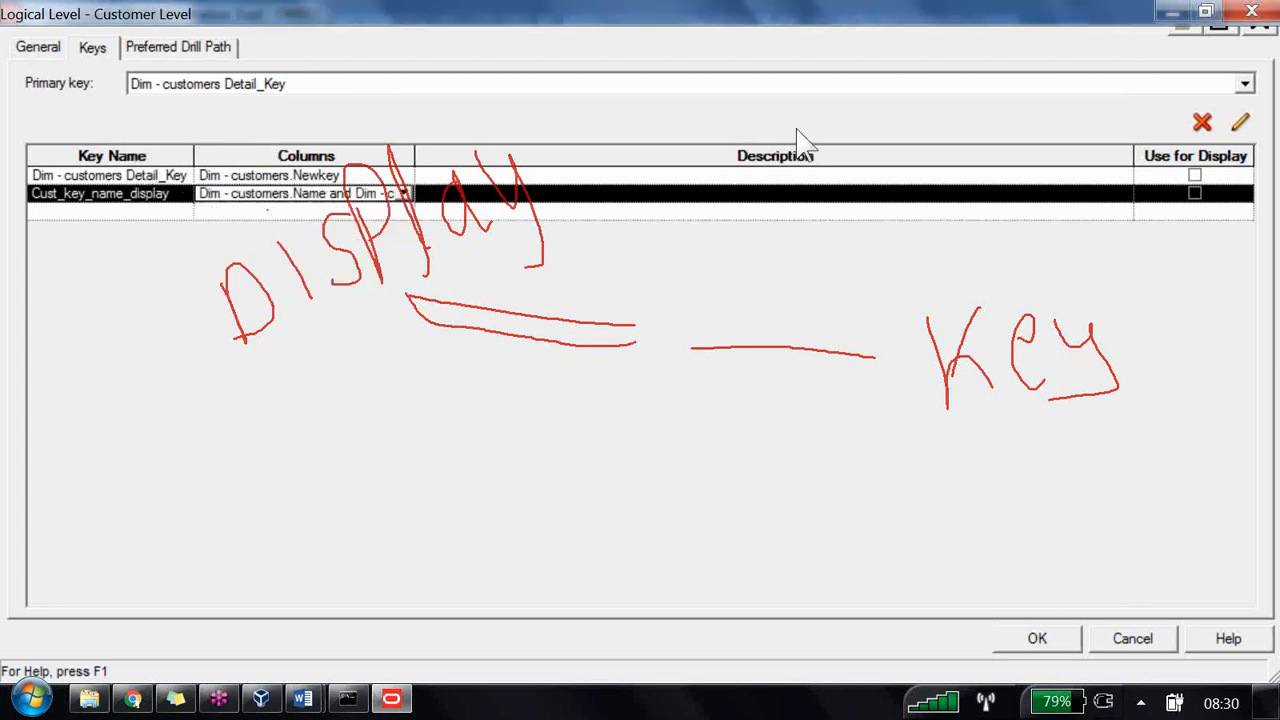
key(space)
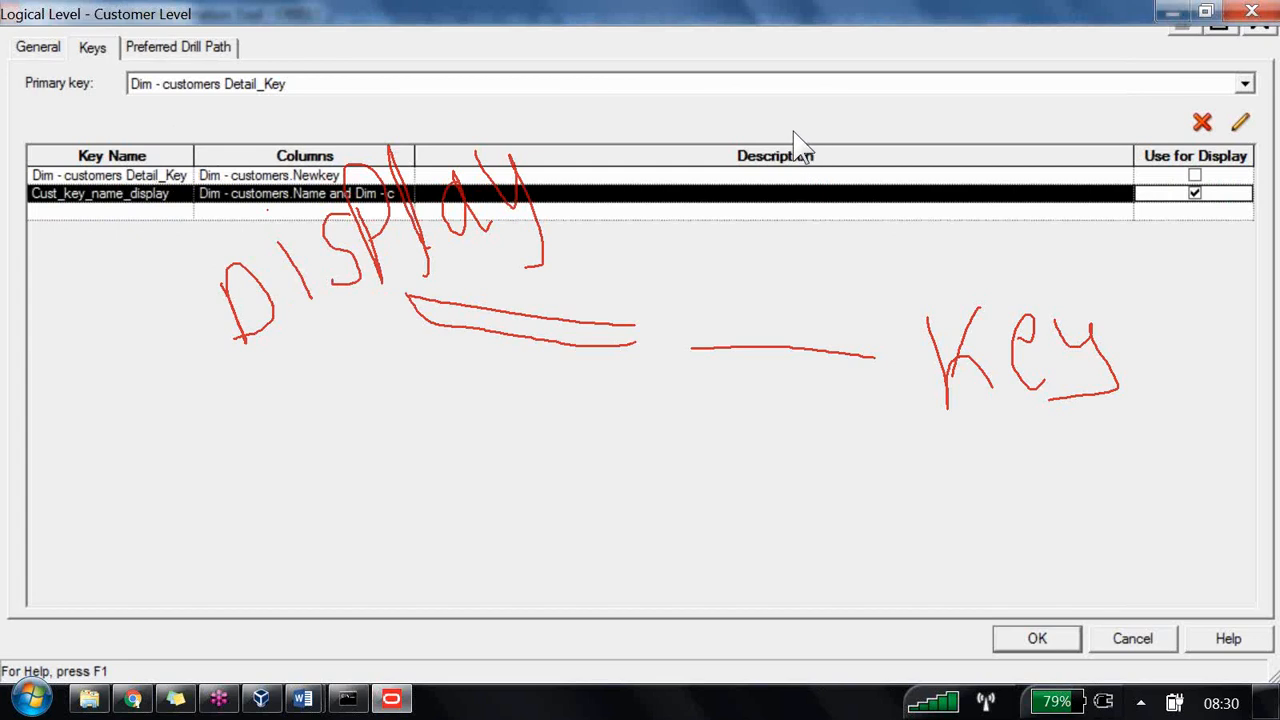
- Resize the key table's columns to examine the assigned columns and display settings of both Customer Level keys
drag(414, 156, 575, 156)
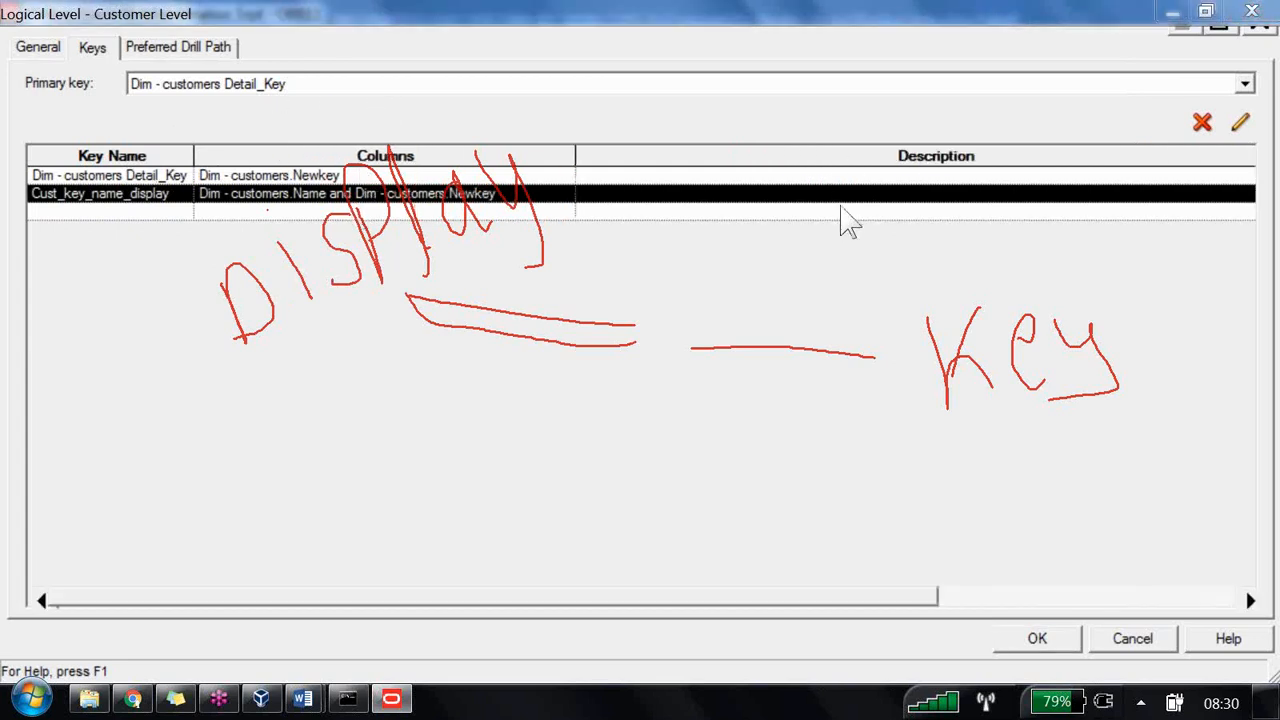
click(740, 307)
click(352, 175)
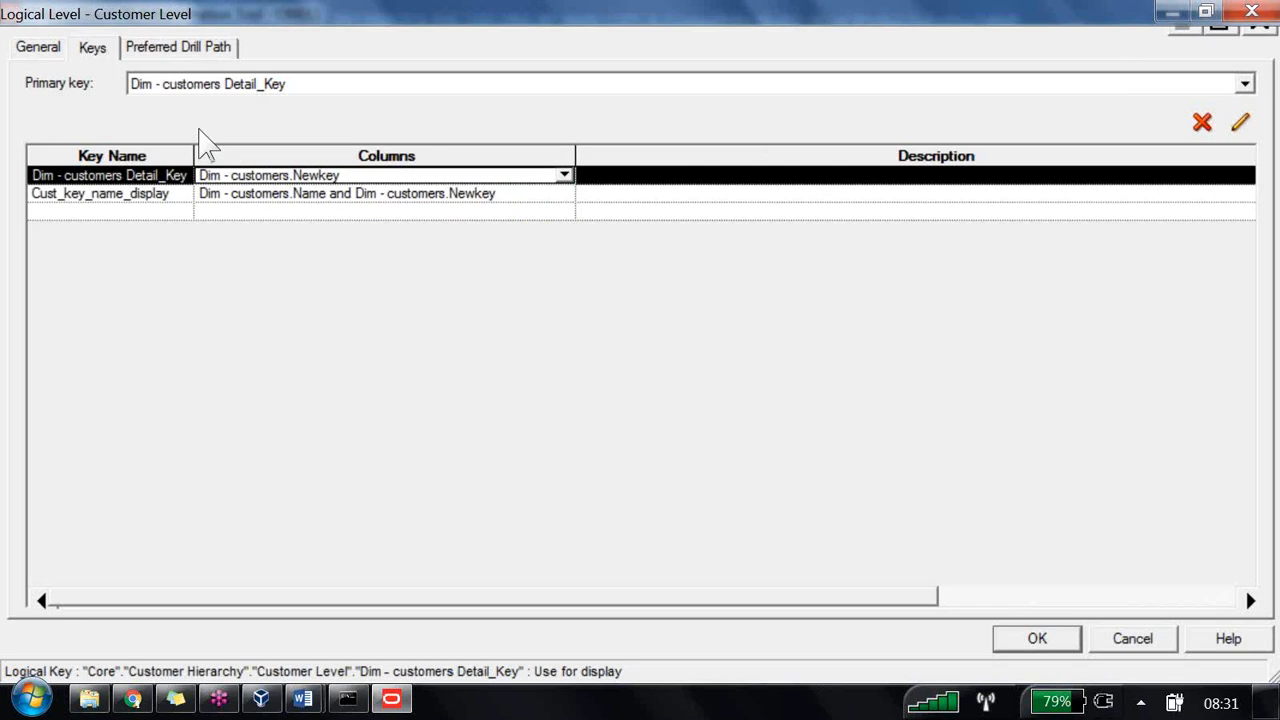
key(Down)
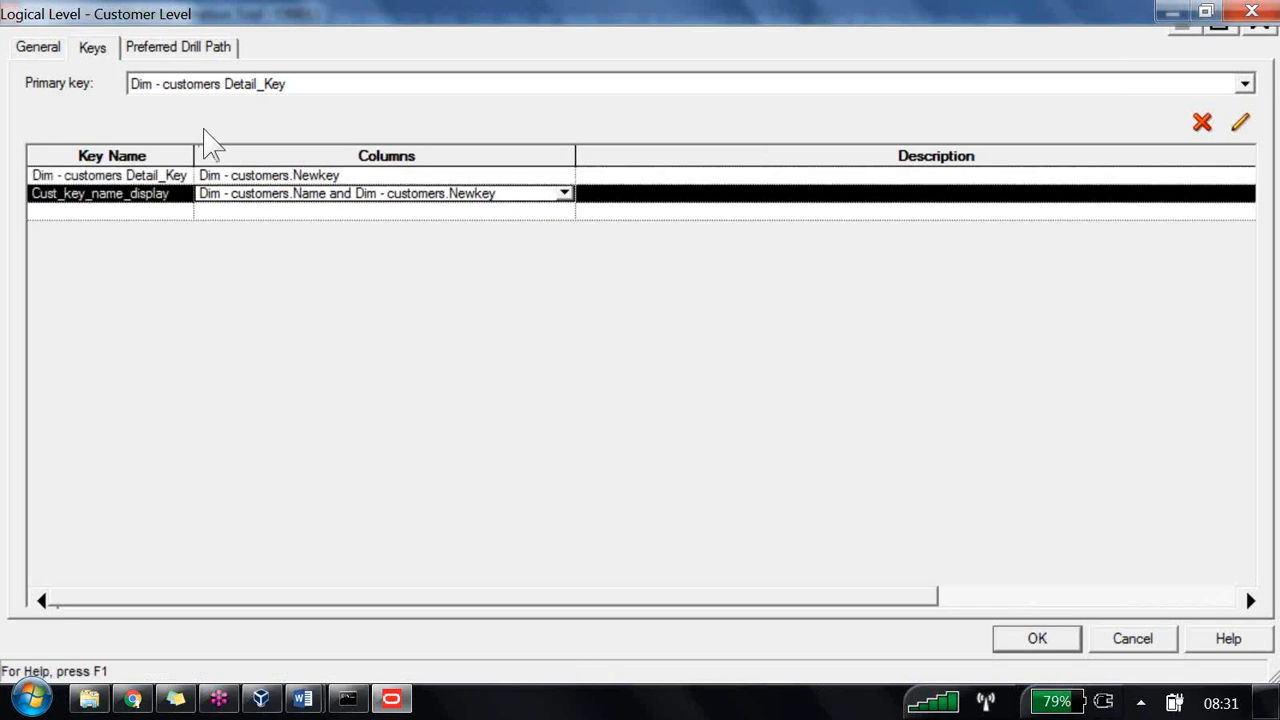
click(839, 26)
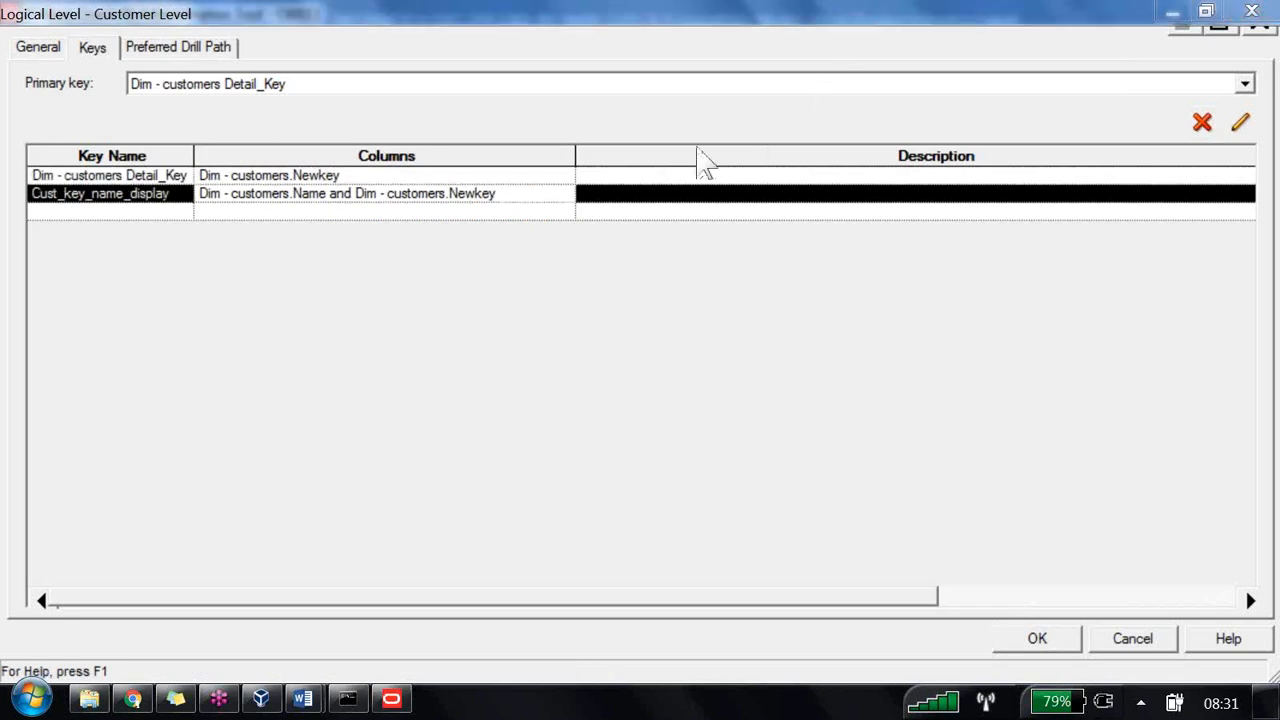
drag(385, 103, 313, 112)
drag(792, 106, 495, 122)
double_click(471, 160)
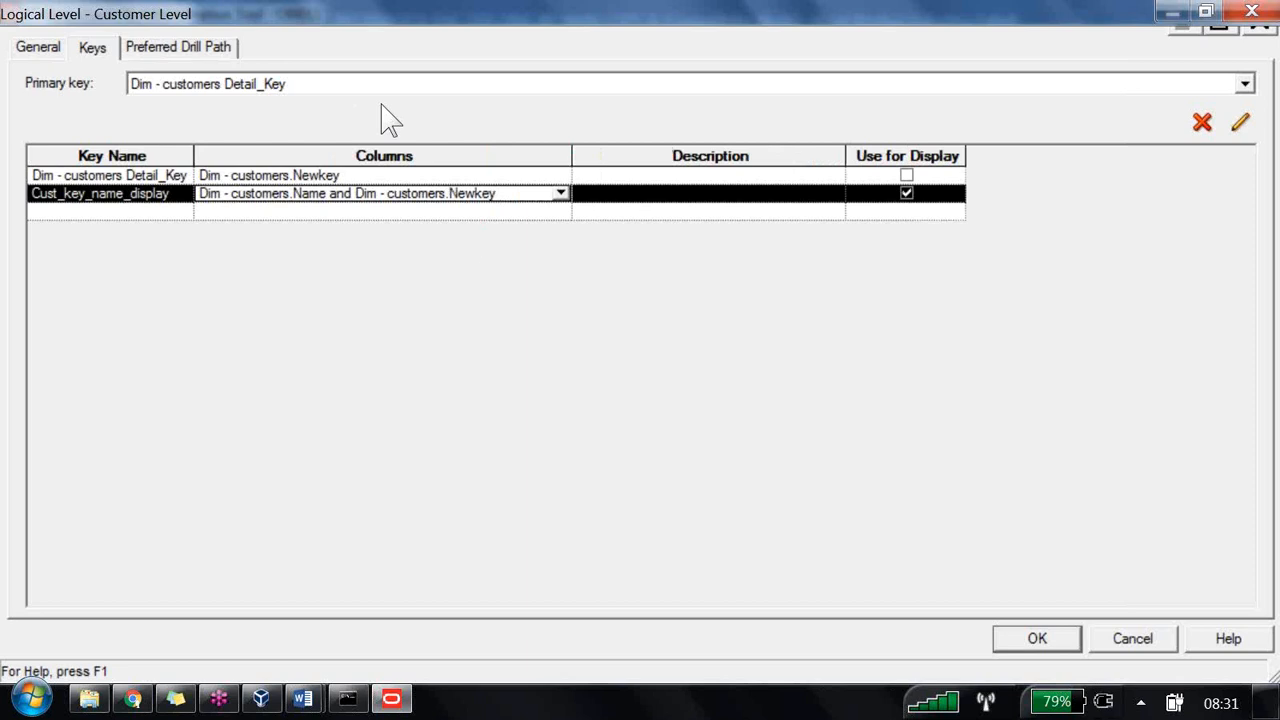
- Accept the Customer Level properties and check in the repository changes with a global consistency check
click(1037, 639)
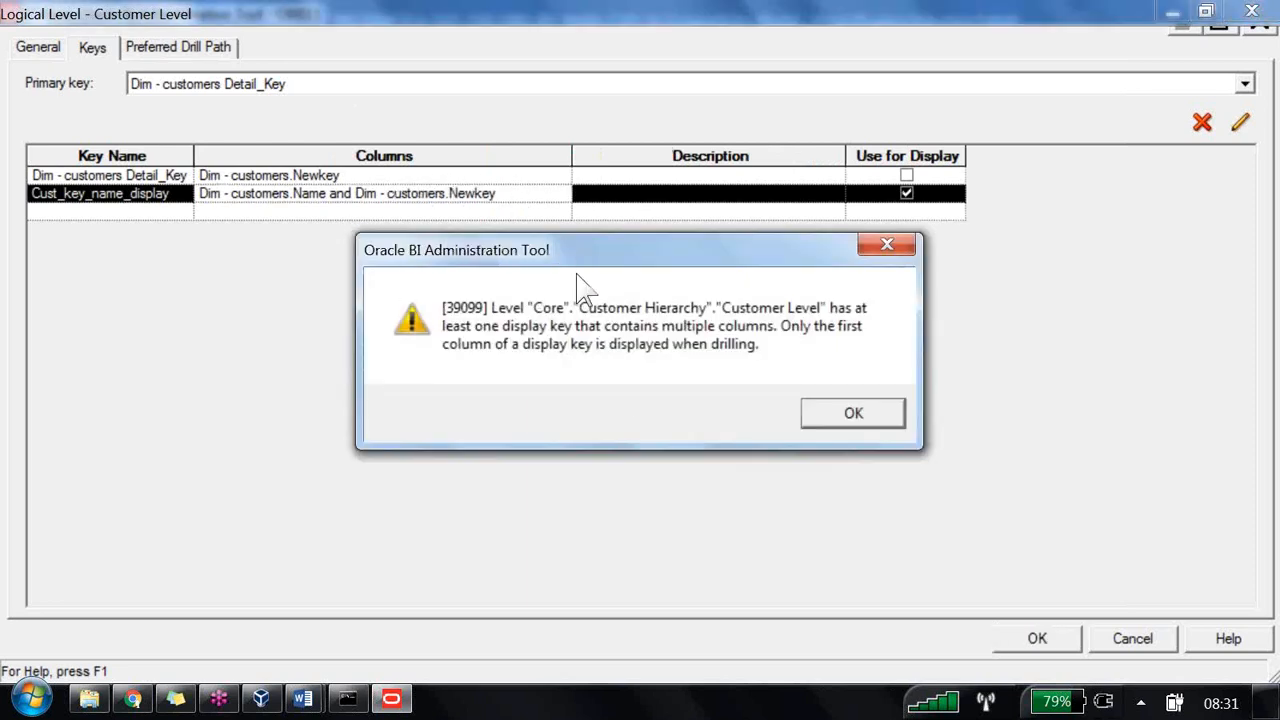
key(Return)
click(135, 67)
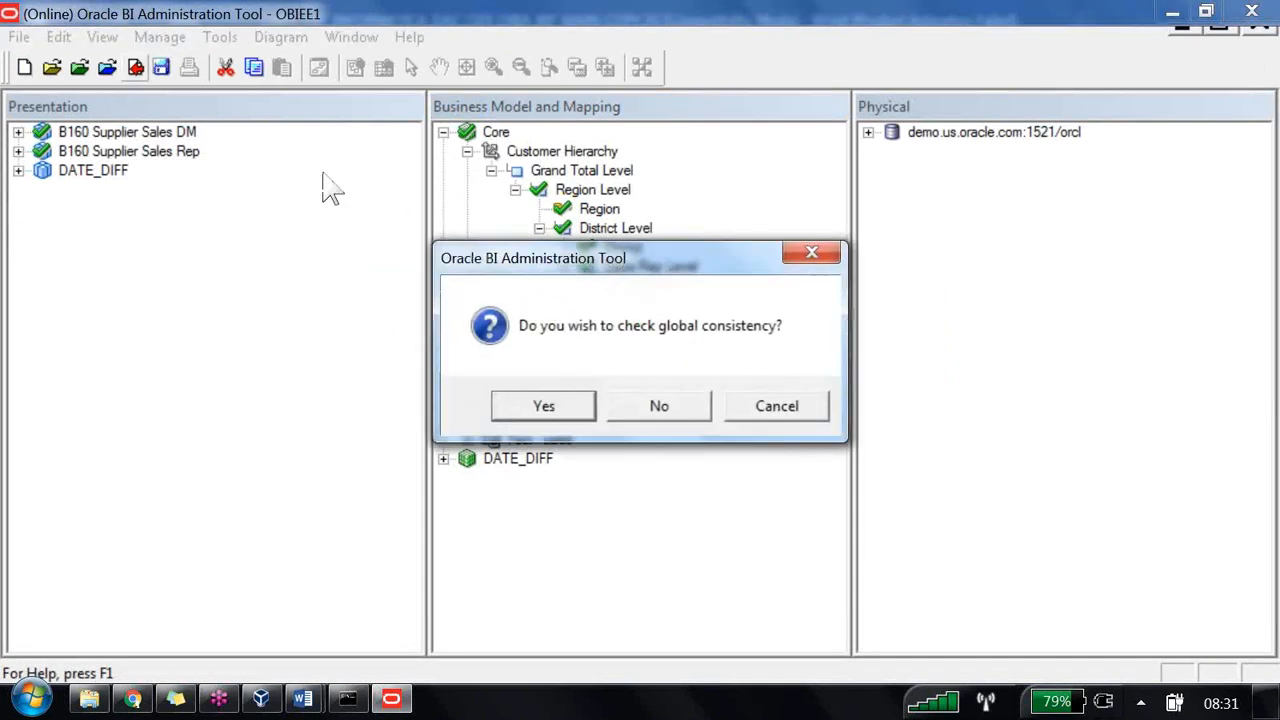
key(Return)
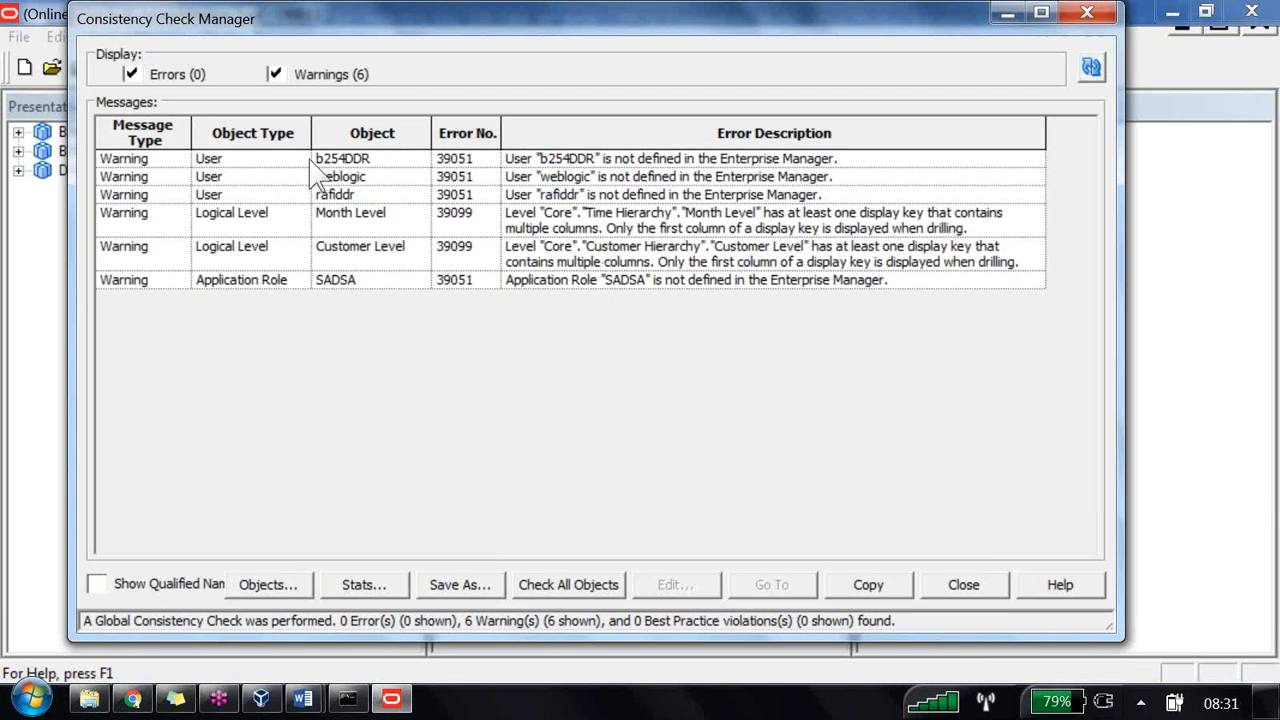
- Examine the consistency warnings for Customer Level and Month Level, and close the Consistency Check Manager
click(356, 256)
key(Up)
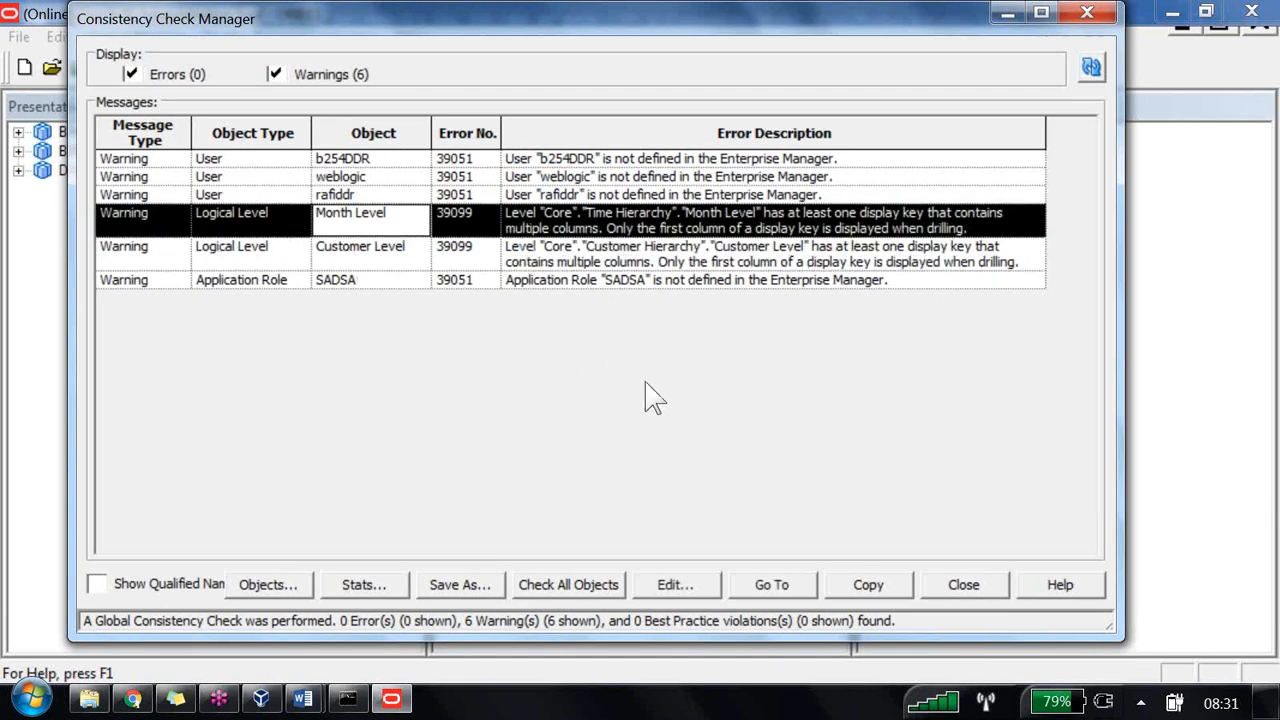
key(Escape)
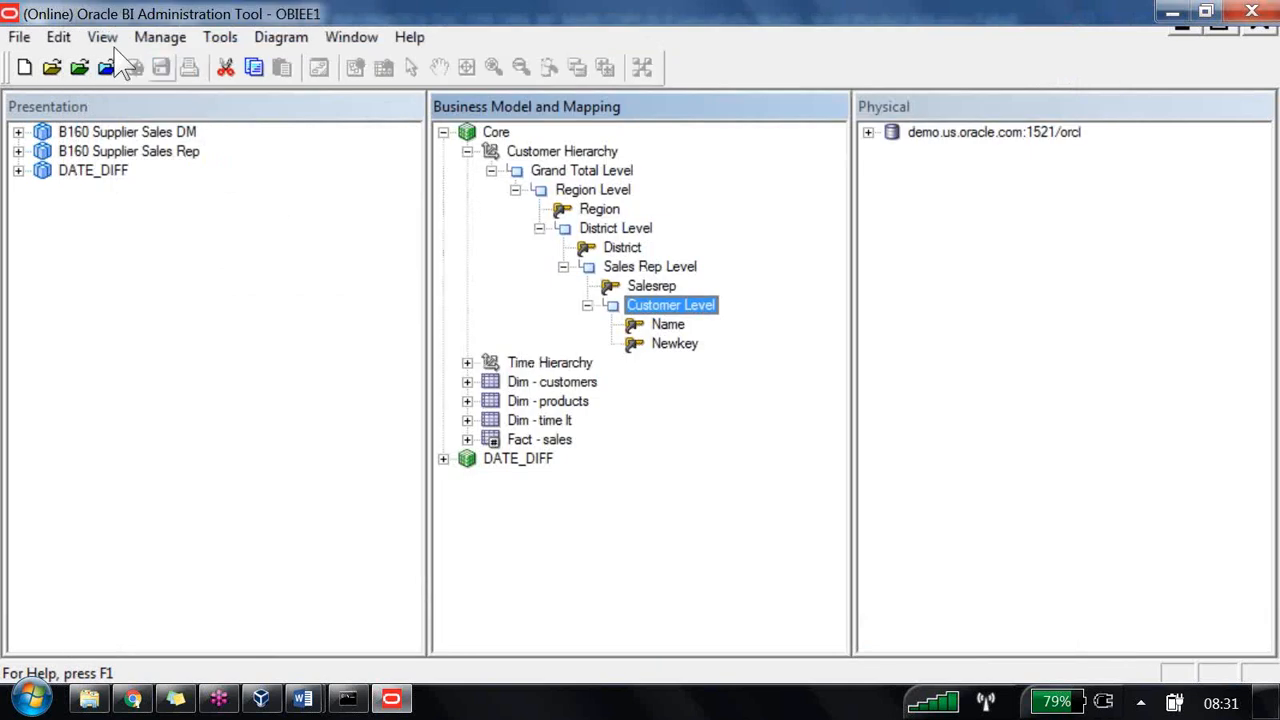
- Switch to Oracle BI Answers in the browser, refresh the subject area metadata, and refresh the results of the current analysis
click(133, 698)
click(285, 244)
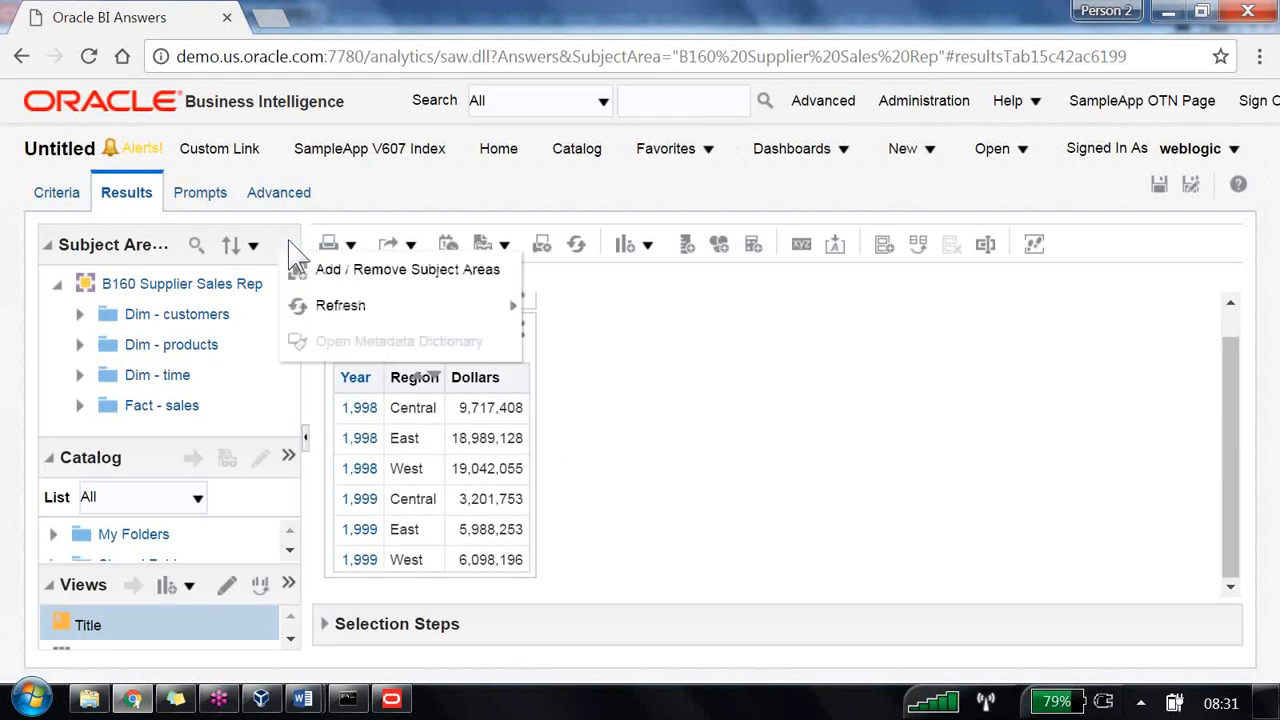
mouse_move(423, 310)
click(607, 346)
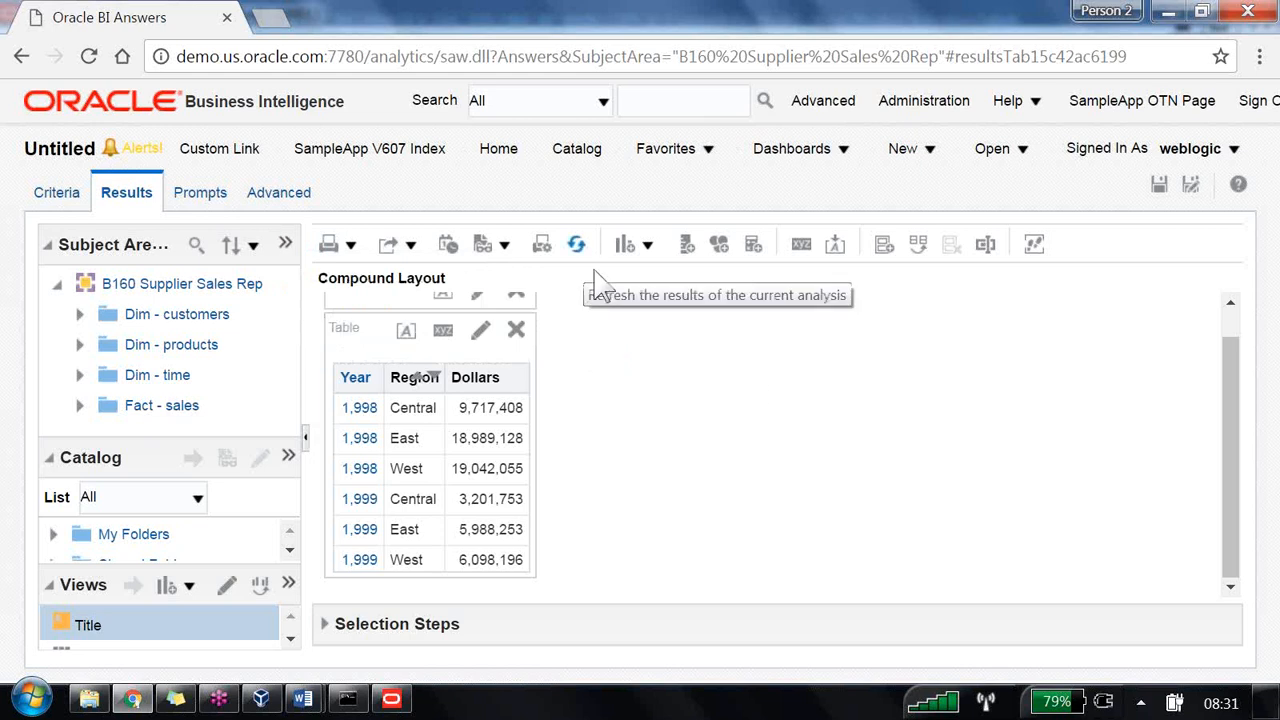
click(576, 244)
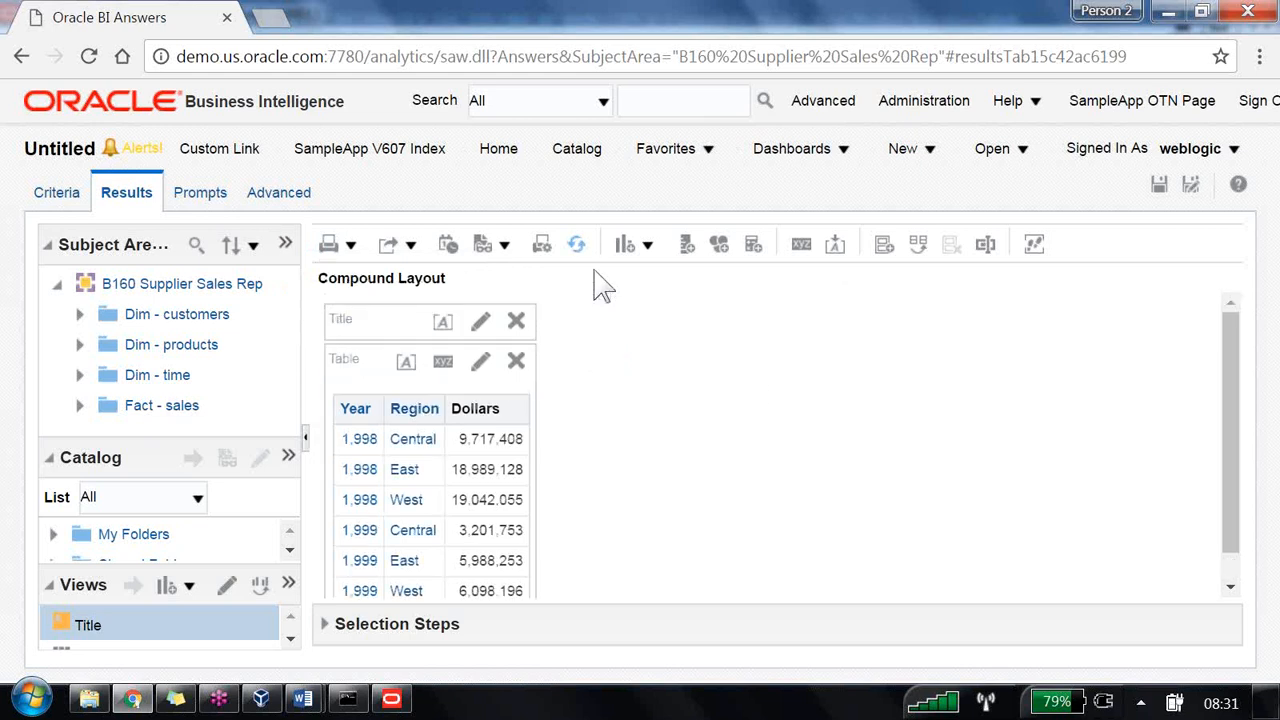
- Drill from the 1998 Central region through LowerMidWest and its second sales rep to examine the customer Name and Newkey columns
click(415, 440)
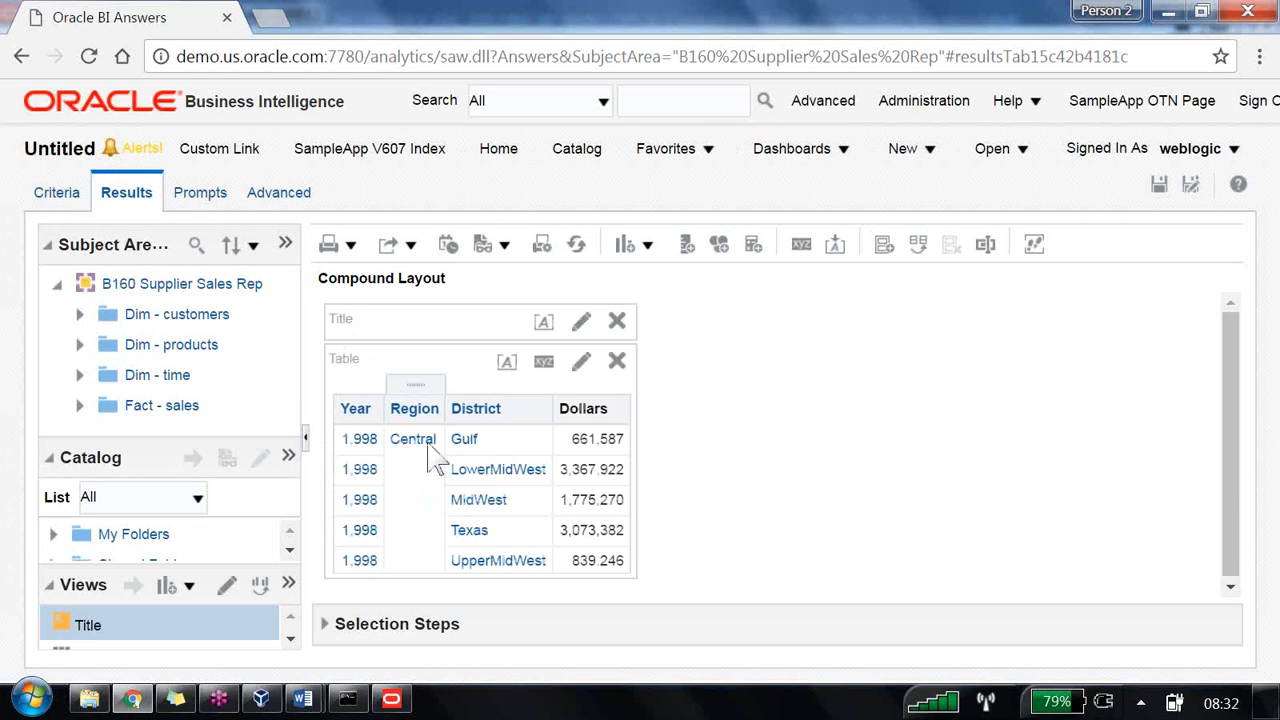
click(485, 472)
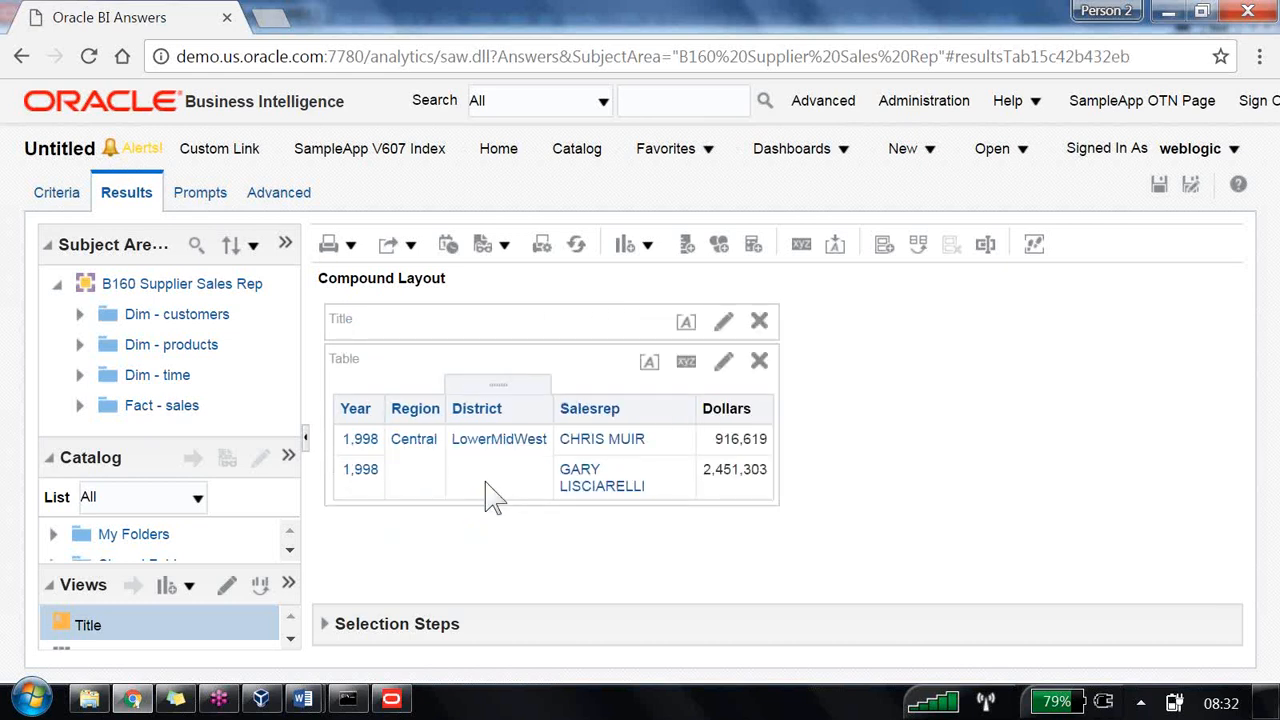
click(588, 485)
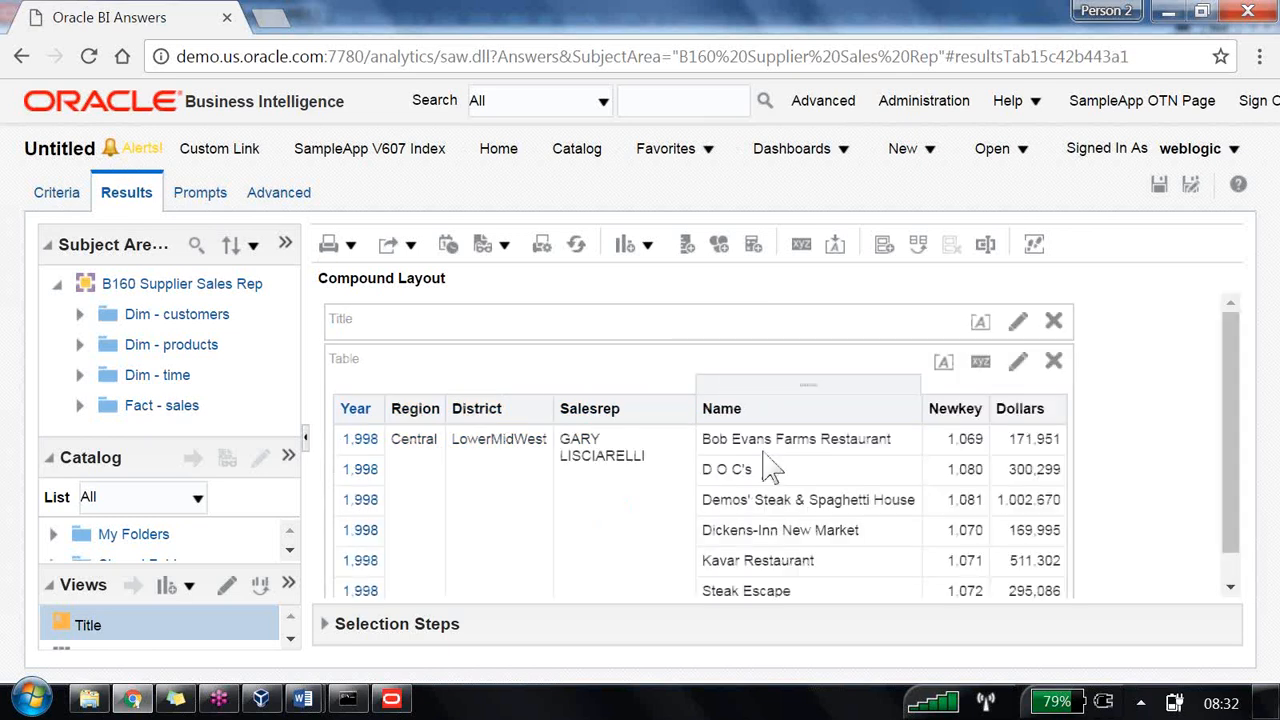
scroll(737, 425, down, 1)
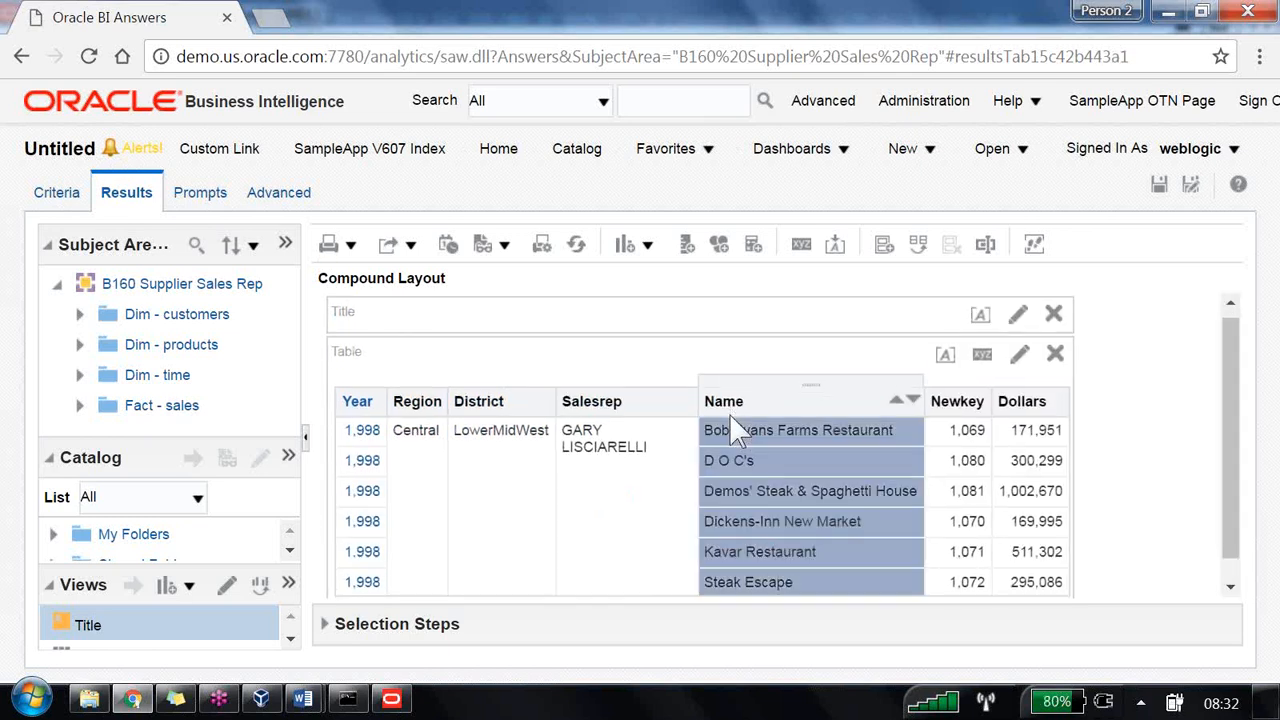
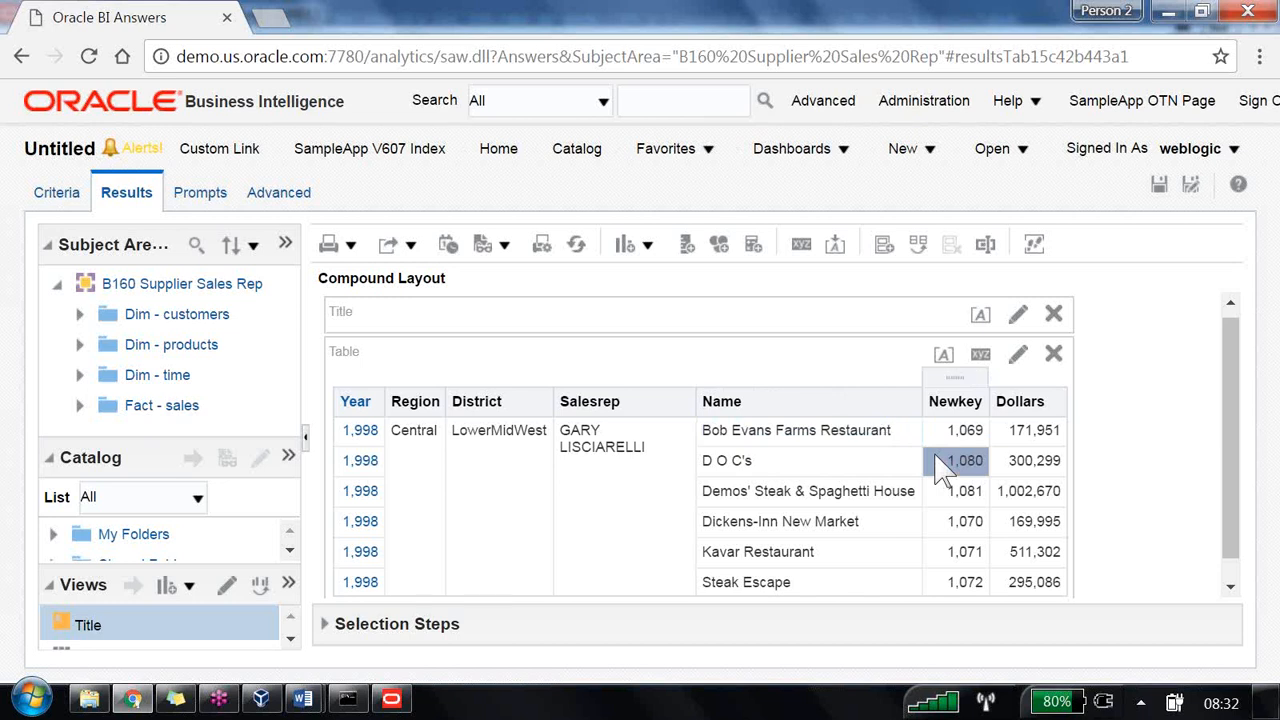
- Switch back to the Oracle BI Administration Tool and create a level-based logical dimension from the Dim - products table
click(389, 700)
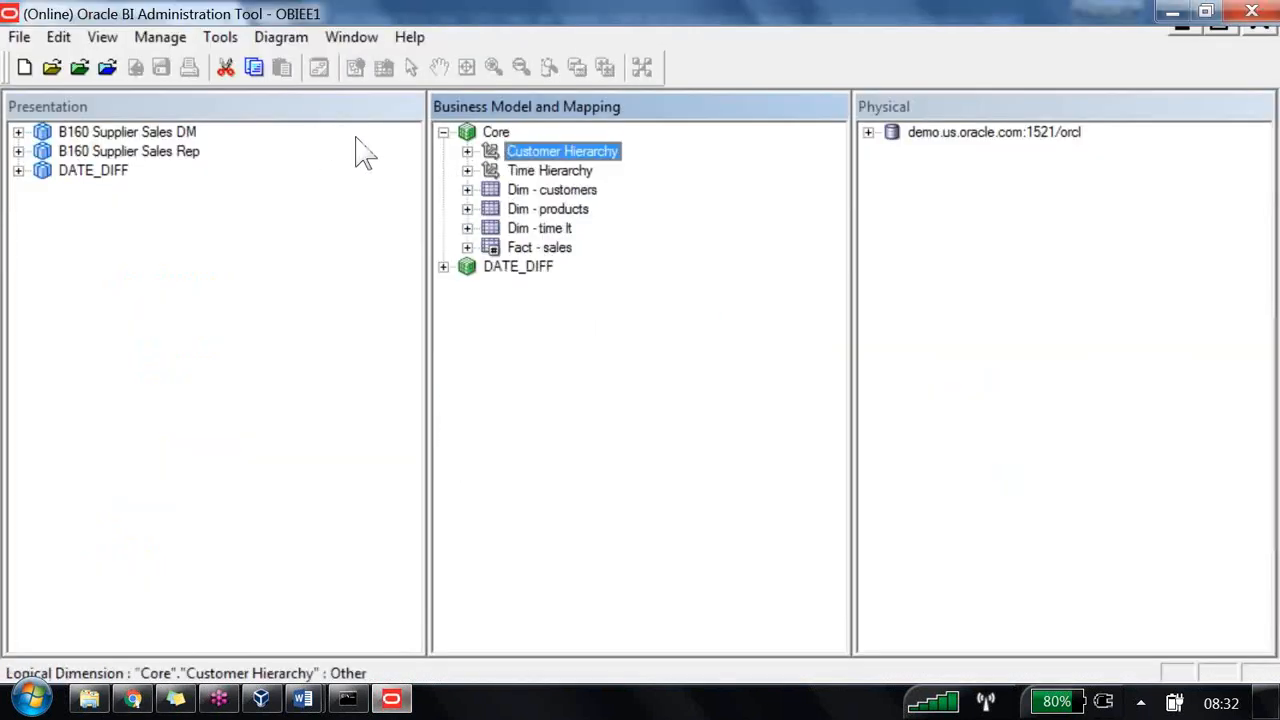
key(Down)
key(Down)
key(Down)
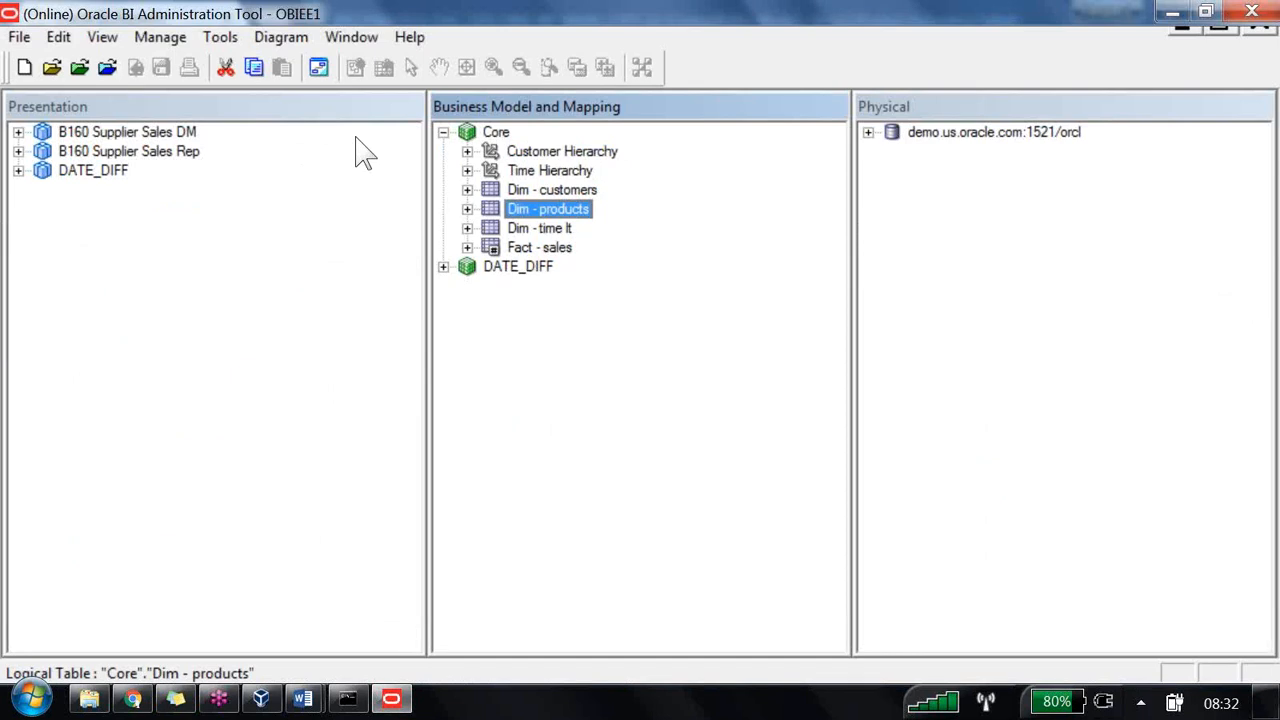
key(shift+F10)
key(Down)
key(Right)
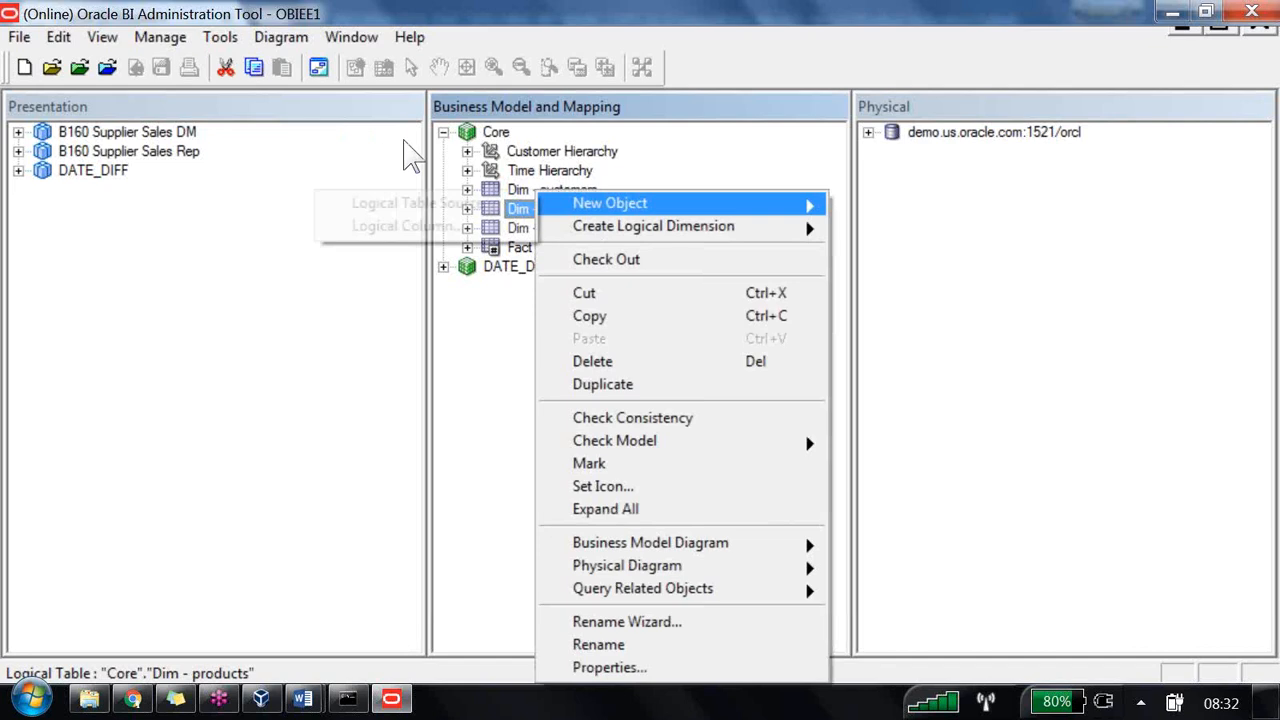
key(Down)
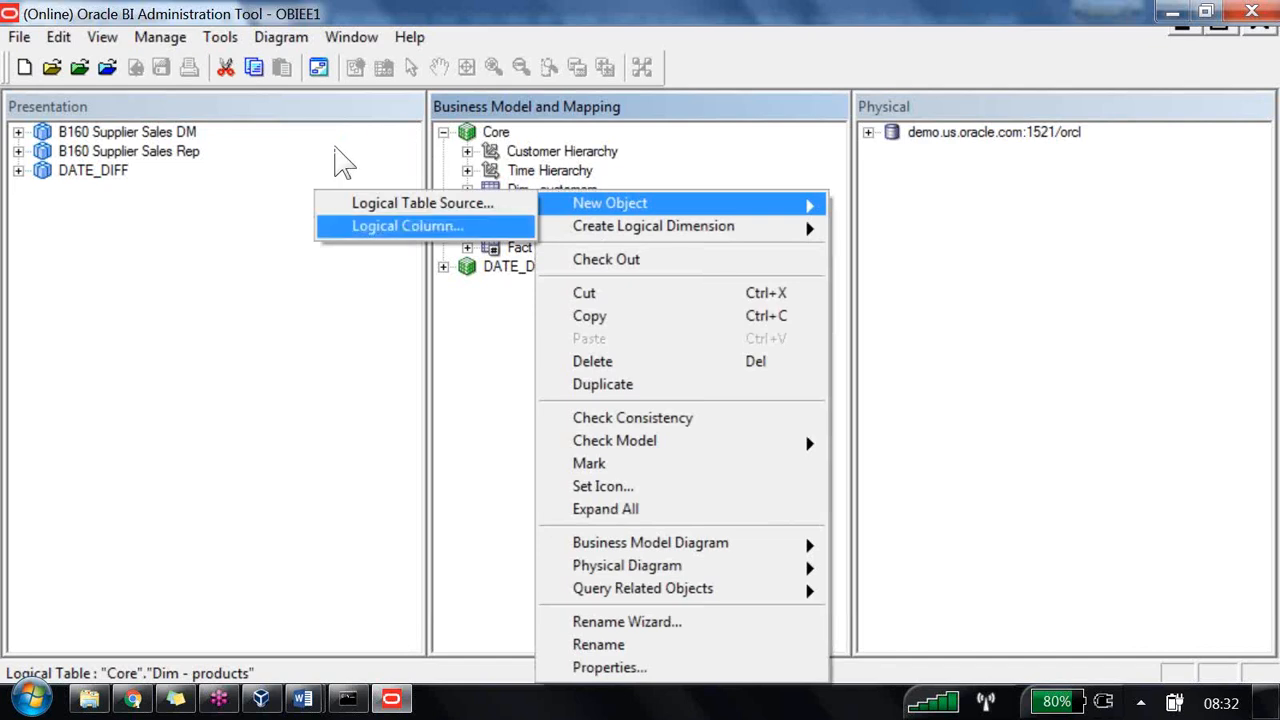
key(Left)
key(Down)
key(Right)
key(Down)
key(Return)
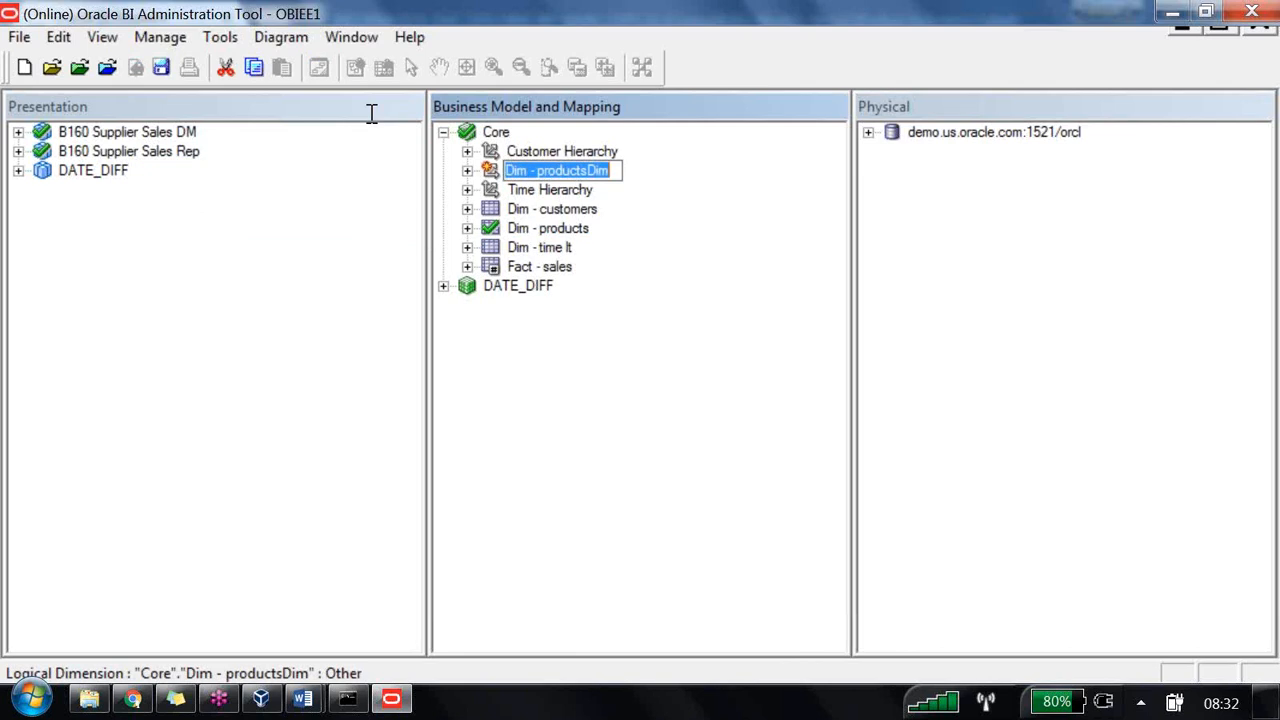
- Name the new products logical dimension Products Hierarchy
text(Products)
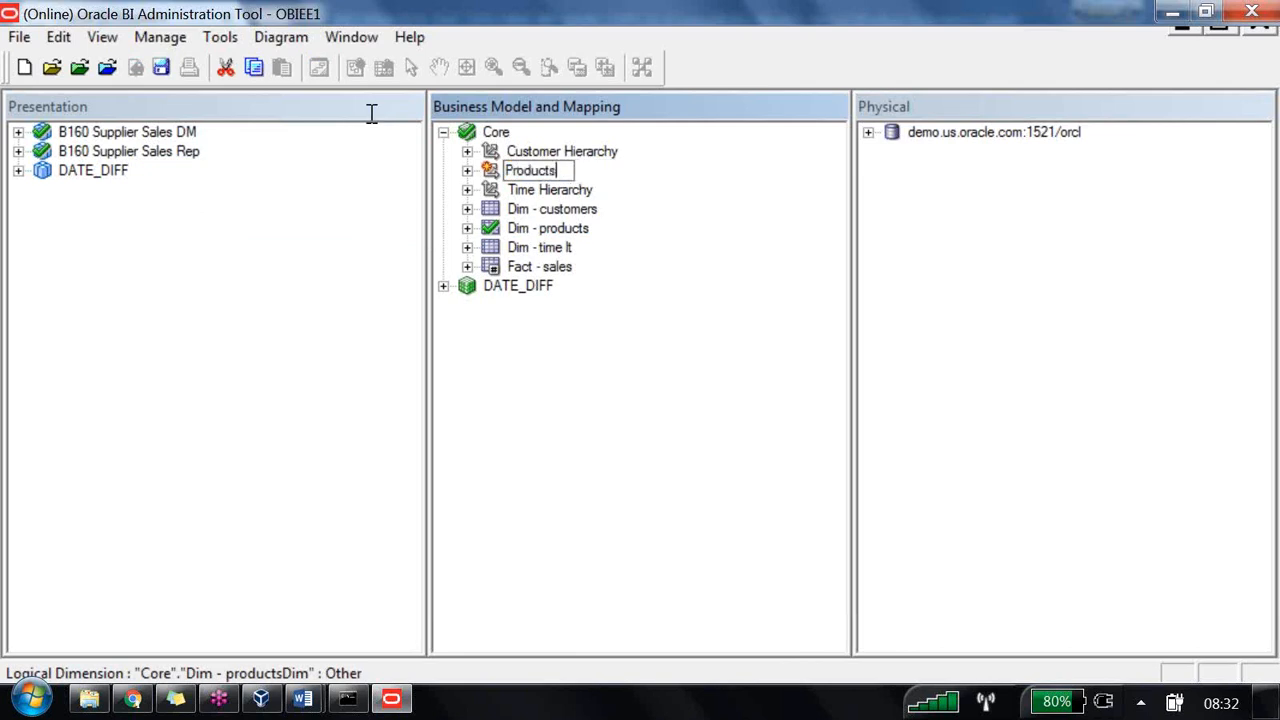
text( Hierarchy)
key(Return)
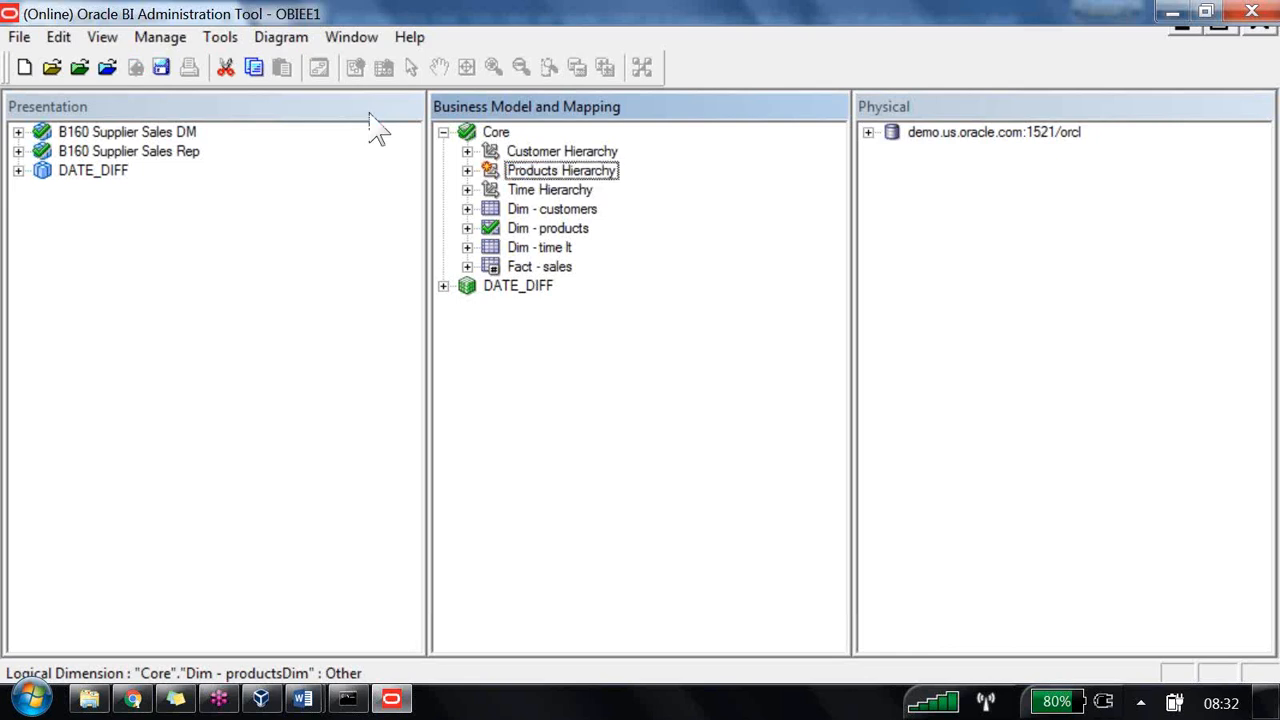
- Expand Products Hierarchy and rename its Dim - products Total level as Grand Total Level
key(Right)
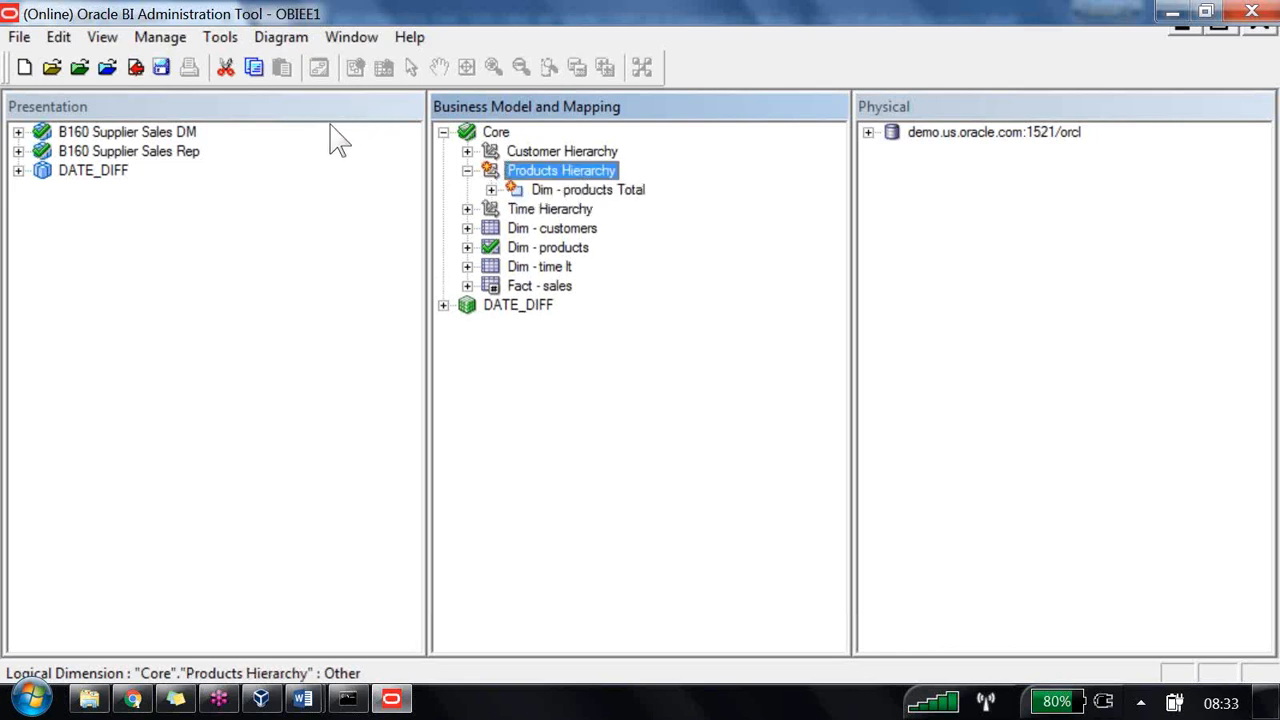
key(Down)
key(F2)
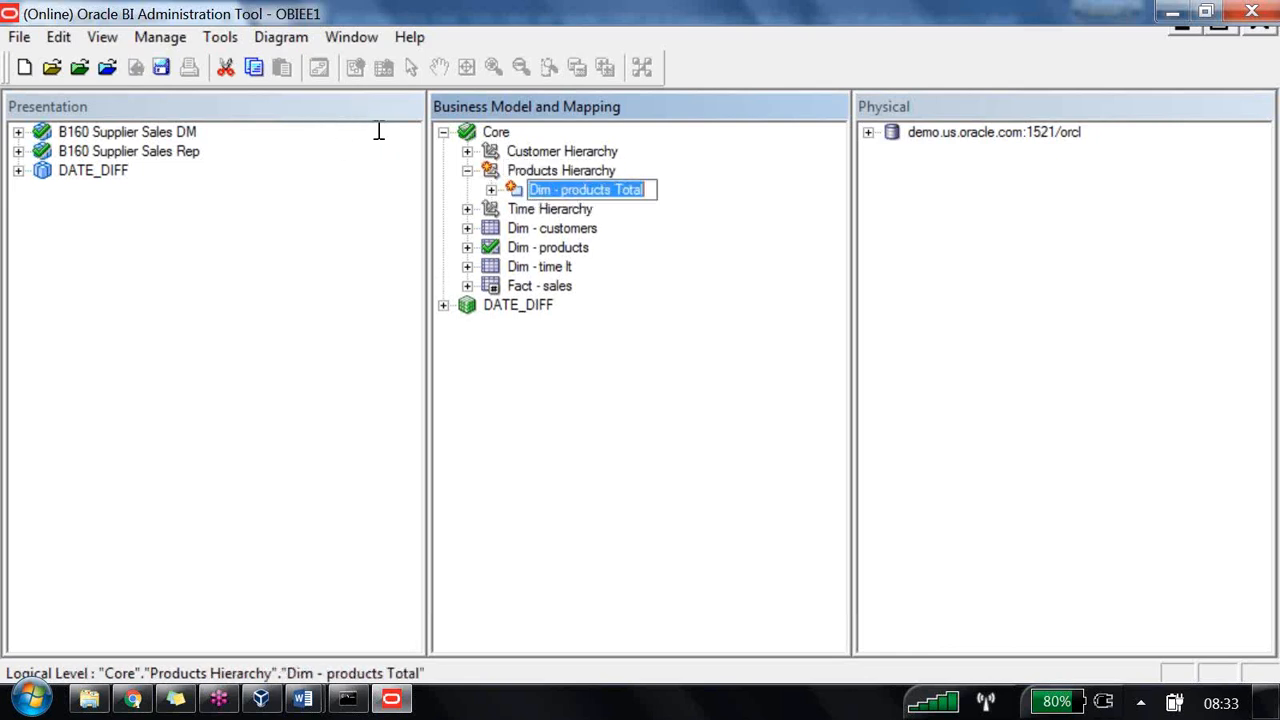
text(Gra)
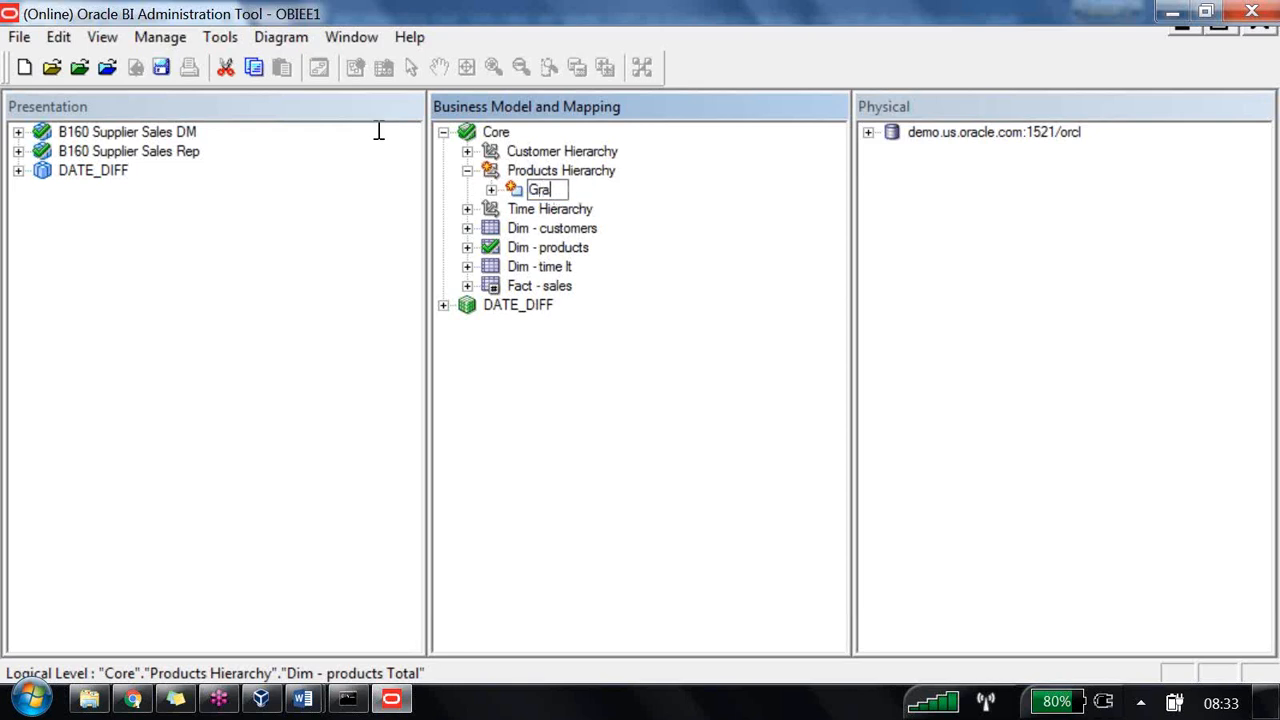
text(nd Total Level)
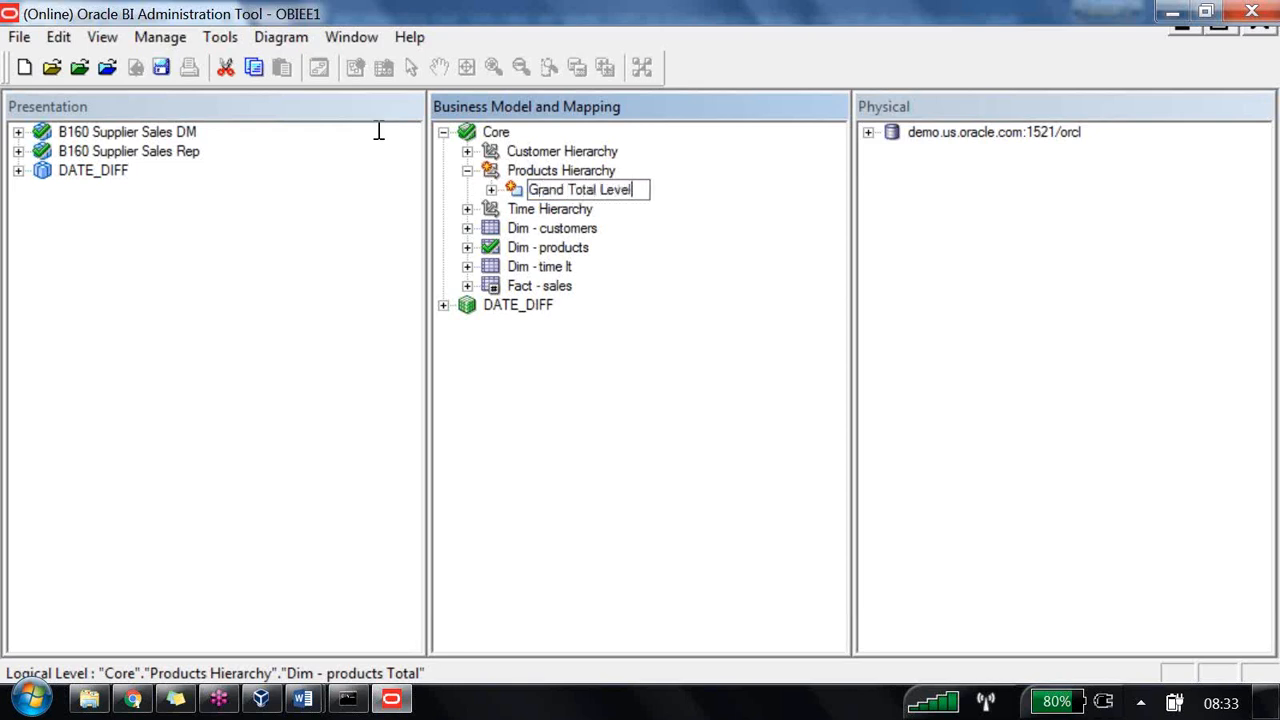
key(Return)
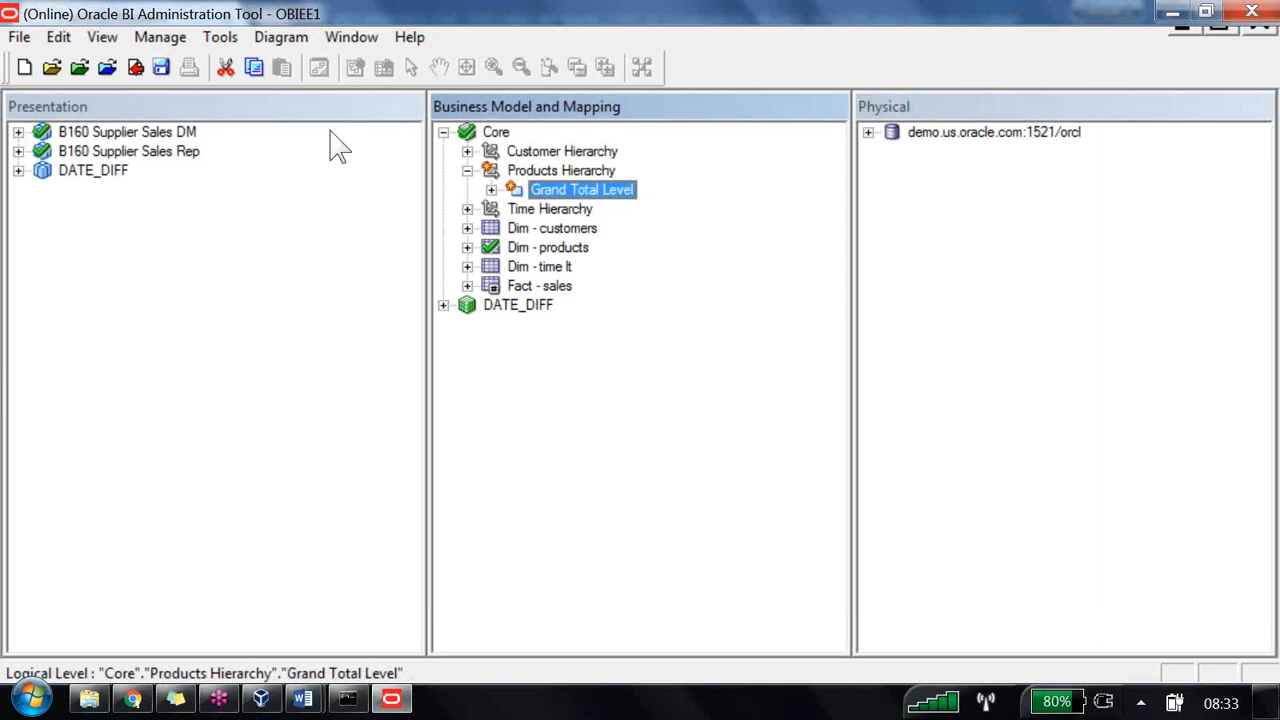
- Expand Grand Total Level under Products Hierarchy and rename the Dim - products Detail level as Product Specific Level
key(Right)
key(Down)
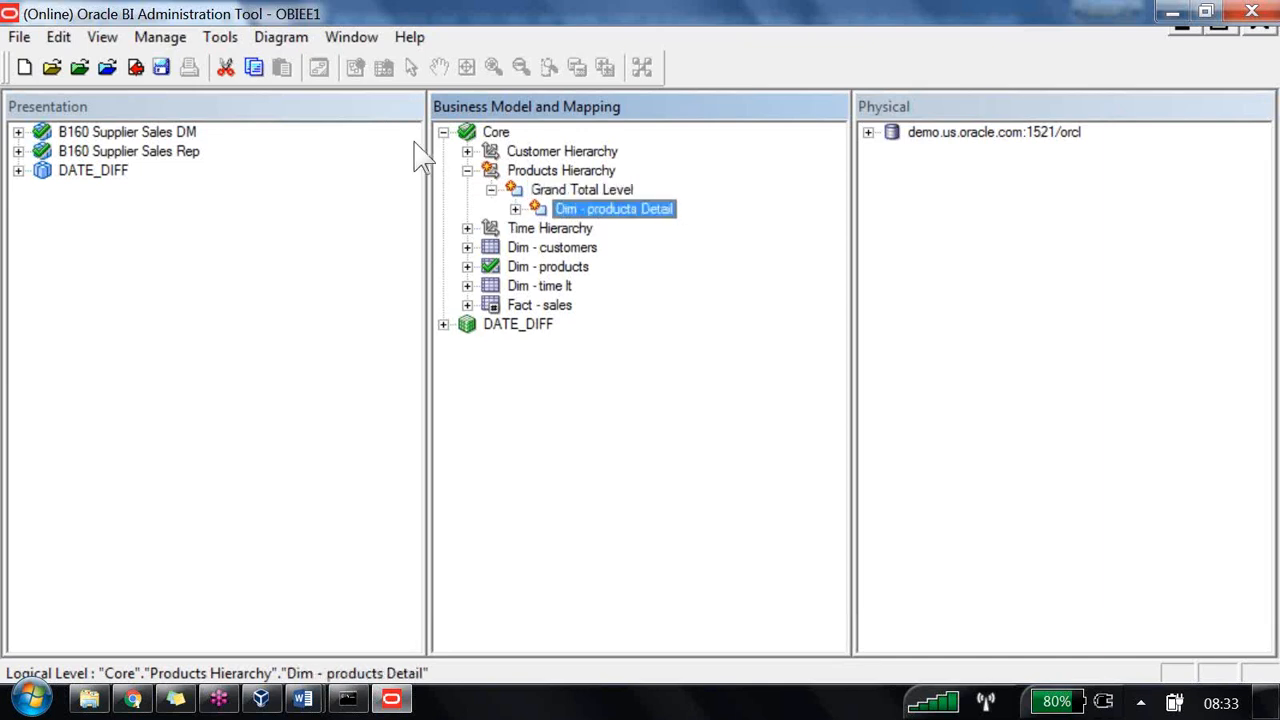
key(F2)
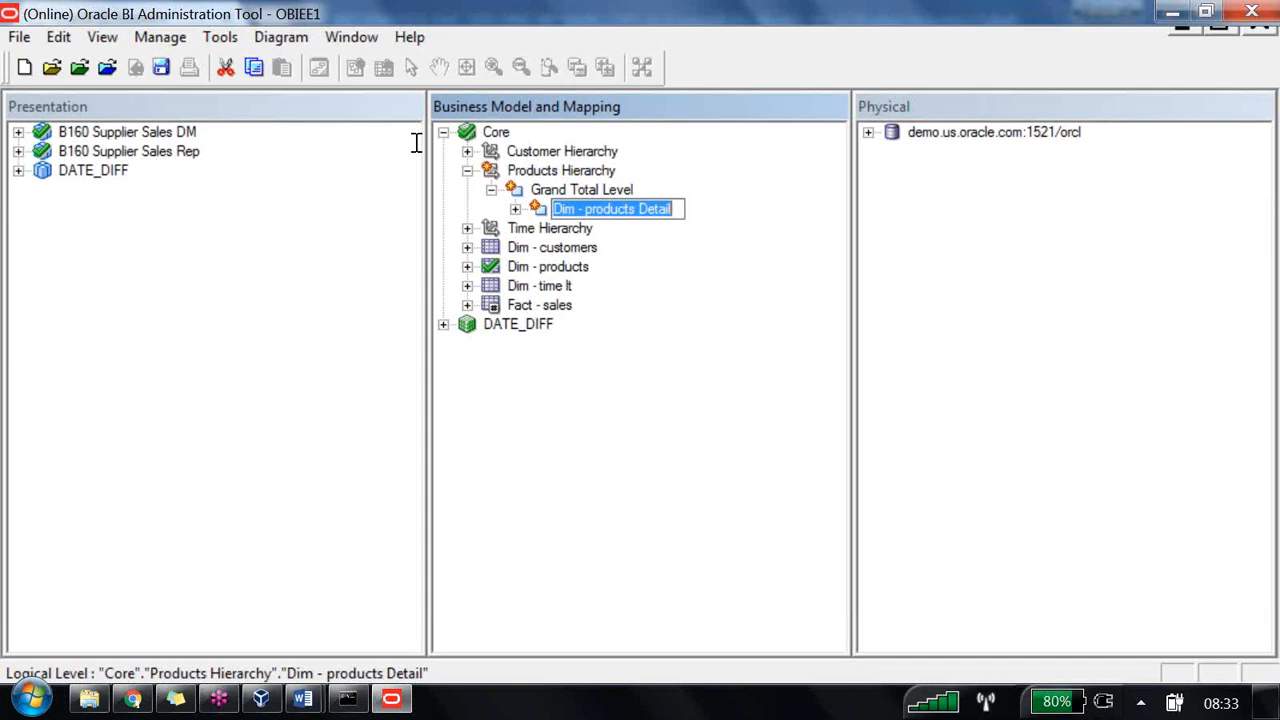
text(Produc)
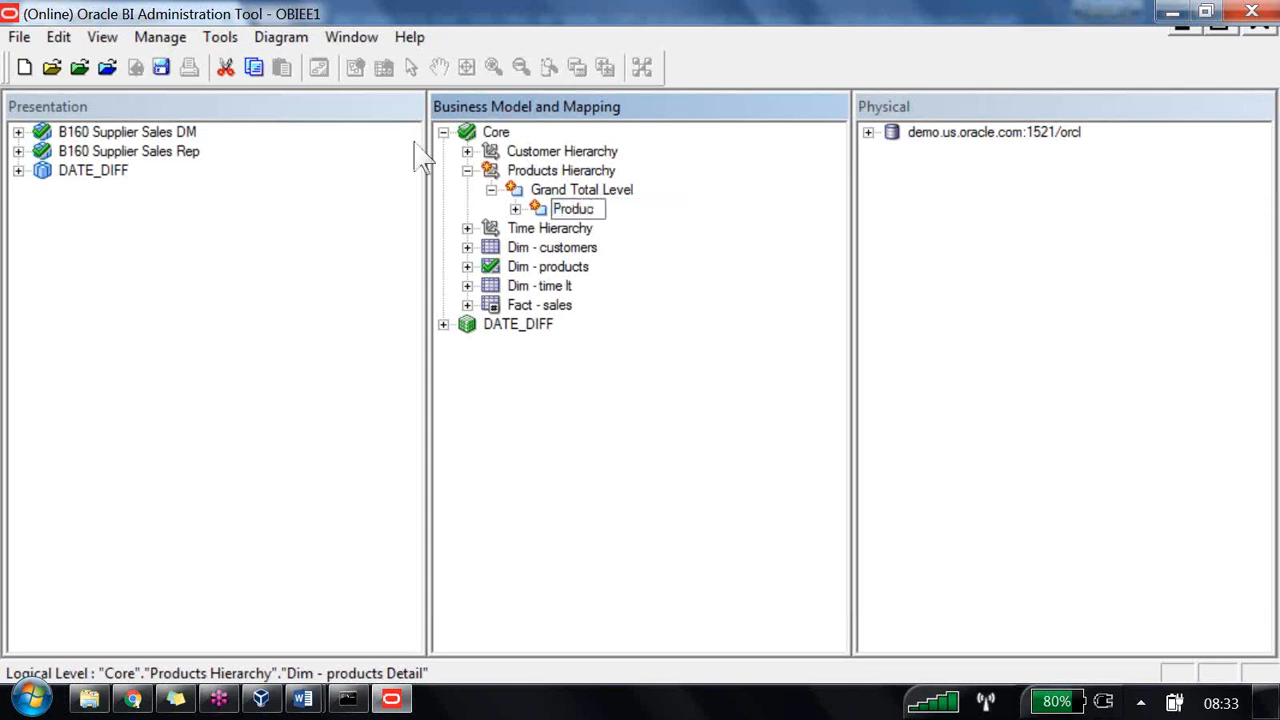
text(t Specific Level)
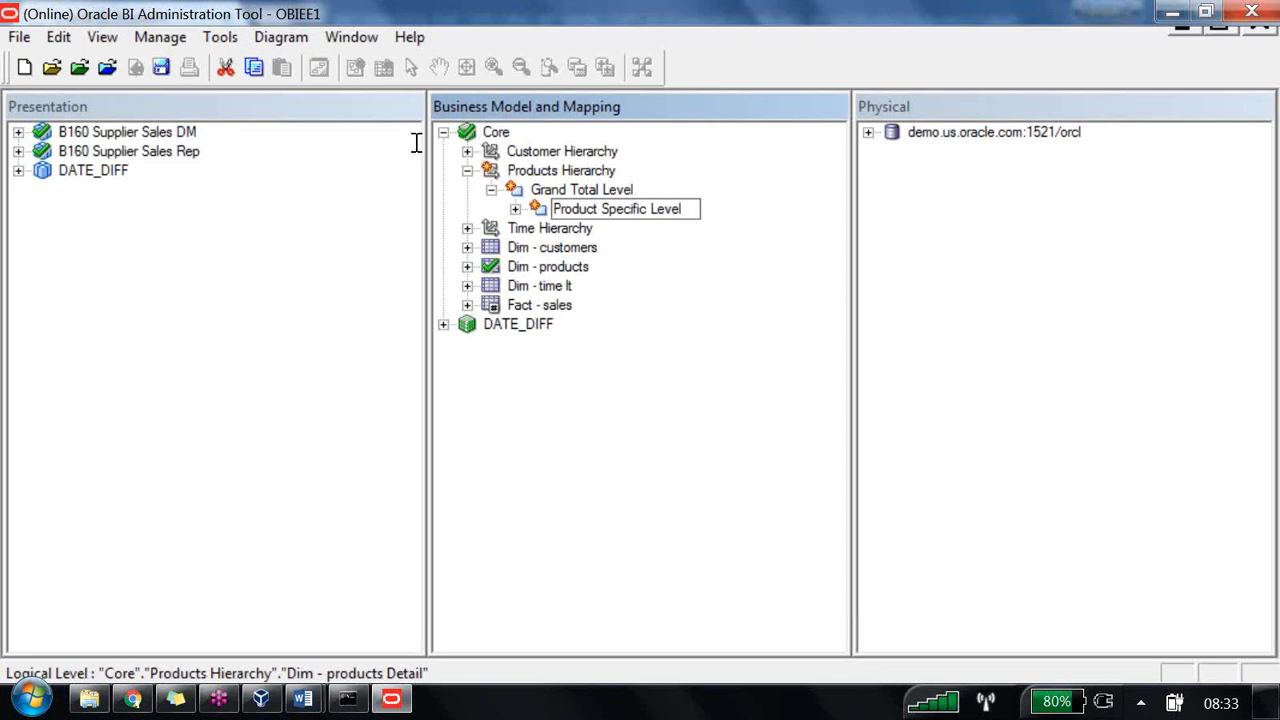
key(Return)
- Add a parent level named Product Generic Level above Product Specific Level
right_click(621, 211)
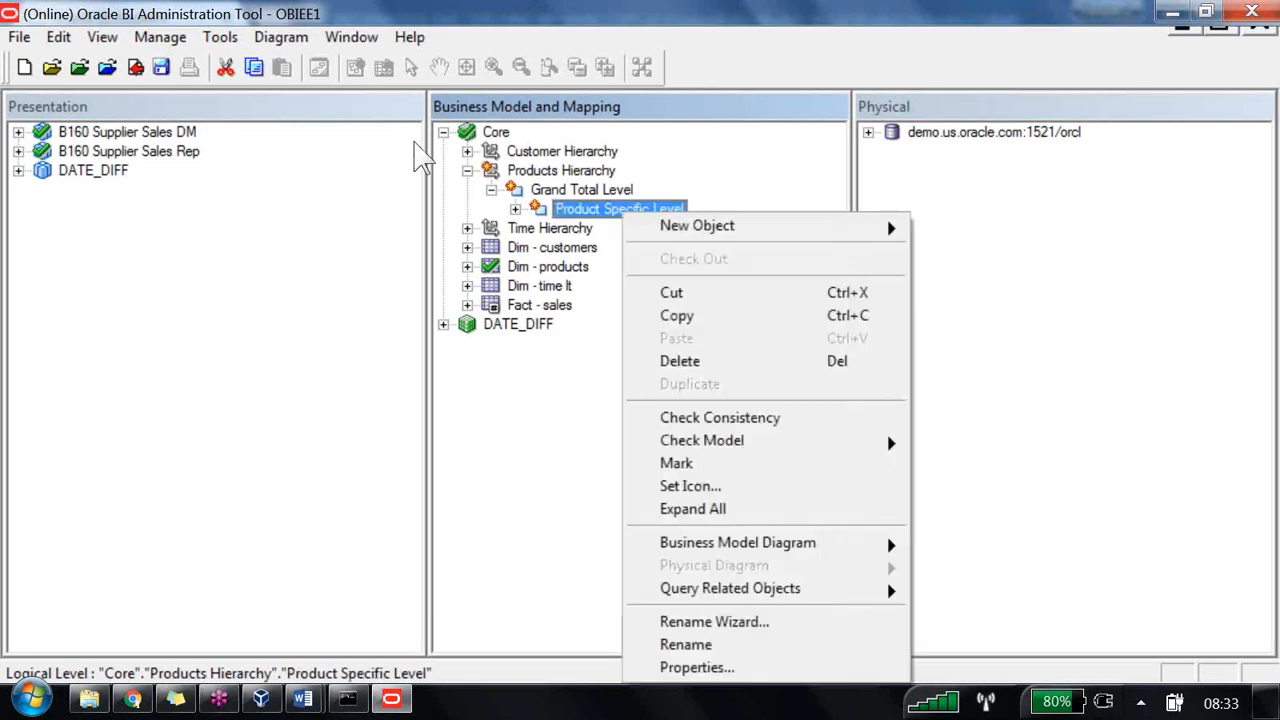
mouse_move(651, 222)
click(432, 225)
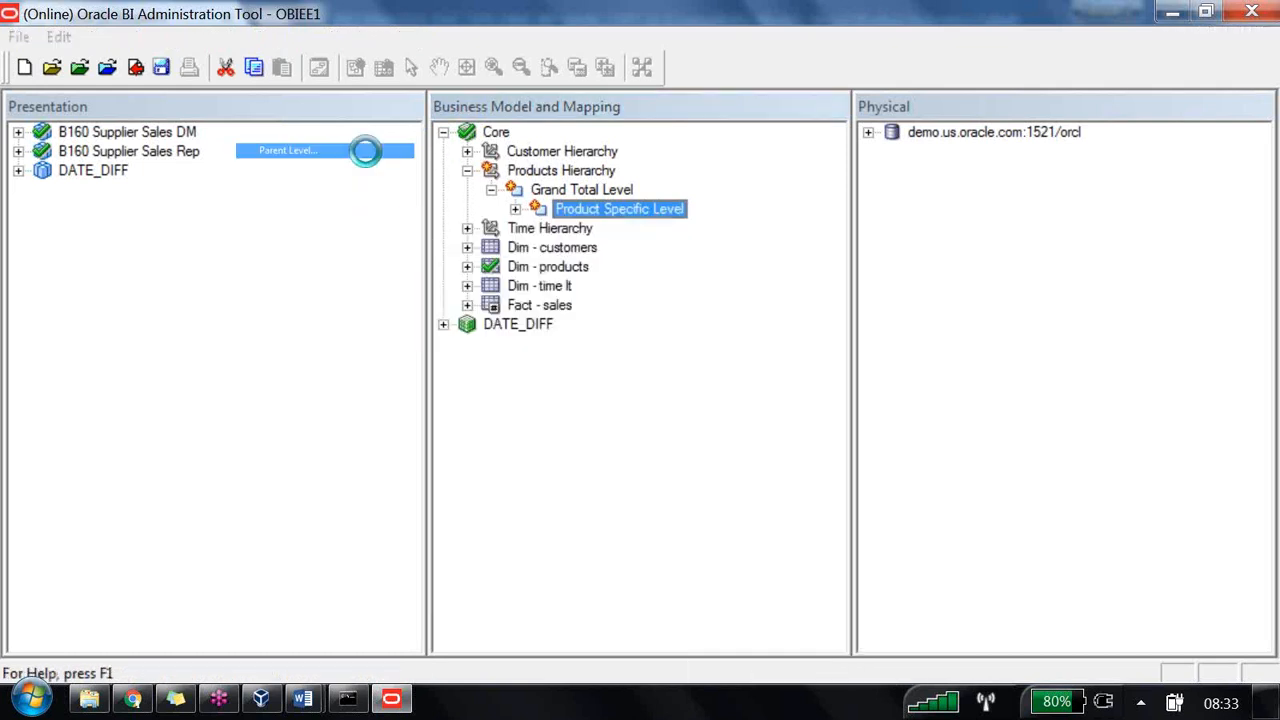
text(Prod)
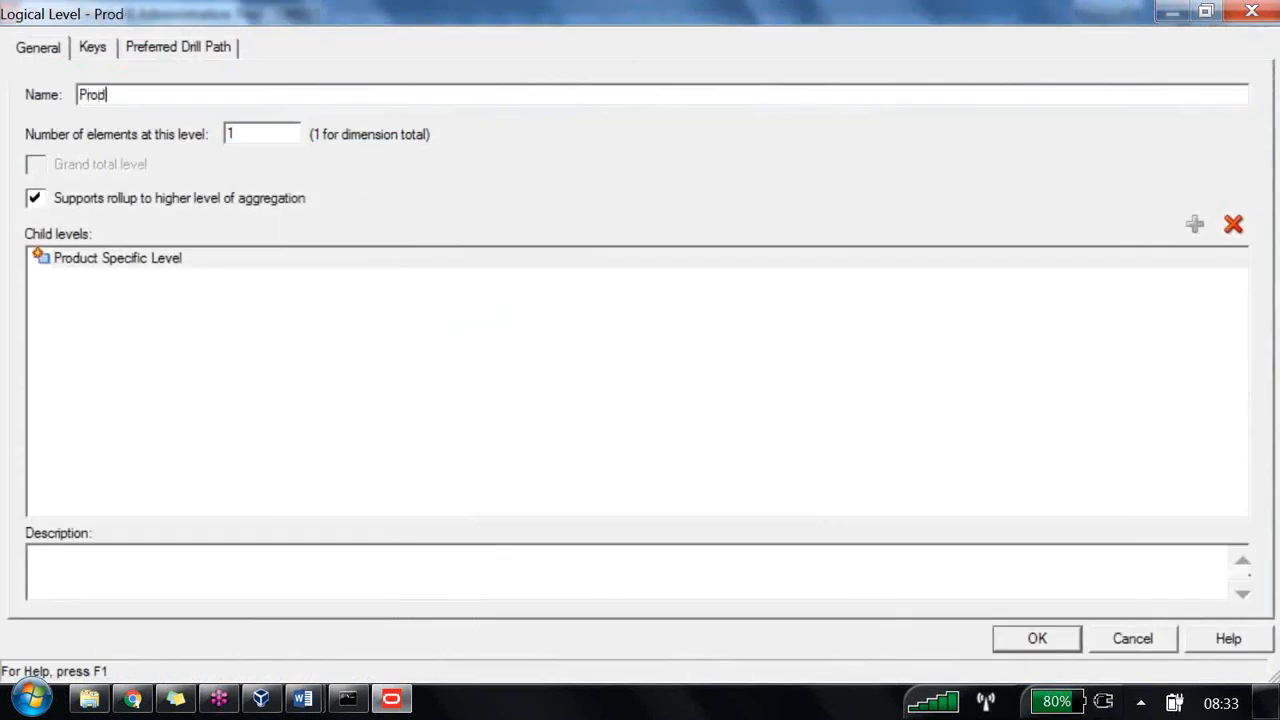
text(uct Gen)
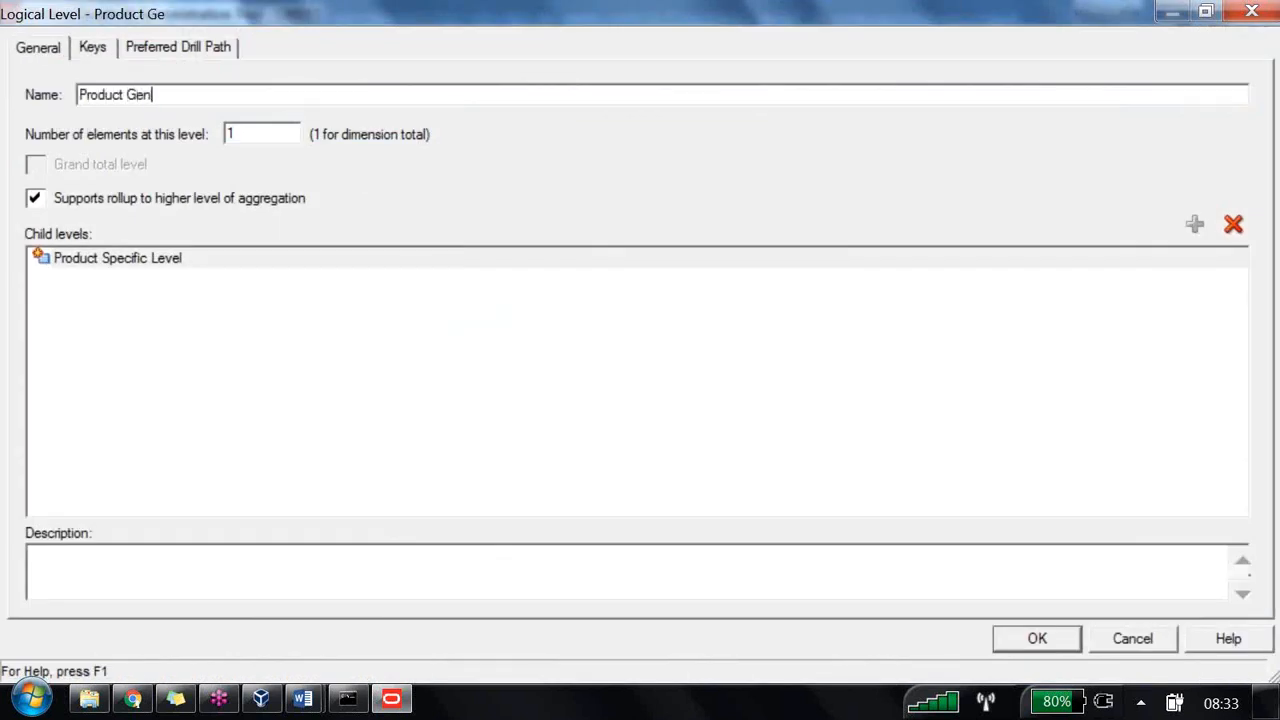
text(eric Level)
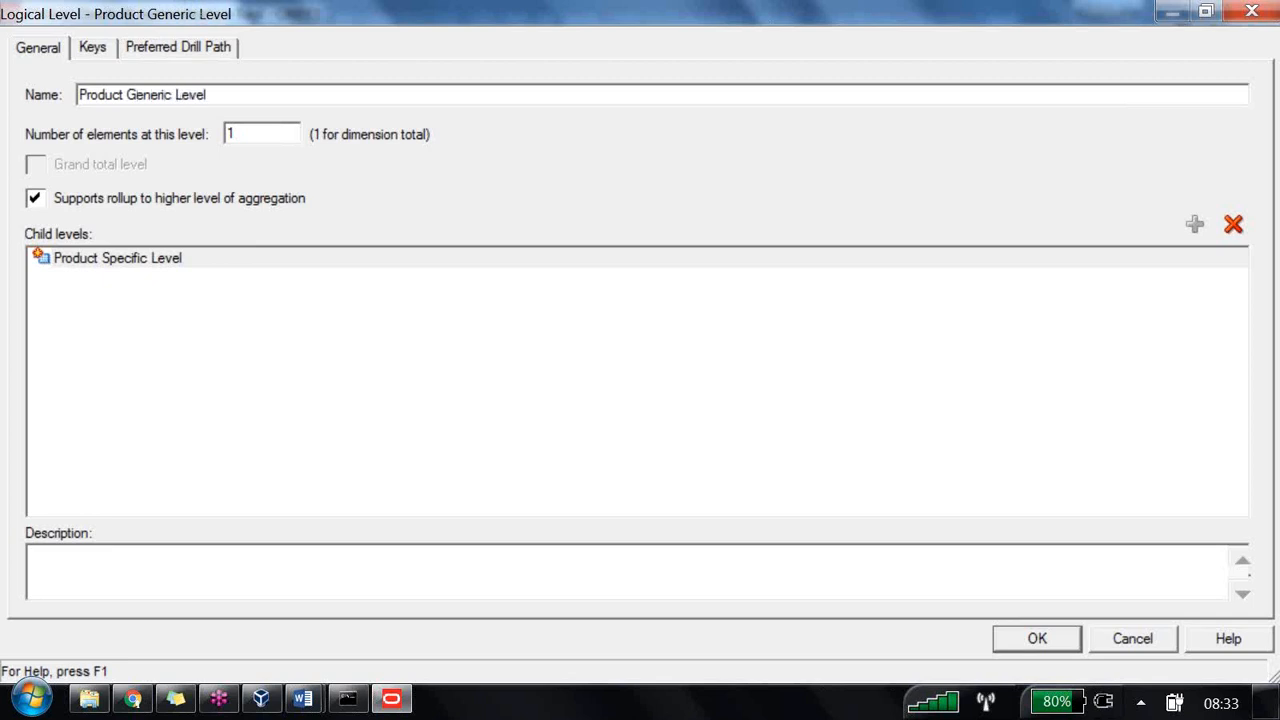
key(Return)
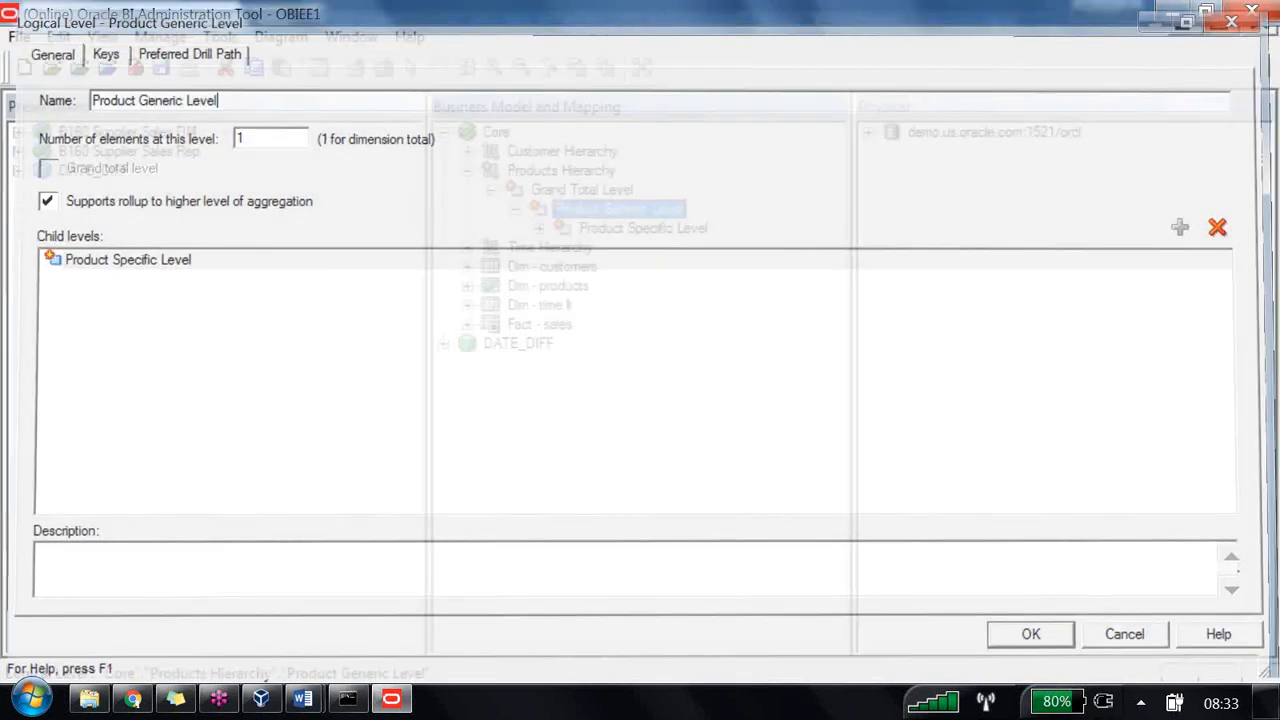
- Add a parent level named Product Subtype Level above Product Generic Level
right_click(615, 212)
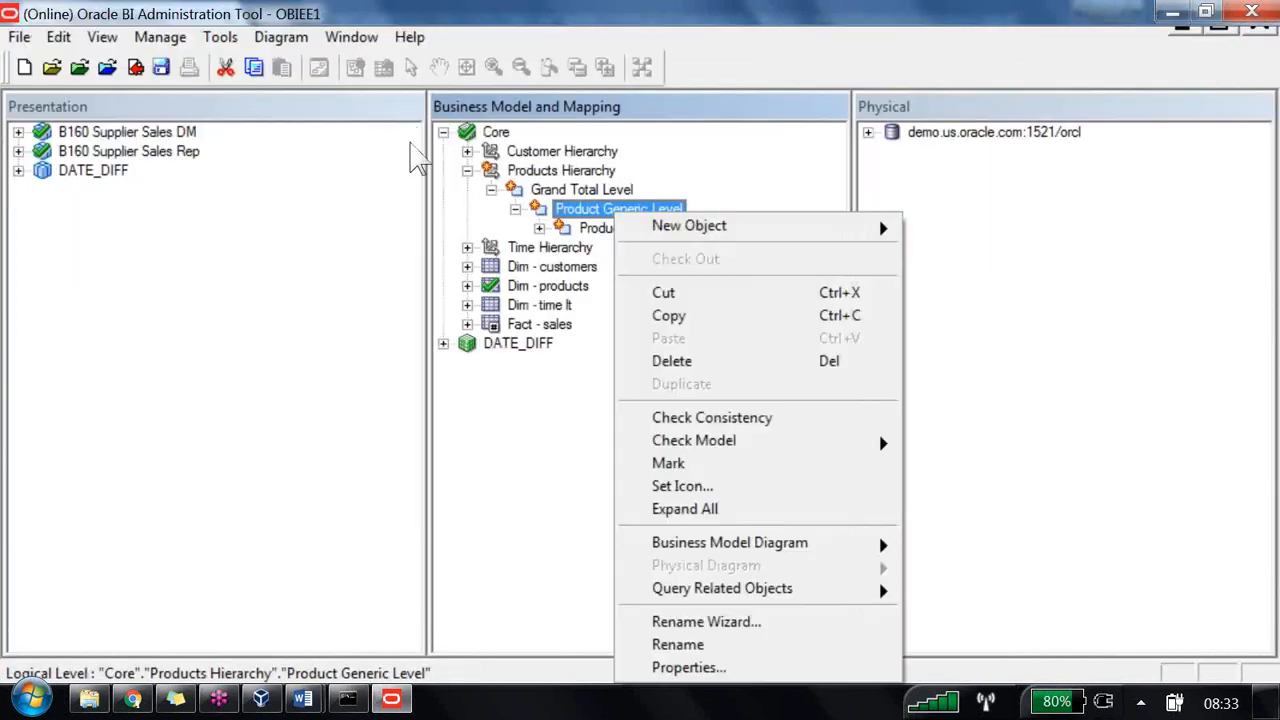
mouse_move(642, 226)
click(564, 225)
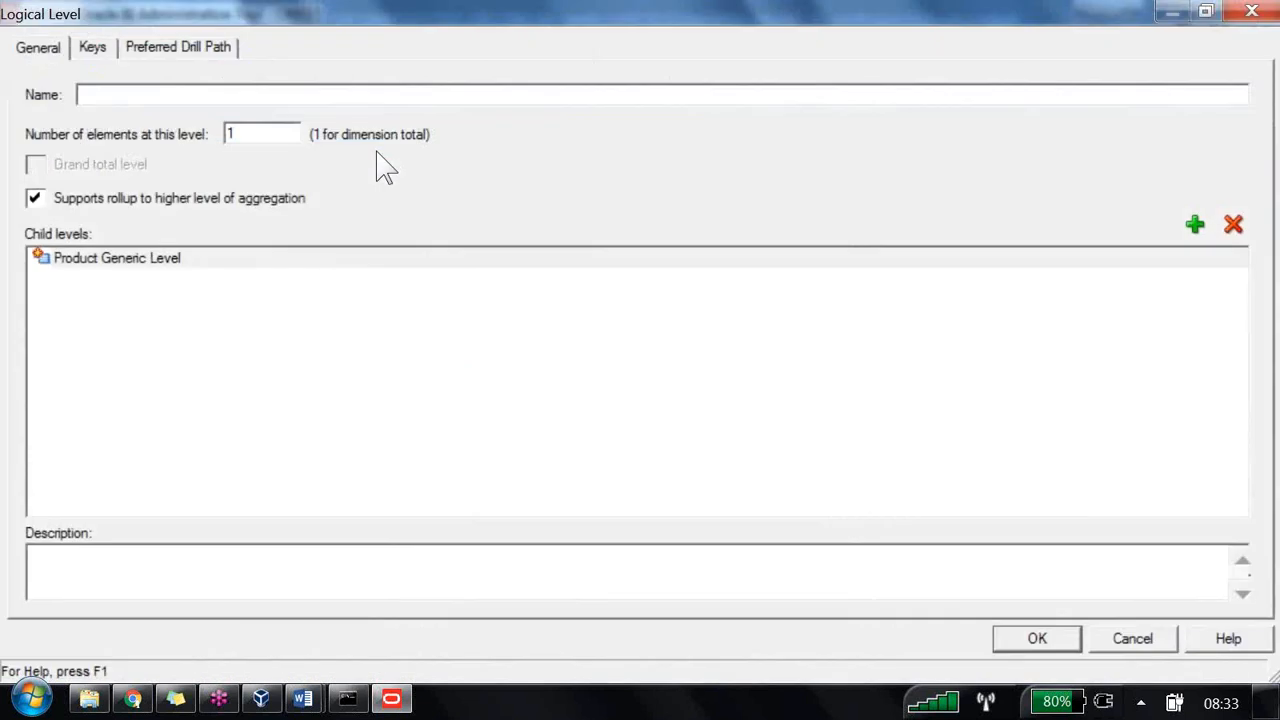
text(Product Sy)
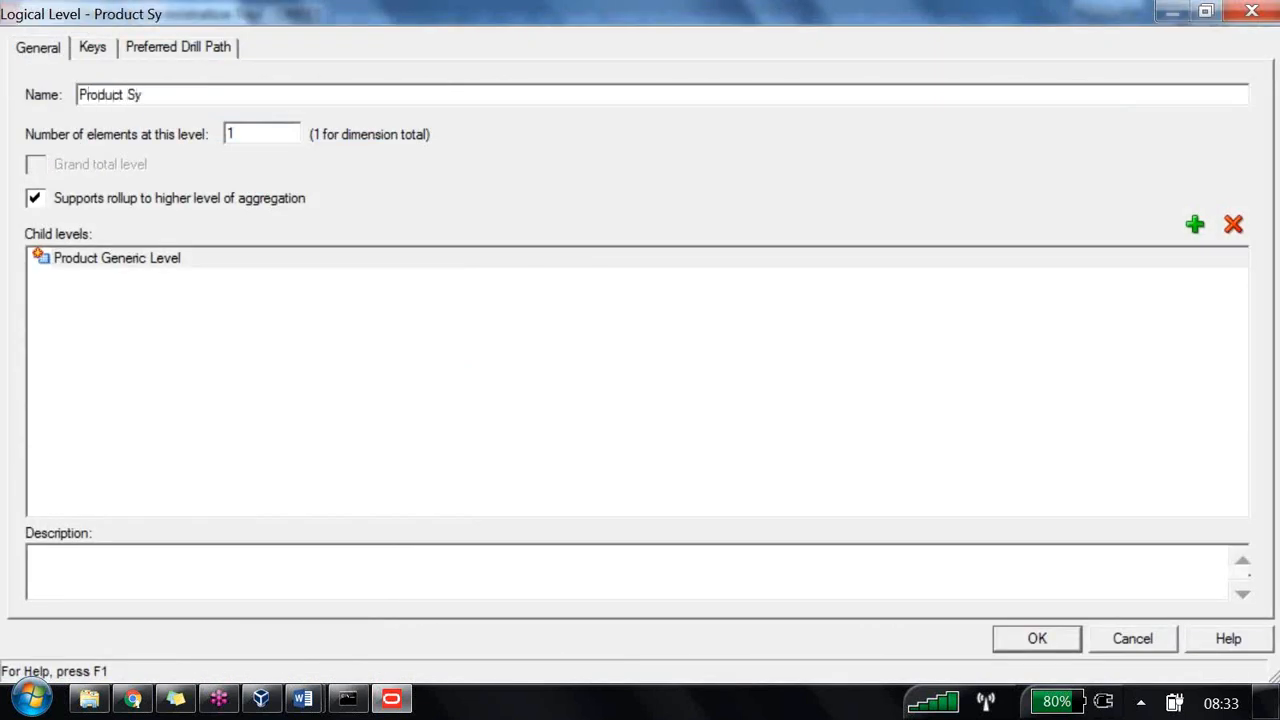
key(BackSpace)
text(u)
text(btype Level)
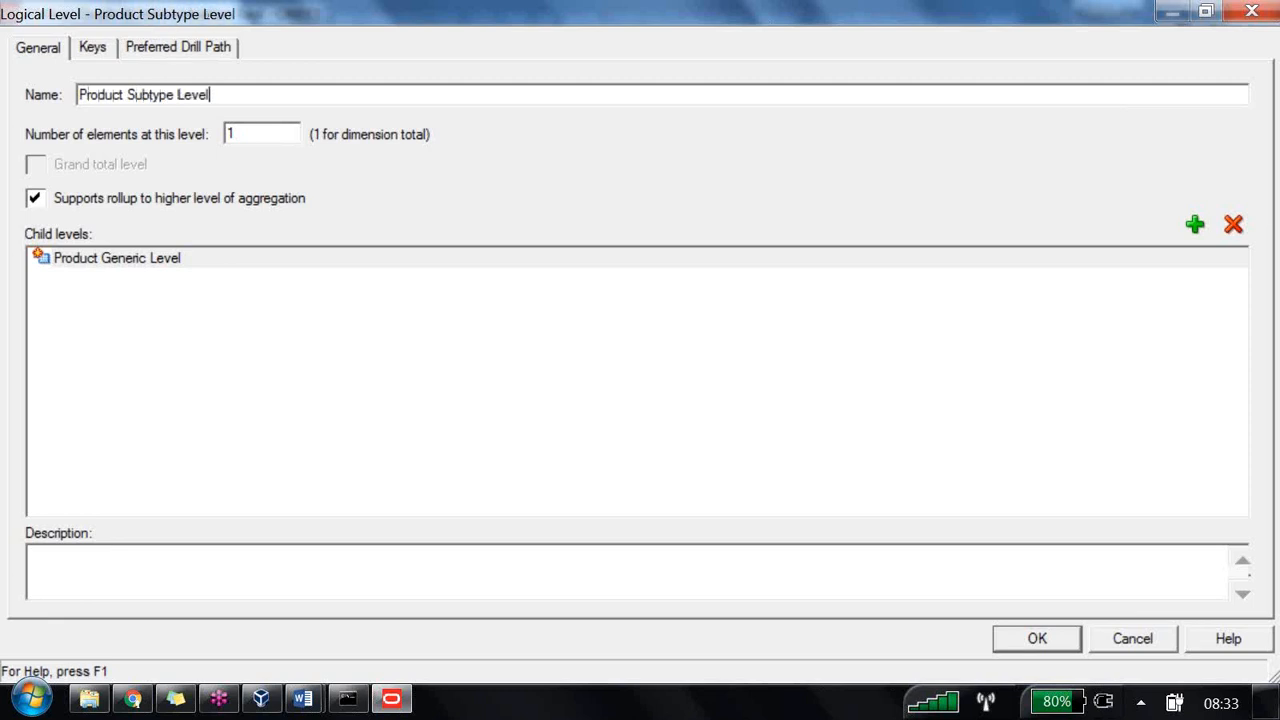
key(Return)
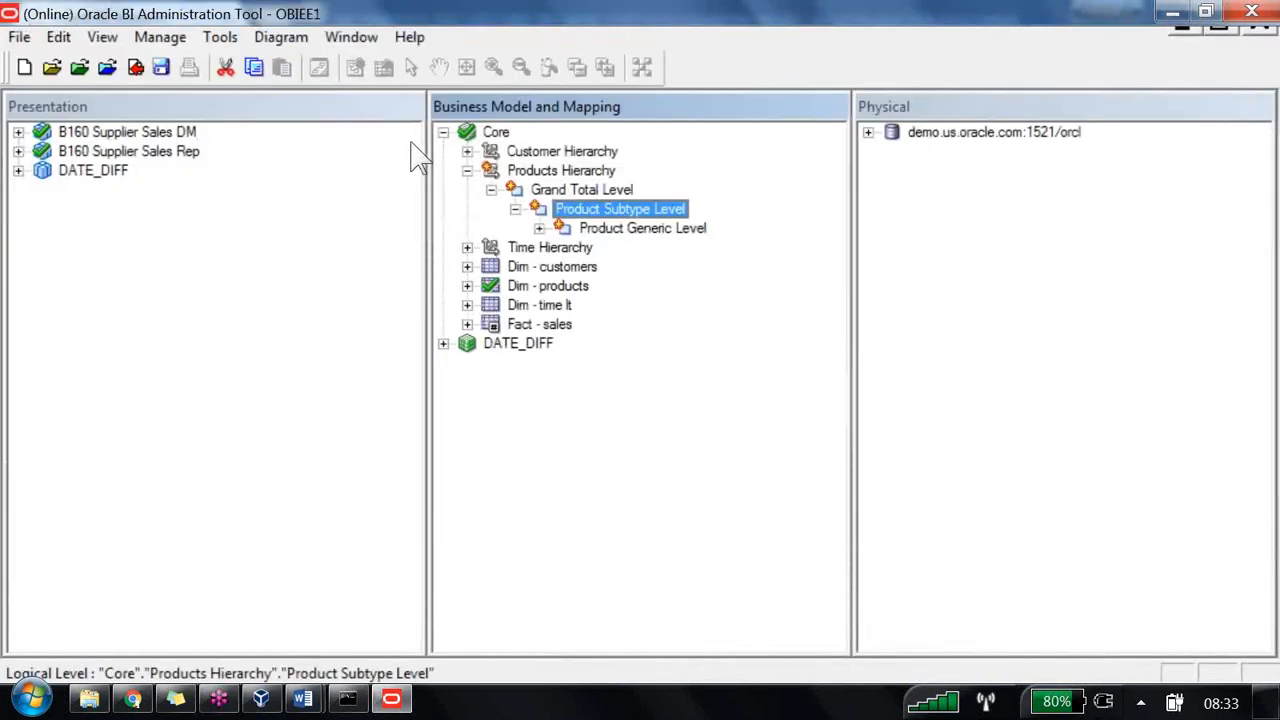
- Add a parent level named Product Type Level above Product Subtype Level
right_click(618, 211)
mouse_move(652, 226)
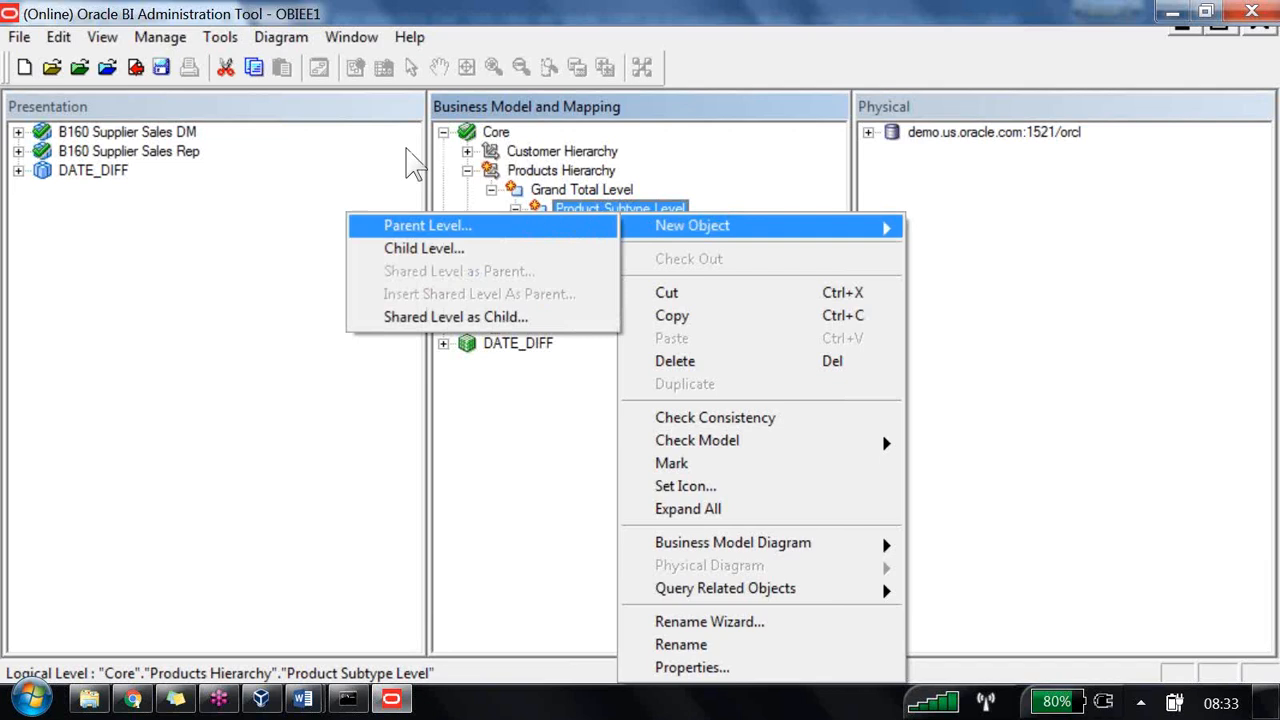
click(420, 226)
text(Prod)
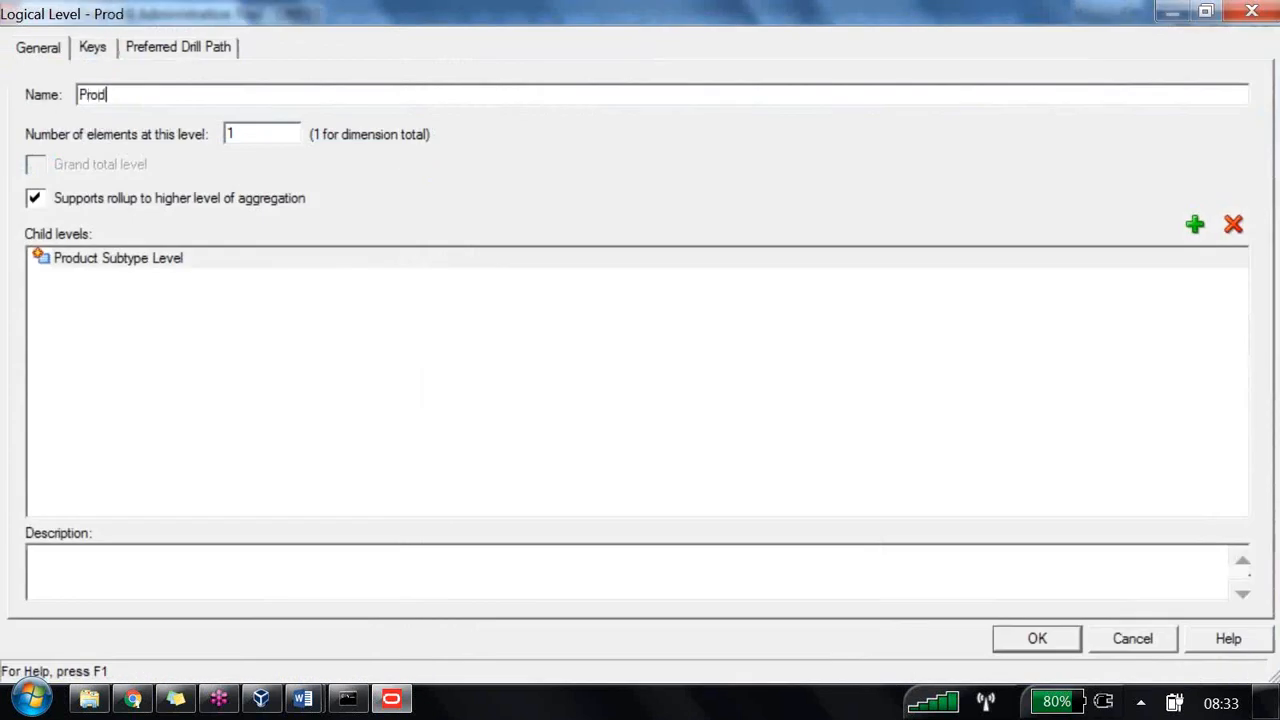
text(uct Typ)
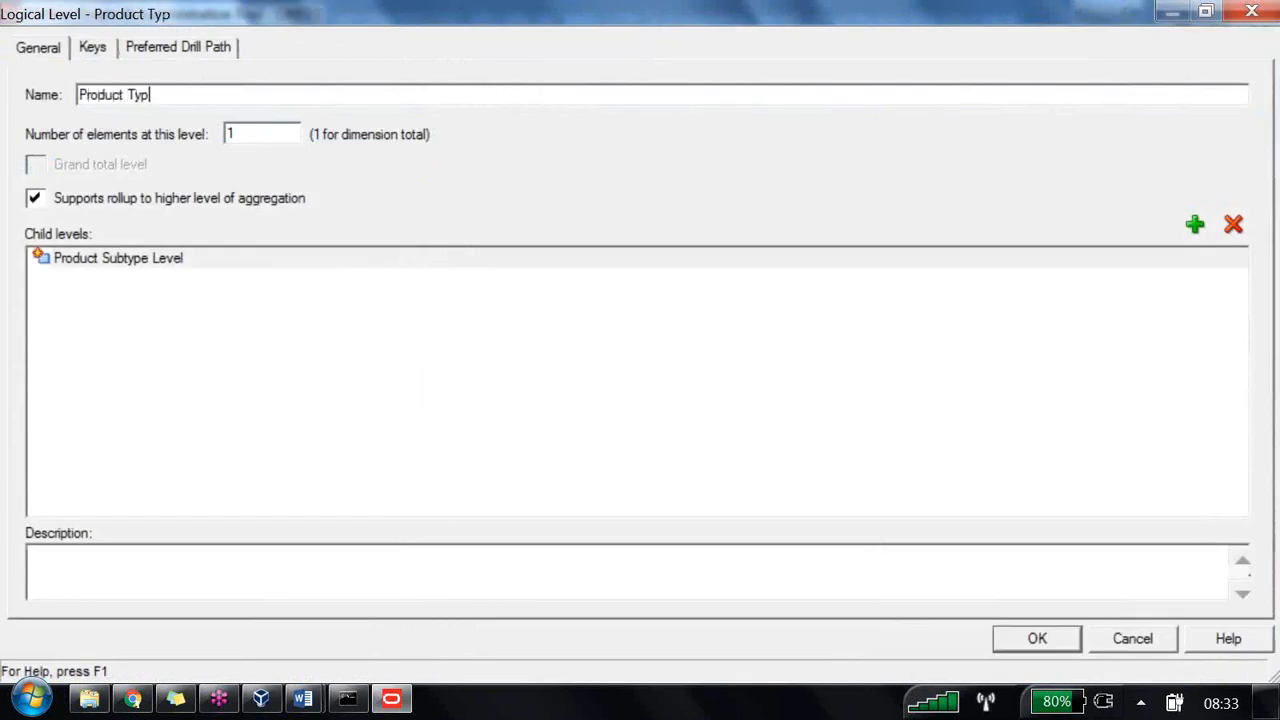
text(e Level)
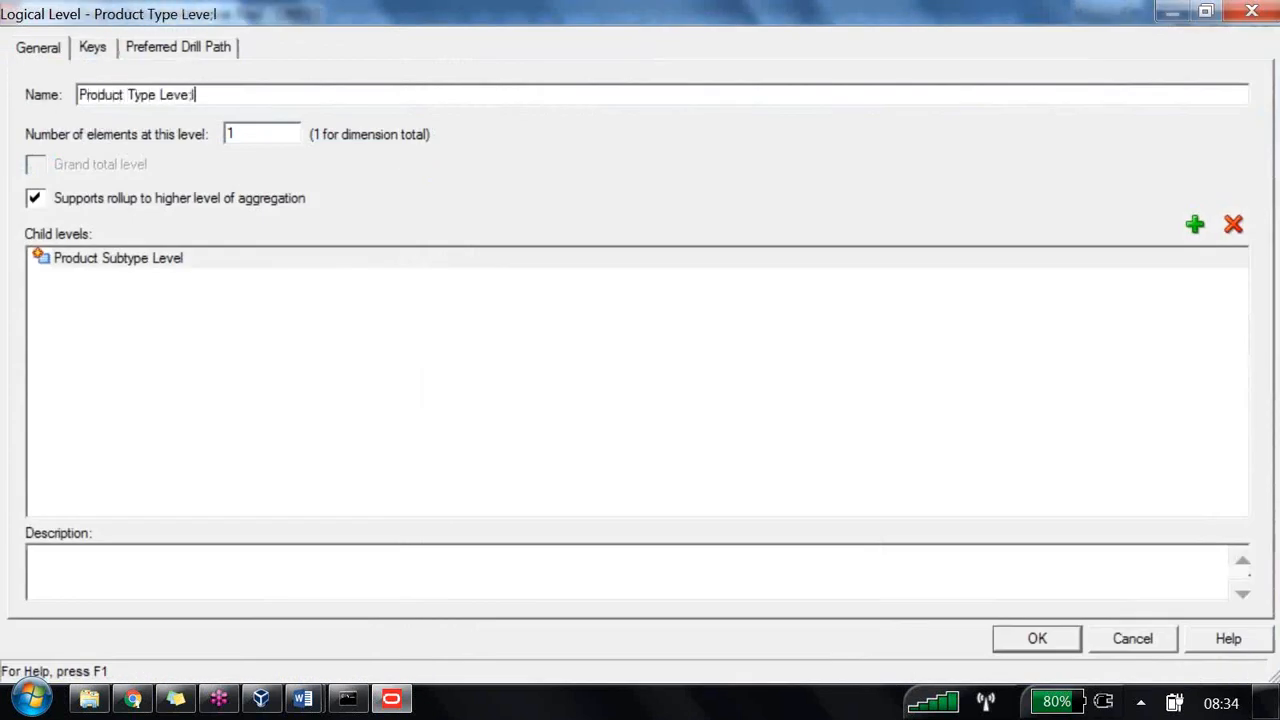
key(BackSpace)
key(BackSpace)
text(l)
key(Return)
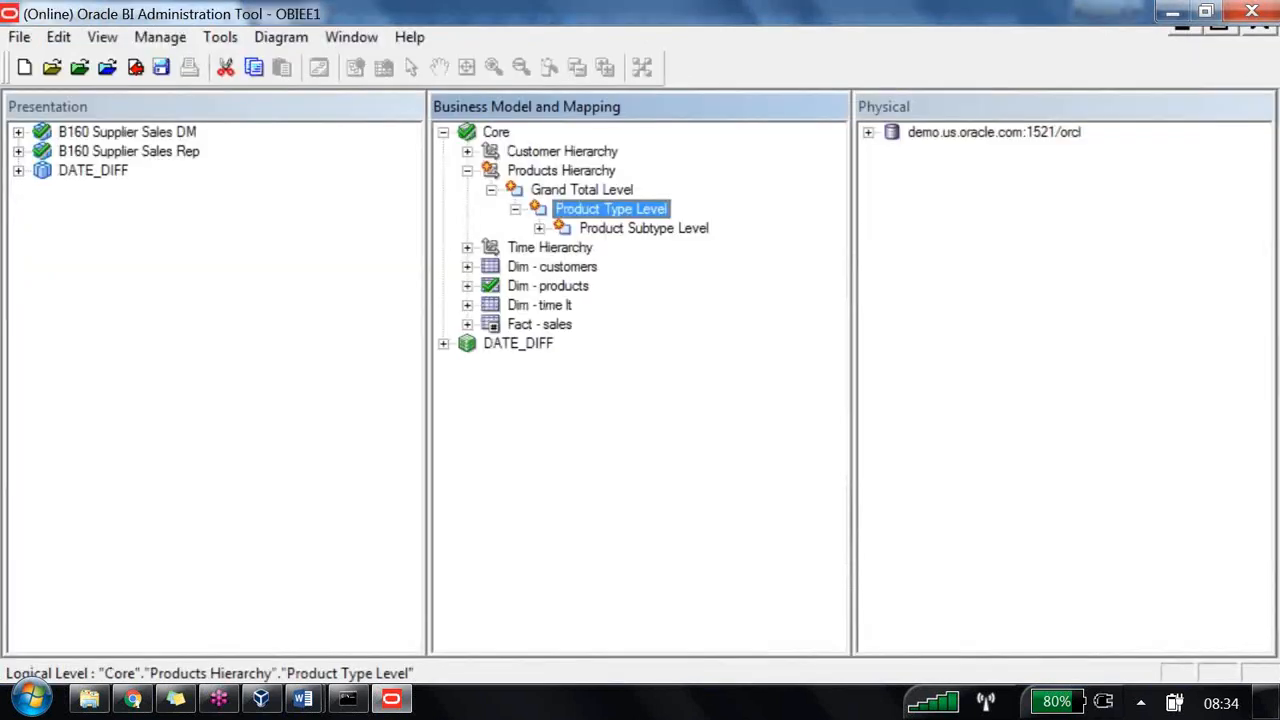
- Expand the levels below Product Type Level and assign the Typecode and ITEMTYPE columns to Product Type Level
click(540, 229)
click(564, 248)
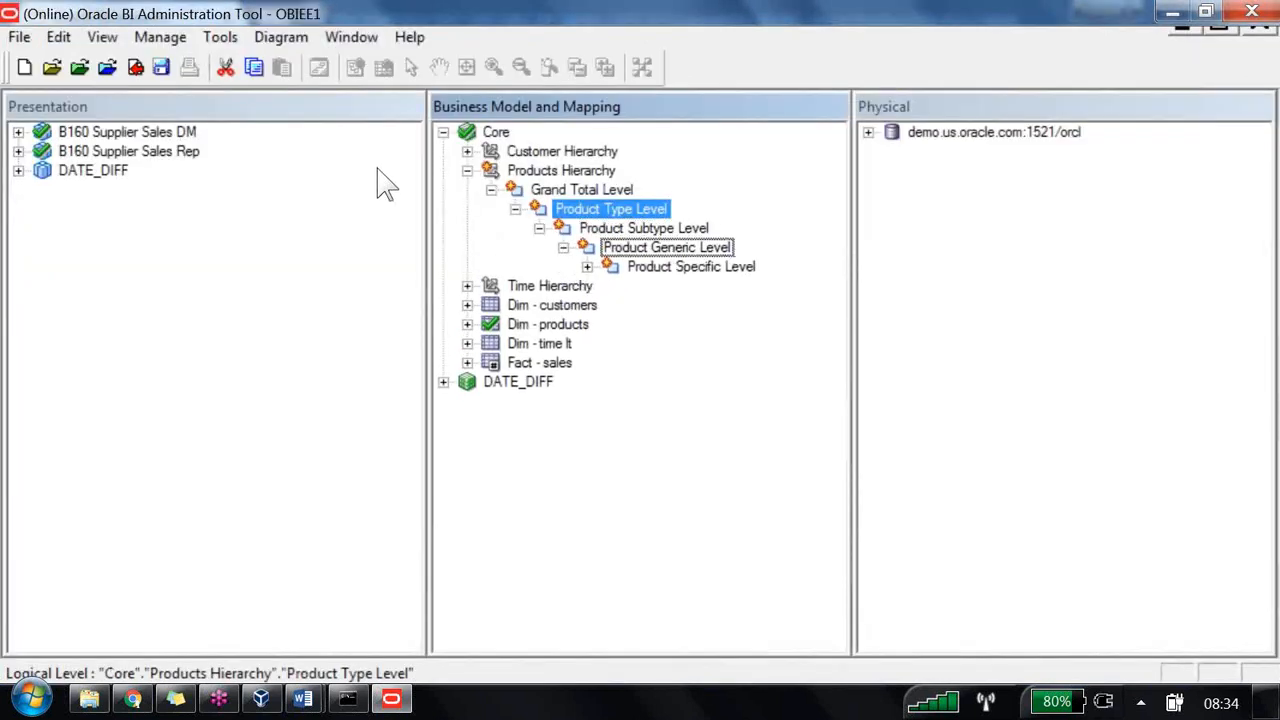
click(588, 267)
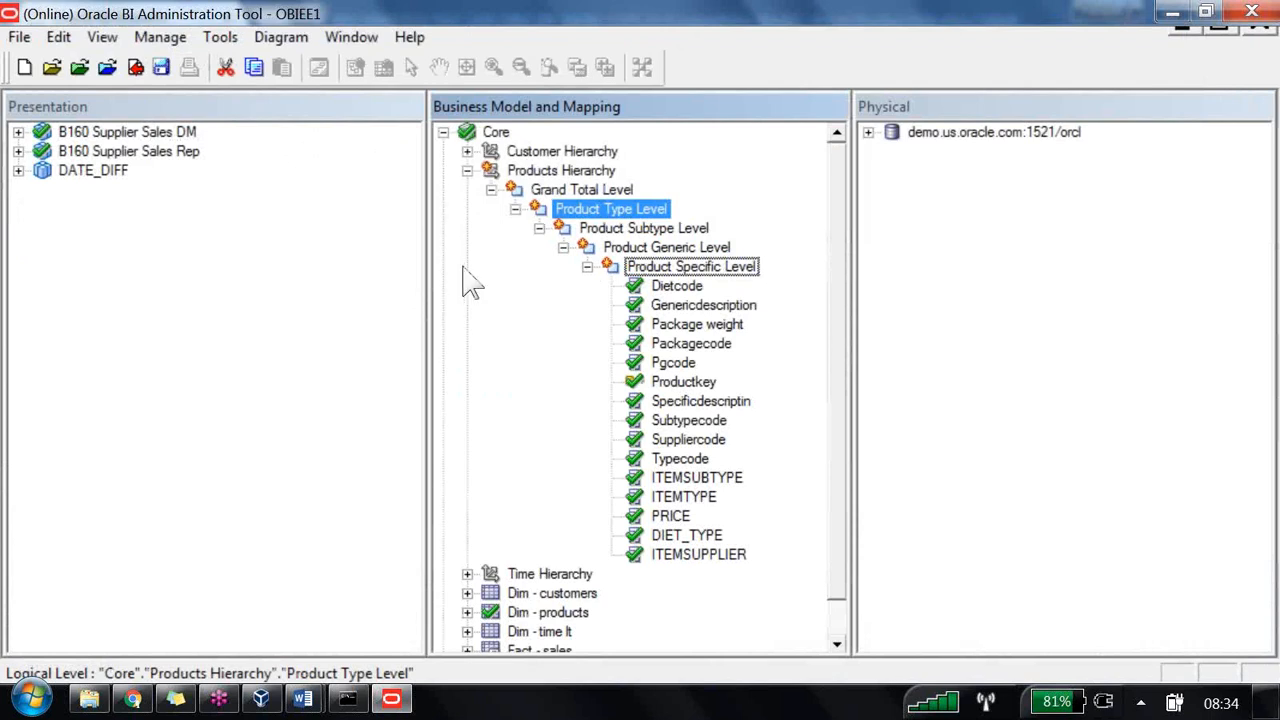
click(684, 497)
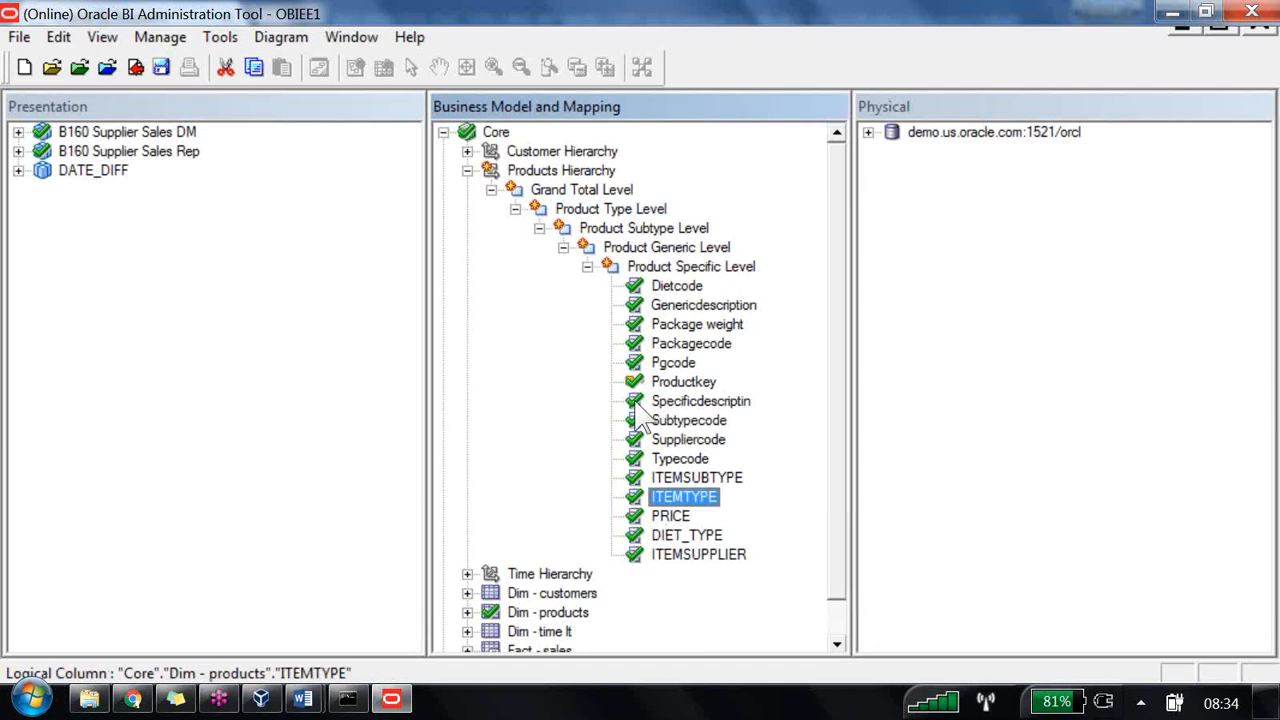
ctrl+click(684, 459)
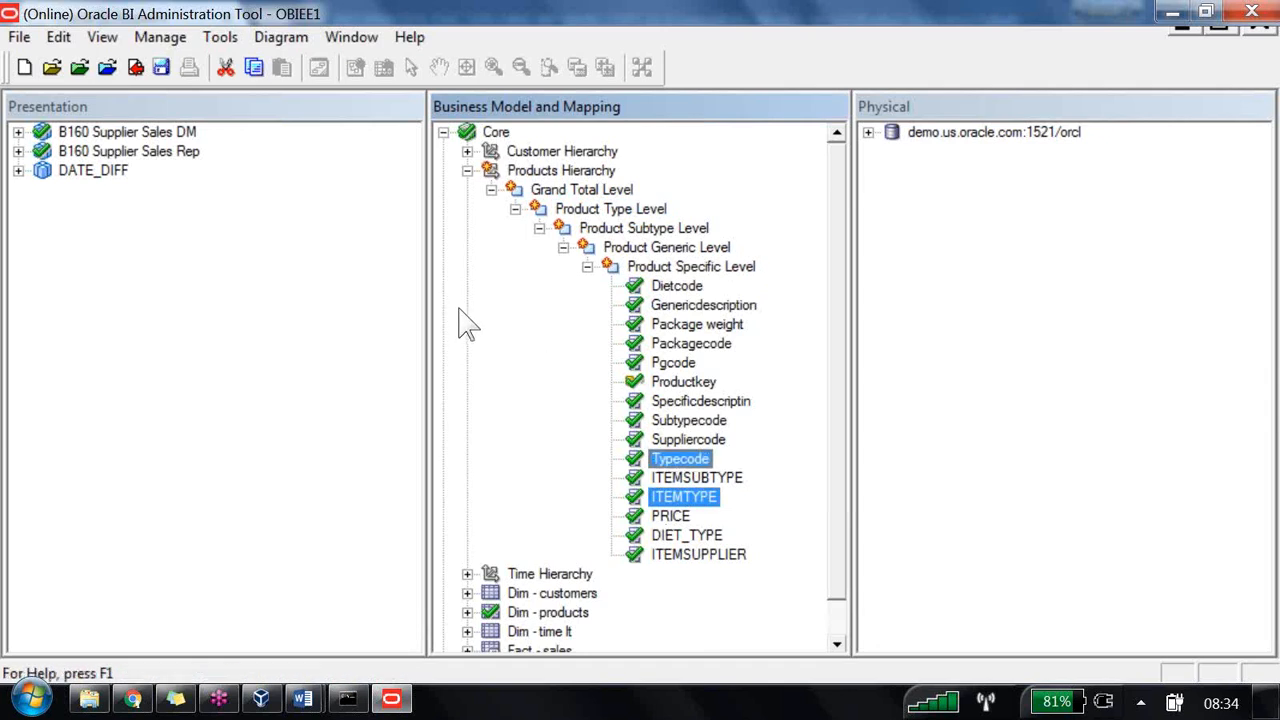
mouse_move(665, 459)
mouse_down()
mouse_move(568, 400)
mouse_move(615, 210)
mouse_up()
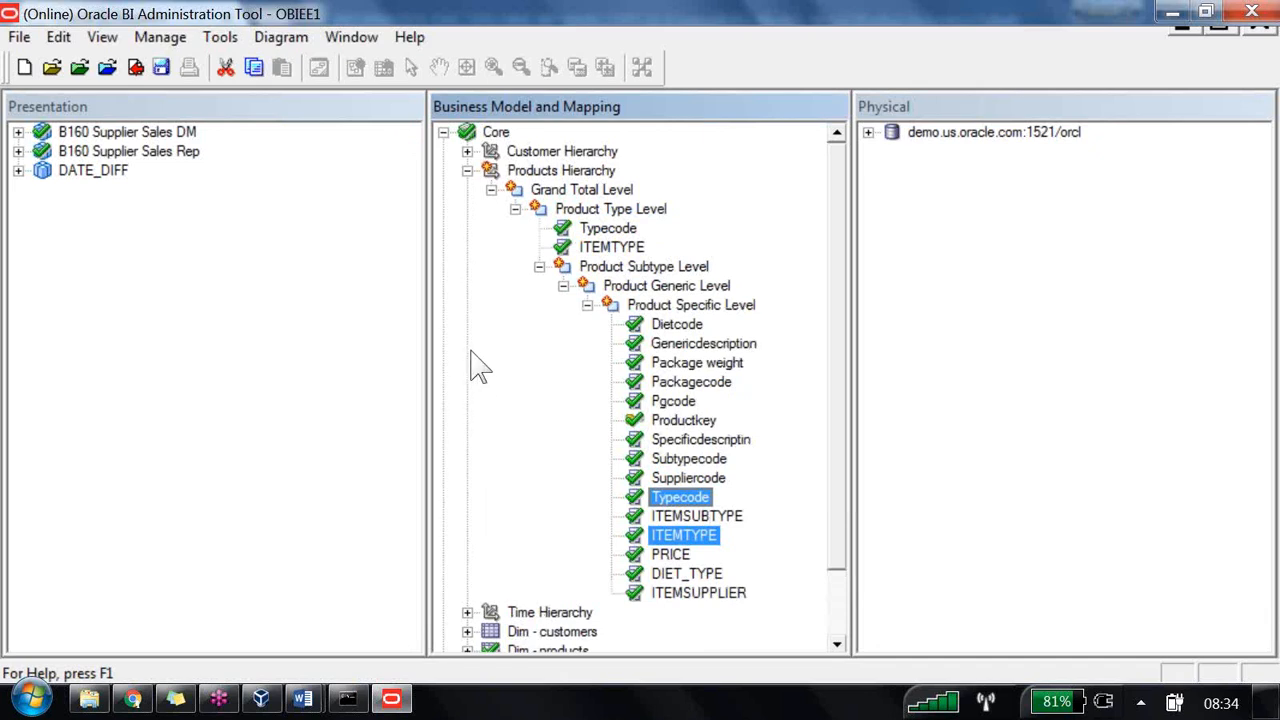
- Assign Subtypecode and ITEMSUBTYPE to Product Subtype Level, and Genericdescription to Product Generic Level
key(Up)
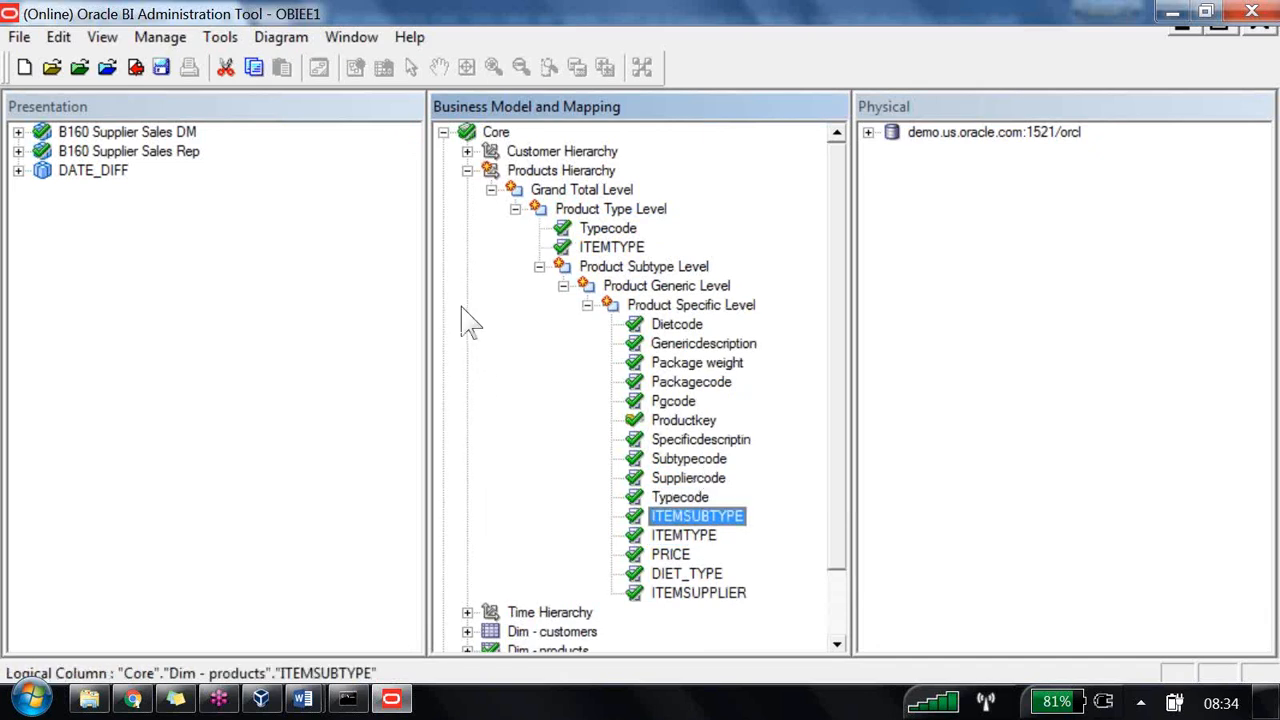
ctrl+click(692, 463)
drag(450, 312, 622, 258)
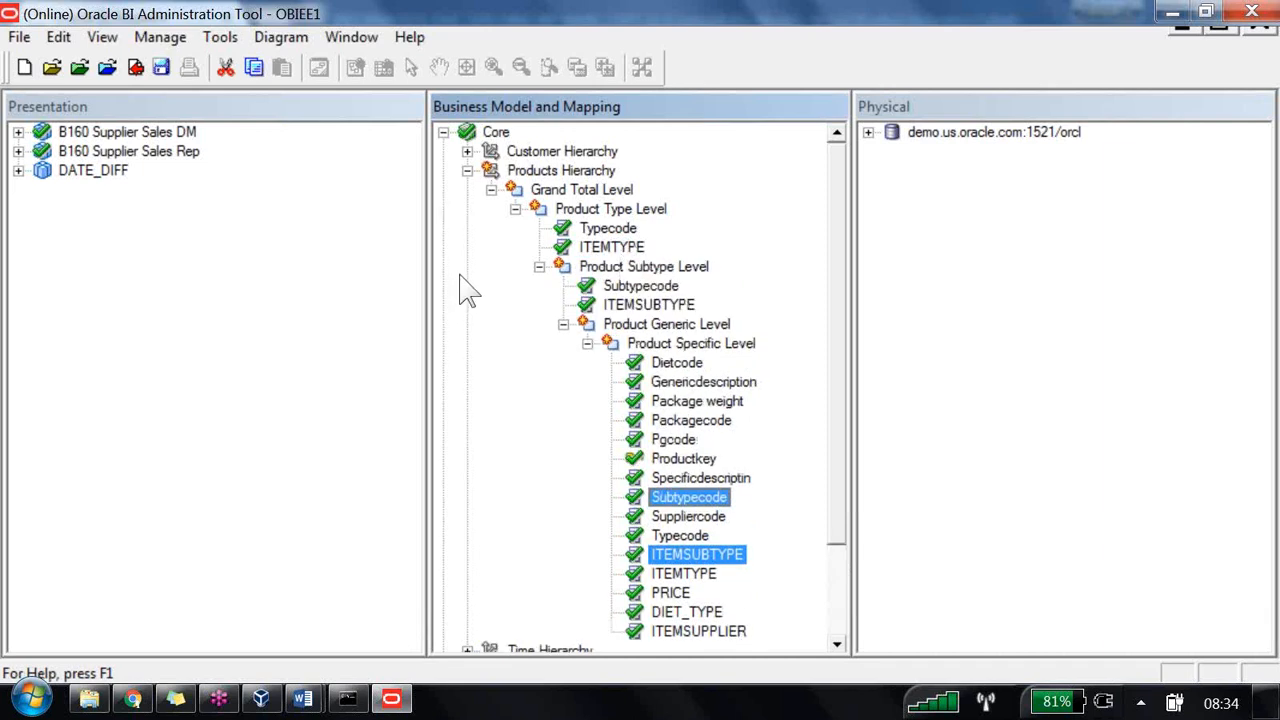
drag(693, 384, 618, 355)
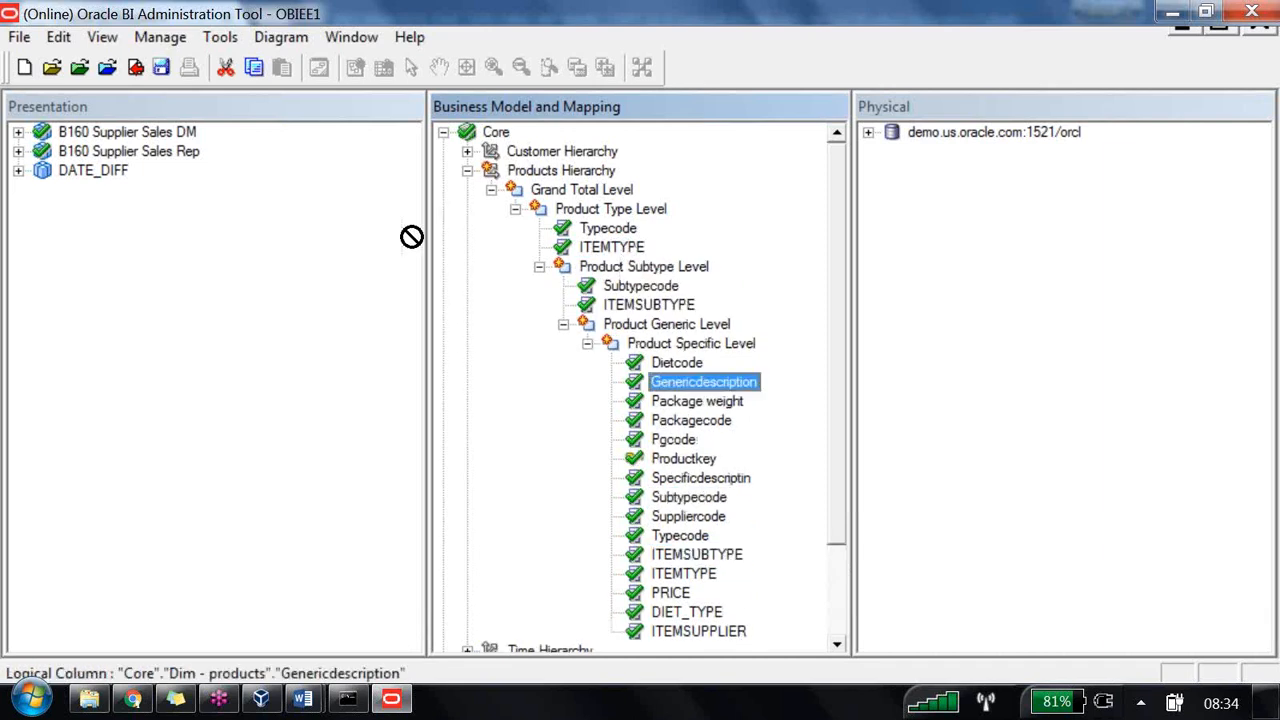
drag(412, 236, 436, 232)
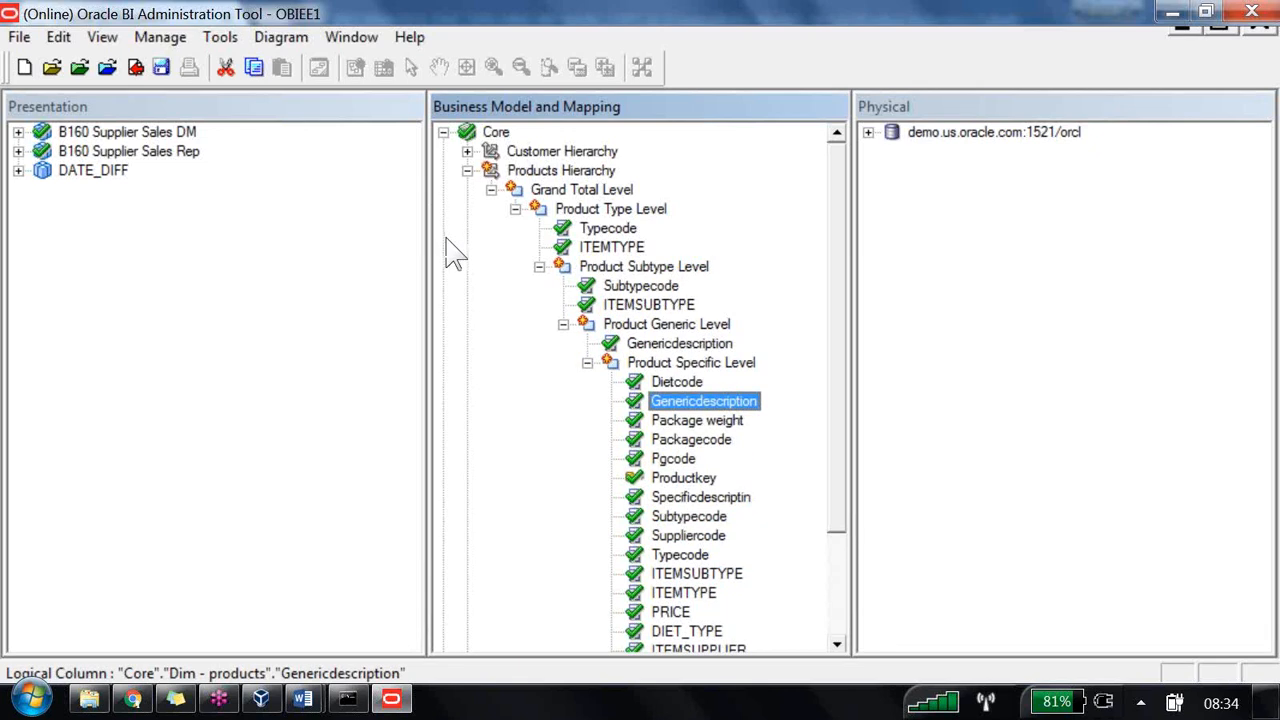
- Remove every column except Productkey and Specificdescriptin from Product Specific Level
click(668, 361)
scroll(679, 426, down, 2)
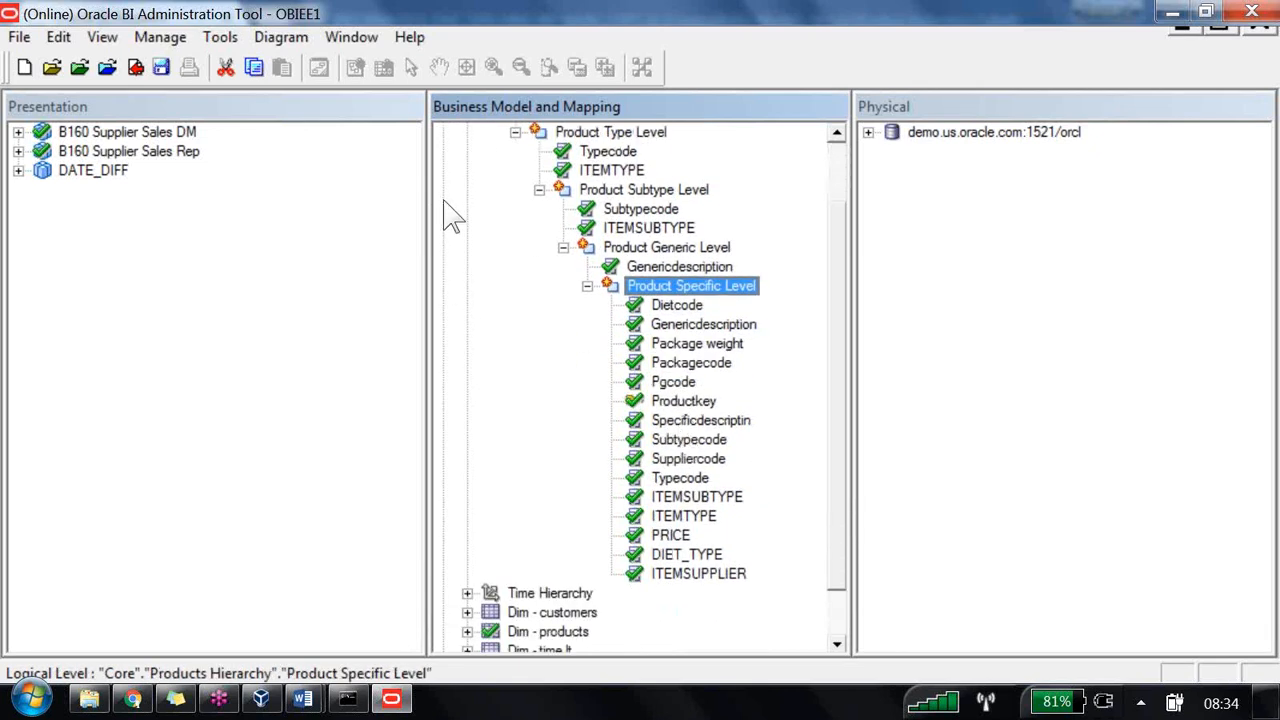
key(Down)
key(ctrl+a)
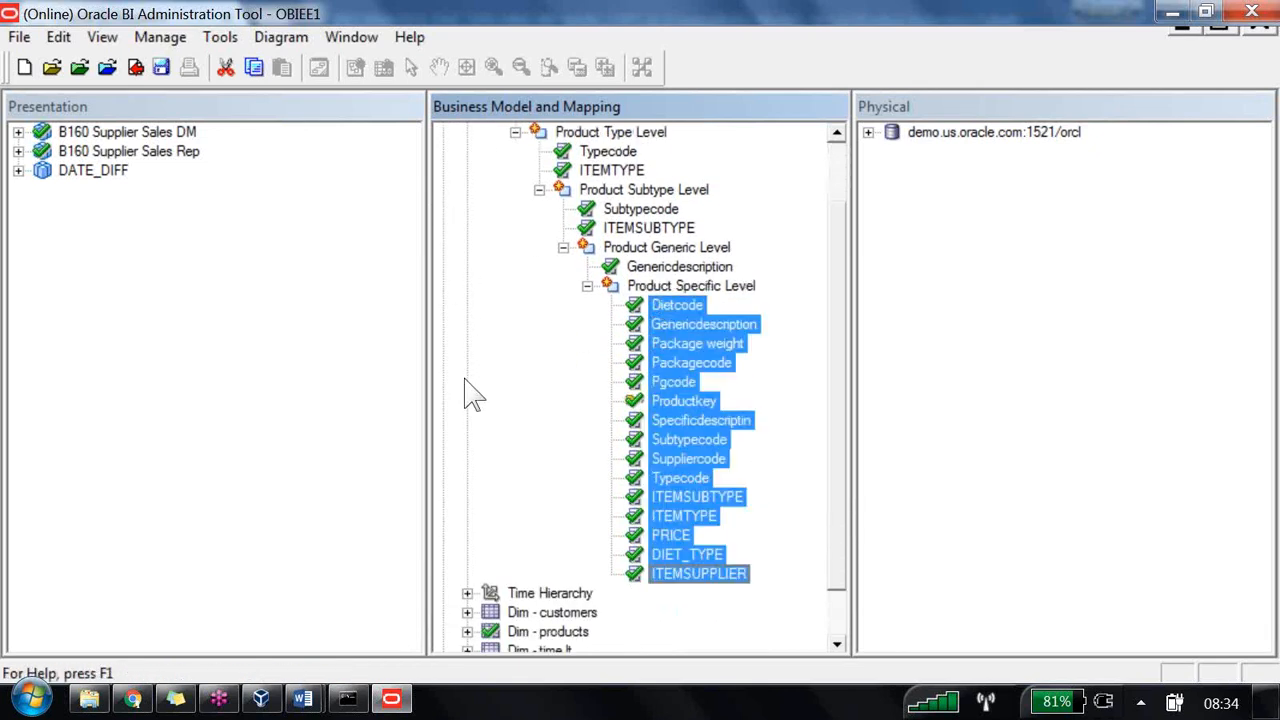
ctrl+click(686, 400)
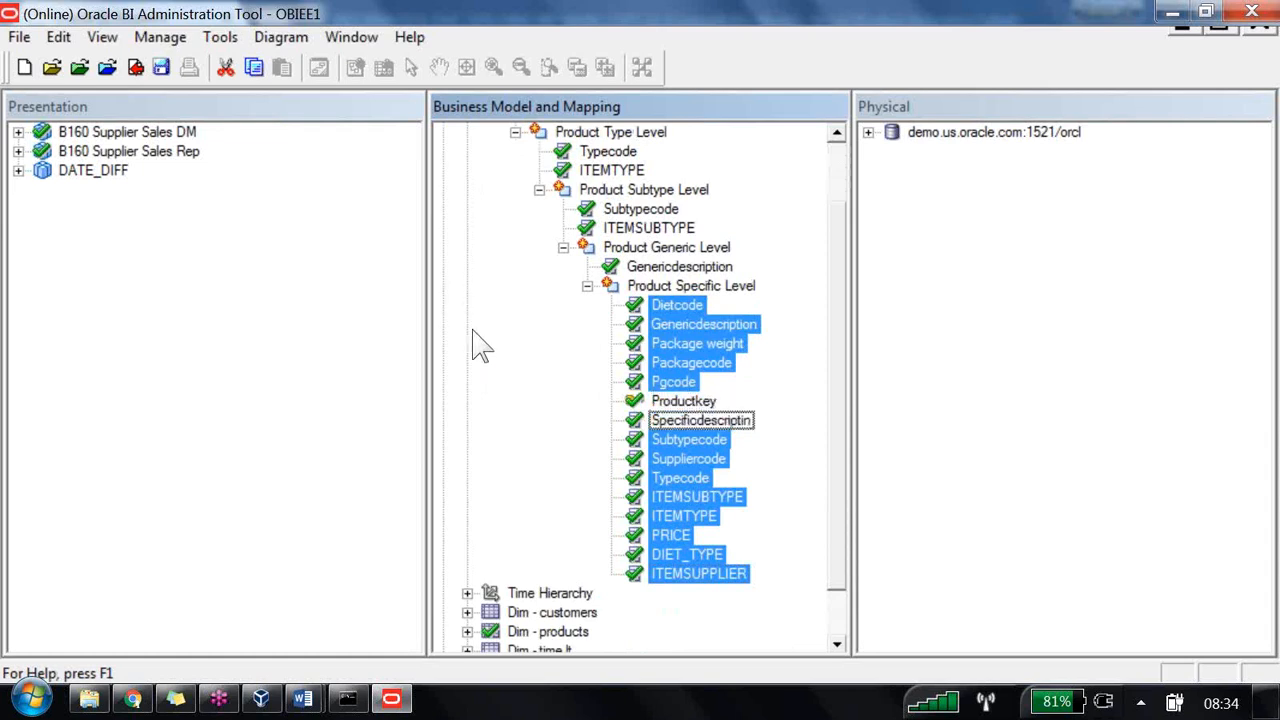
key(Delete)
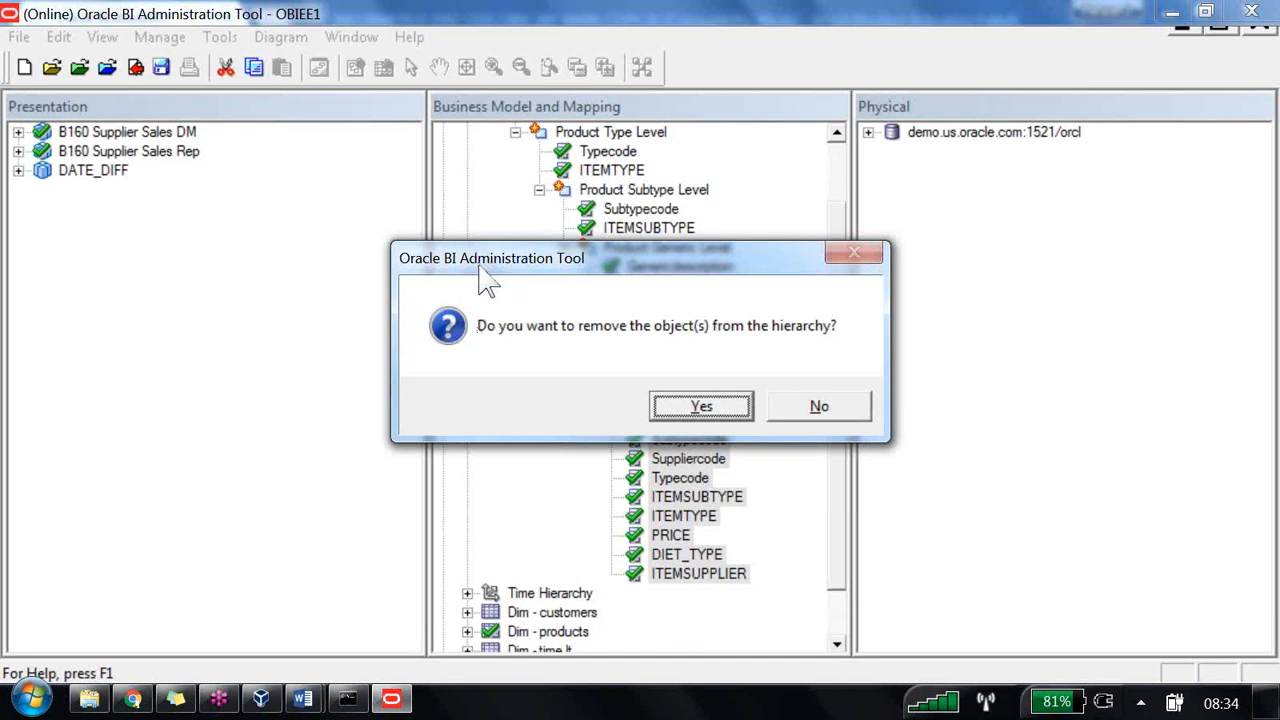
key(Return)
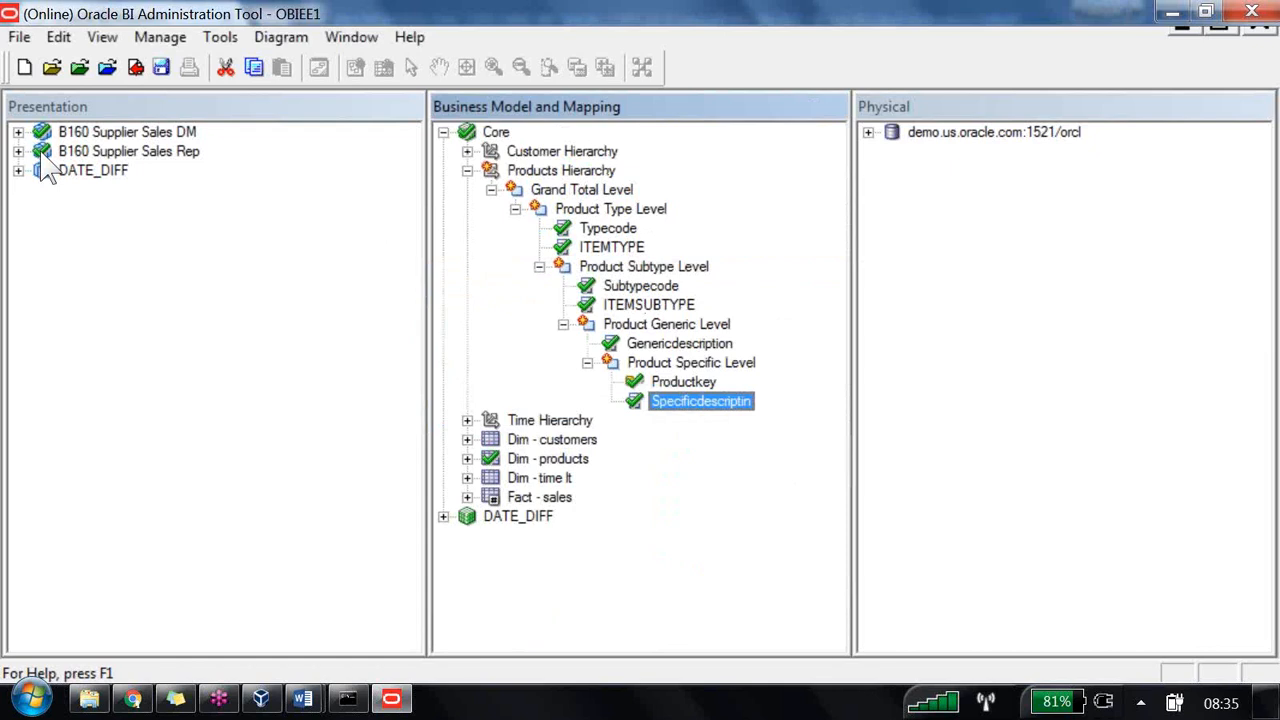
click(19, 37)
key(Down)
key(Down)
key(Down)
key(Down)
key(Down)
key(Down)
key(Down)
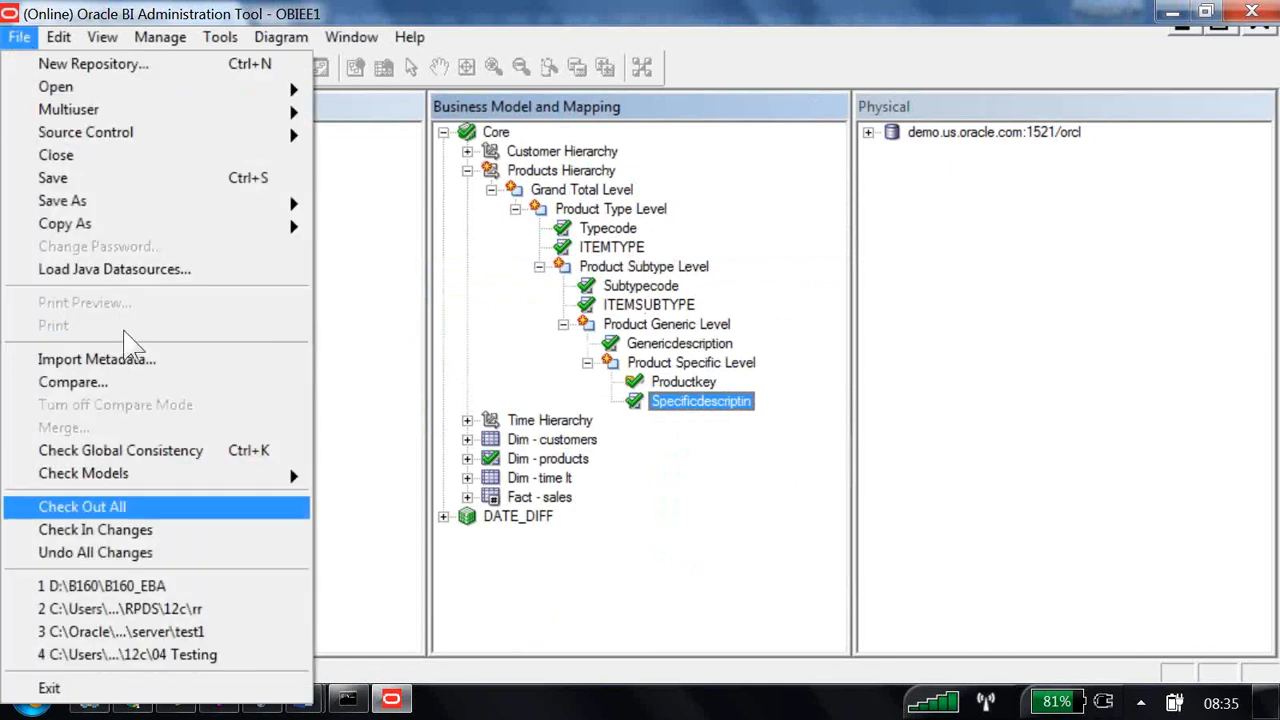
key(Up)
key(Up)
key(Up)
key(Down)
key(Down)
key(Down)
key(Down)
key(Down)
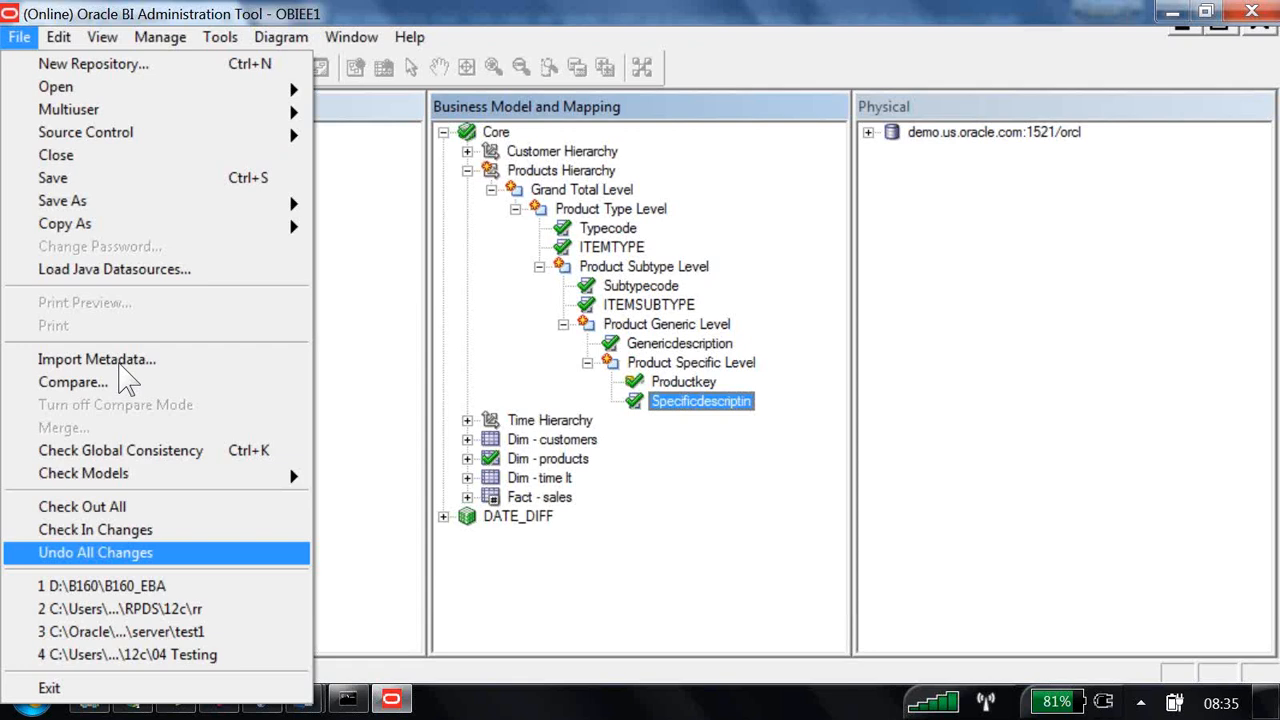
click(514, 329)
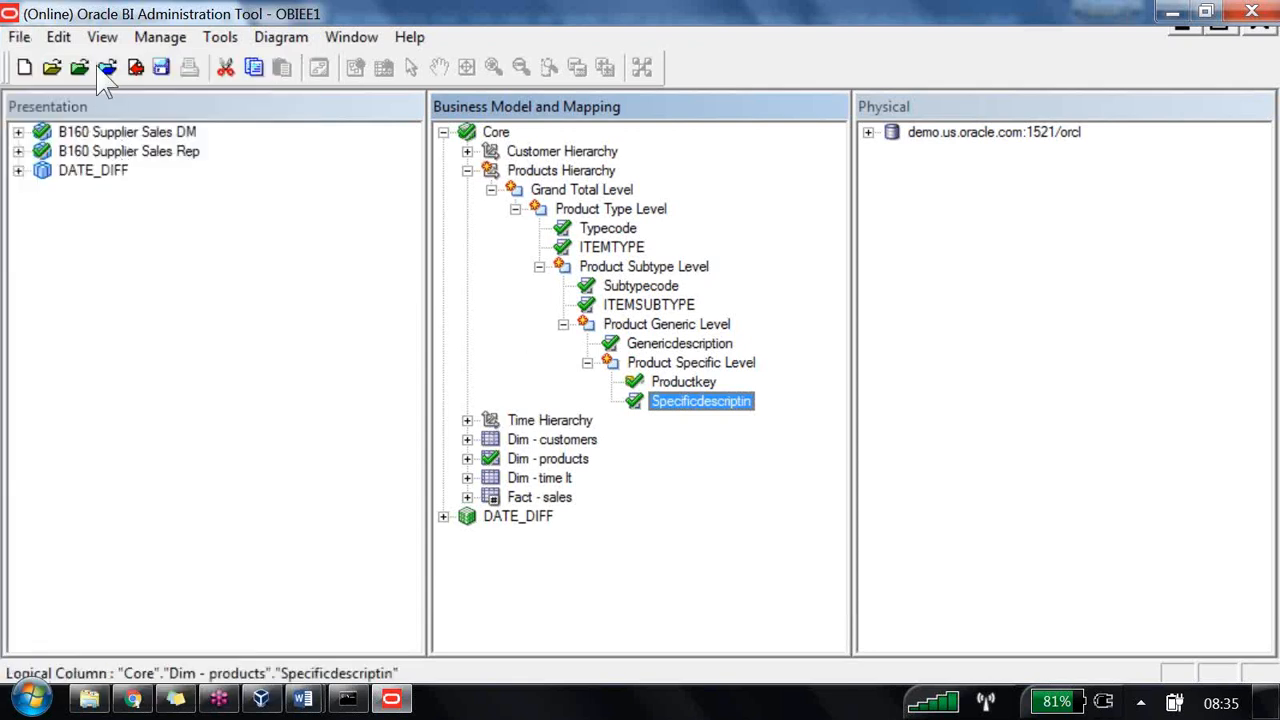
- Check in the changes with a global consistency check and review the warnings for the Product Generic, Subtype and Type levels
click(136, 66)
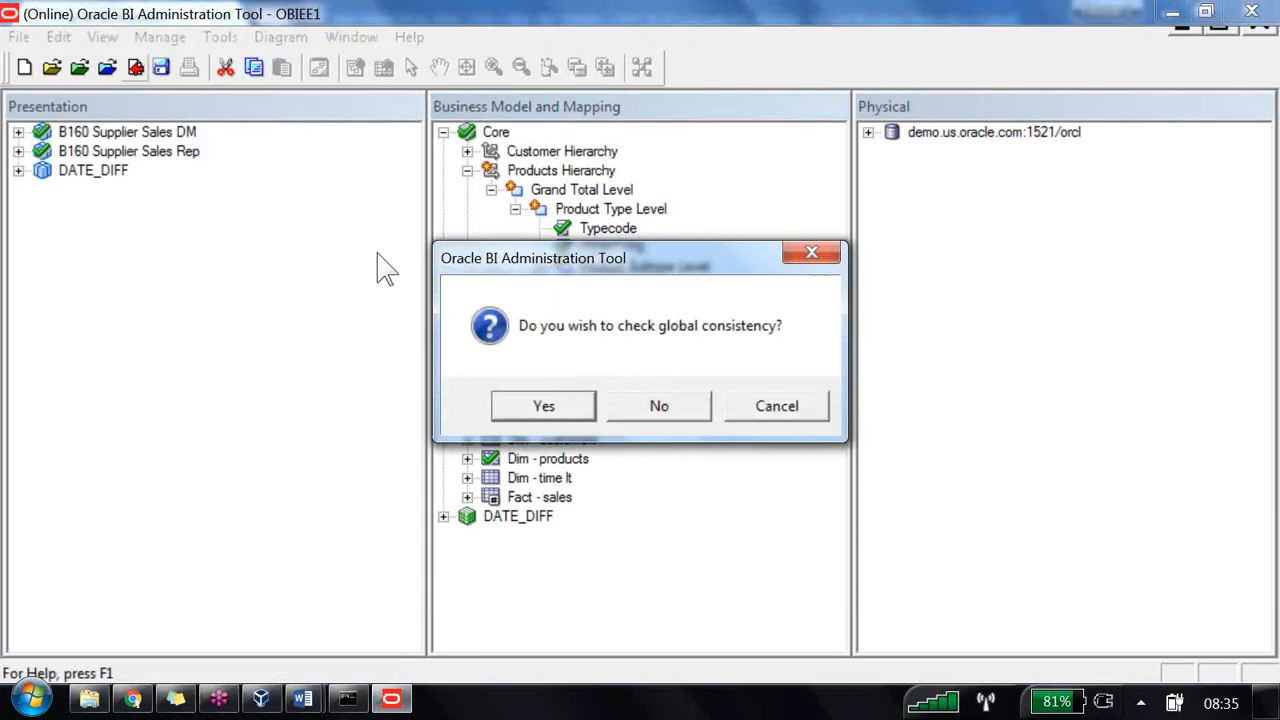
key(Return)
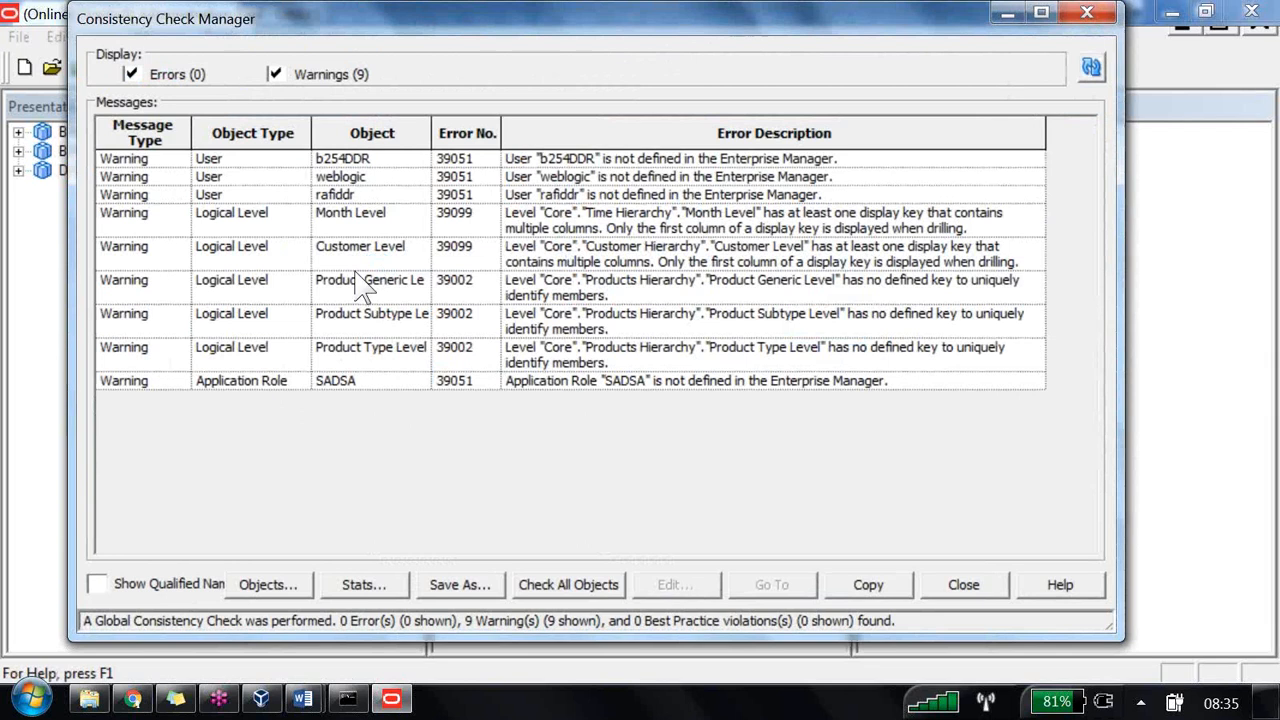
click(360, 285)
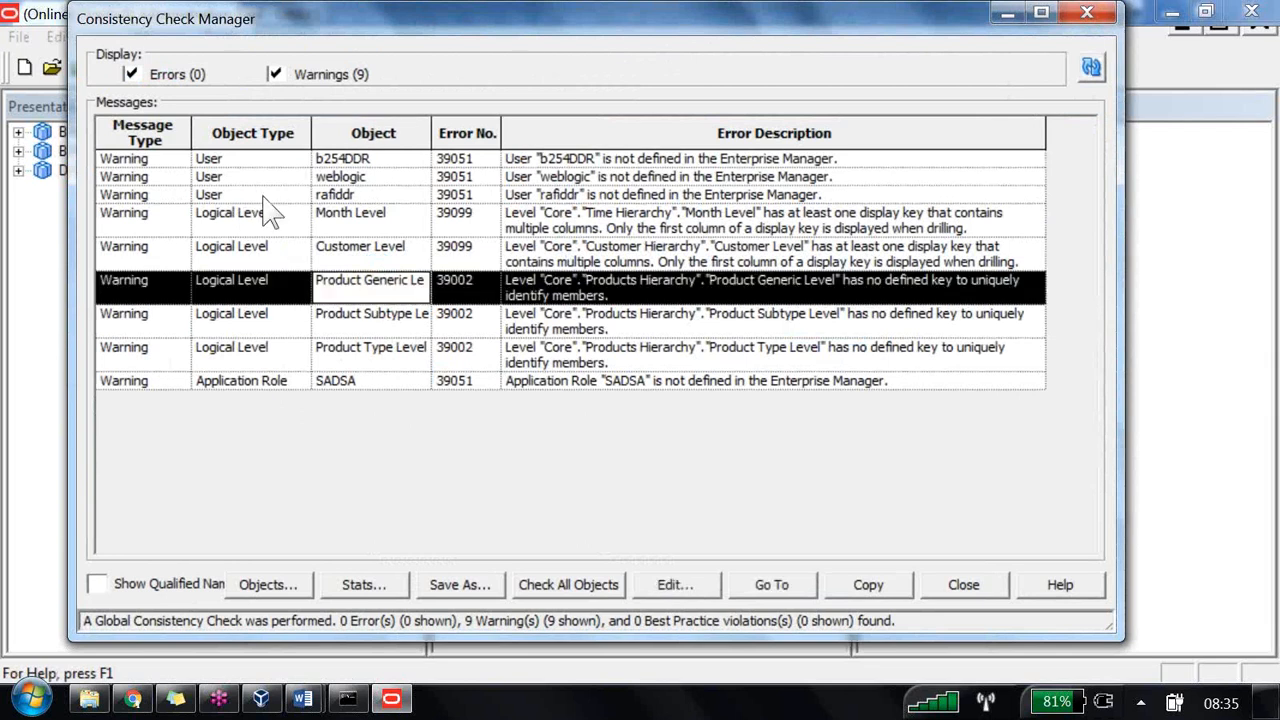
key(shift+Down)
key(shift+Down)
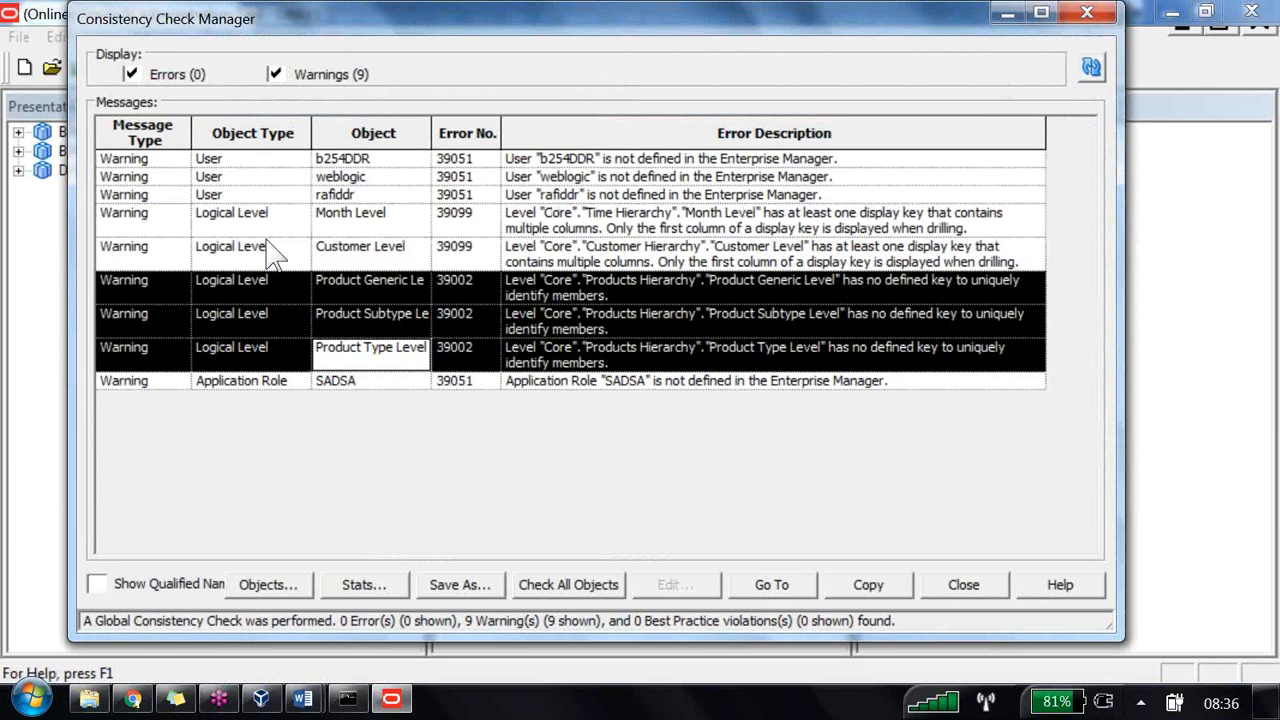
click(963, 584)
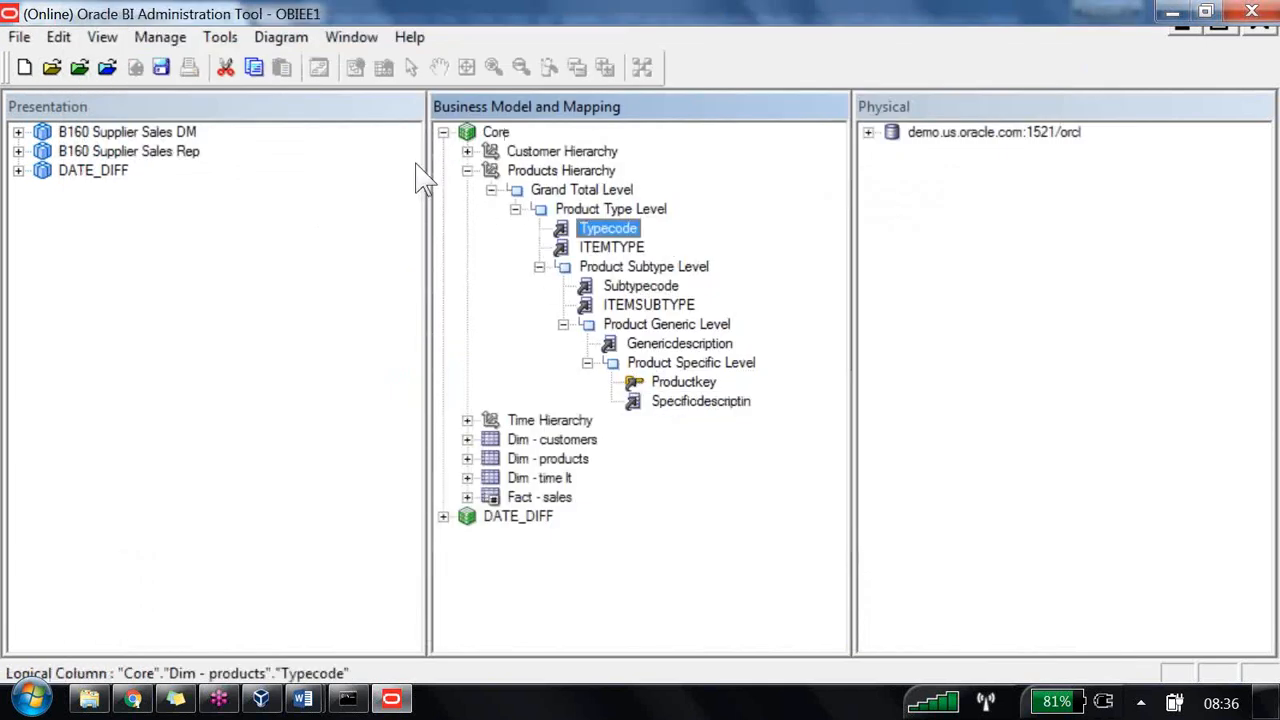
- Define a key named typecode_key on the Typecode column for Product Type Level and set it as the primary key
key(Down)
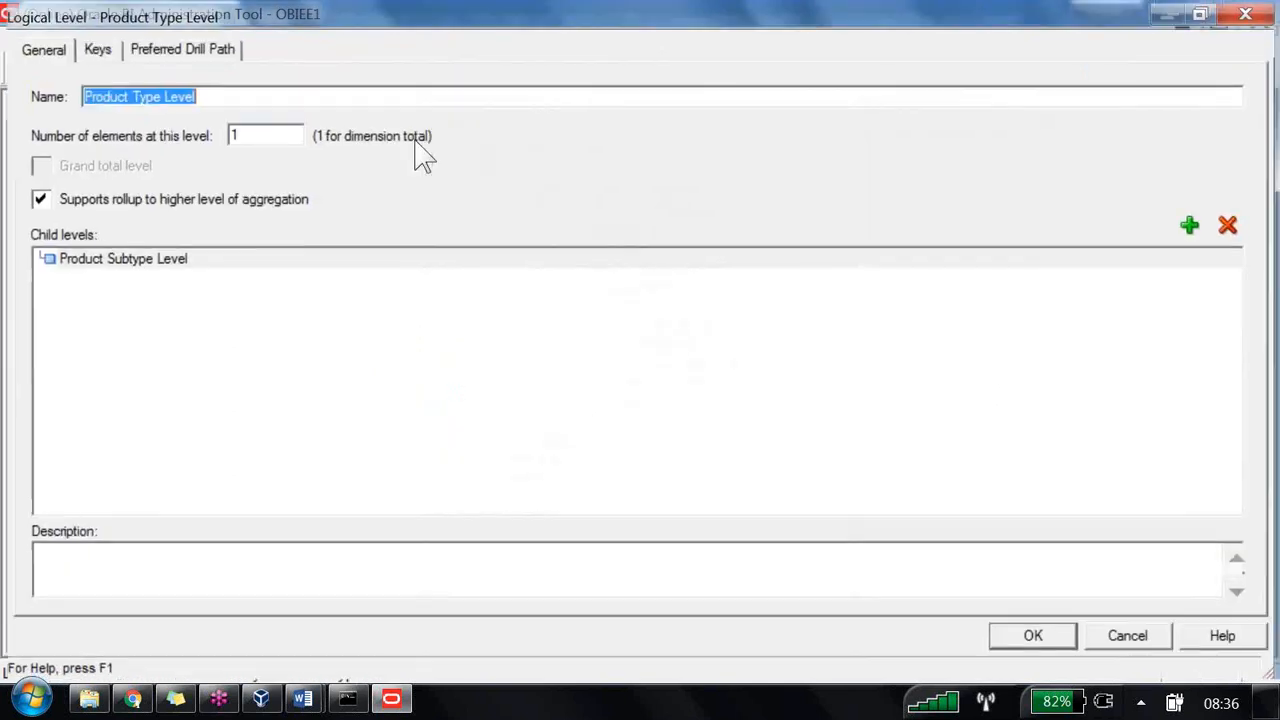
click(90, 47)
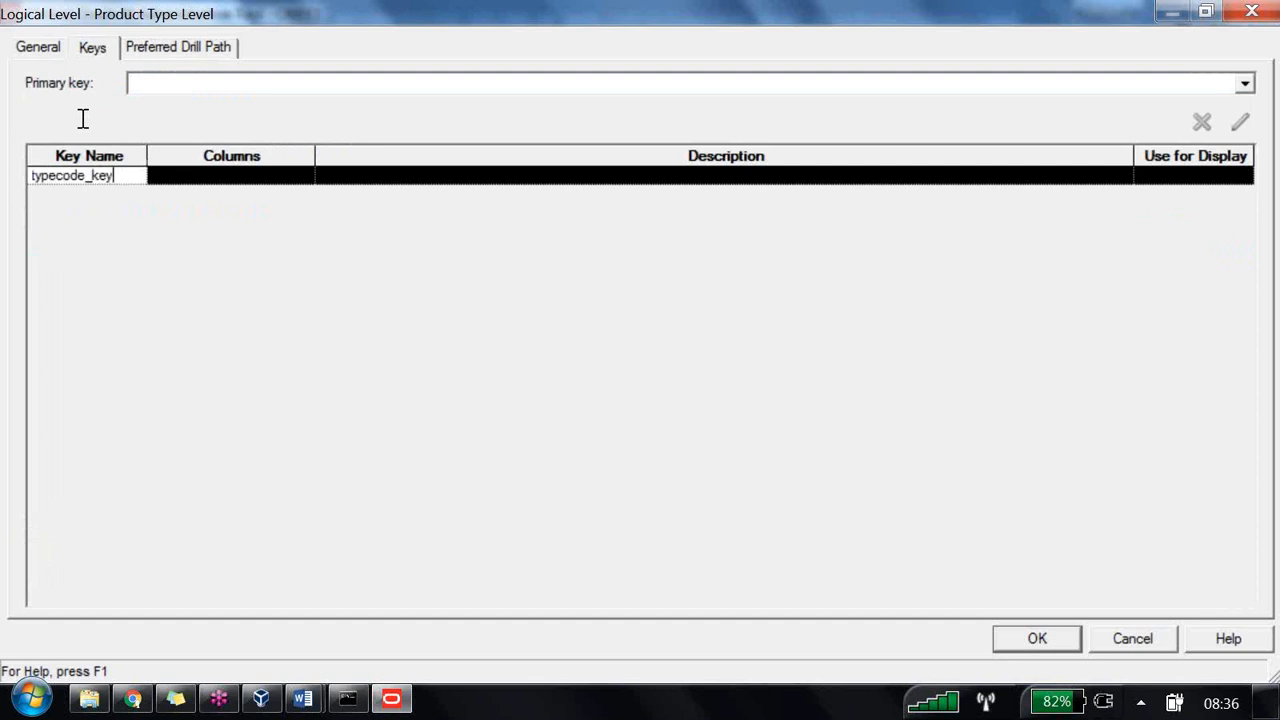
click(188, 175)
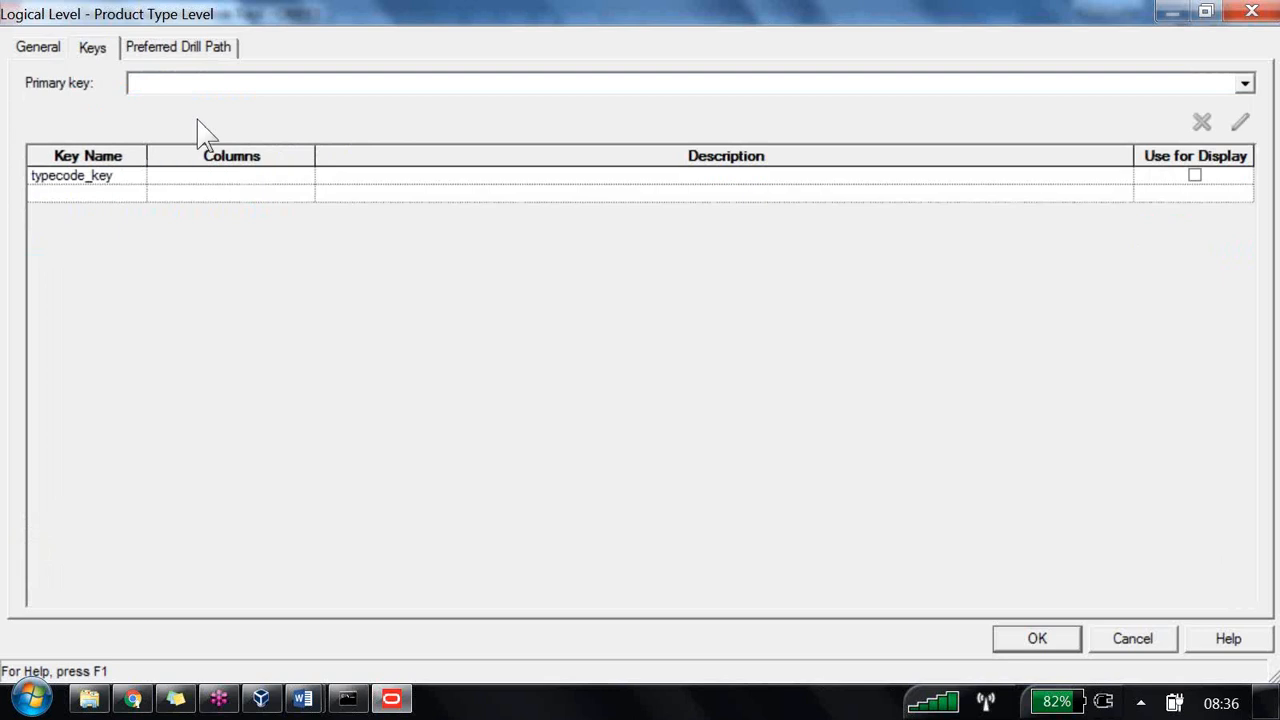
click(200, 175)
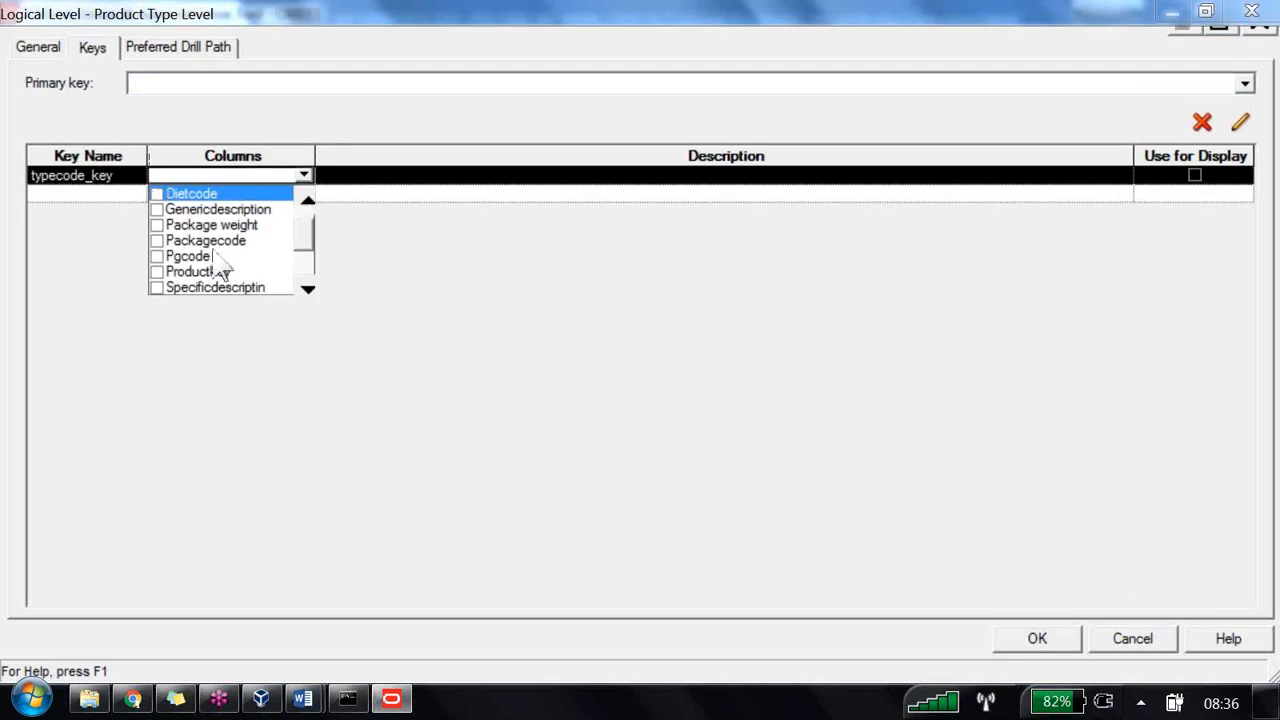
scroll(215, 265, down, 1)
click(157, 288)
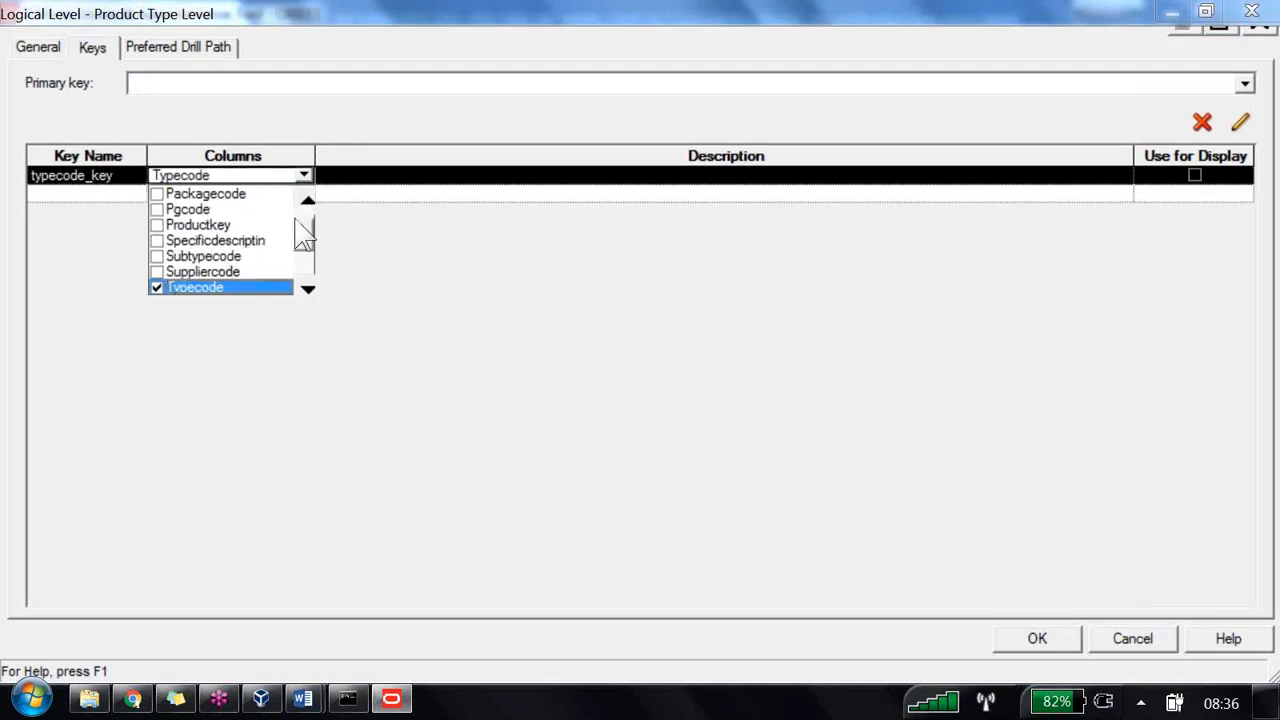
click(295, 219)
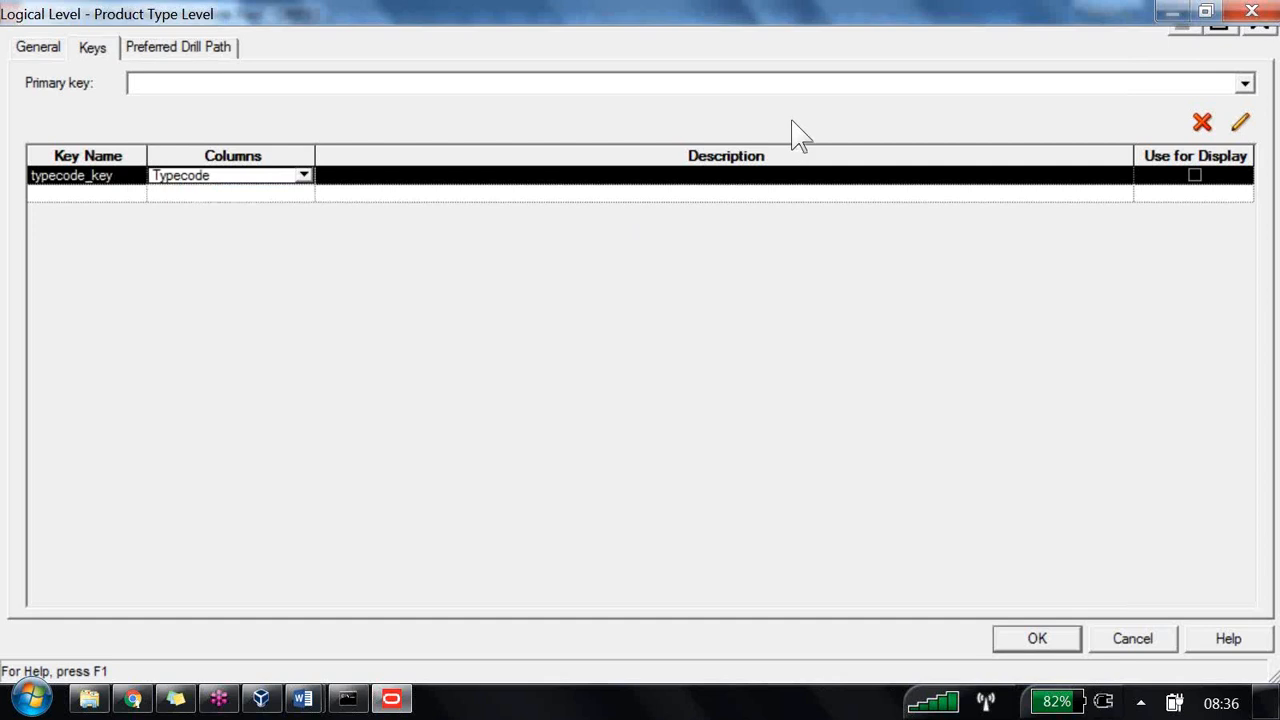
drag(792, 120, 541, 108)
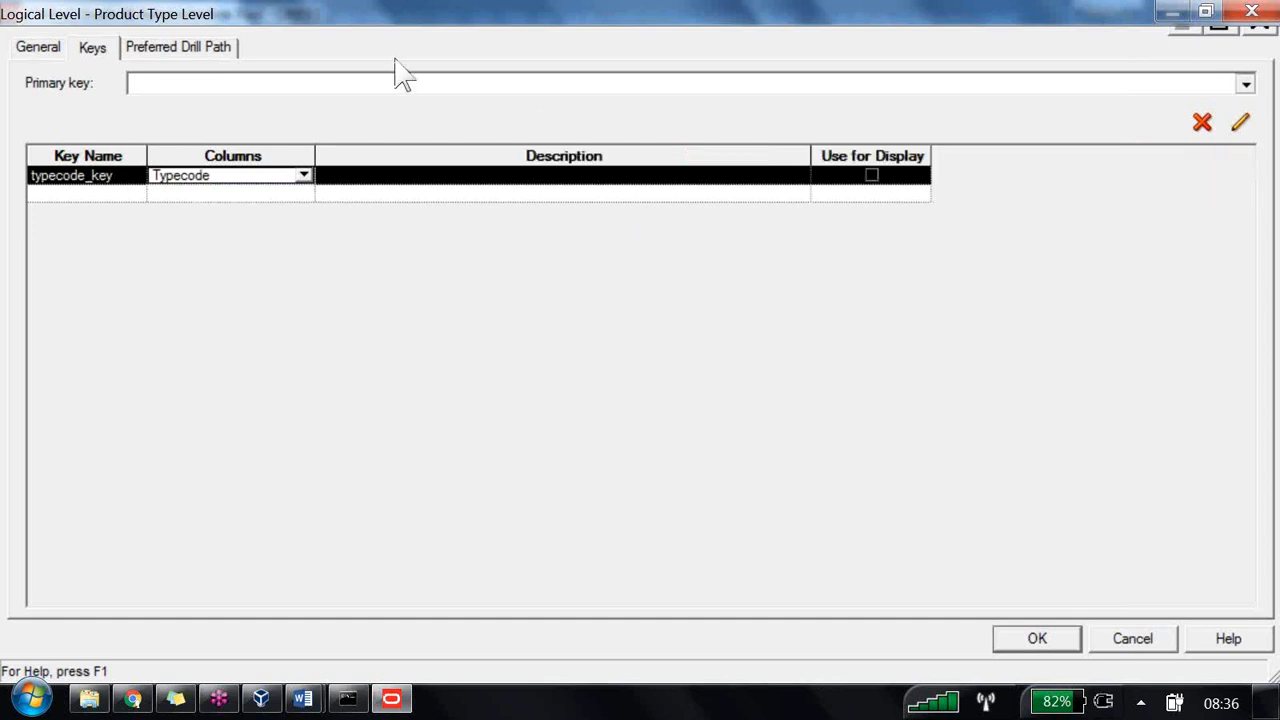
click(400, 82)
click(160, 100)
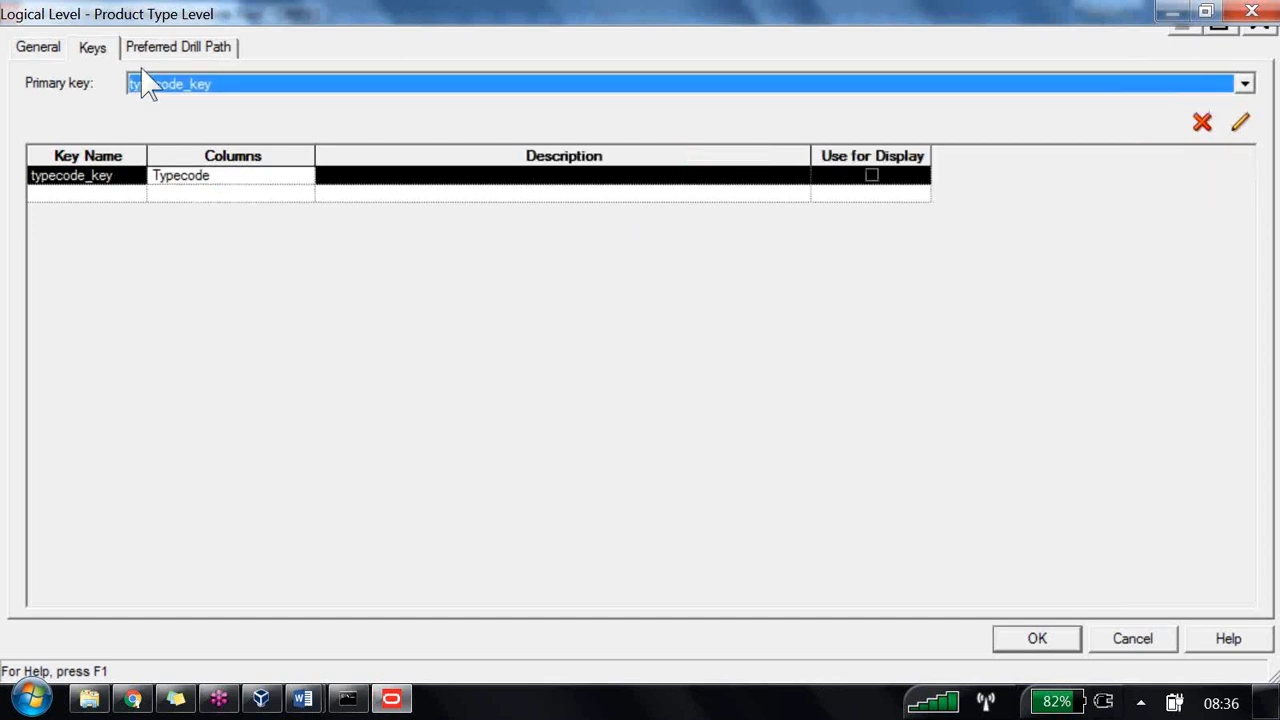
- Add a key named Type_display on the ITEMTYPE column for Product Type Level and enable it for display
click(80, 193)
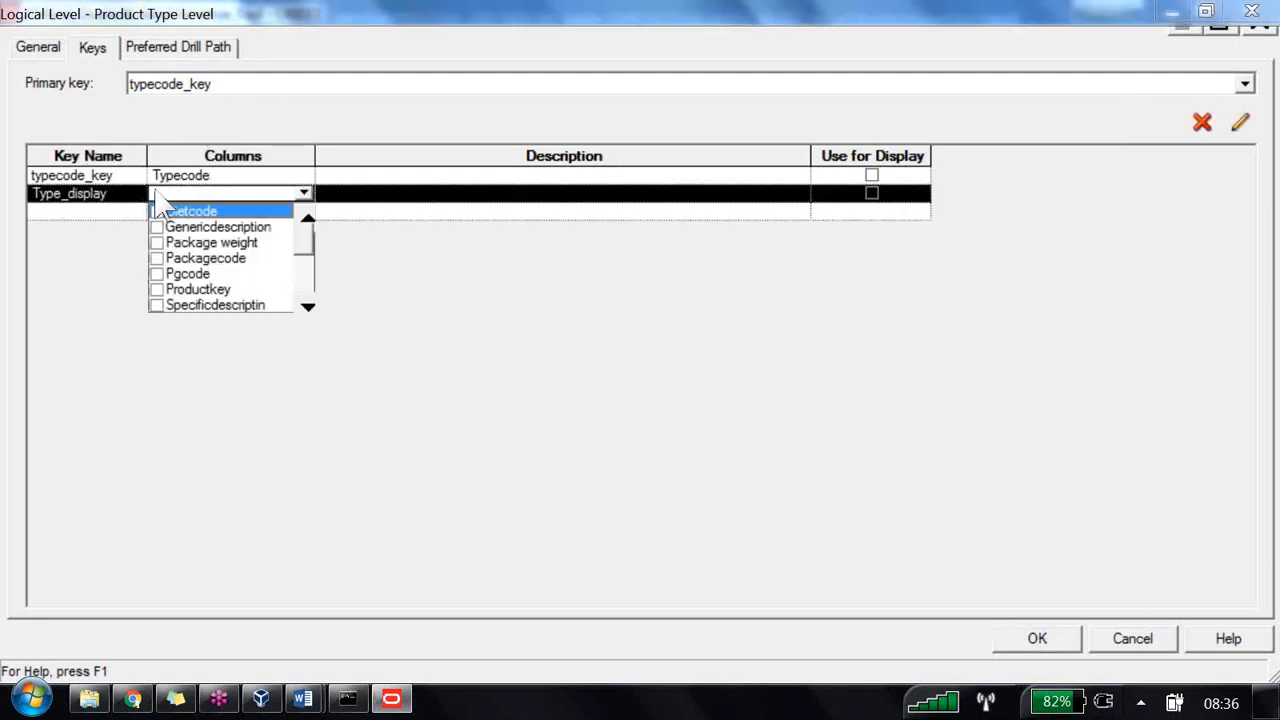
scroll(232, 285, down, 1)
scroll(240, 295, down, 2)
click(158, 258)
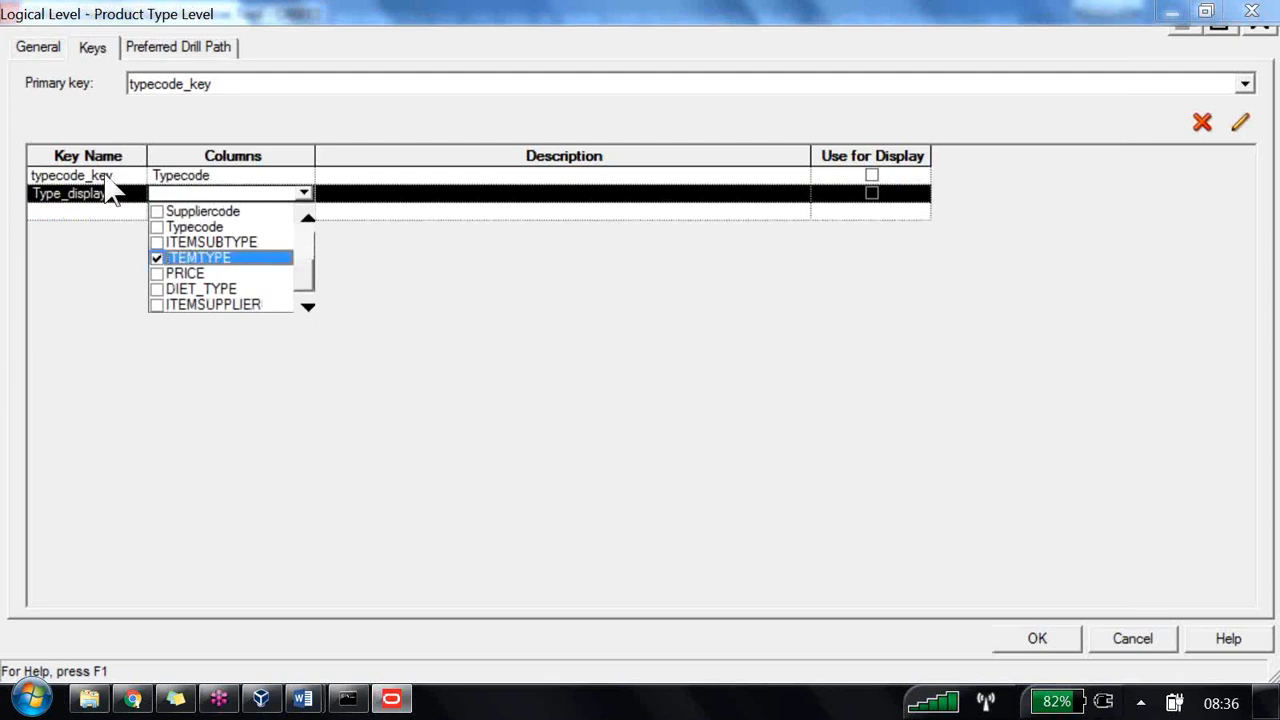
click(387, 300)
click(872, 193)
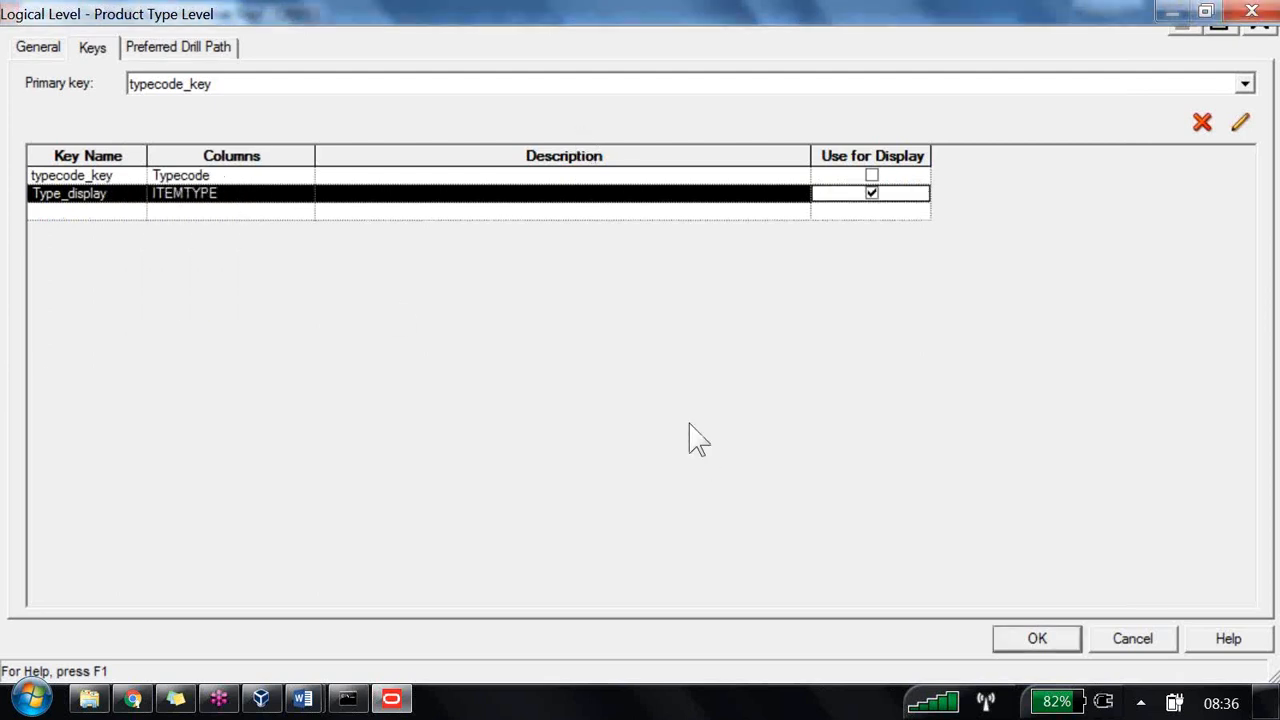
key(Return)
- Define a key named subtype_code_key on the Subtypecode column for Product Subtype Level and set it as the primary key
double_click(636, 267)
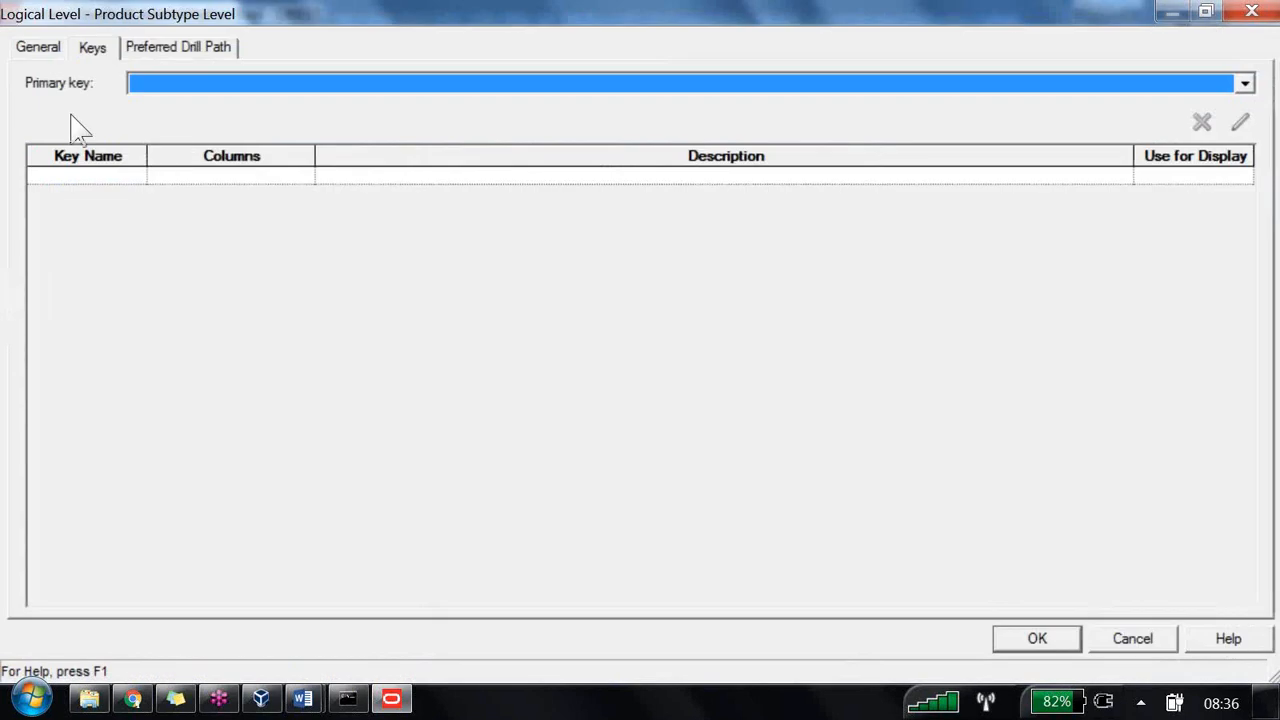
click(108, 175)
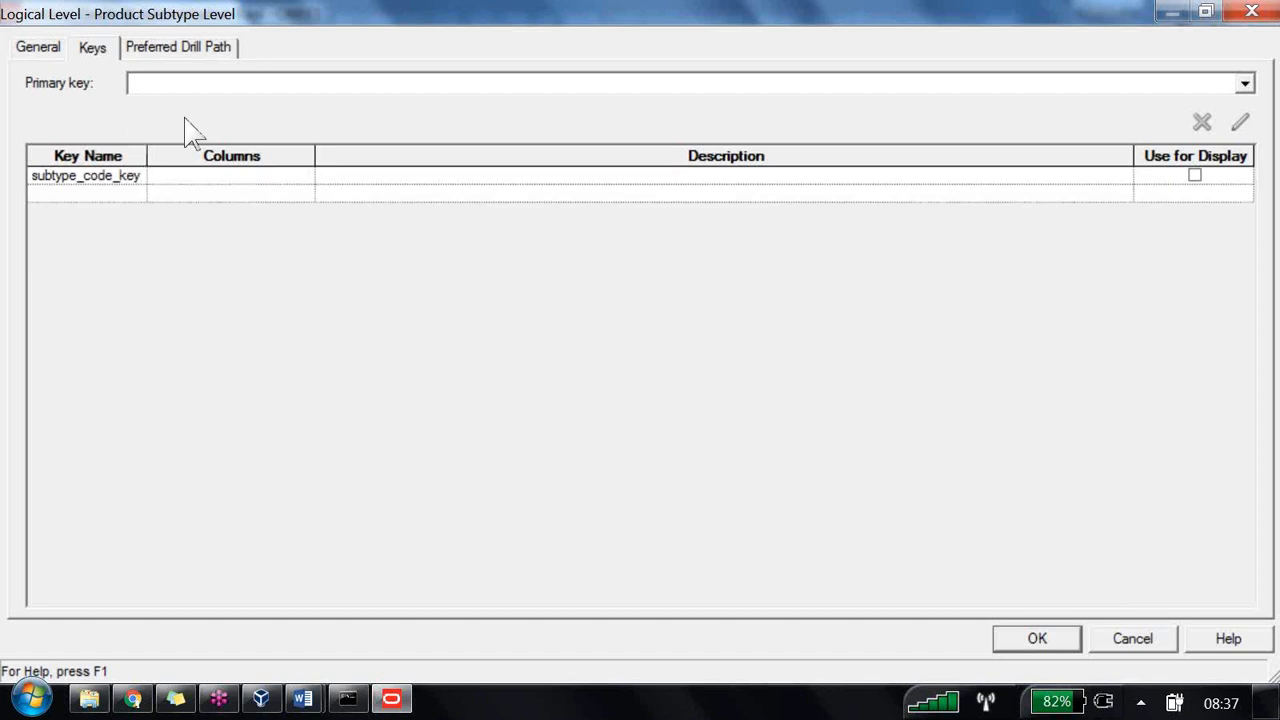
click(305, 177)
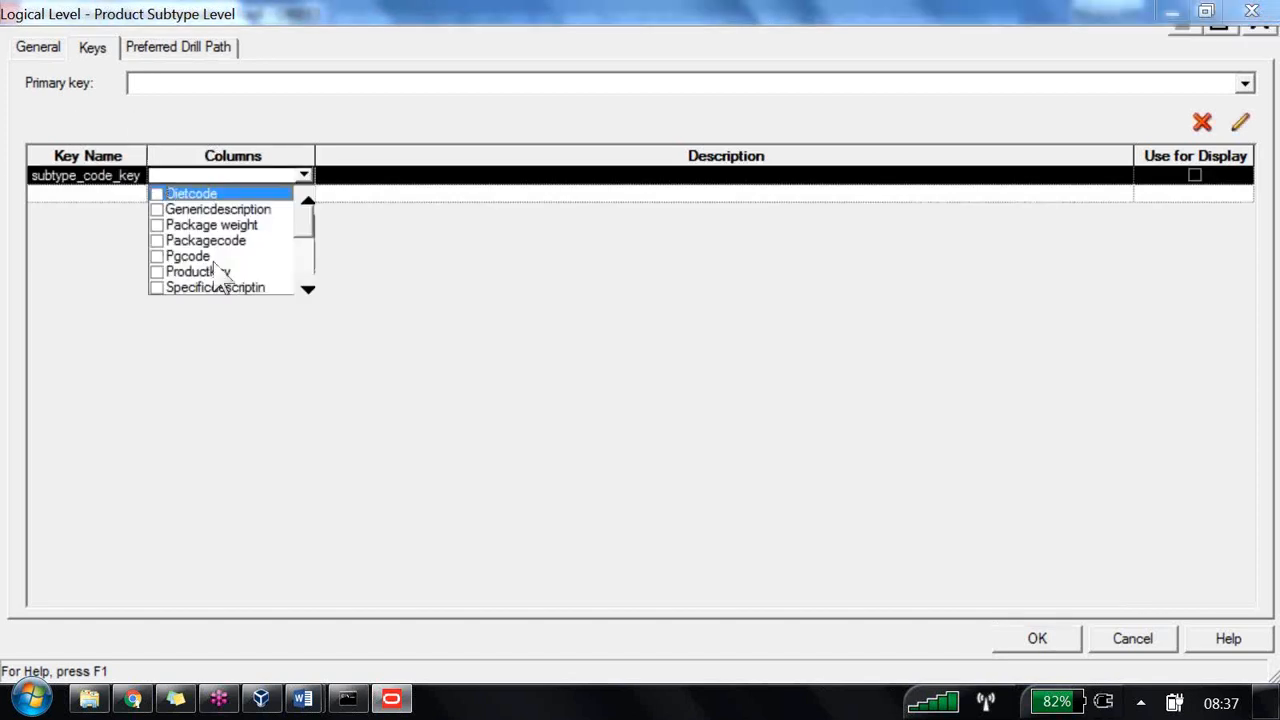
scroll(226, 268, down, 1)
click(162, 261)
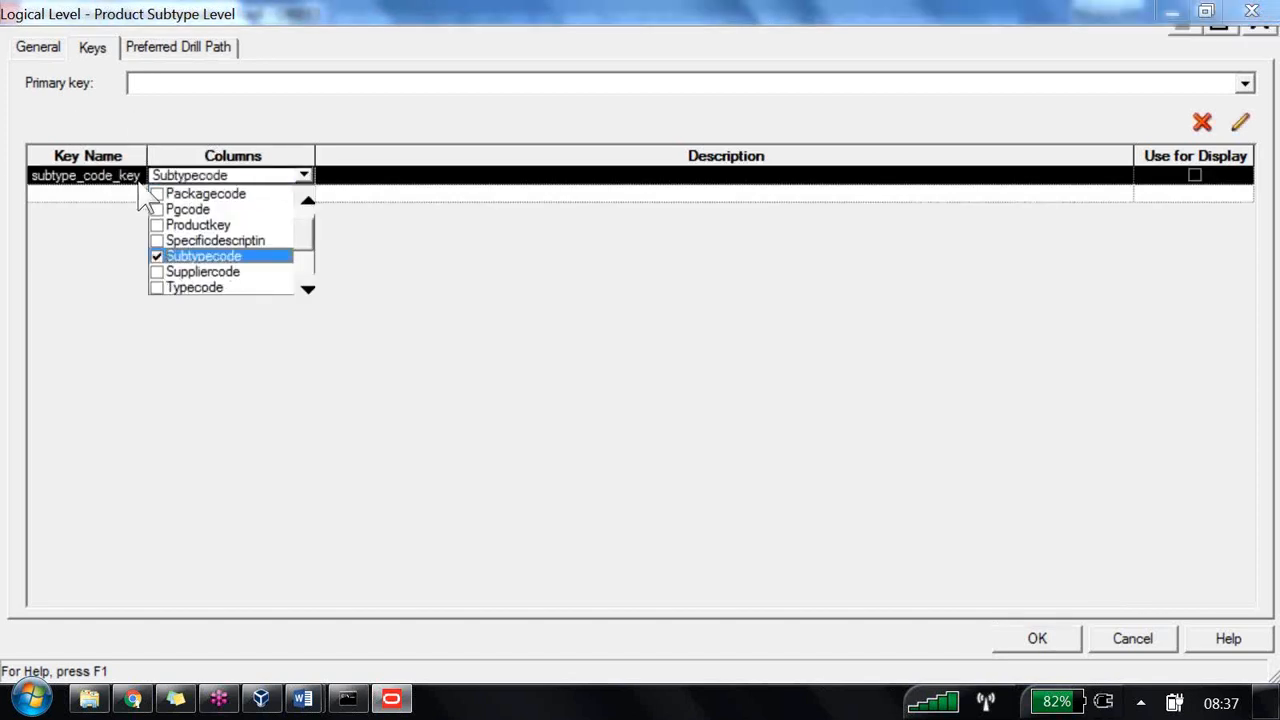
click(256, 182)
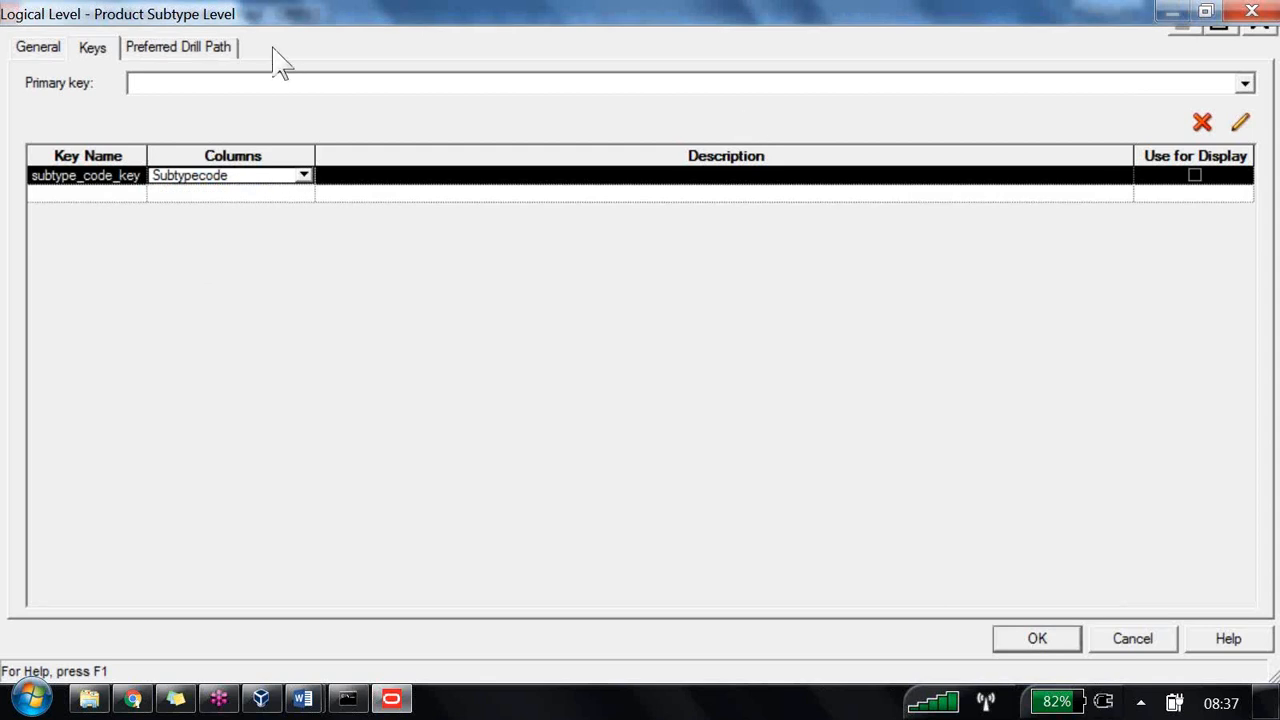
click(172, 86)
- Add a key named Subtype_Display on the ITEMSUBTYPE column for Product Subtype Level and enable it for display
click(101, 197)
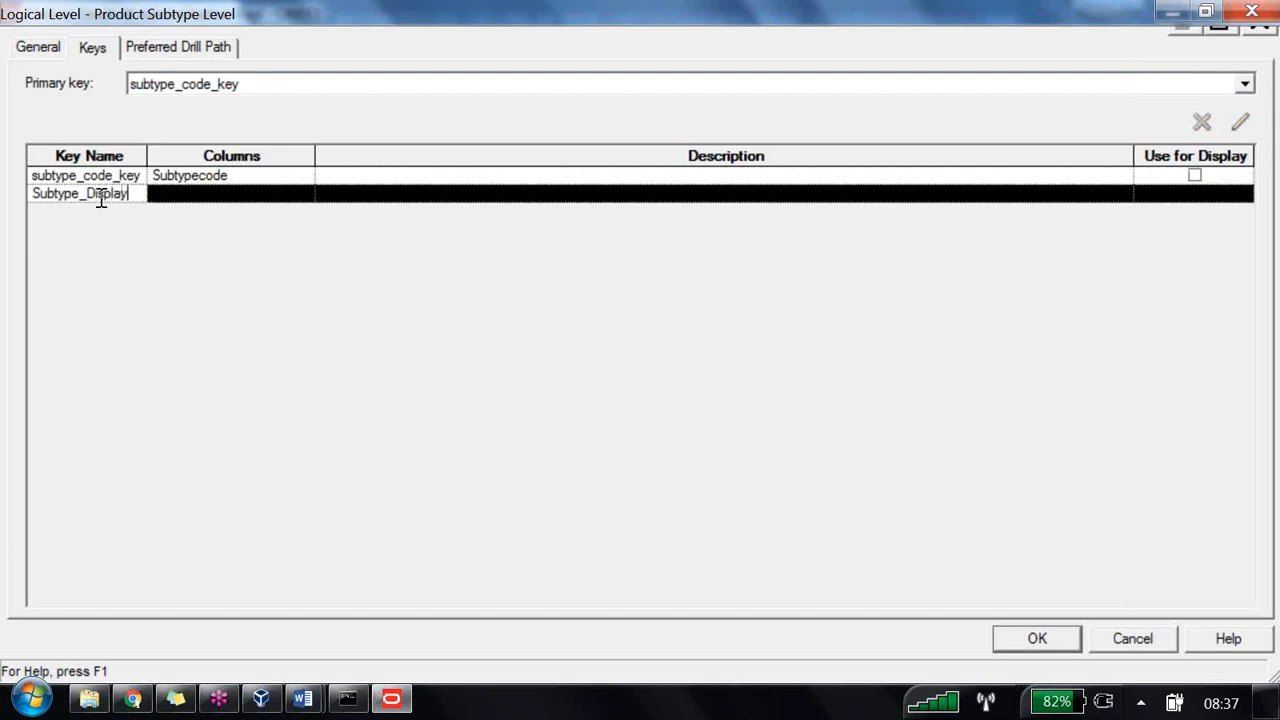
click(225, 195)
click(270, 193)
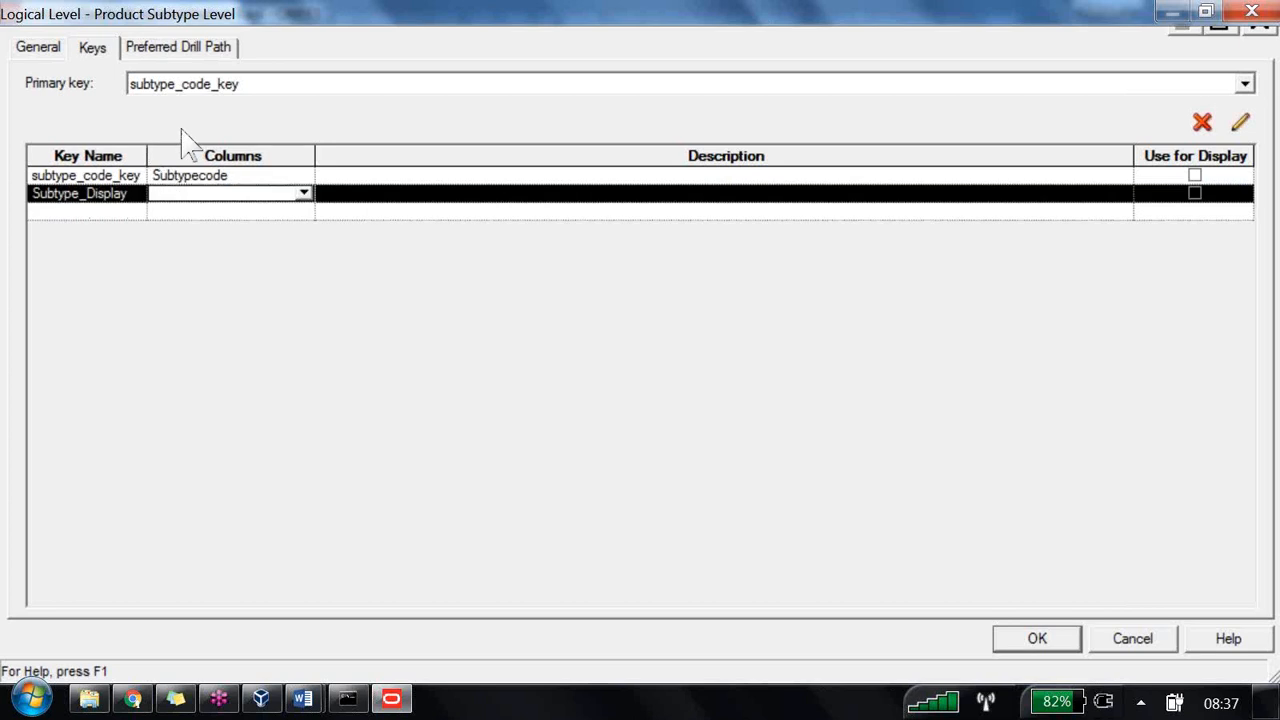
click(304, 193)
scroll(194, 300, down, 2)
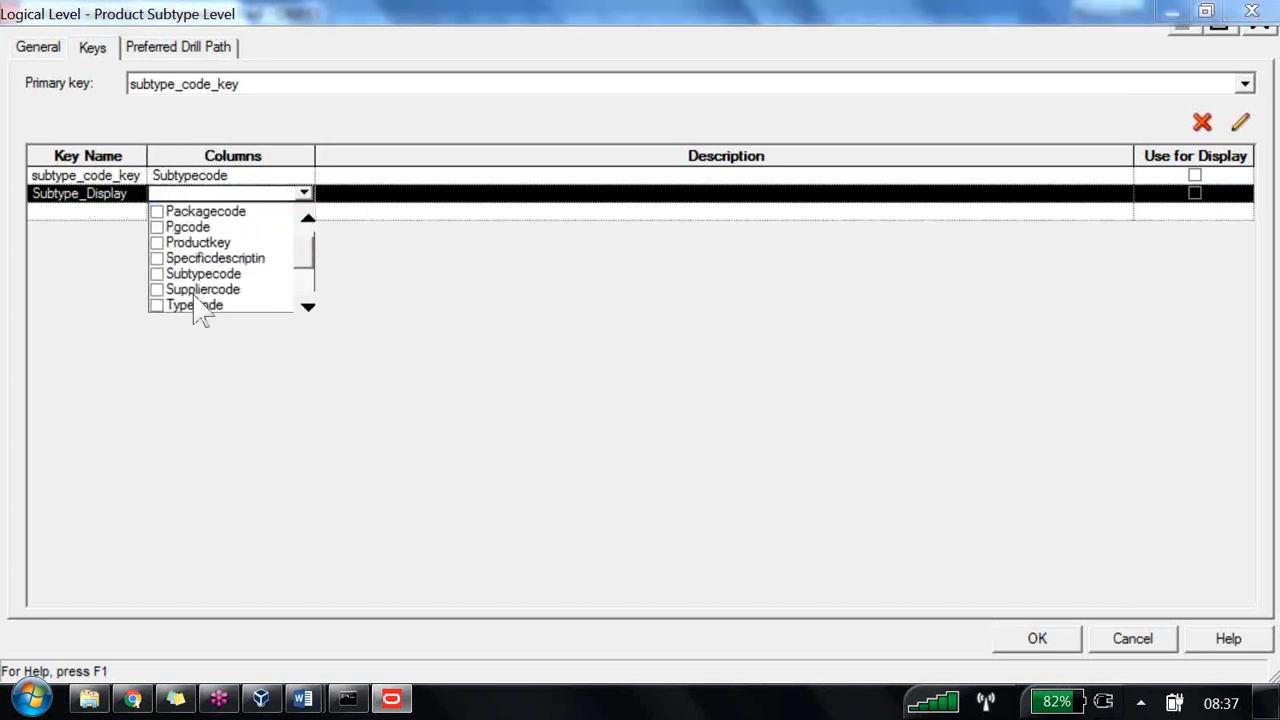
click(157, 273)
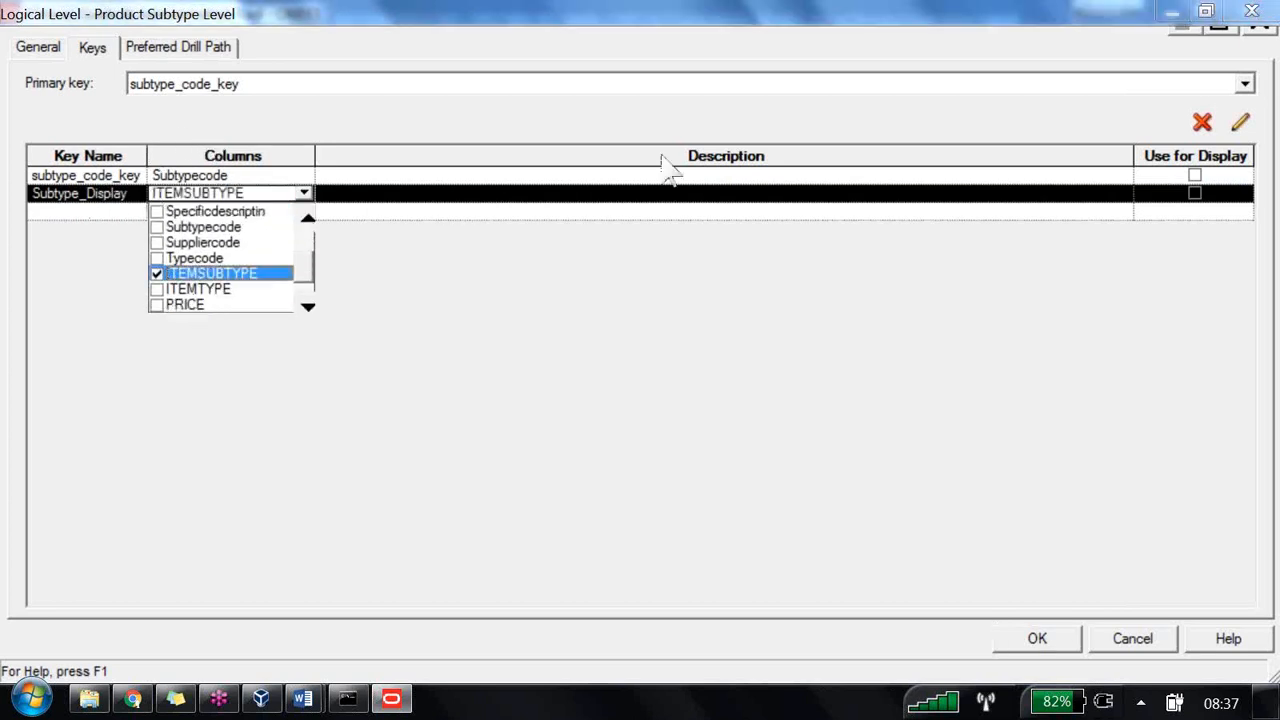
click(1194, 193)
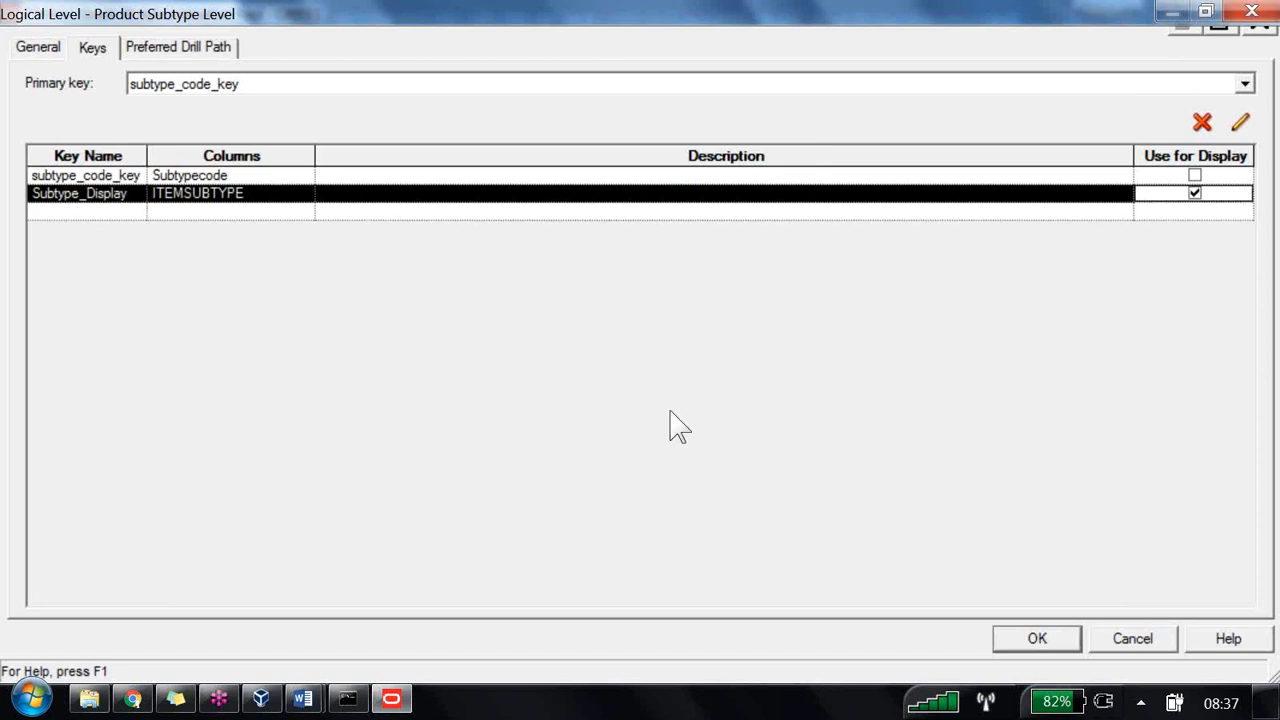
key(Return)
- Define Generic_key_display on Genericdescription for Product Generic Level, as both the primary key and the display key
double_click(668, 325)
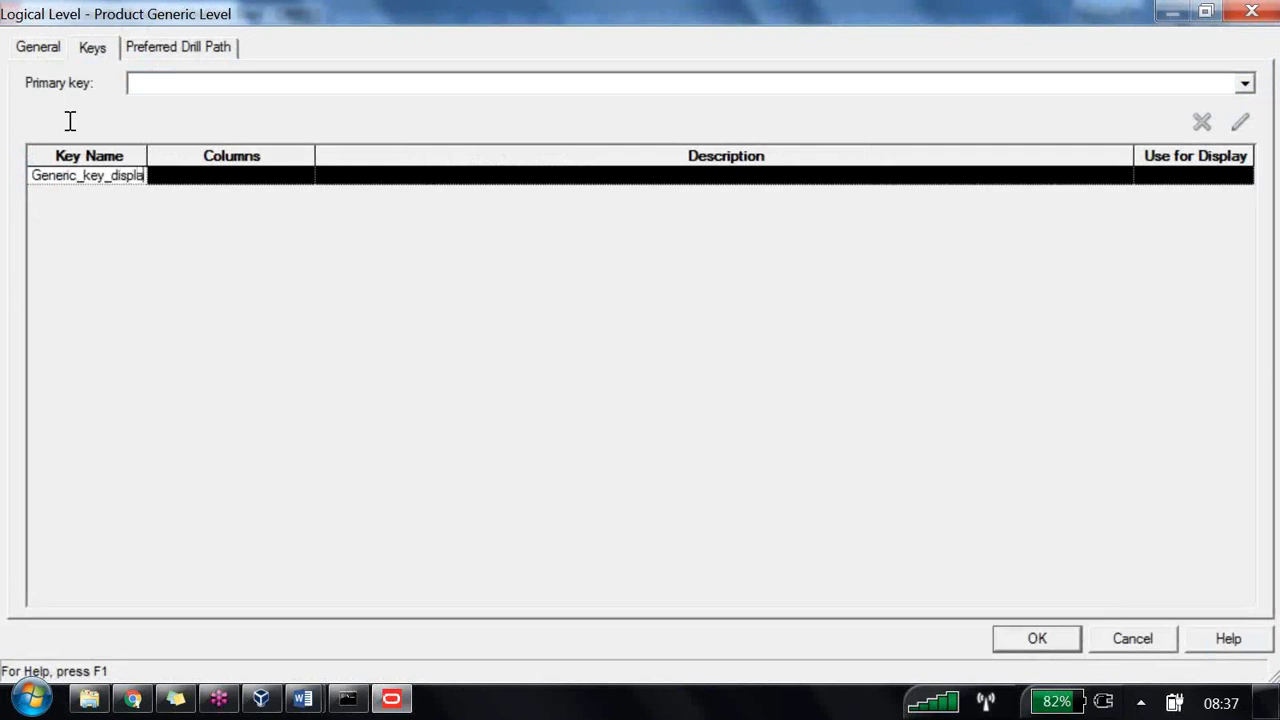
text(y)
key(Return)
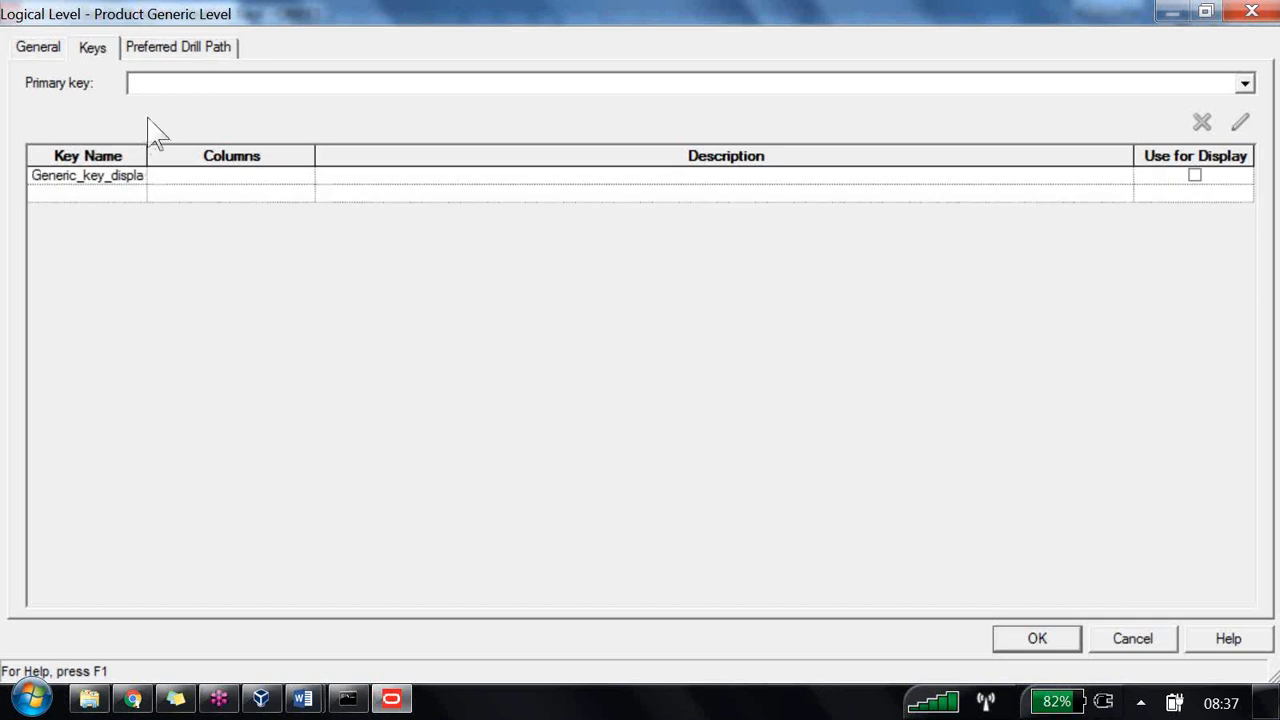
click(287, 178)
click(304, 175)
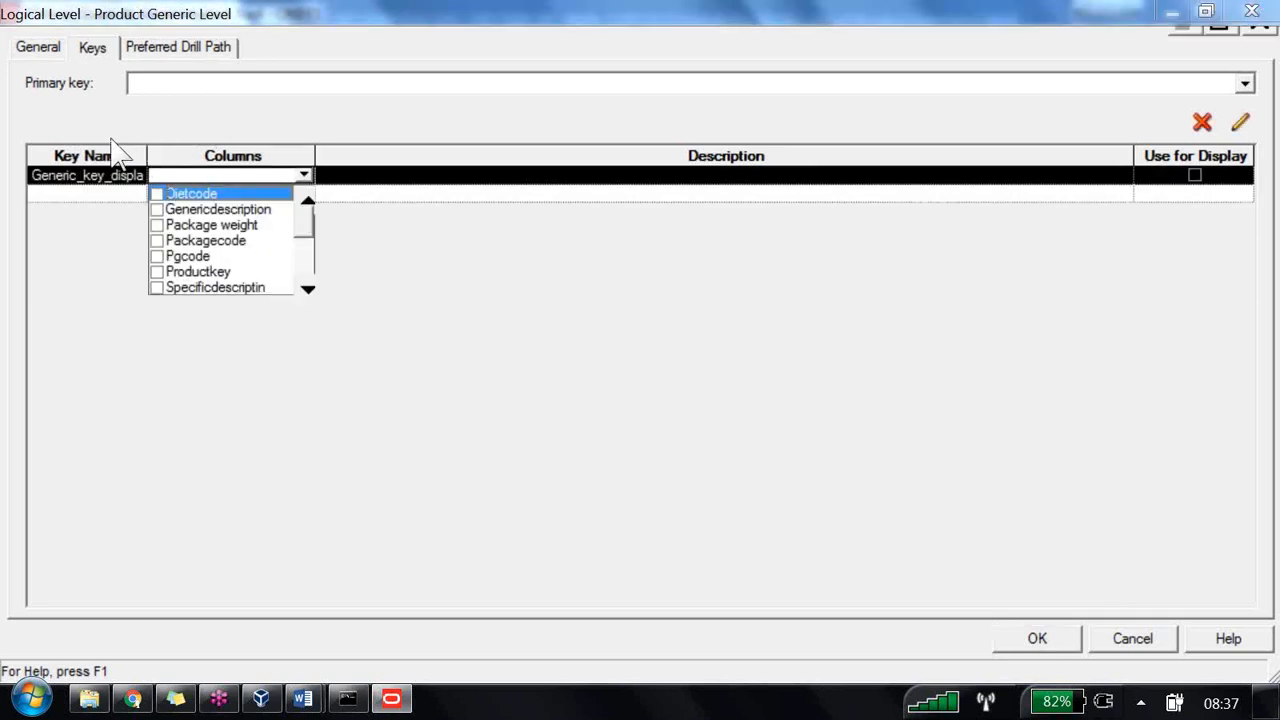
click(157, 208)
click(295, 179)
click(135, 84)
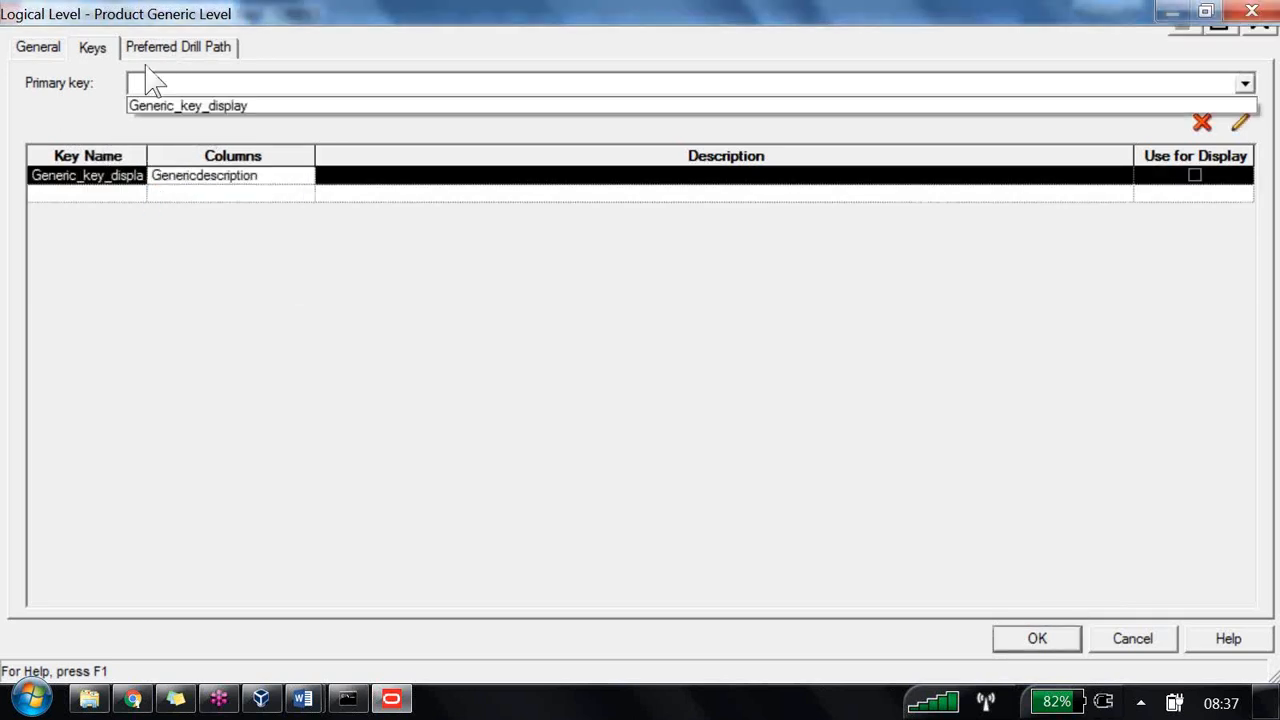
click(135, 104)
click(1194, 175)
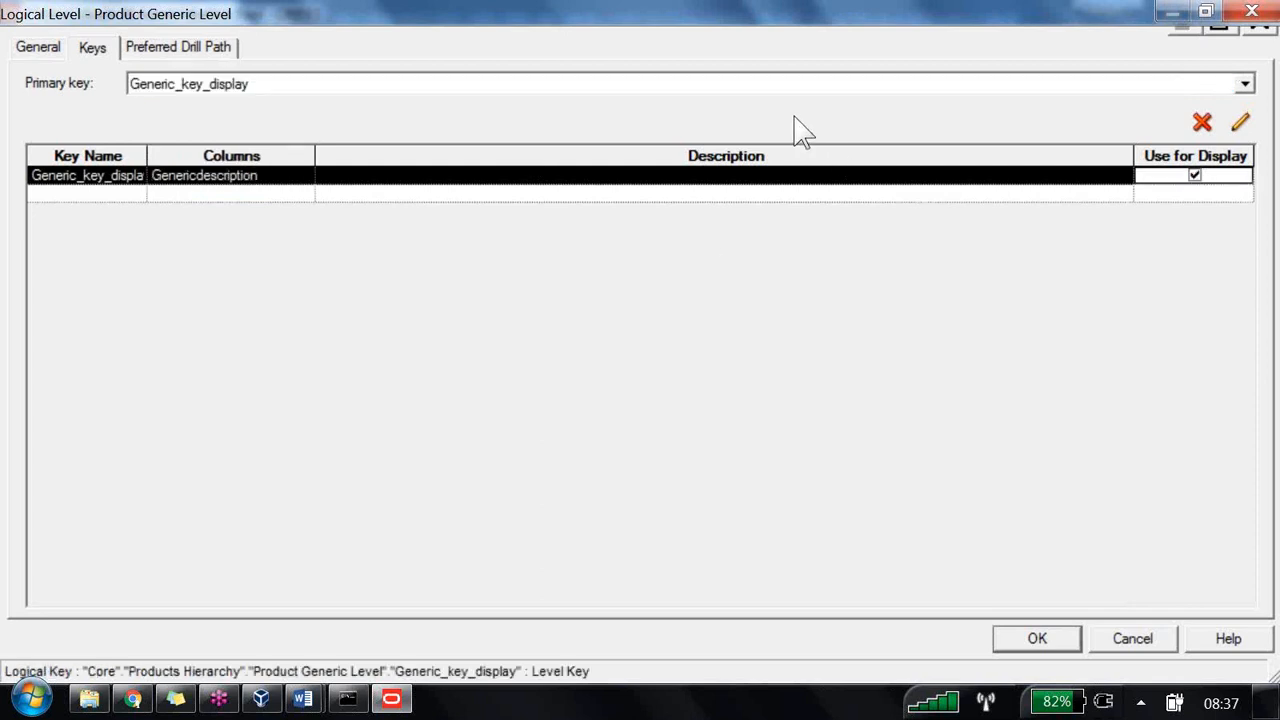
key(Return)
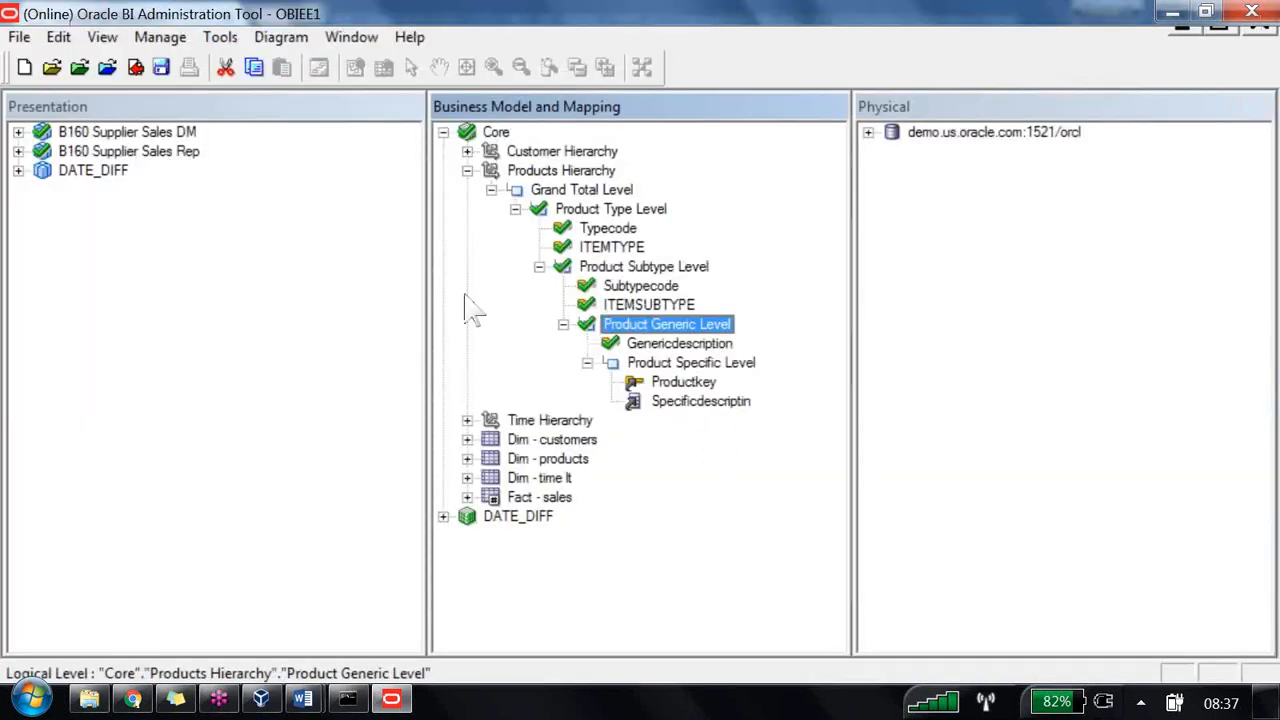
- Select the Productkey column under Product Specific Level
click(680, 385)
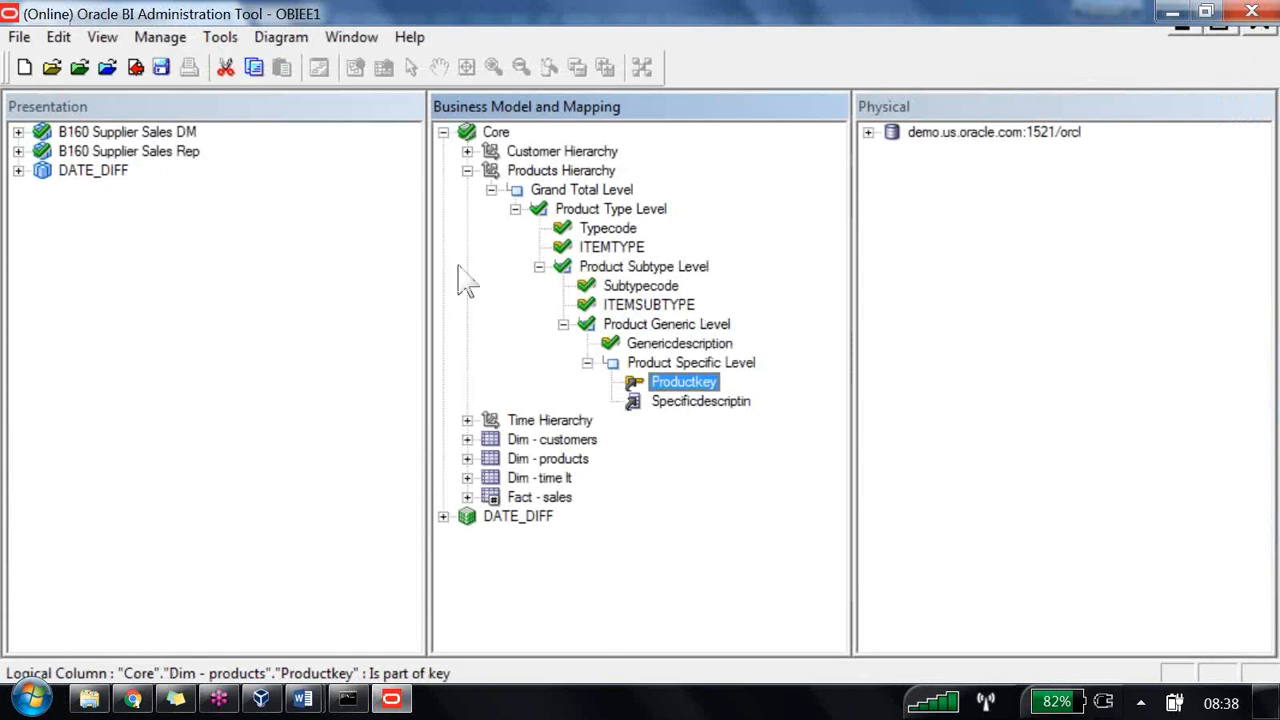
- Open the key settings of Product Specific Level and disable Use for Display for the key Dim - products Detail_Key
key(Up)
key(Return)
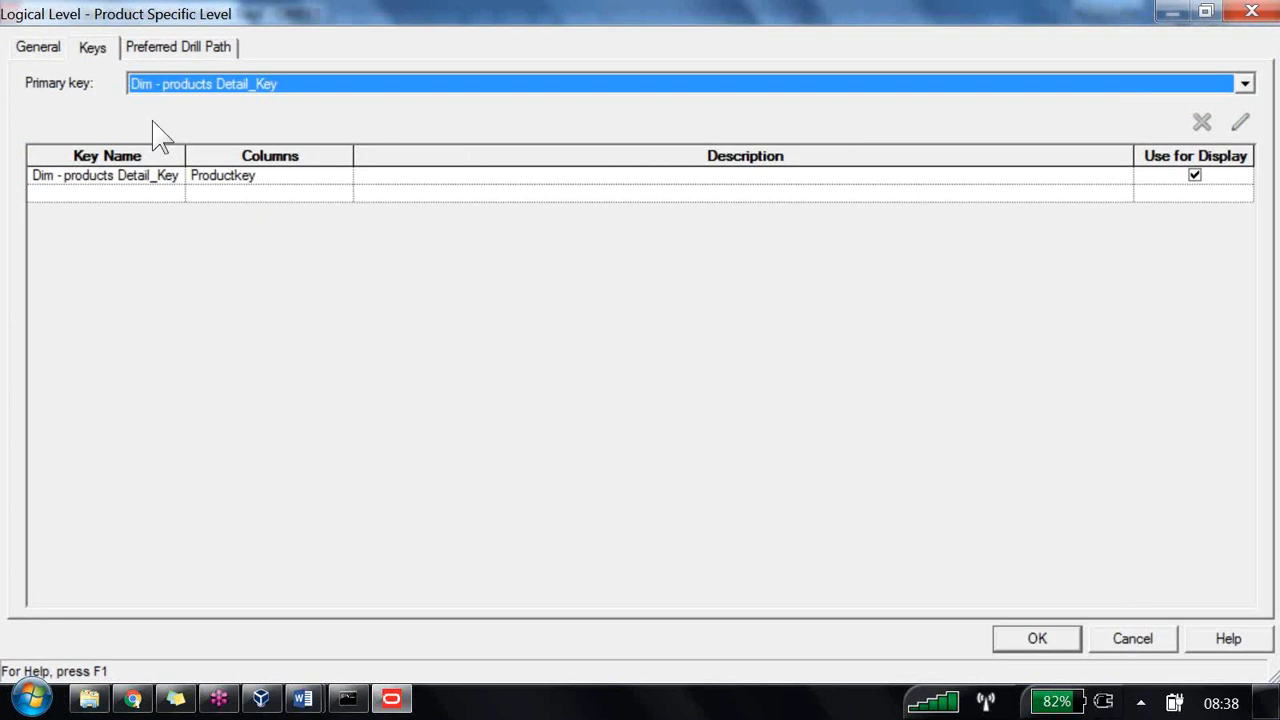
click(1195, 175)
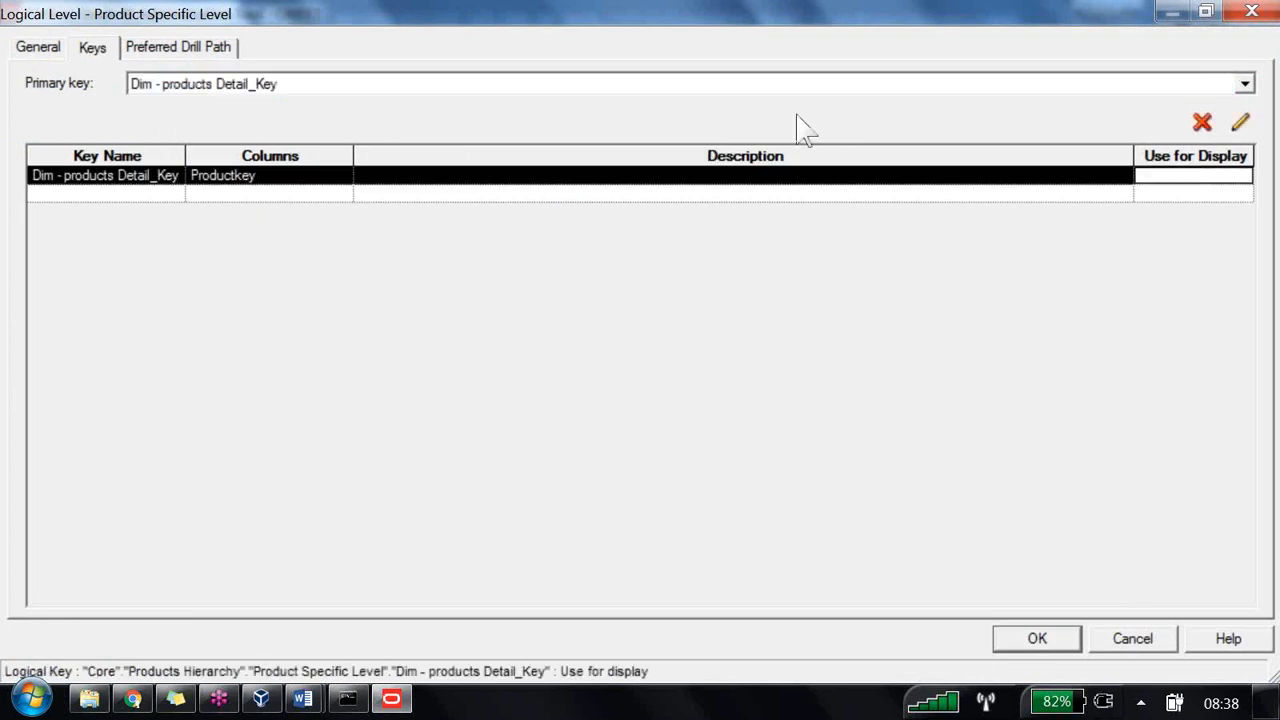
- Add a level key named display with the columns Productkey and Specificdescriptin, enable Use for Display for it, and accept the level settings
click(107, 193)
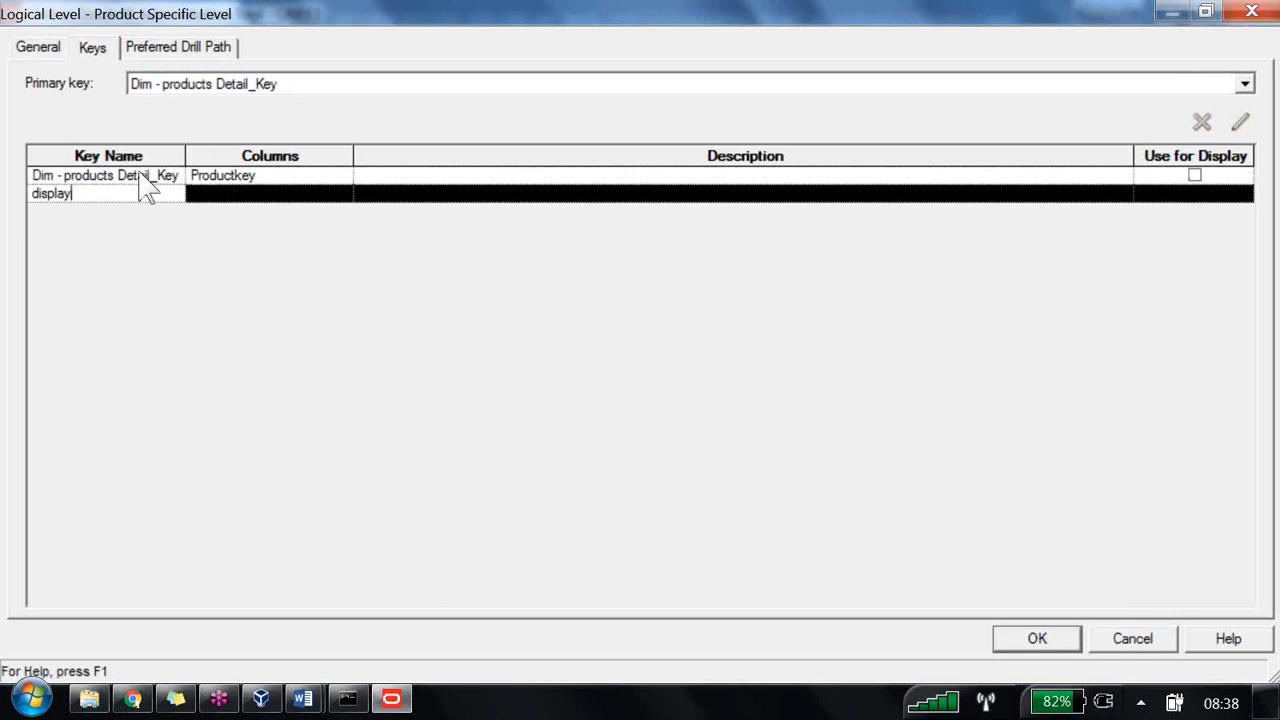
key(Tab)
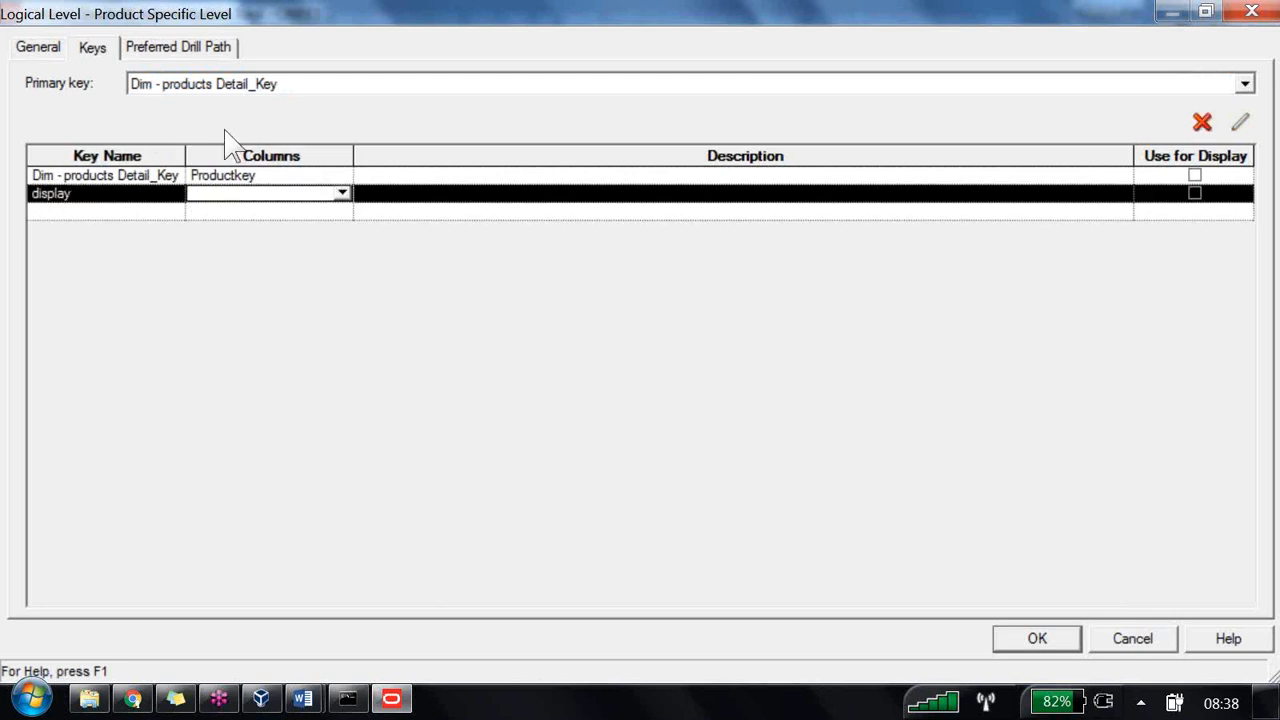
click(196, 289)
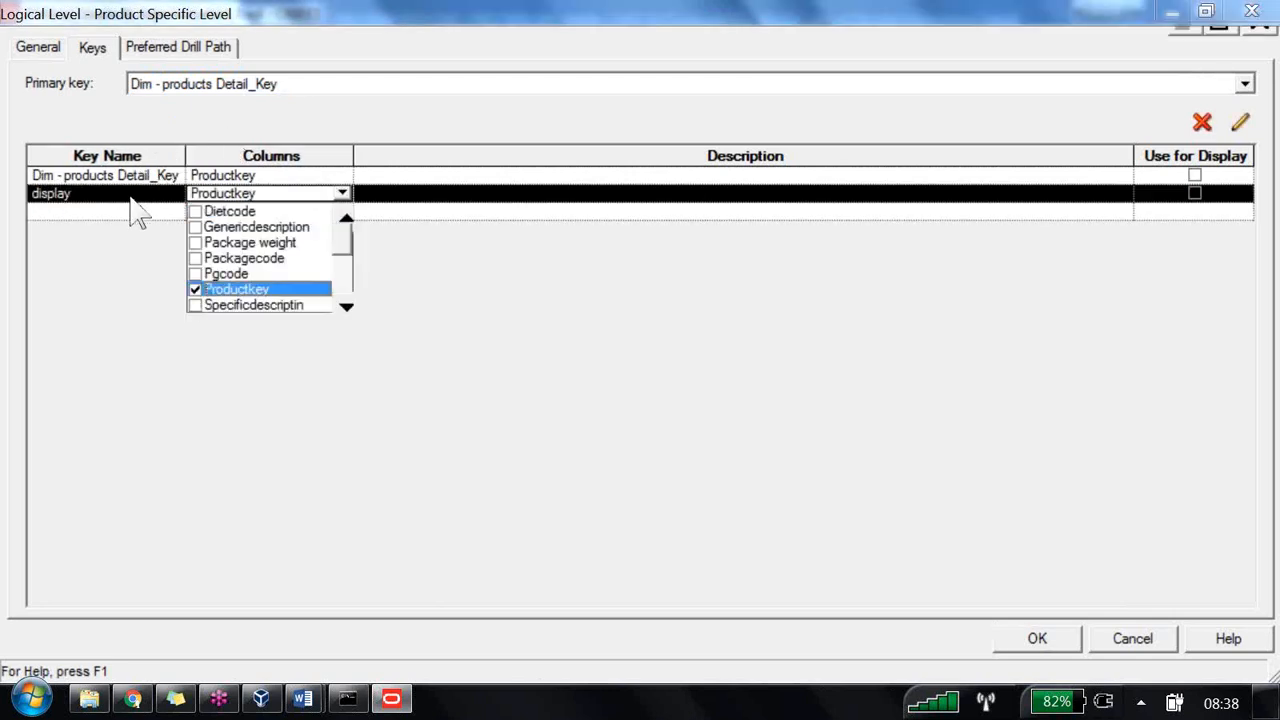
click(195, 305)
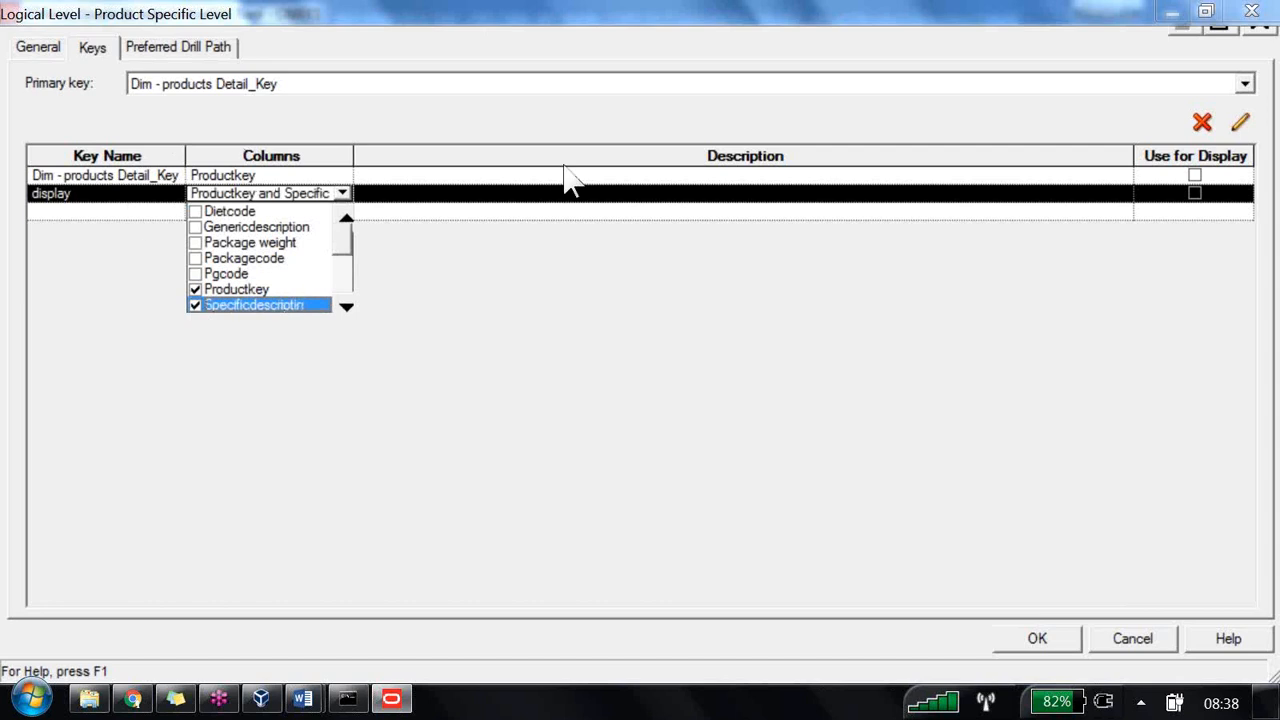
click(1195, 193)
click(1195, 193)
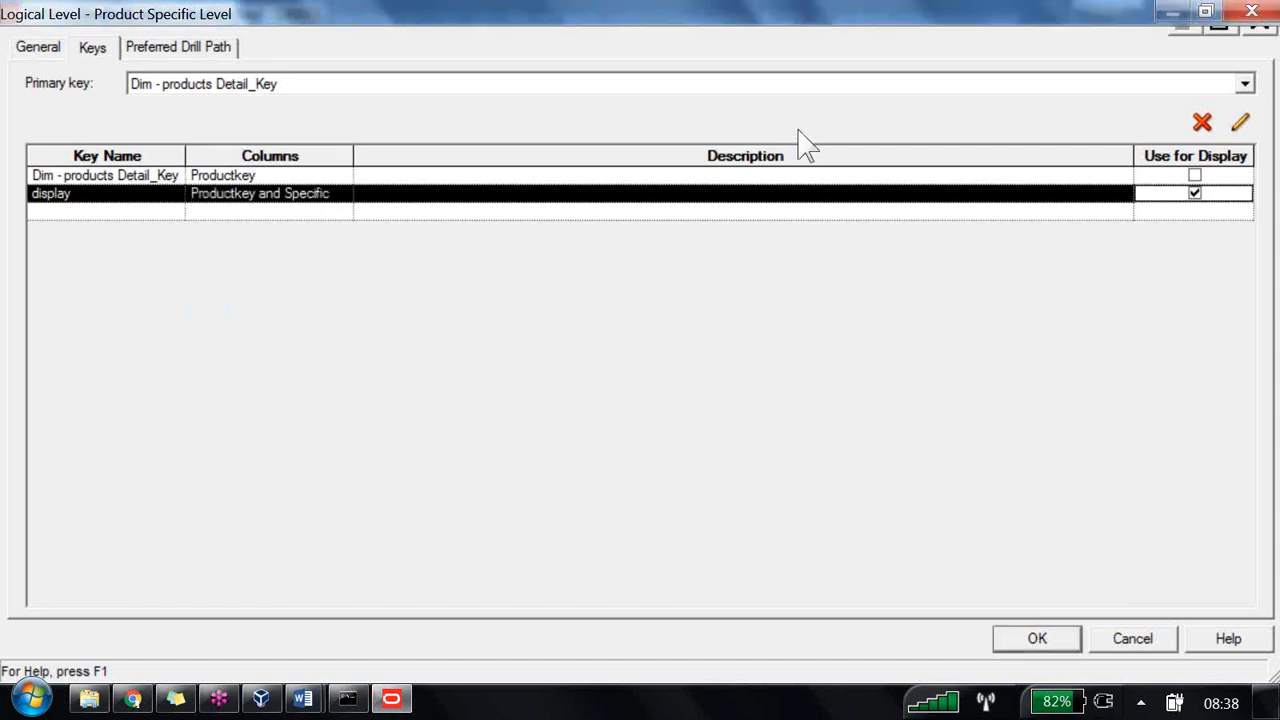
click(1060, 635)
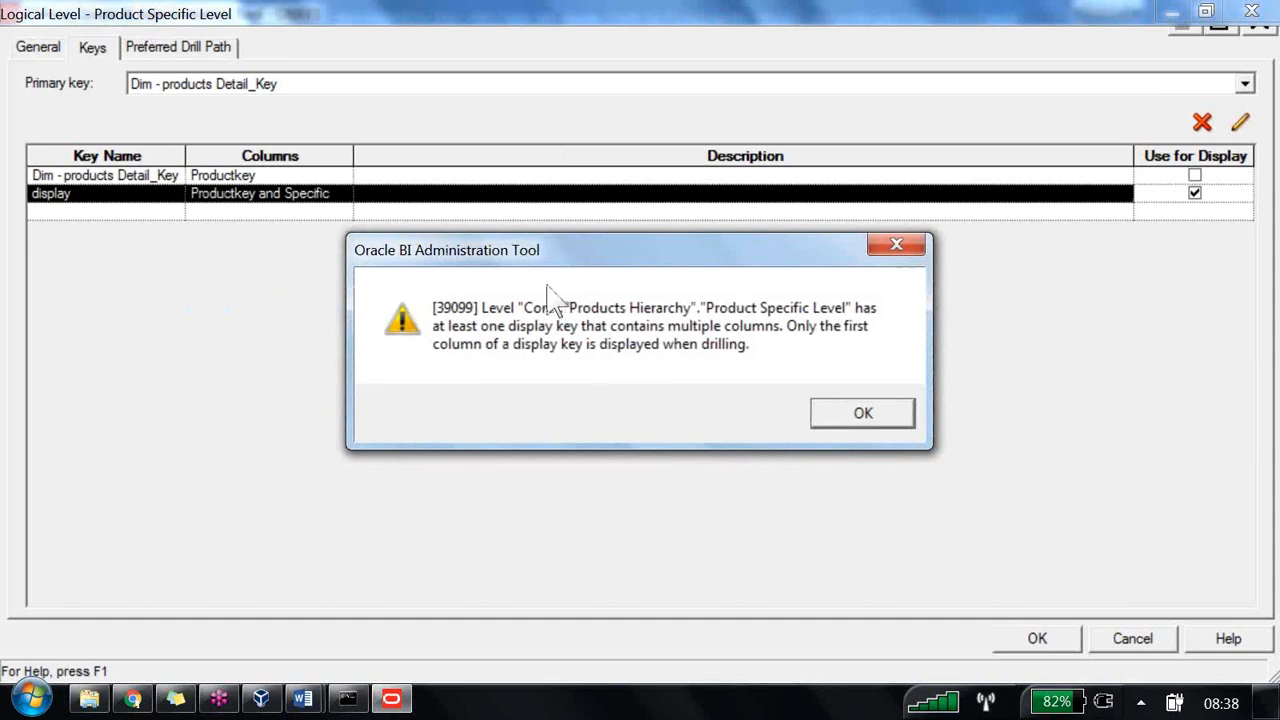
key(Return)
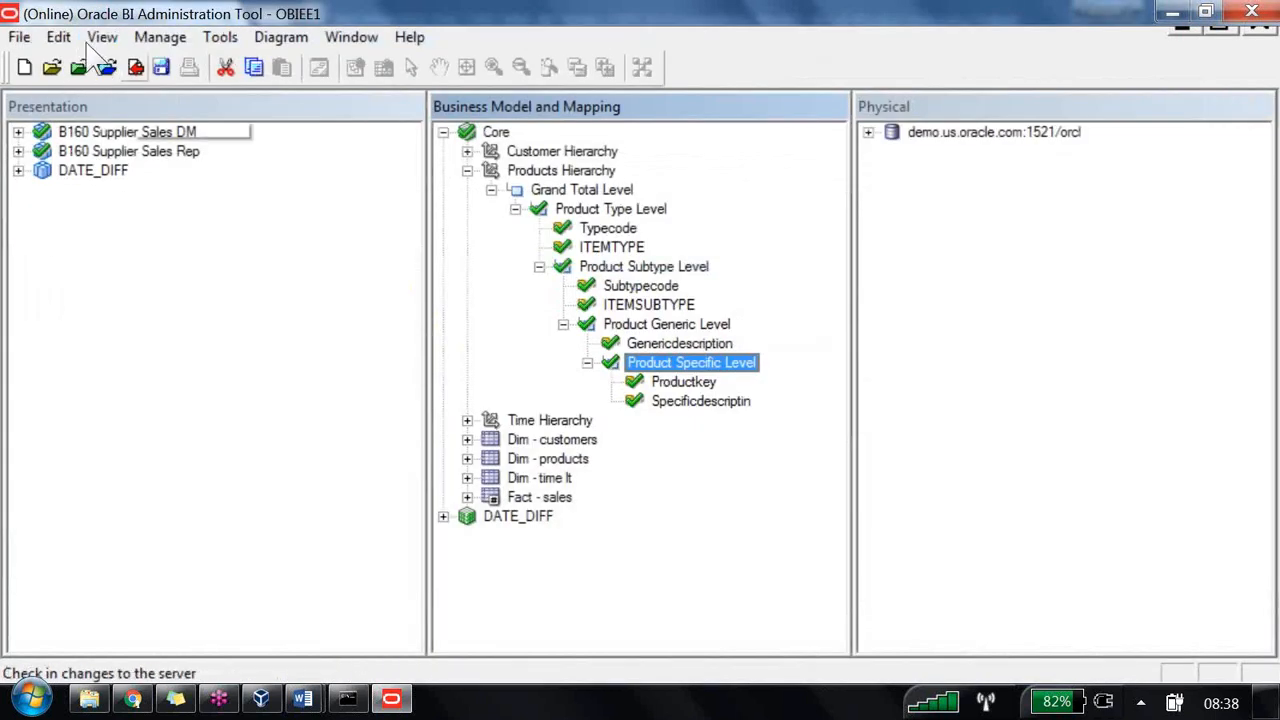
- Check in the repository changes to the server with a global consistency check and close the Consistency Check Manager
click(135, 67)
key(Return)
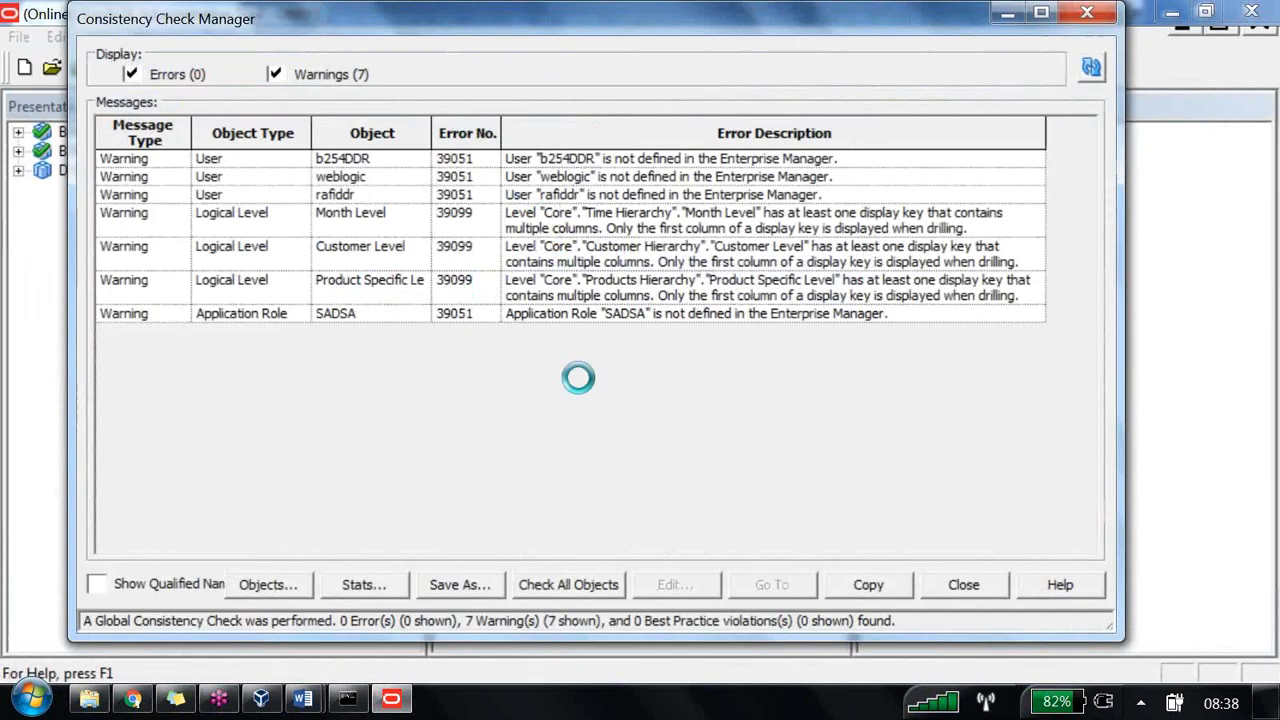
key(Escape)
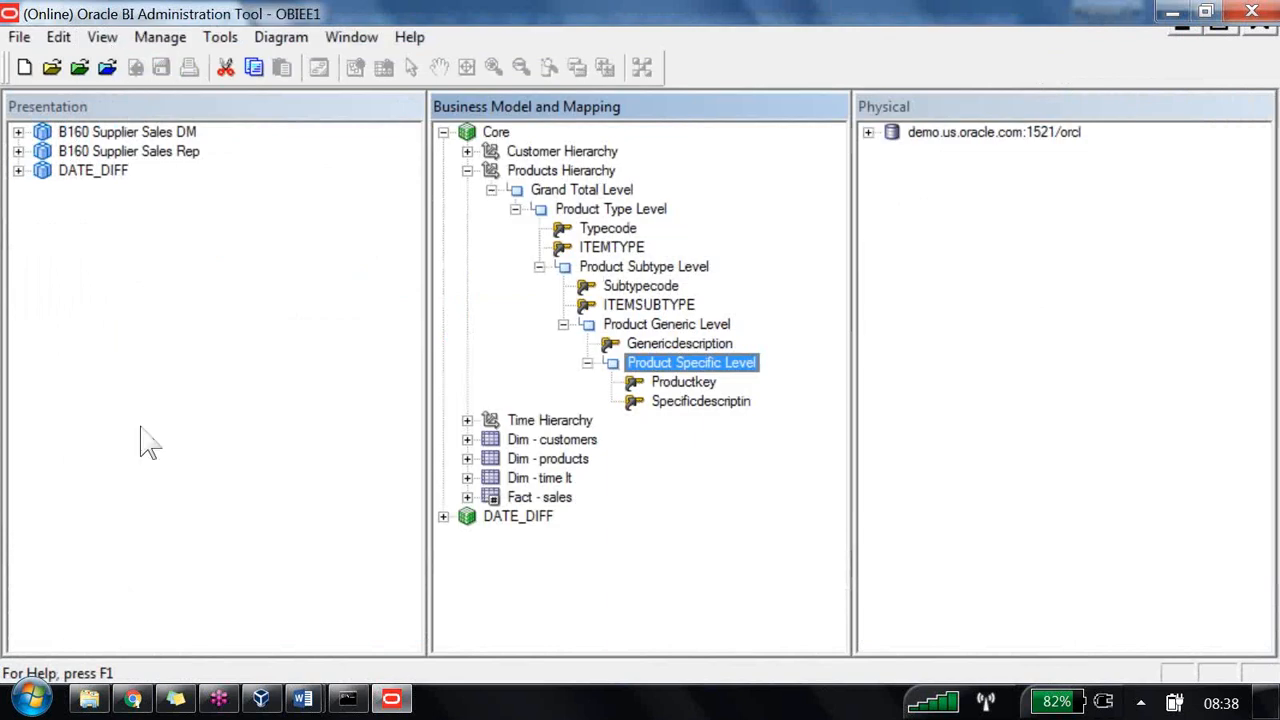
- Switch to Oracle BI Answers in Chrome and start a new analysis on B160 Supplier Sales Rep, discarding the unsaved one
click(146, 705)
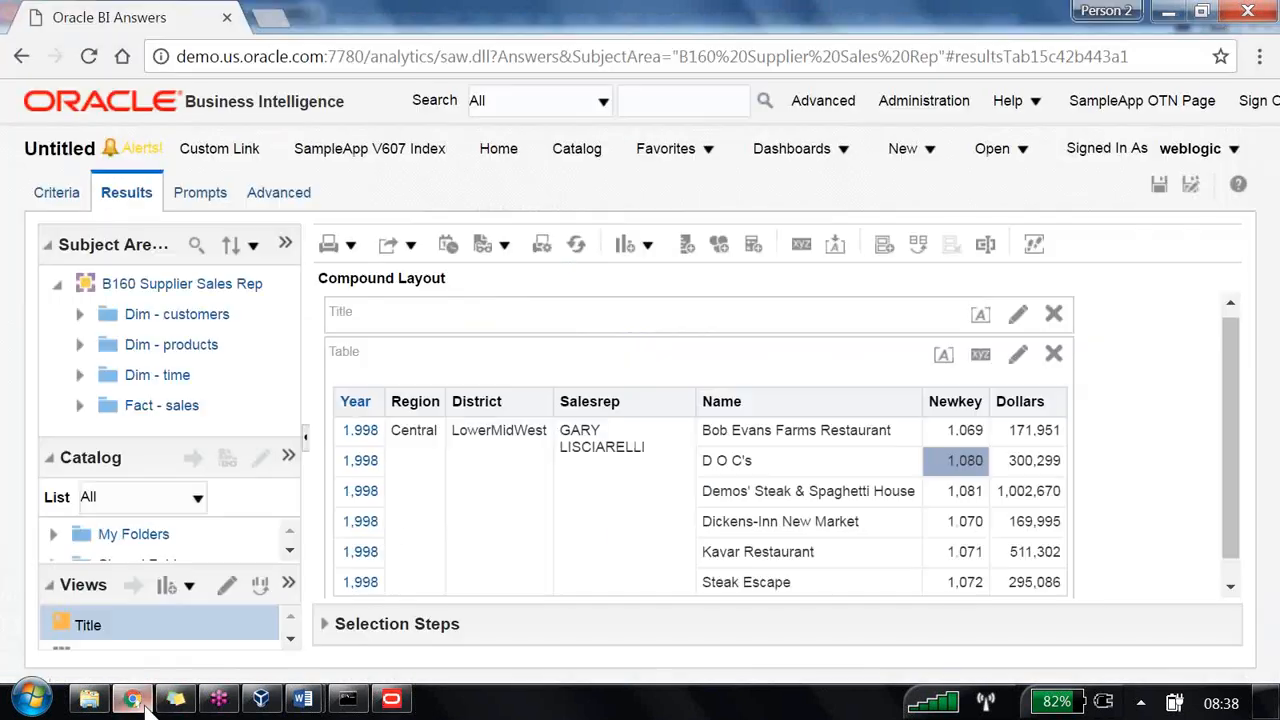
click(930, 148)
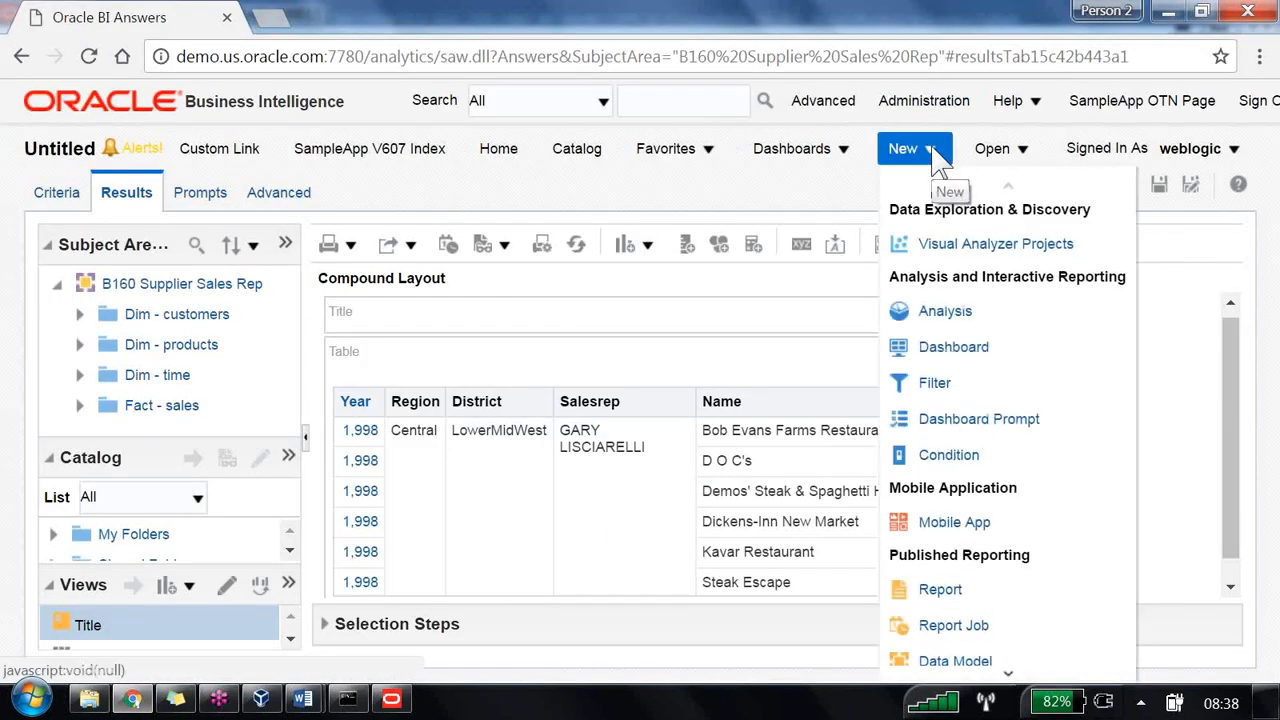
click(940, 316)
click(945, 377)
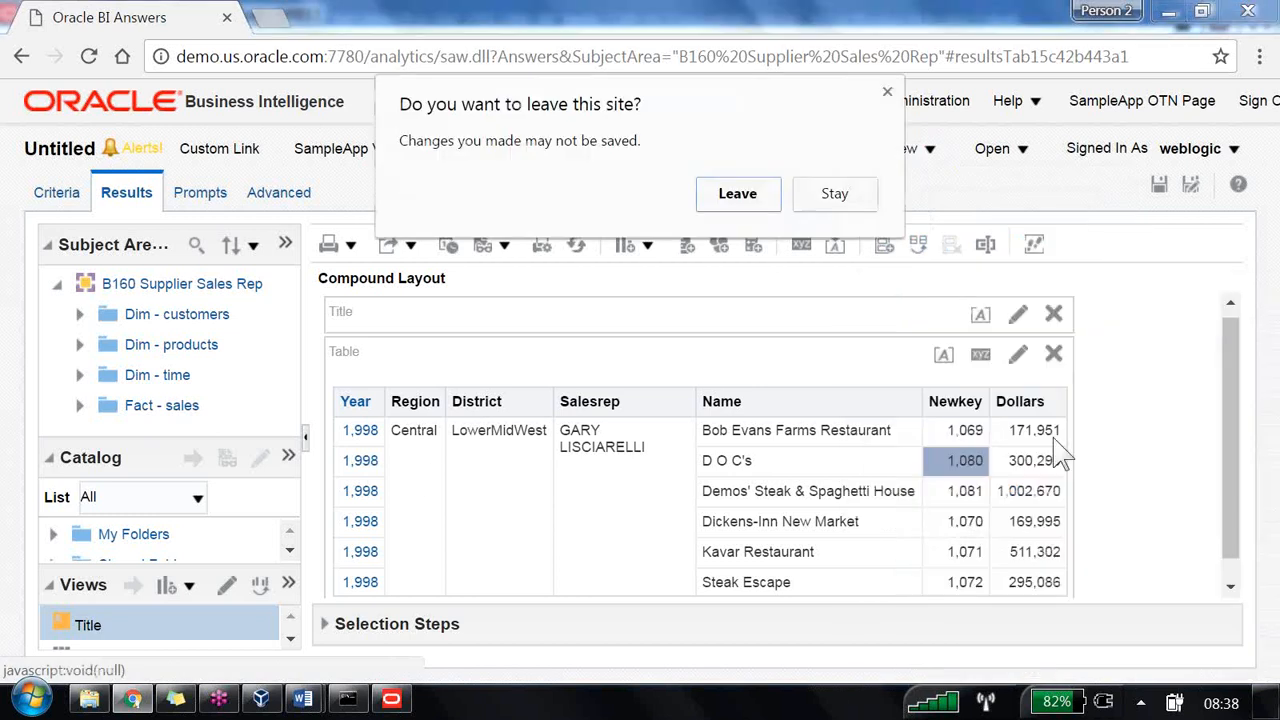
click(757, 207)
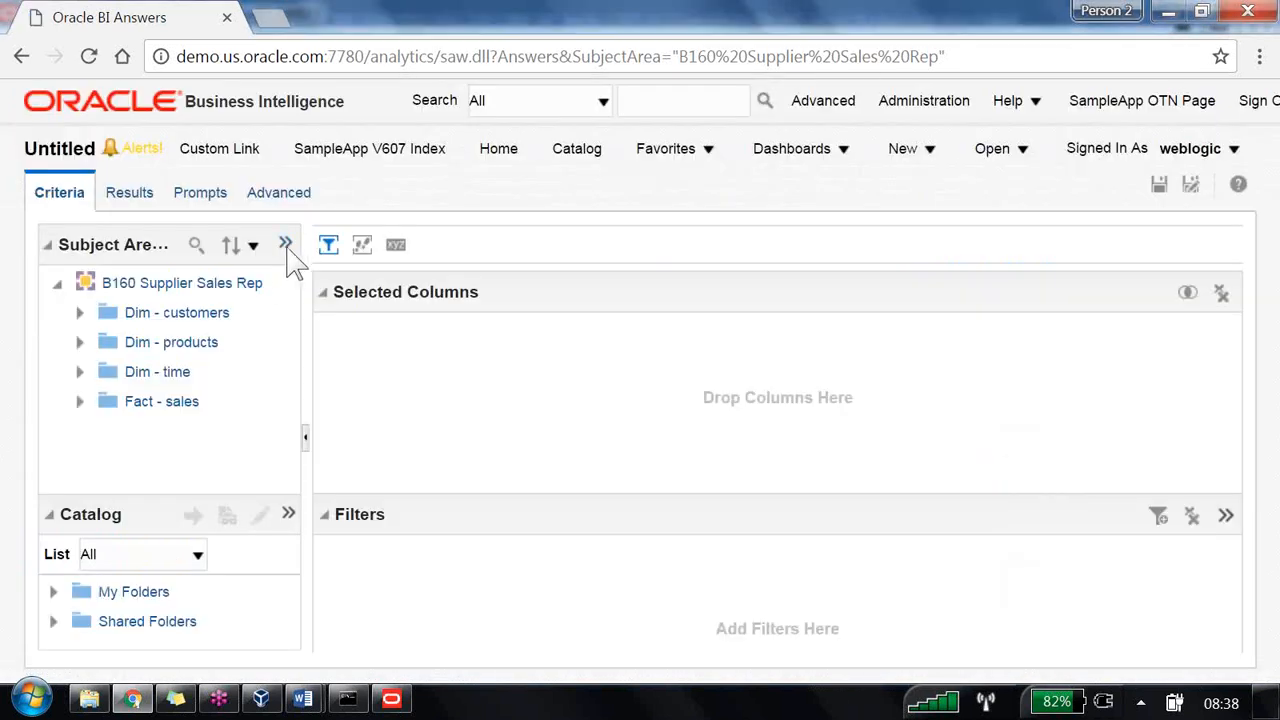
- Reload the server metadata for the subject area
click(286, 246)
mouse_move(330, 305)
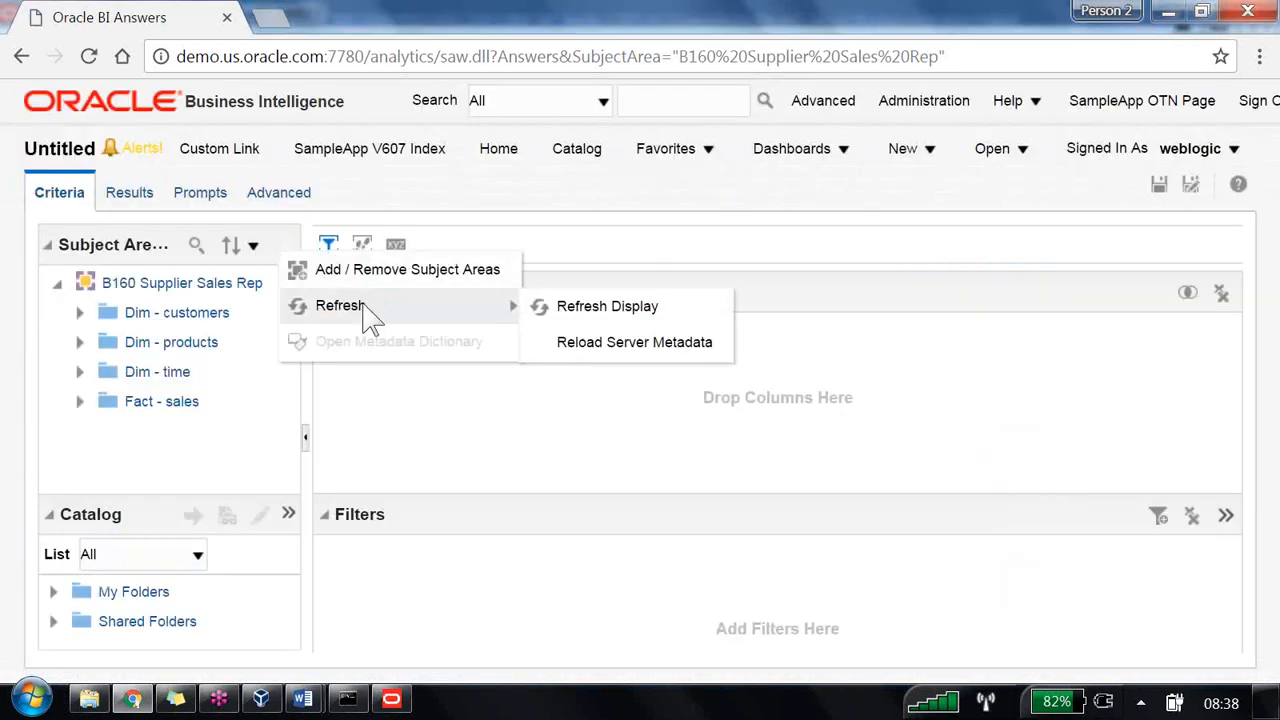
click(604, 345)
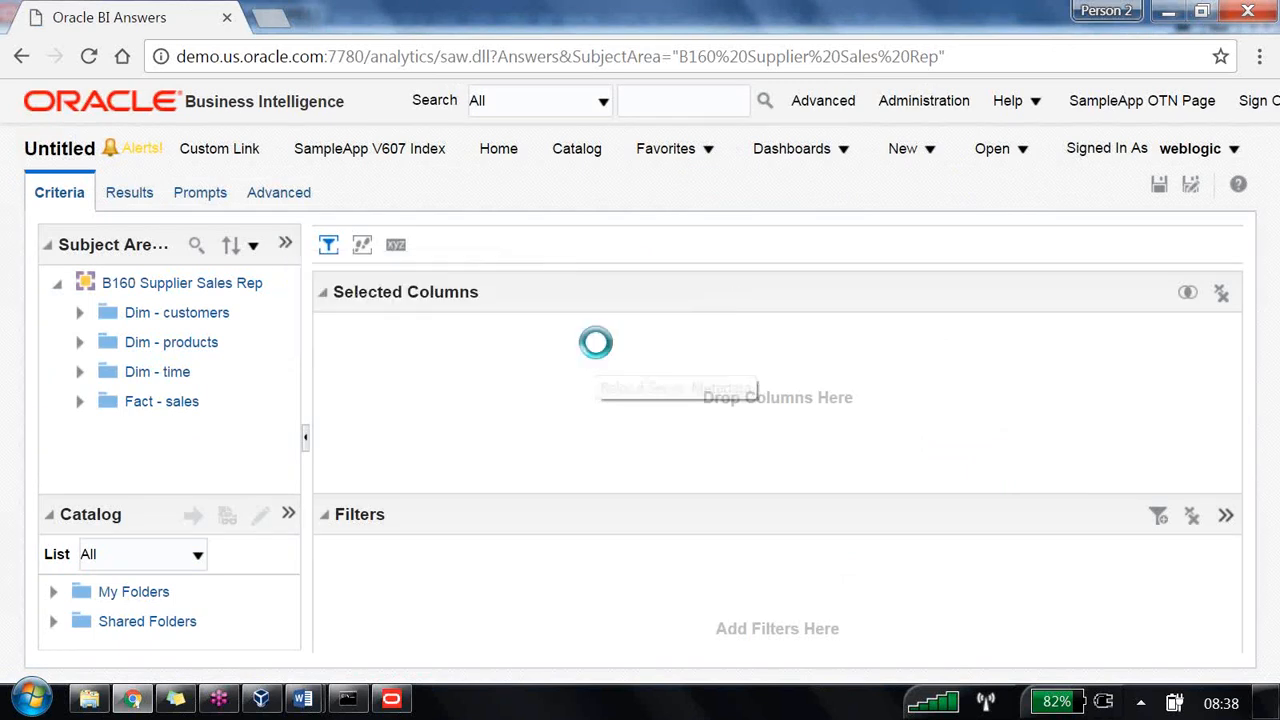
- Add ITEMTYPE from Dim - products and Dollars from the Database Columns of Fact - sales to the analysis
click(79, 343)
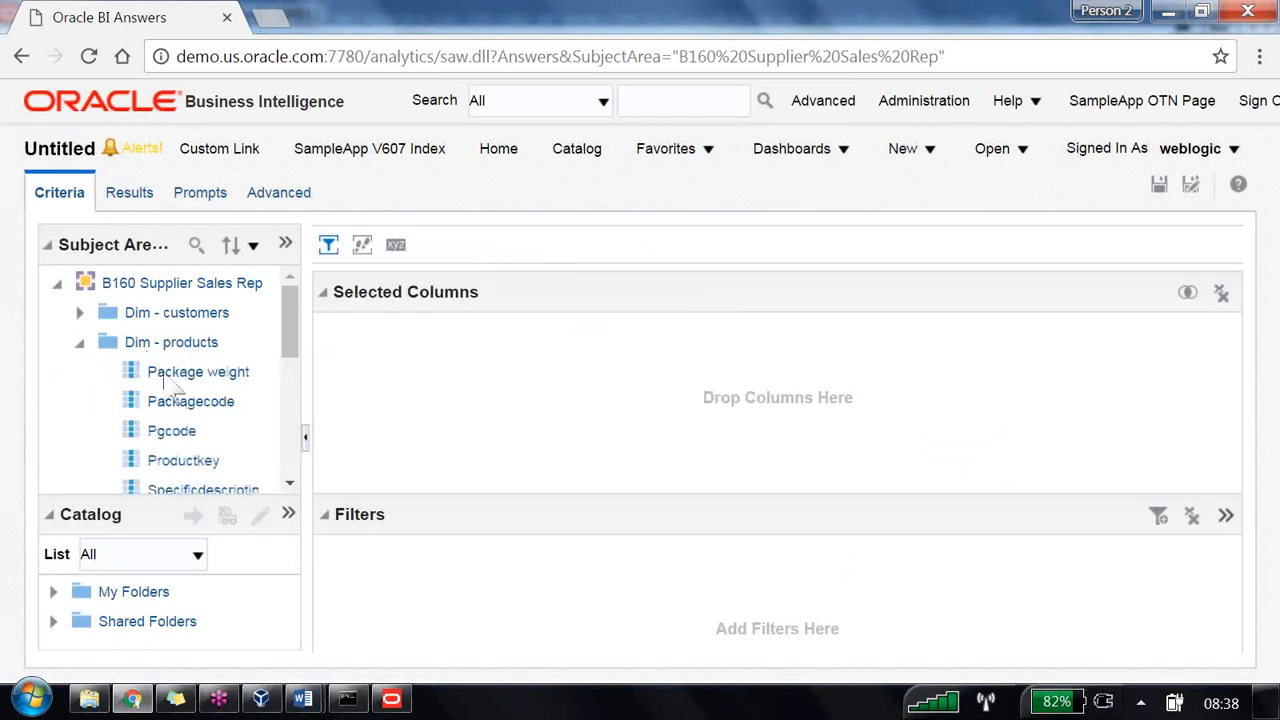
scroll(157, 365, down, 5)
double_click(190, 458)
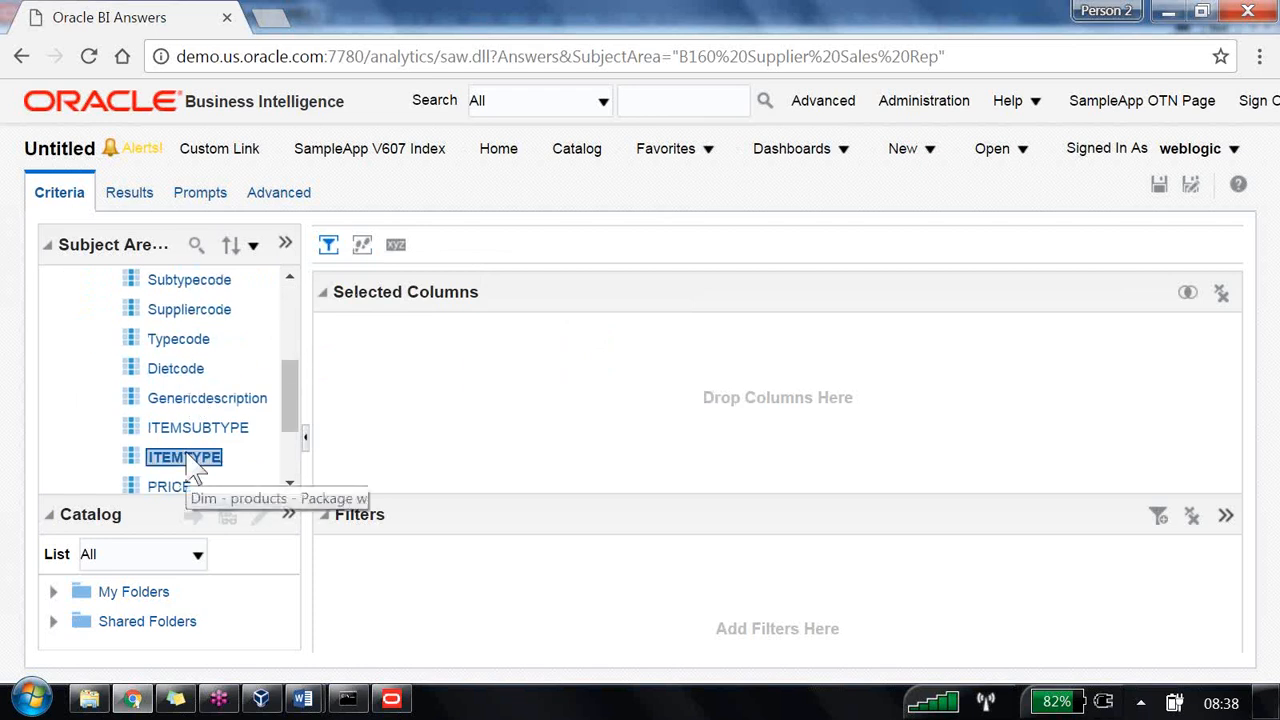
scroll(160, 400, down, 3)
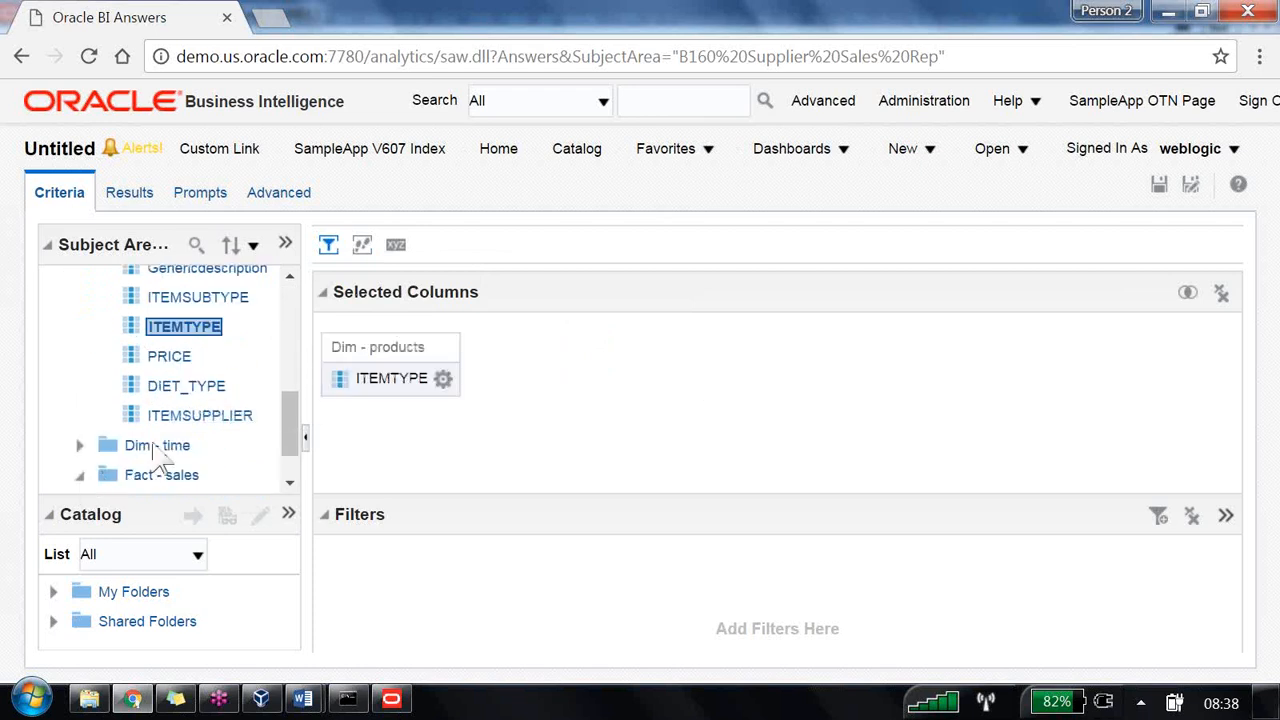
click(79, 475)
click(102, 446)
double_click(190, 476)
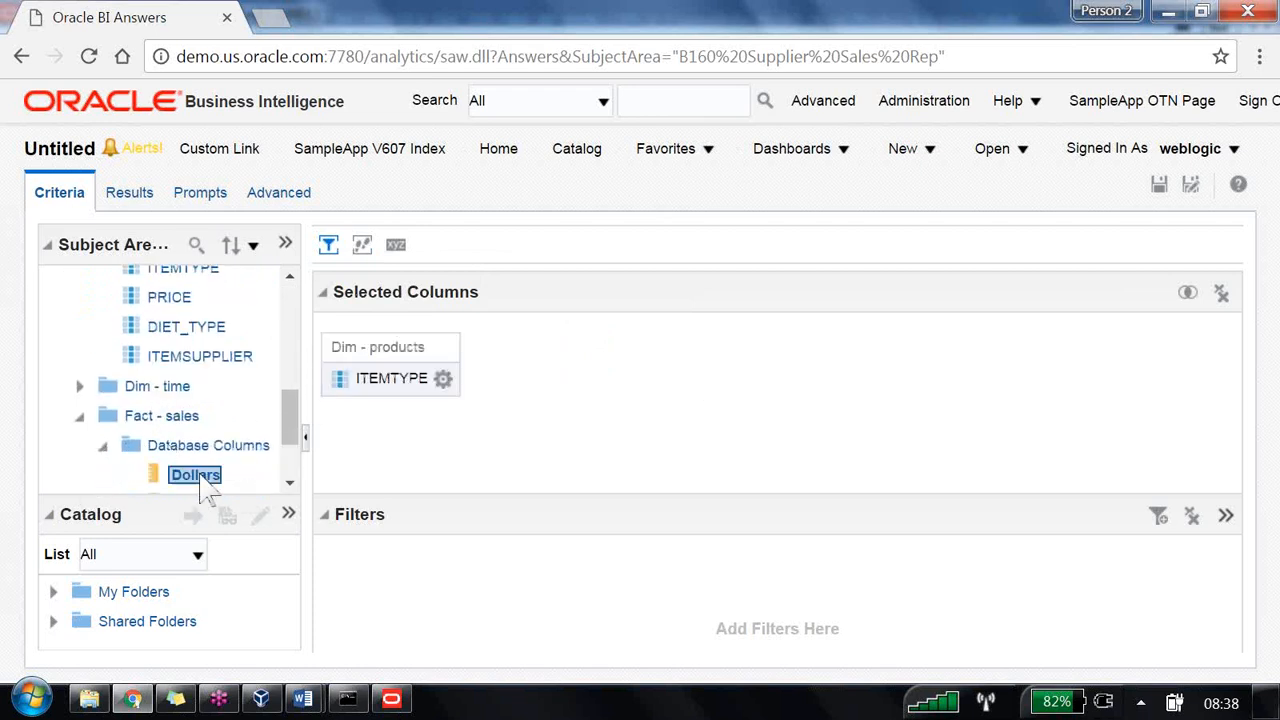
- Save the analysis in My Folders as product hierarchy
click(1190, 185)
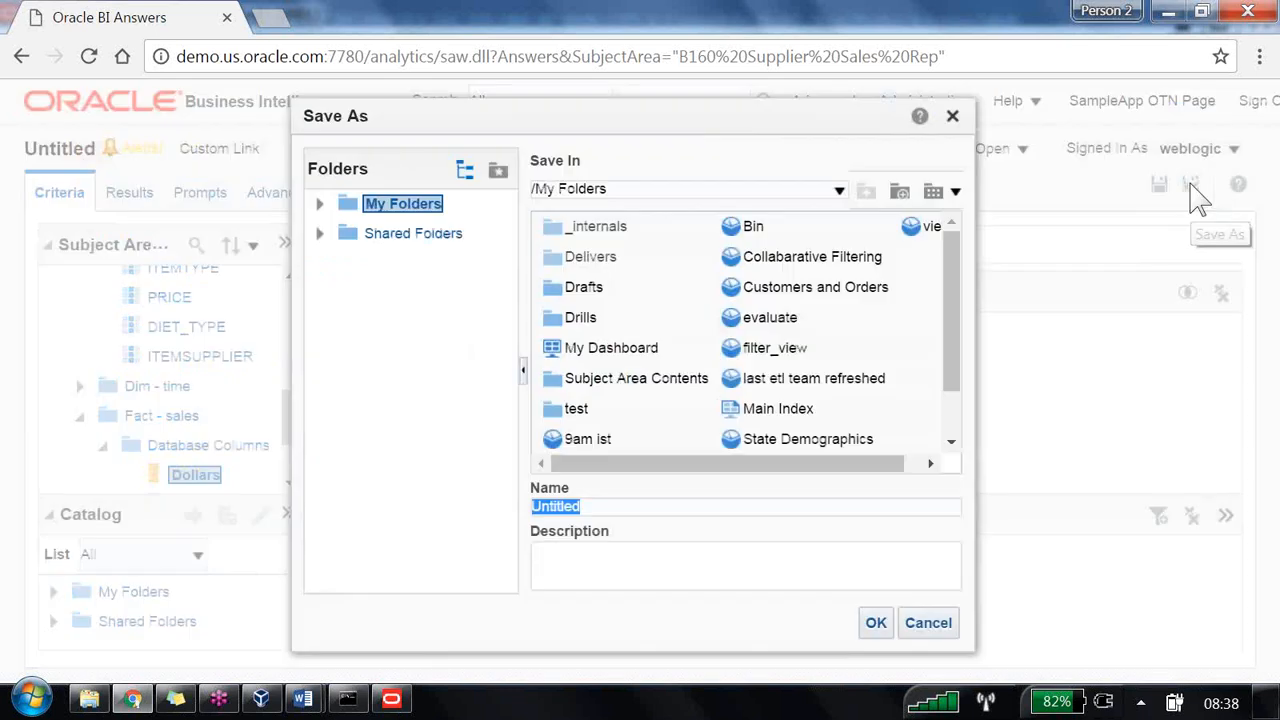
text(product hierarchy)
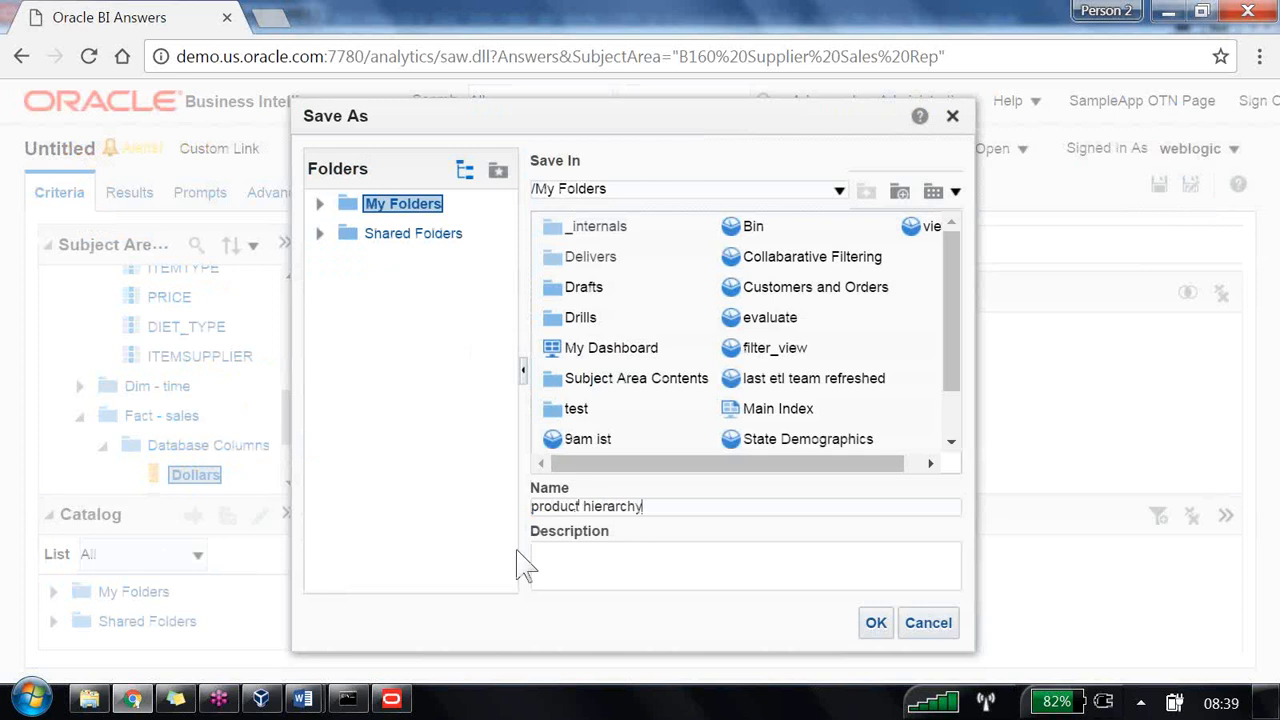
key(Return)
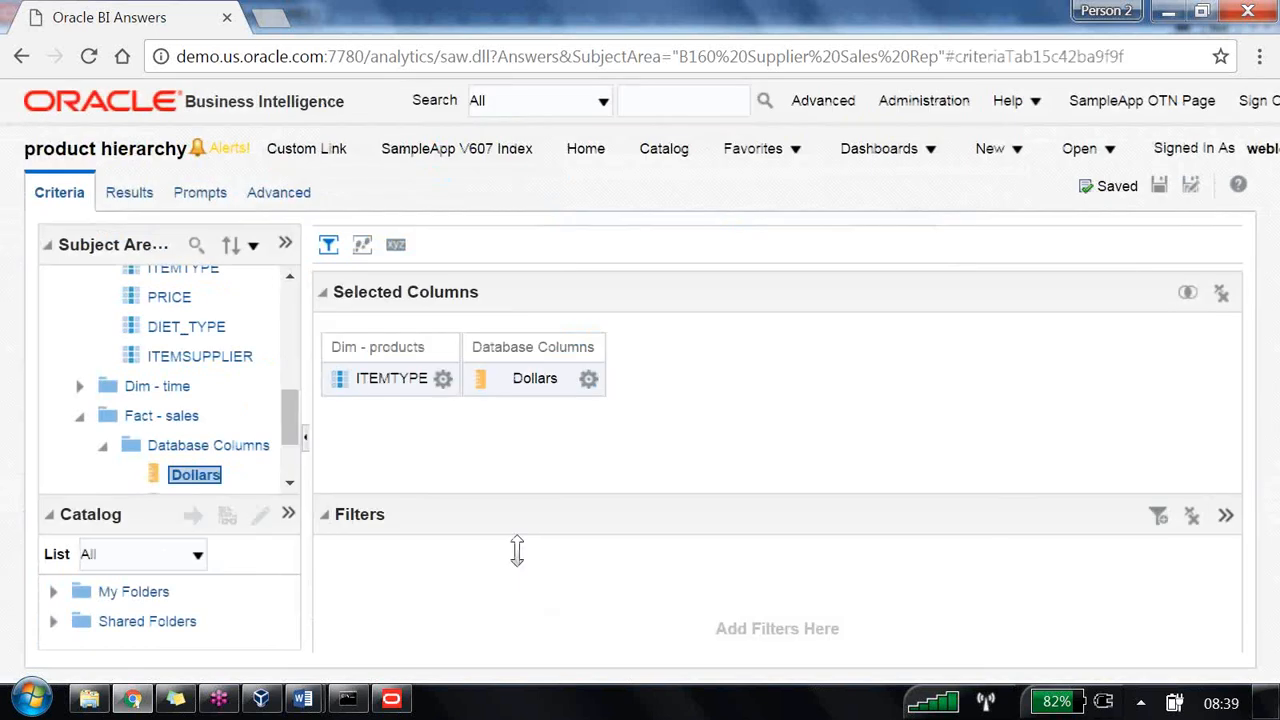
- Display the analysis results and drill down from the Baking item type through the Butter subtype to the specific product level
click(155, 198)
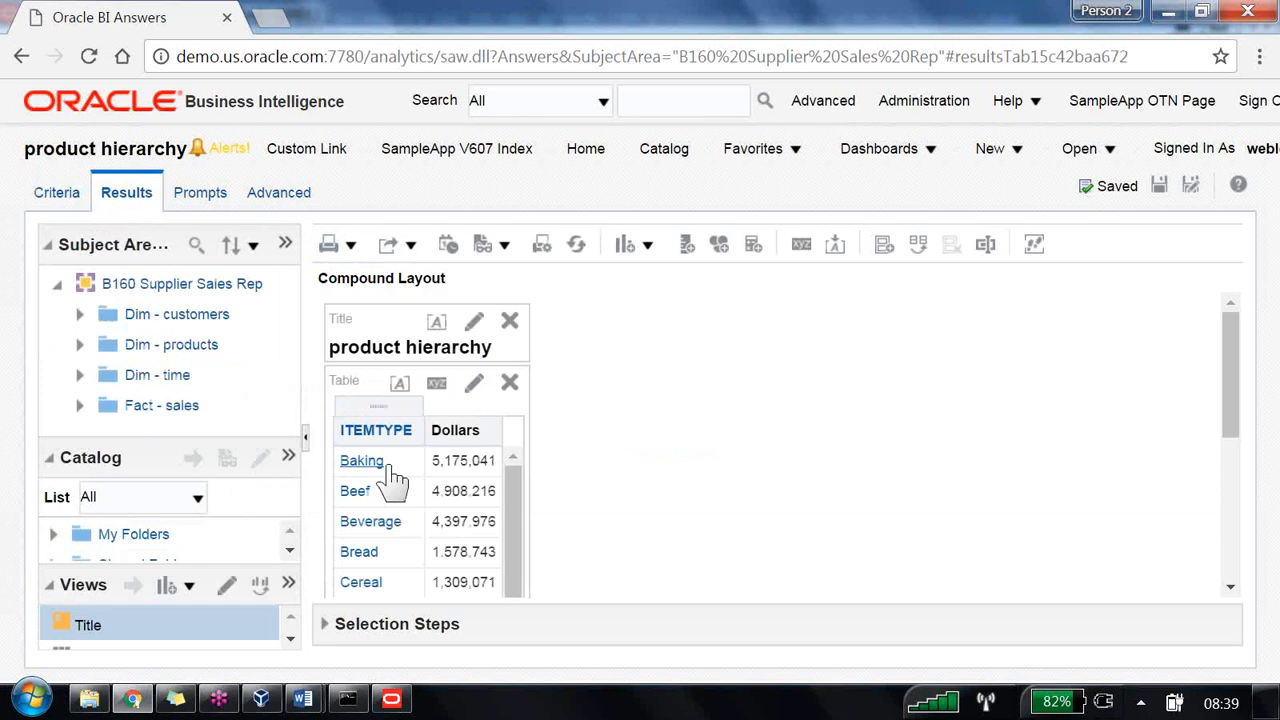
click(390, 468)
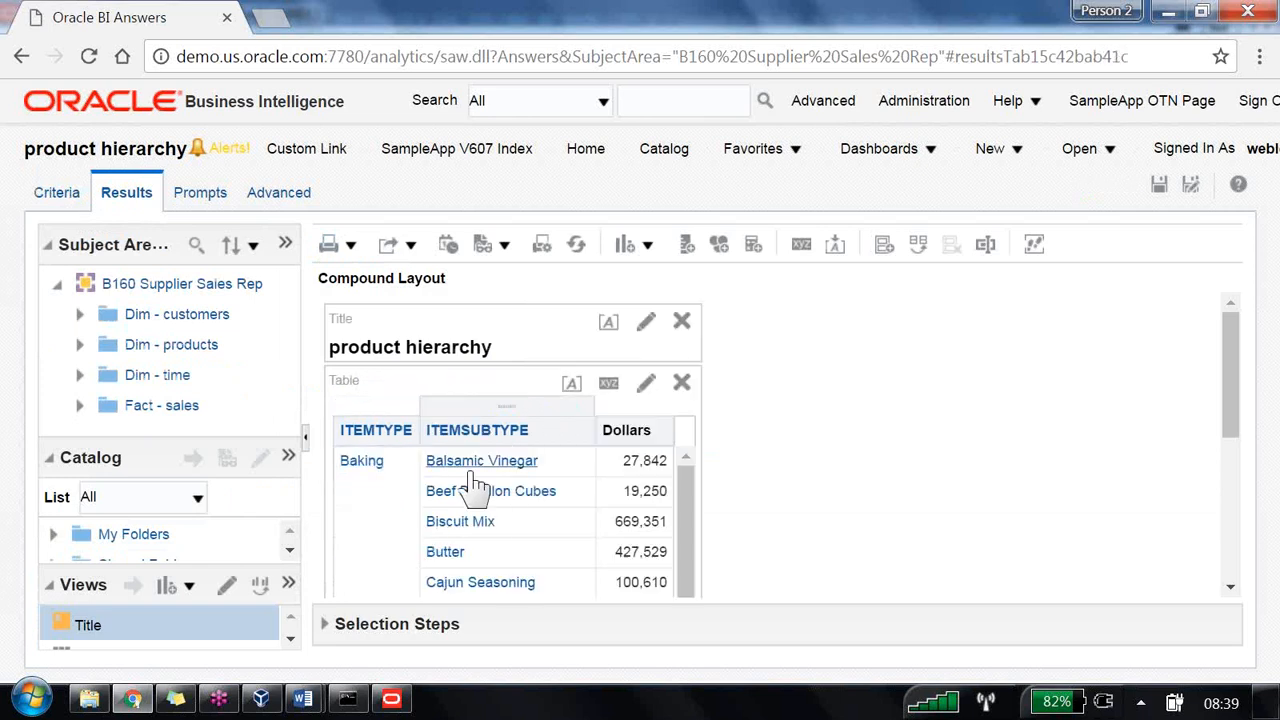
scroll(478, 490, down, 1)
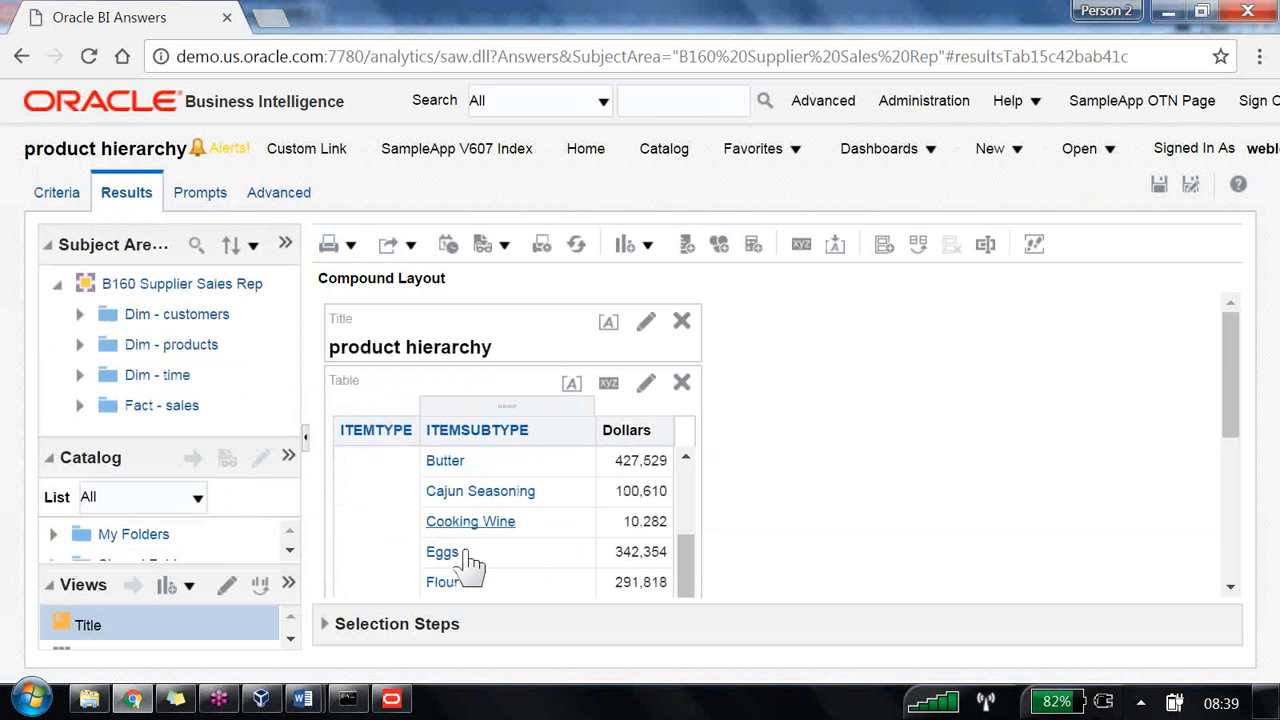
scroll(492, 536, up, 1)
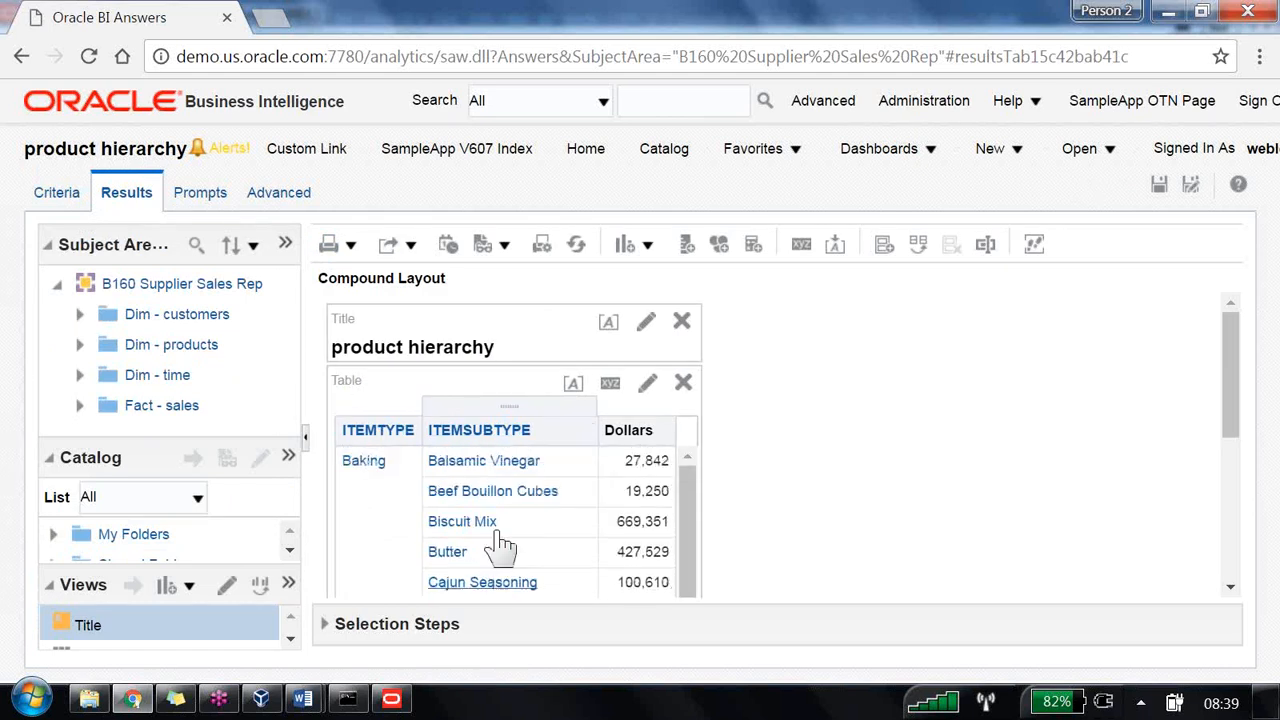
scroll(500, 545, down, 1)
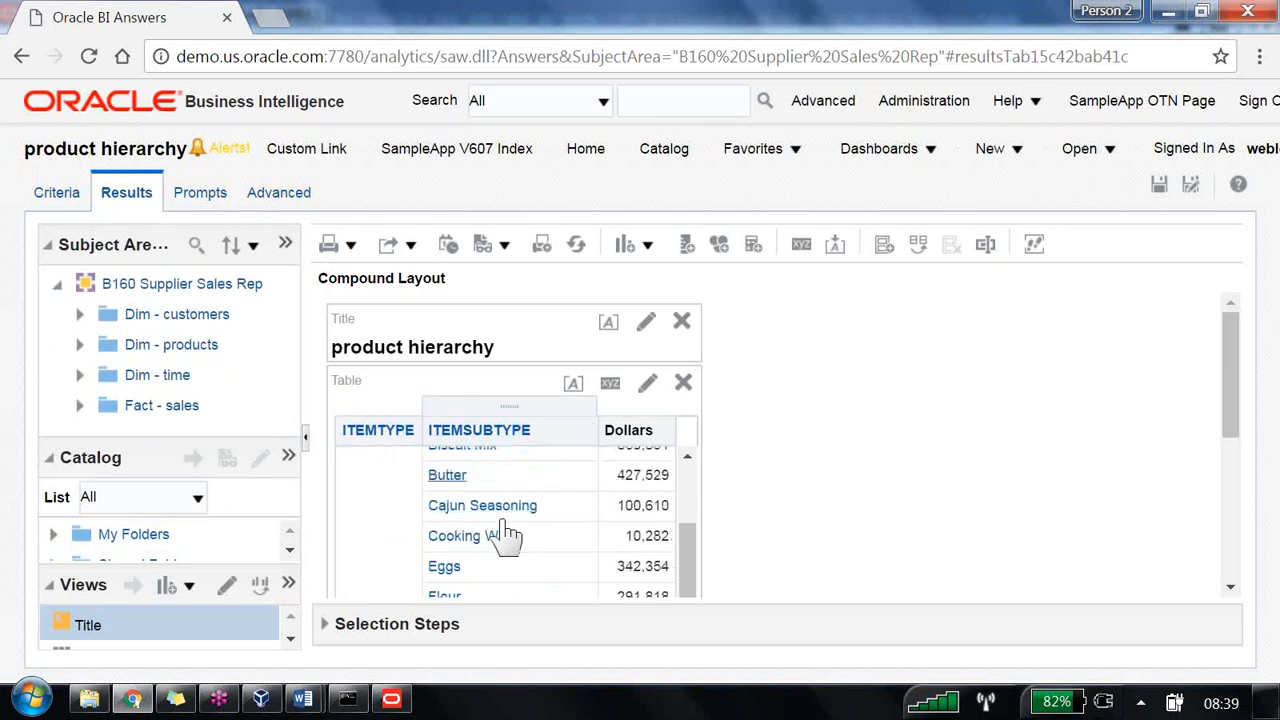
click(449, 477)
click(575, 468)
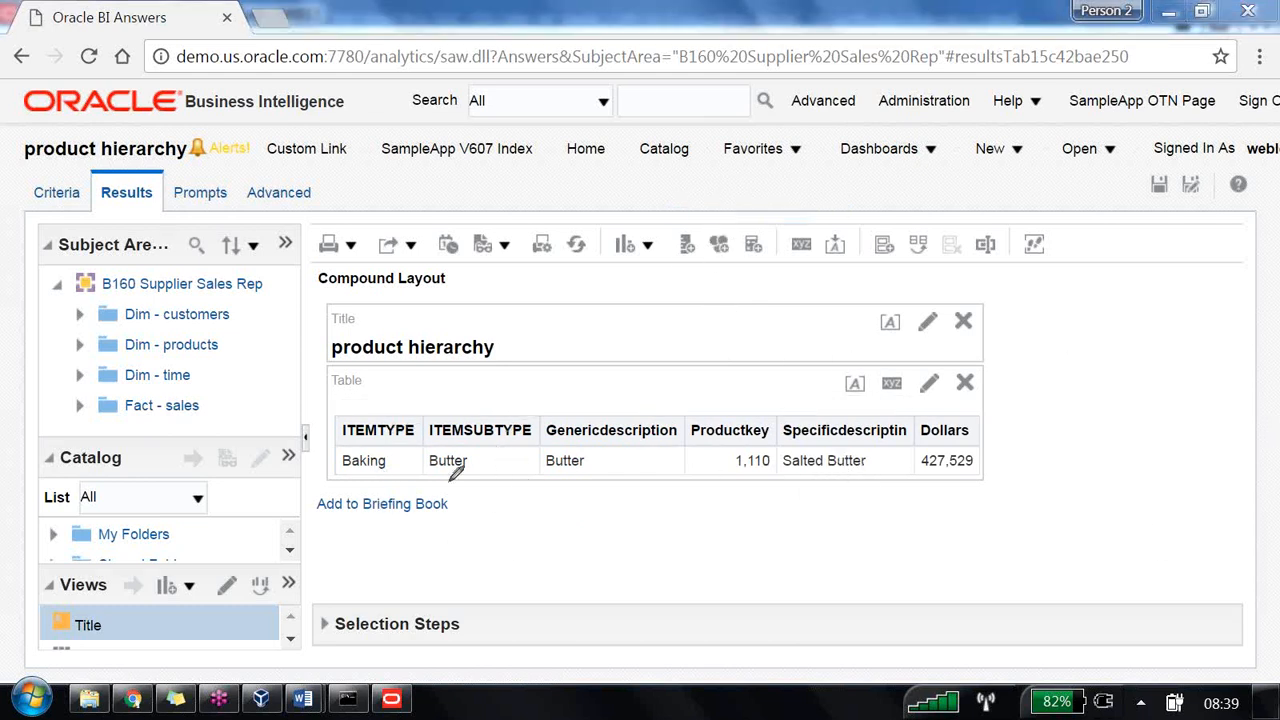
mouse_move(381, 467)
mouse_down()
mouse_move(420, 556)
mouse_move(488, 487)
mouse_up()
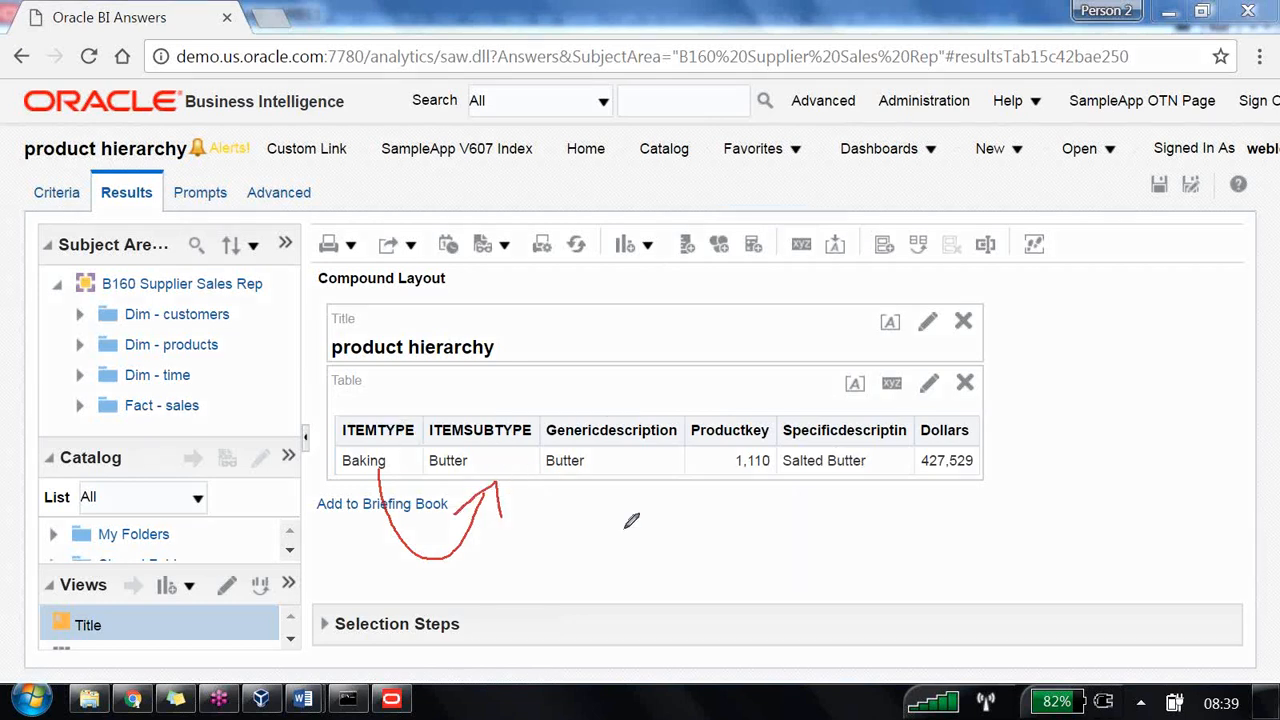
drag(609, 497, 630, 541)
mouse_move(620, 490)
mouse_down()
mouse_move(669, 528)
mouse_move(690, 485)
mouse_up()
mouse_move(780, 534)
mouse_down()
mouse_move(797, 510)
mouse_move(840, 535)
mouse_up()
drag(906, 425, 930, 503)
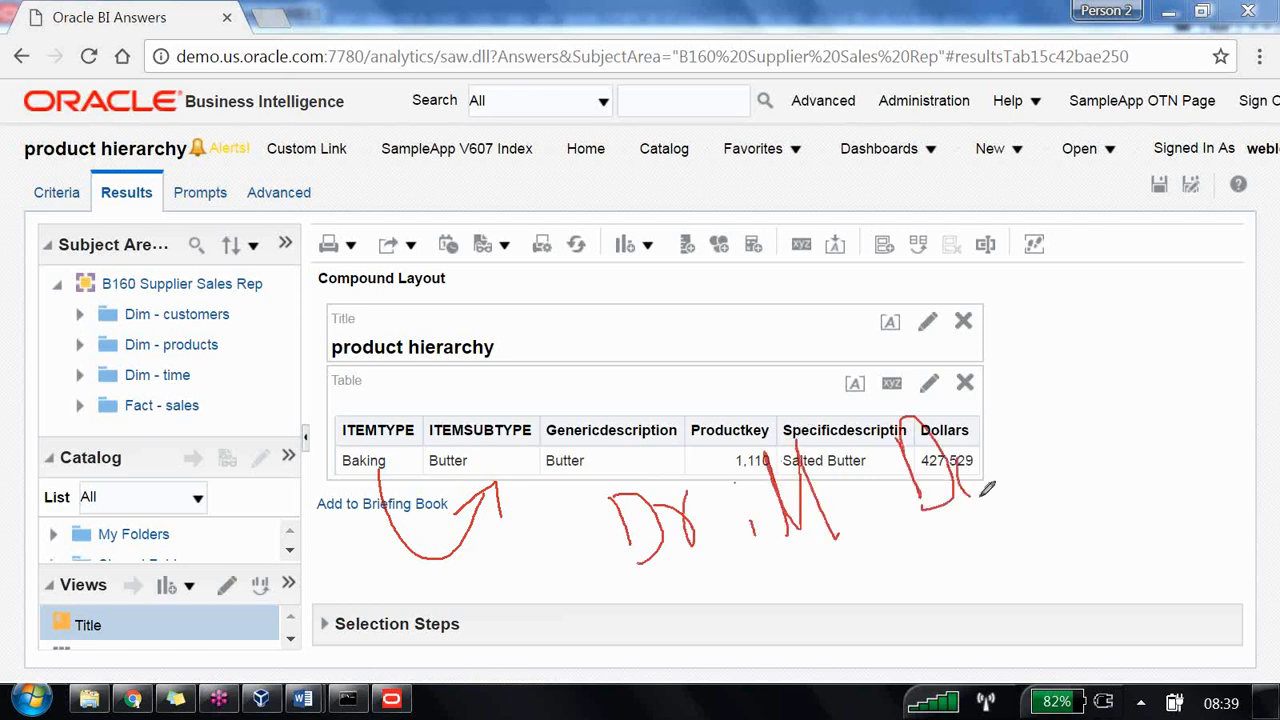
mouse_move(1004, 432)
mouse_down()
mouse_move(1040, 470)
mouse_move(1066, 398)
mouse_move(1095, 440)
mouse_move(1128, 438)
mouse_up()
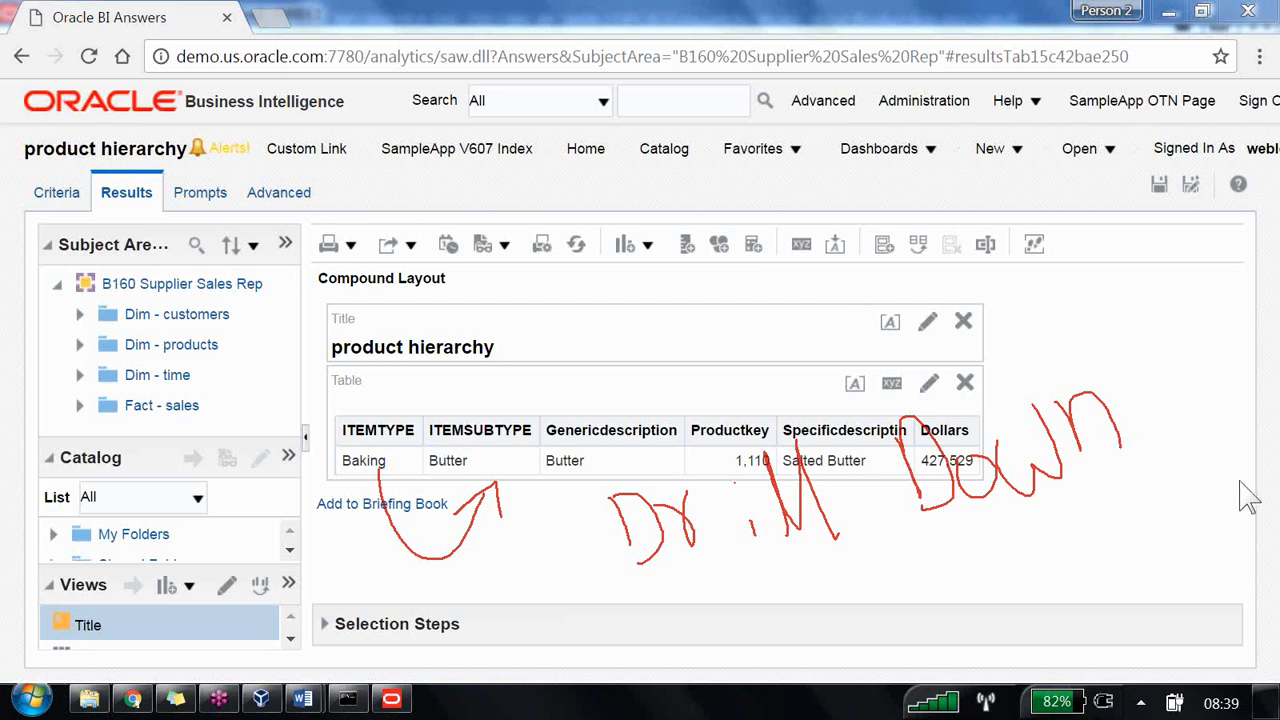
click(736, 273)
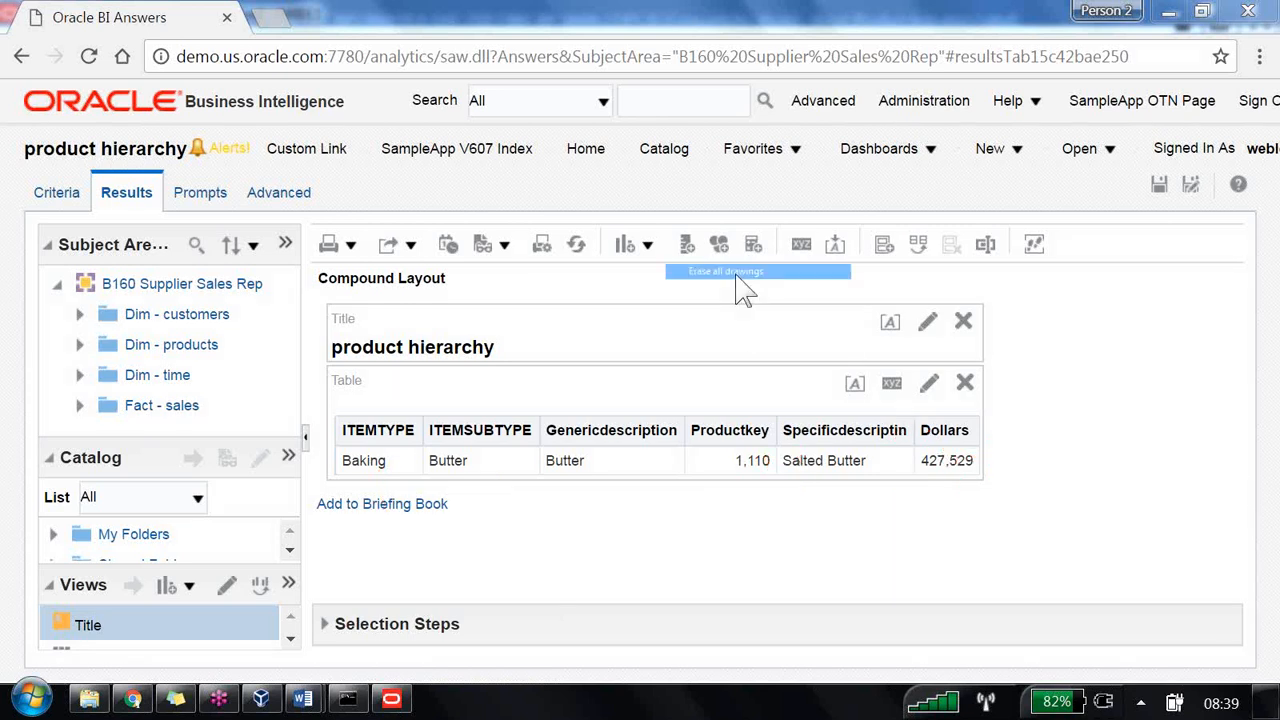
- Expand Dim - customers in the subject area and collapse the Catalog and Views sections to examine the folder's columns
click(80, 315)
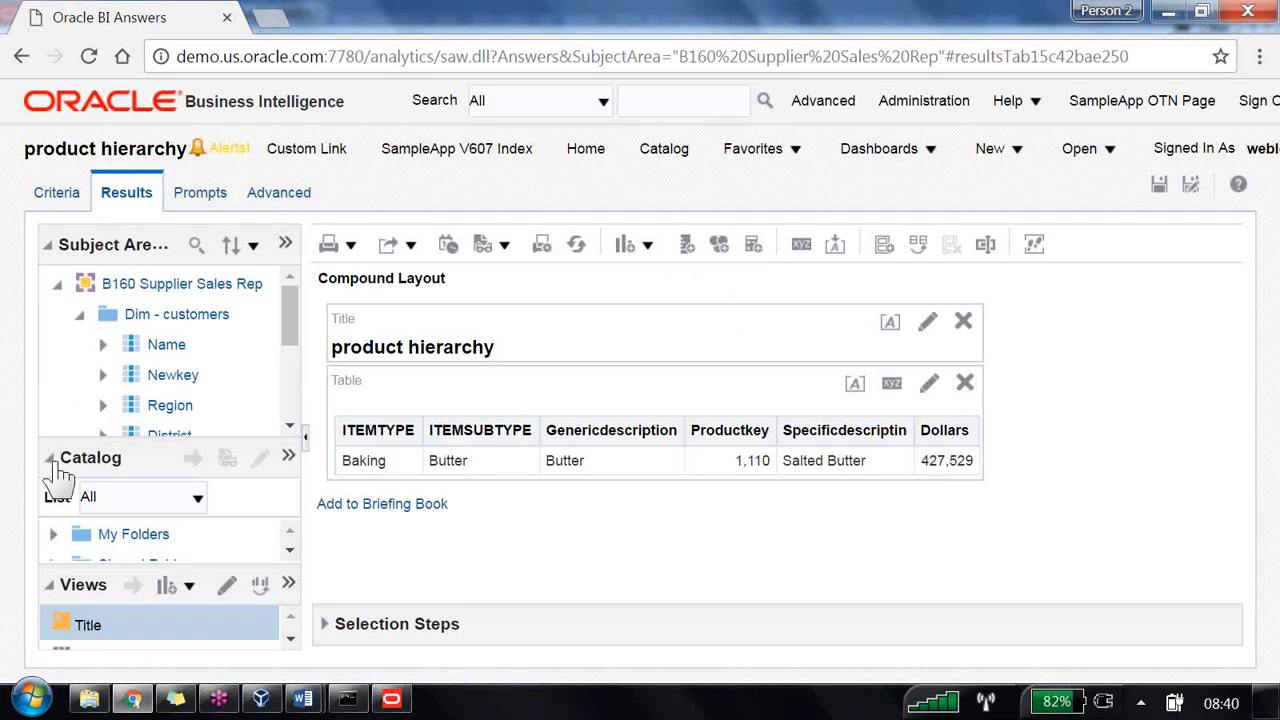
click(50, 460)
click(52, 570)
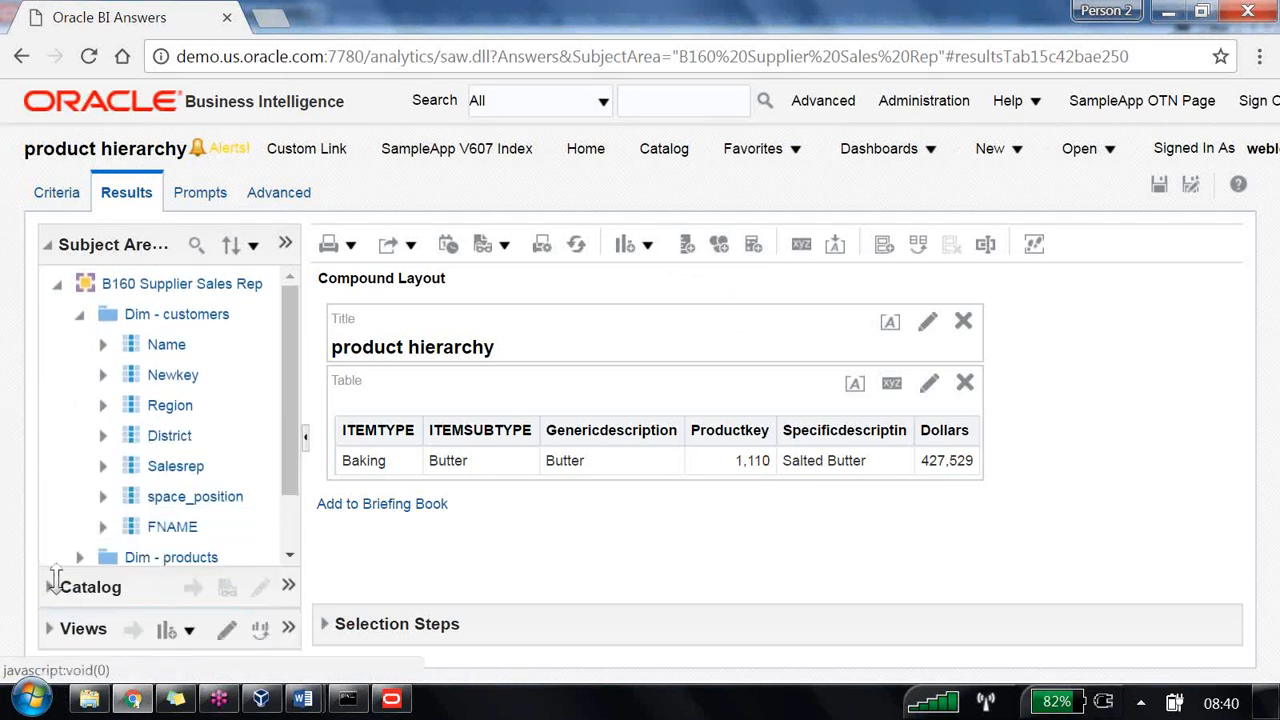
click(180, 318)
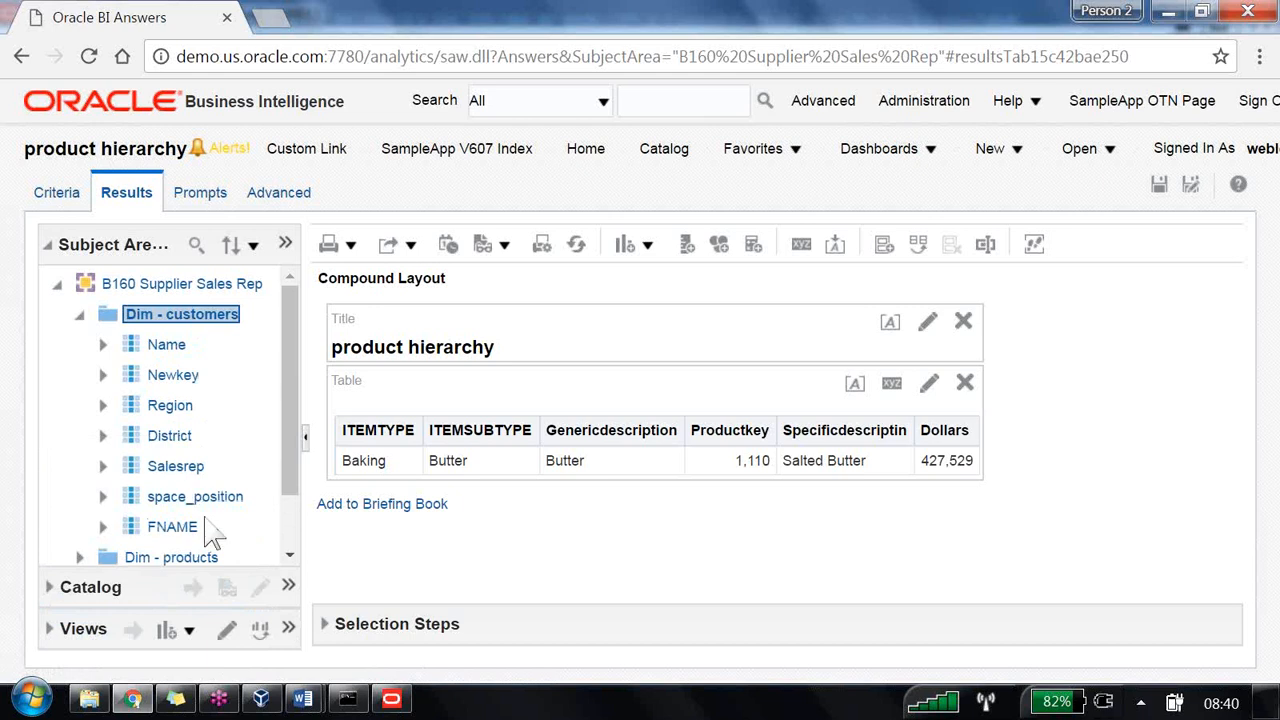
- Switch to the Administration Tool and add Customer, Products and Time Hierarchy to their matching Dim tables in the B160 Supplier Sales Rep presentation
click(391, 699)
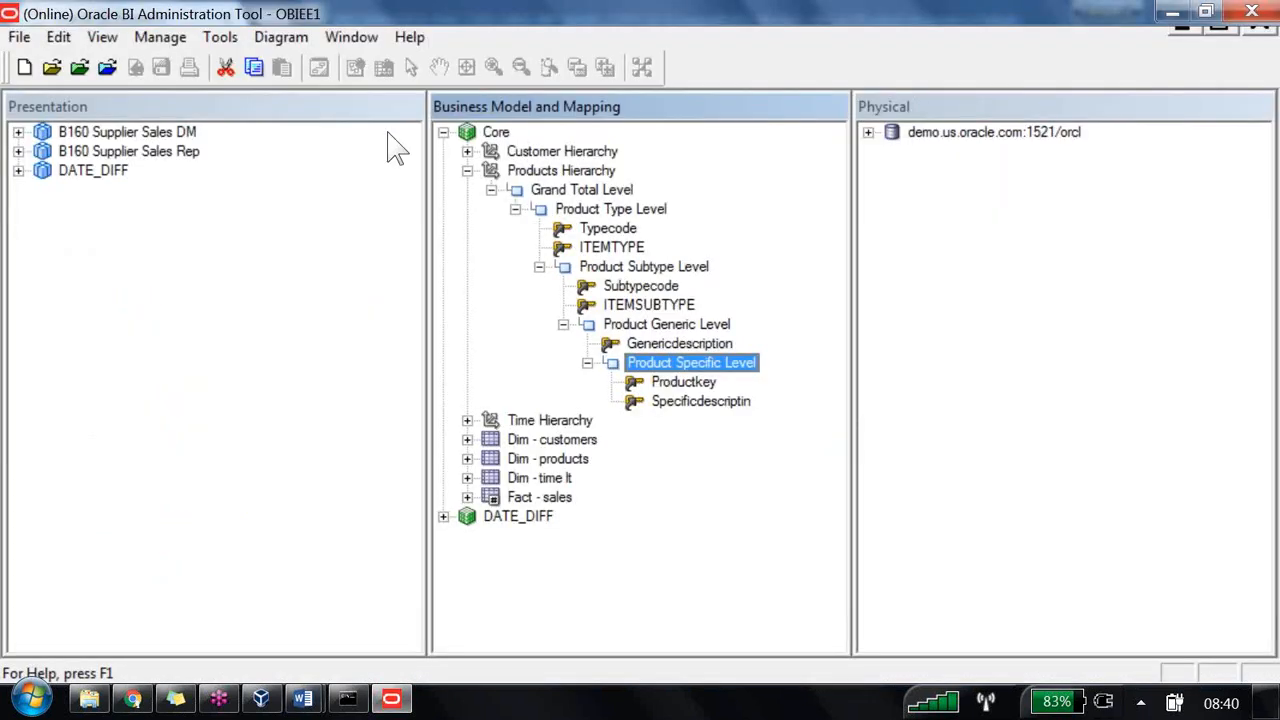
click(467, 170)
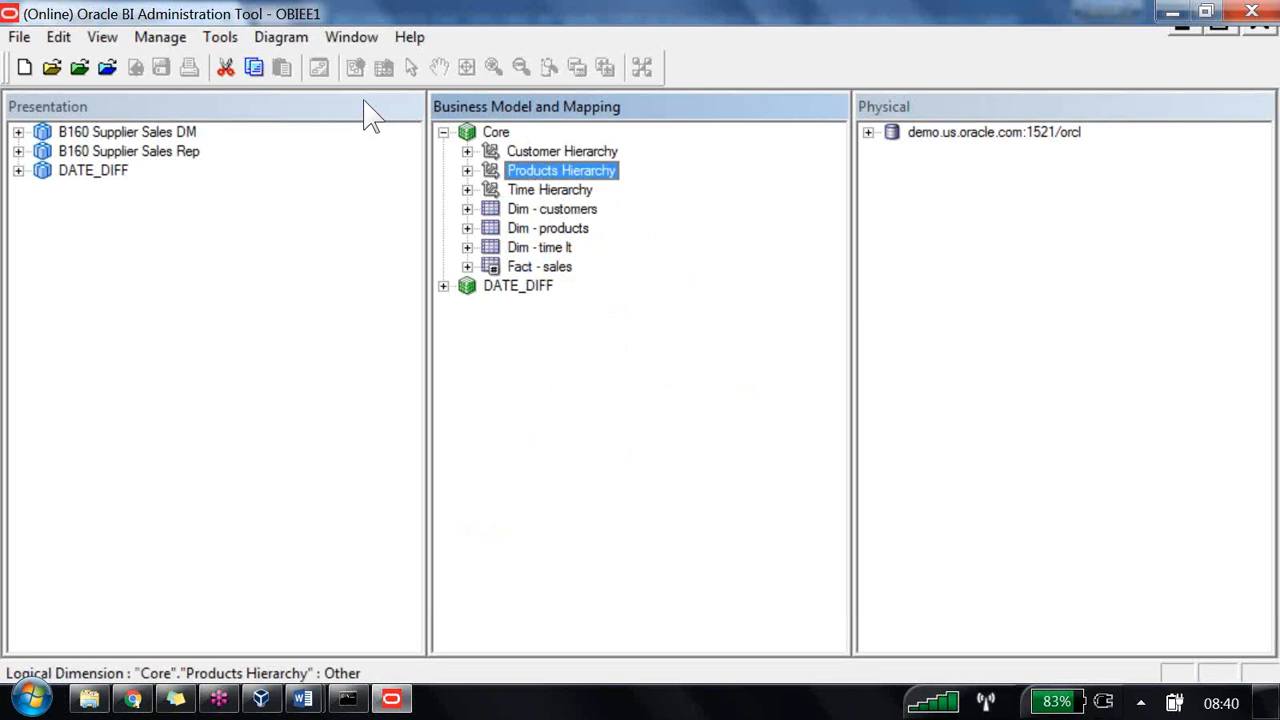
click(546, 151)
click(18, 151)
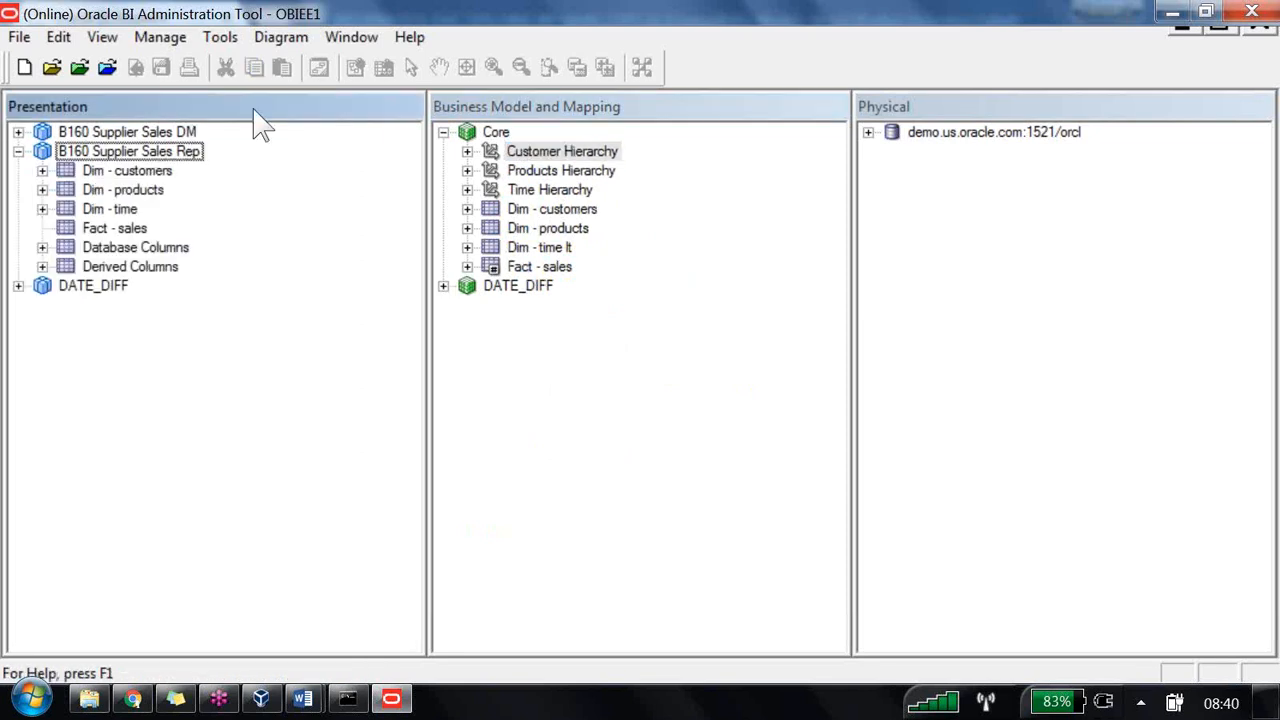
drag(518, 152, 175, 182)
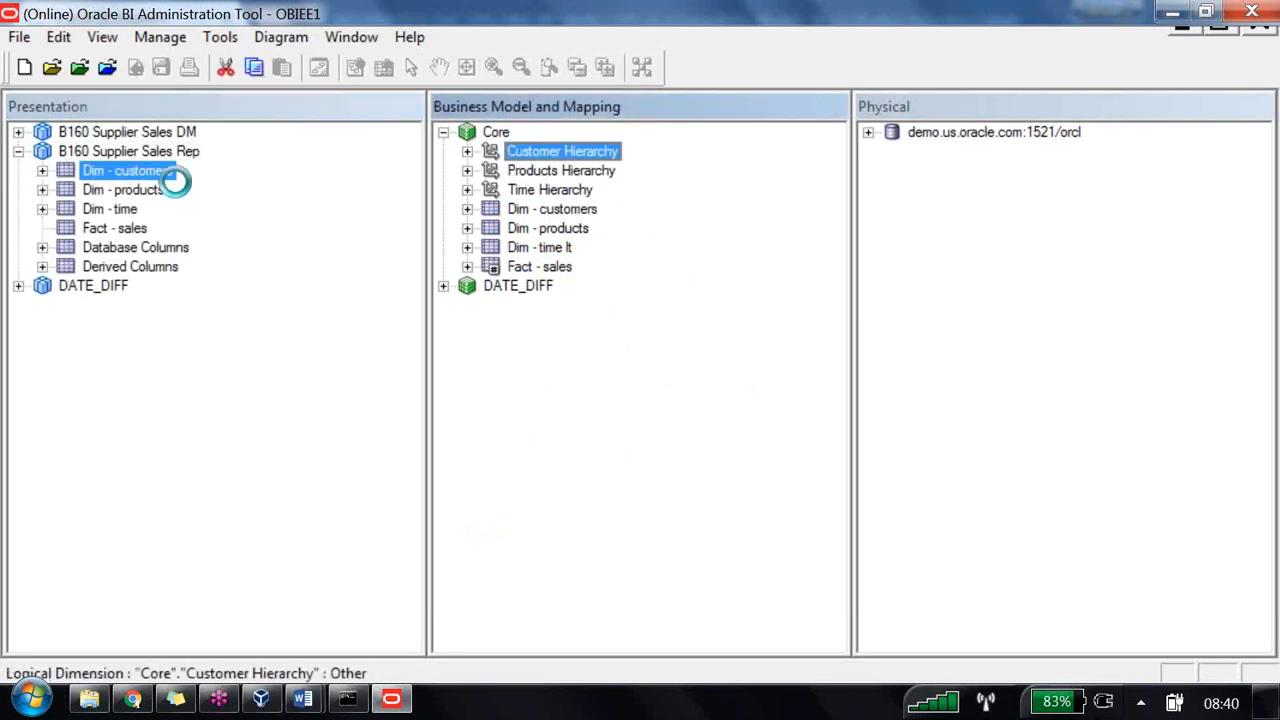
drag(520, 169, 128, 350)
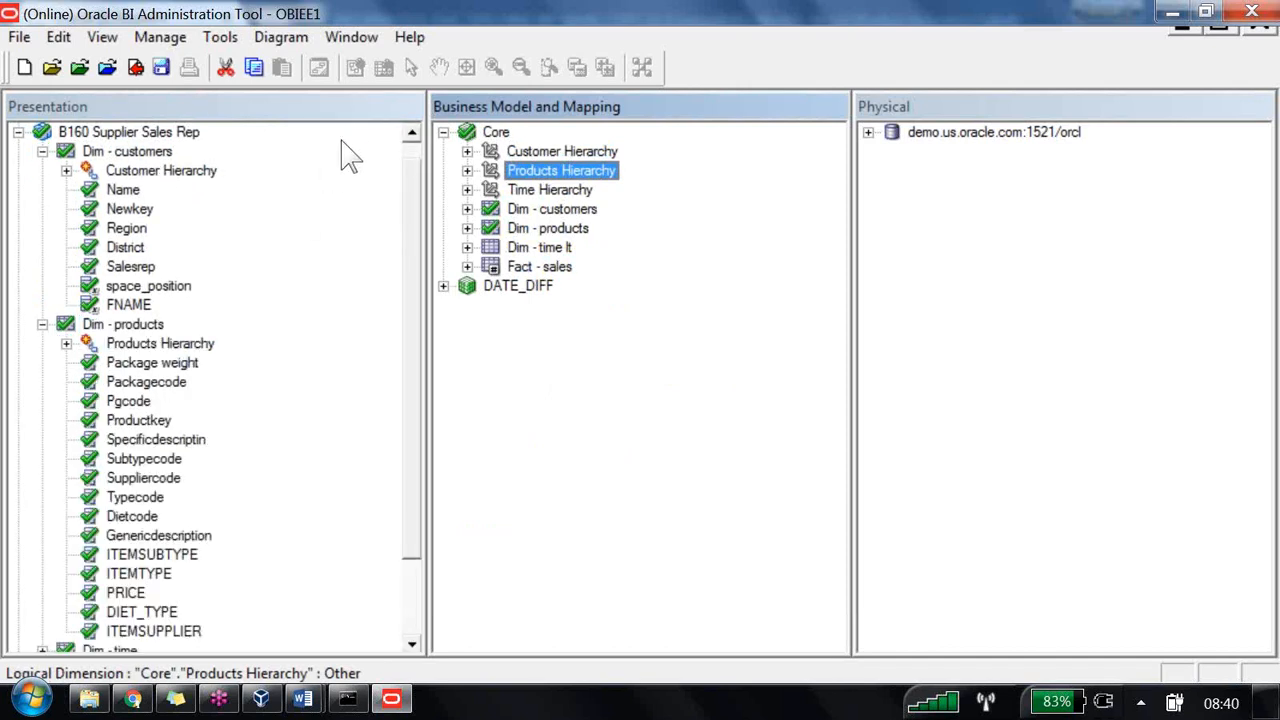
drag(549, 190, 88, 371)
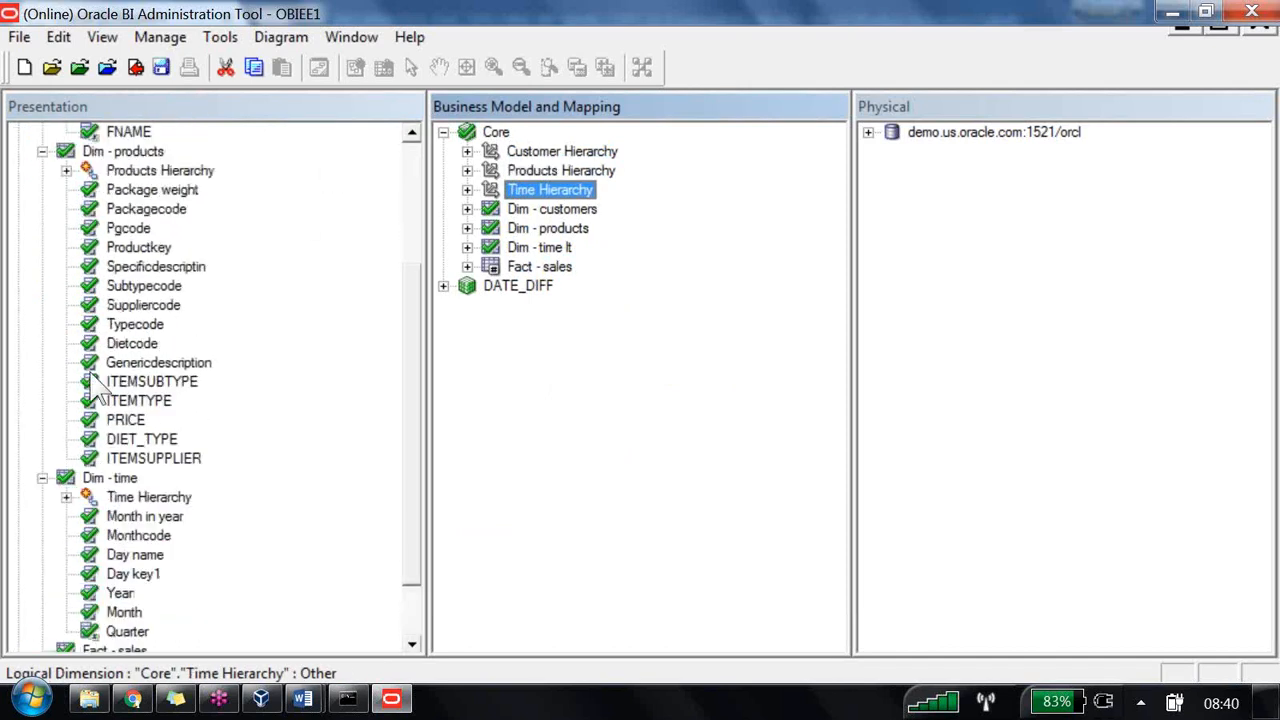
- Save the repository changes with a global consistency check and close the check results
click(107, 67)
key(Return)
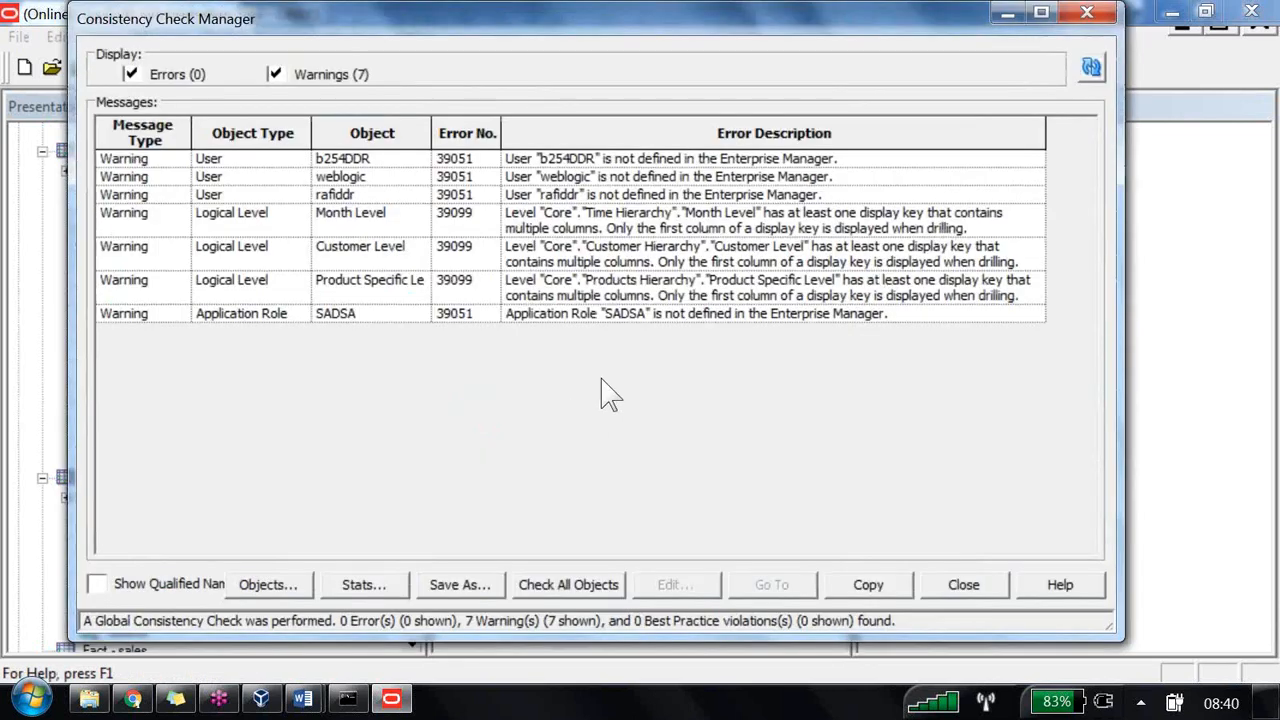
key(Return)
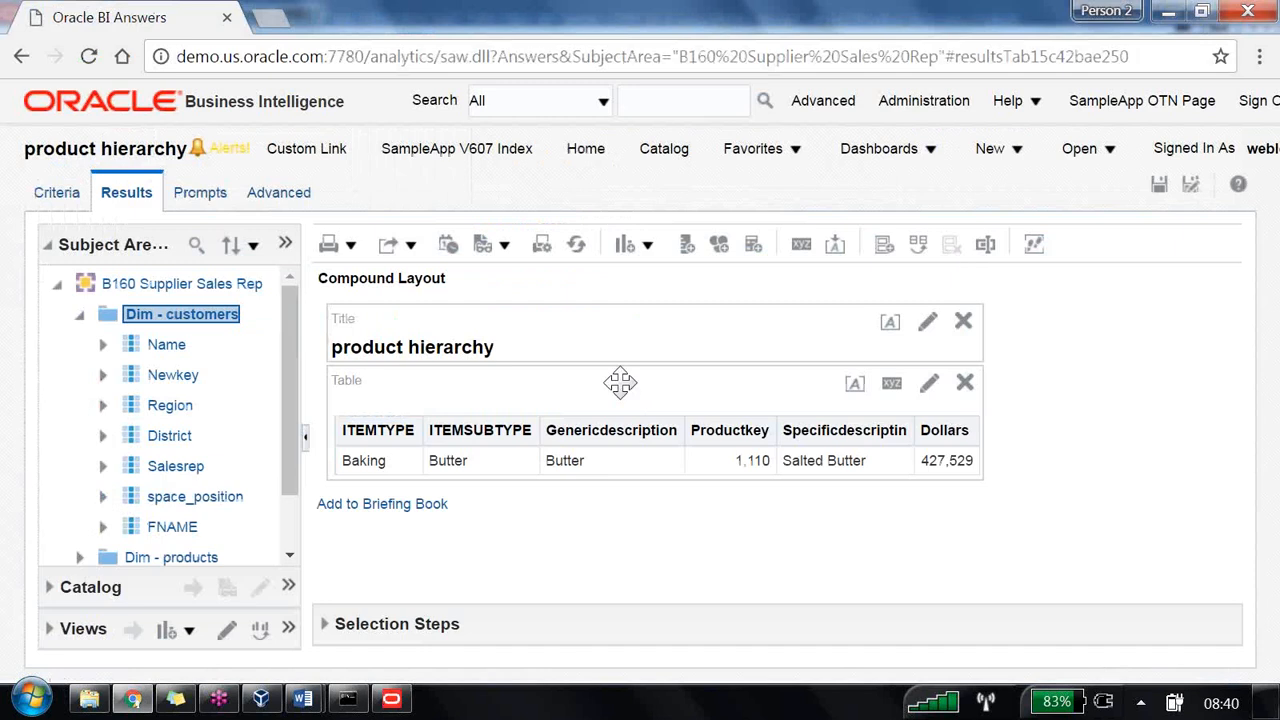
- Return to the browser and create a new analysis on the B160 Supplier Sales Rep subject area
click(1010, 150)
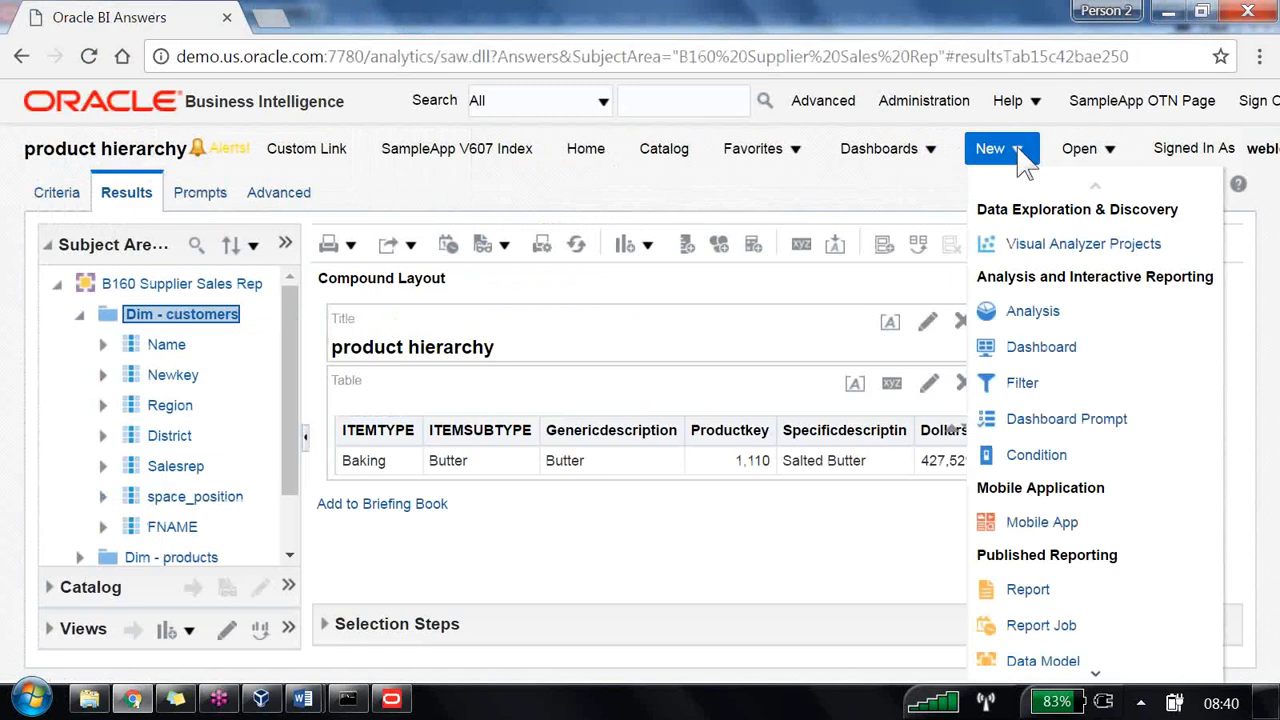
click(1040, 312)
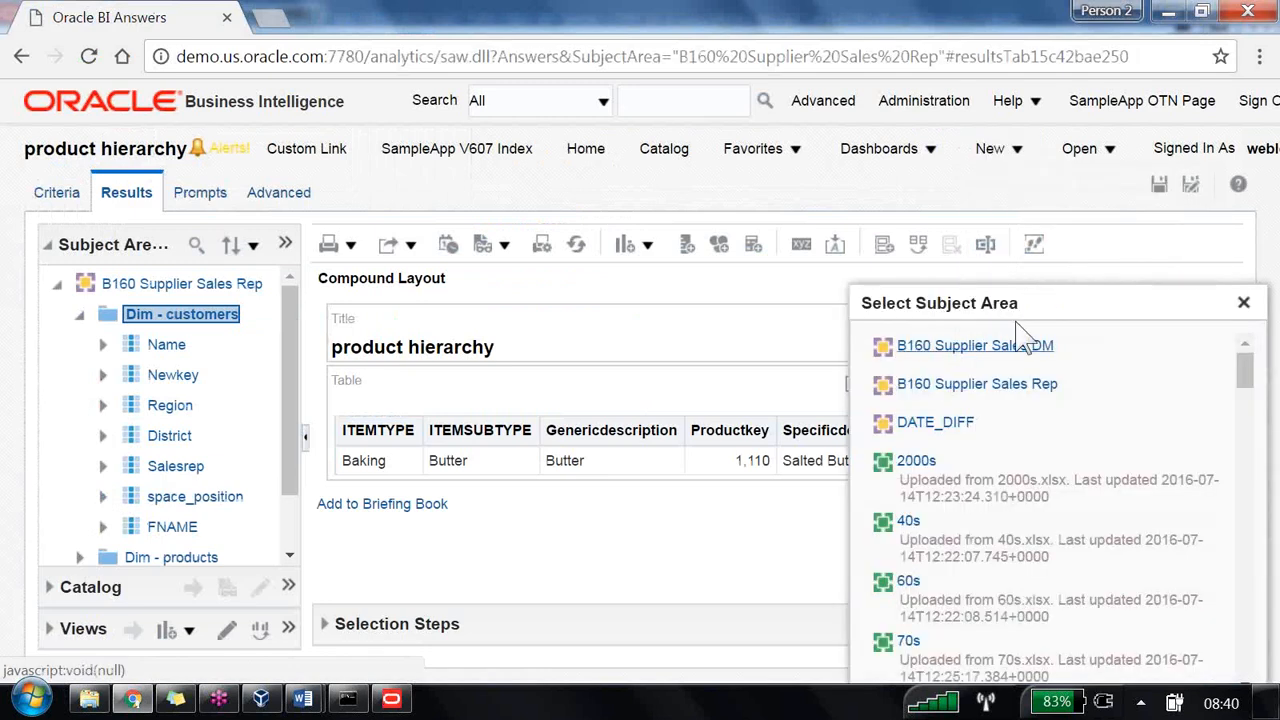
click(1032, 383)
click(710, 230)
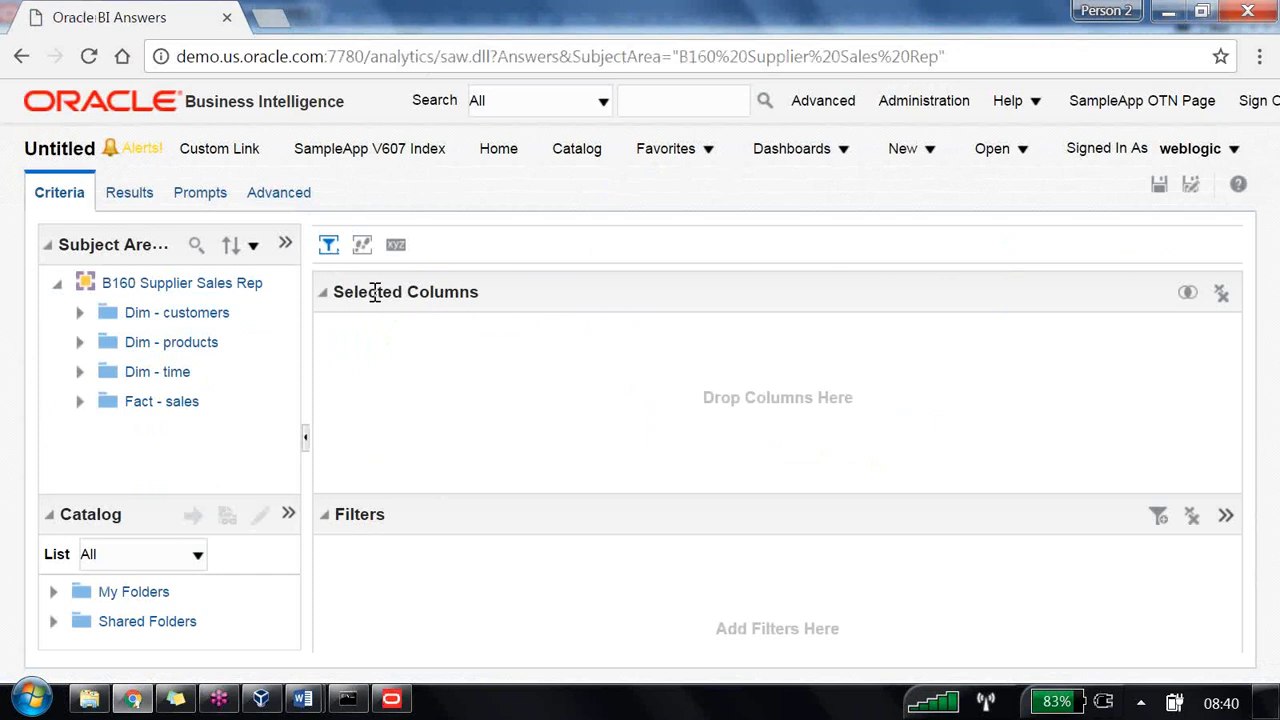
- Reload the server metadata for the new analysis's subject area
click(287, 248)
mouse_move(380, 311)
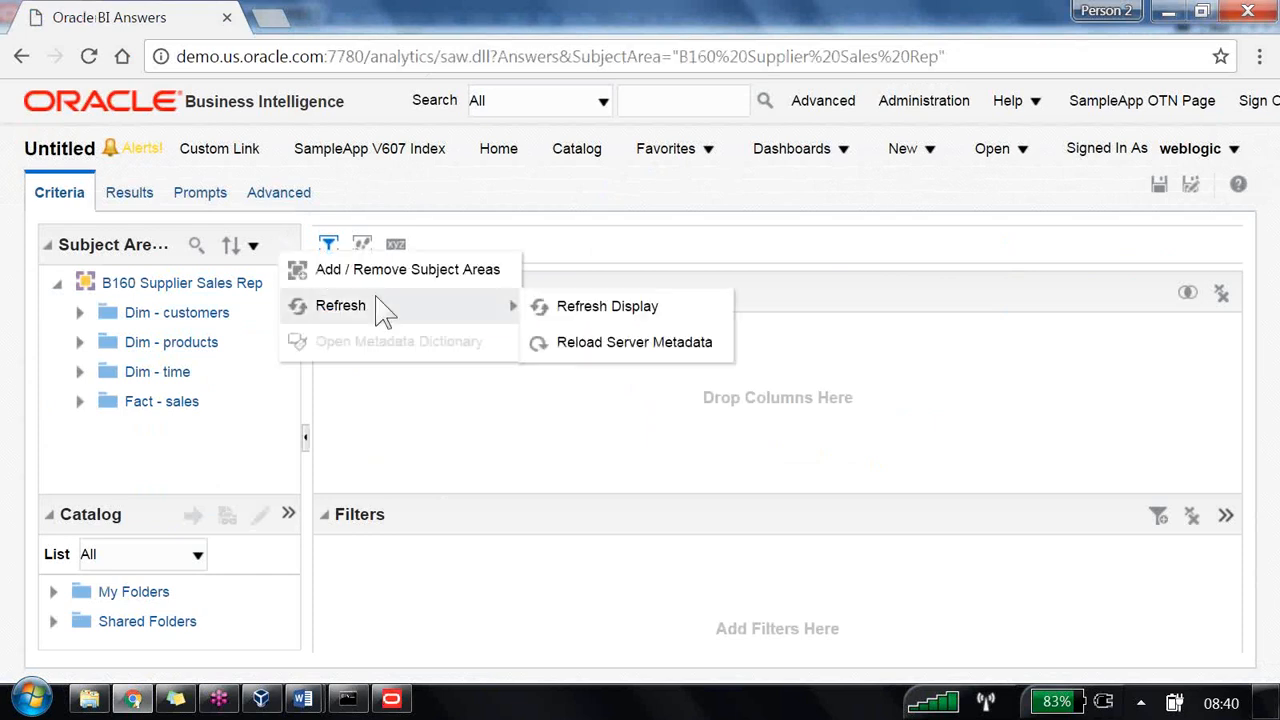
click(571, 326)
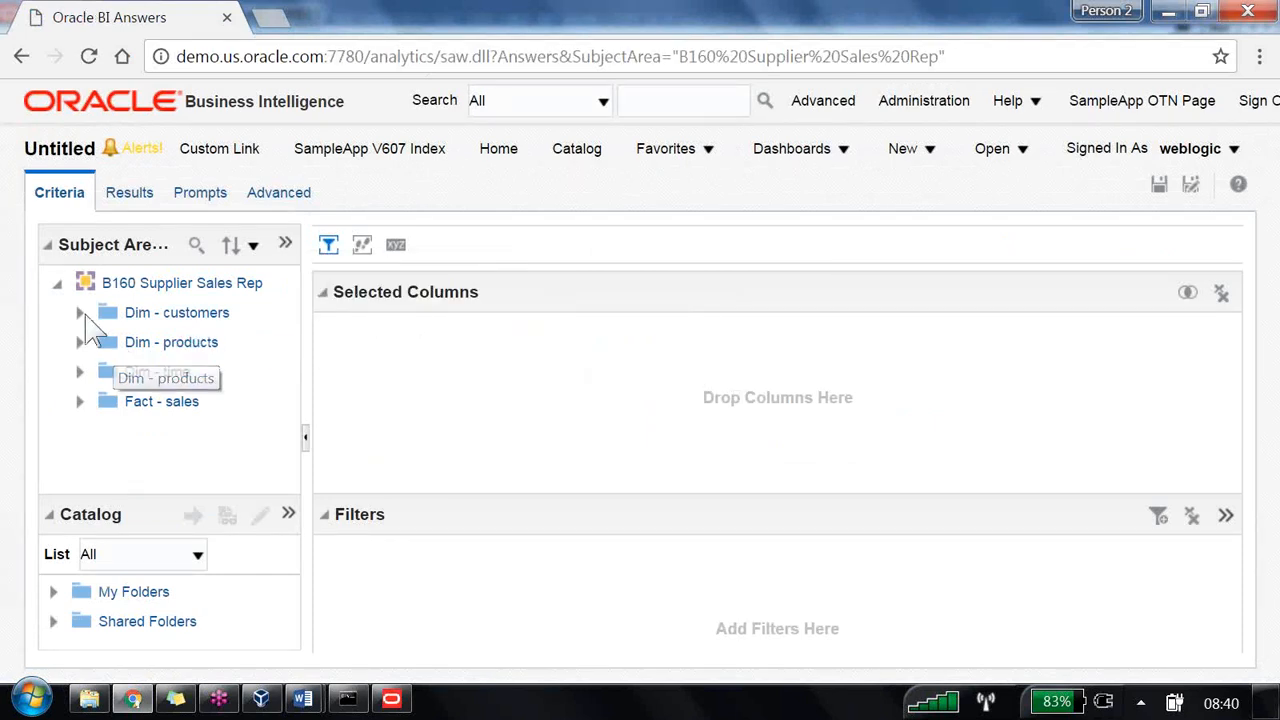
- Add Time Hierarchy, Customer Hierarchy and Products Hierarchy from their dimension folders to the selected columns
click(79, 371)
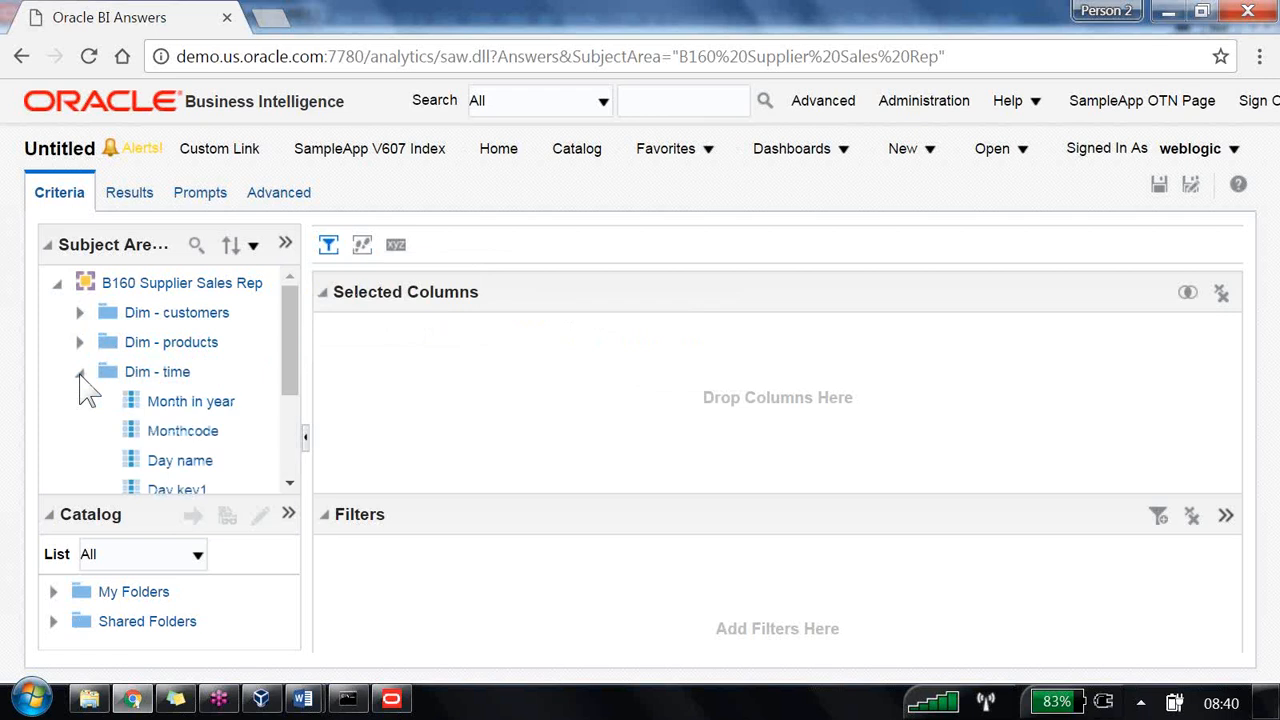
scroll(157, 391, down, 3)
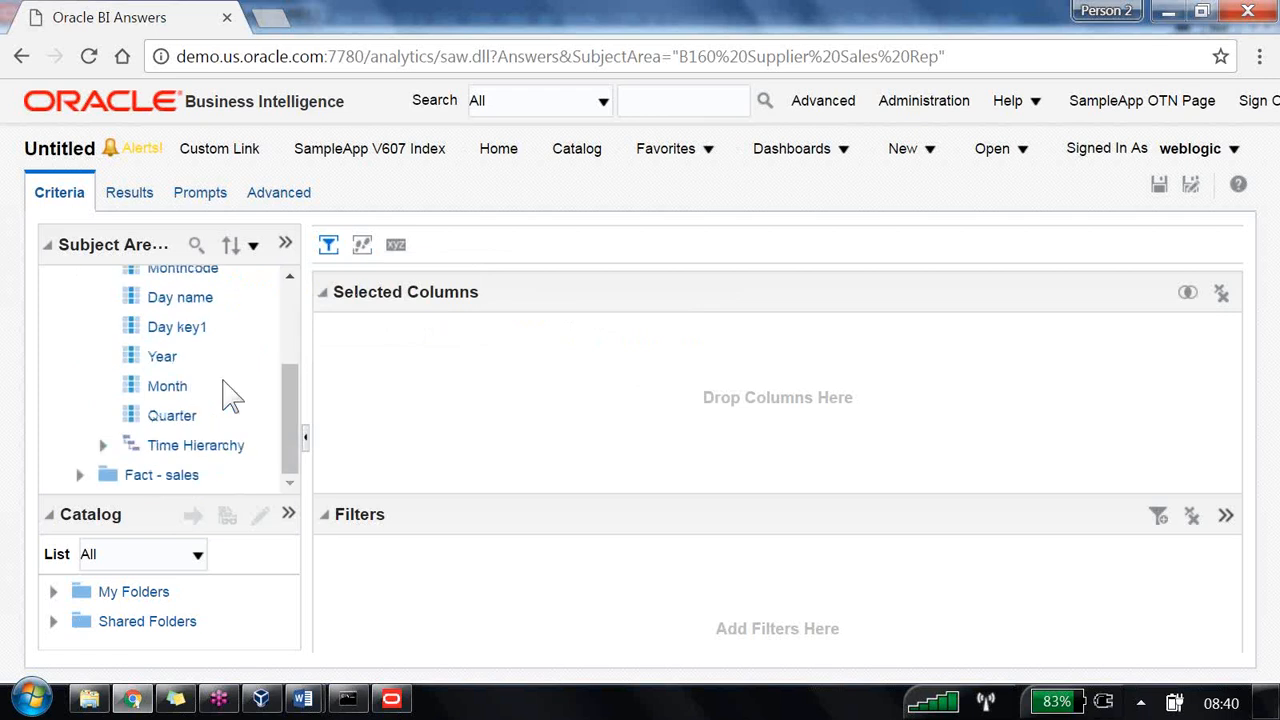
drag(165, 447, 431, 380)
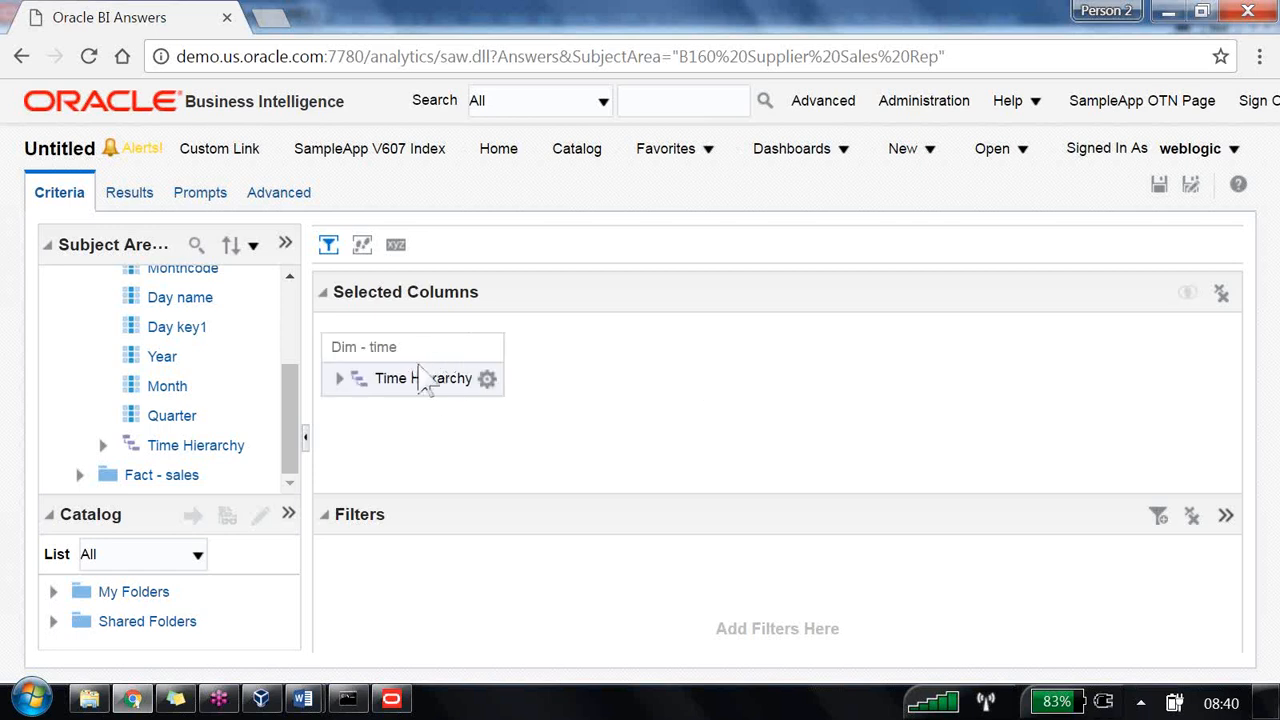
click(79, 342)
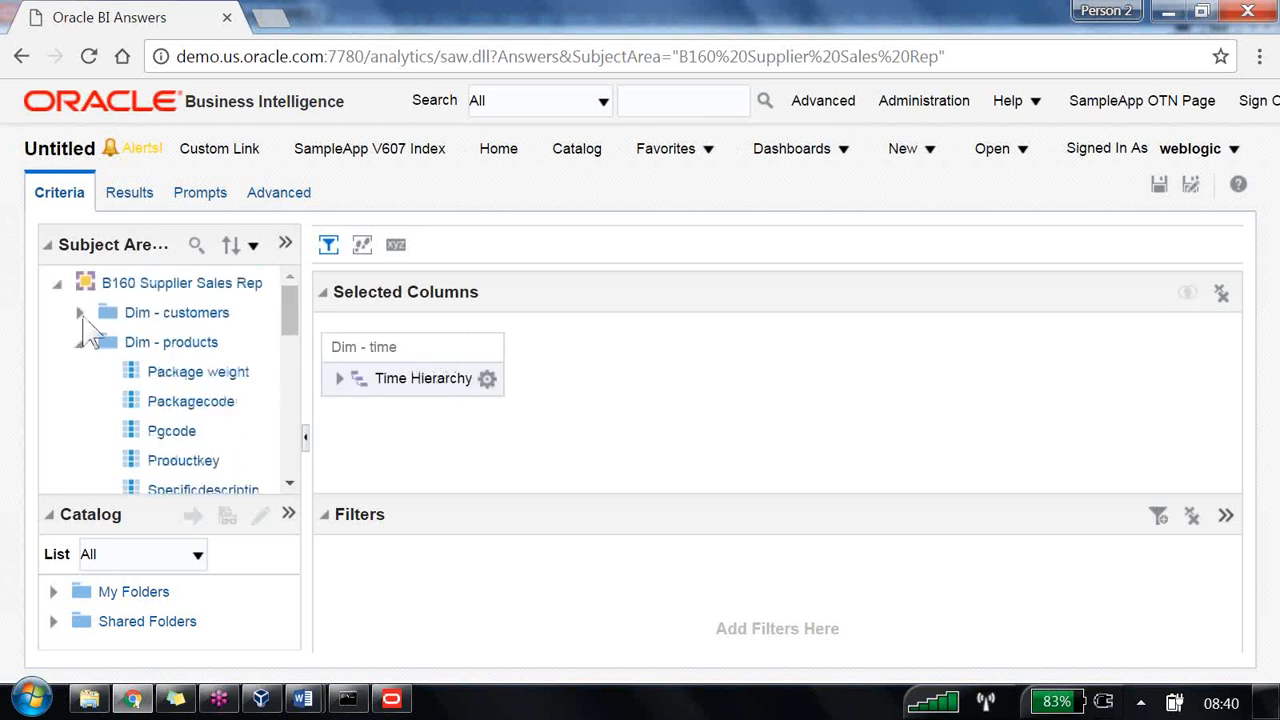
click(79, 312)
scroll(171, 380, down, 3)
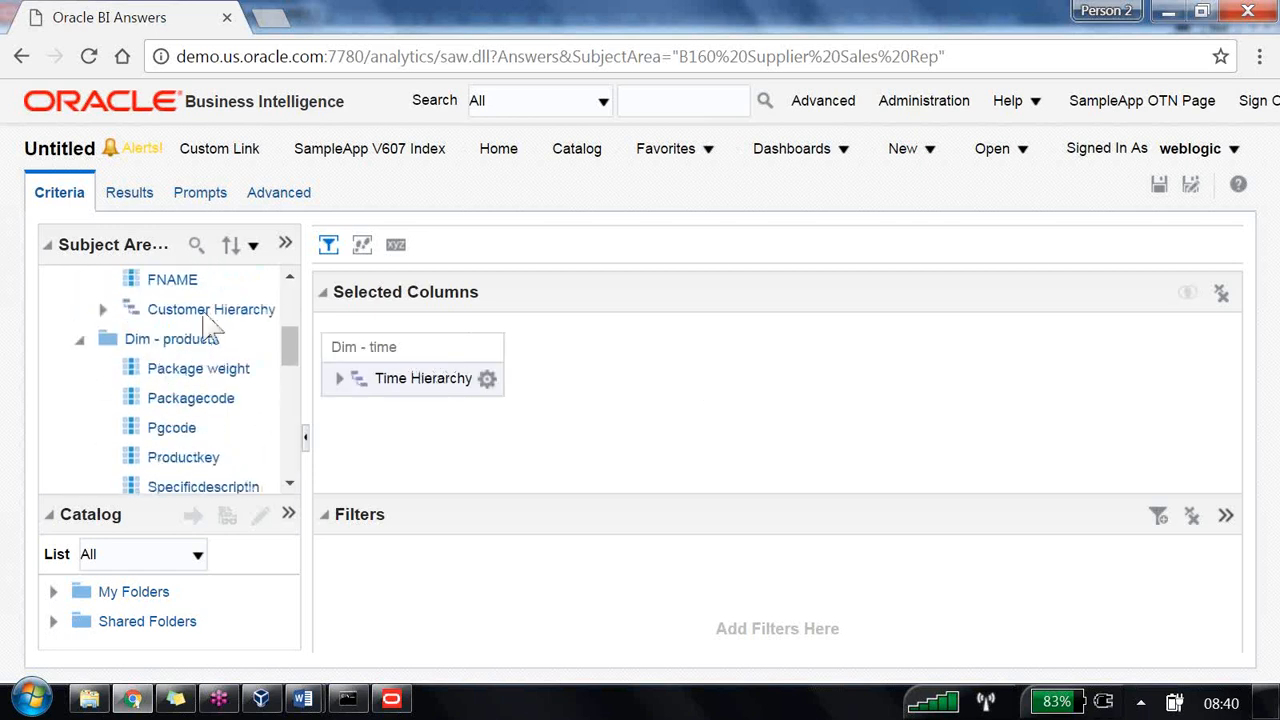
drag(205, 310, 608, 423)
scroll(194, 400, down, 2)
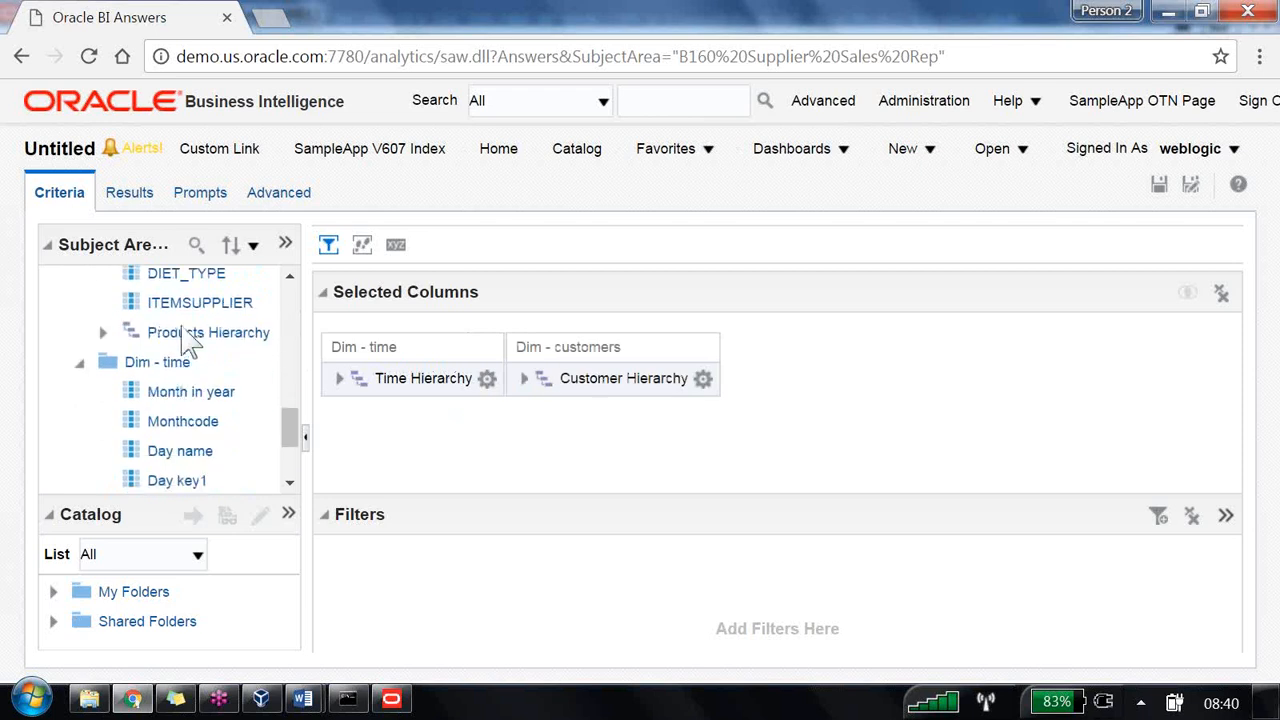
drag(195, 332, 790, 450)
scroll(186, 370, down, 1)
scroll(180, 400, down, 3)
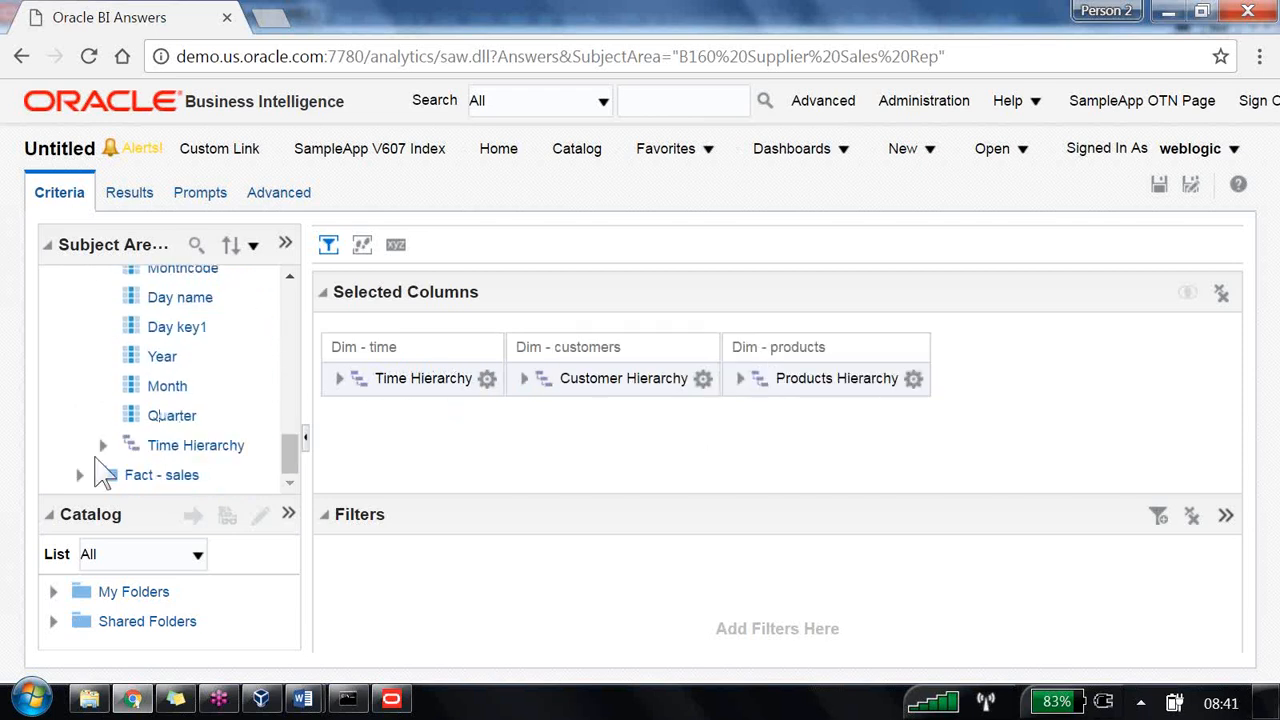
- Add Dollars from the Database Columns of Fact - sales to the selected columns
click(79, 475)
click(102, 445)
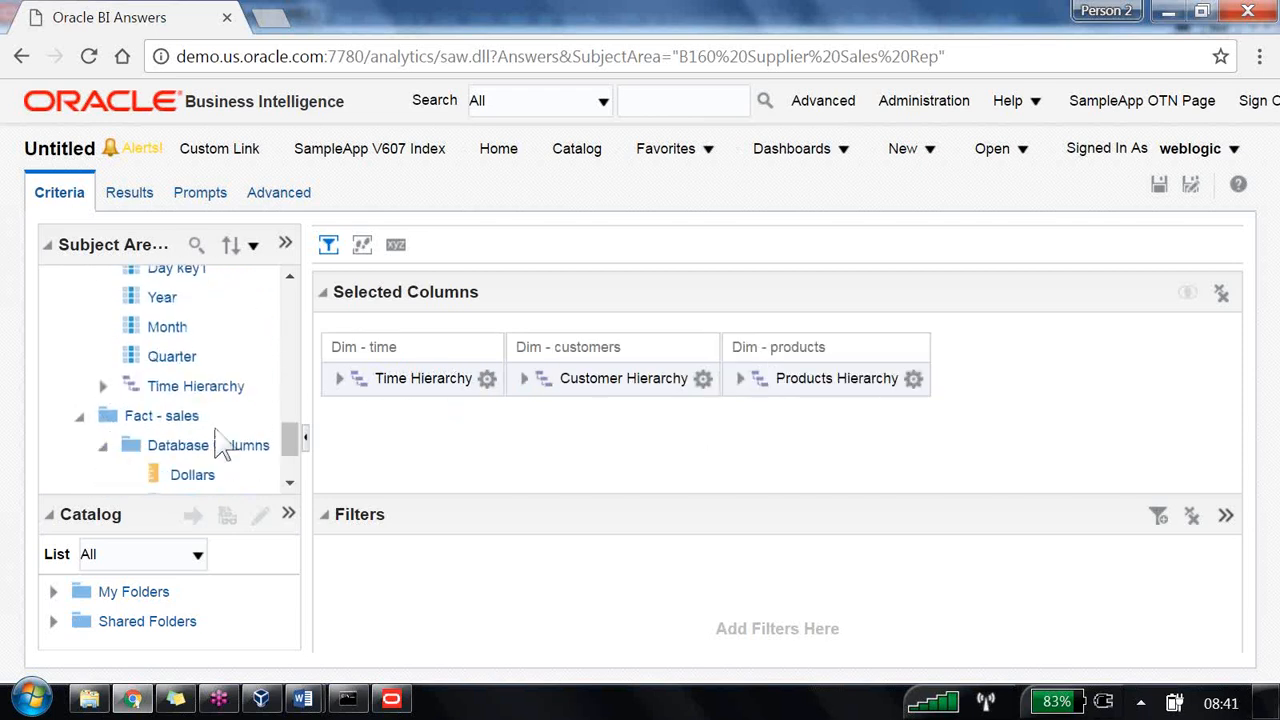
scroll(240, 434, down, 3)
drag(205, 357, 623, 443)
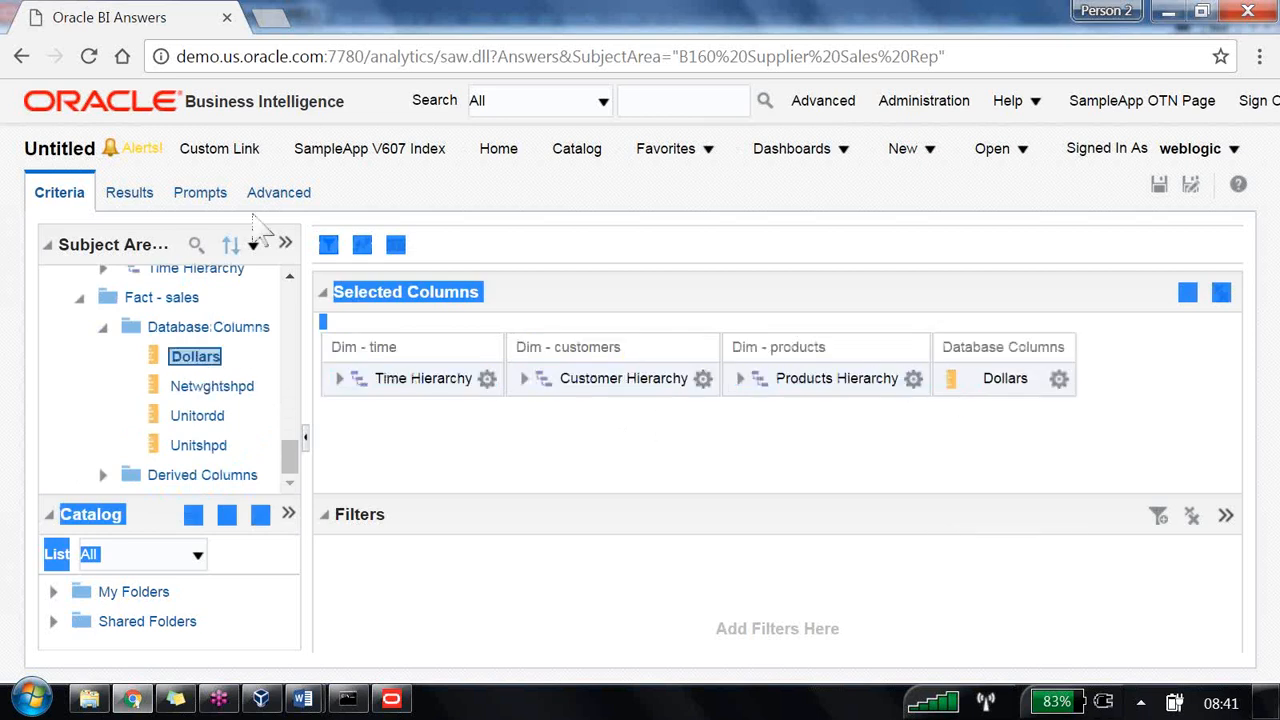
- Display the analysis results and expand the Time Hierarchy's Grand Total Level down to the years
click(129, 192)
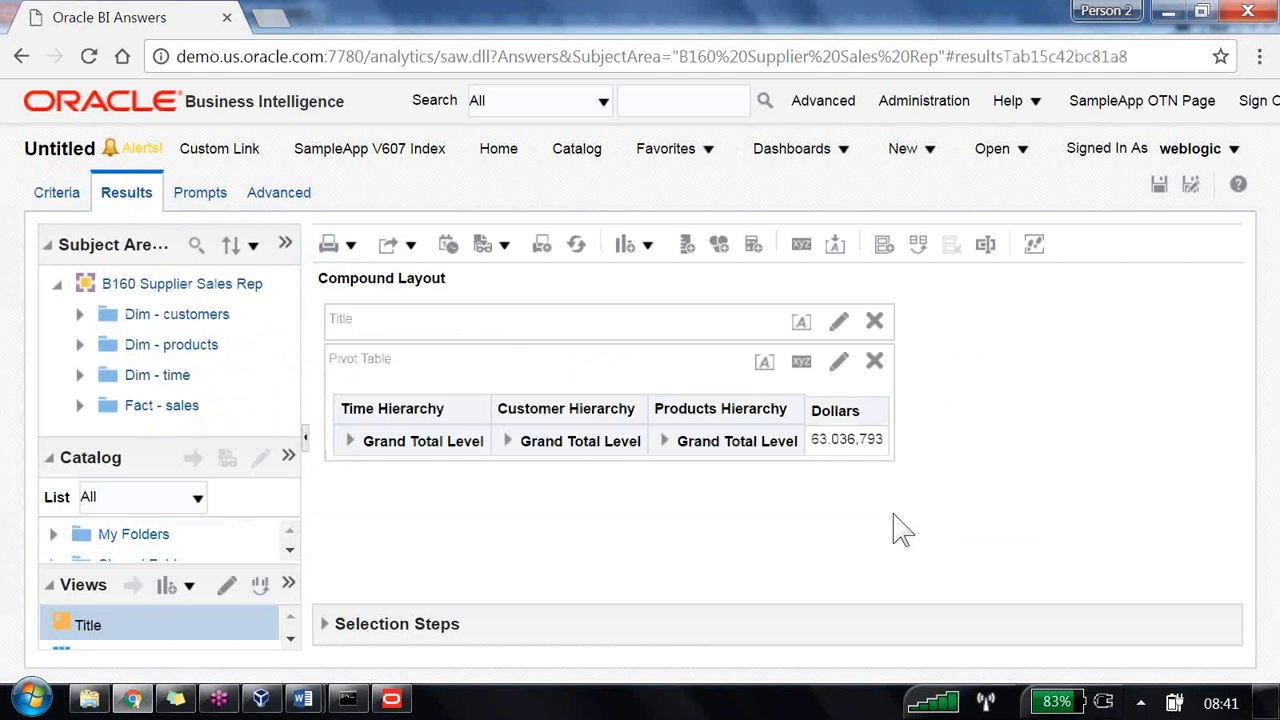
click(351, 440)
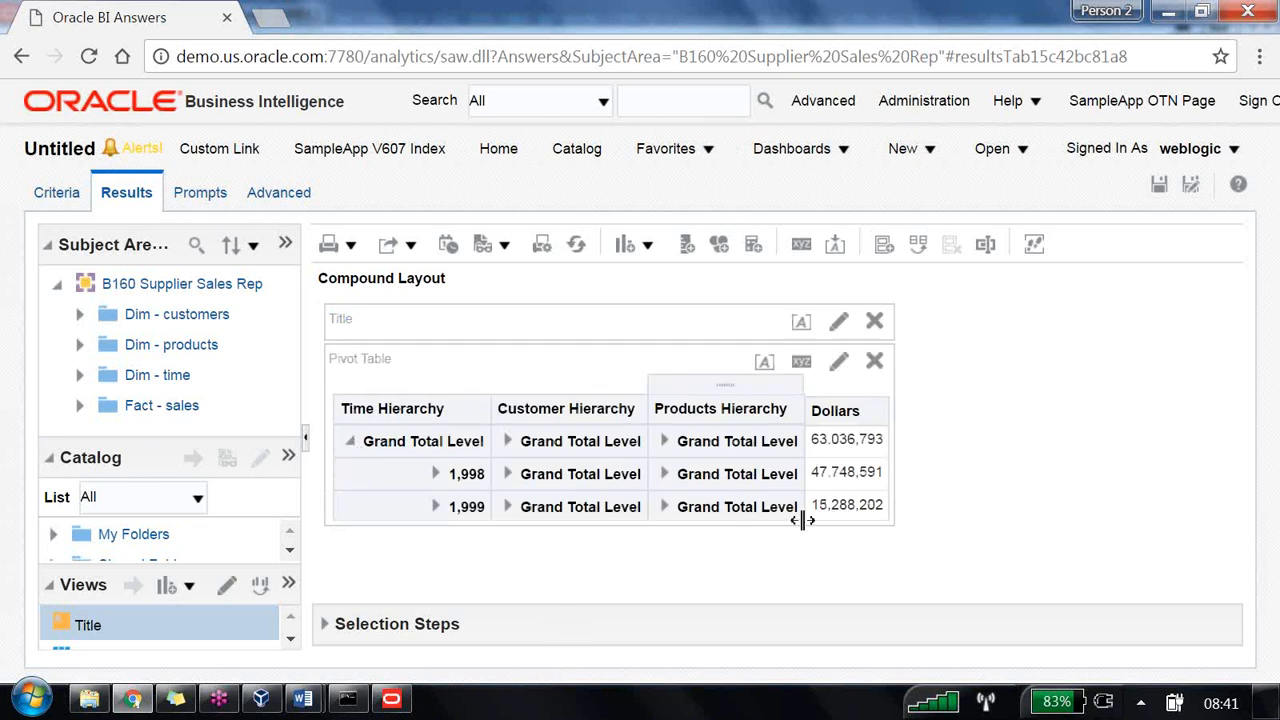
- Open the current analysis URL in a second browser tab to get a blank analysis on the same subject area
key(ctrl+l)
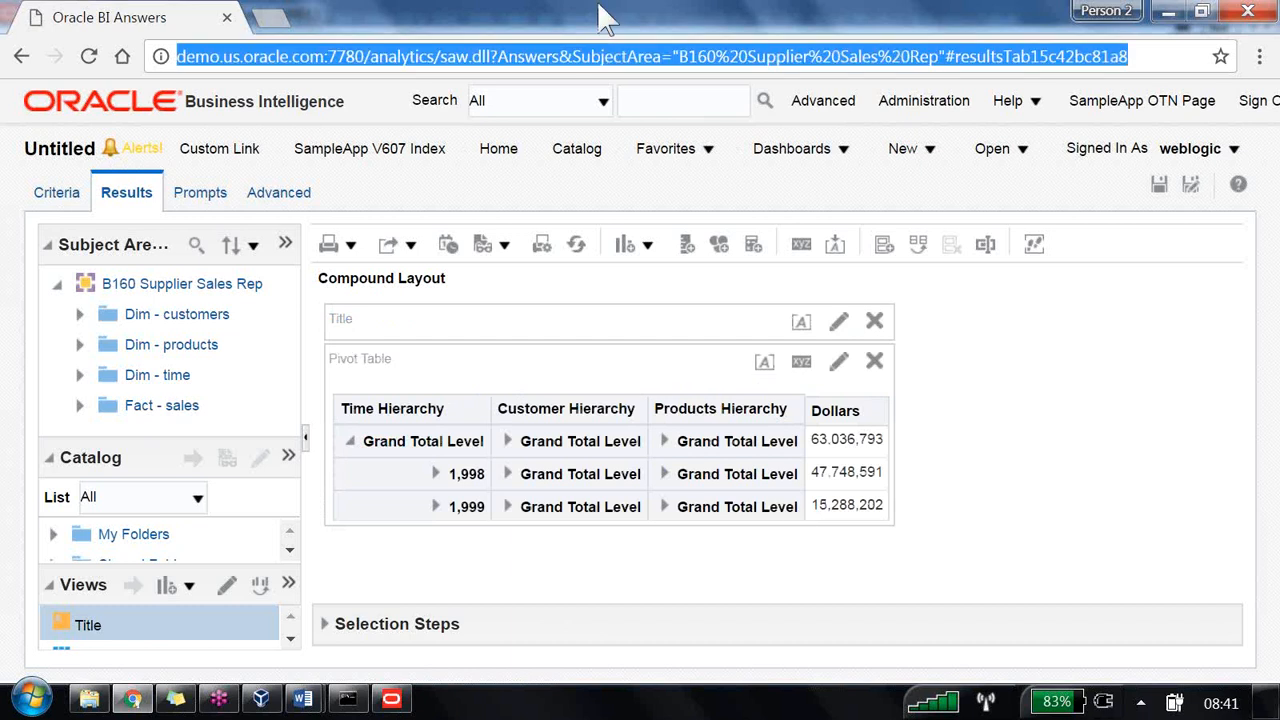
click(268, 17)
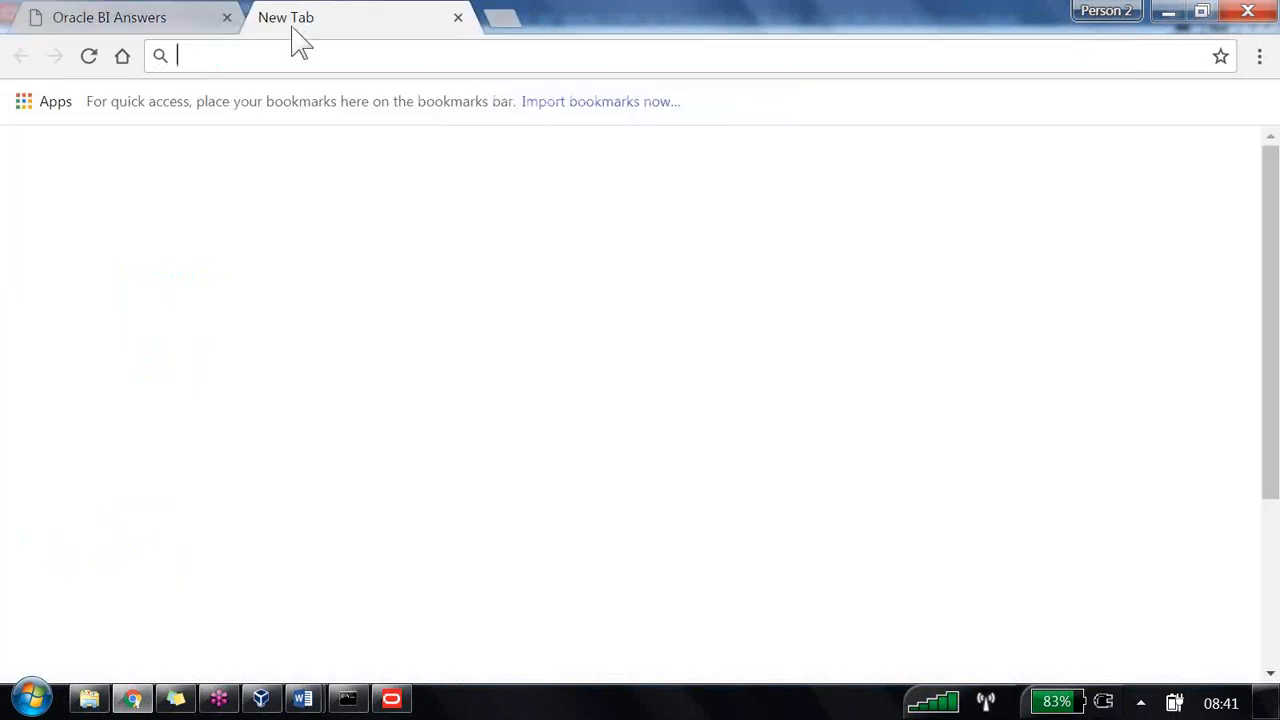
text(http://demo.us.oracle.com:7780/analytics/saw.dll?Answers&SubjectArea=%22B160%20Supplier%20Sales%20Rep%22#resultsTab15c42bc81a8)
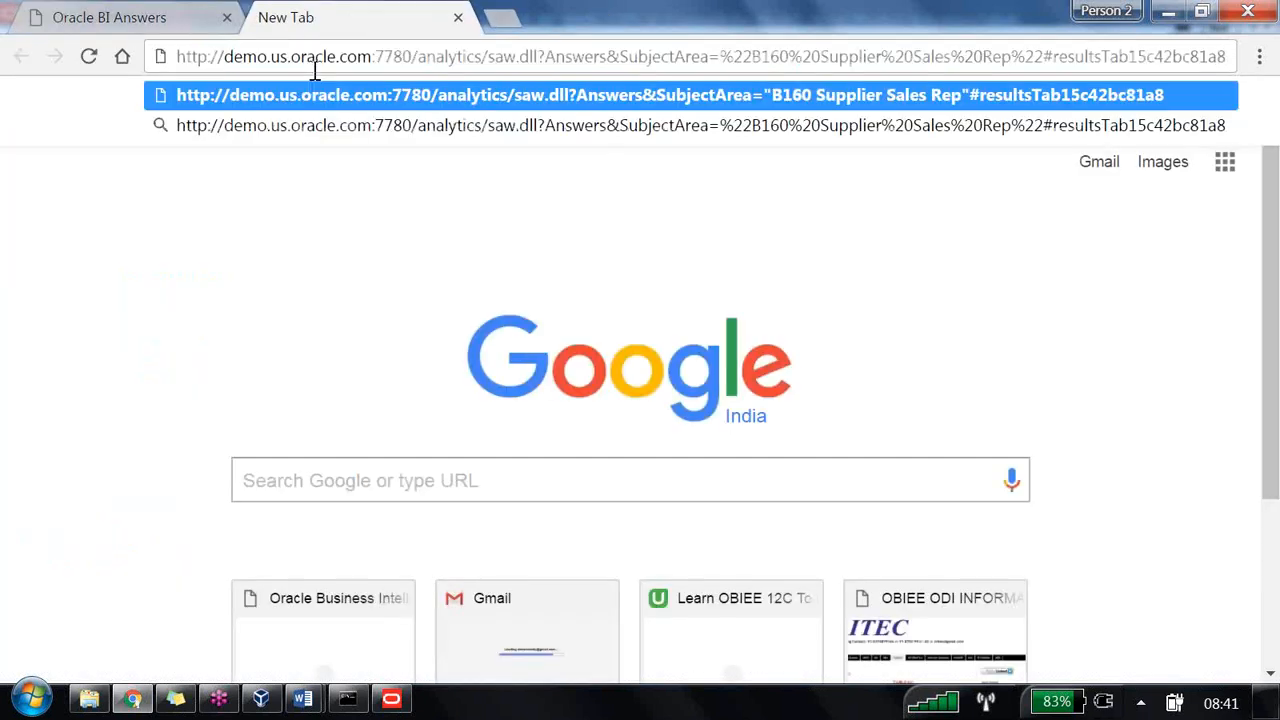
key(Return)
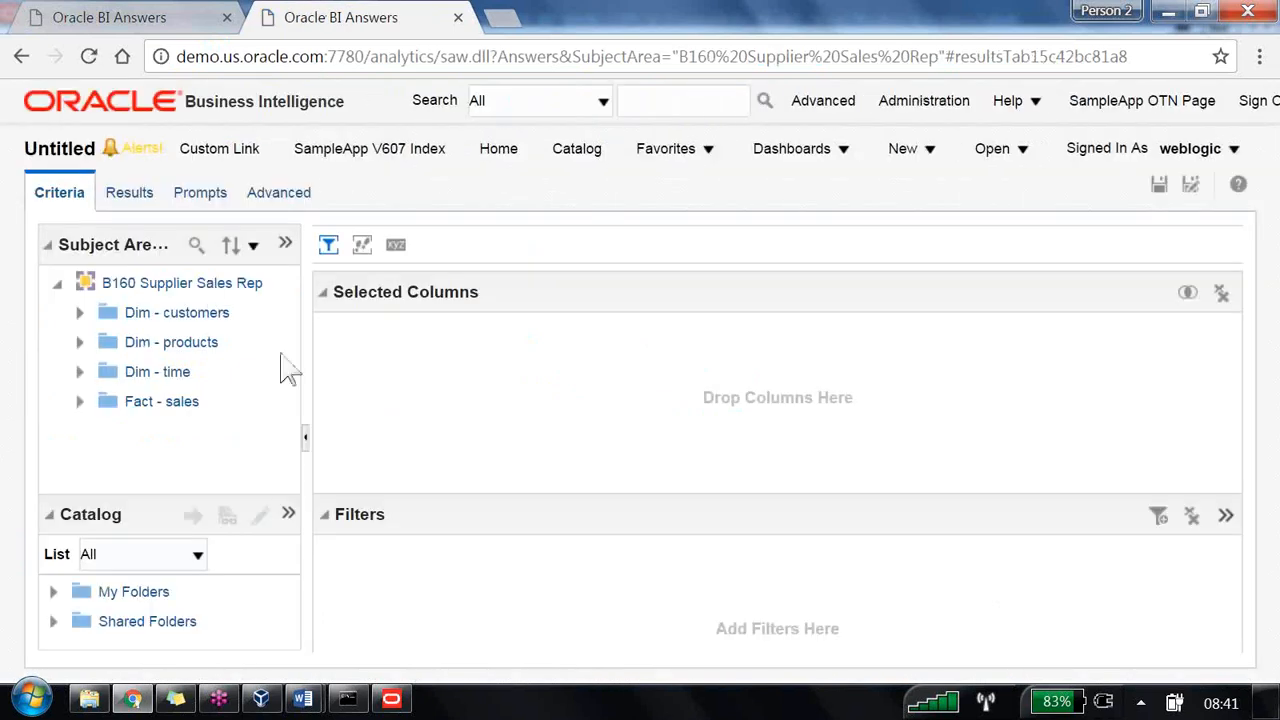
- Add Year from Dim - time and Dollars from Fact - sales to the blank analysis and display its results
click(80, 372)
scroll(138, 410, down, 3)
double_click(163, 356)
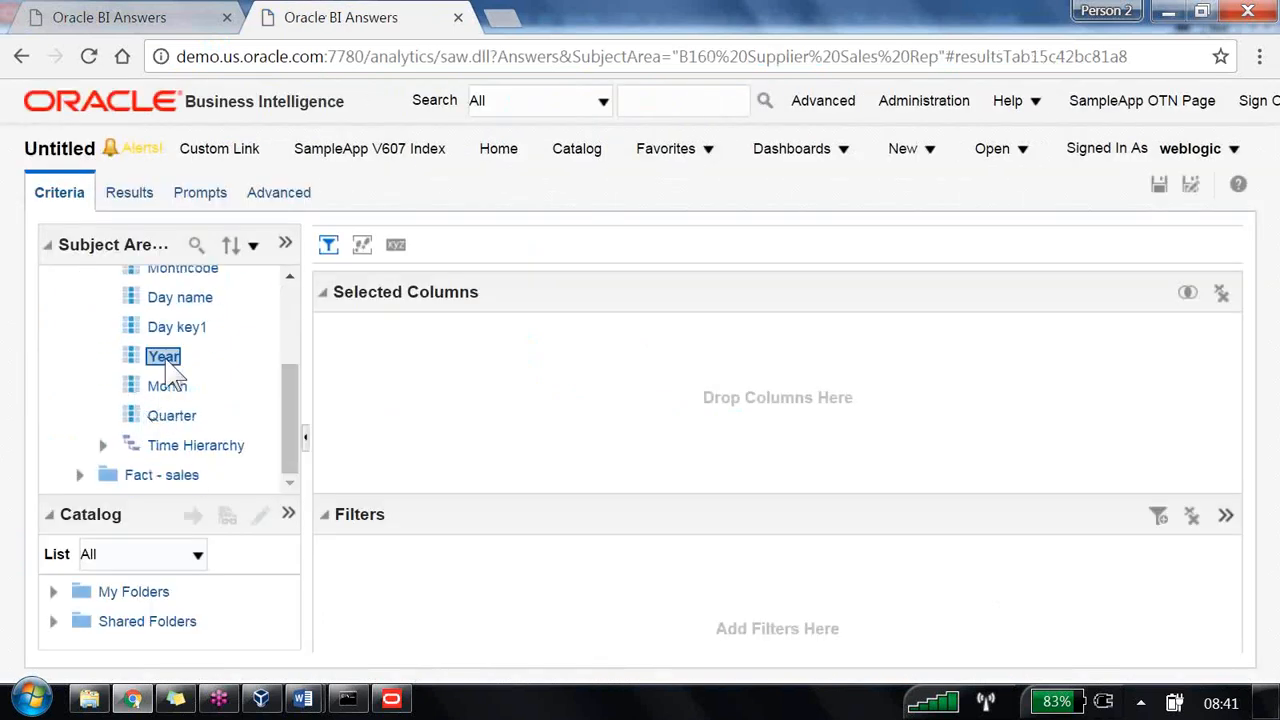
click(80, 475)
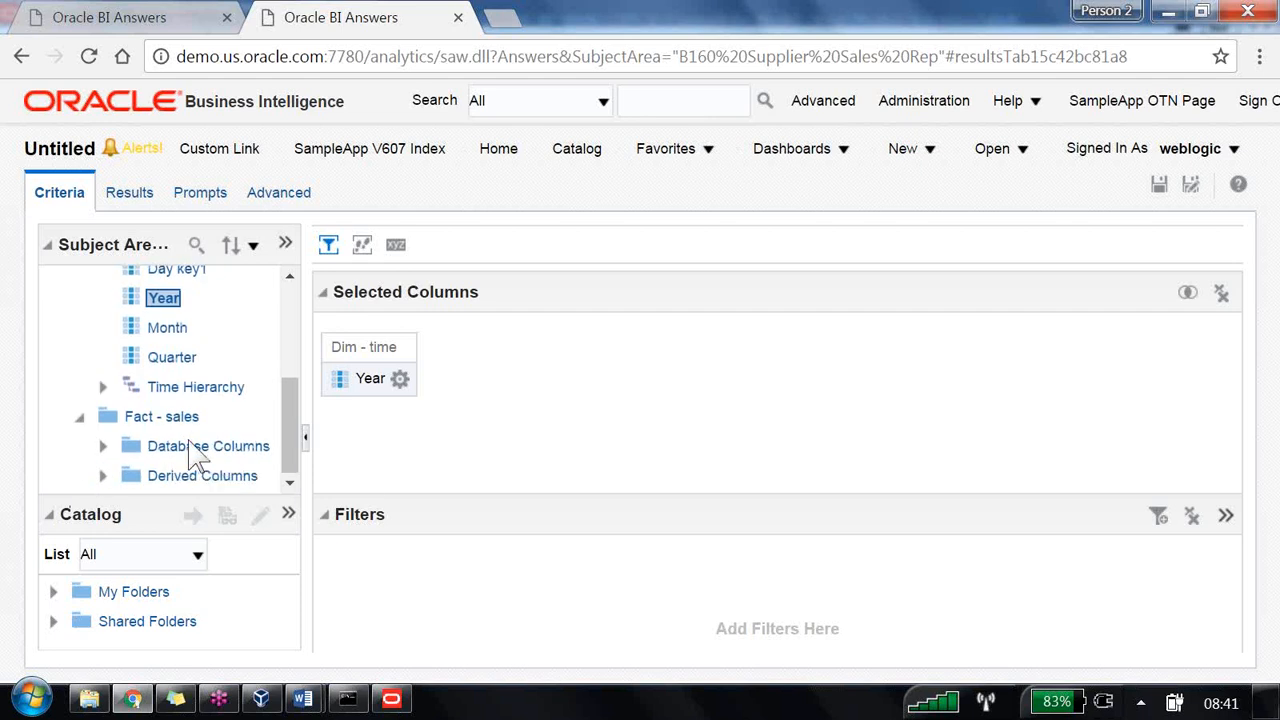
click(102, 445)
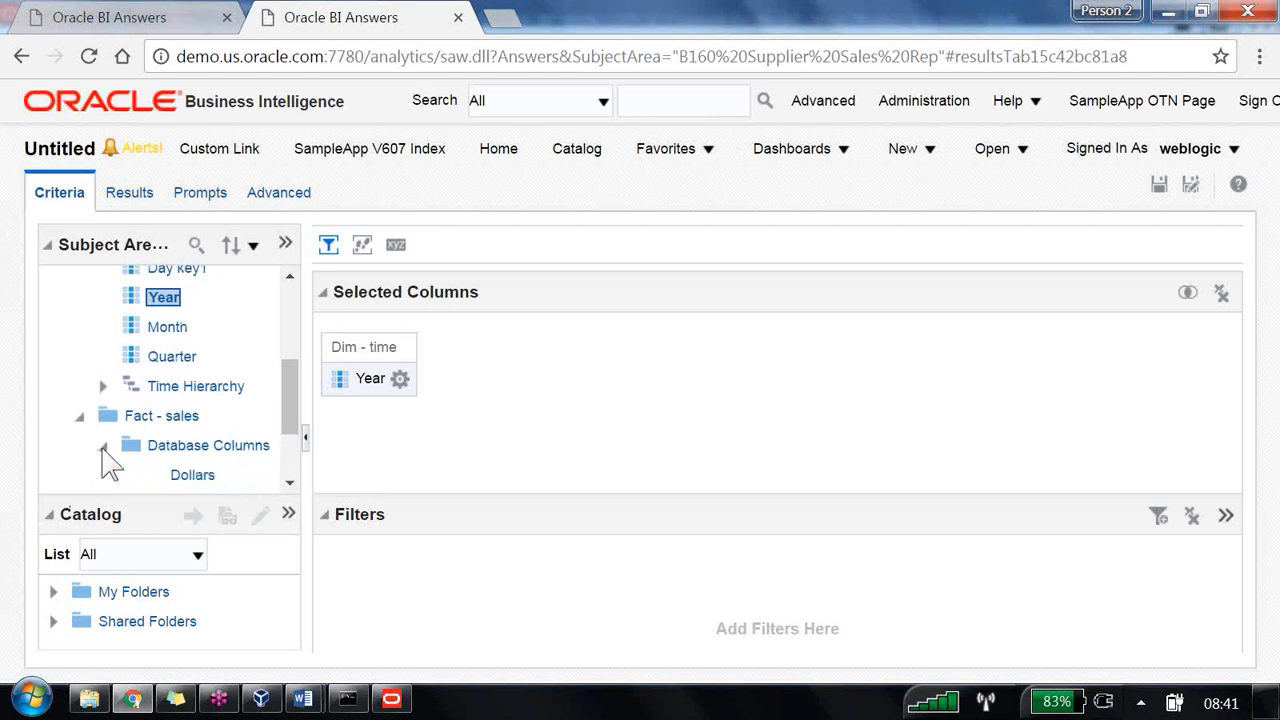
click(193, 477)
double_click(193, 477)
click(130, 194)
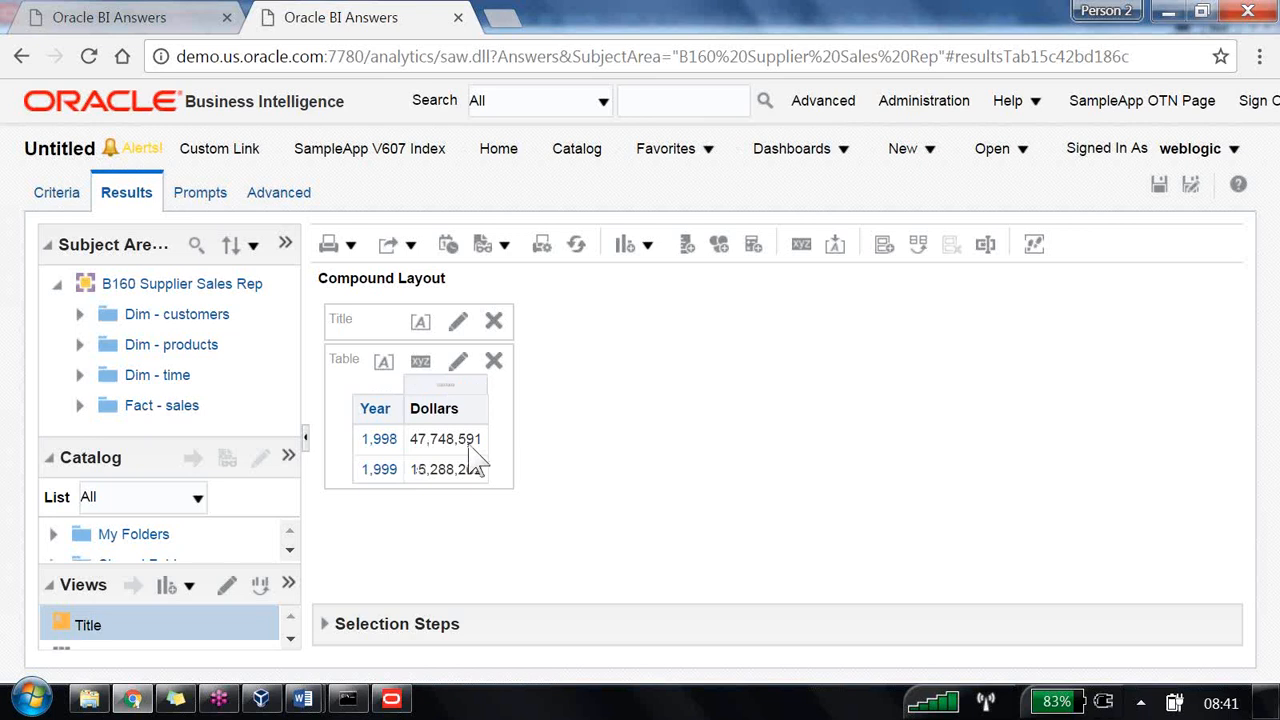
- Return to the hierarchy-column analysis, expand 1998 in the Time Hierarchy to its quarters and review their Dollars values
click(172, 24)
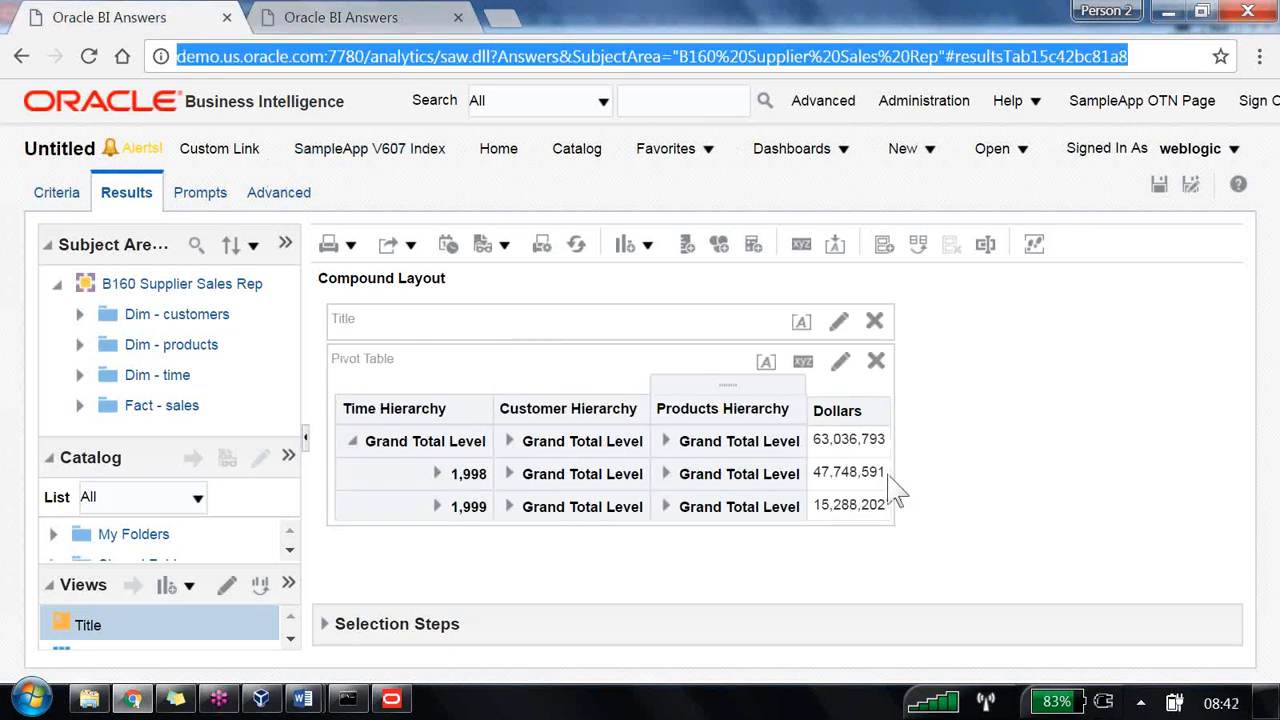
click(438, 476)
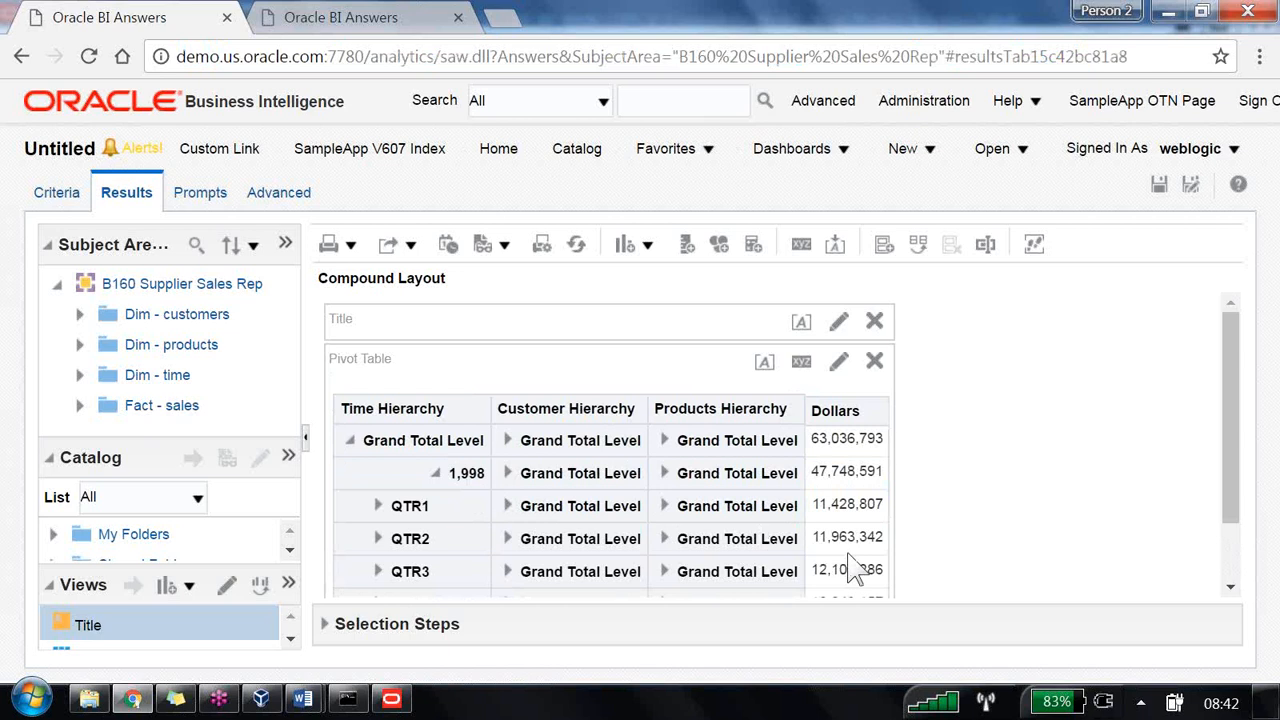
click(847, 480)
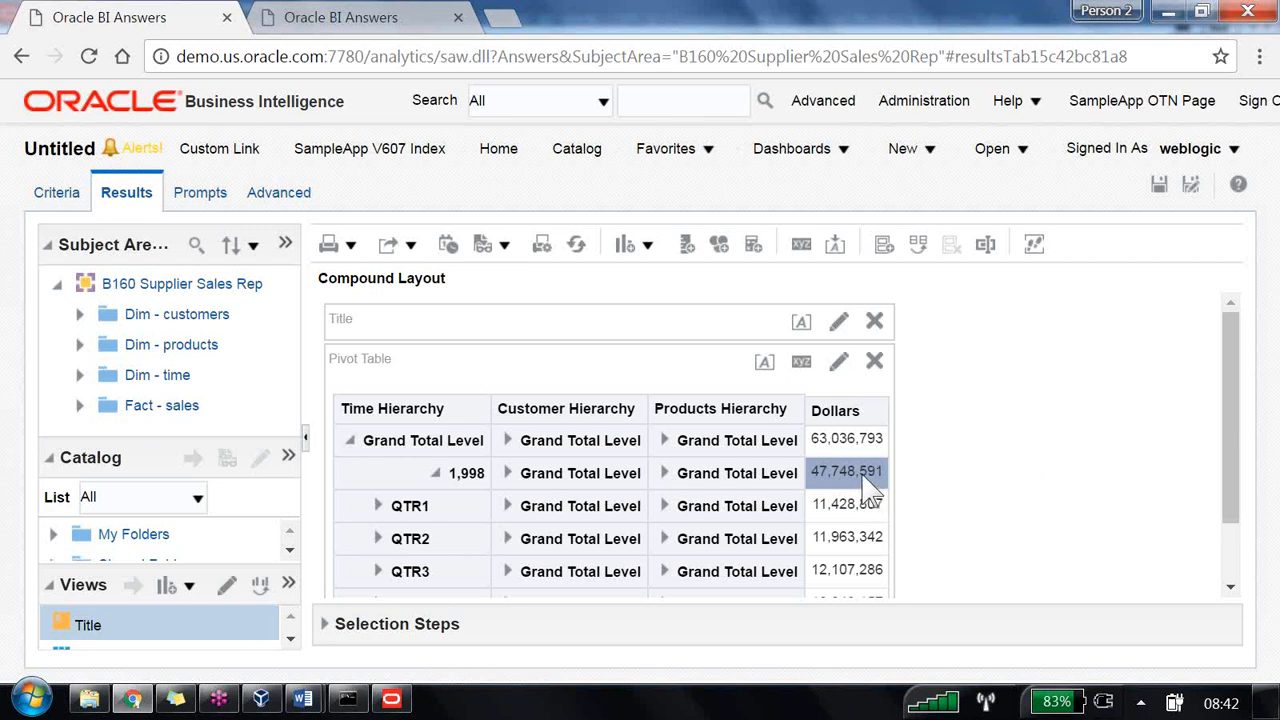
scroll(862, 520, down, 1)
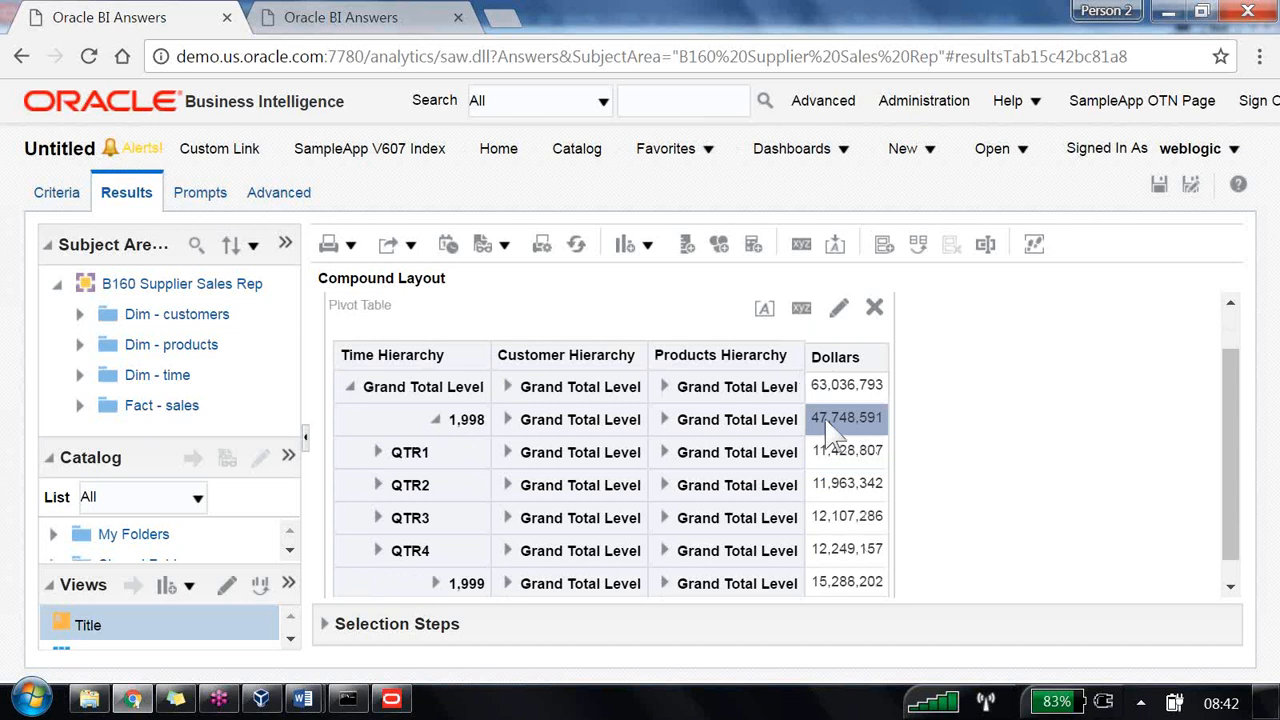
- Drill down on year 1998 in the attribute-column analysis and go back to the hierarchy-column analysis for comparison
click(366, 22)
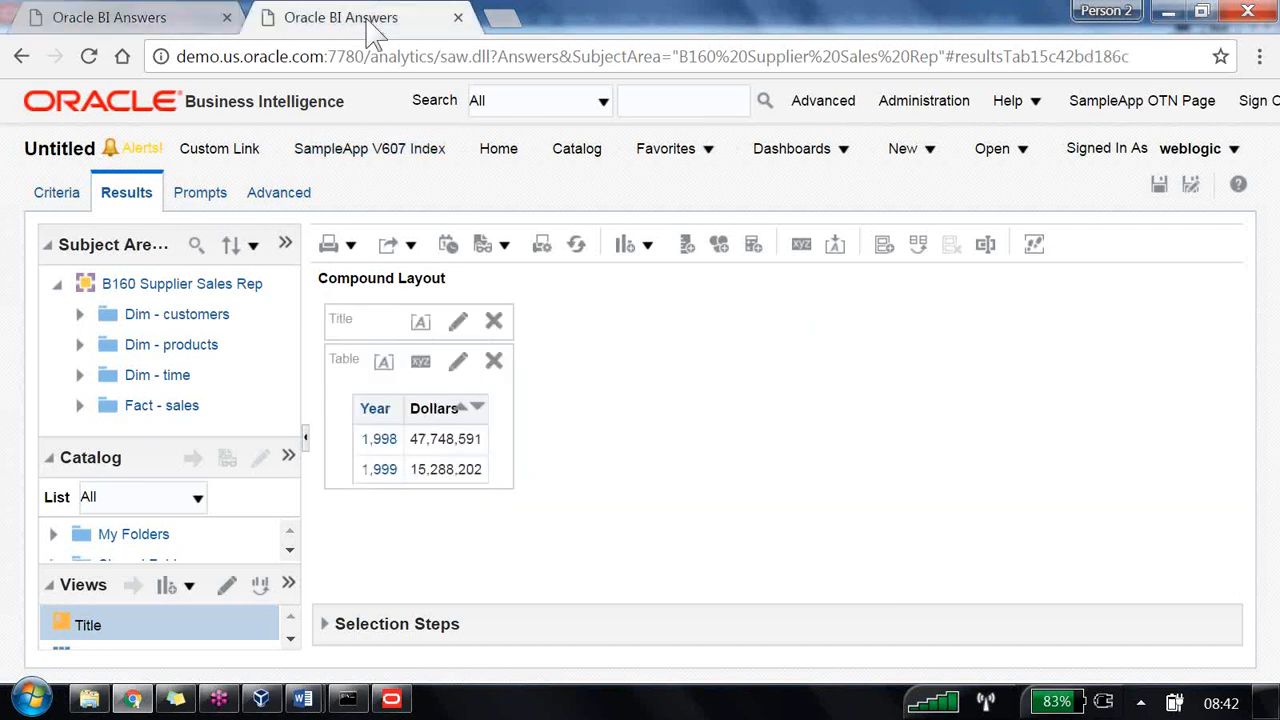
click(379, 443)
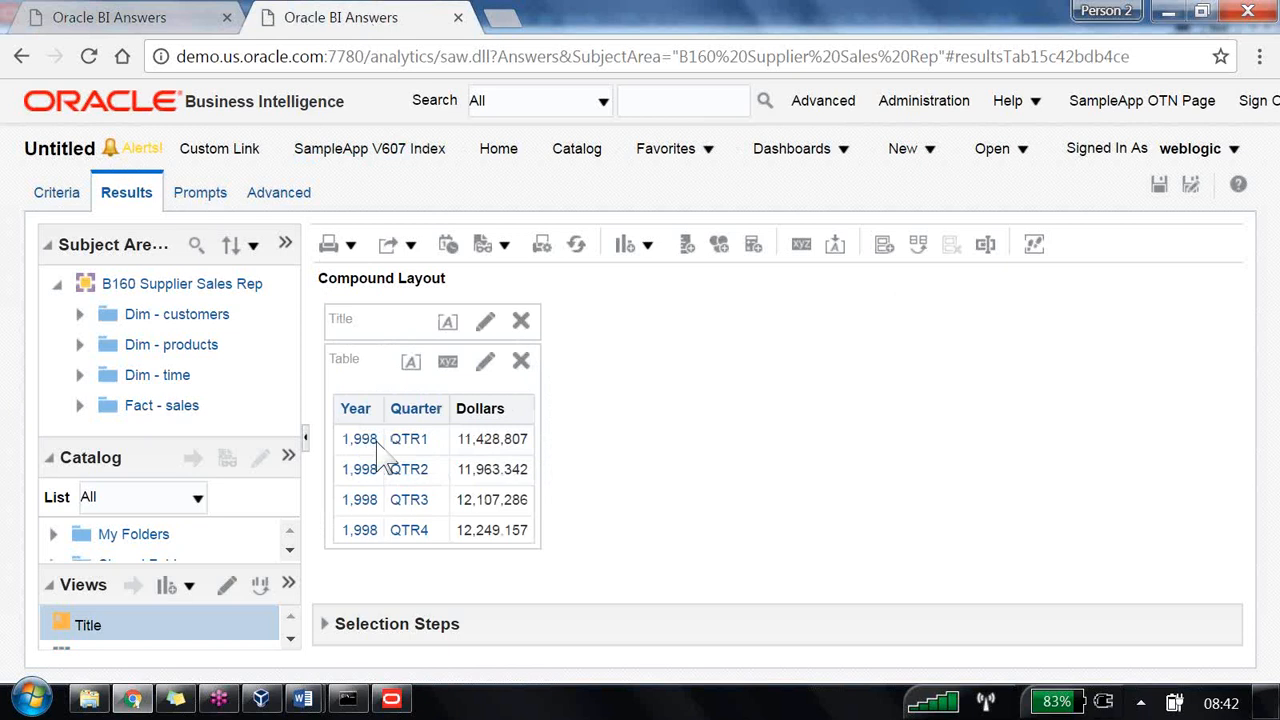
click(150, 22)
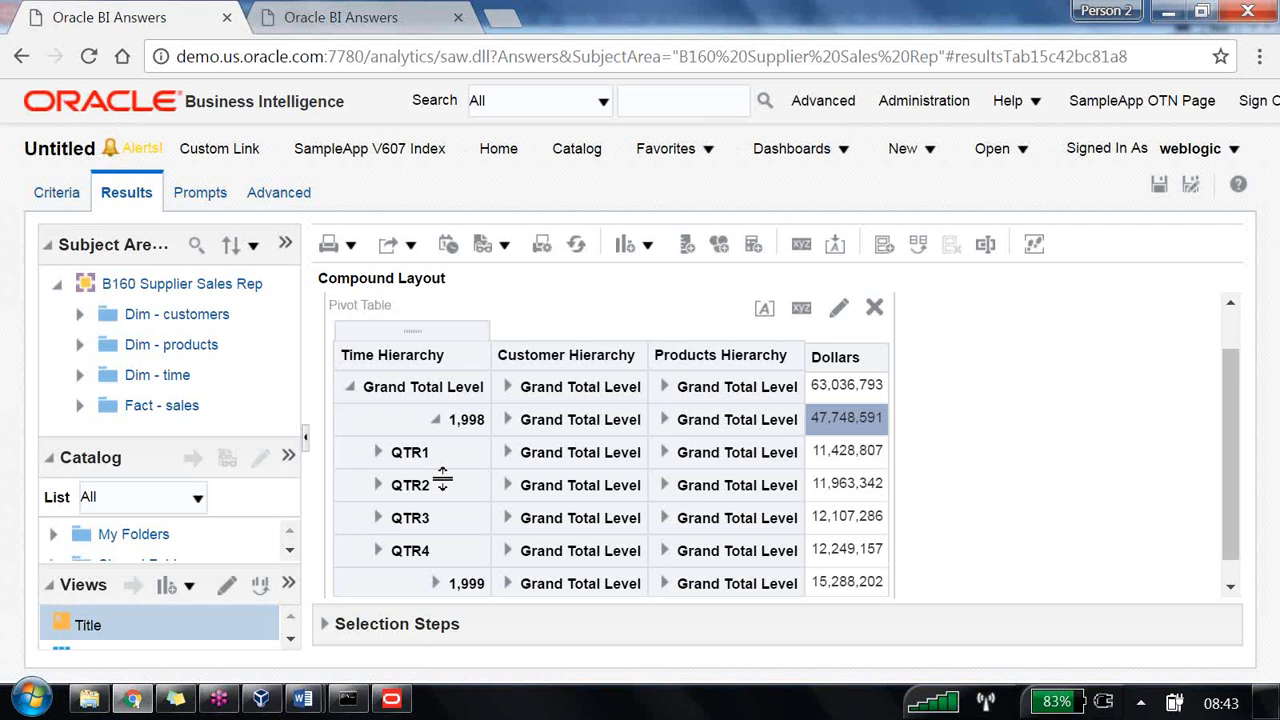
- Switch to the OBIEE course notes in Word and read the uses of hierarchies and the Drill down section
key(alt+Tab)
key(alt+Tab)
key(alt+Tab)
key(alt+Tab)
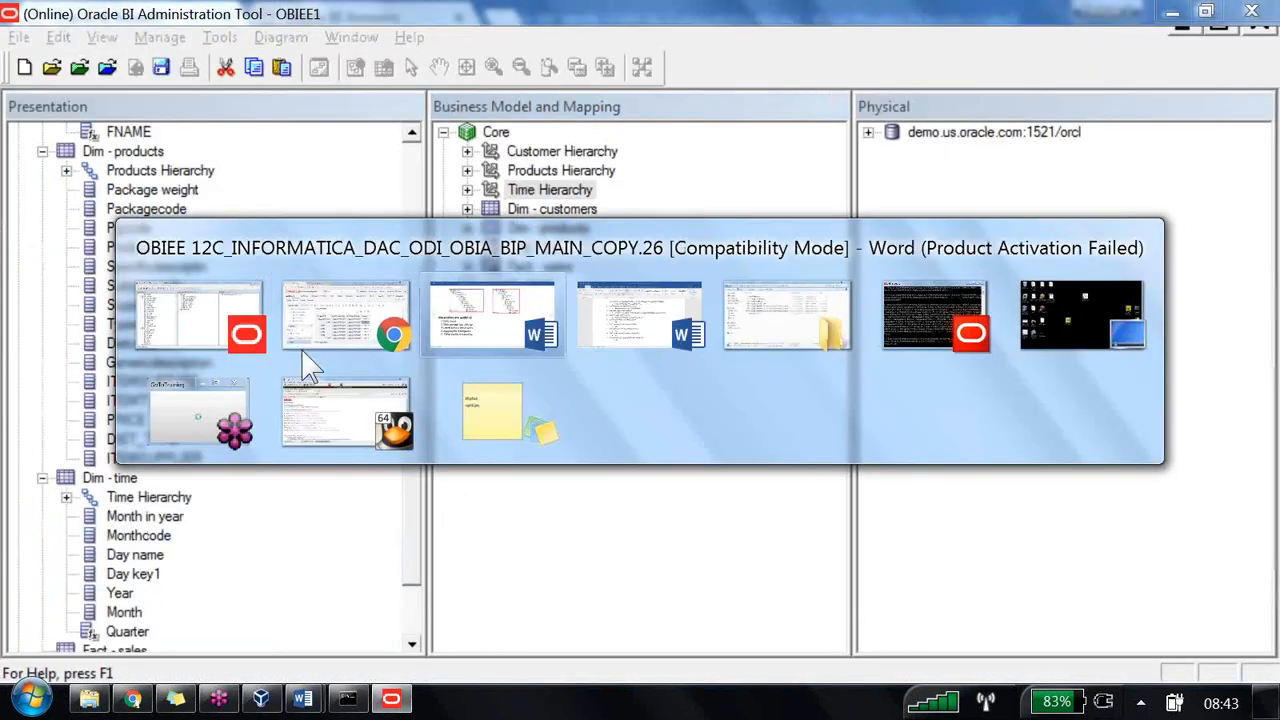
key(alt+shift+Tab)
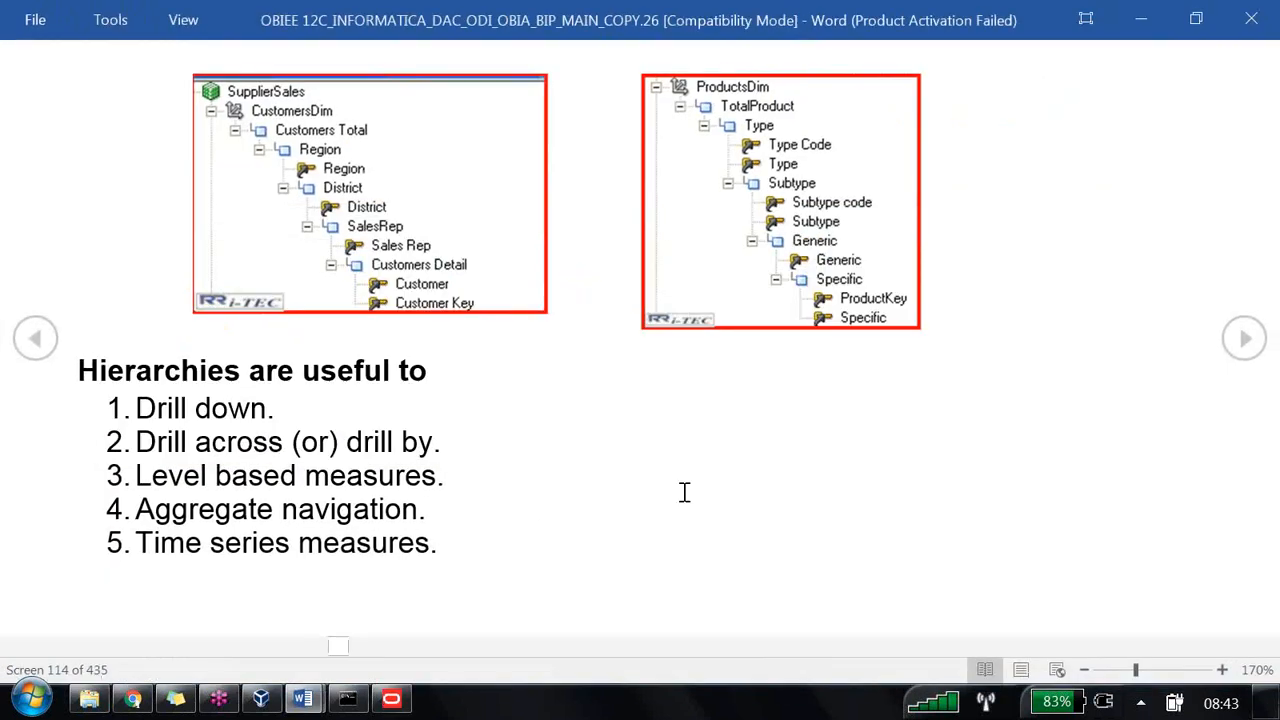
drag(128, 366, 434, 371)
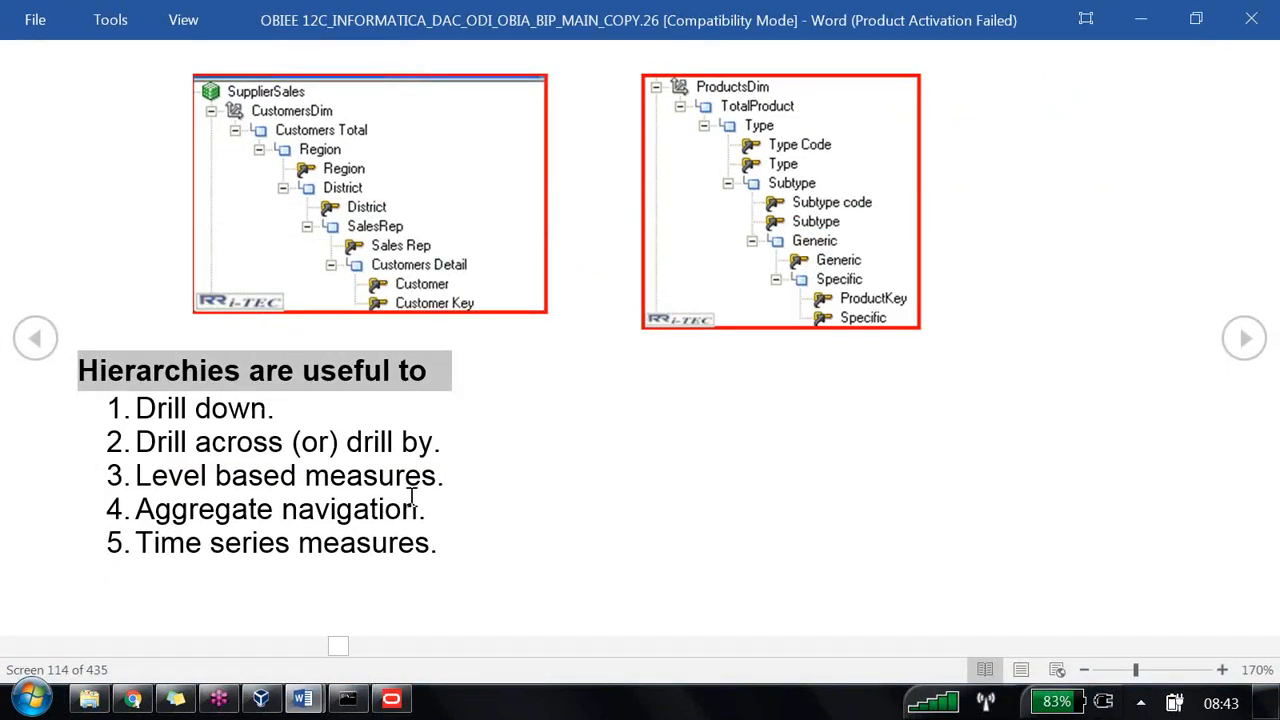
scroll(410, 497, down, 1)
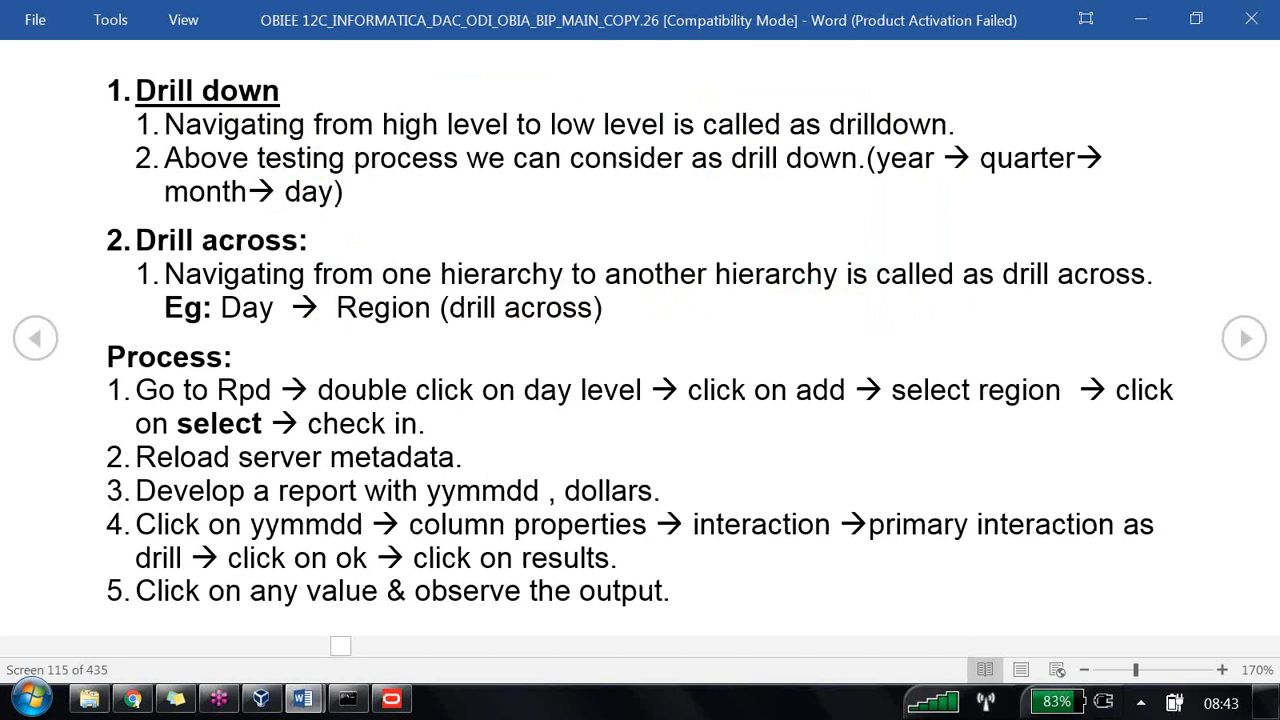
drag(166, 125, 933, 127)
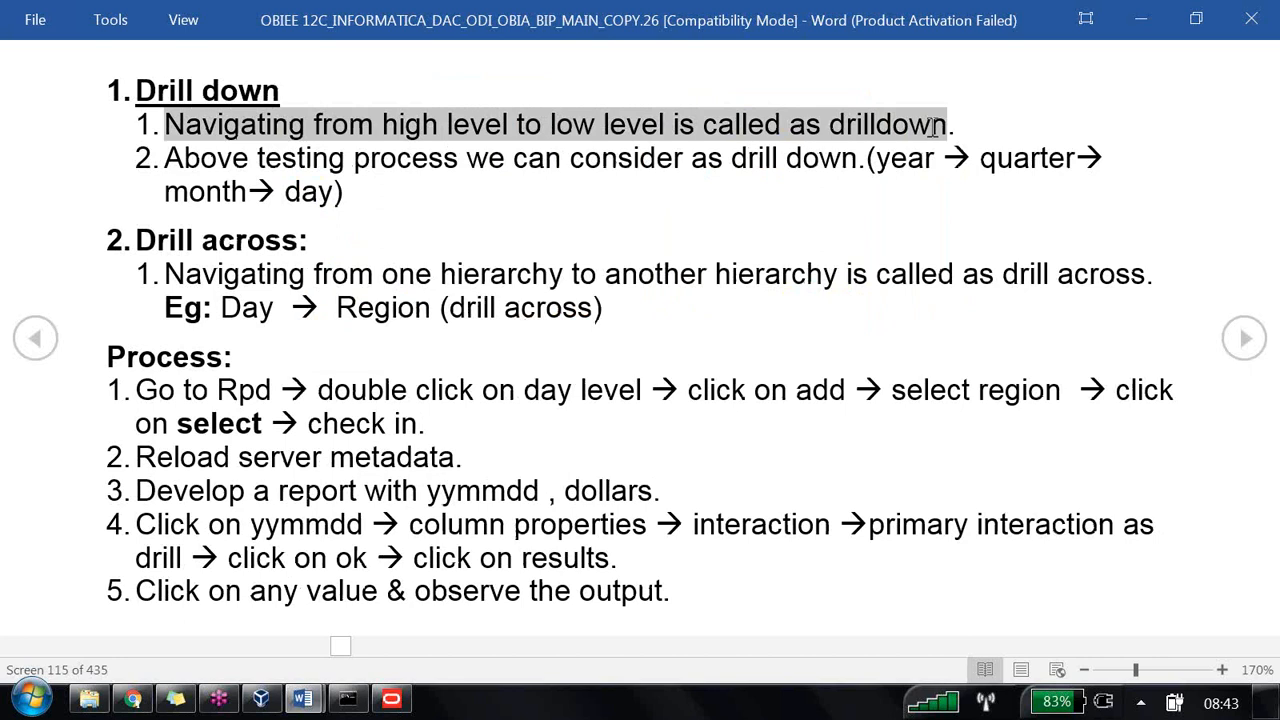
drag(167, 158, 895, 195)
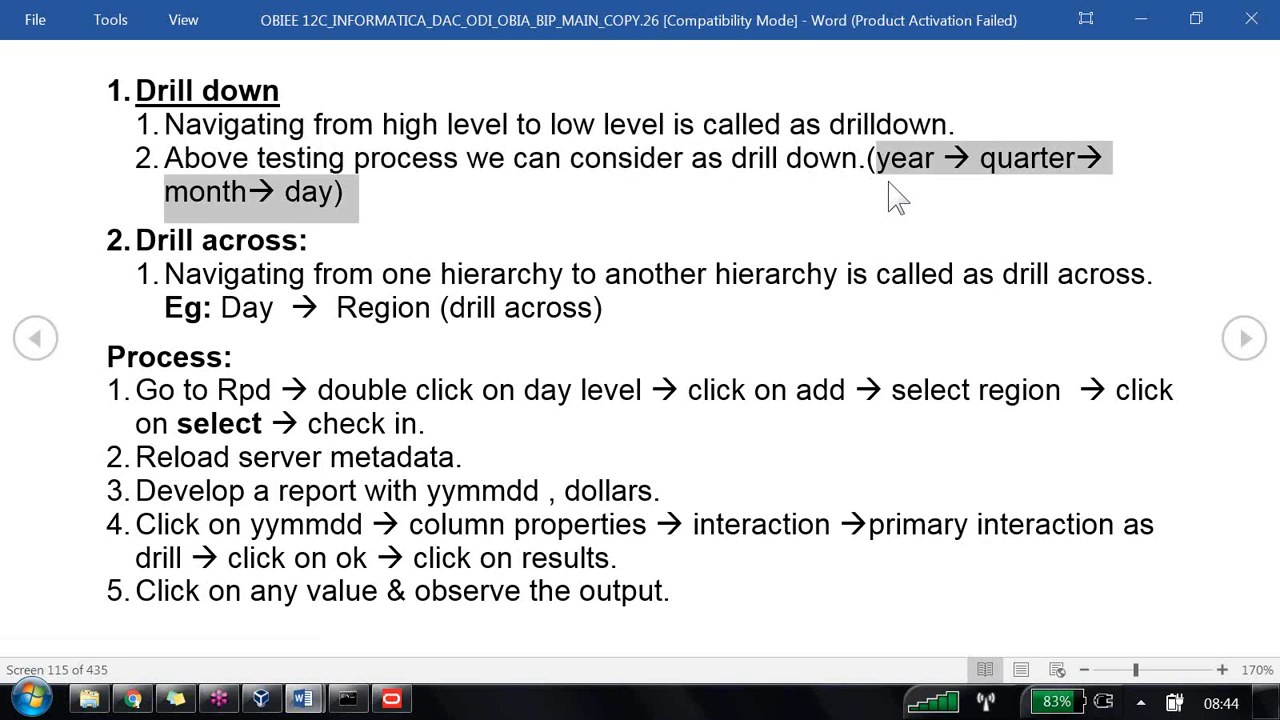
- Read the Drill across section of the notes, including its definition and the Day to Region example
drag(140, 241, 322, 243)
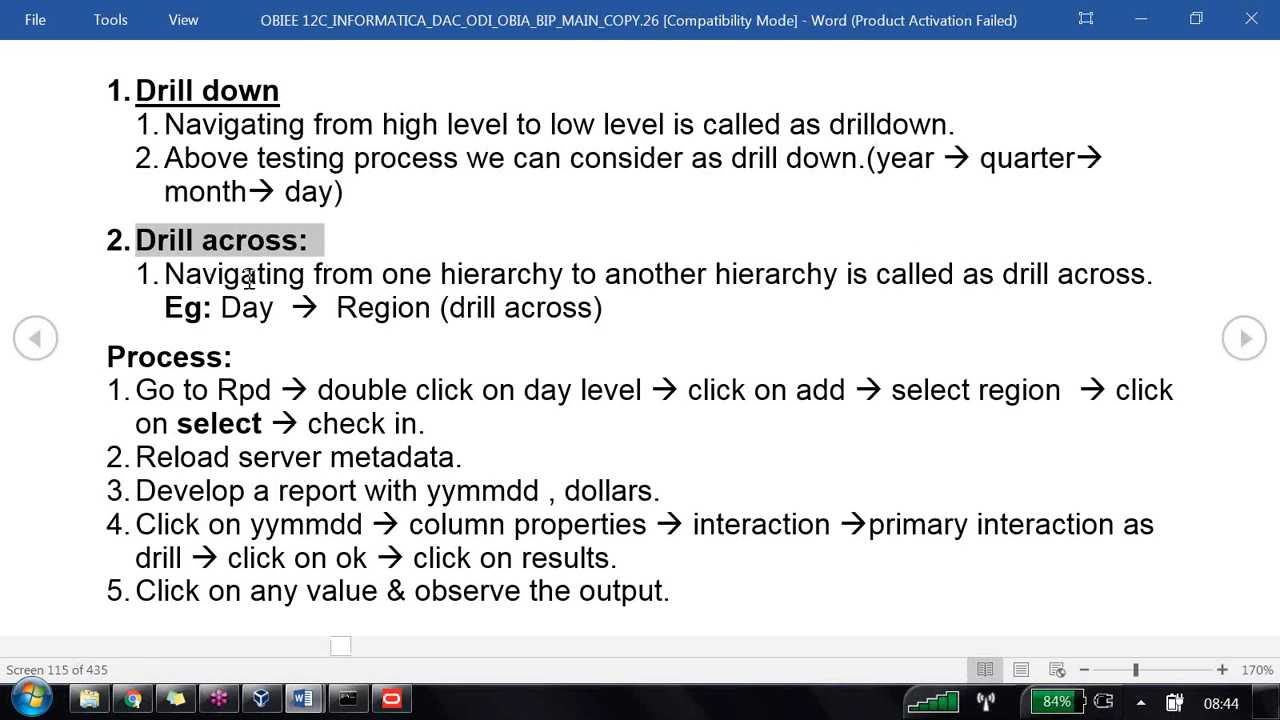
drag(165, 276, 1110, 285)
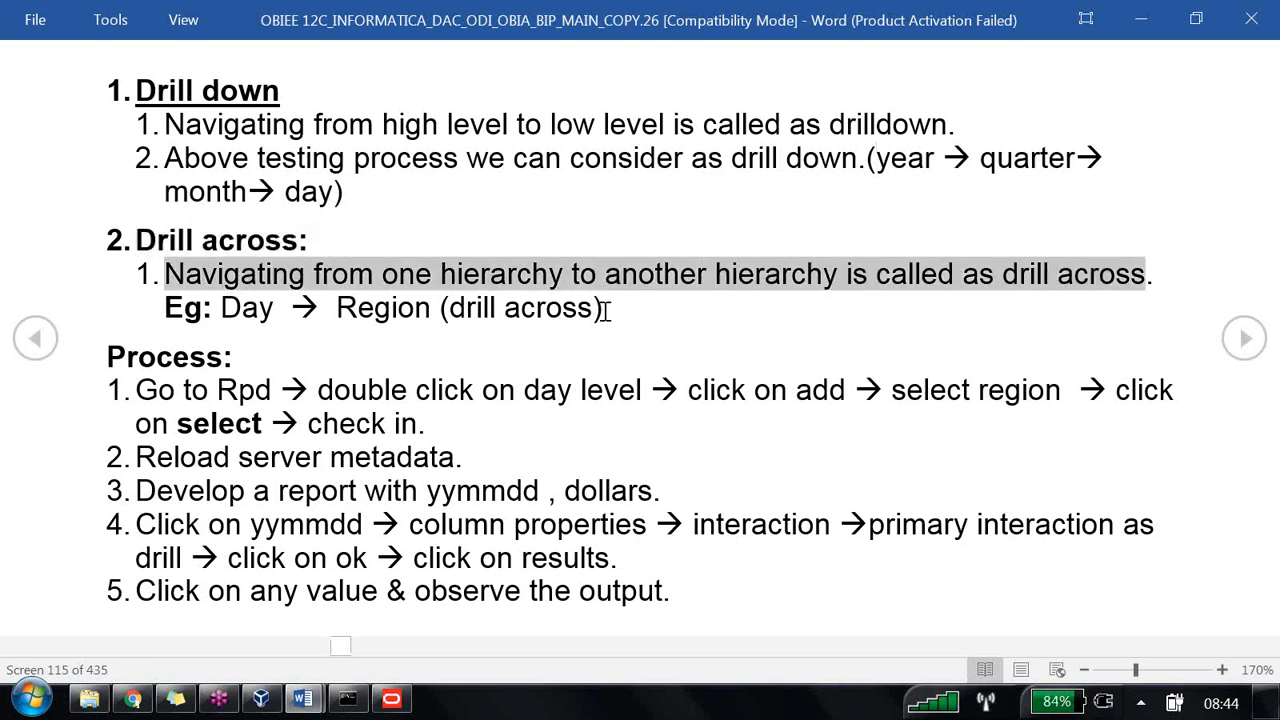
drag(604, 310, 96, 248)
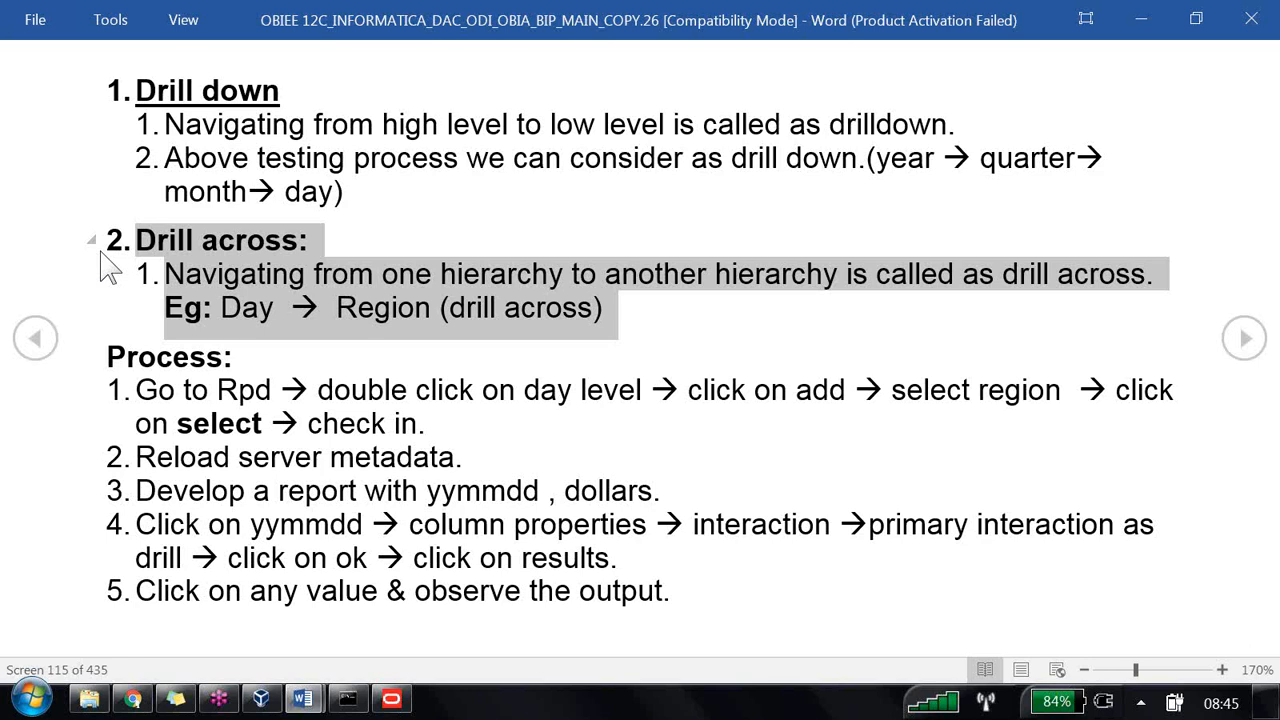
click(368, 338)
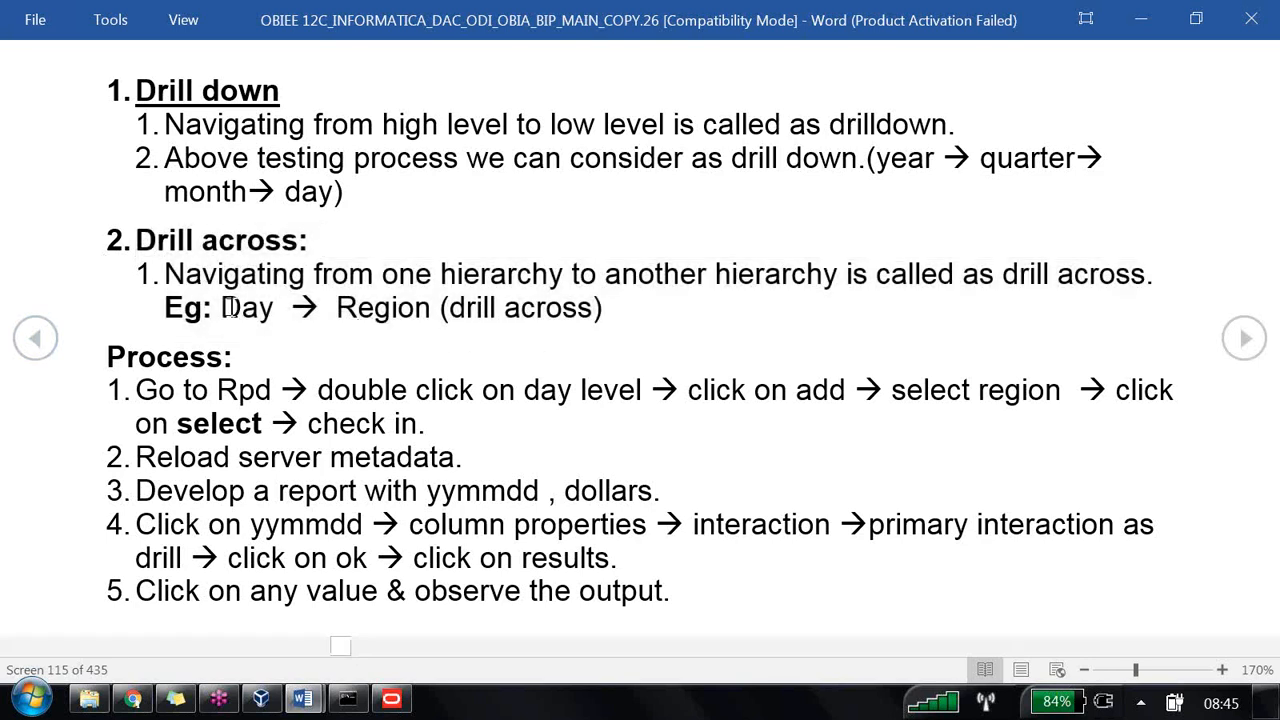
drag(229, 308, 438, 318)
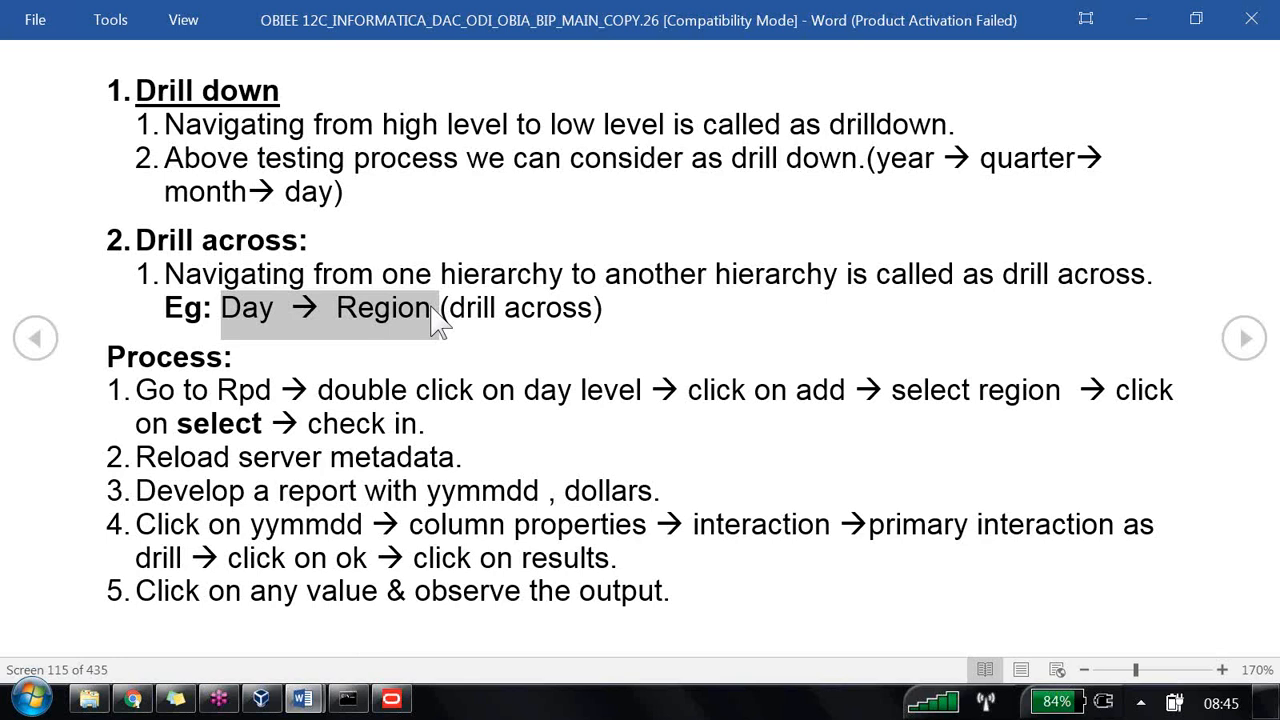
- Switch back to the Oracle BI analysis in the browser and remove all columns from its criteria
key(alt+Tab)
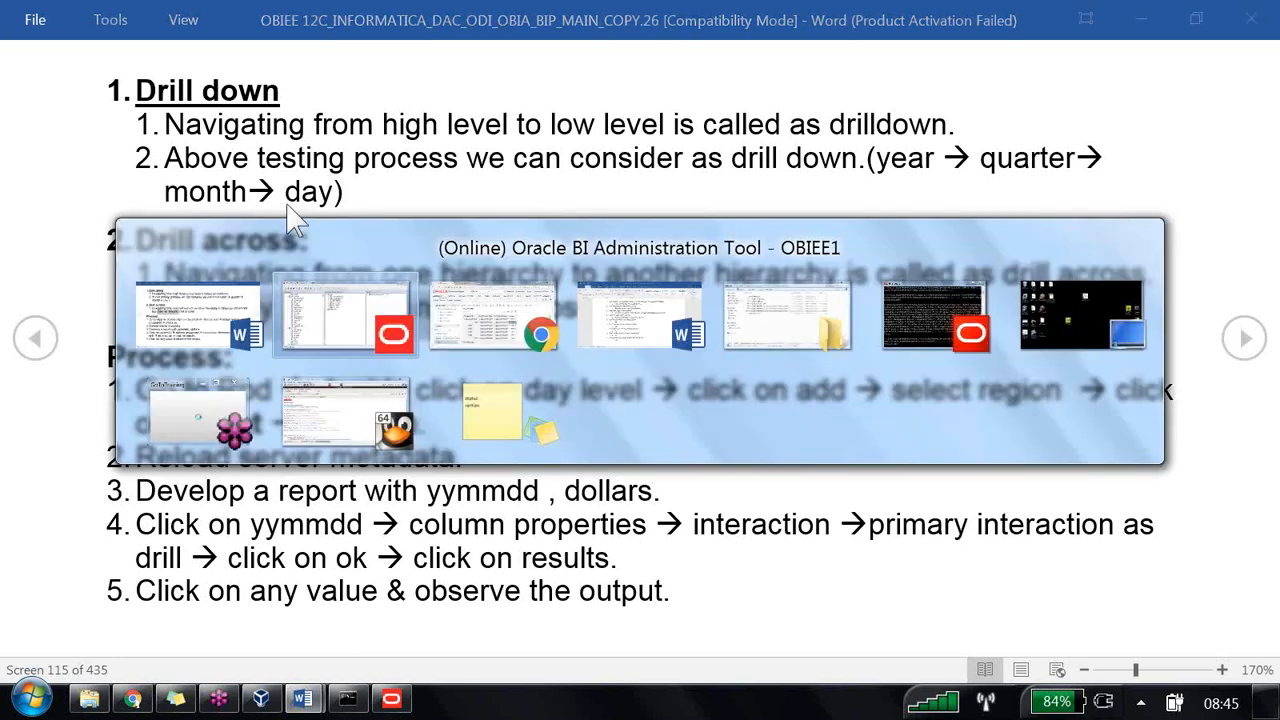
key(alt+Tab)
key(alt+Tab)
key(Tab)
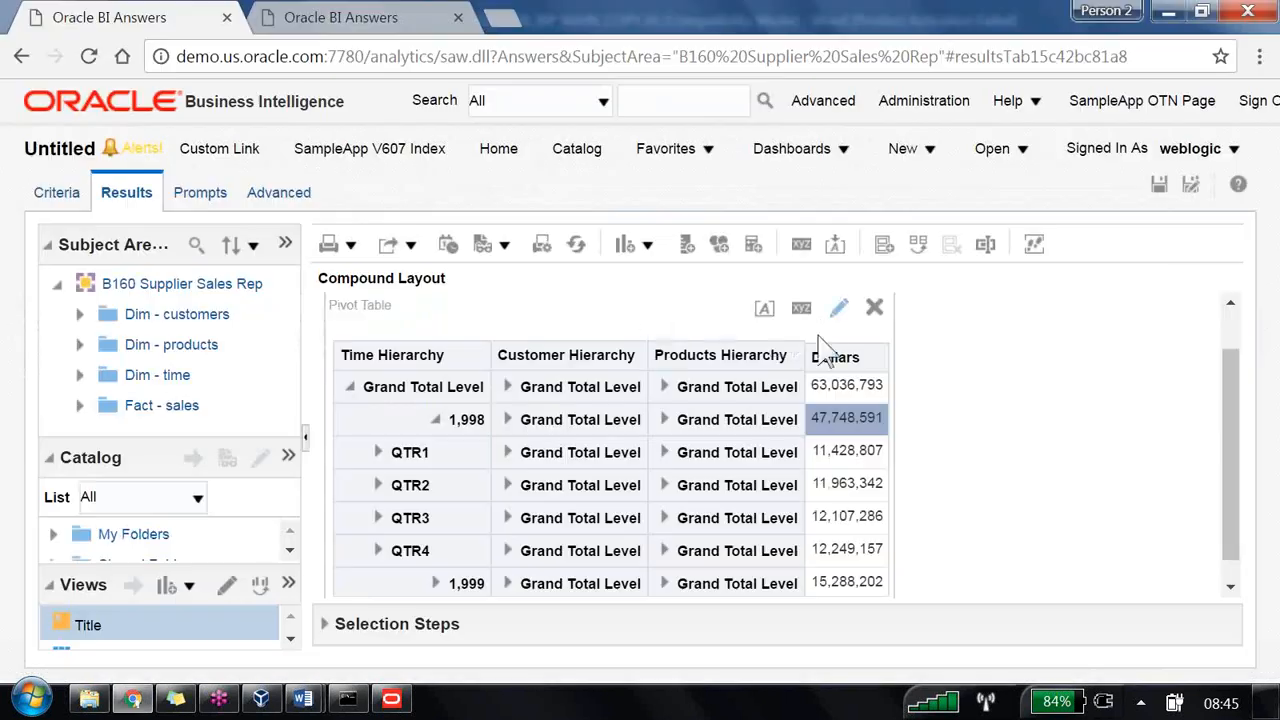
click(57, 192)
click(1221, 294)
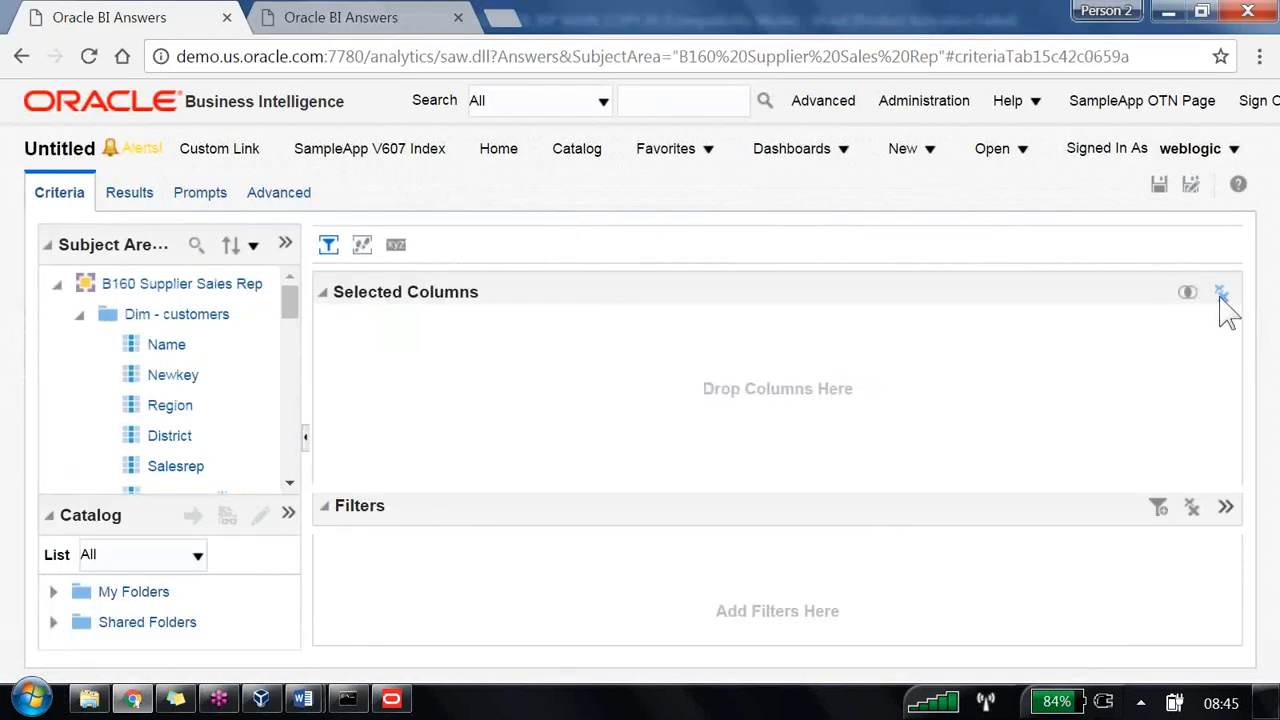
- Add Year from Dim - time and Dollars from Fact - sales to the emptied analysis and display its results
click(79, 314)
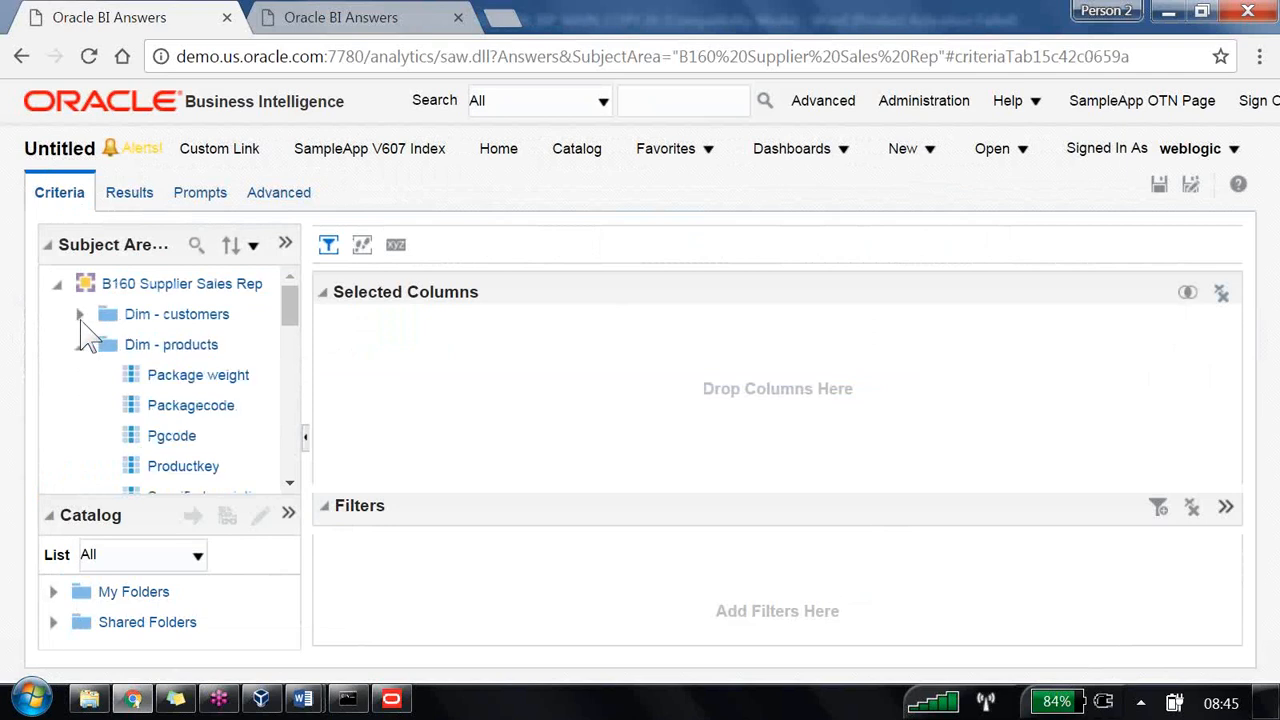
scroll(165, 406, down, 10)
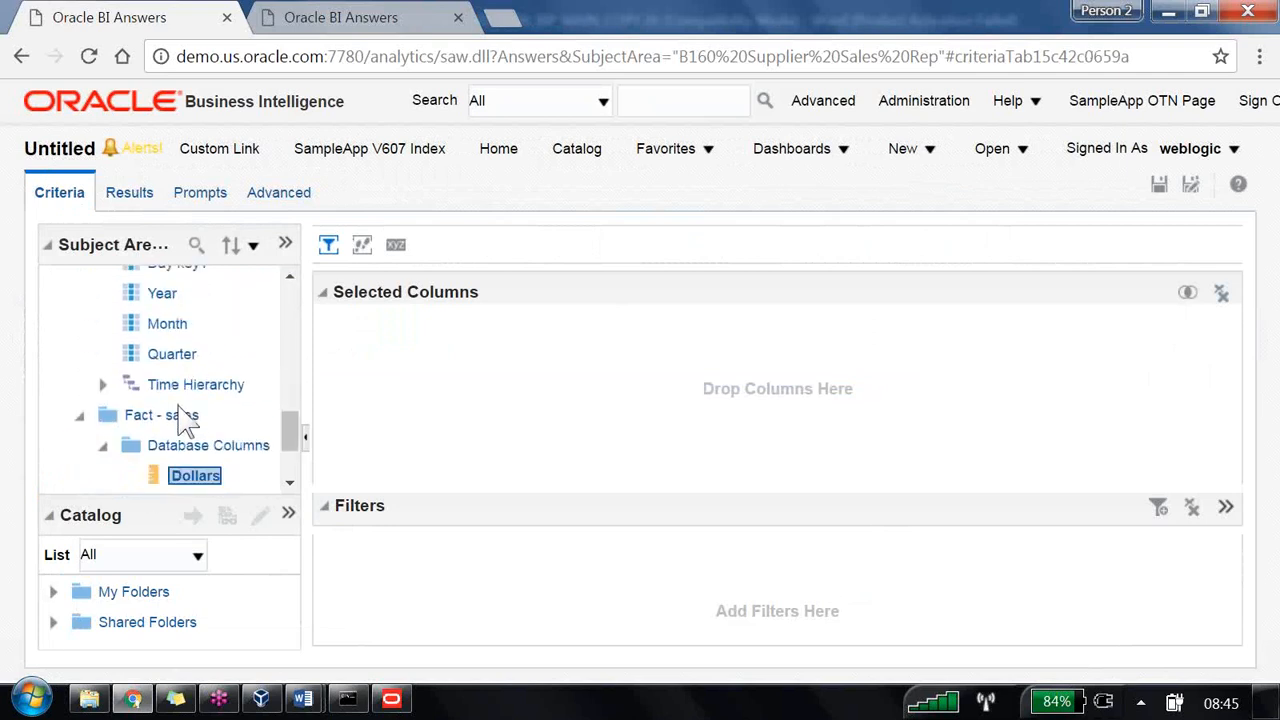
scroll(177, 423, up, 4)
double_click(165, 415)
scroll(170, 430, down, 4)
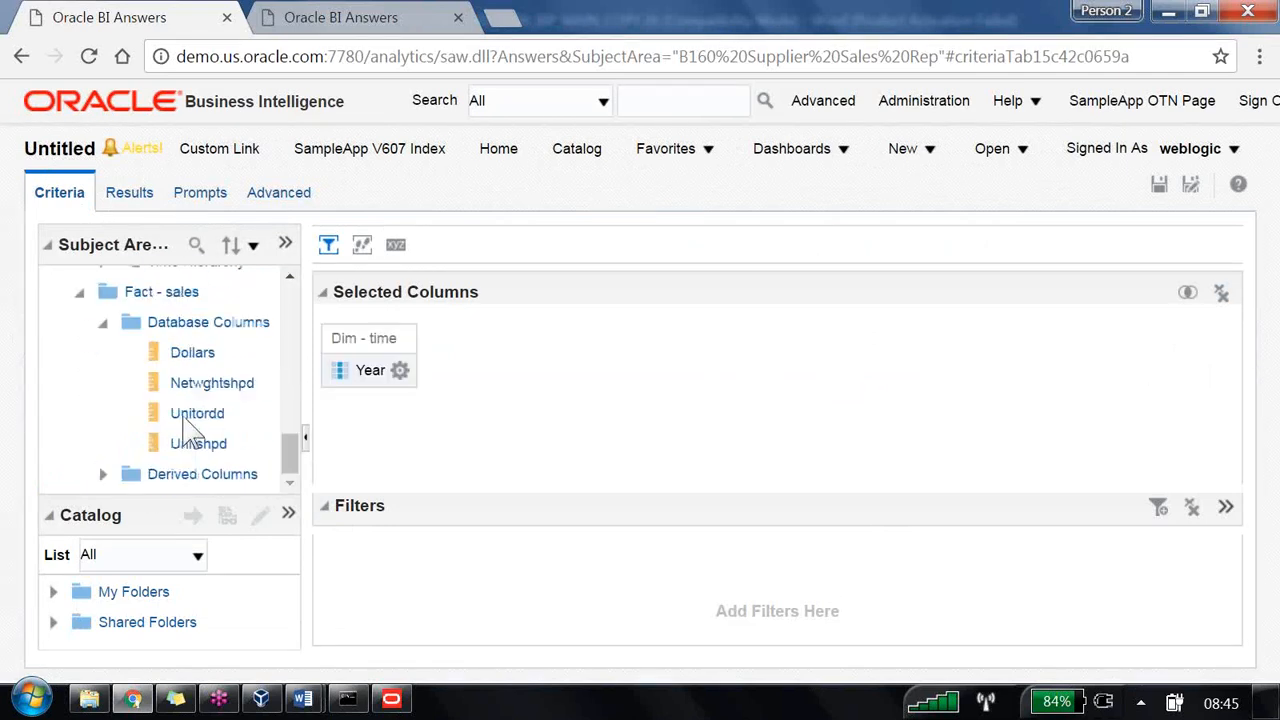
double_click(196, 354)
click(120, 196)
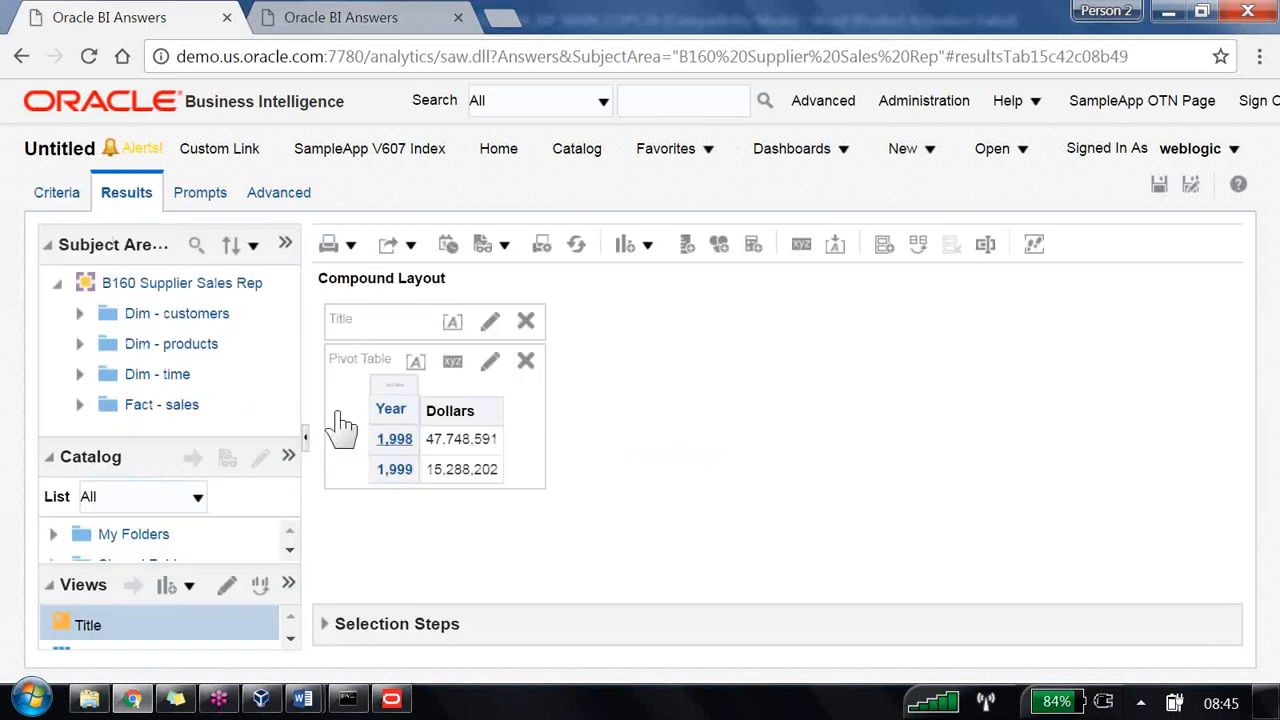
- Drill from 1998 through QTR1 and February down to the day names, and try to drill further on Friday
click(394, 439)
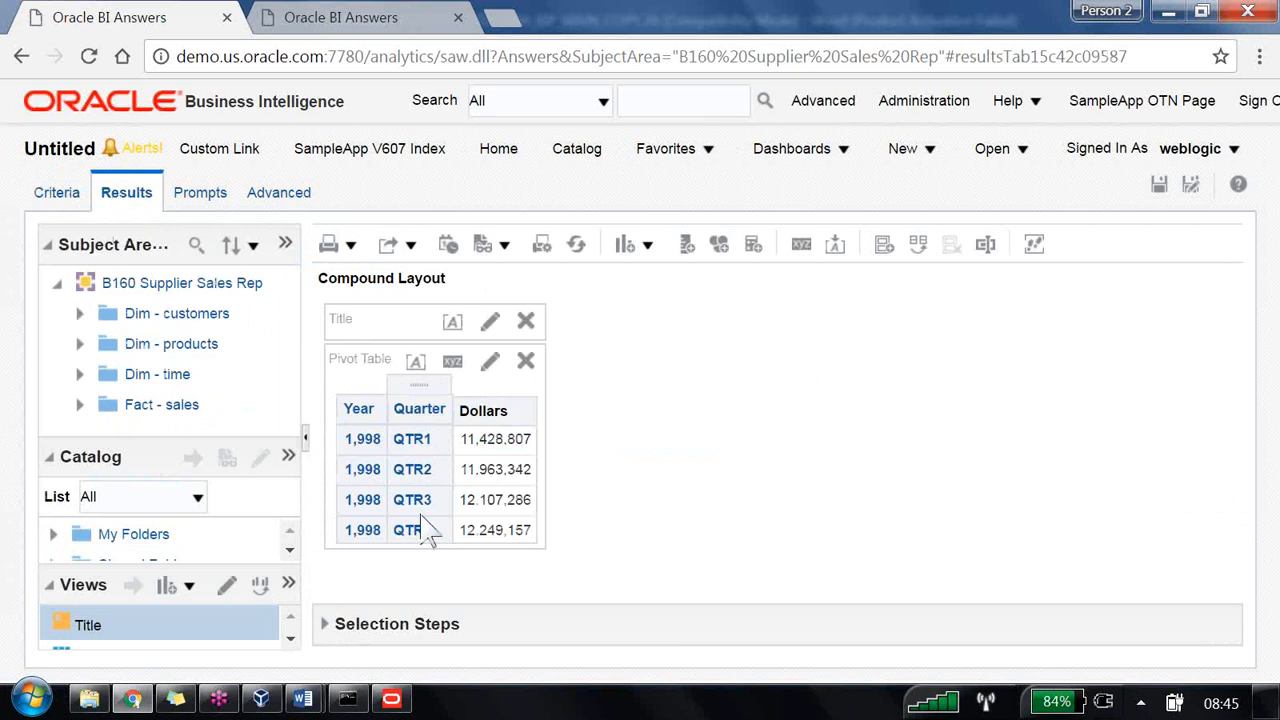
click(413, 440)
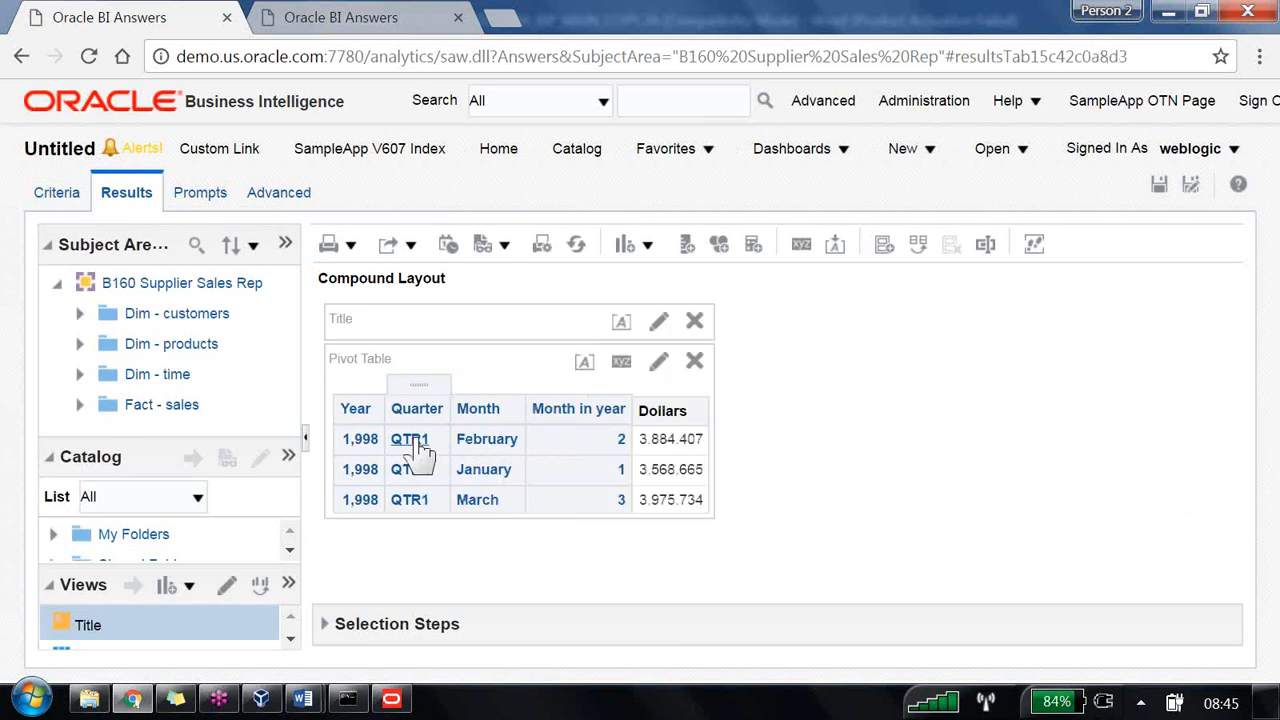
click(623, 441)
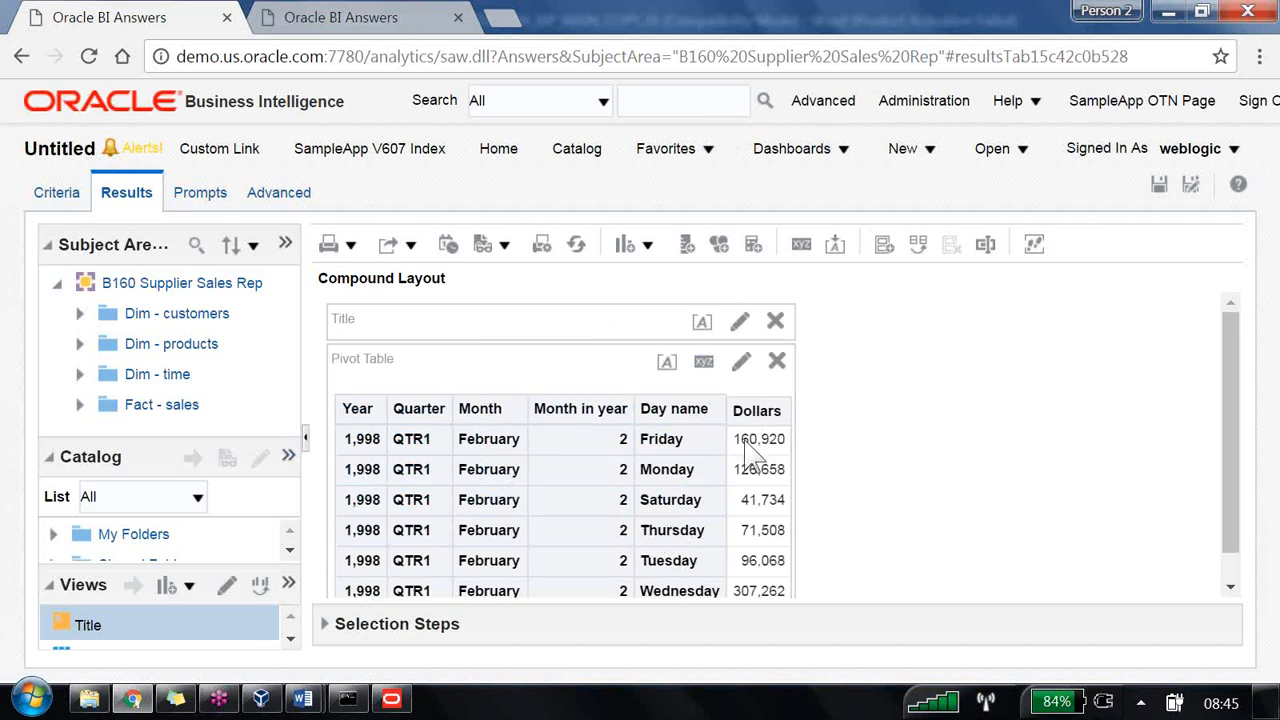
click(659, 440)
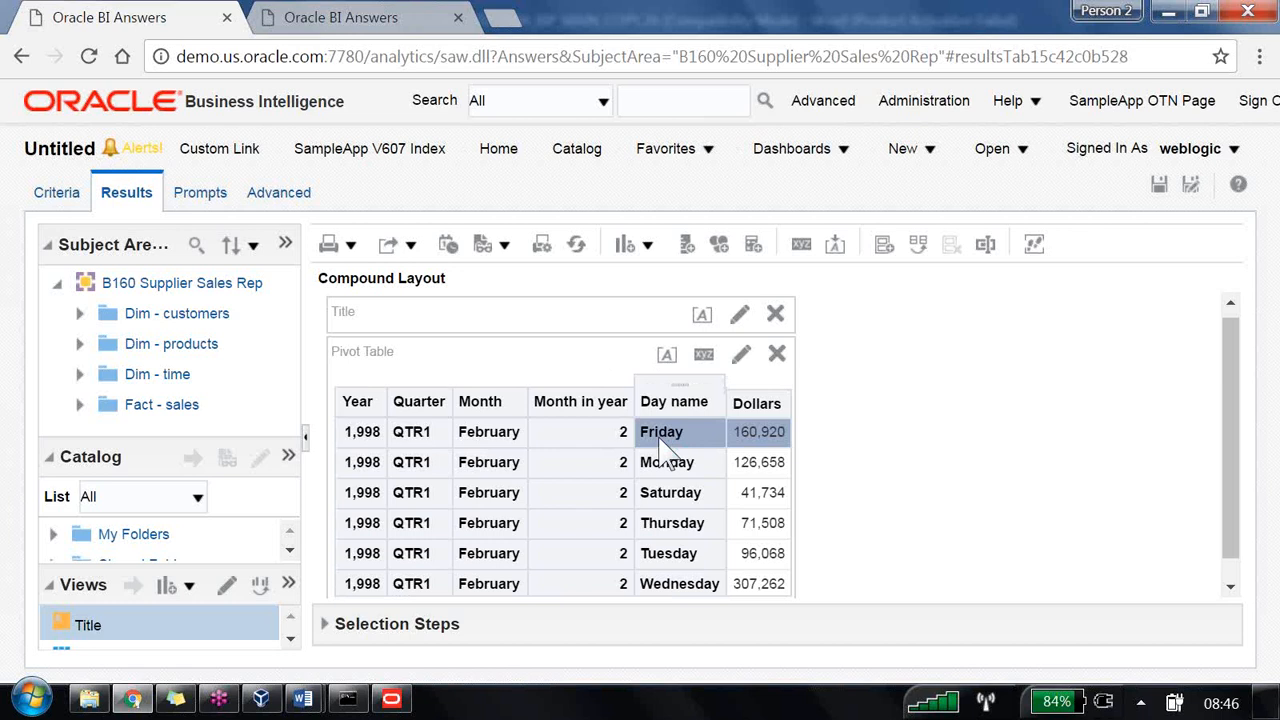
- Switch to the Oracle BI Administration Tool and expand the business model's Time Hierarchy down to the keys of the Day Level
click(405, 700)
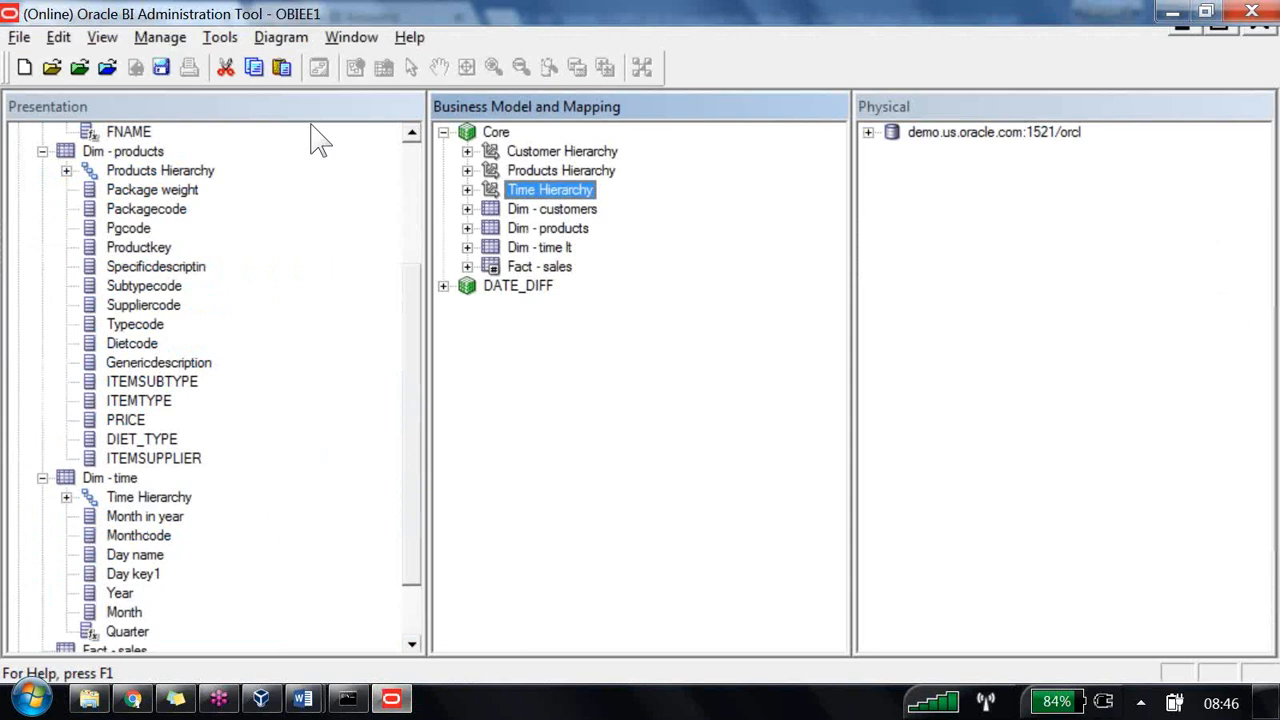
key(Right)
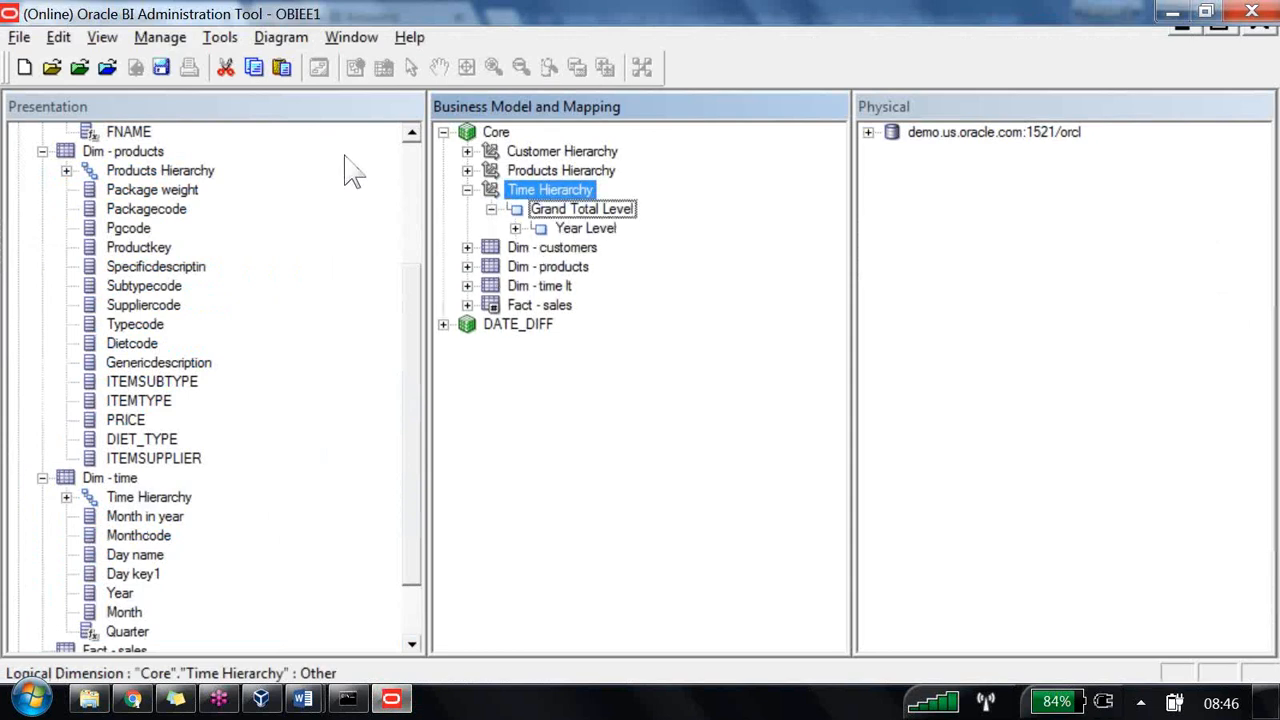
click(515, 229)
click(539, 267)
click(563, 305)
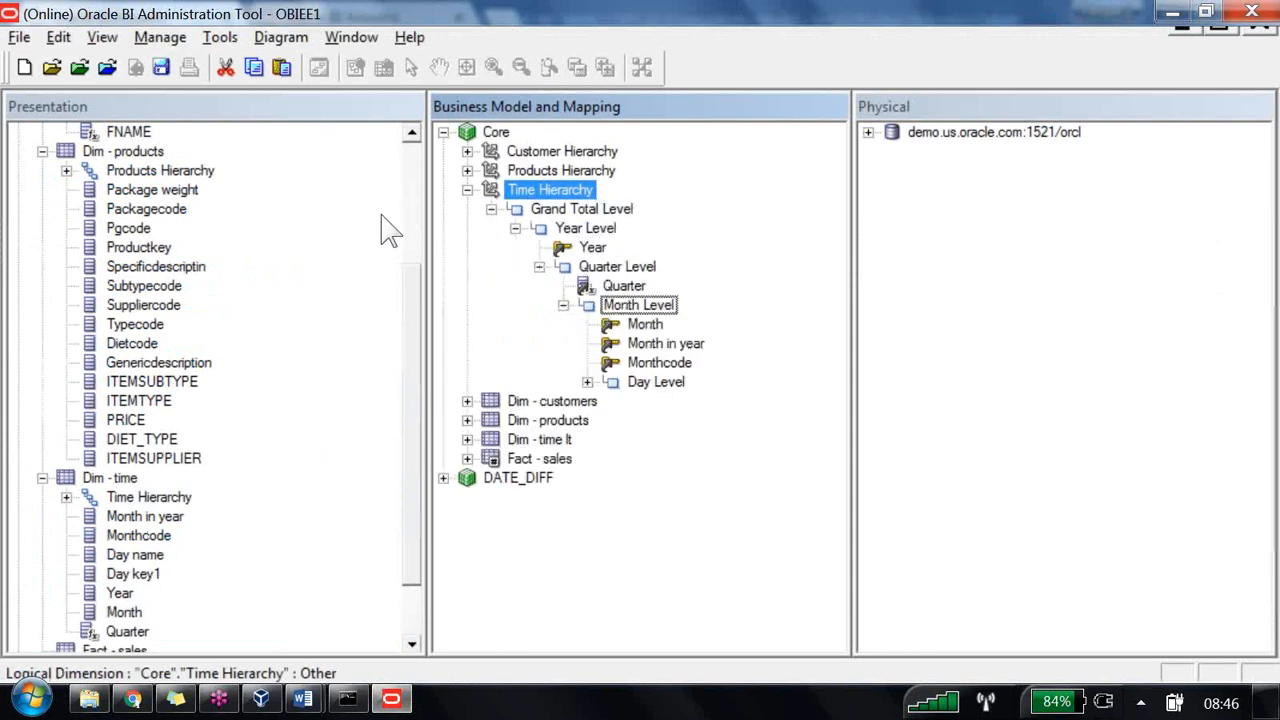
click(587, 382)
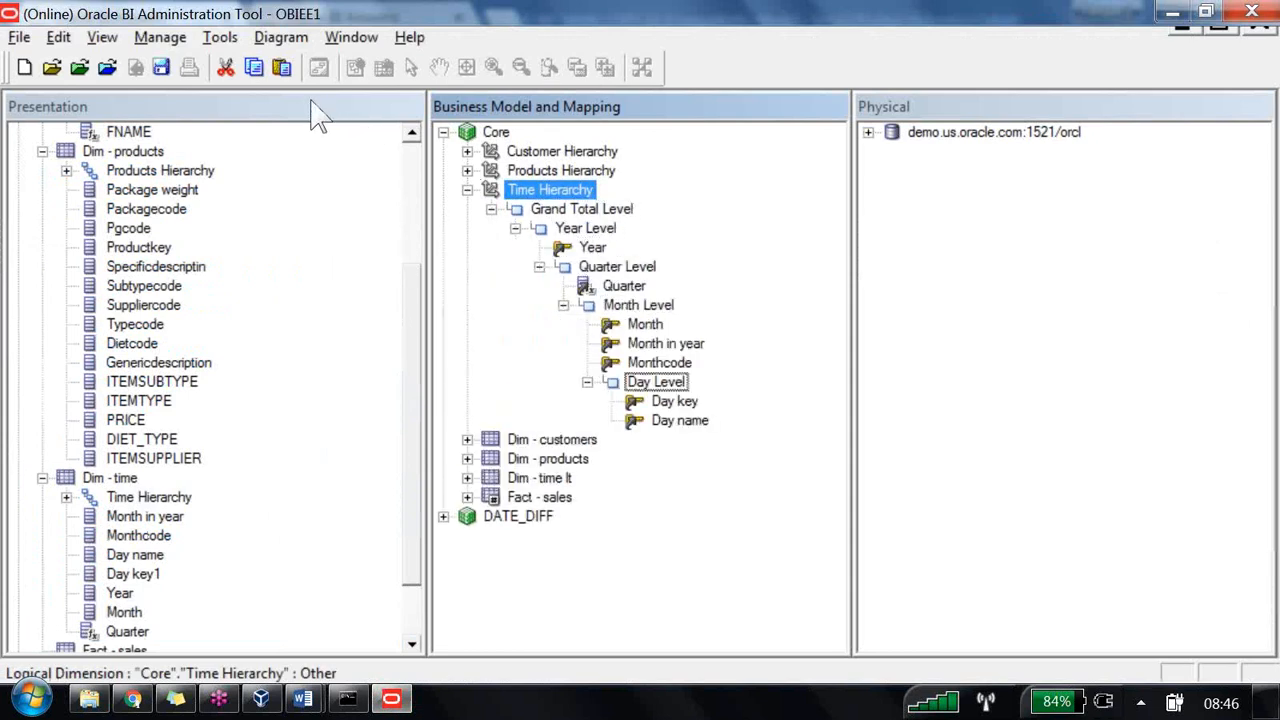
- Expand the Customer Hierarchy through all its levels and draw a yellow line from Day Level to Region Level
click(467, 151)
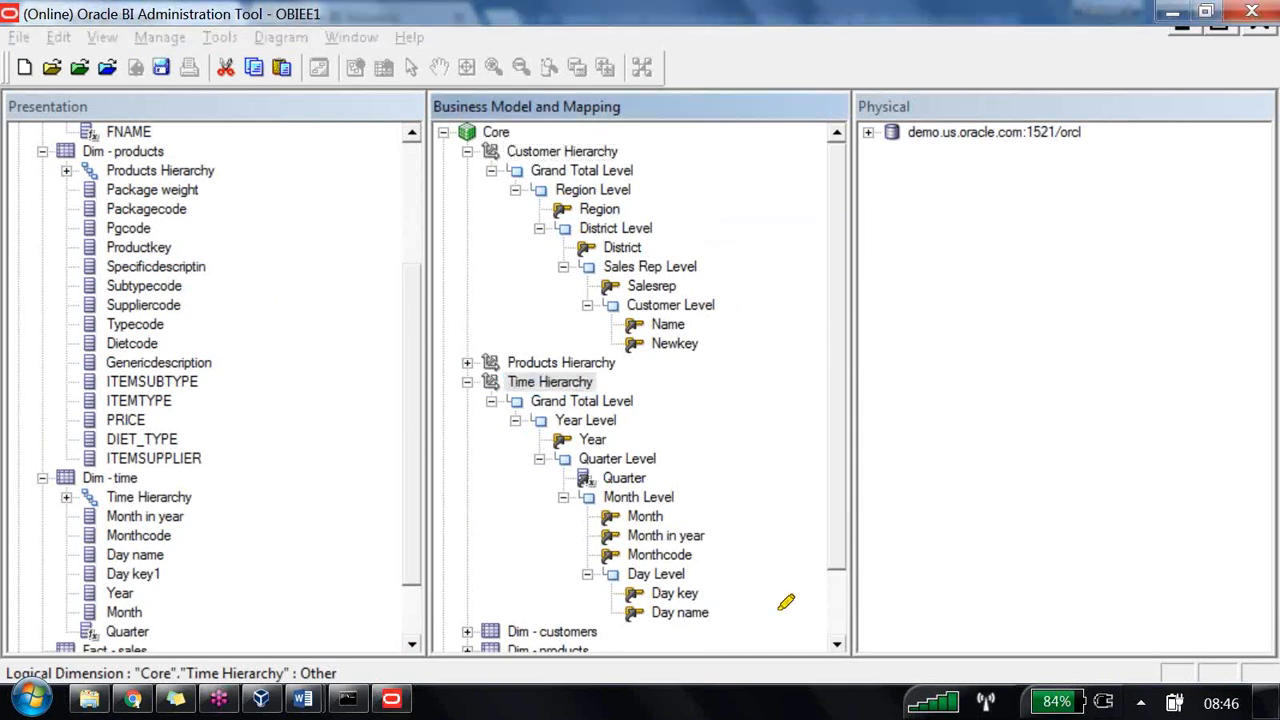
mouse_move(630, 573)
mouse_down()
mouse_move(796, 565)
mouse_move(805, 352)
mouse_move(710, 204)
mouse_move(556, 190)
mouse_up()
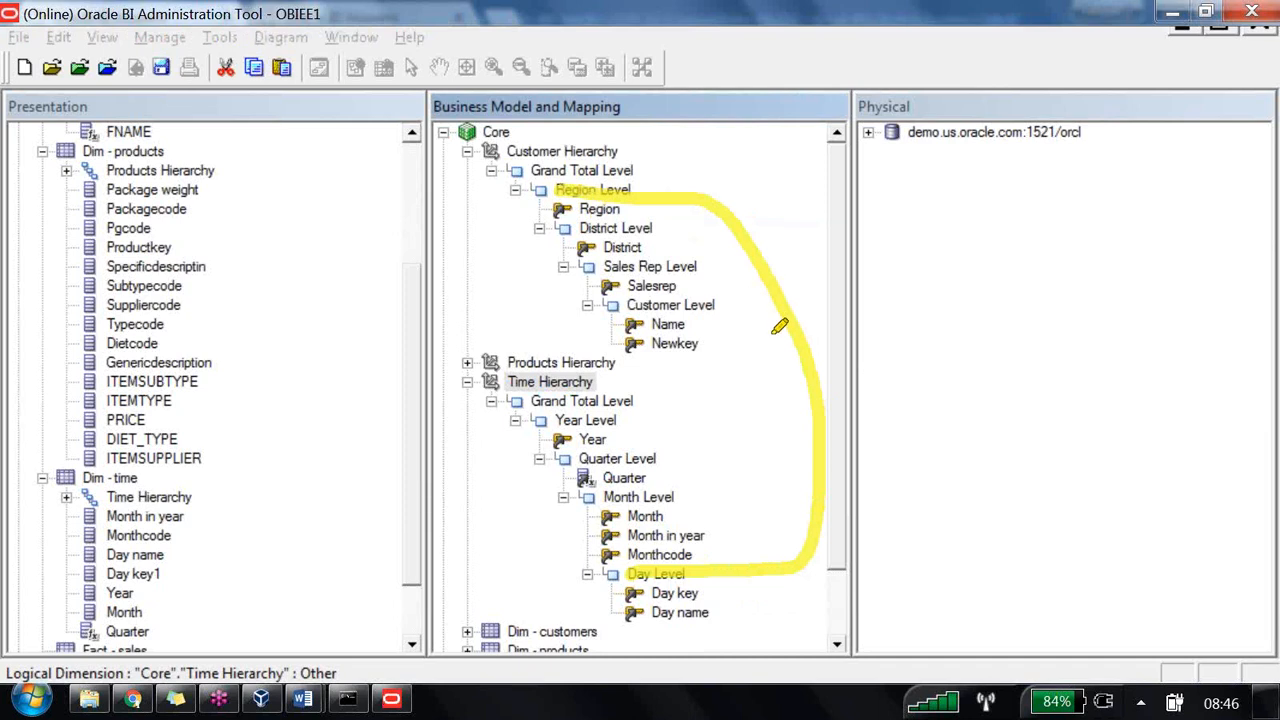
- Add an arrowhead to the yellow line toward Region Level and start adding a level to Day Level's preferred drill path
mouse_move(776, 318)
mouse_down()
mouse_move(778, 305)
mouse_move(886, 374)
mouse_up()
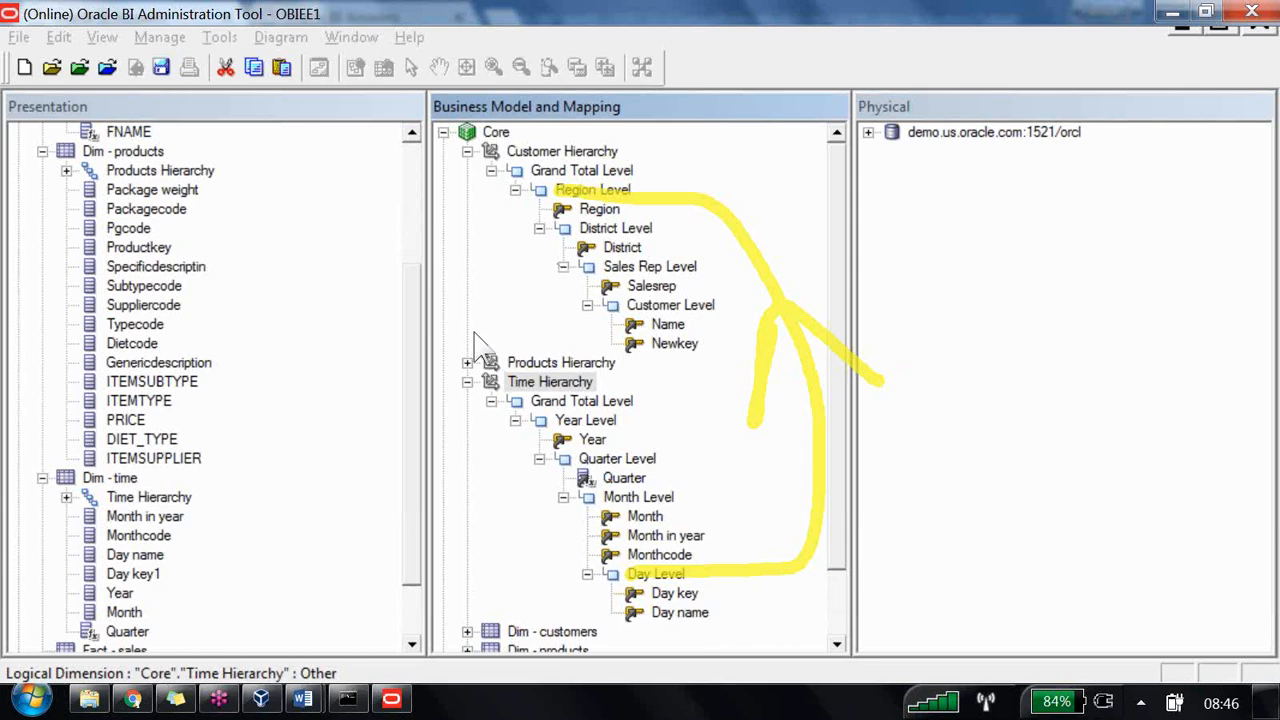
double_click(657, 574)
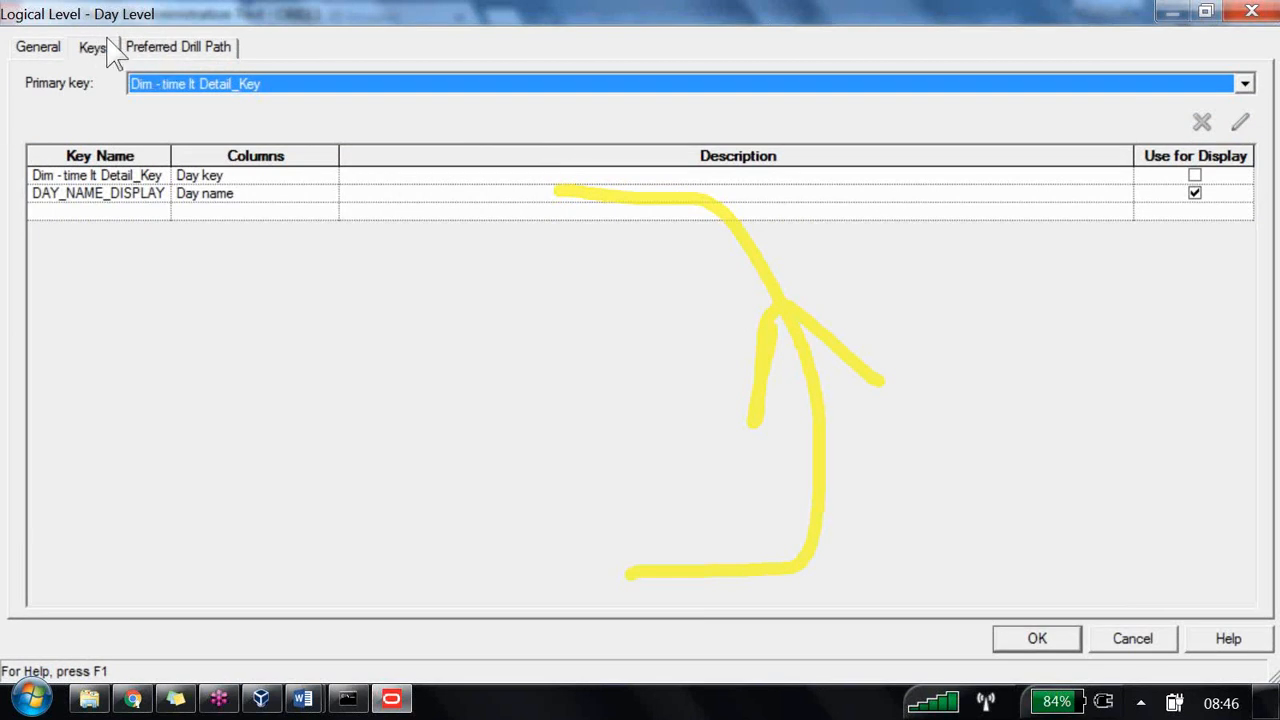
click(117, 48)
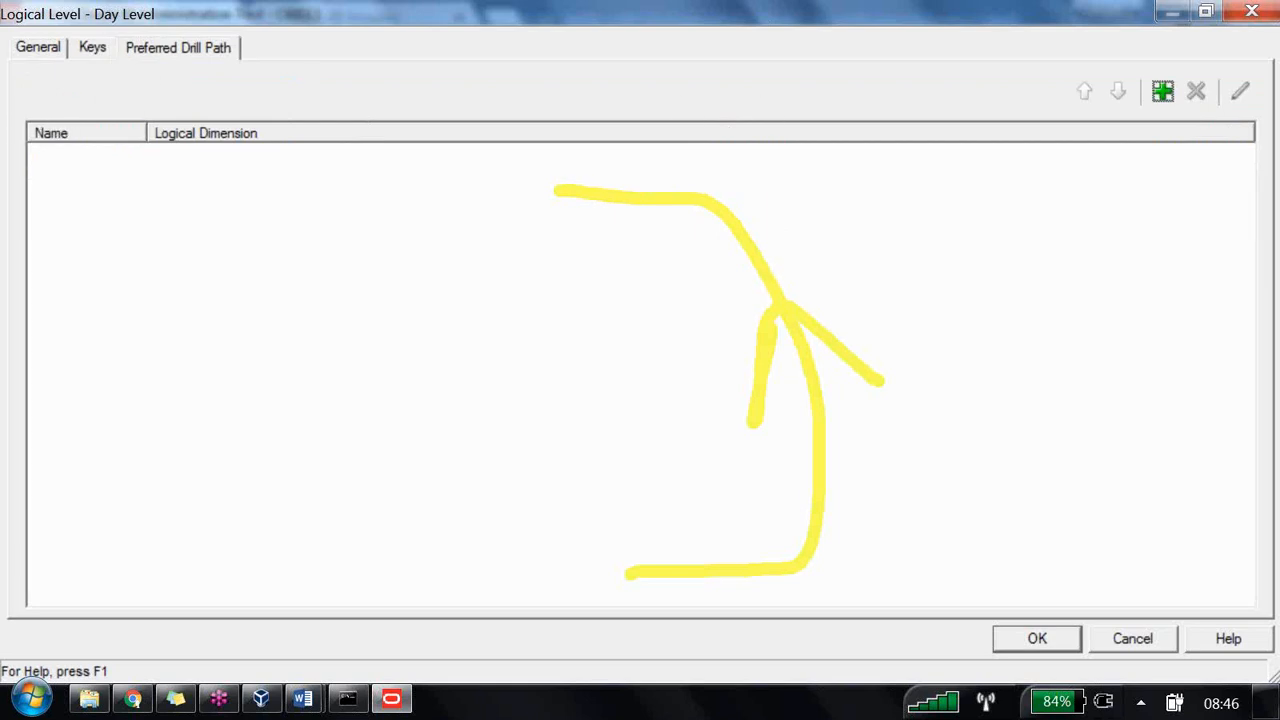
click(1162, 91)
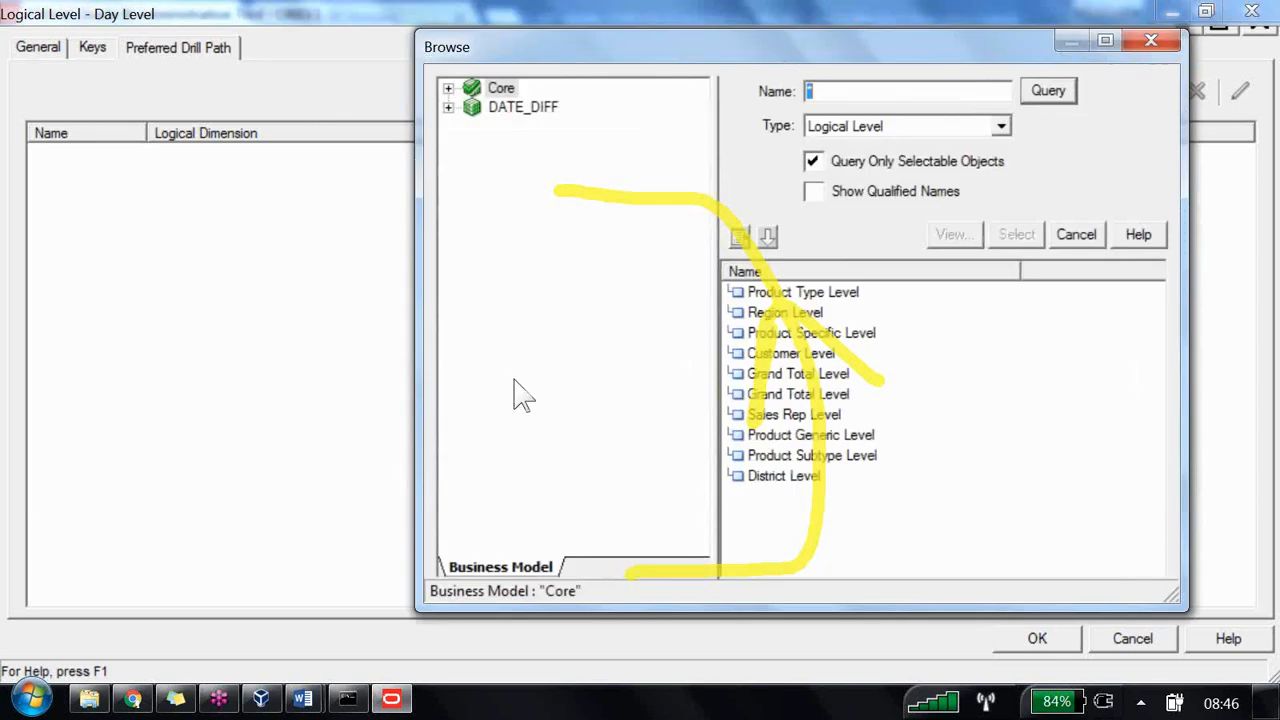
- Examine which hierarchies the selectable District, Sales Rep, Customer, Region, Grand Total and Product Generic levels belong to
click(784, 476)
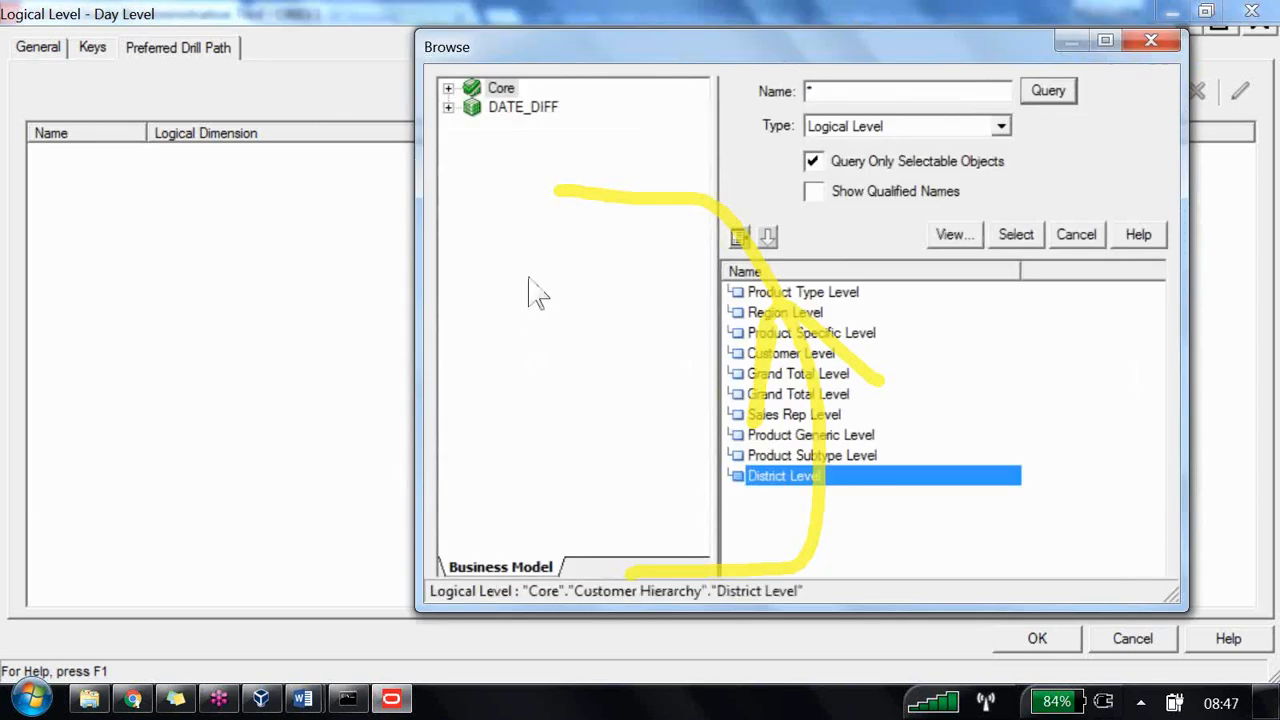
click(794, 415)
click(791, 354)
click(785, 312)
click(798, 373)
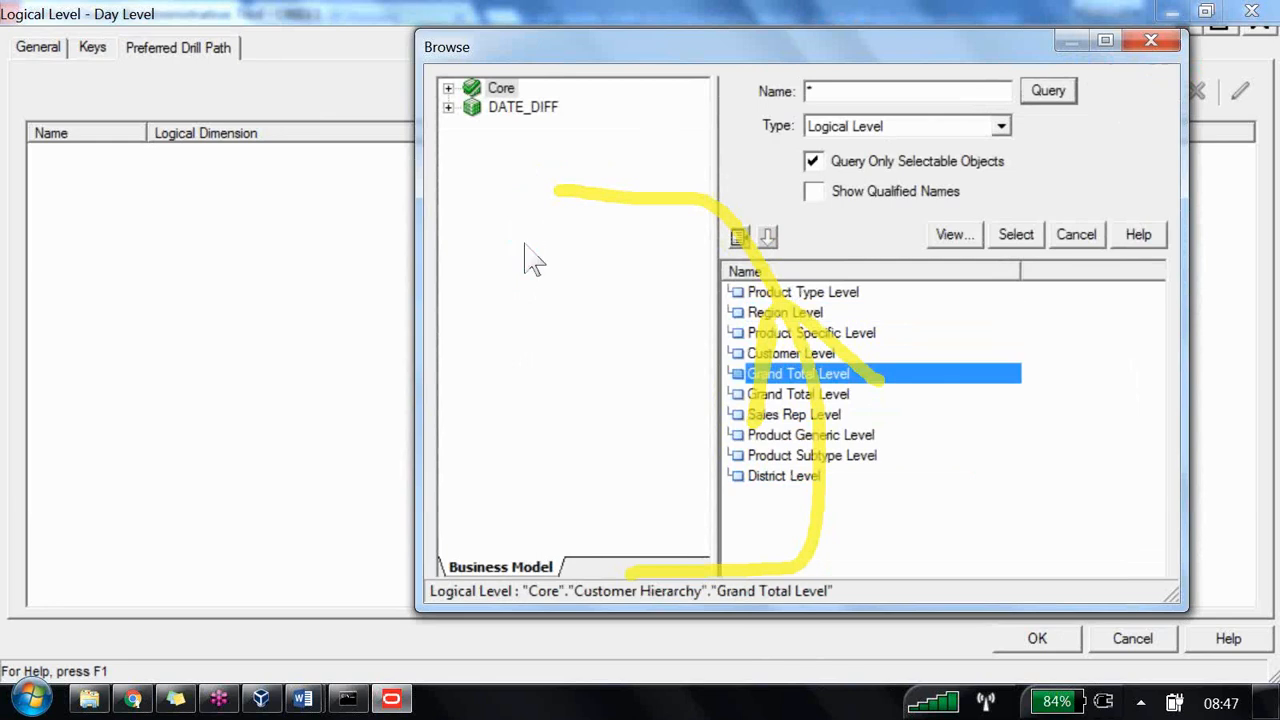
click(811, 435)
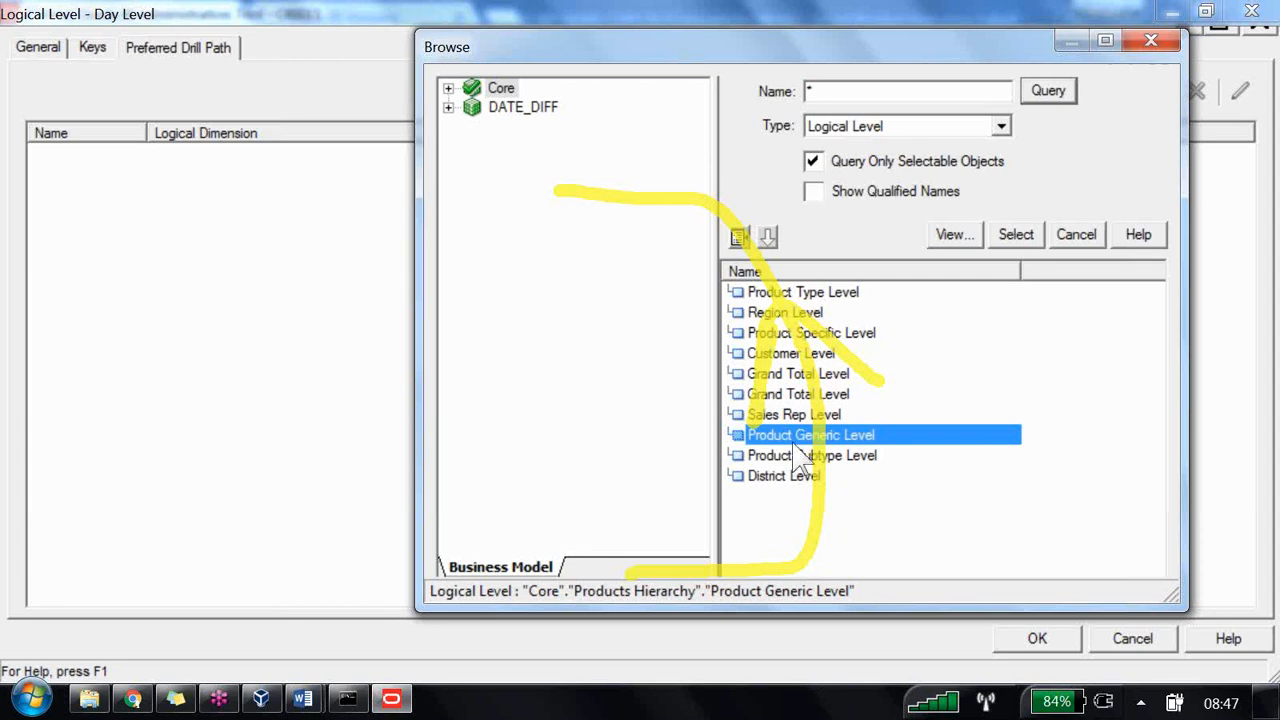
- Clear the yellow drawing and expand the Core model's Time Hierarchy down to Month Level
click(741, 273)
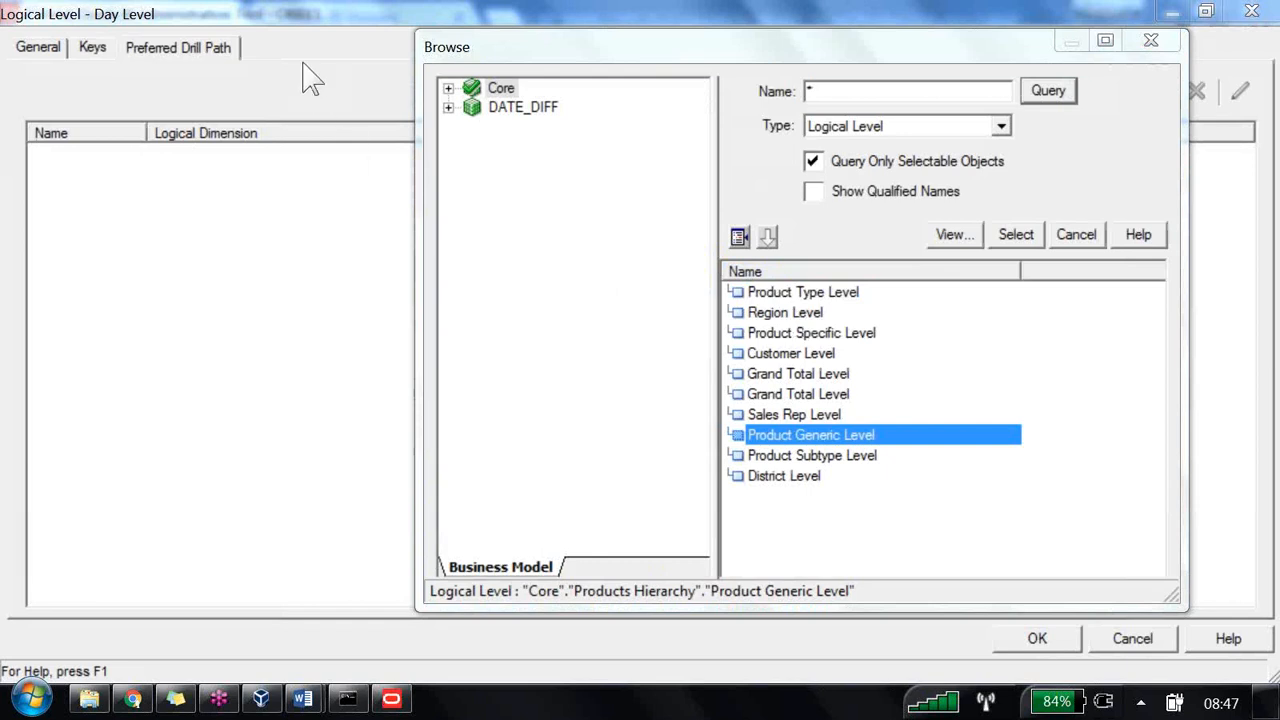
double_click(468, 89)
click(472, 146)
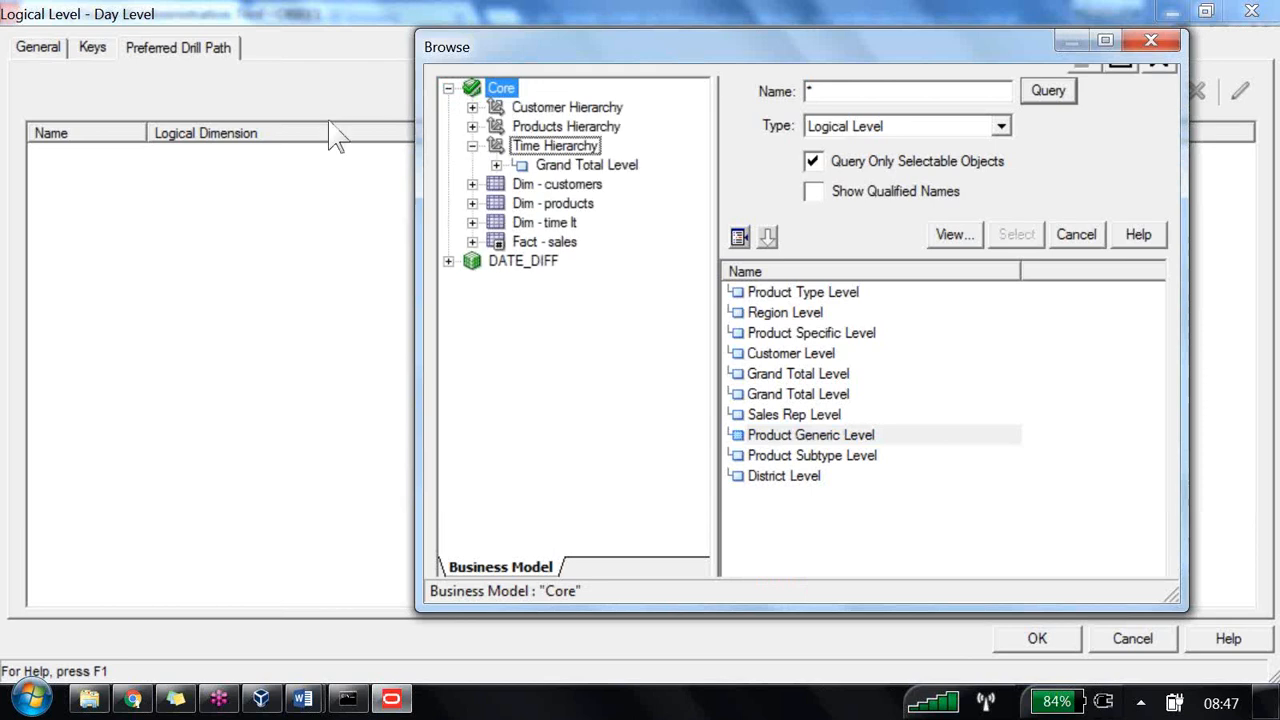
key(Right)
key(Right)
key(Right)
key(Right)
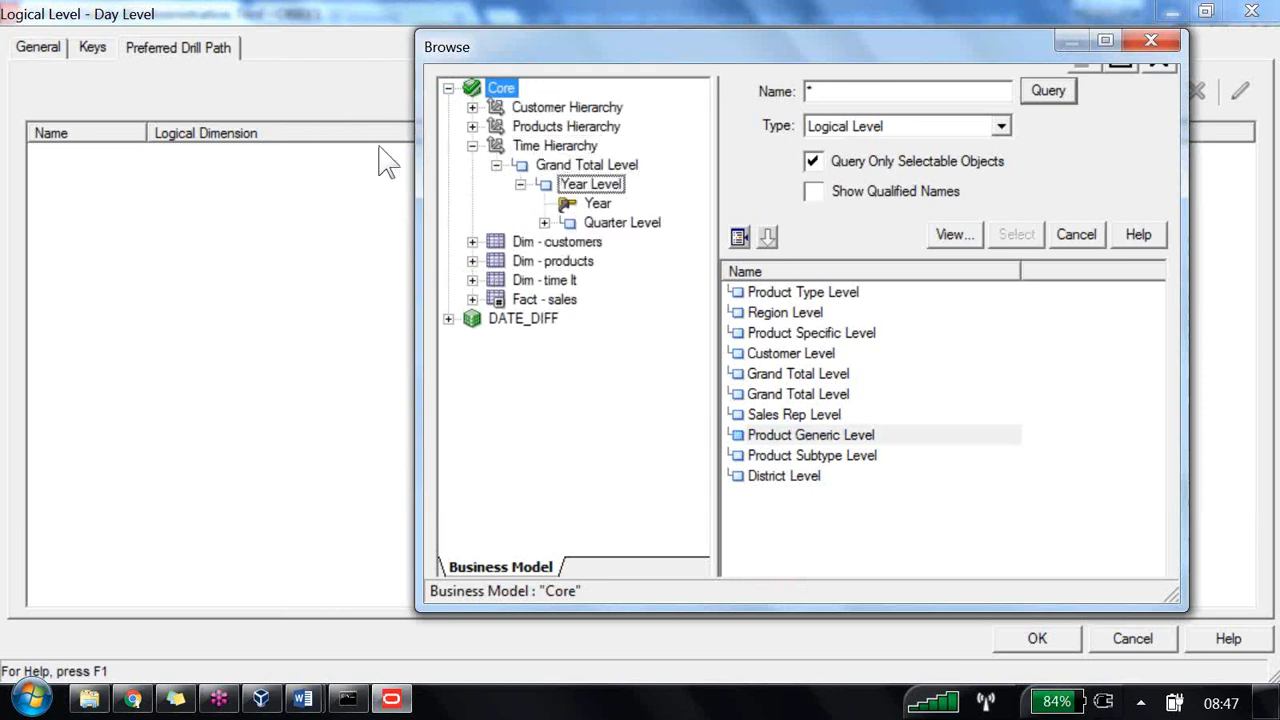
click(545, 223)
click(624, 261)
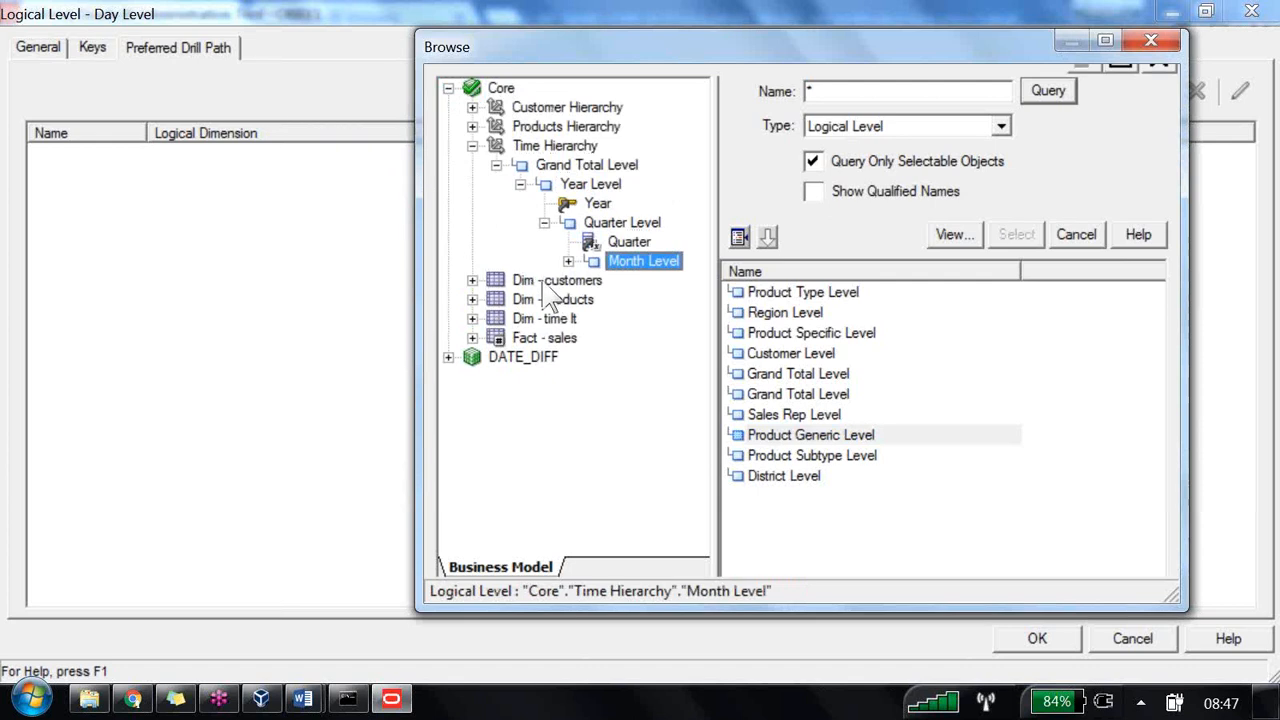
- Highlight the Customer Hierarchy's Region Level in the list of selectable logical levels
click(802, 415)
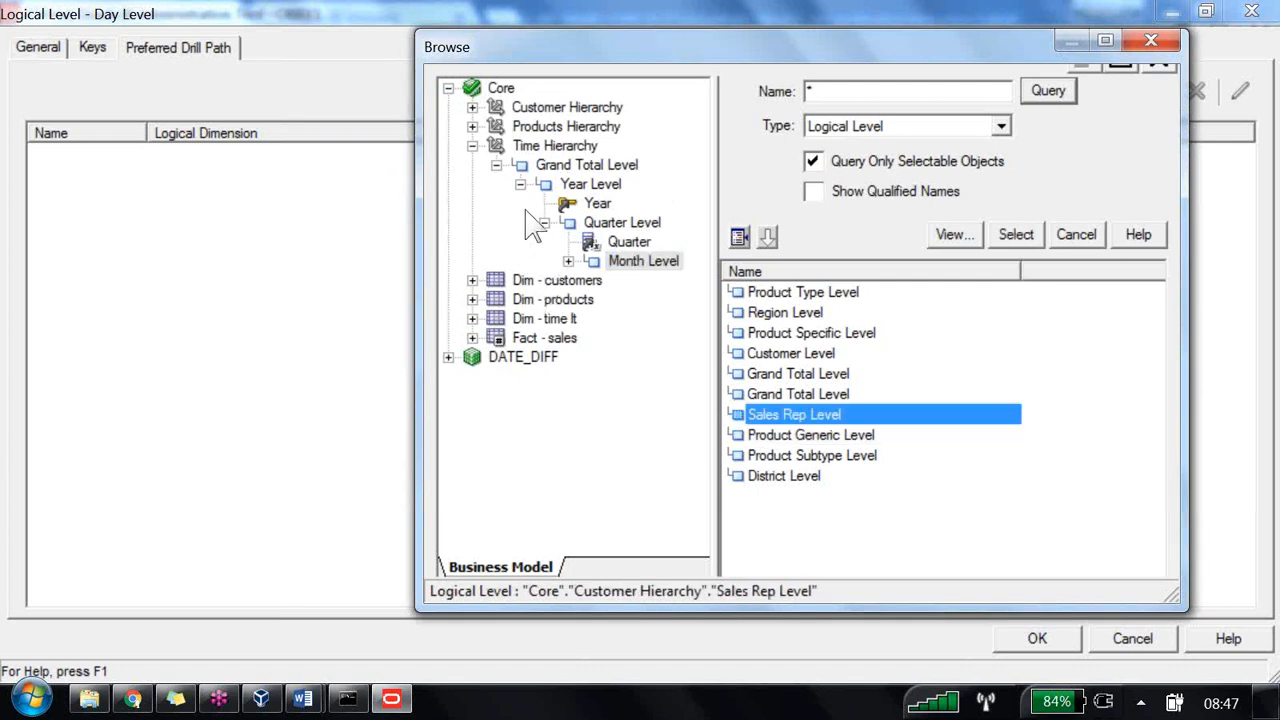
click(788, 313)
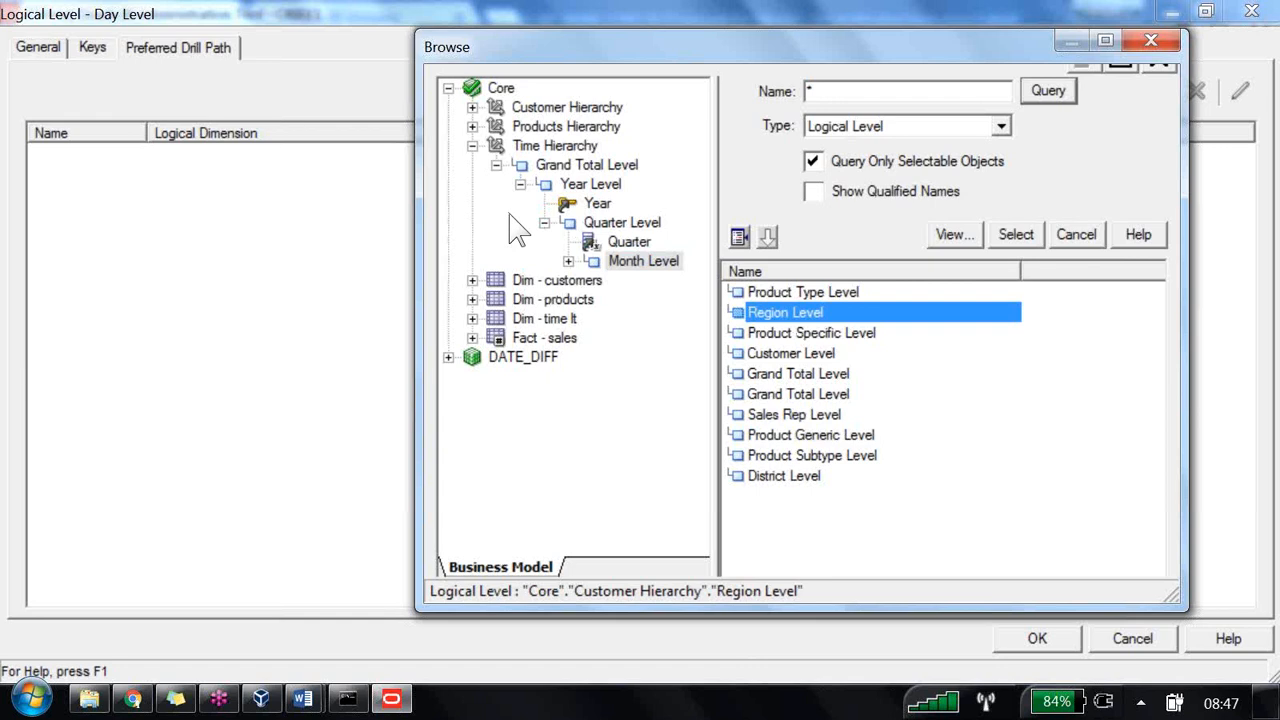
click(412, 170)
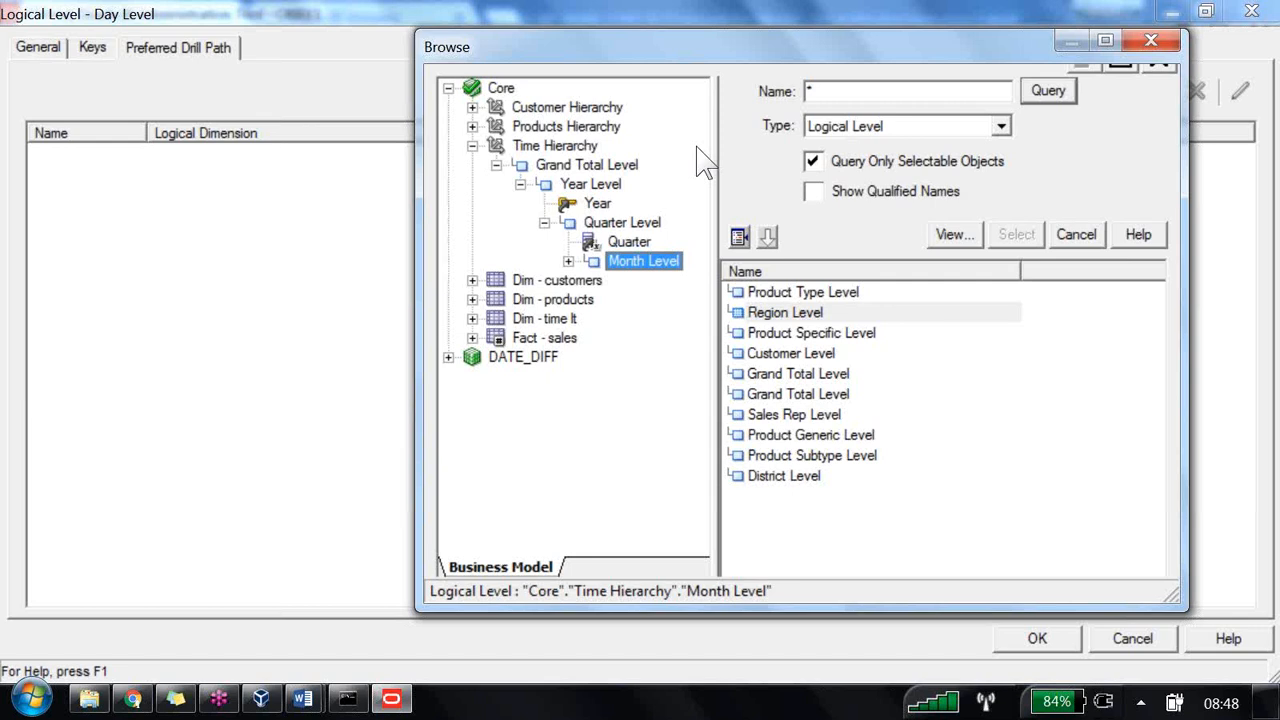
- Switch to the Word notes, highlight "one hierarchy to another hierarchy" in the drill across definition, and return to the Administration Tool
key(alt+Tab)
key(alt+Tab)
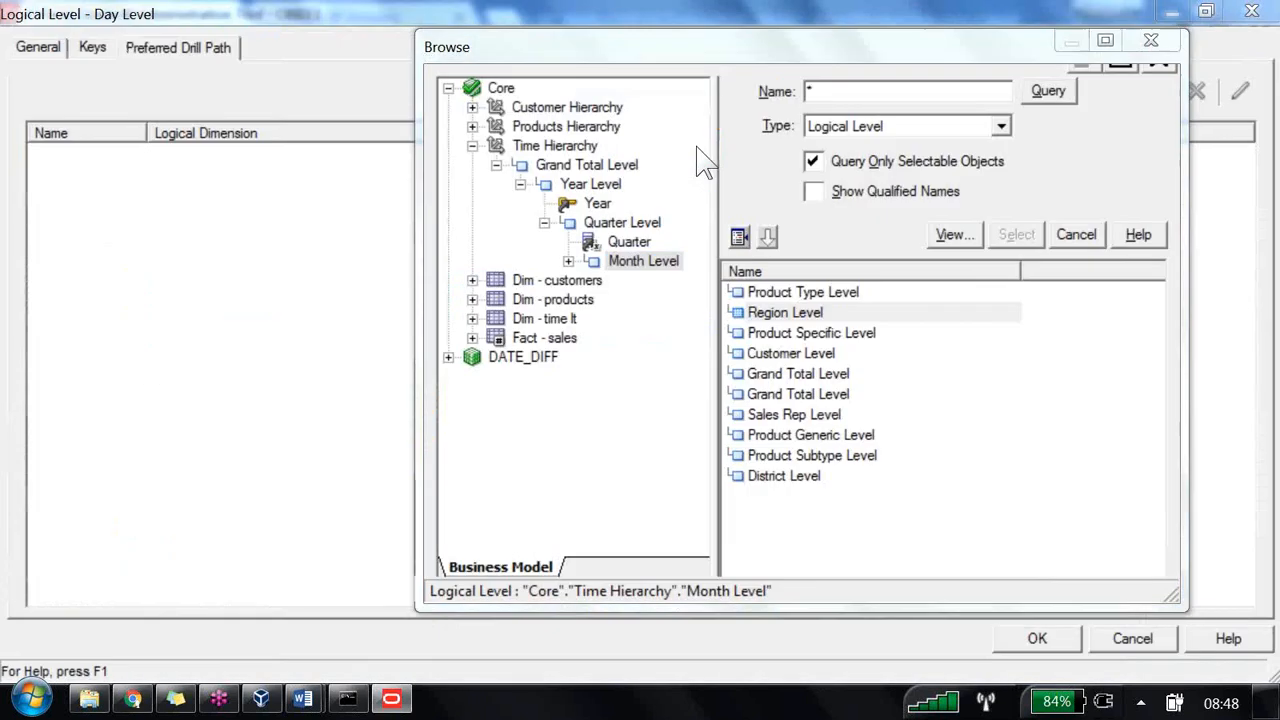
key(alt+Tab)
key(alt+Tab)
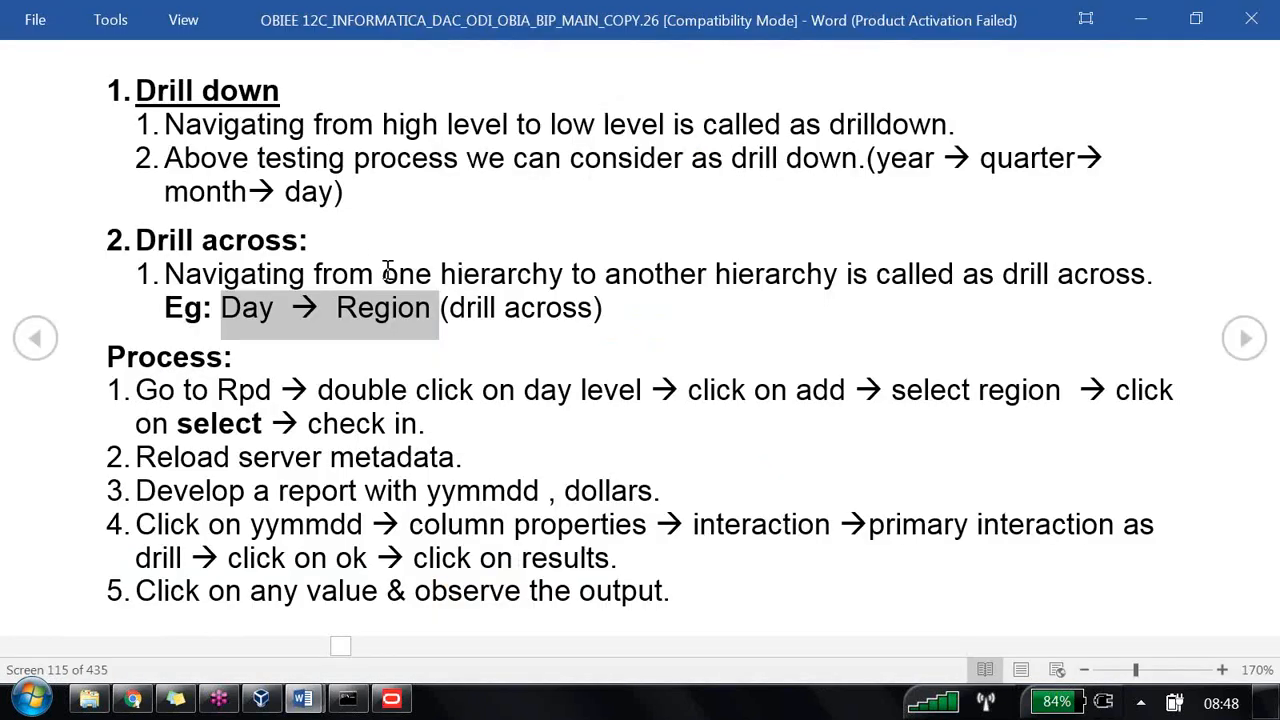
drag(386, 271, 790, 284)
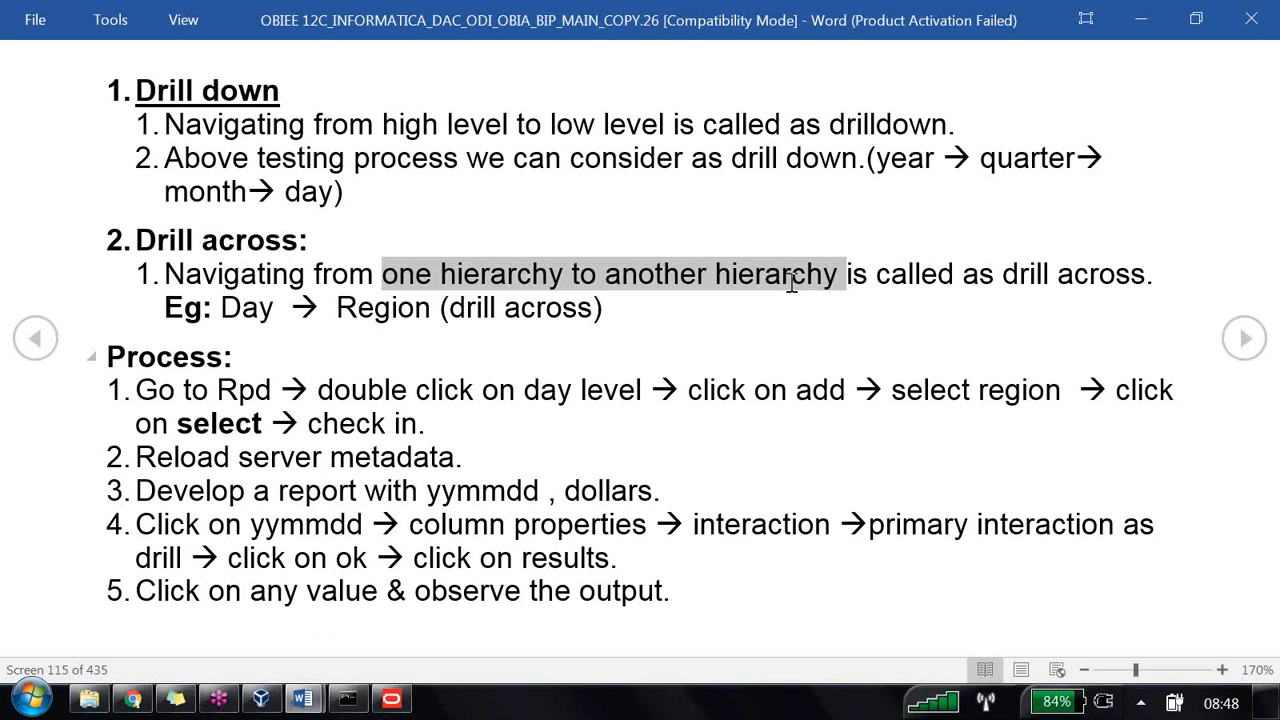
key(alt+Tab)
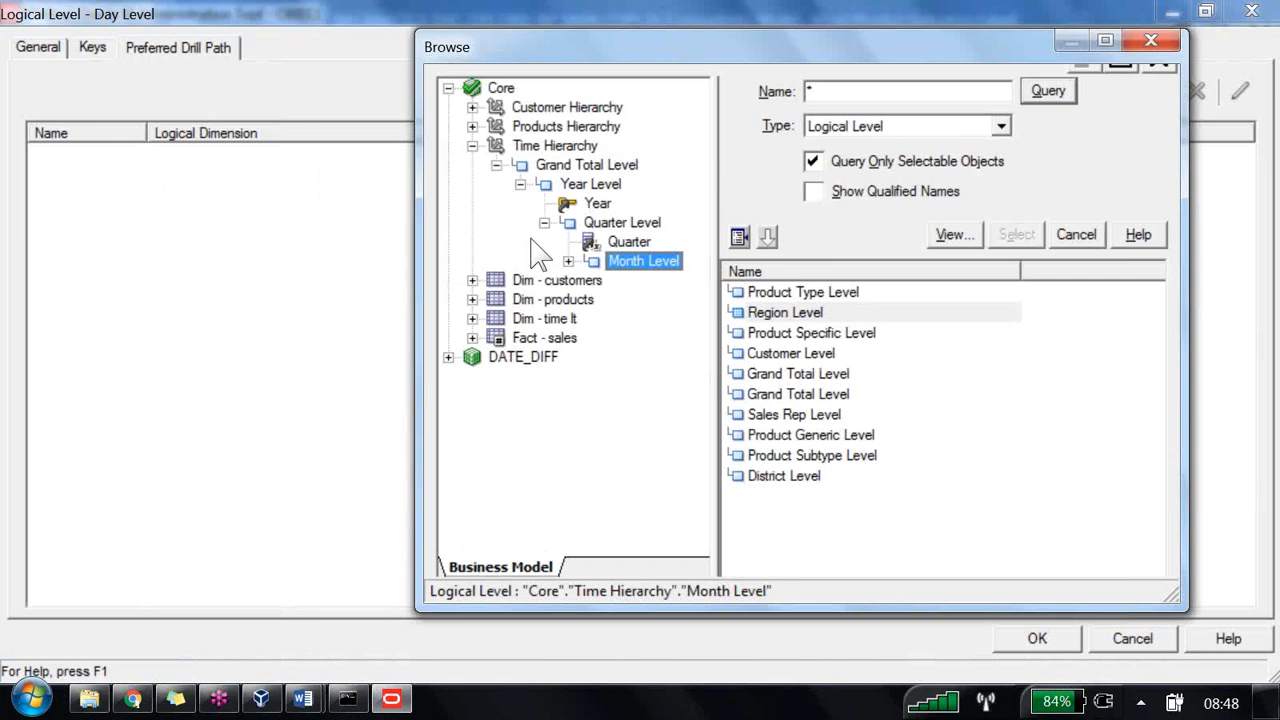
- Add the Customer Hierarchy's Region Level to Day Level's preferred drill path and accept the level settings
key(Tab)
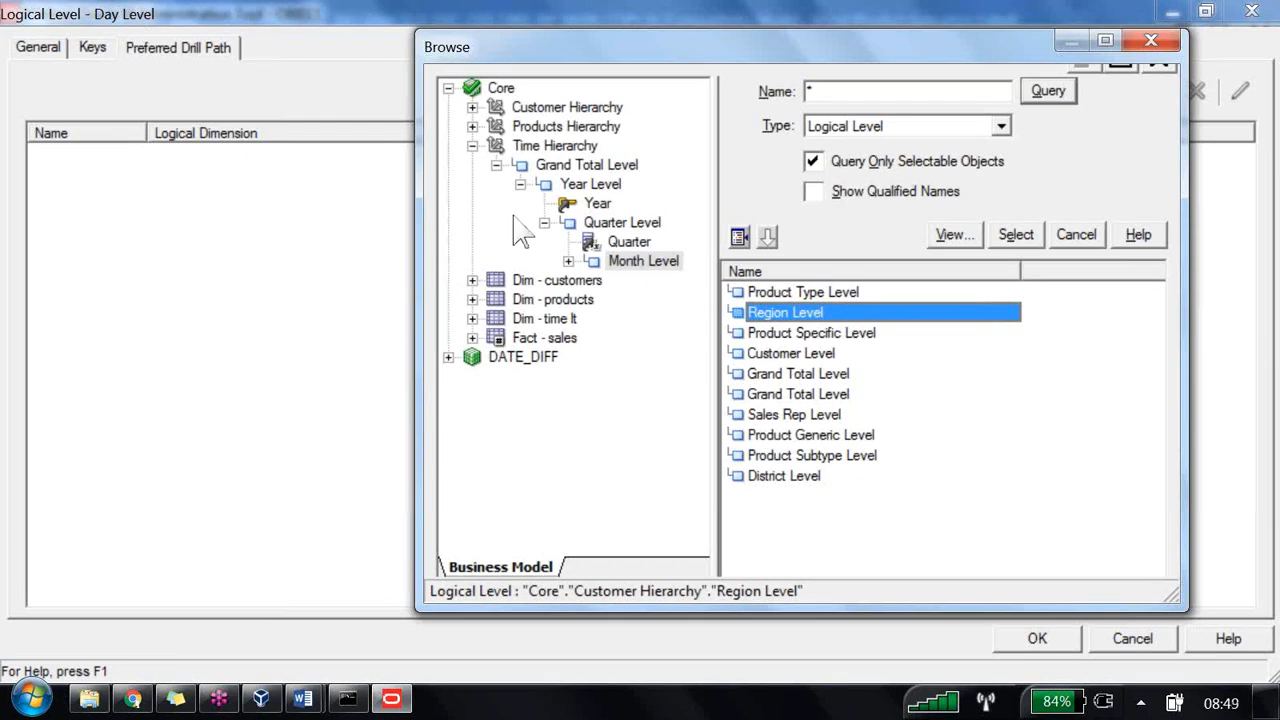
key(Return)
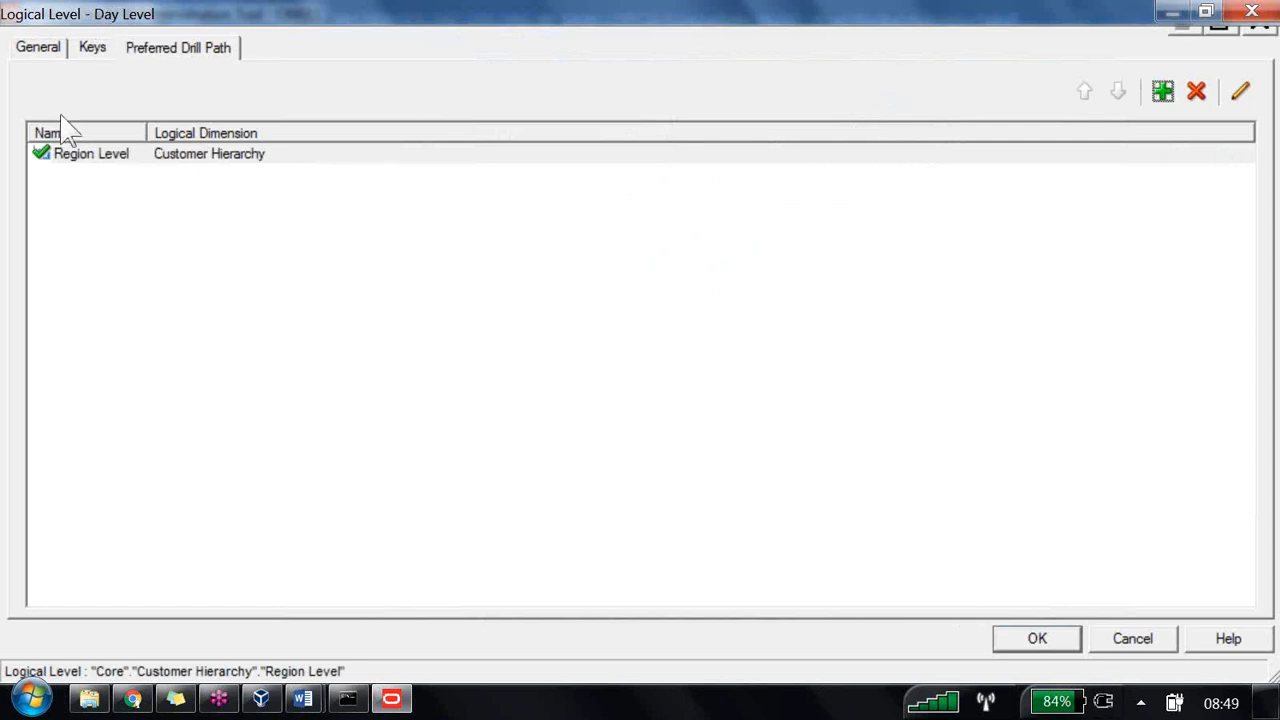
key(Return)
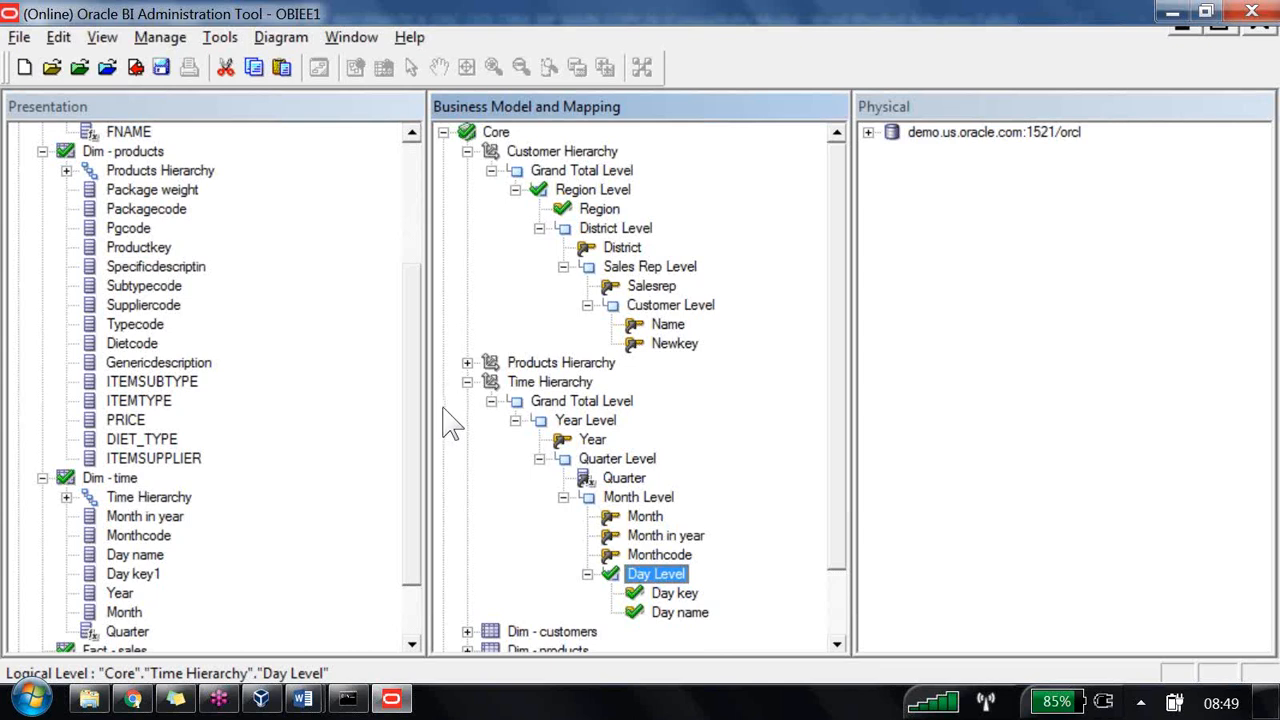
- Check in the repository changes with a global consistency check and close the Consistency Check Manager
click(137, 68)
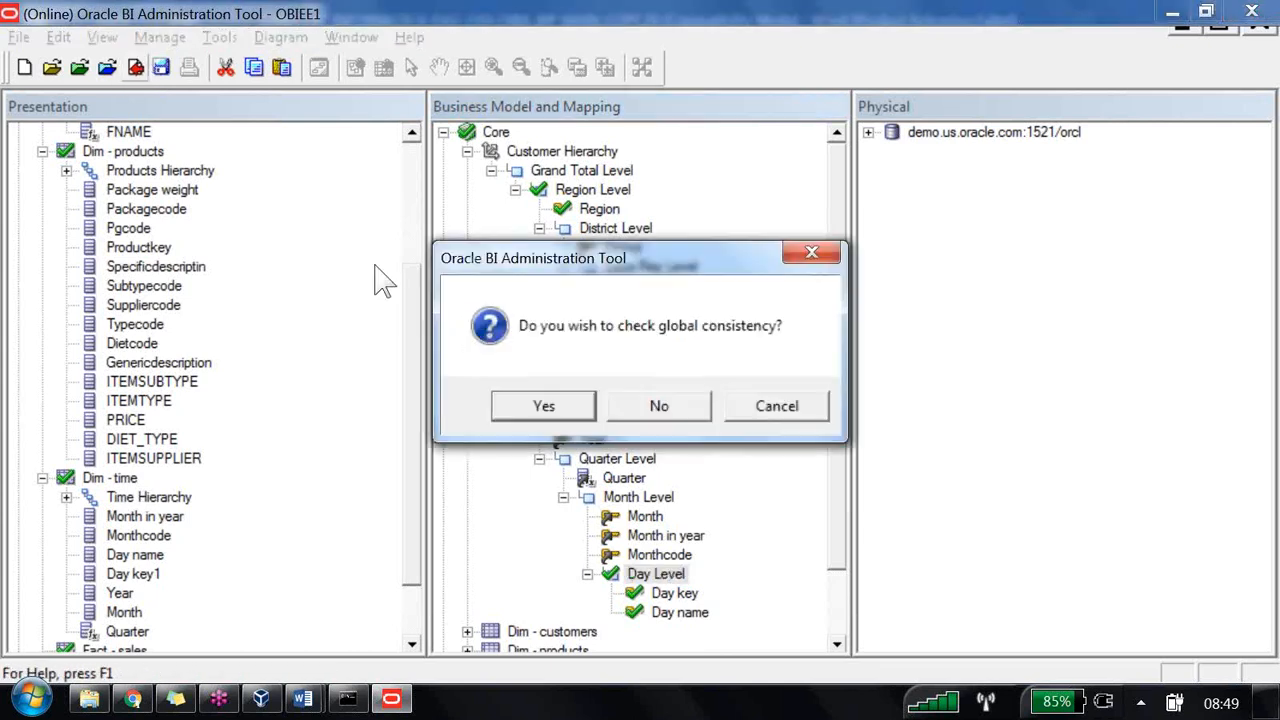
key(Return)
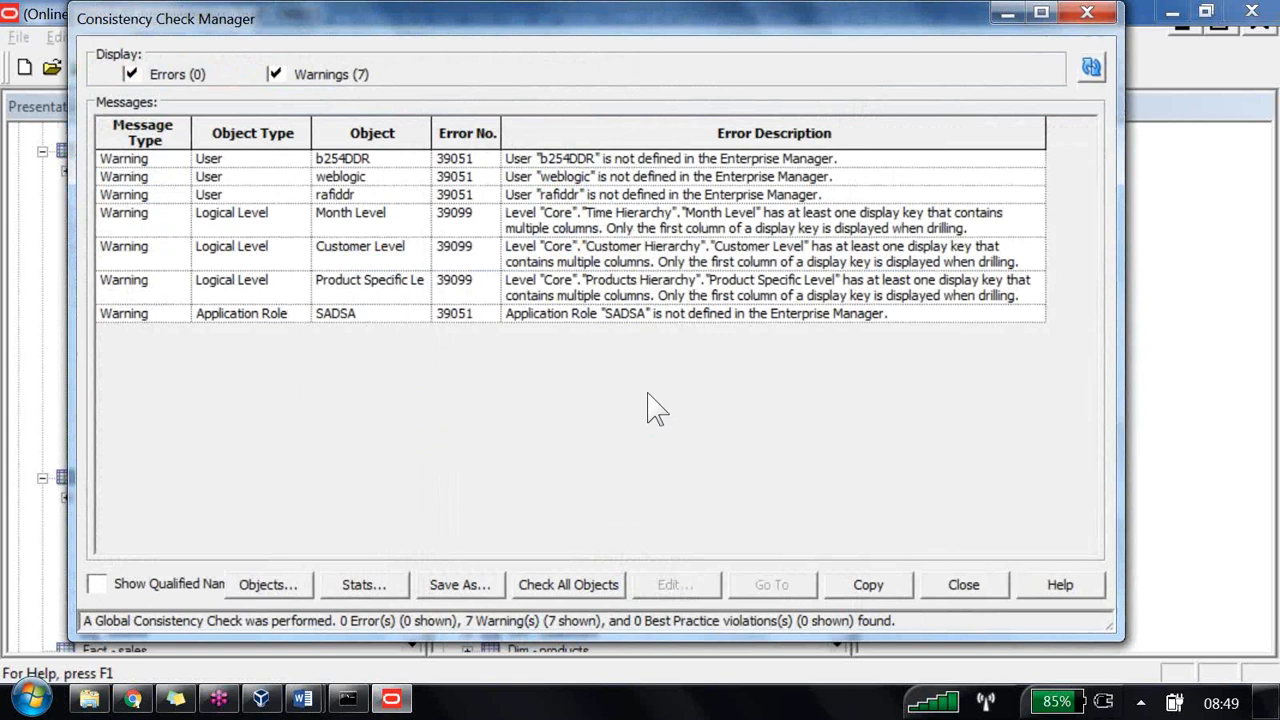
key(Escape)
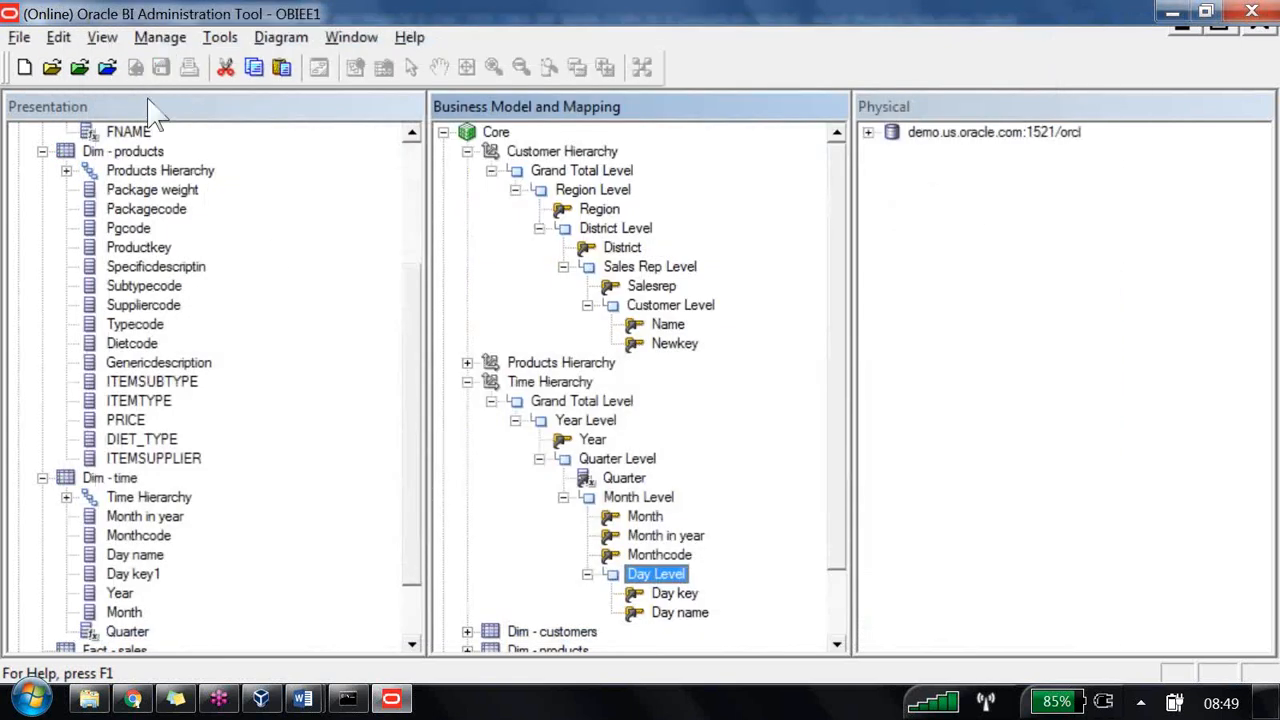
- Switch to Oracle BI Answers in Chrome, reload the server metadata and refresh the analysis results
key(alt+Tab)
key(alt+Tab)
key(alt+Tab)
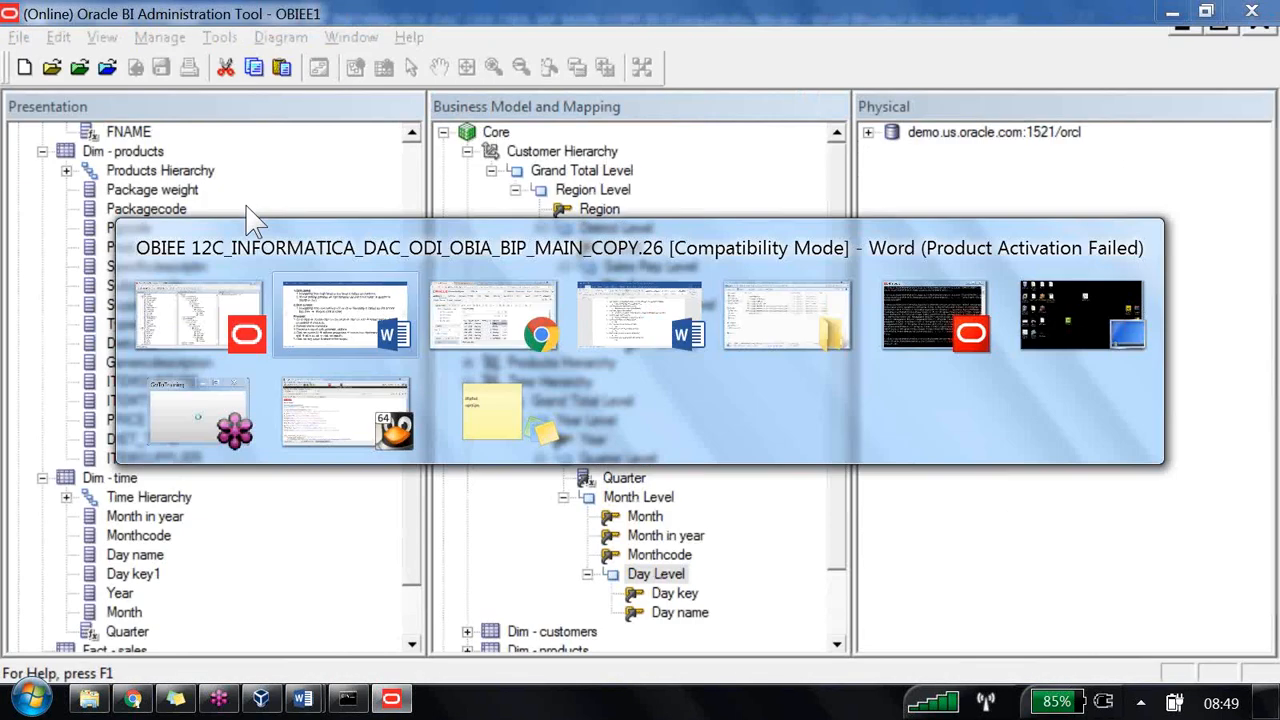
click(287, 245)
mouse_move(371, 309)
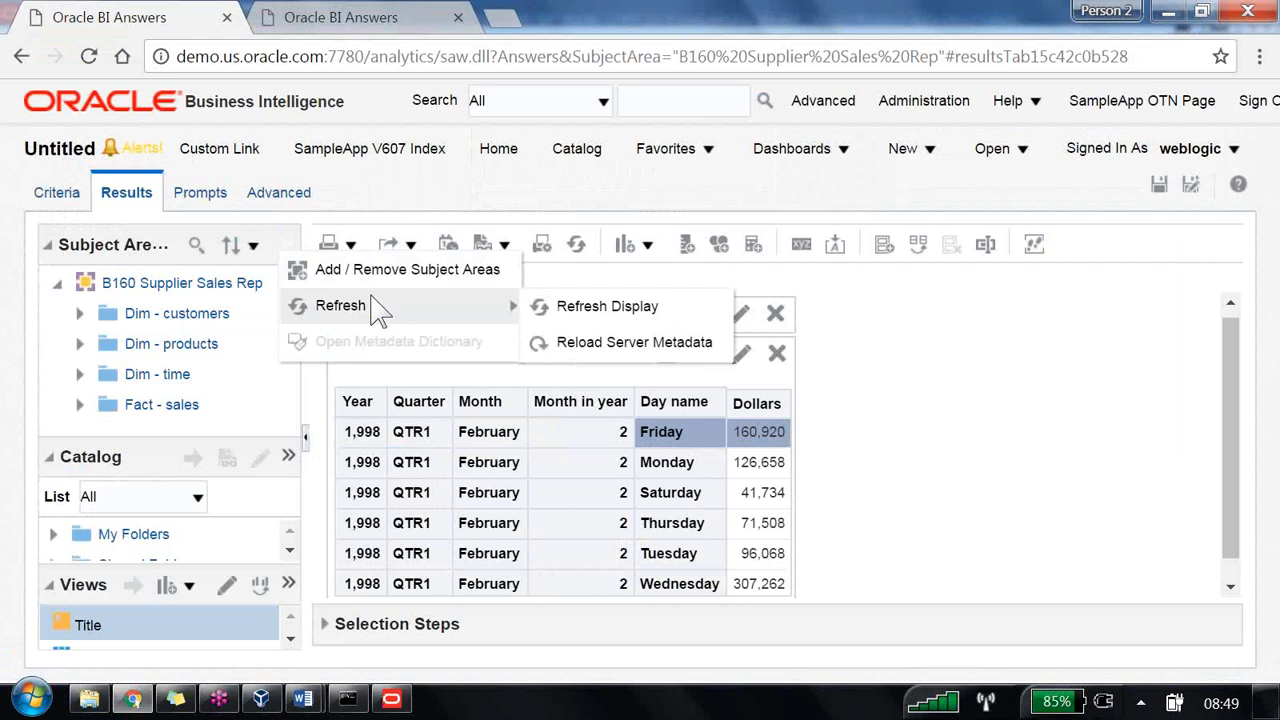
click(585, 339)
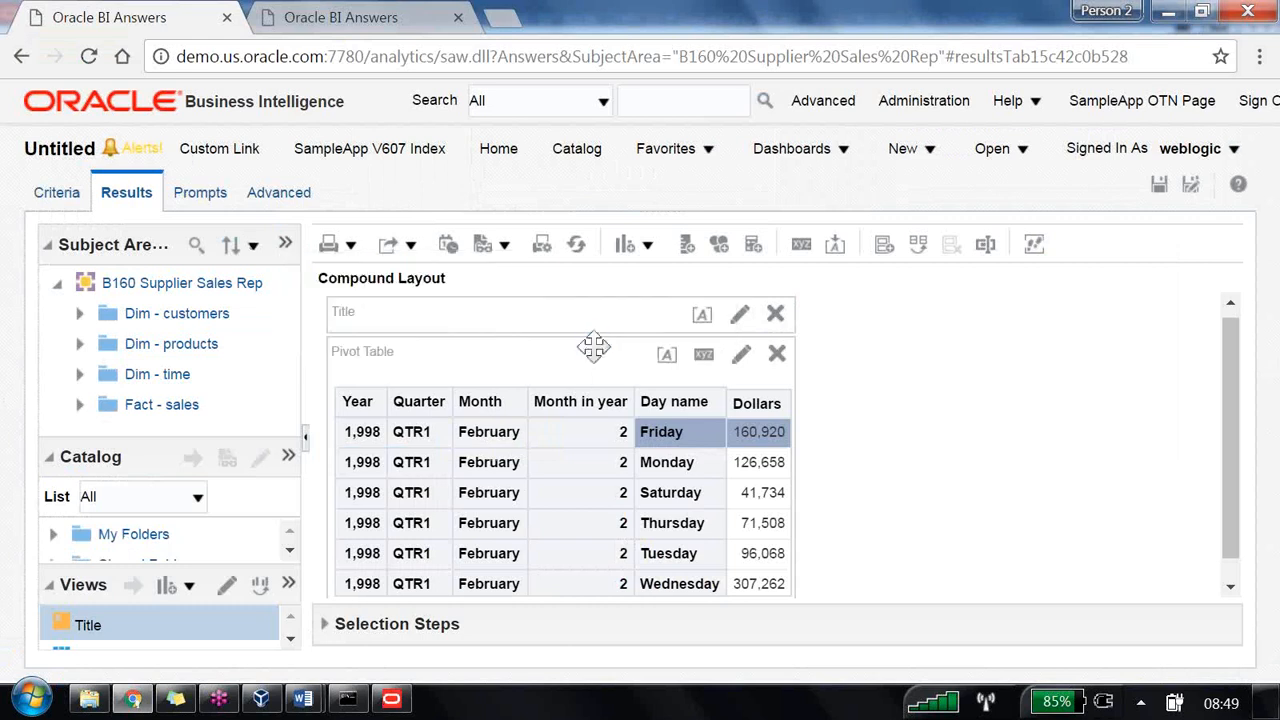
click(576, 246)
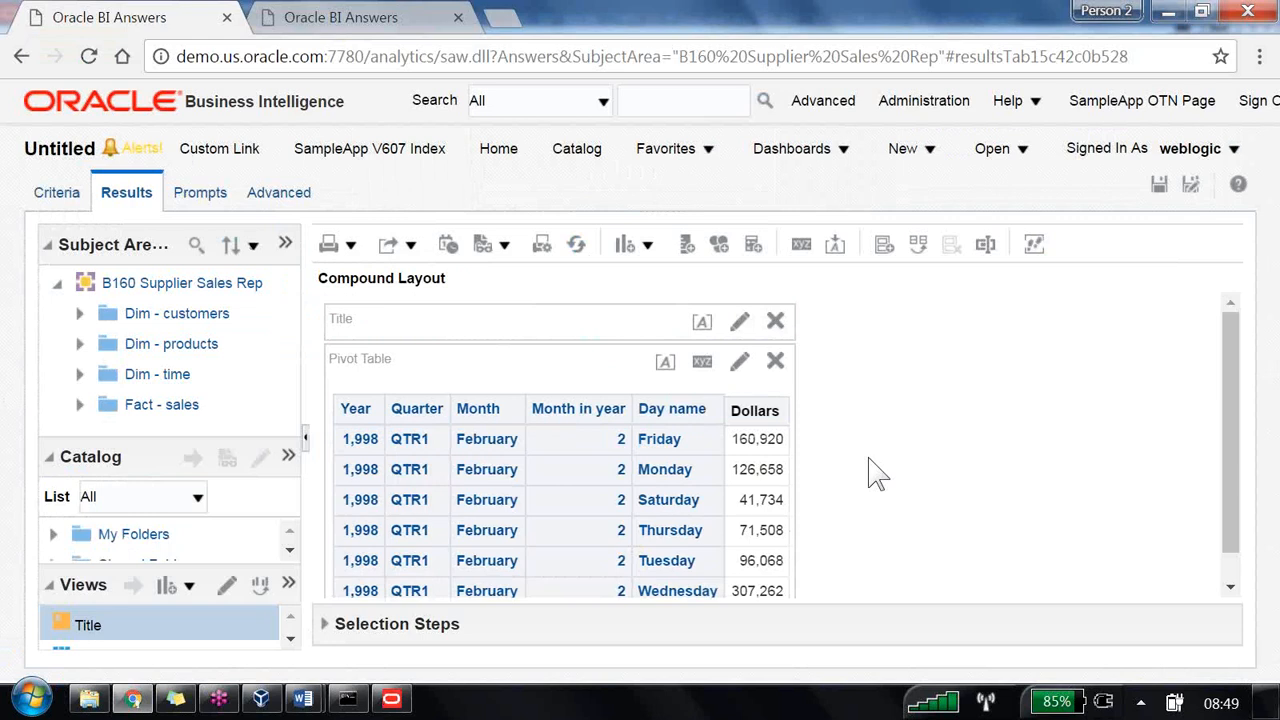
- Drill across from Monday to Region, and down through Central, LowerMidWest and the second listed sales rep to the customer names
click(687, 482)
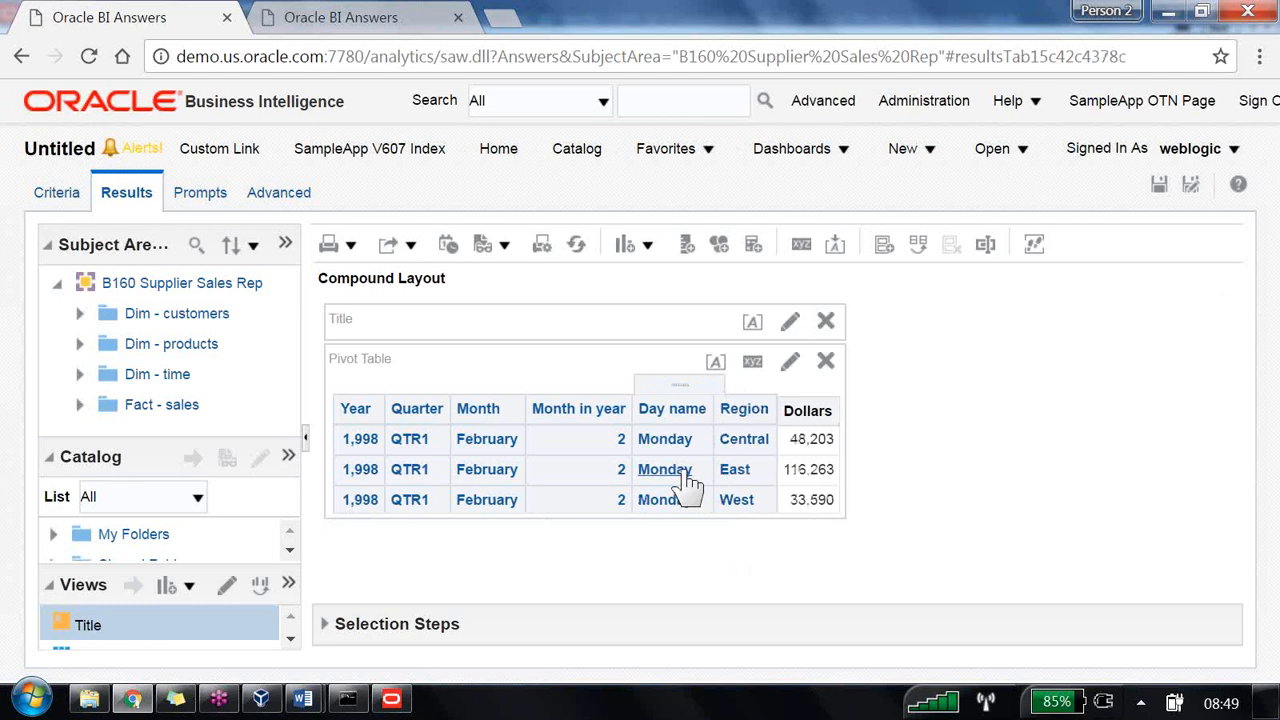
click(752, 450)
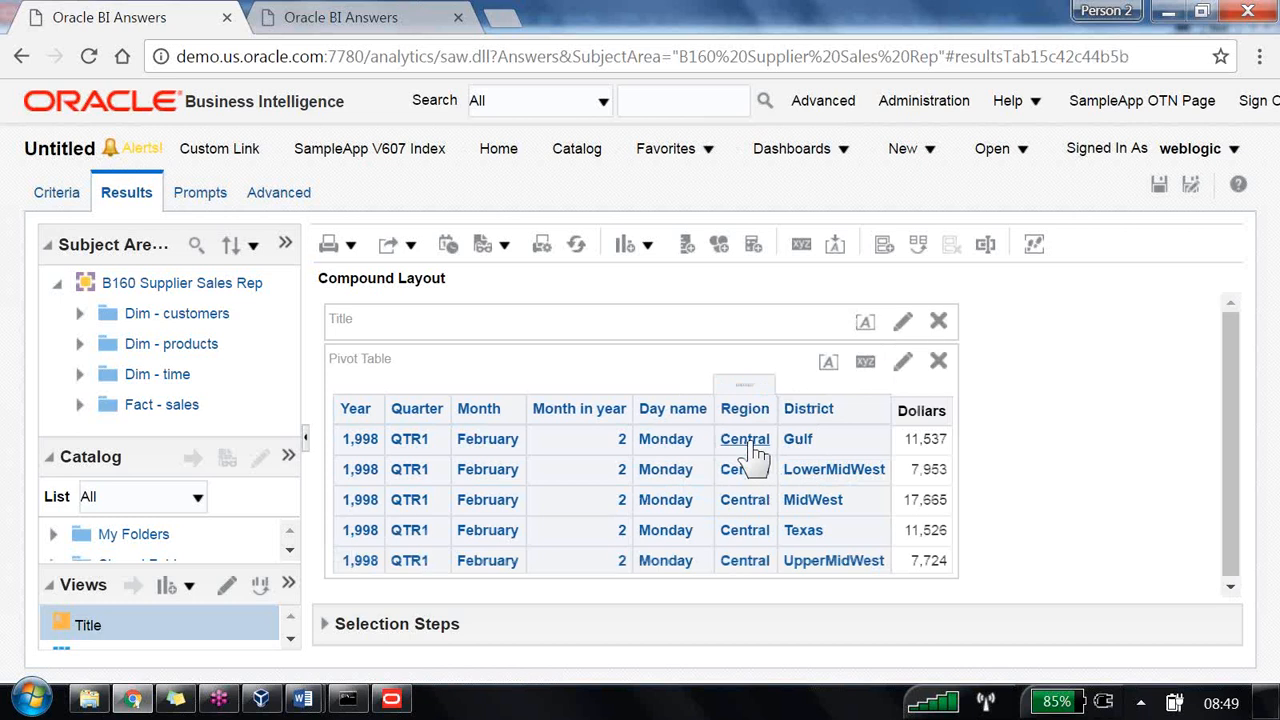
click(816, 478)
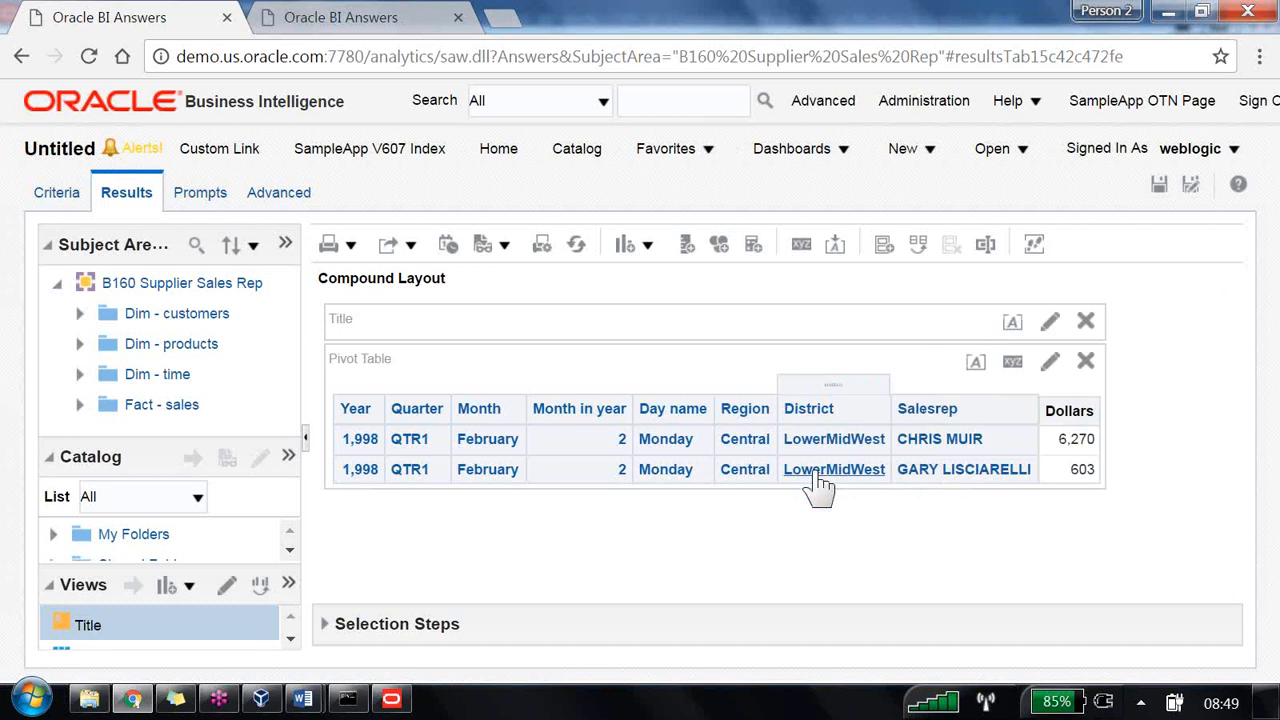
click(970, 476)
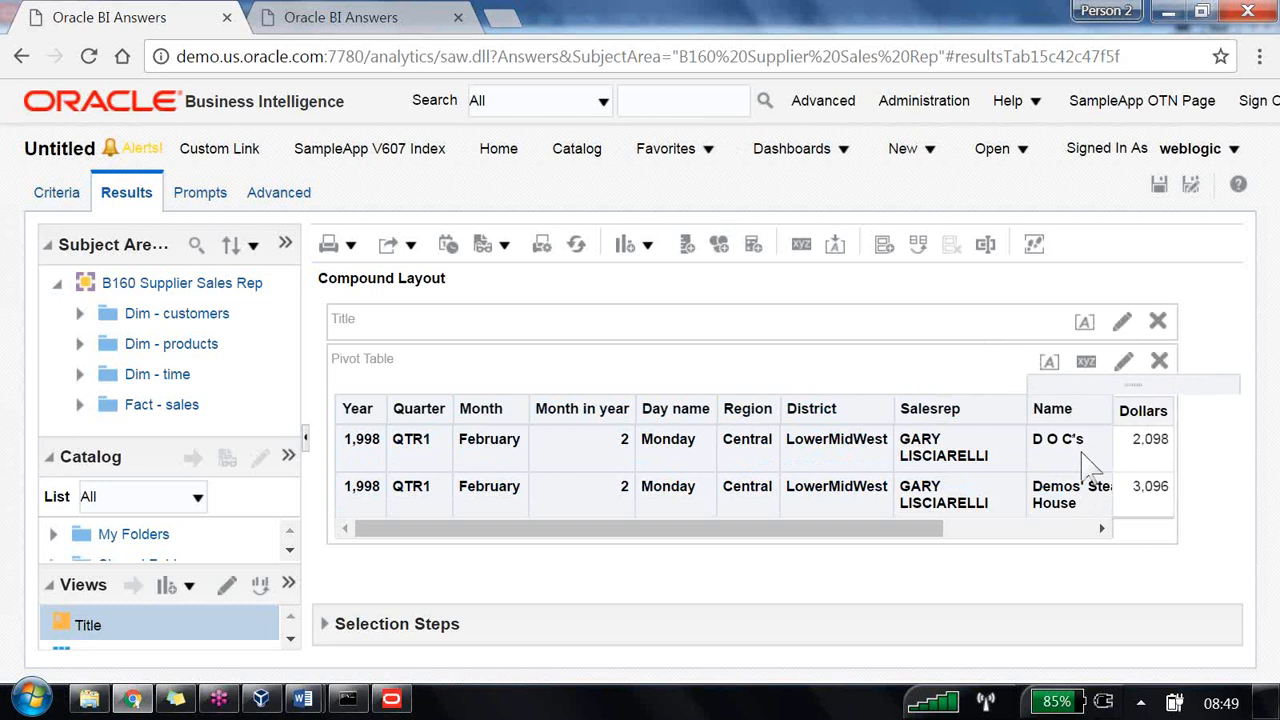
- Draw yellow arcs linking the Day name column to Region and the Year column to Quarter
mouse_move(838, 536)
mouse_down()
mouse_move(997, 540)
mouse_move(836, 532)
mouse_up()
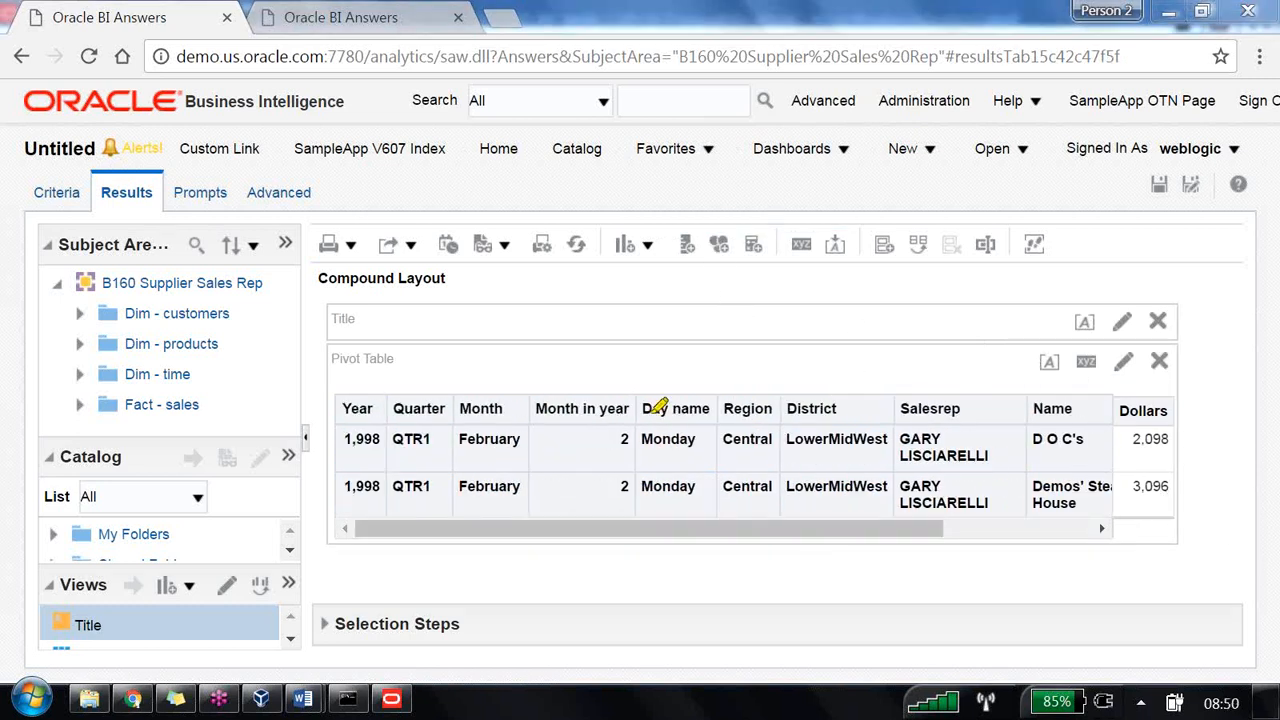
mouse_move(645, 410)
mouse_down()
mouse_move(772, 413)
mouse_move(677, 340)
mouse_move(740, 344)
mouse_move(738, 402)
mouse_up()
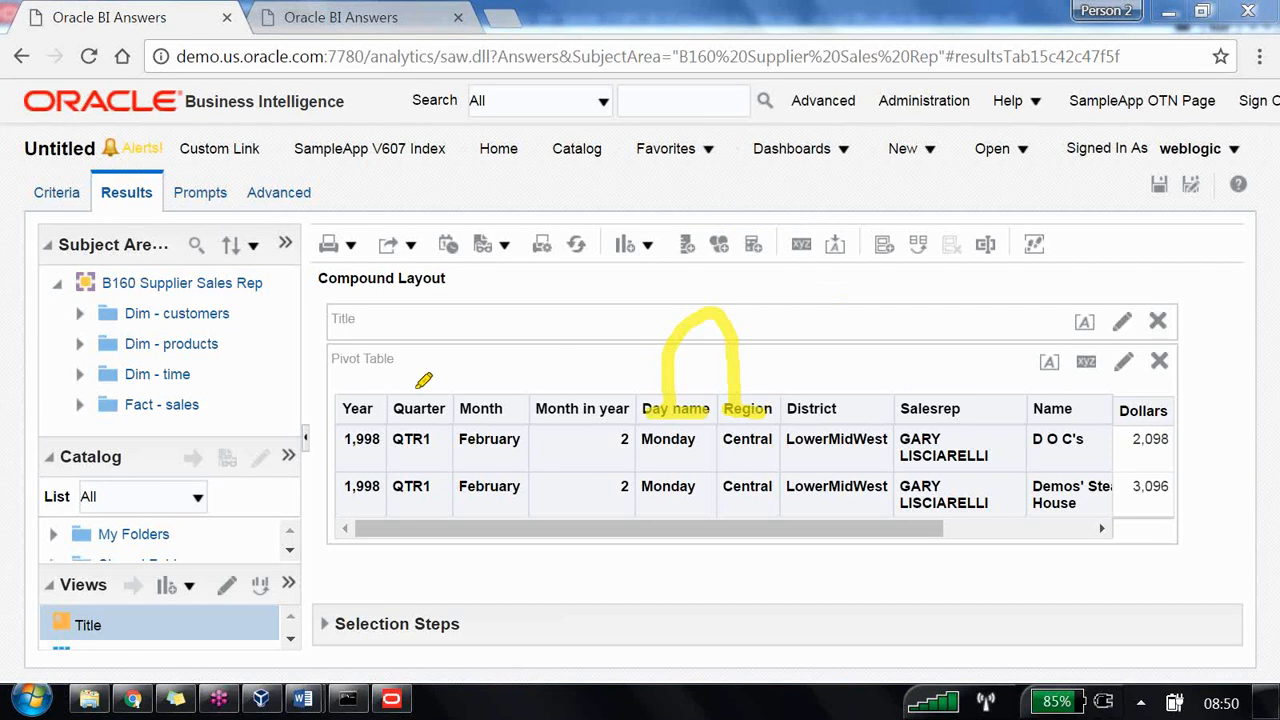
mouse_move(370, 406)
mouse_down()
mouse_move(424, 366)
mouse_move(418, 420)
mouse_up()
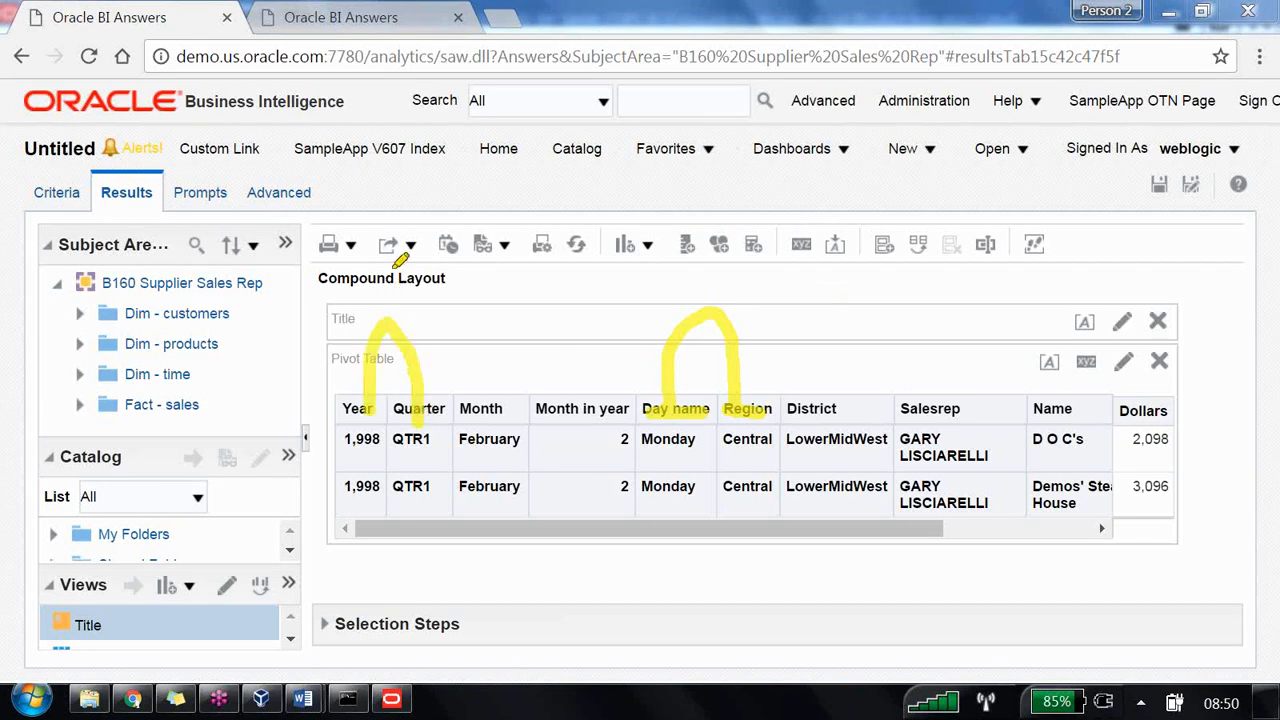
- Write yellow "DD" above the Year–Quarter arc and "DA" above the Day name–Region arc
mouse_move(394, 267)
mouse_down()
mouse_move(428, 321)
mouse_move(451, 309)
mouse_move(430, 320)
mouse_up()
drag(475, 212, 511, 276)
mouse_move(471, 206)
mouse_down()
mouse_move(471, 189)
mouse_move(507, 274)
mouse_up()
drag(704, 197, 731, 284)
mouse_move(703, 202)
mouse_down()
mouse_move(721, 185)
mouse_move(733, 283)
mouse_up()
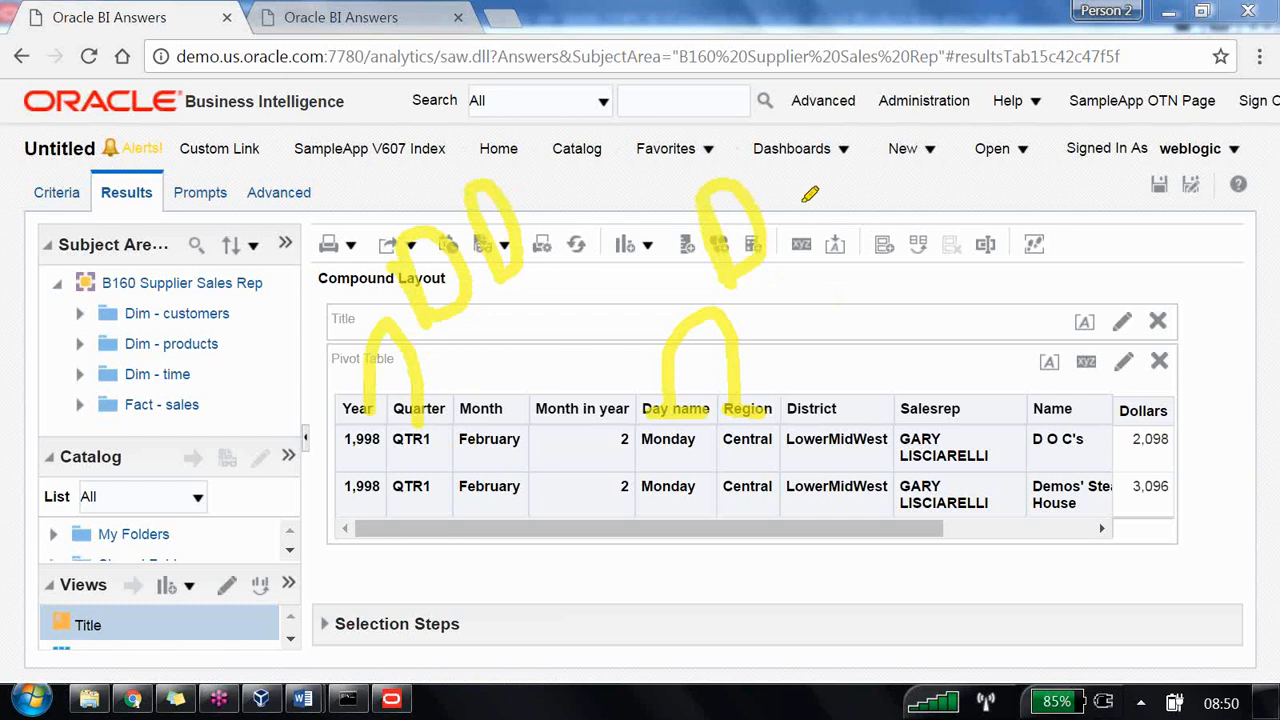
drag(790, 184, 805, 258)
mouse_move(787, 172)
mouse_down()
mouse_move(850, 245)
mouse_move(843, 191)
mouse_up()
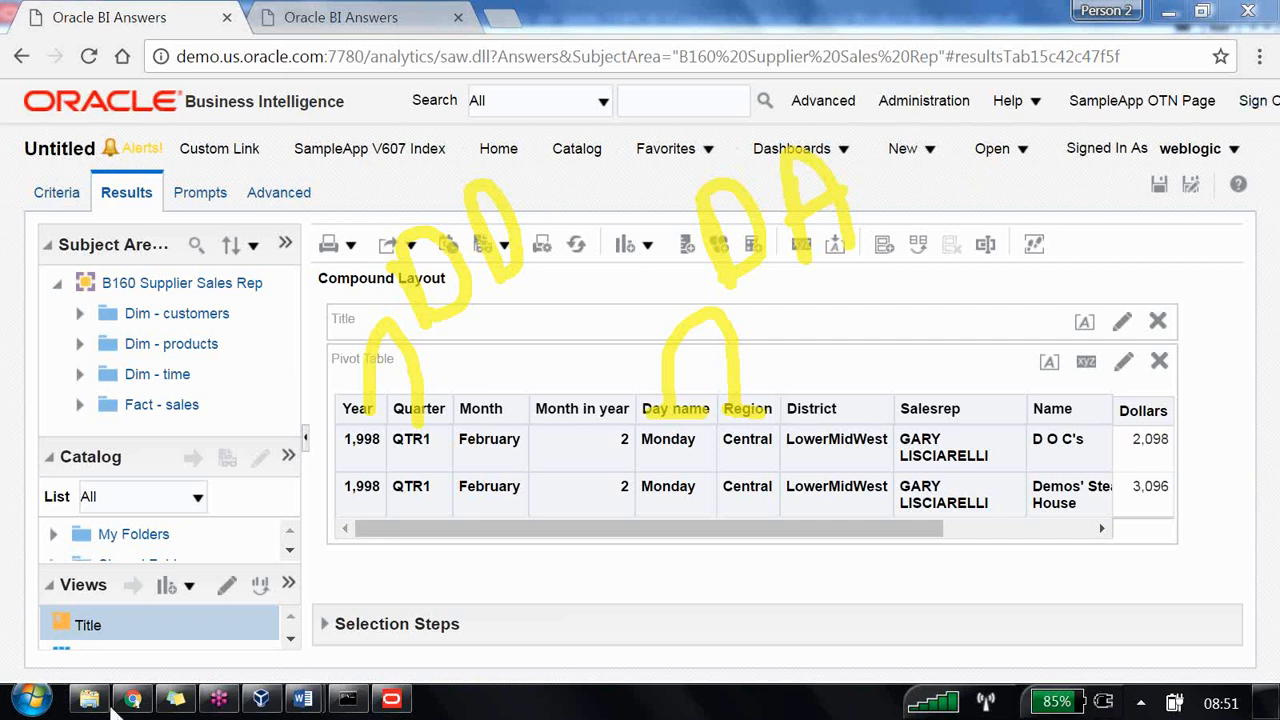
- Switch to the OBIEE notes document in Word and clear the yellow annotations from the screen
mouse_move(303, 698)
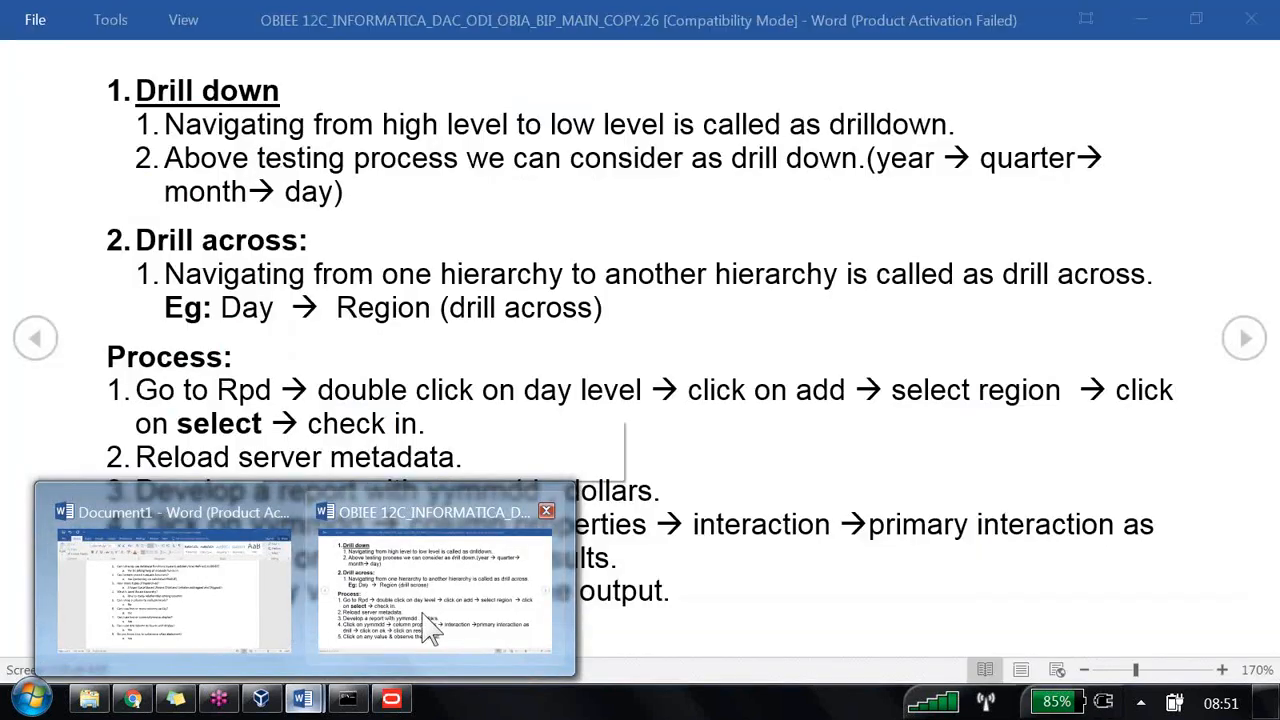
click(424, 614)
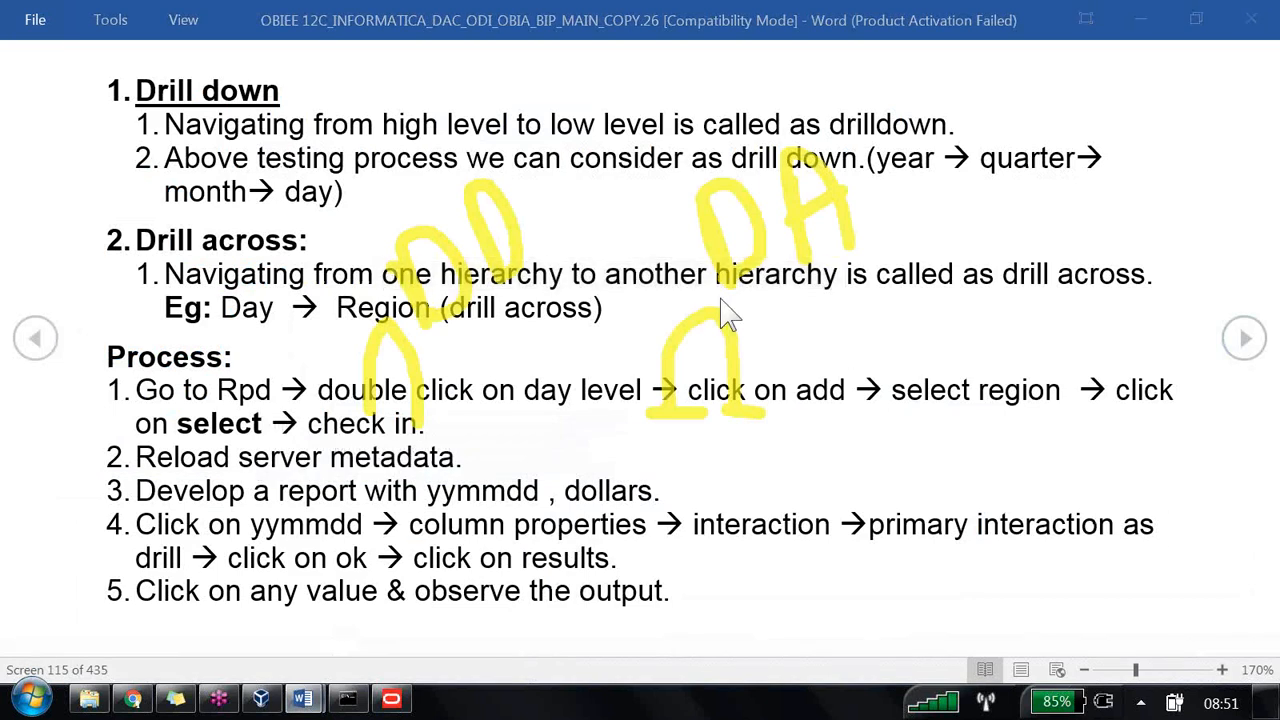
key(Escape)
click(672, 479)
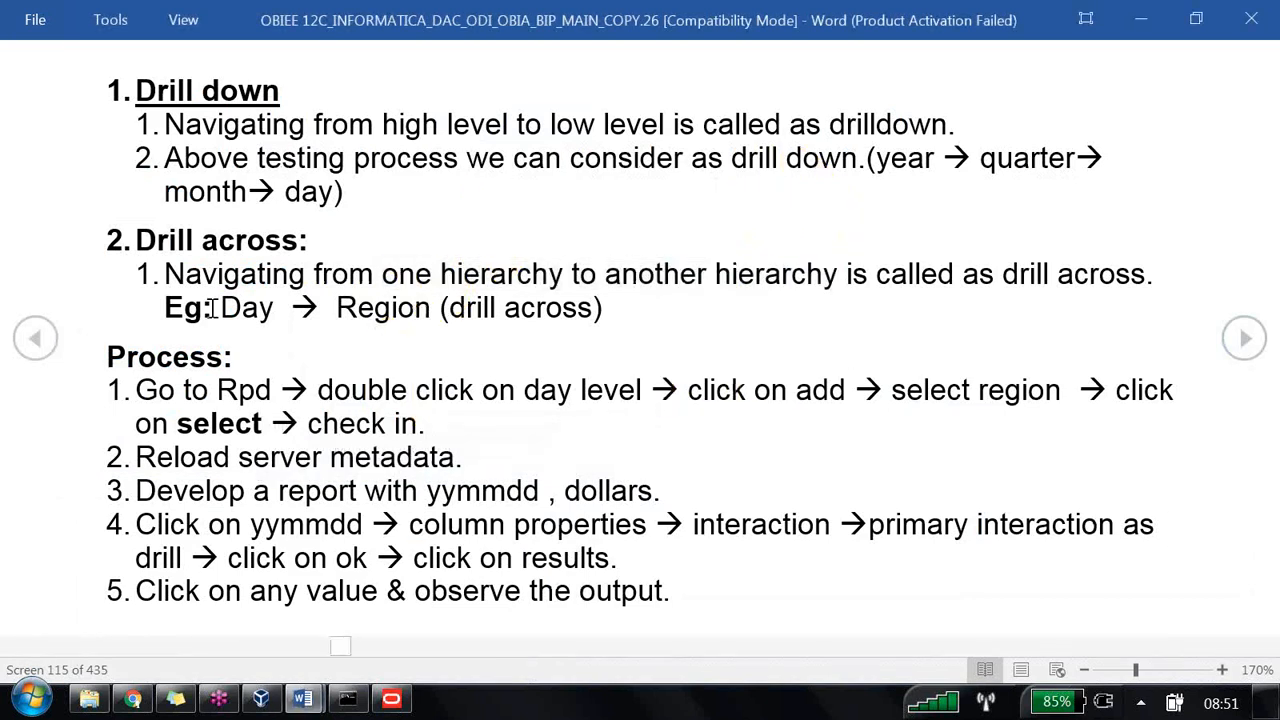
- Review the notes on drill across, making two or more columns as target, and Number of Elements at this Level, highlighting the headings
drag(137, 245, 293, 258)
scroll(320, 285, down, 1)
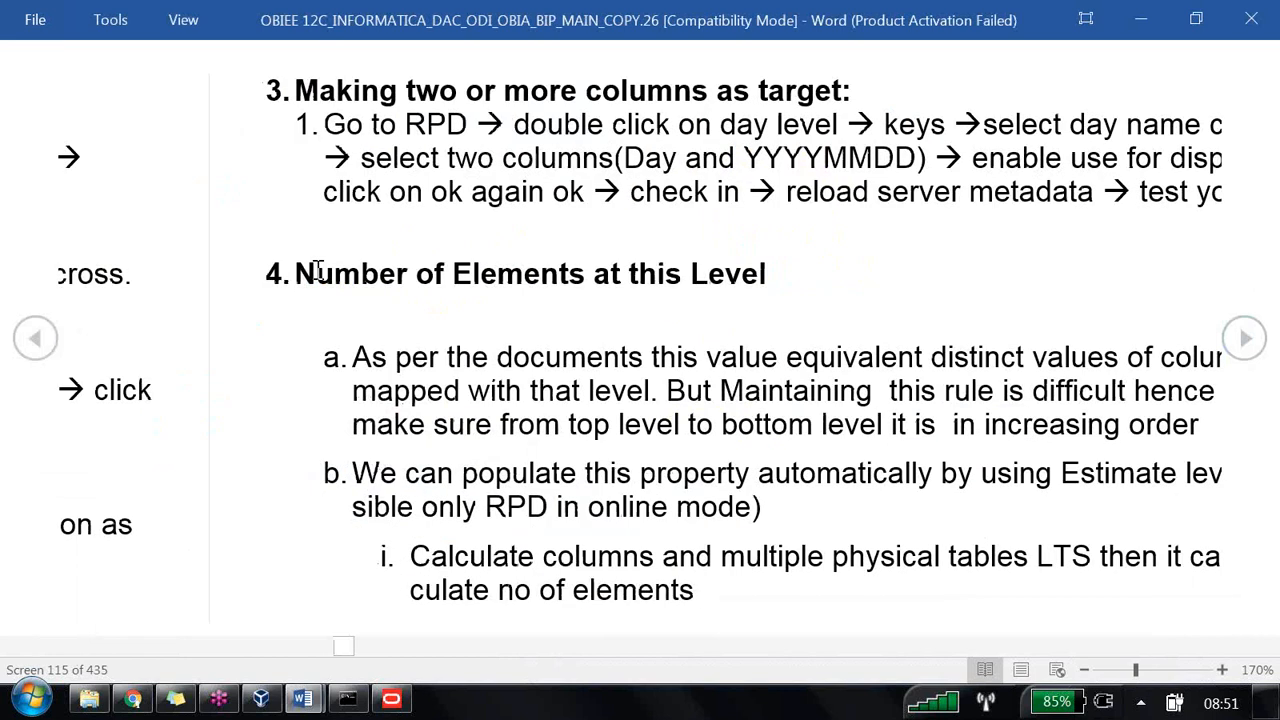
drag(155, 92, 686, 124)
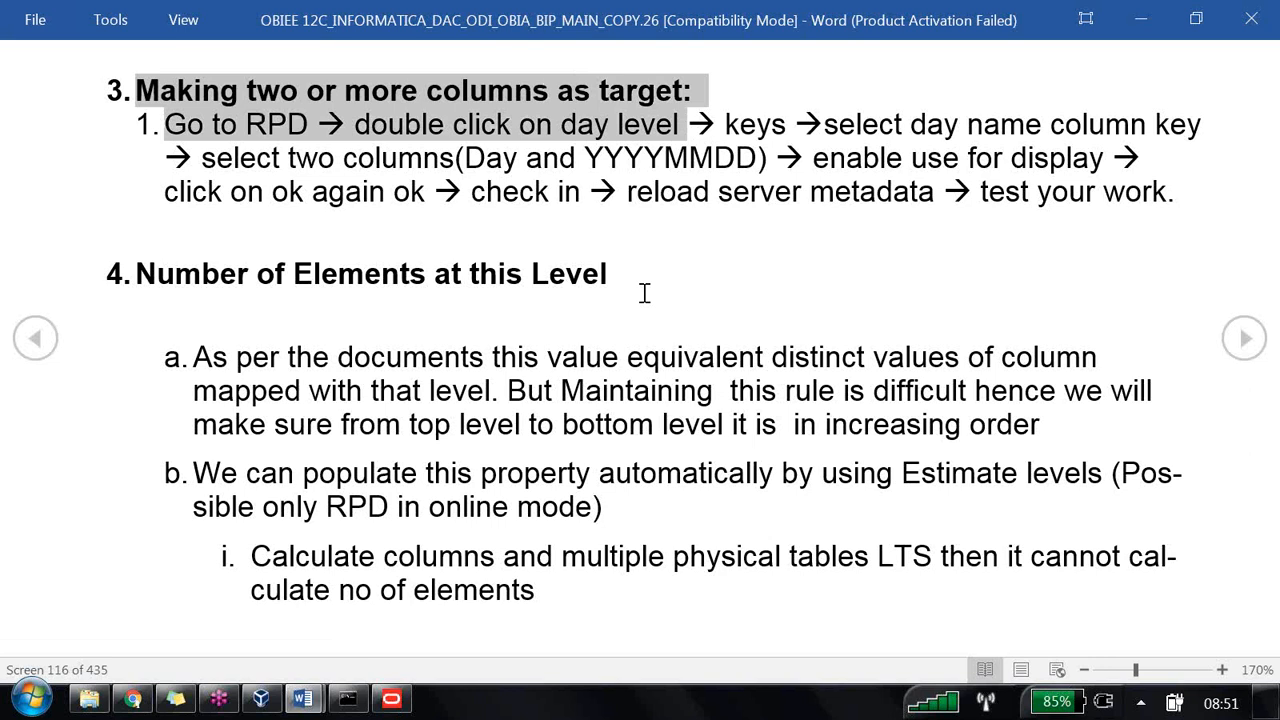
drag(178, 286, 620, 287)
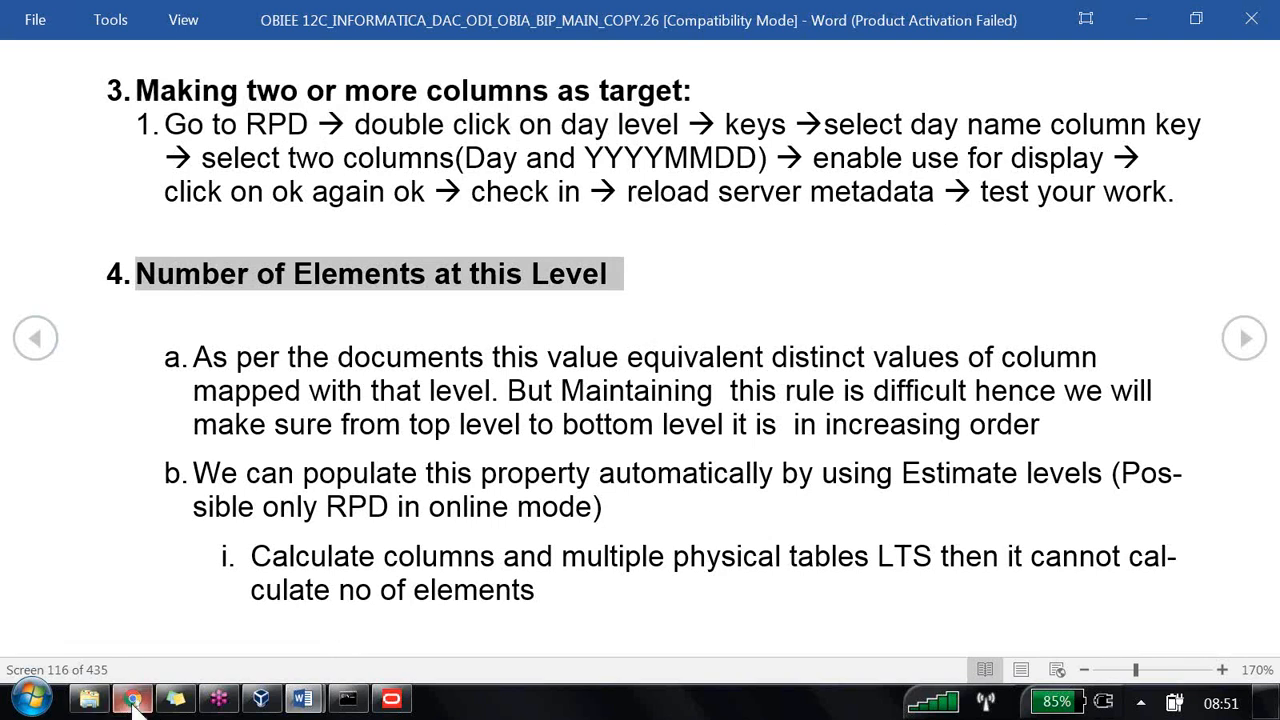
- Switch to the Oracle BI Administration Tool and inspect the number of elements set for the Customer Hierarchy's Region Level
mouse_move(127, 700)
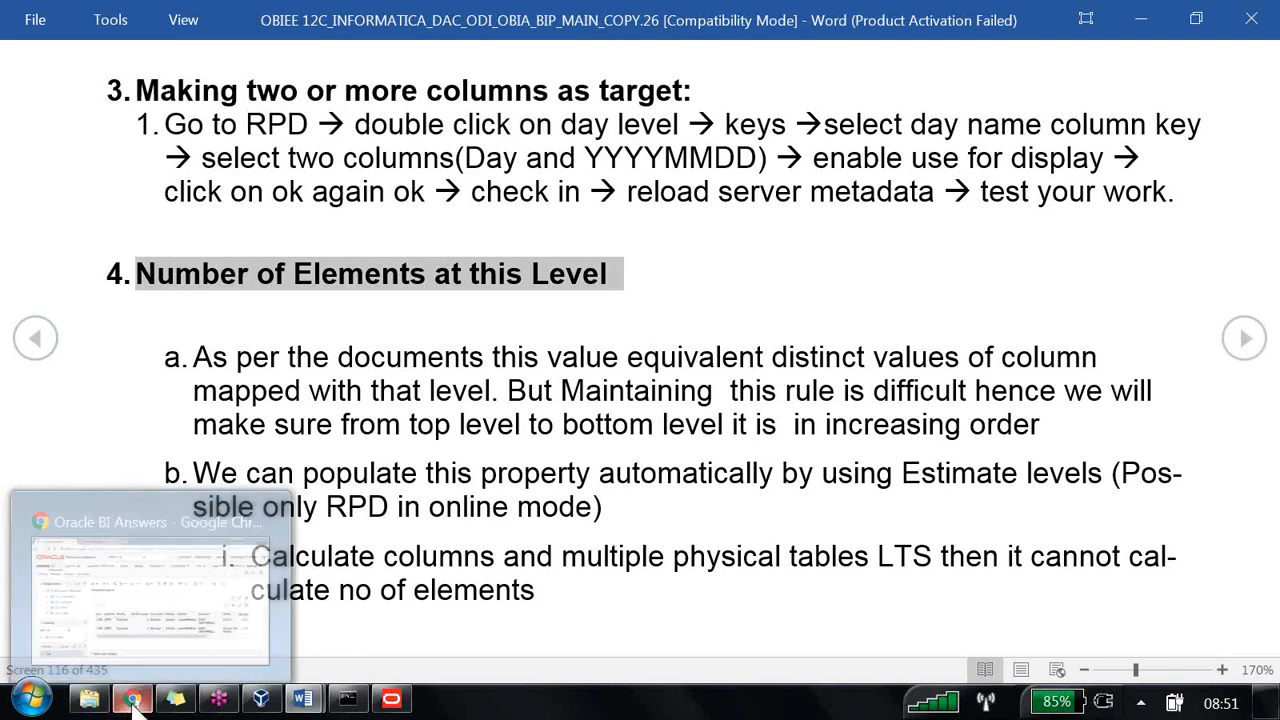
click(391, 700)
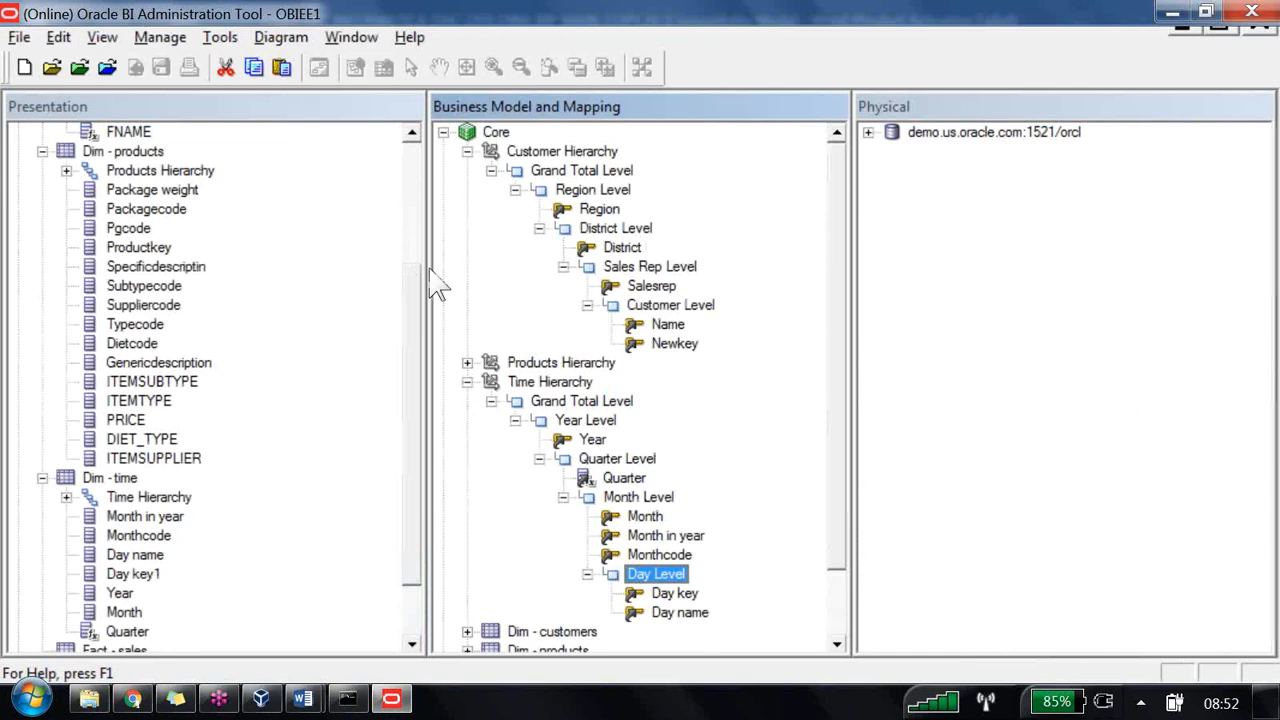
click(484, 152)
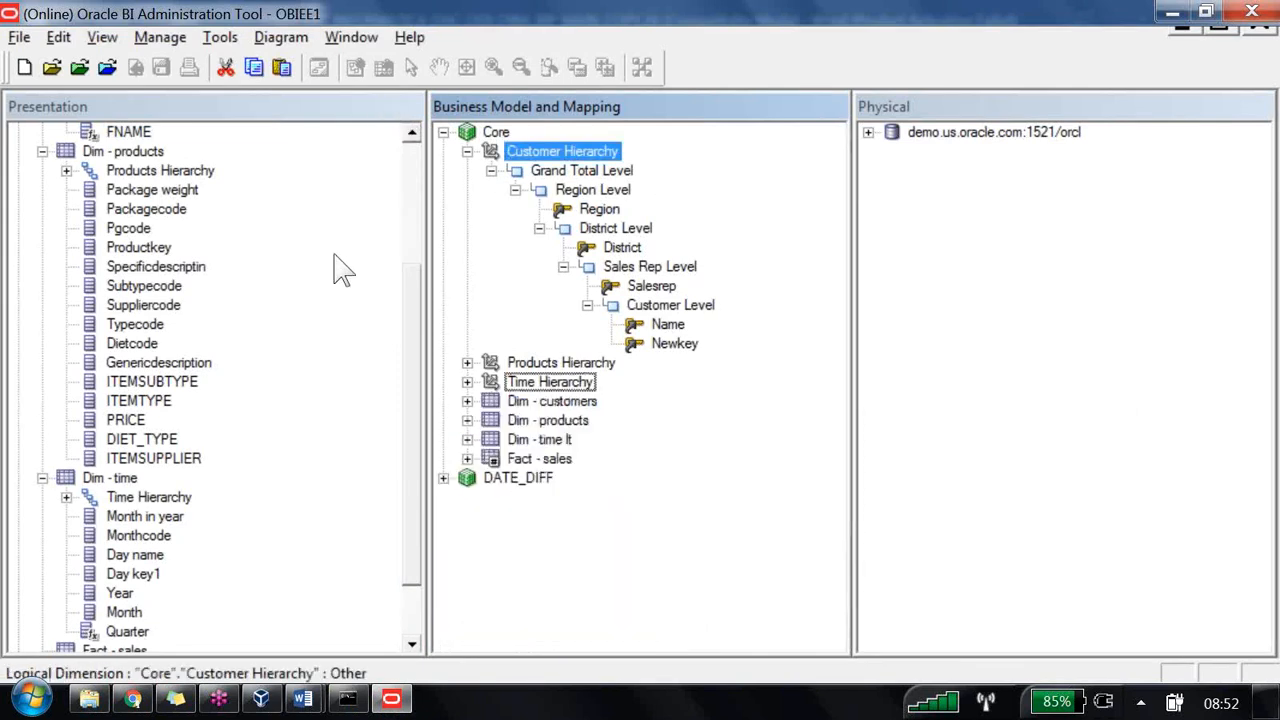
key(Down)
key(Down)
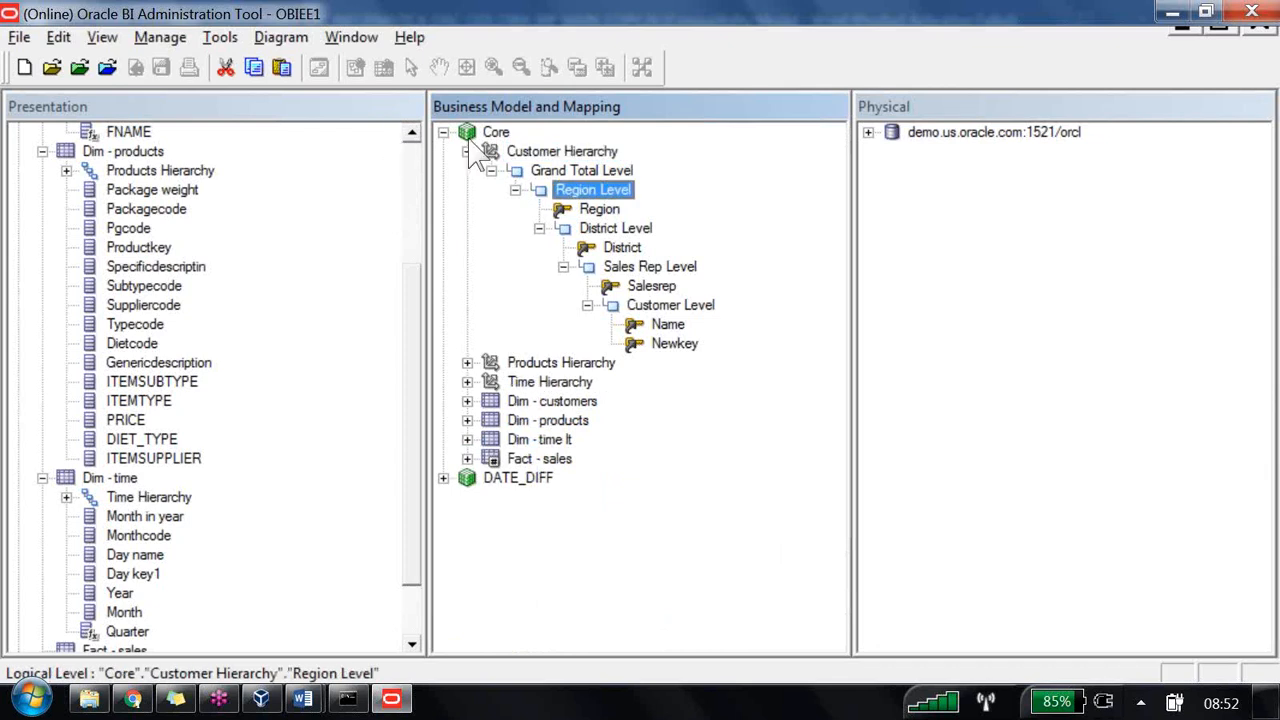
key(Return)
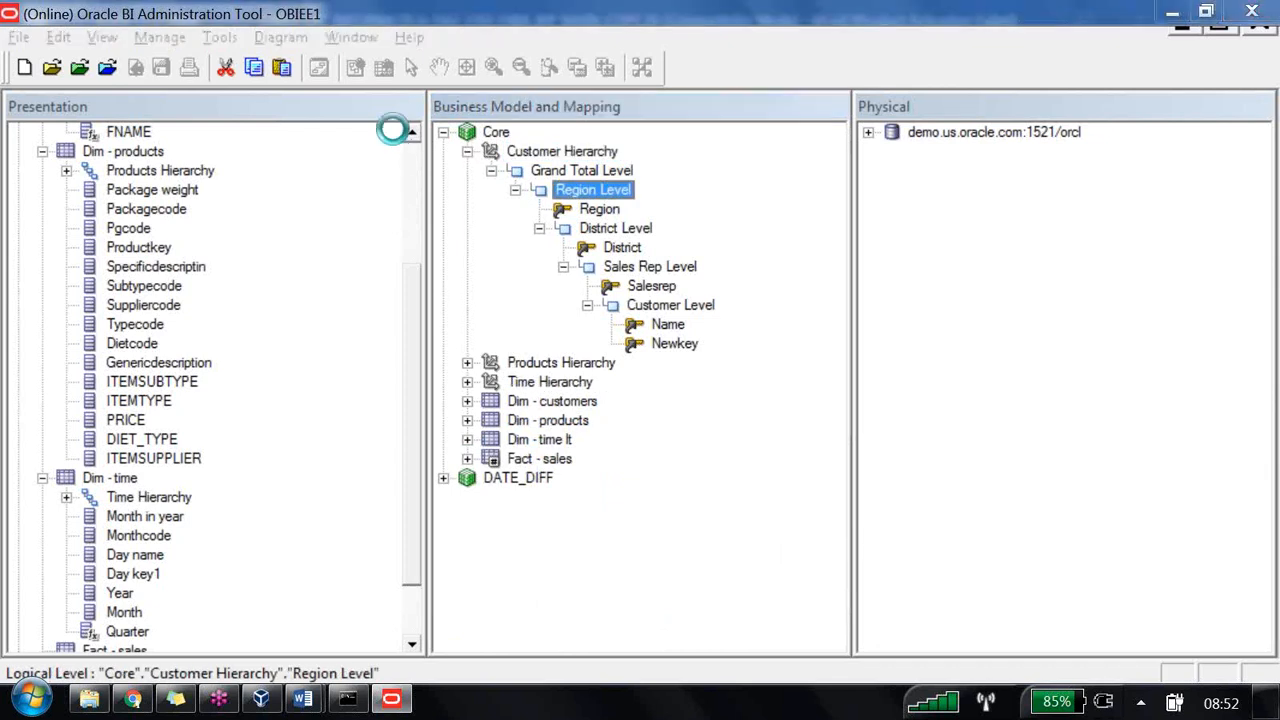
click(26, 48)
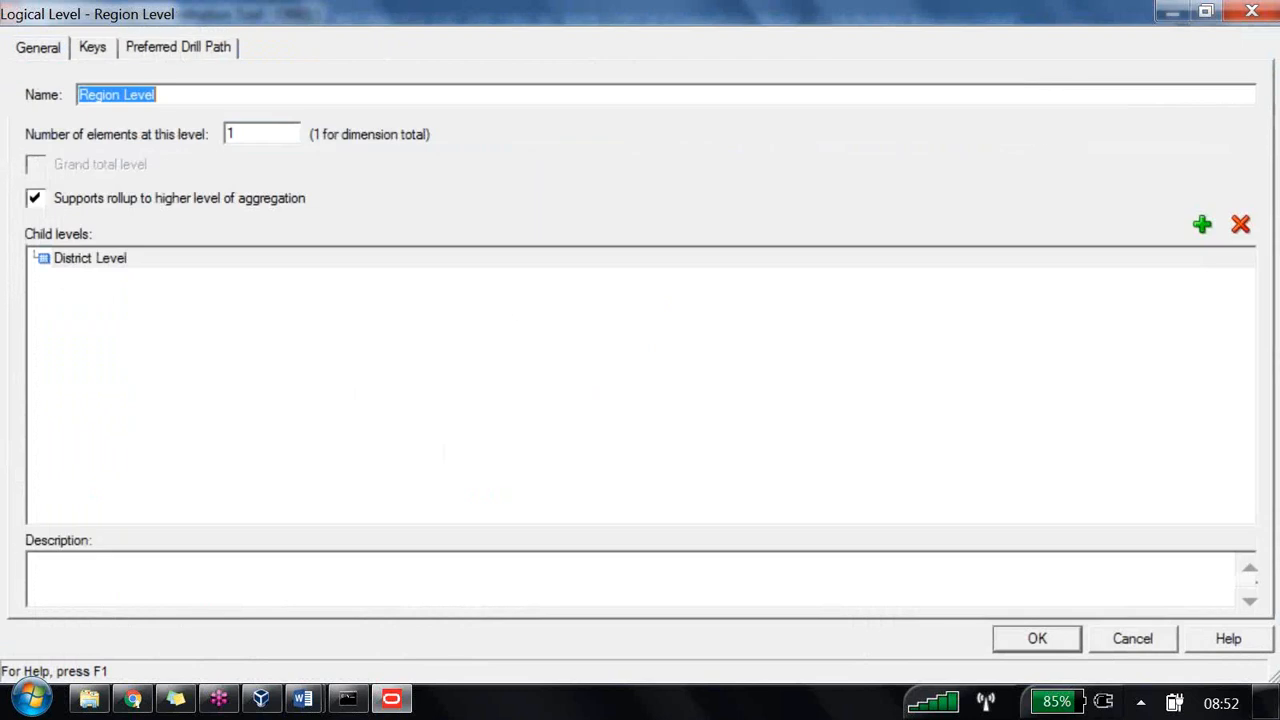
click(168, 94)
key(Tab)
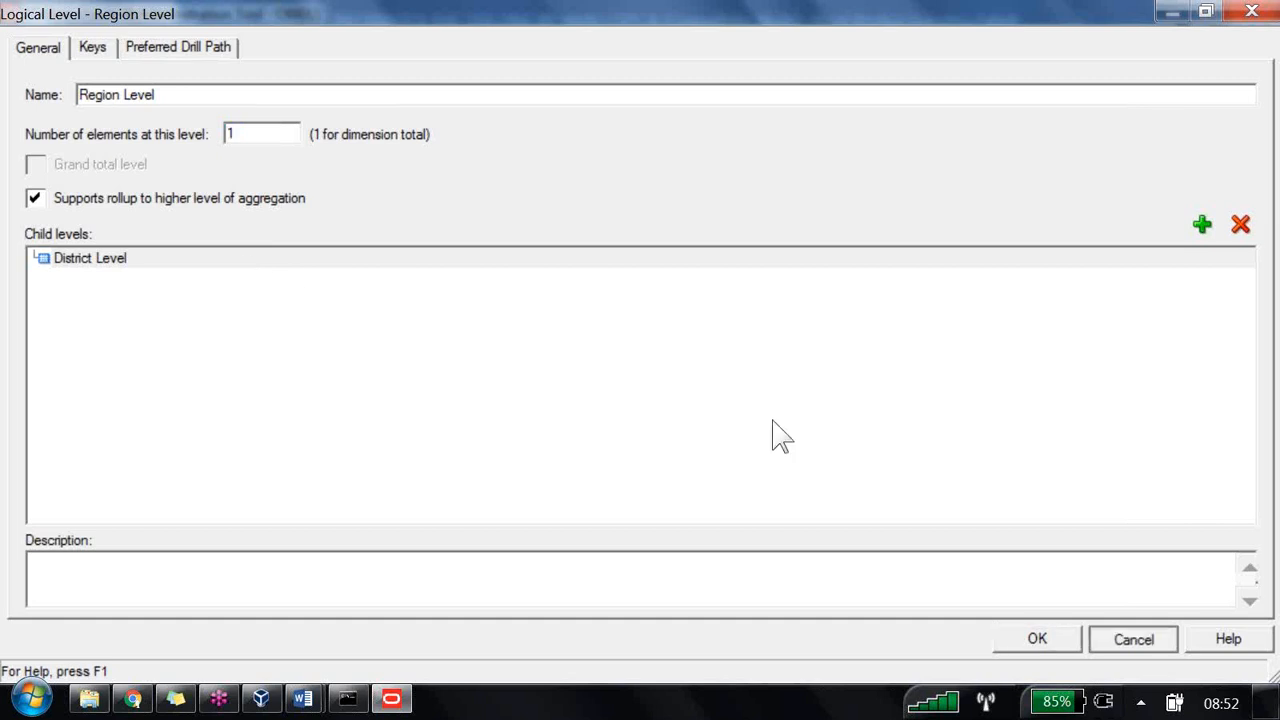
key(Return)
- Inspect the number of elements set for the District Level and the Sales Rep Level of the Customer Hierarchy
key(Down)
key(Return)
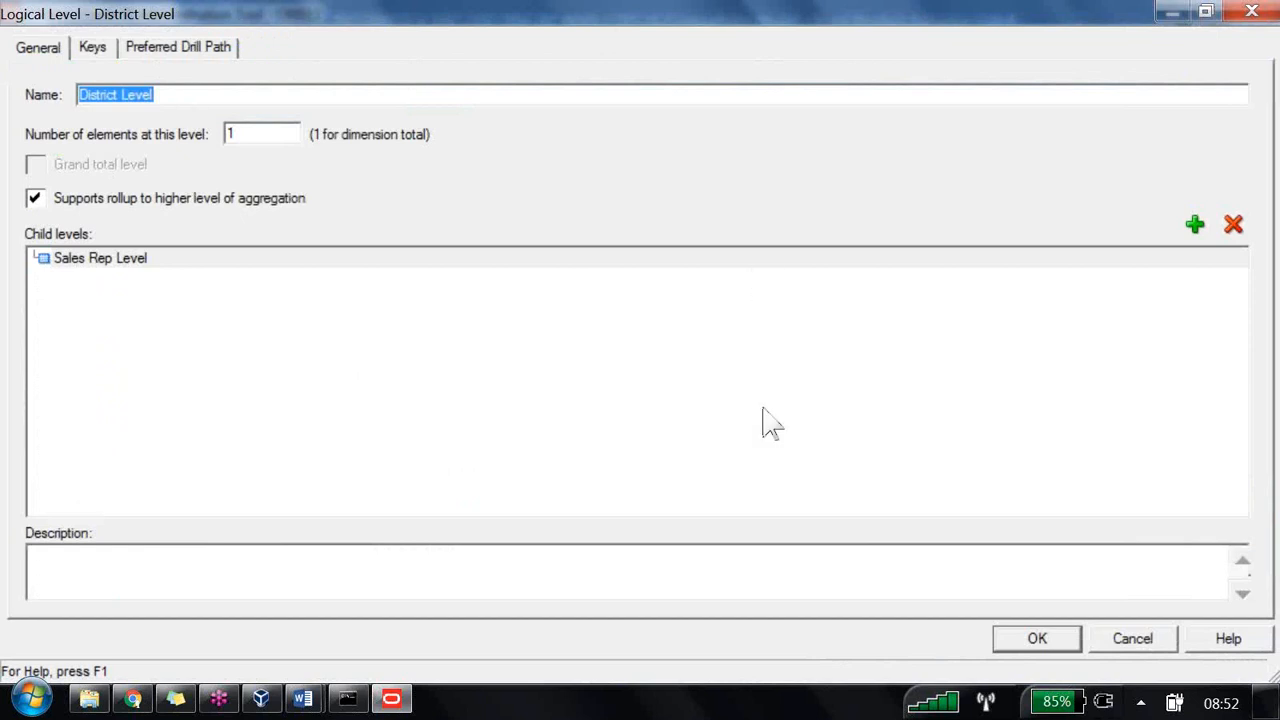
key(Return)
key(Down)
key(Down)
key(Return)
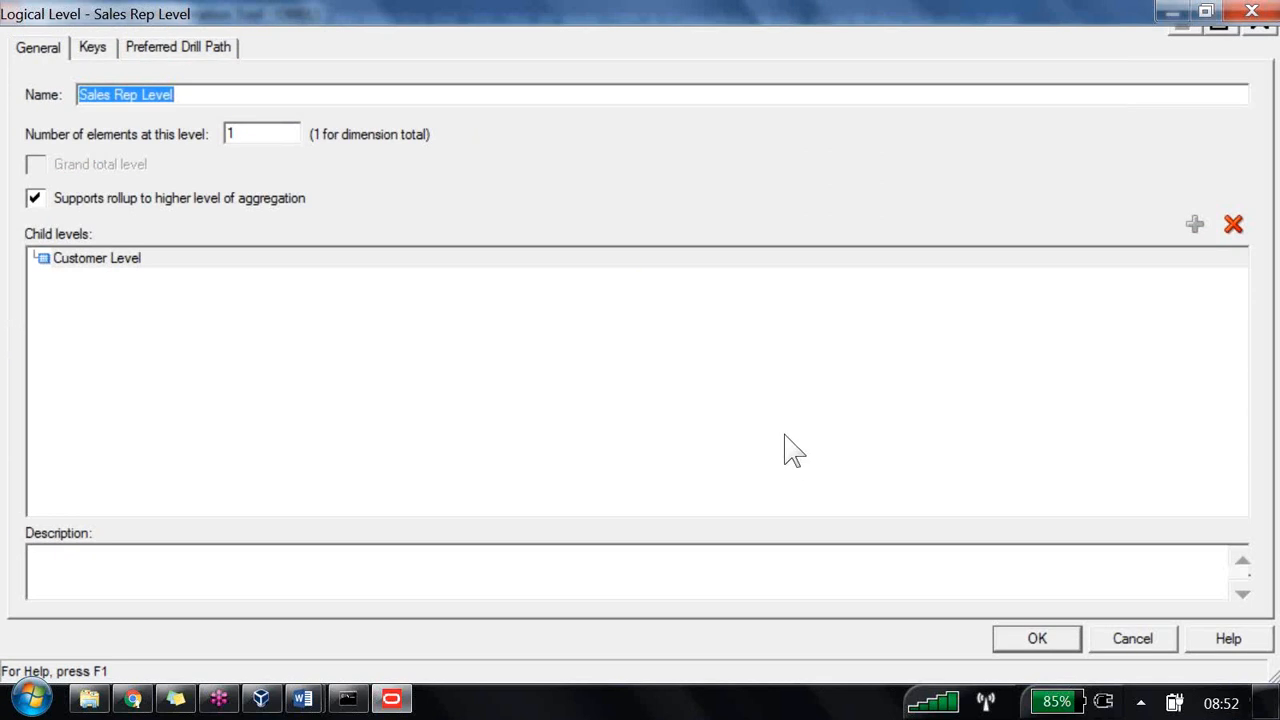
key(Return)
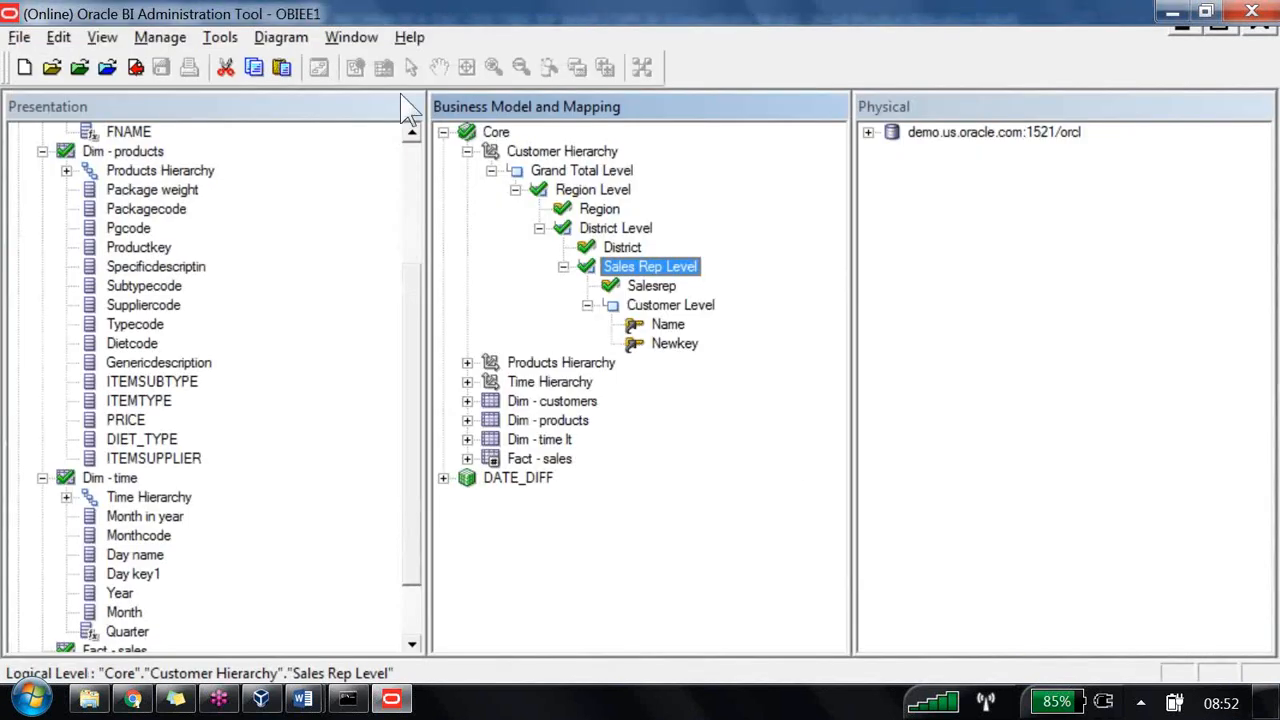
- Reopen the Region Level's general properties for review and close them without making changes
key(Up)
key(Up)
key(Up)
key(Up)
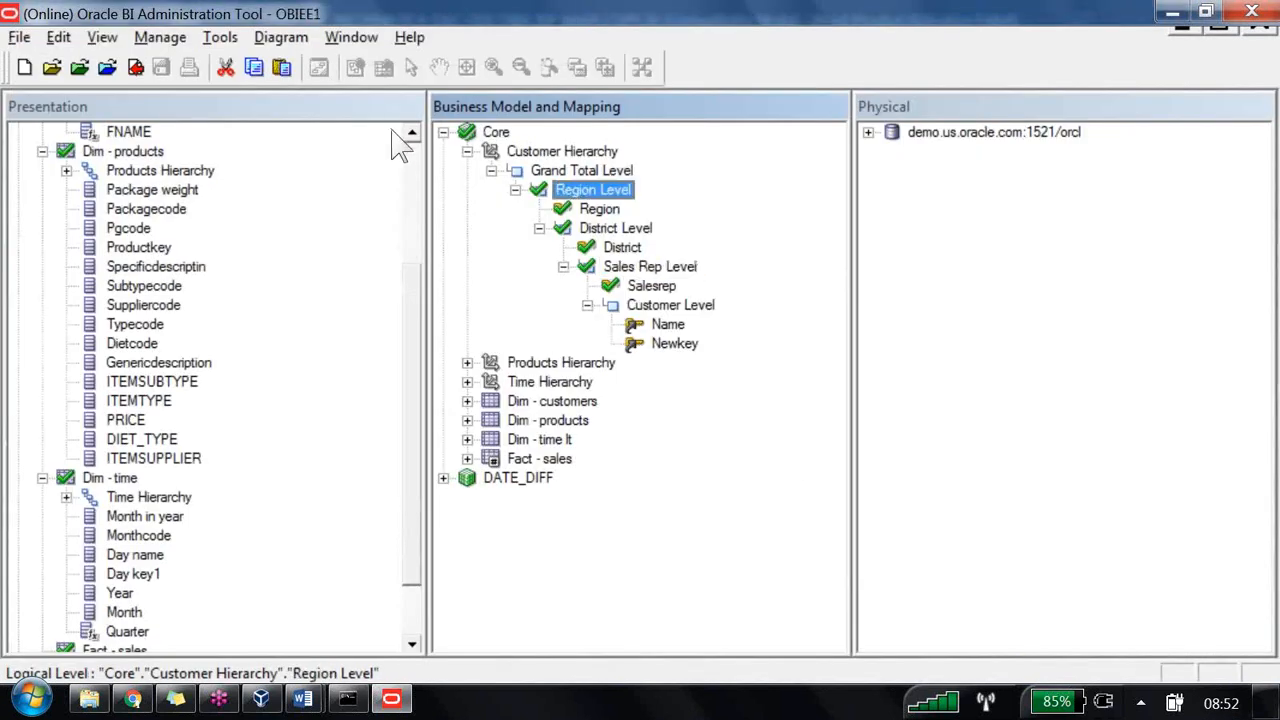
key(Return)
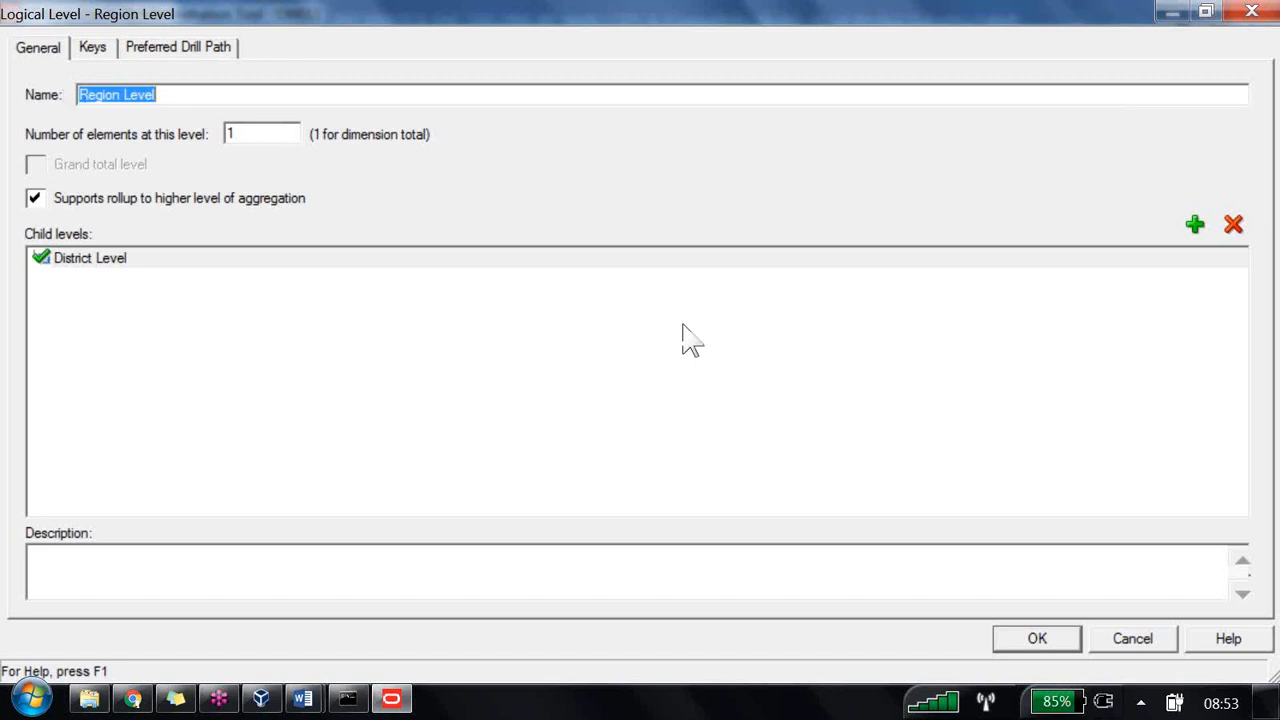
click(1152, 643)
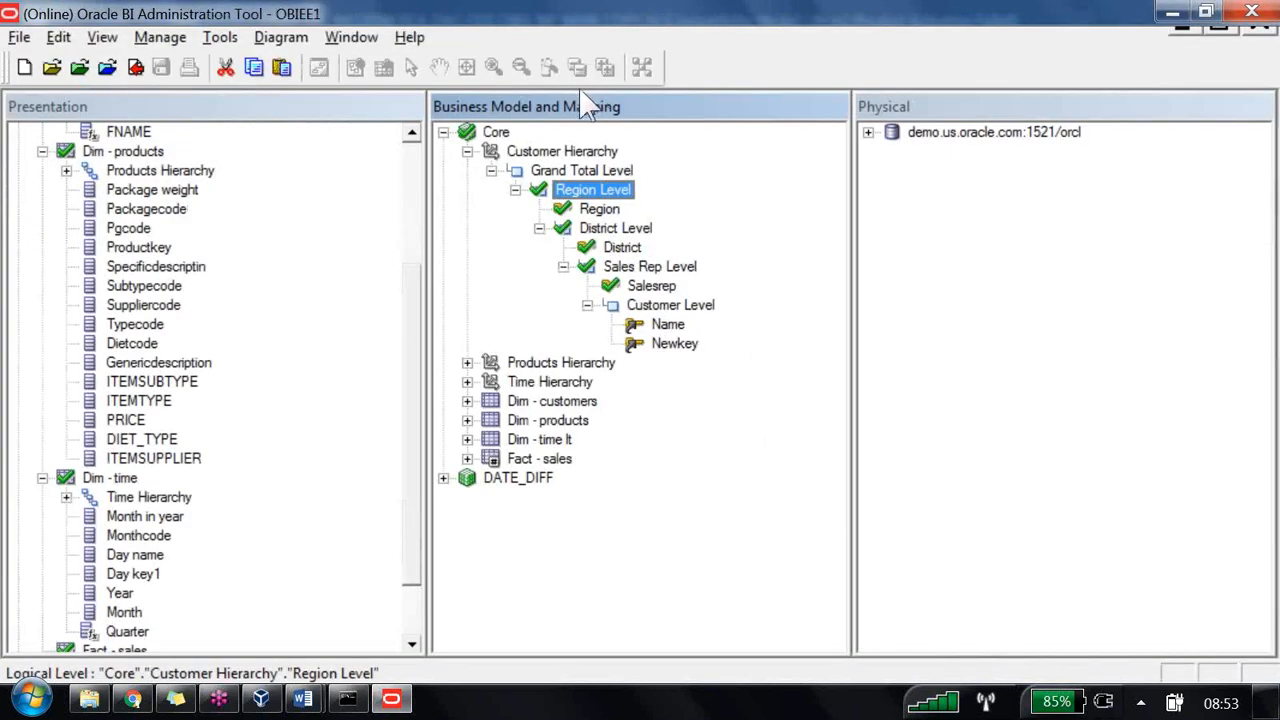
- View the distinct values of the physical REGION column in SUPPLIER2's D1_CUSTOMER2 table
click(868, 132)
click(892, 170)
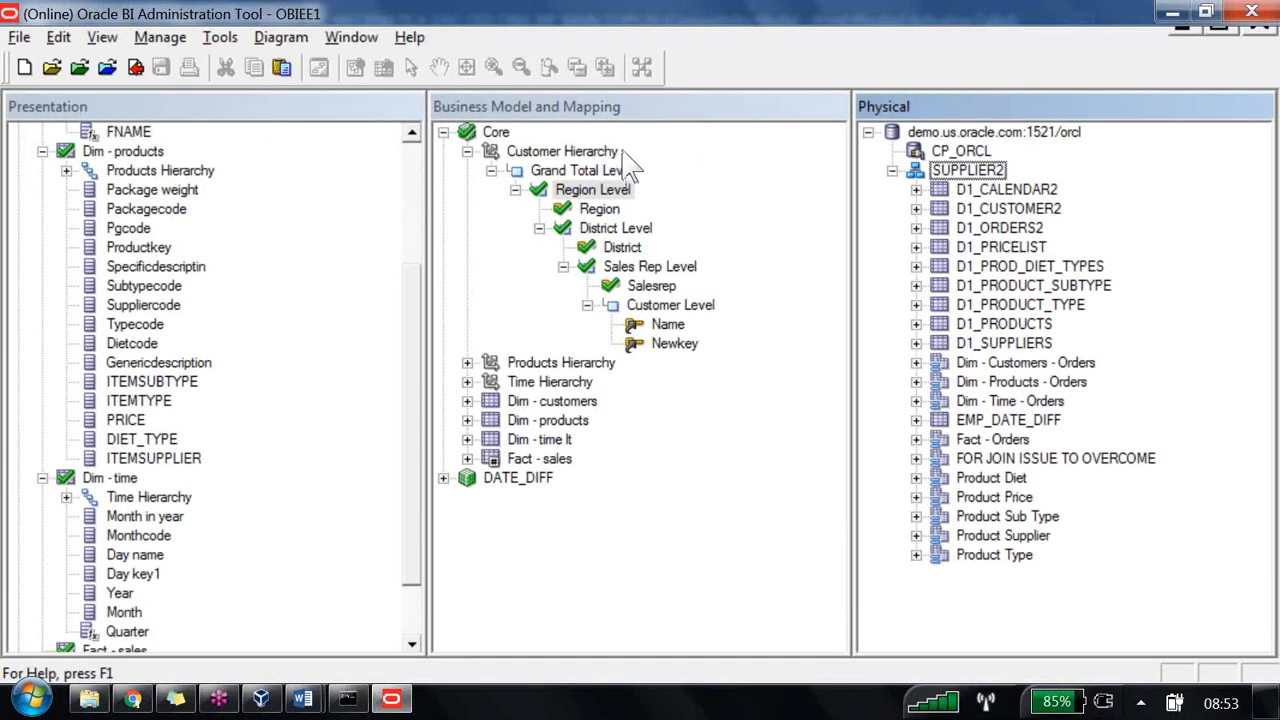
click(916, 208)
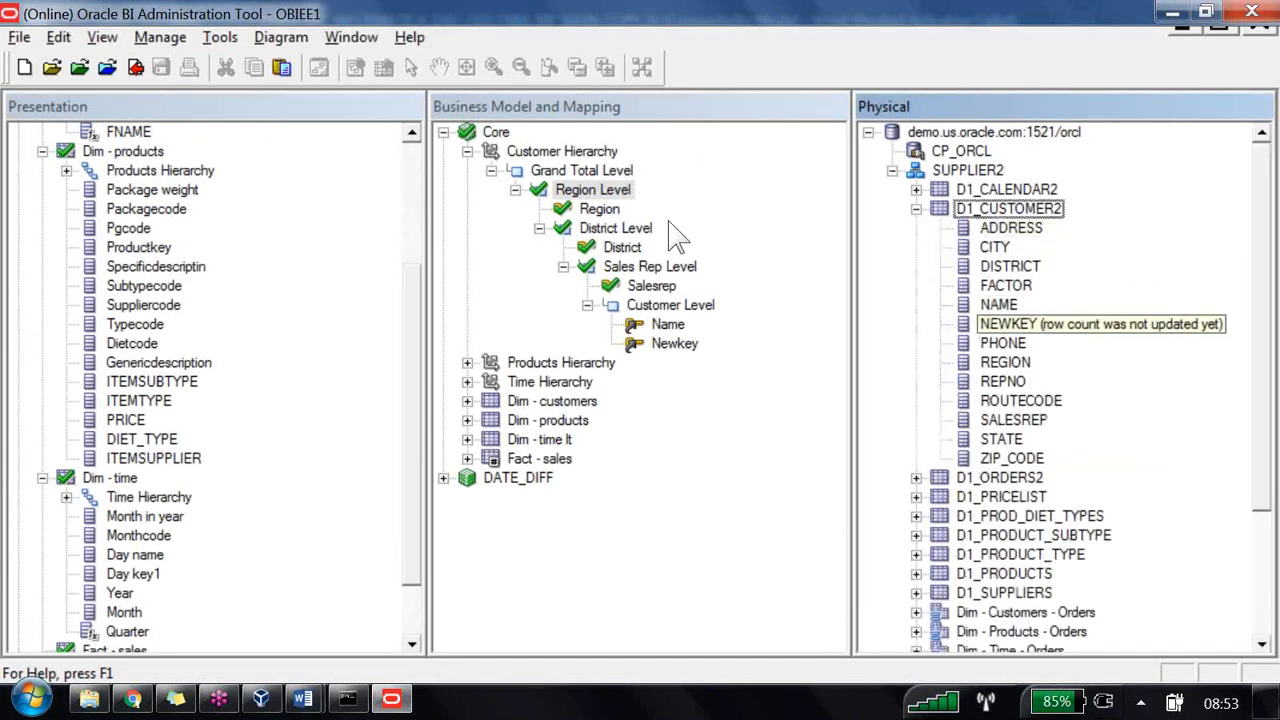
right_click(1005, 362)
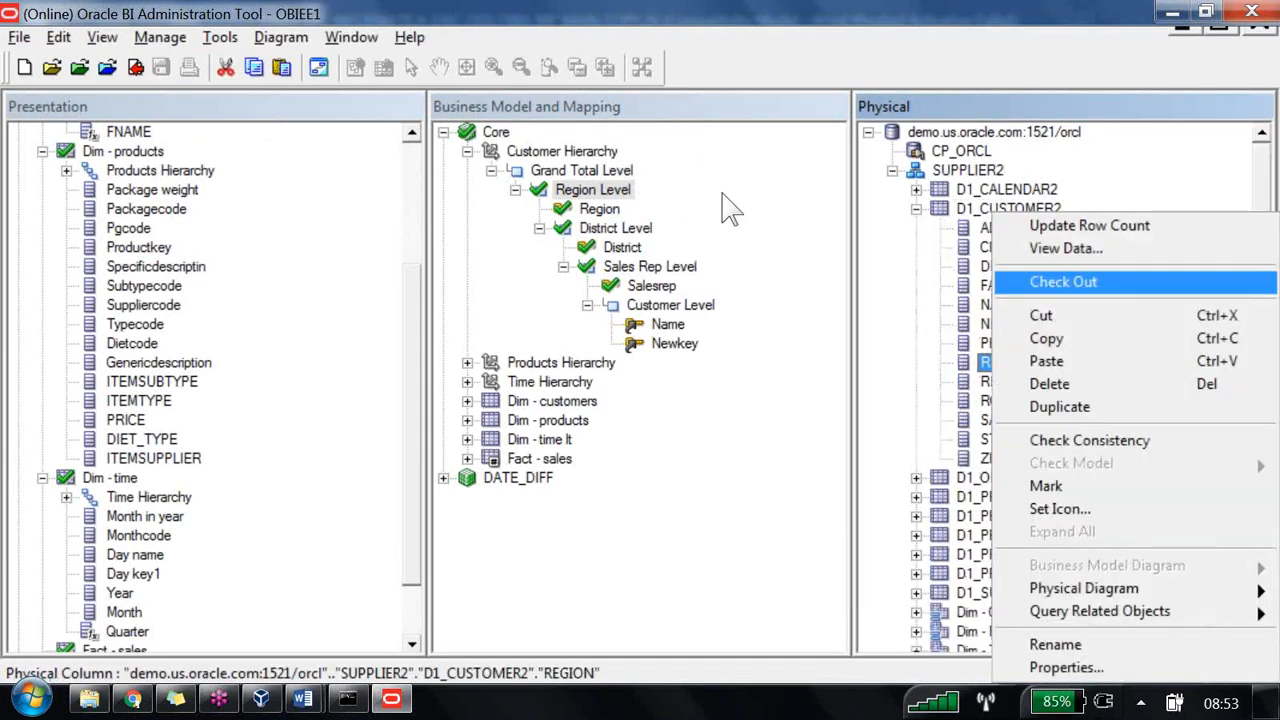
click(1066, 248)
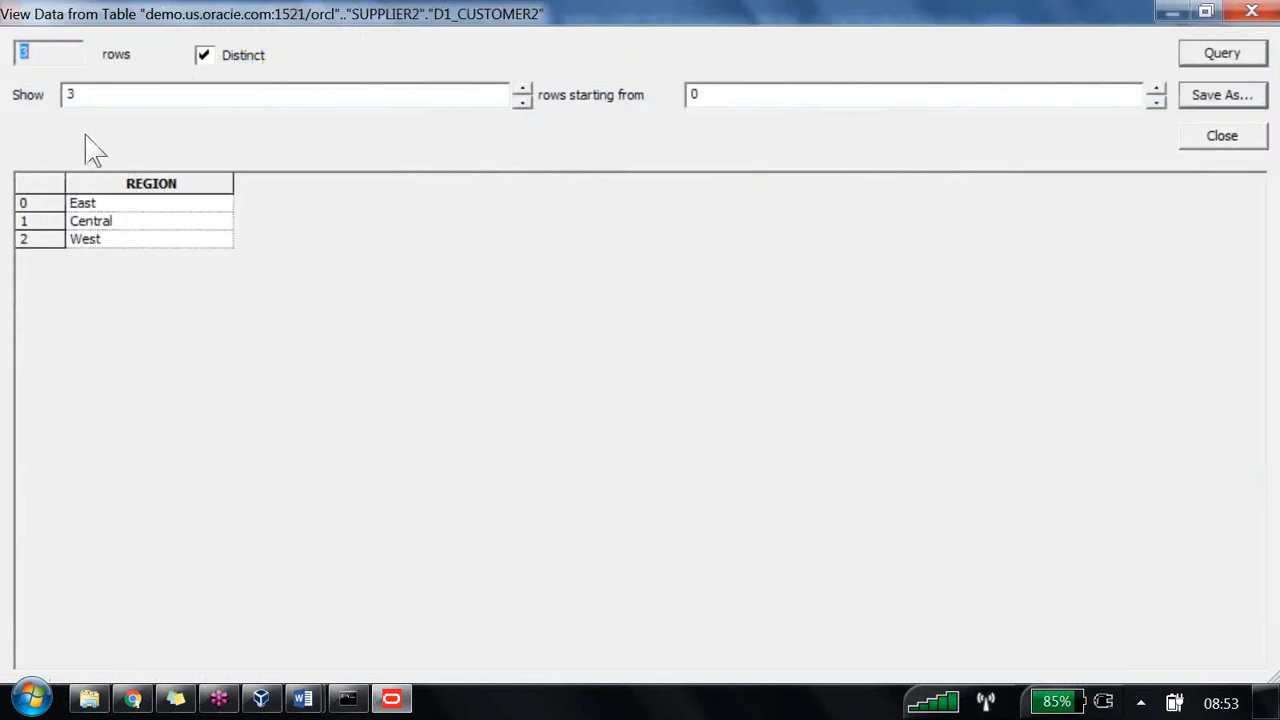
click(120, 224)
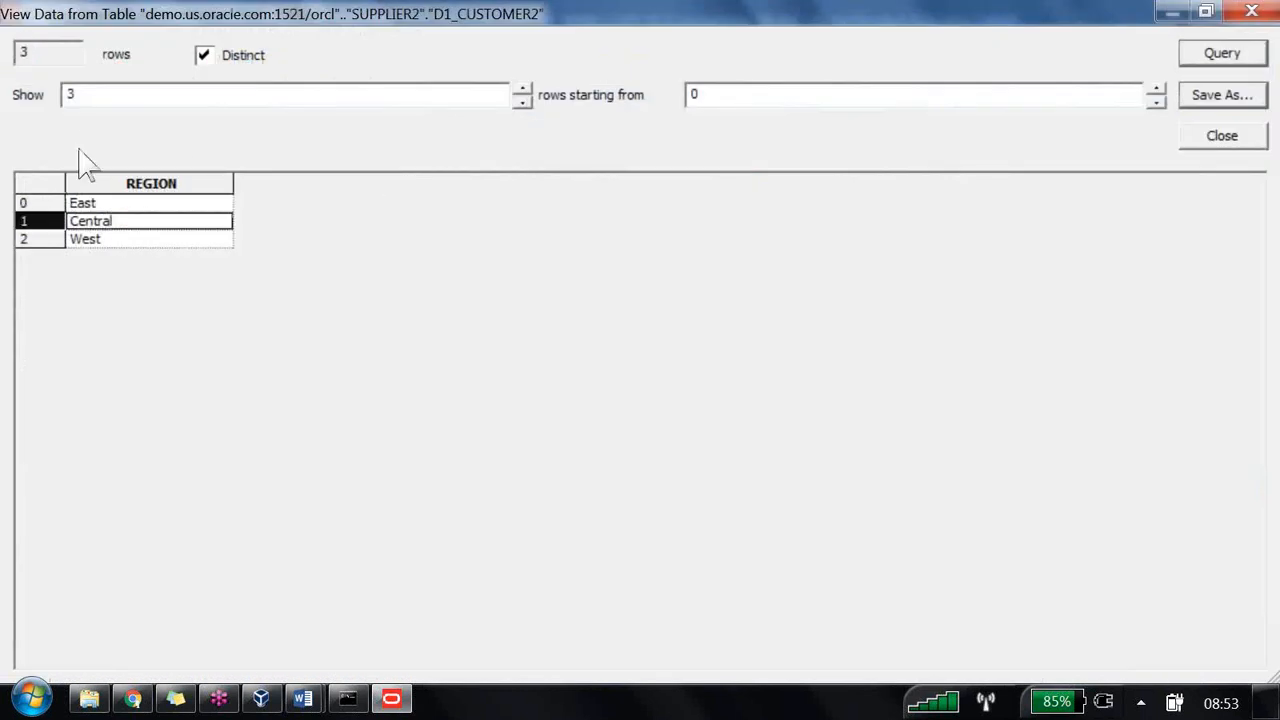
click(121, 239)
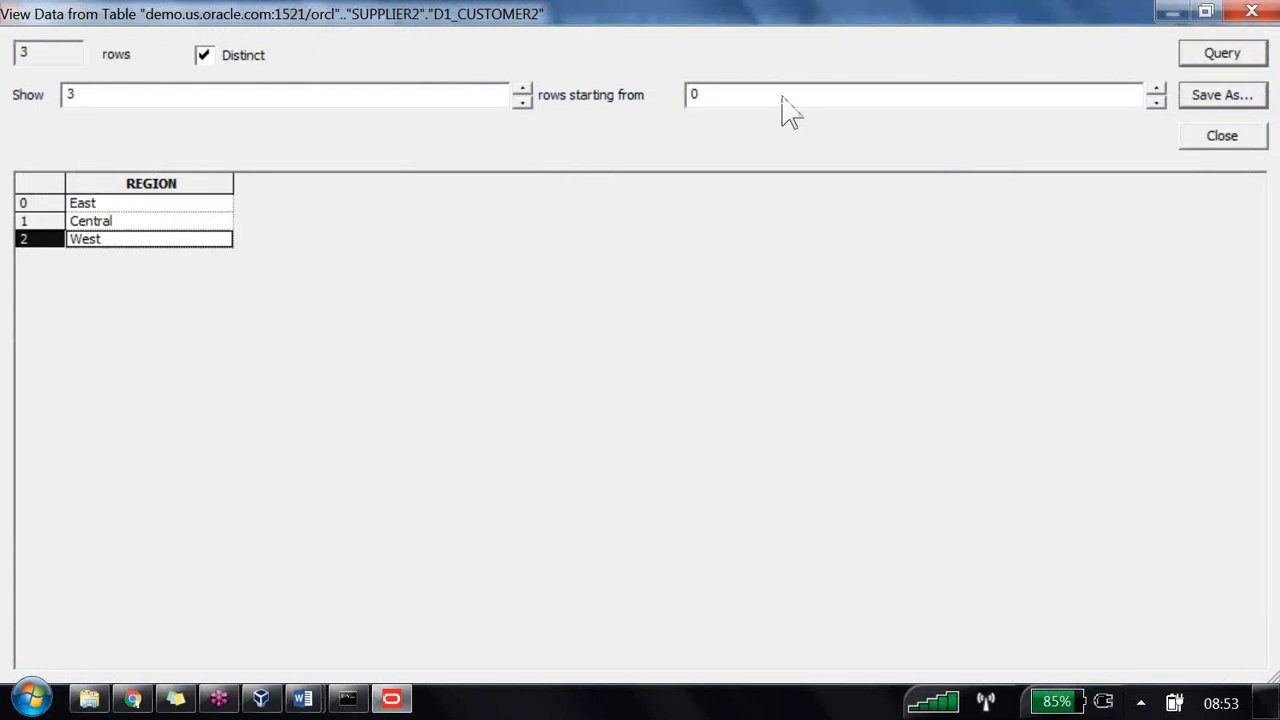
click(1222, 136)
- Set the Region Level's number of elements to 3
double_click(572, 191)
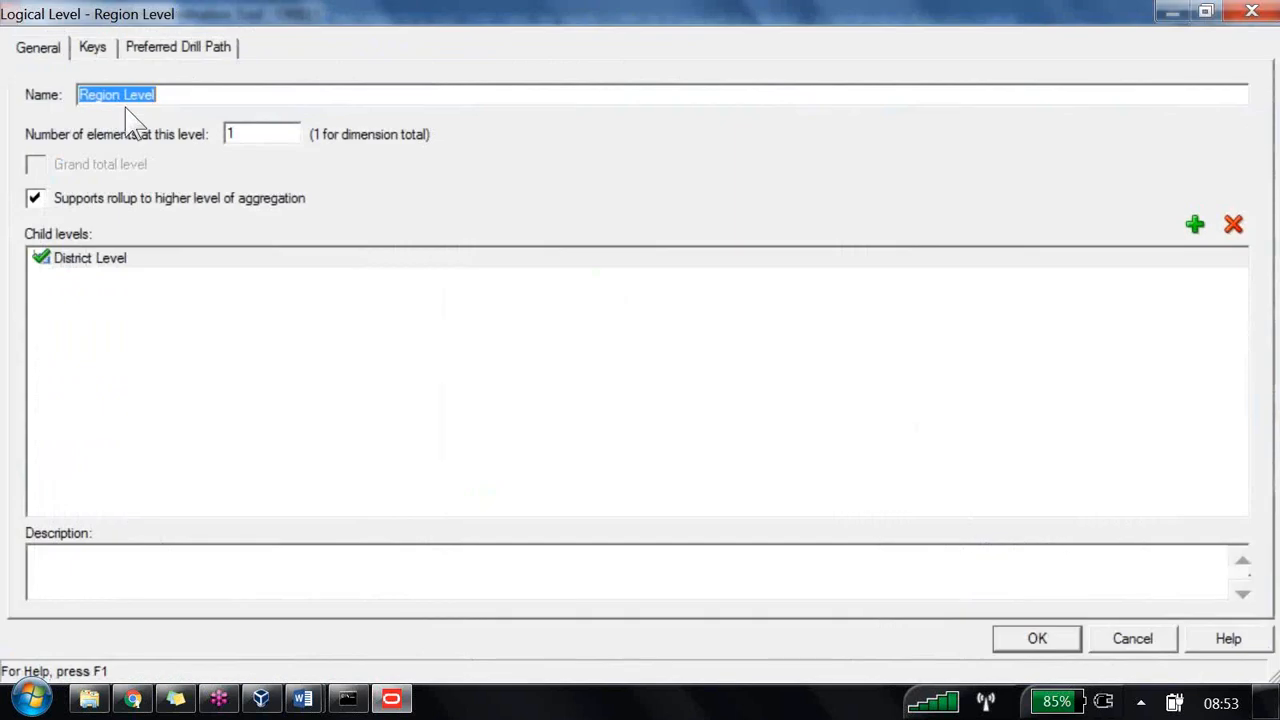
click(249, 134)
drag(166, 91, 88, 93)
text(3)
key(Return)
- View the distinct values of the physical DISTRICT column in the D1_CUSTOMER2 table
key(Down)
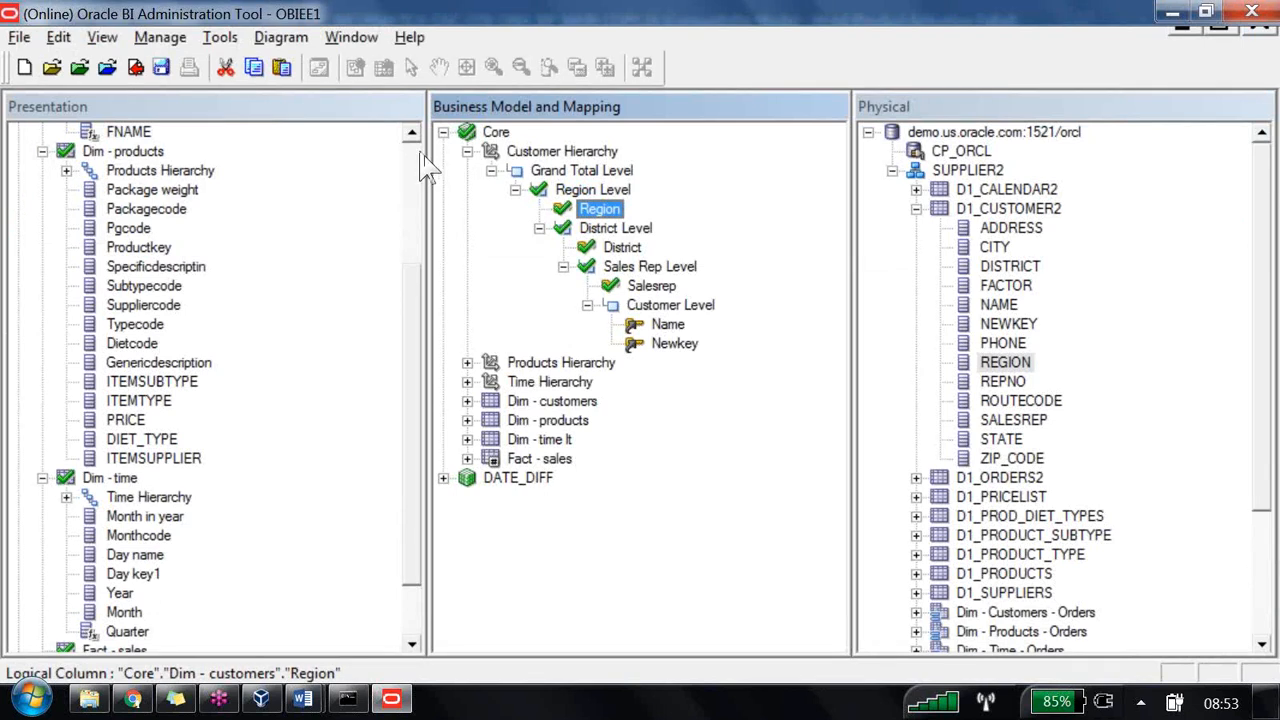
key(Down)
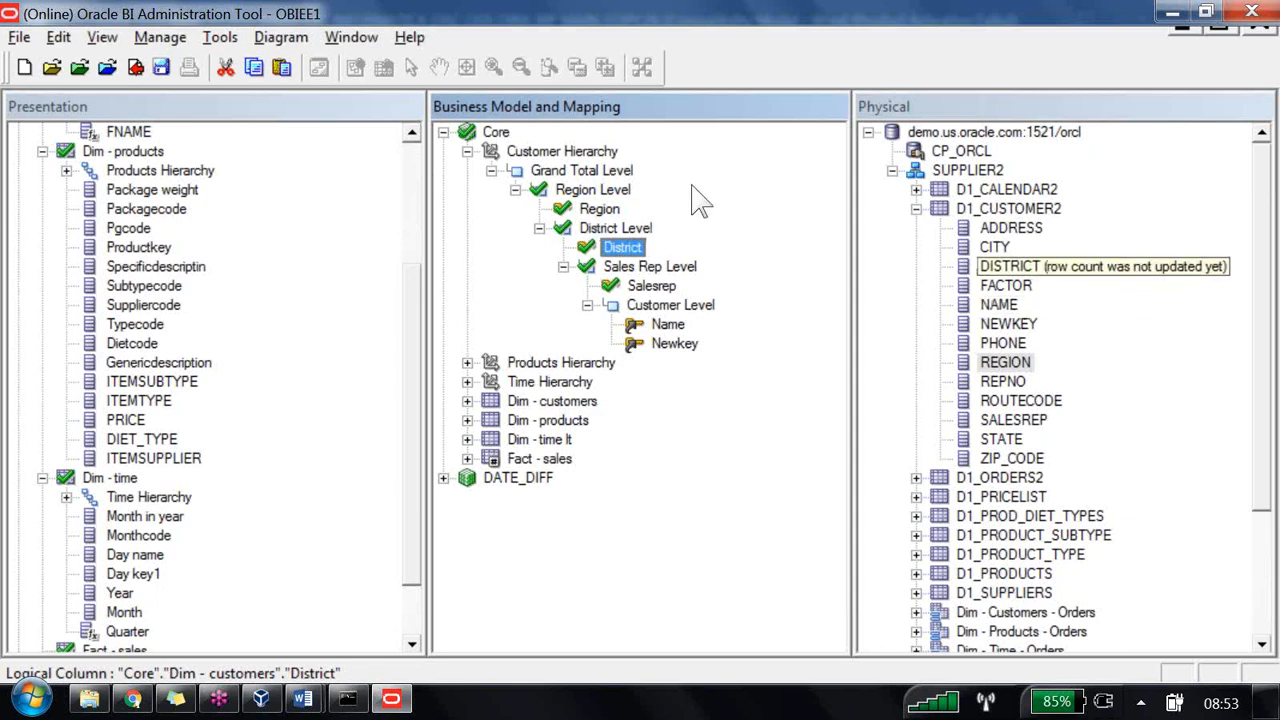
right_click(1010, 266)
click(1030, 249)
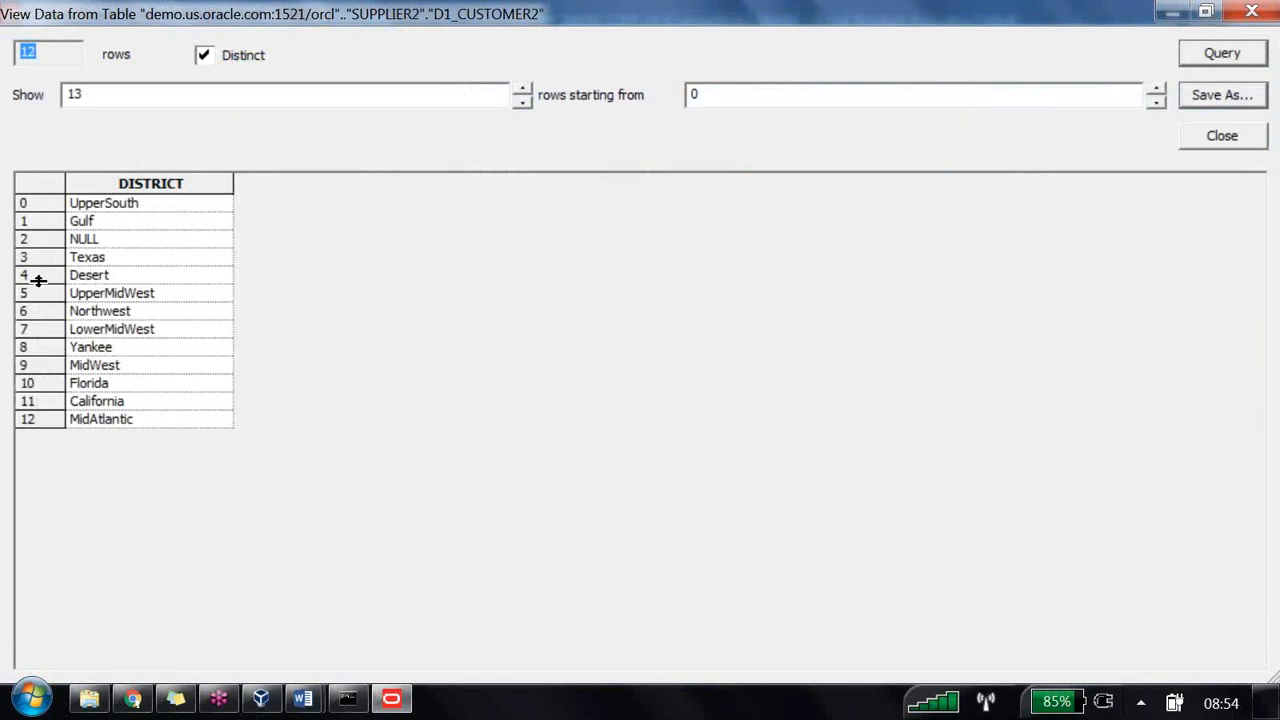
click(1222, 136)
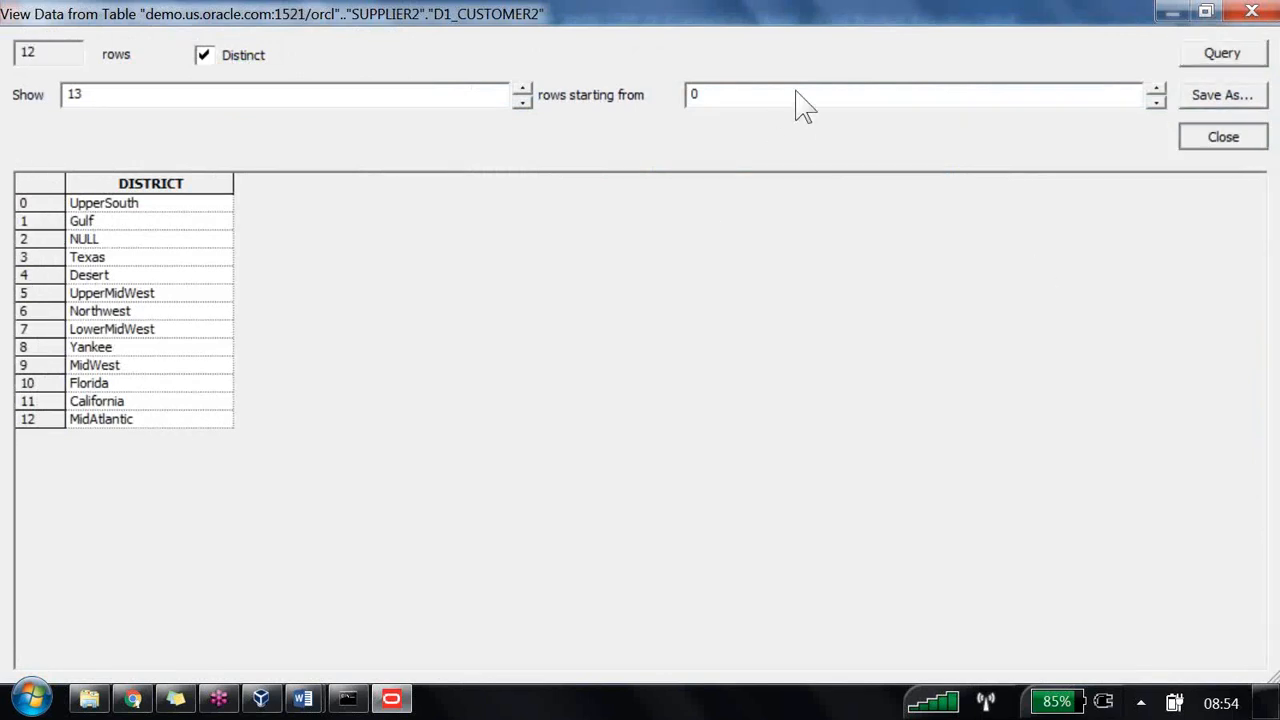
- Set the District Level's number of elements to 13
double_click(612, 229)
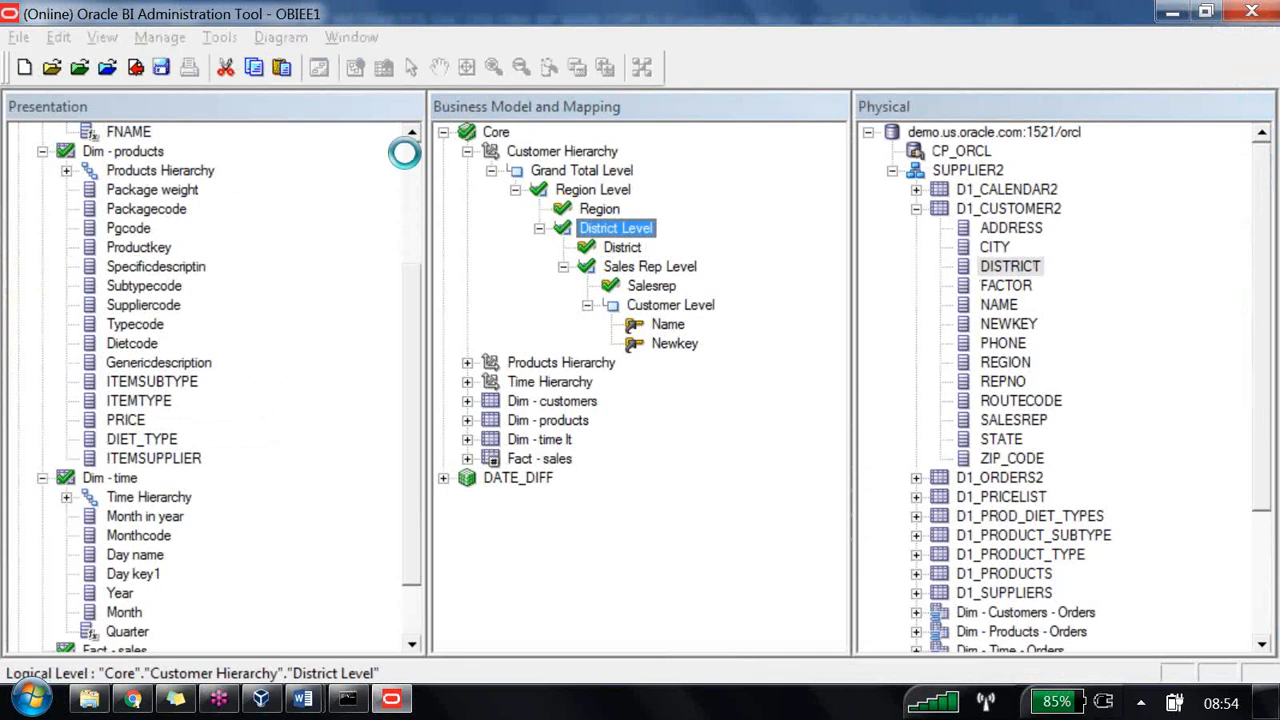
click(247, 136)
text(3)
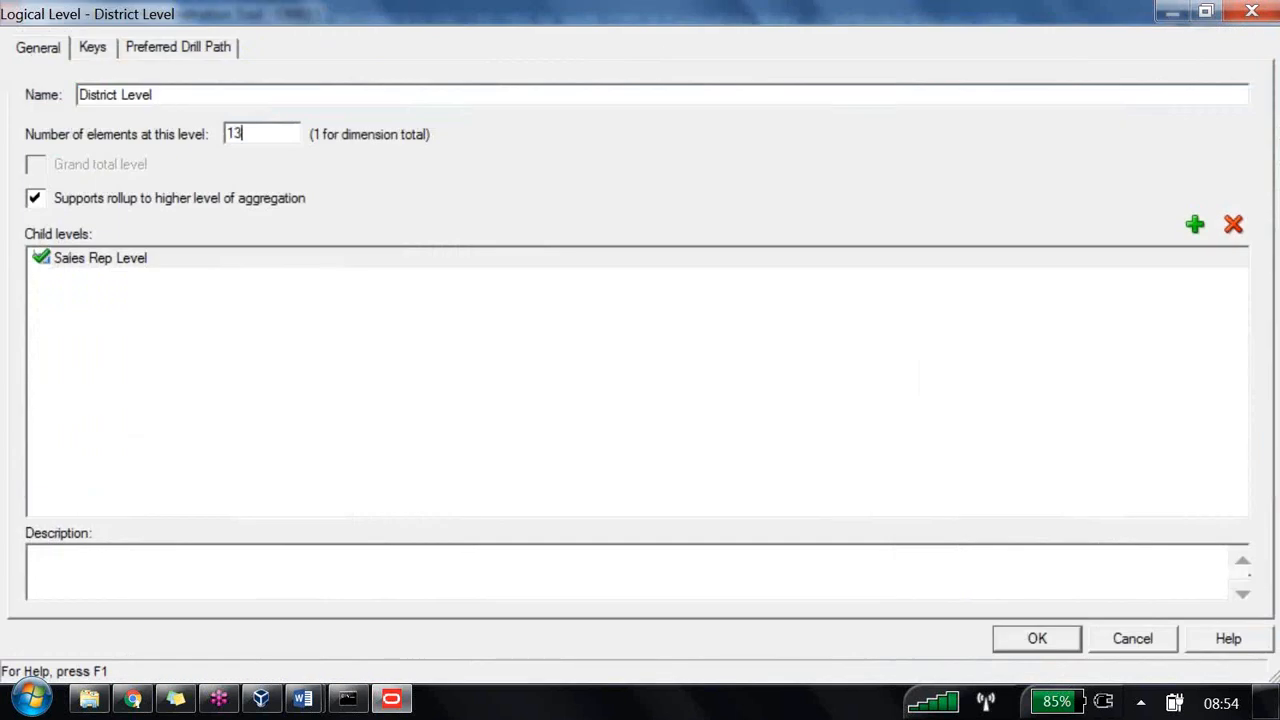
key(Return)
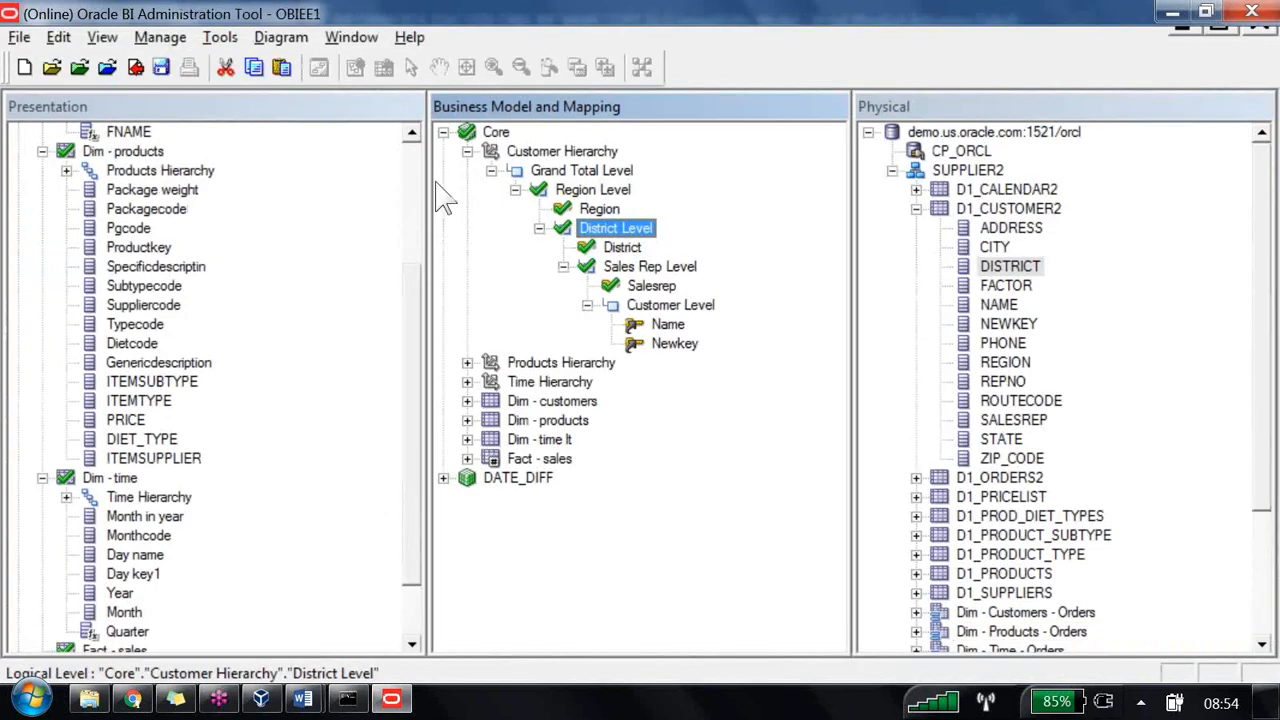
- View the distinct values of the physical SALESREP column in the D1_CUSTOMER2 table
key(Down)
key(Down)
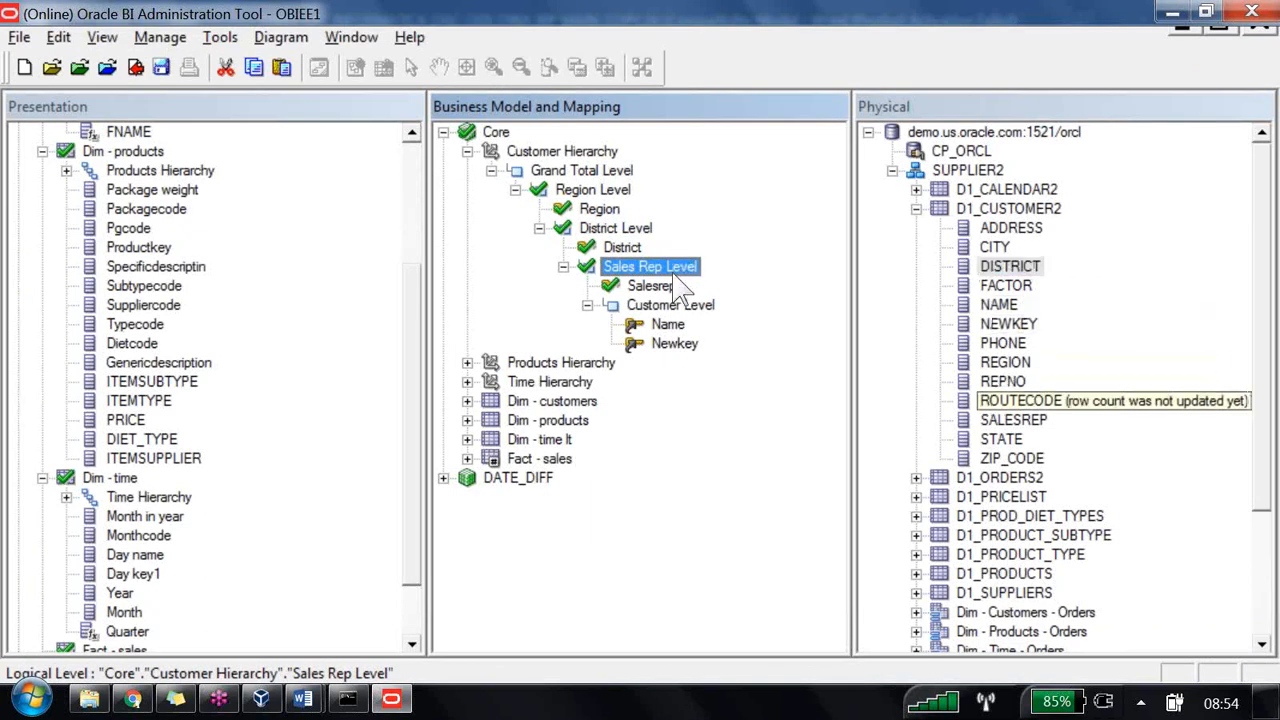
right_click(1000, 420)
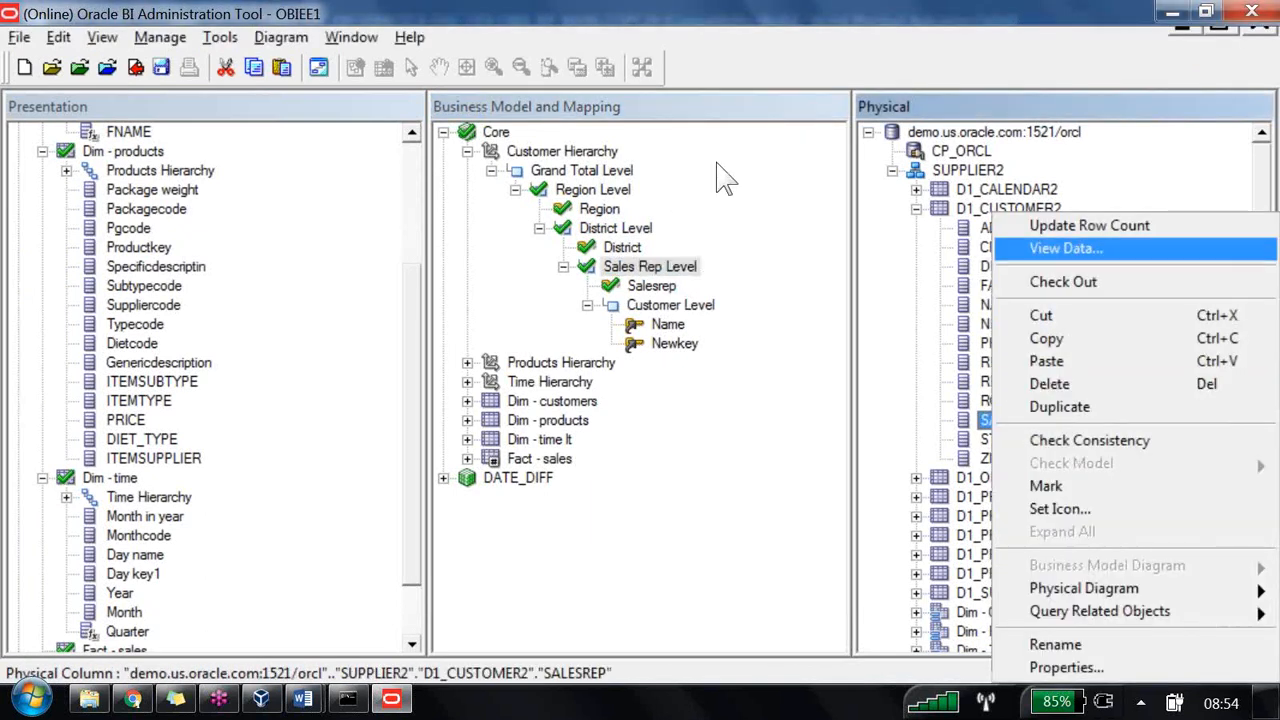
key(Return)
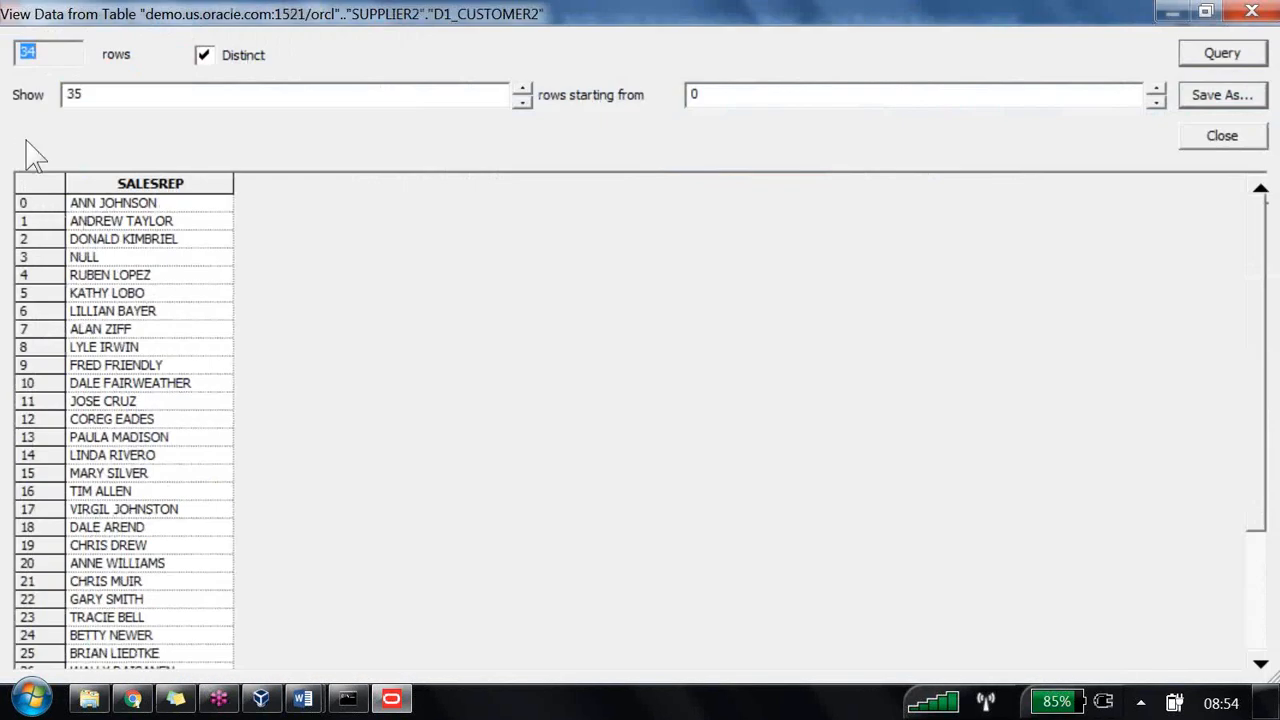
scroll(843, 194, down, 3)
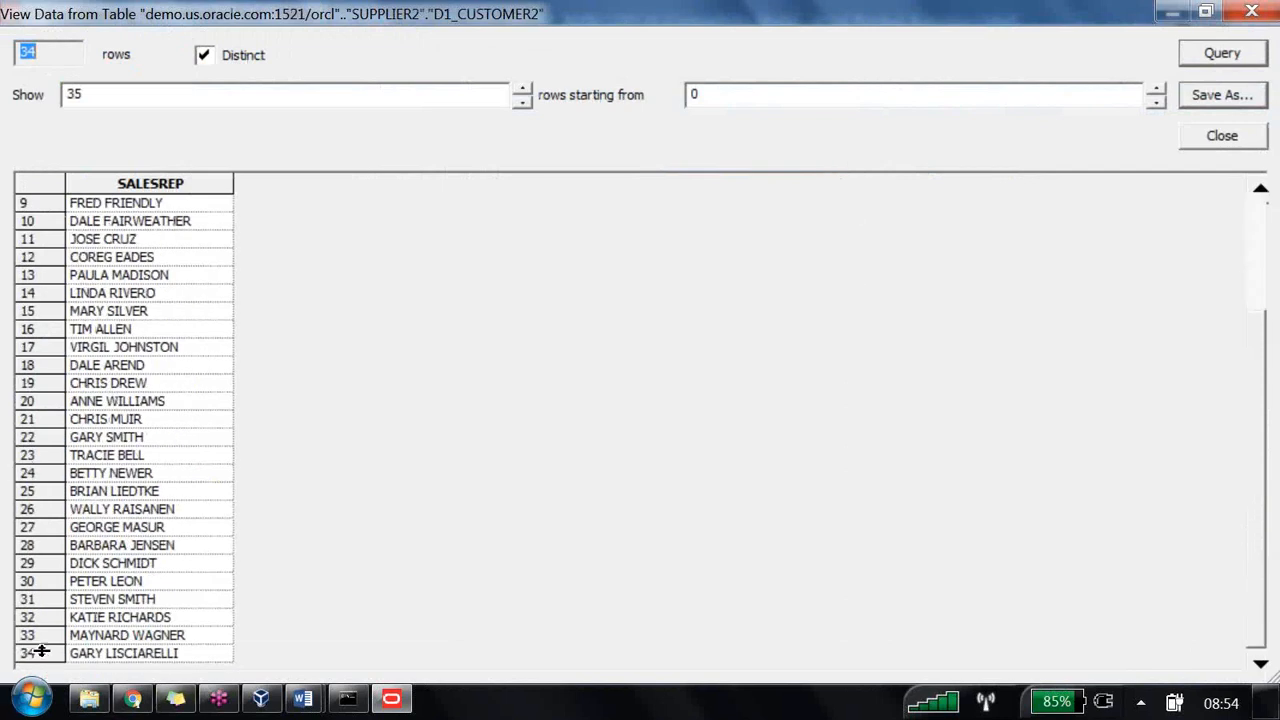
key(Escape)
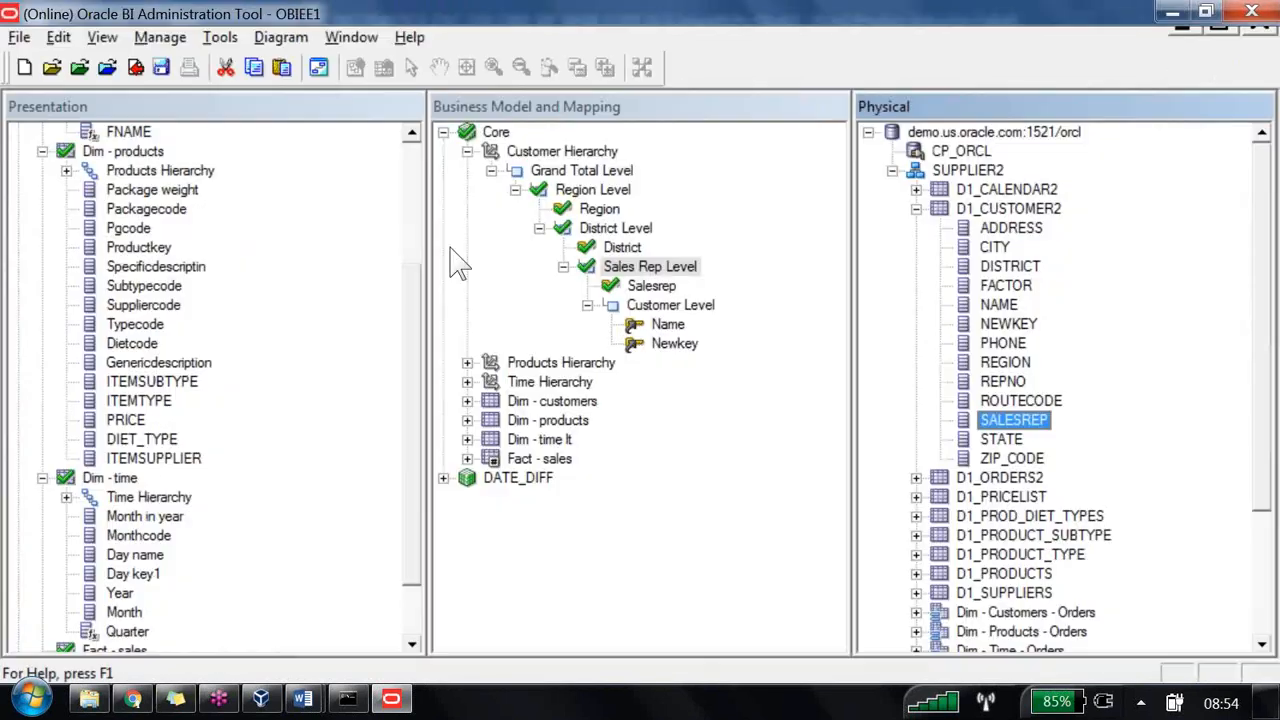
- Set the Sales Rep Level's number of elements to 35
double_click(432, 185)
drag(160, 91, 125, 85)
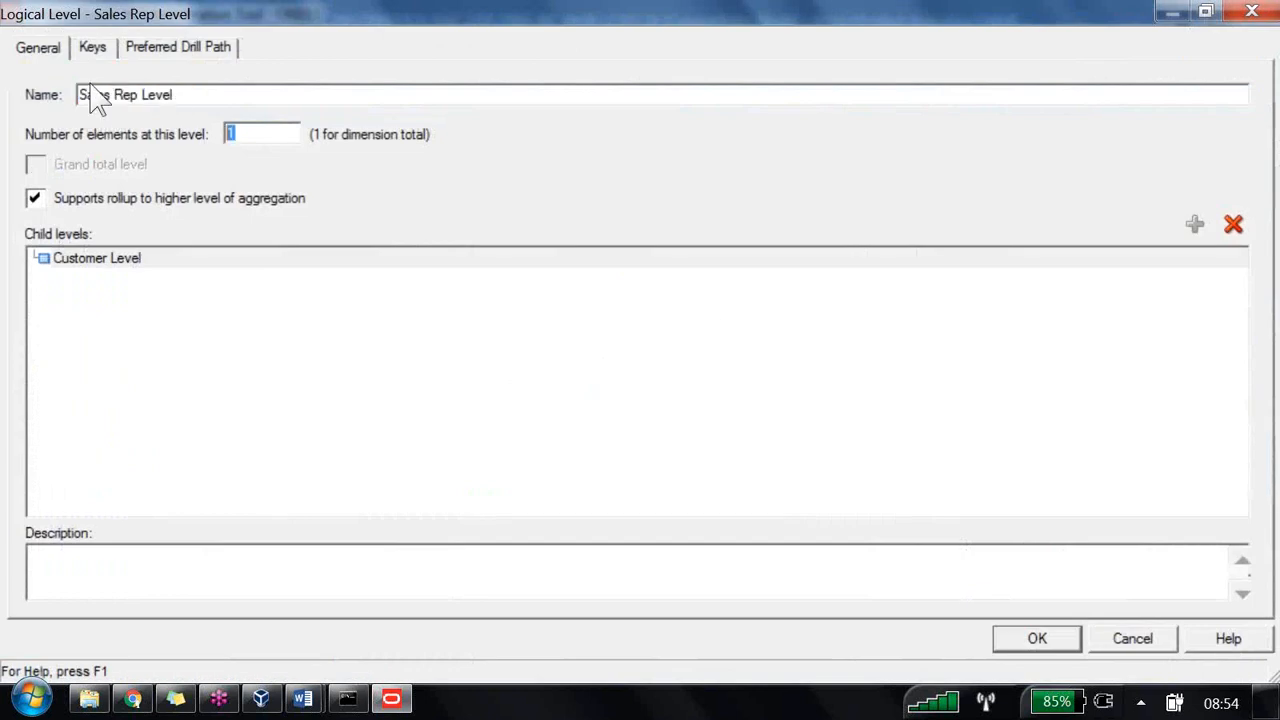
text(35)
key(Return)
- Update the row count of the physical NEWKEY column in D1_CUSTOMER2, which corresponds to the Customer Level's key
key(Down)
key(Down)
key(Down)
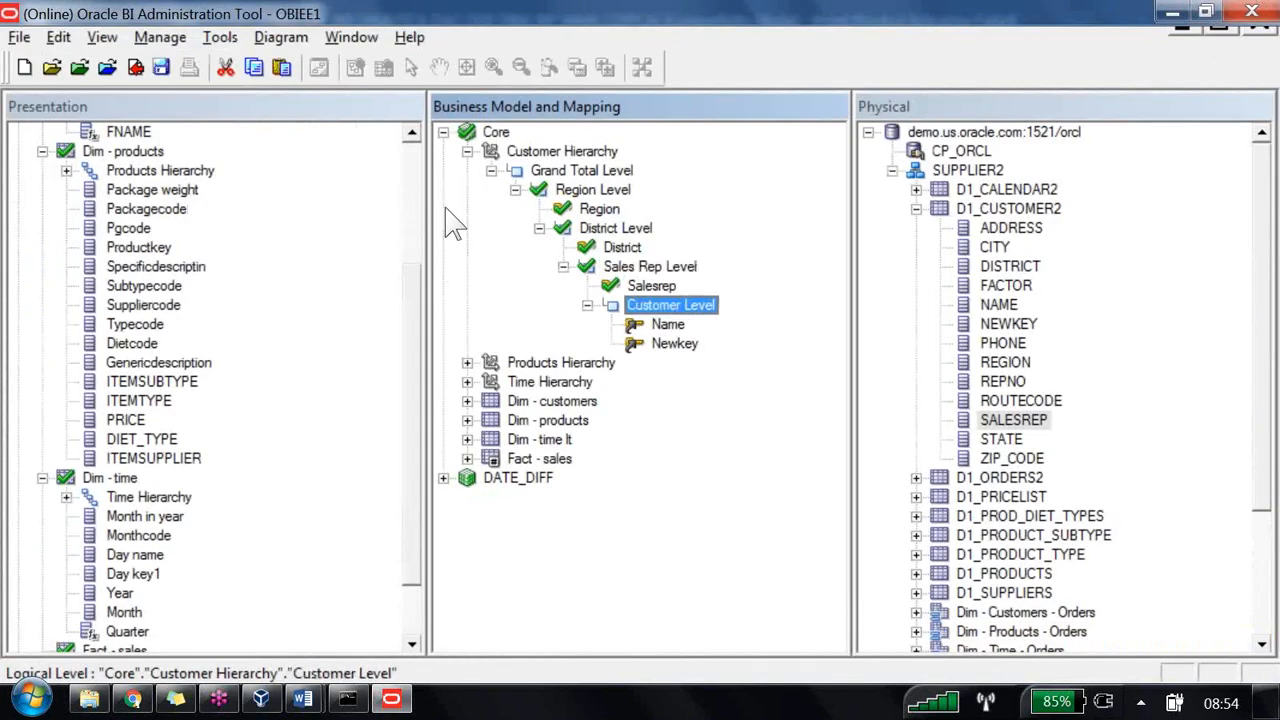
key(Down)
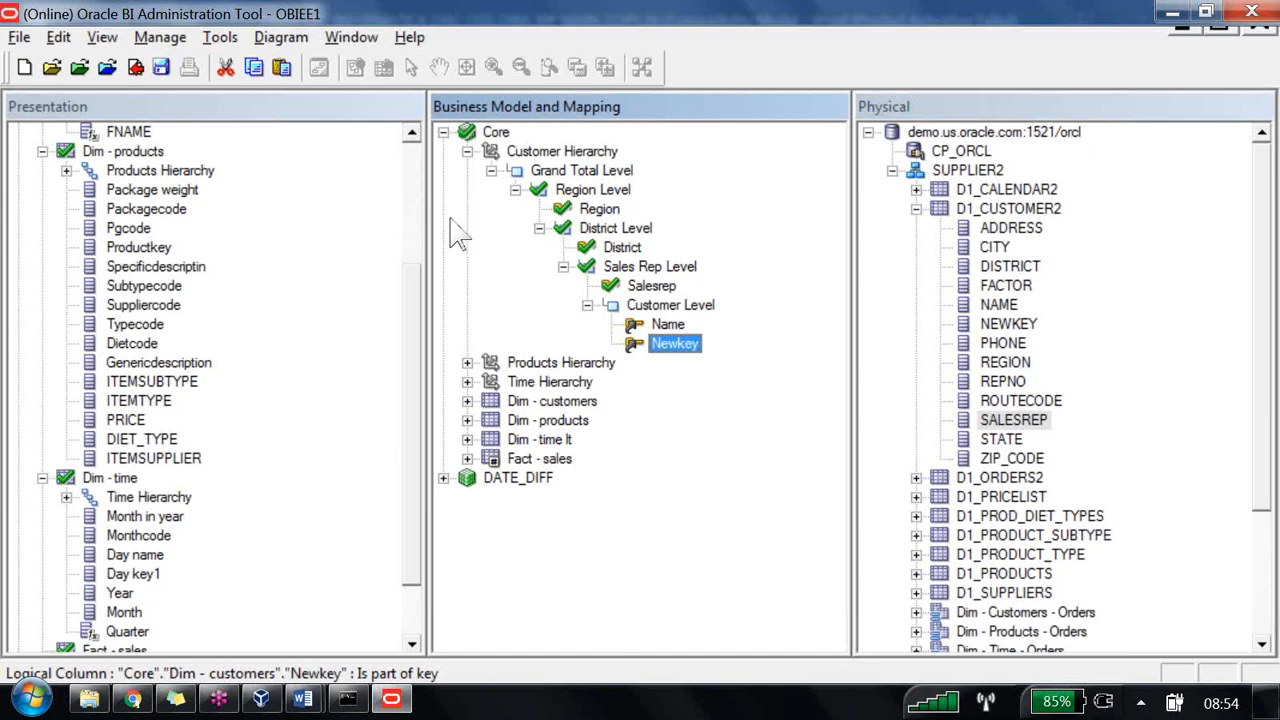
key(Up)
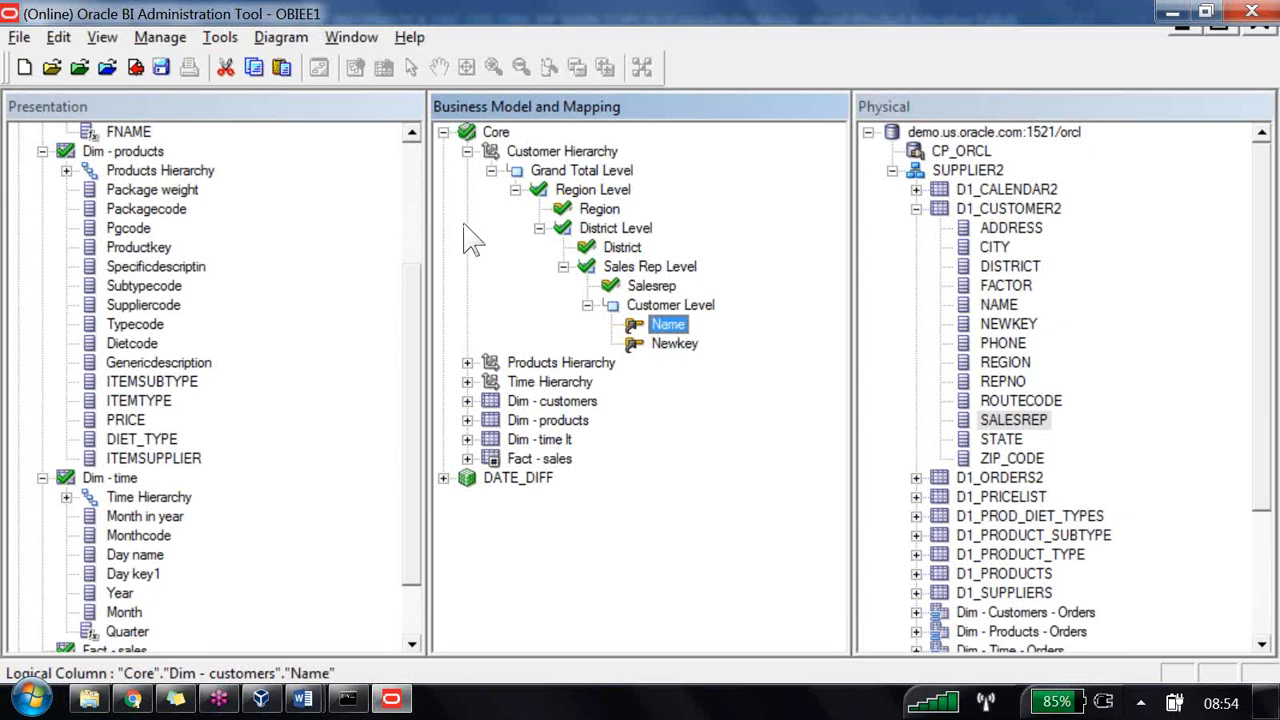
key(Down)
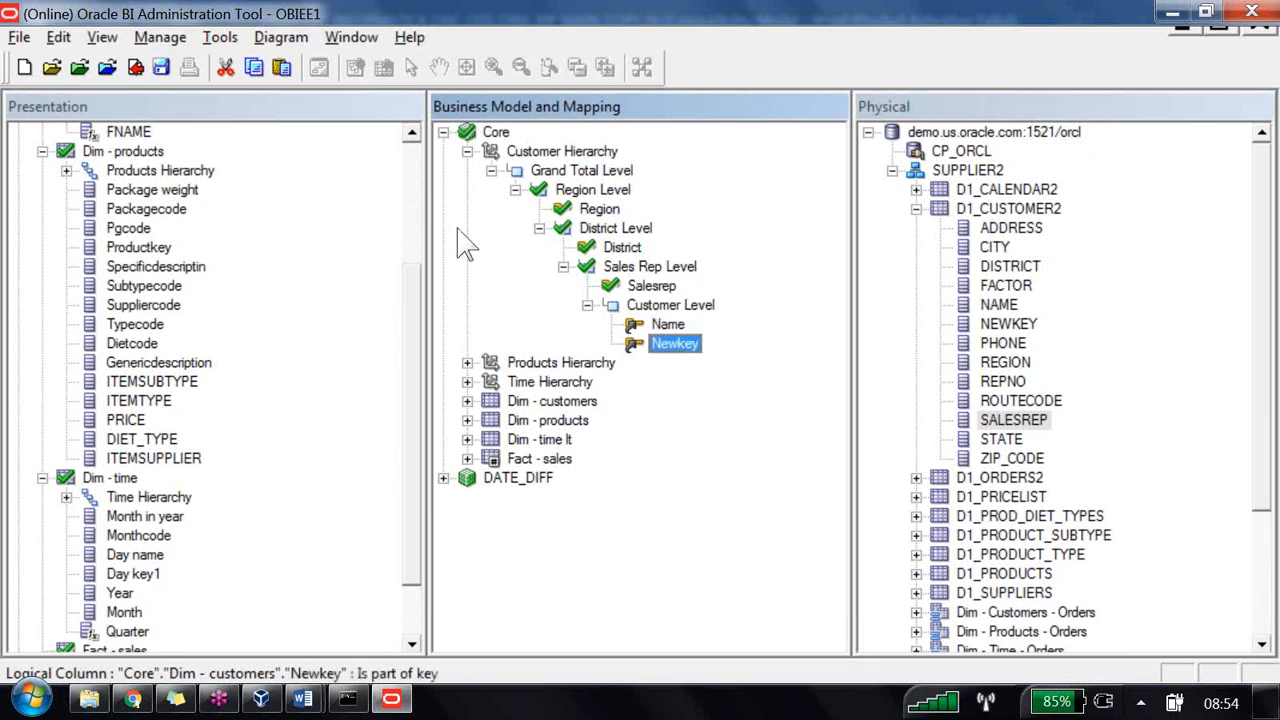
key(Up)
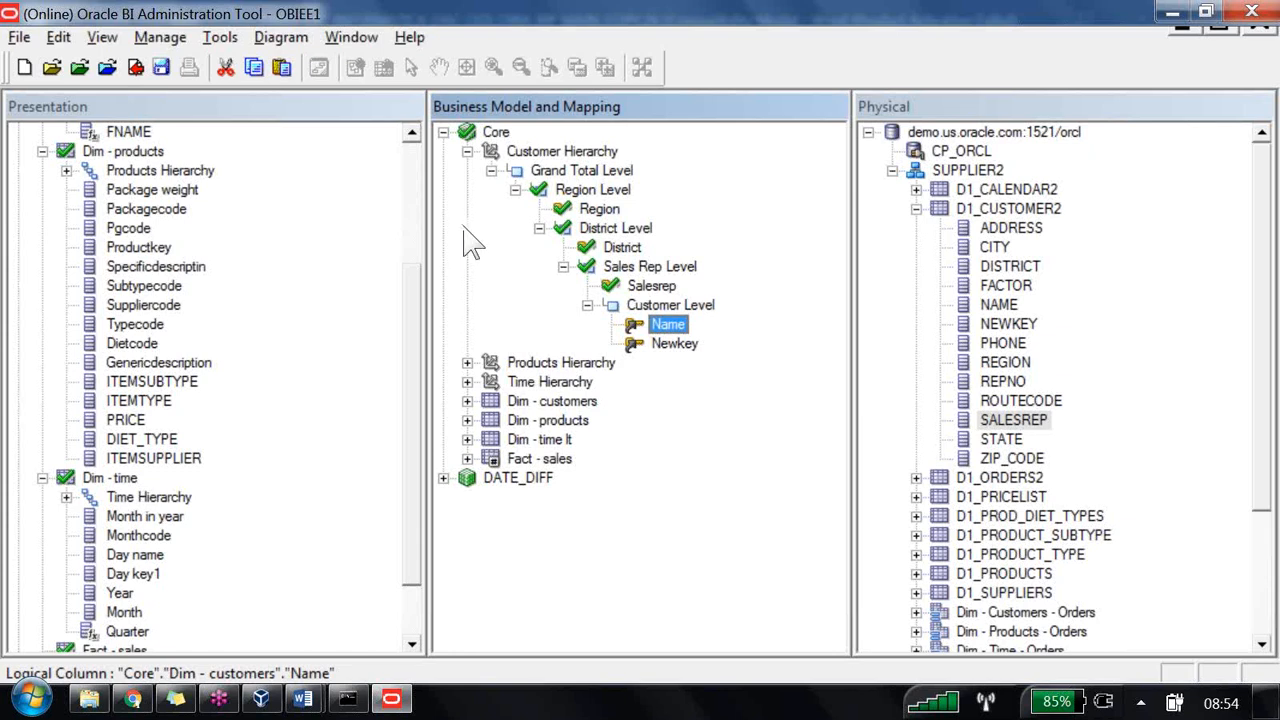
key(Down)
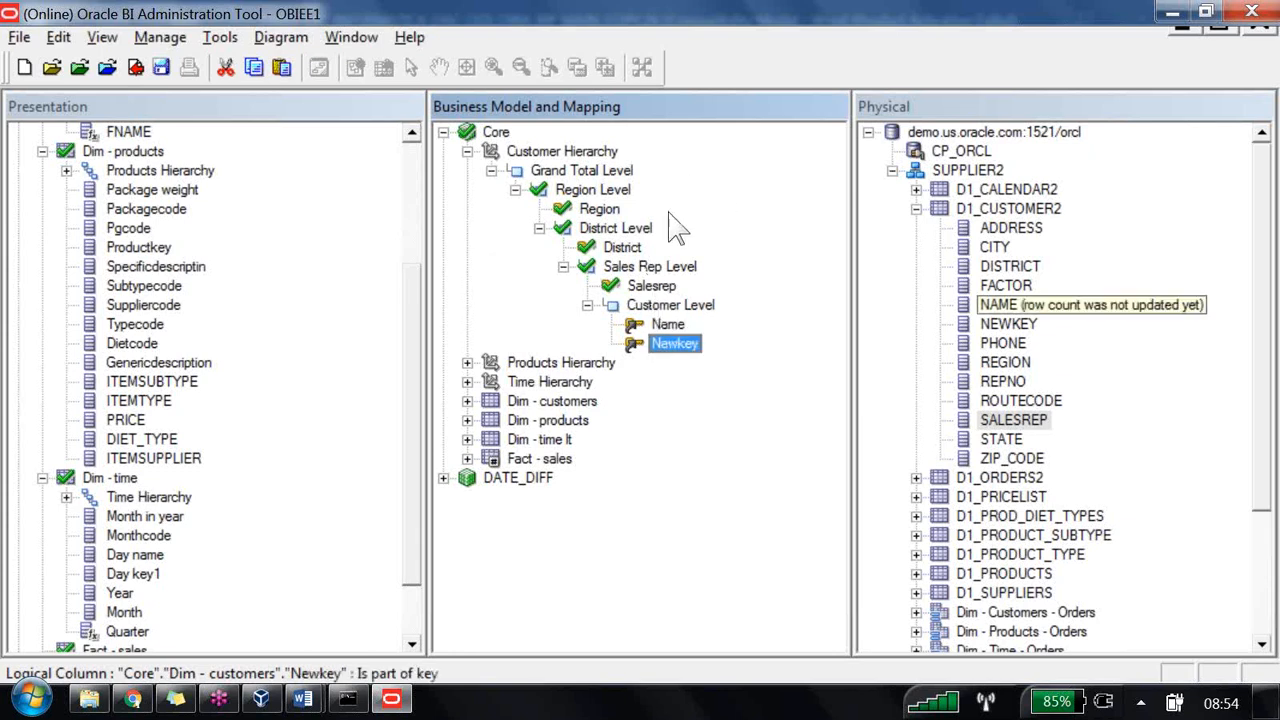
right_click(995, 324)
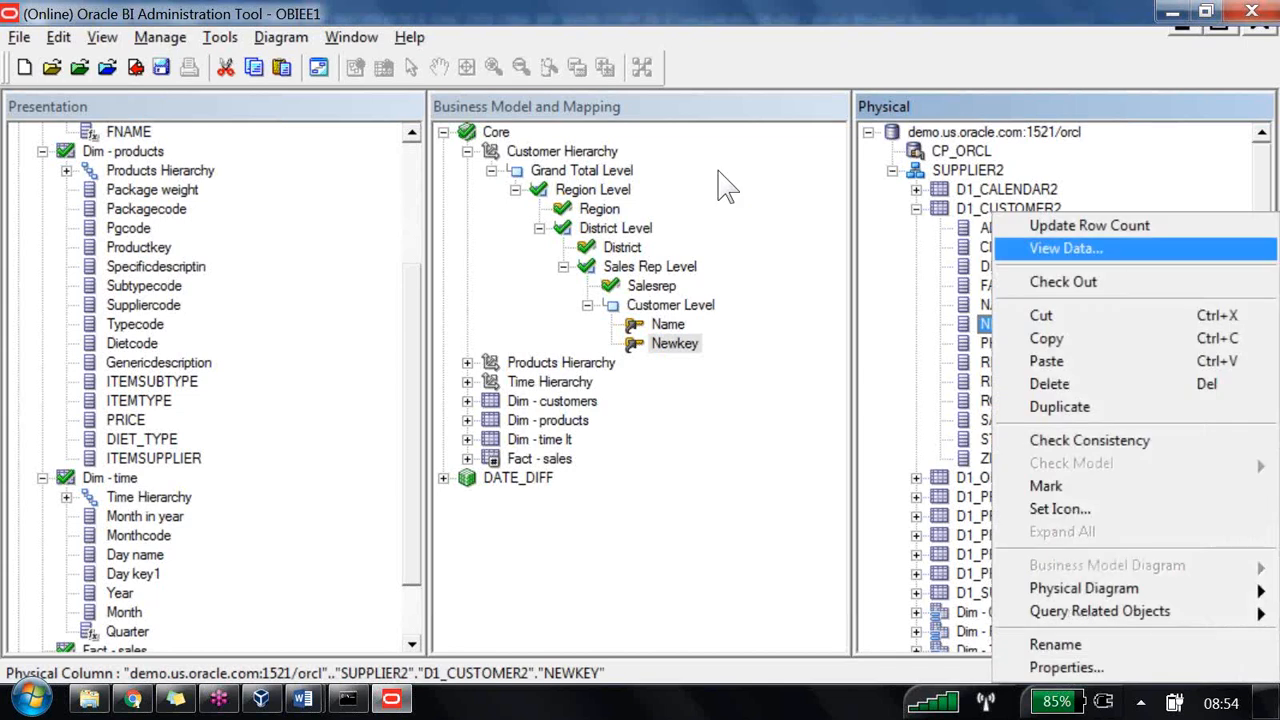
key(Up)
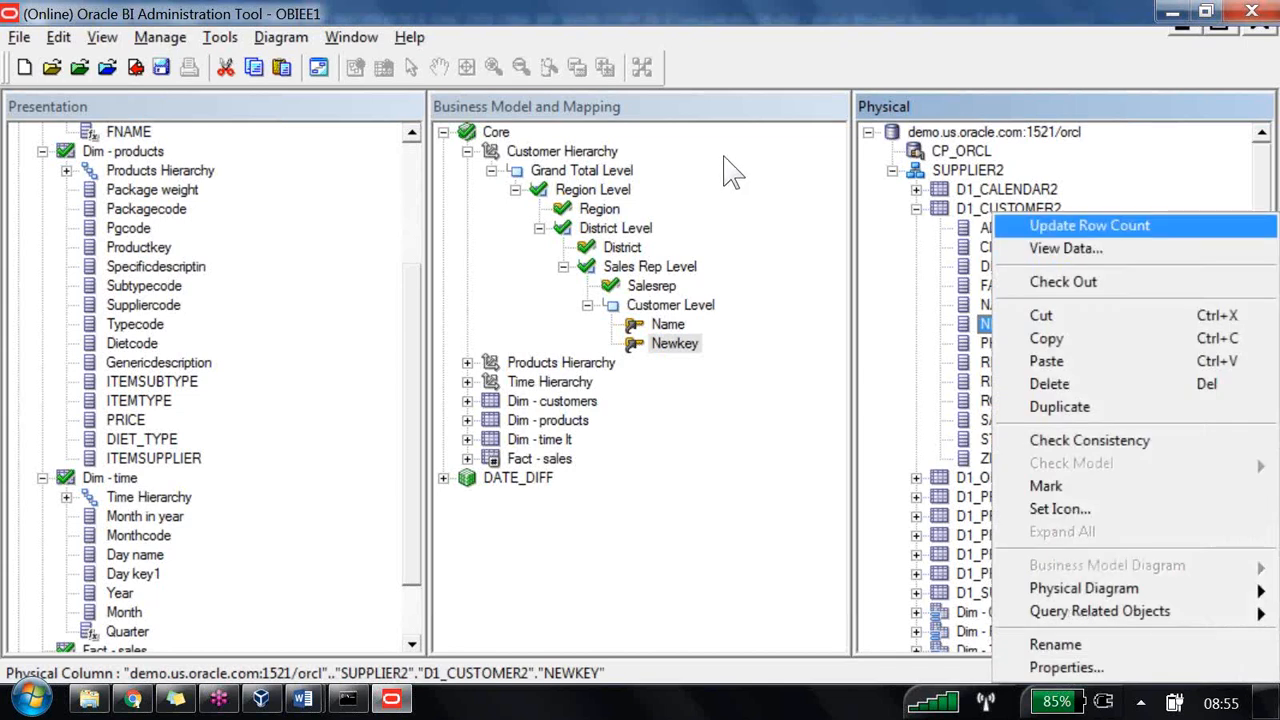
key(Return)
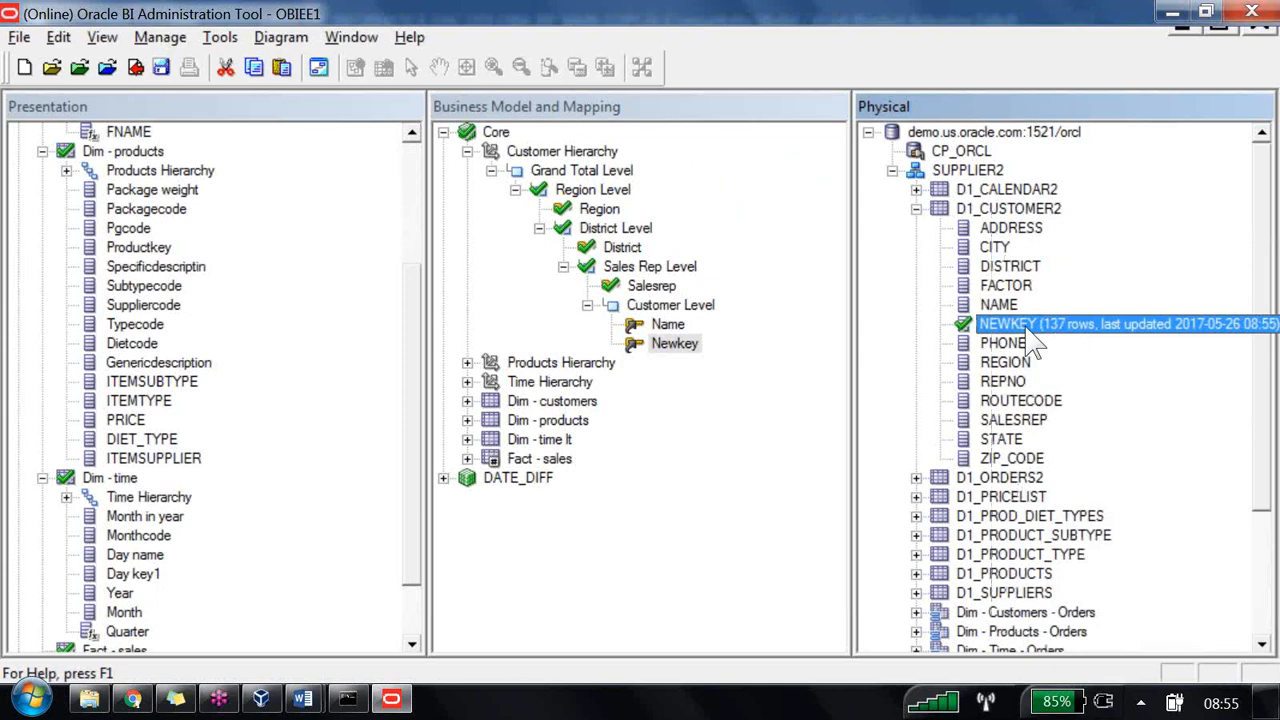
- Set the Customer Level's number of elements to 137 and accept the display key warning
double_click(666, 308)
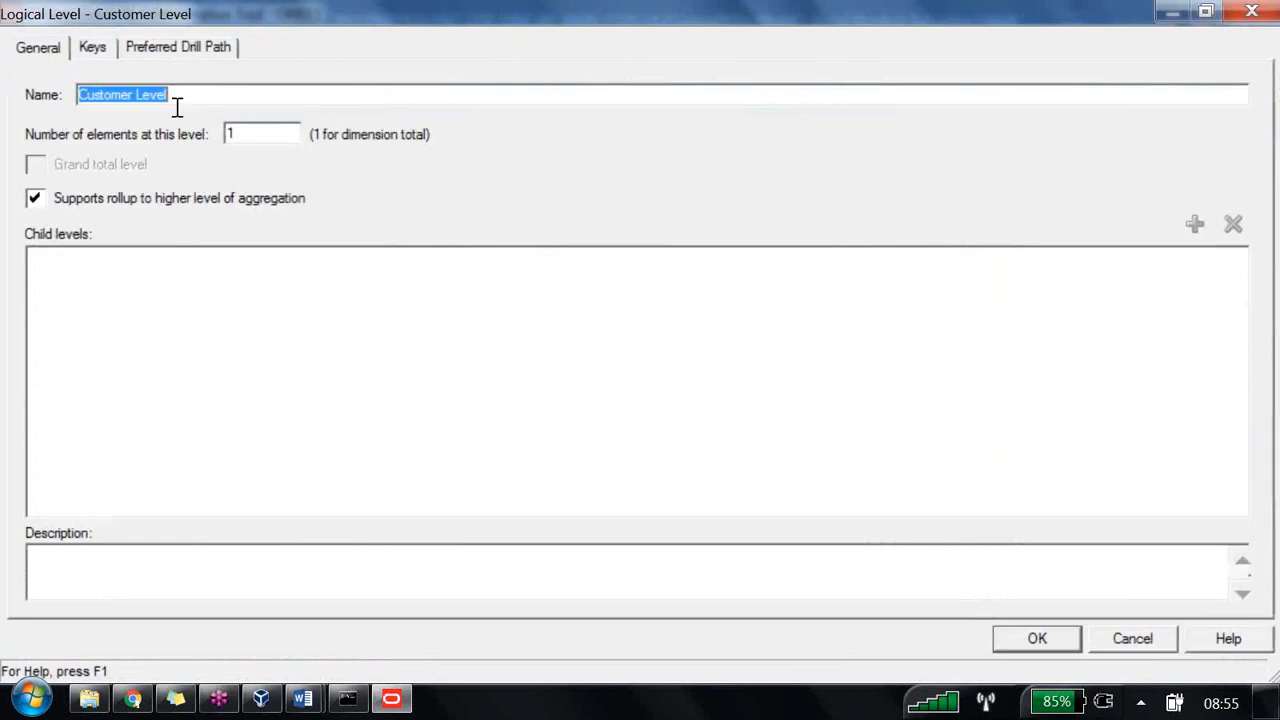
key(Tab)
text(37)
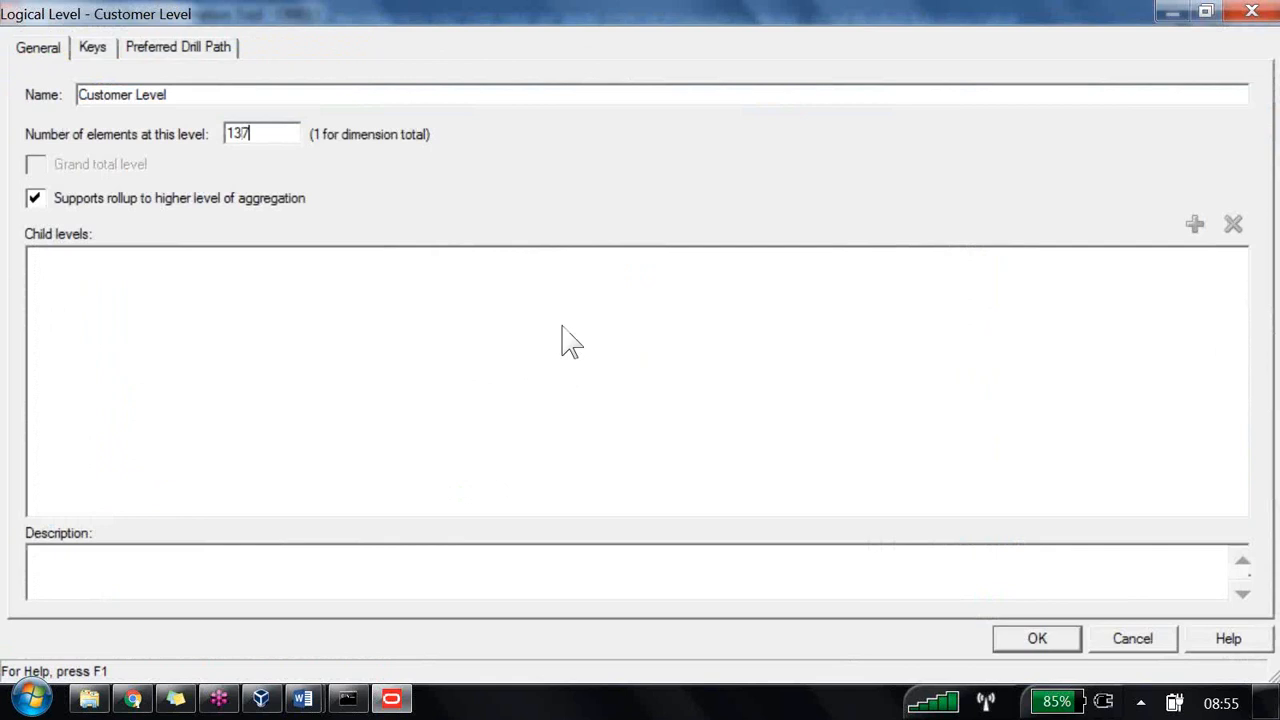
key(Return)
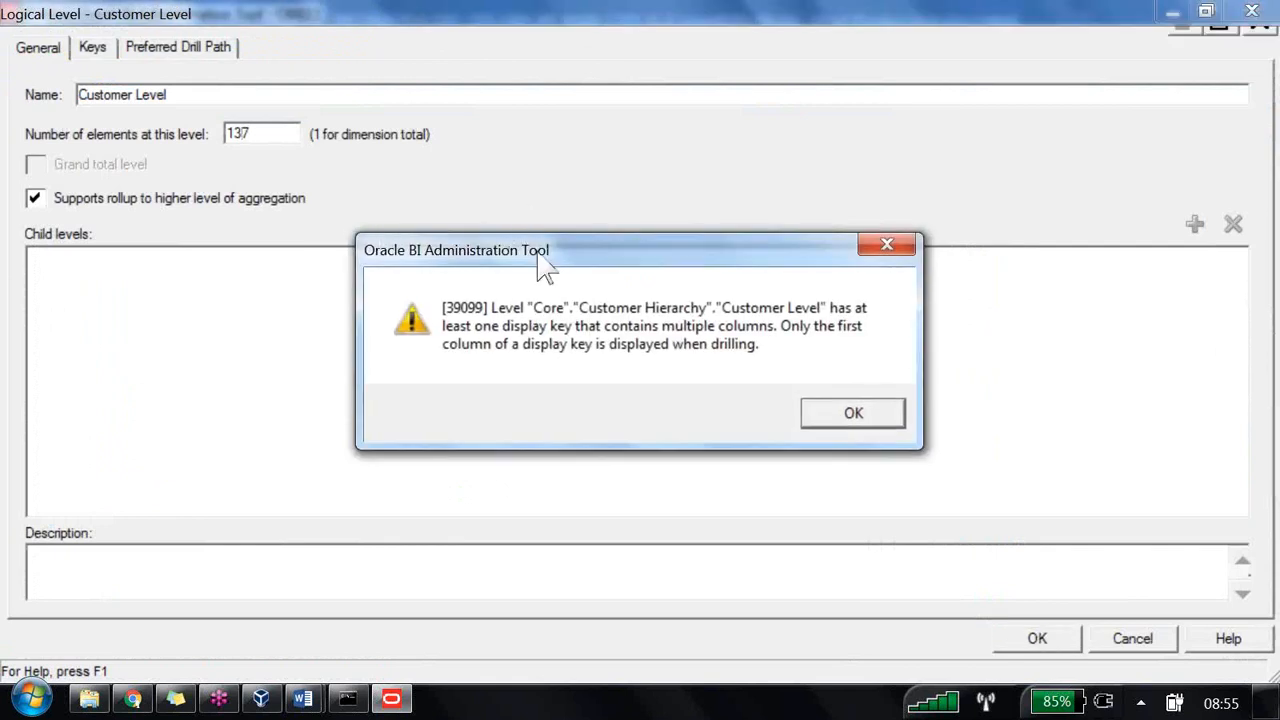
key(Return)
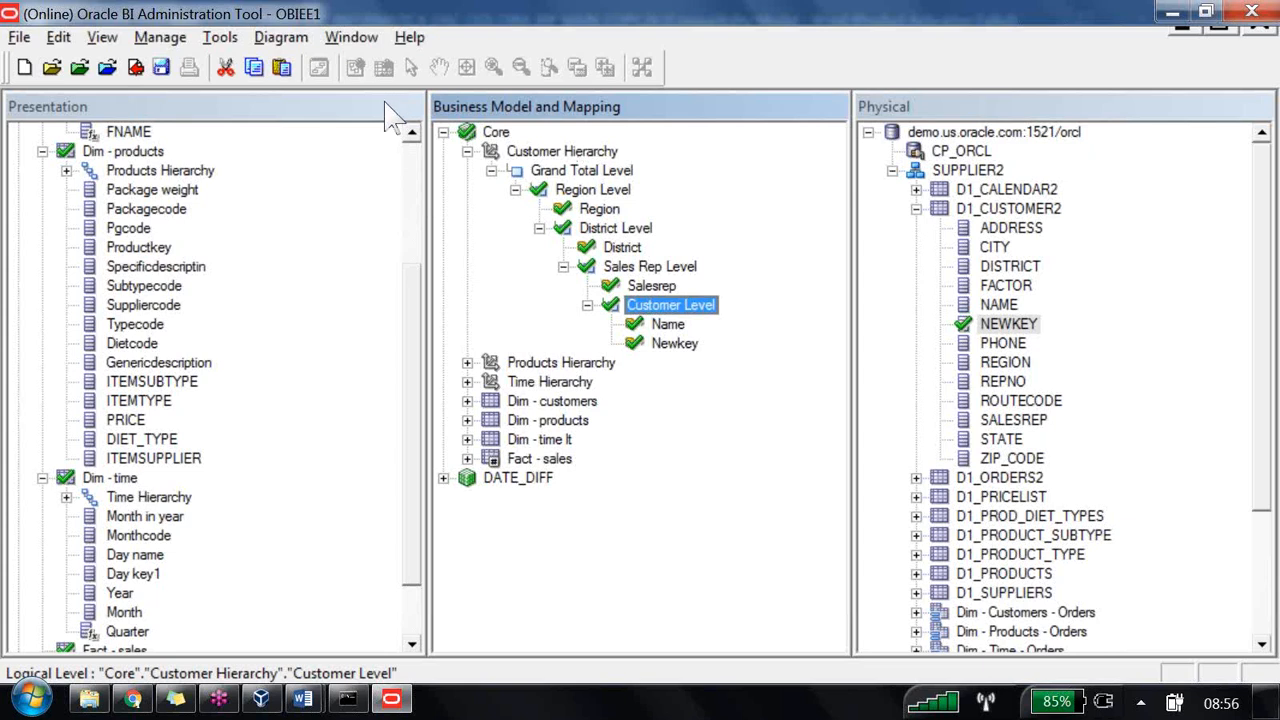
- Run Estimate Levels on the Customer Hierarchy and review the report's level counts and full error lines
right_click(576, 152)
key(Down)
key(Down)
key(Down)
key(Down)
key(Down)
key(Down)
key(Down)
key(Down)
key(Down)
key(Down)
key(Down)
key(Down)
key(Down)
key(Down)
key(Down)
key(Down)
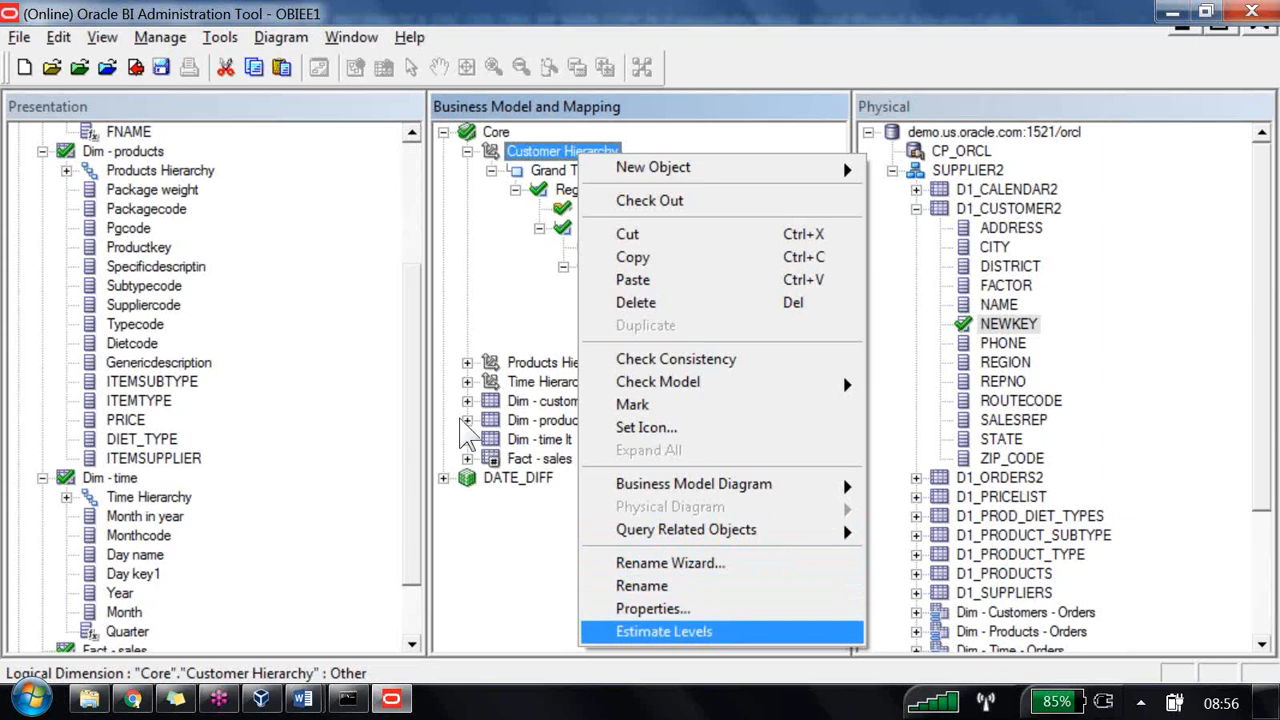
key(Return)
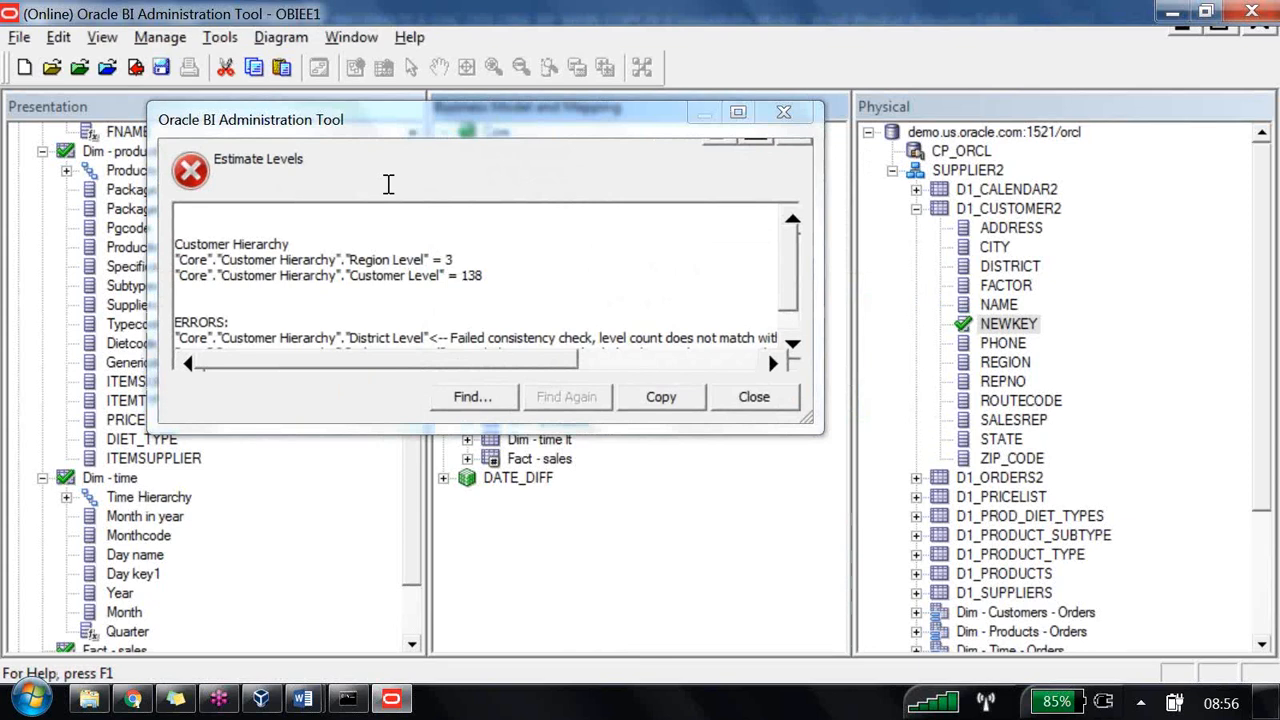
scroll(578, 315, down, 1)
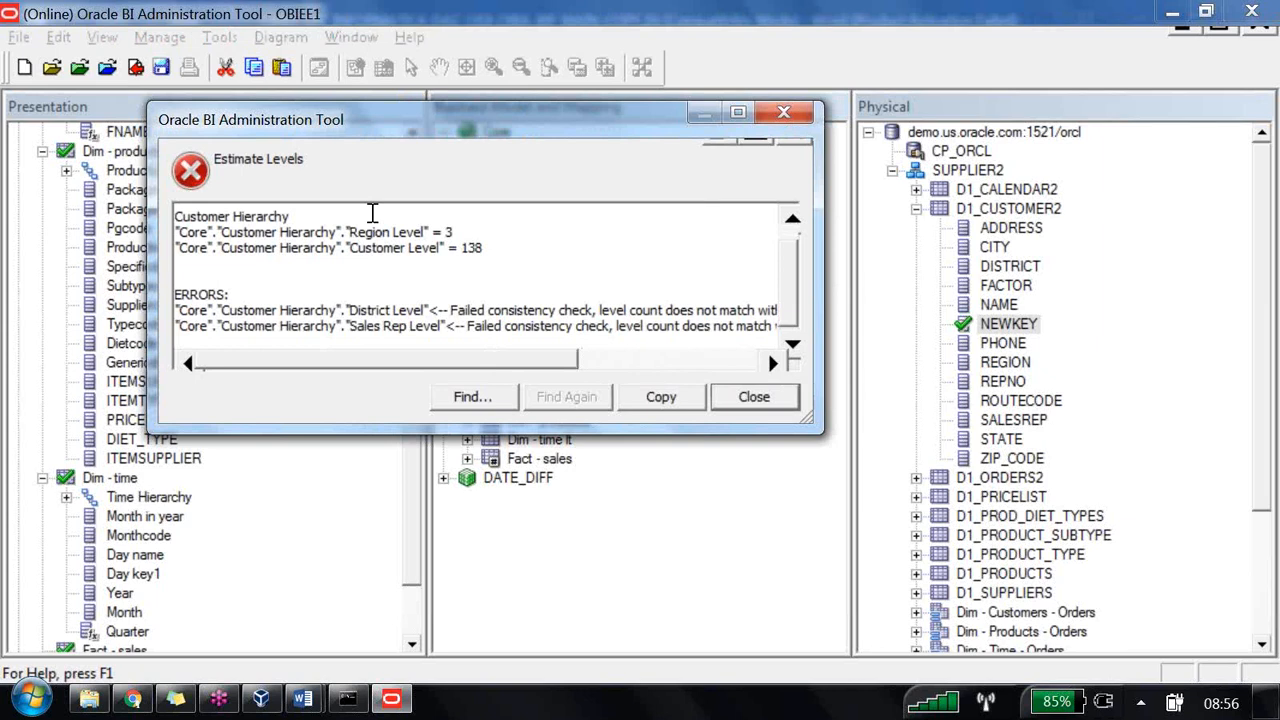
drag(452, 310, 645, 326)
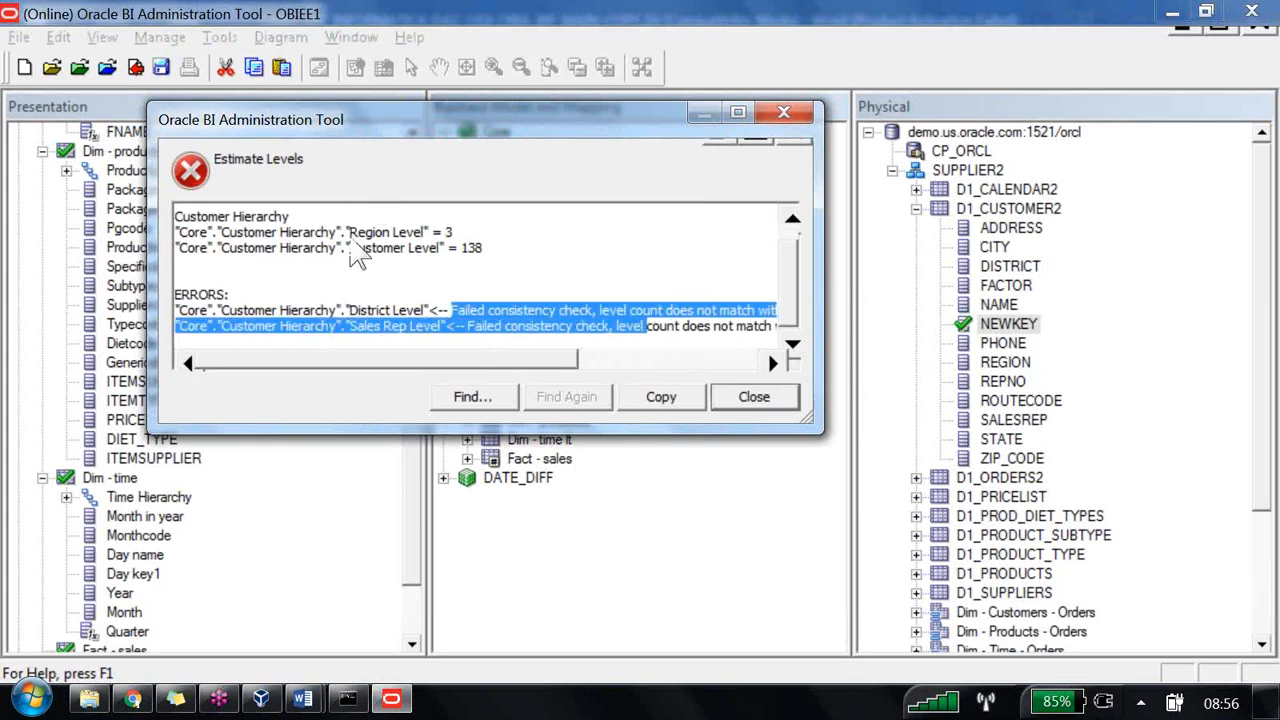
drag(525, 360, 727, 360)
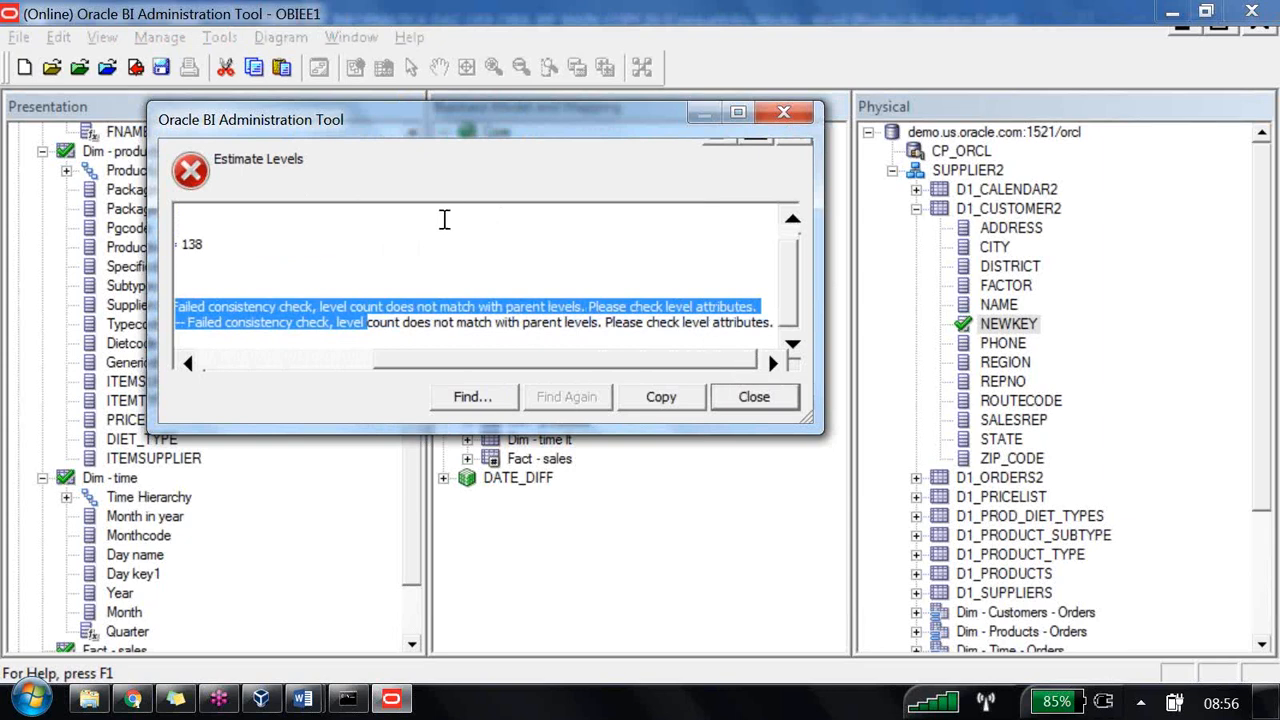
drag(480, 360, 215, 358)
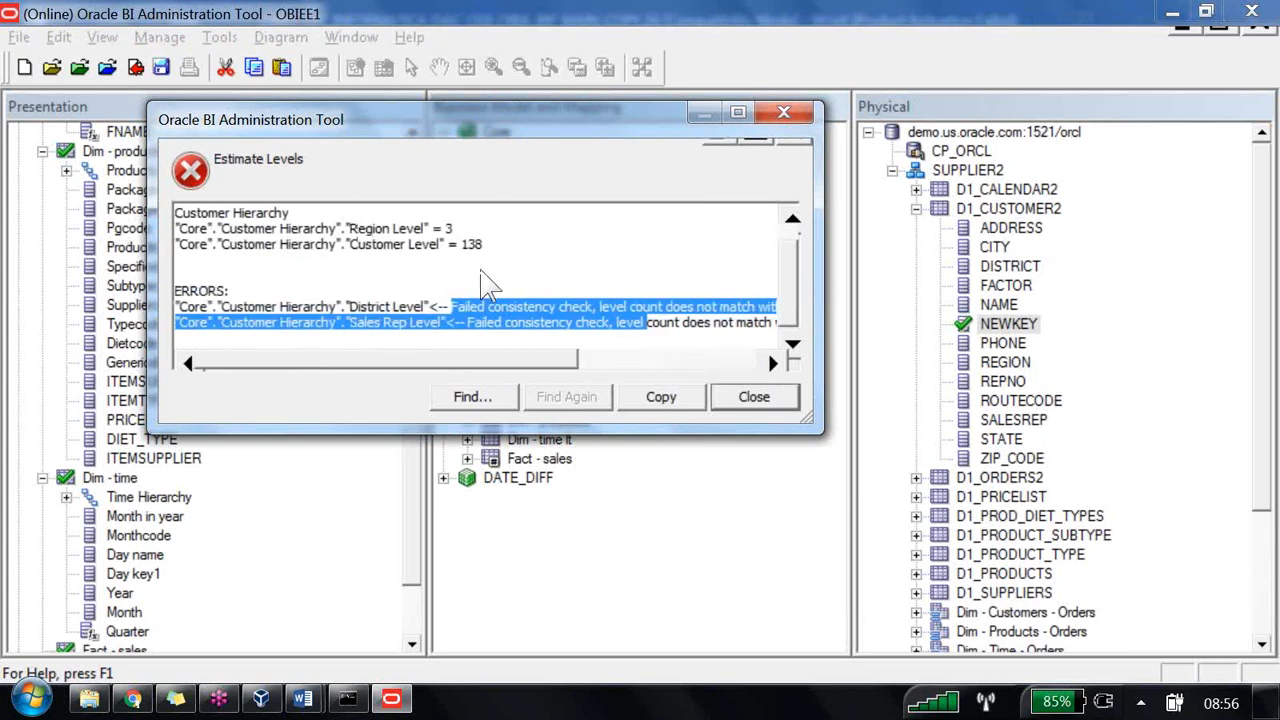
key(Escape)
- Run Estimate Levels on the Time Hierarchy and review the report's level counts and errors
right_click(565, 151)
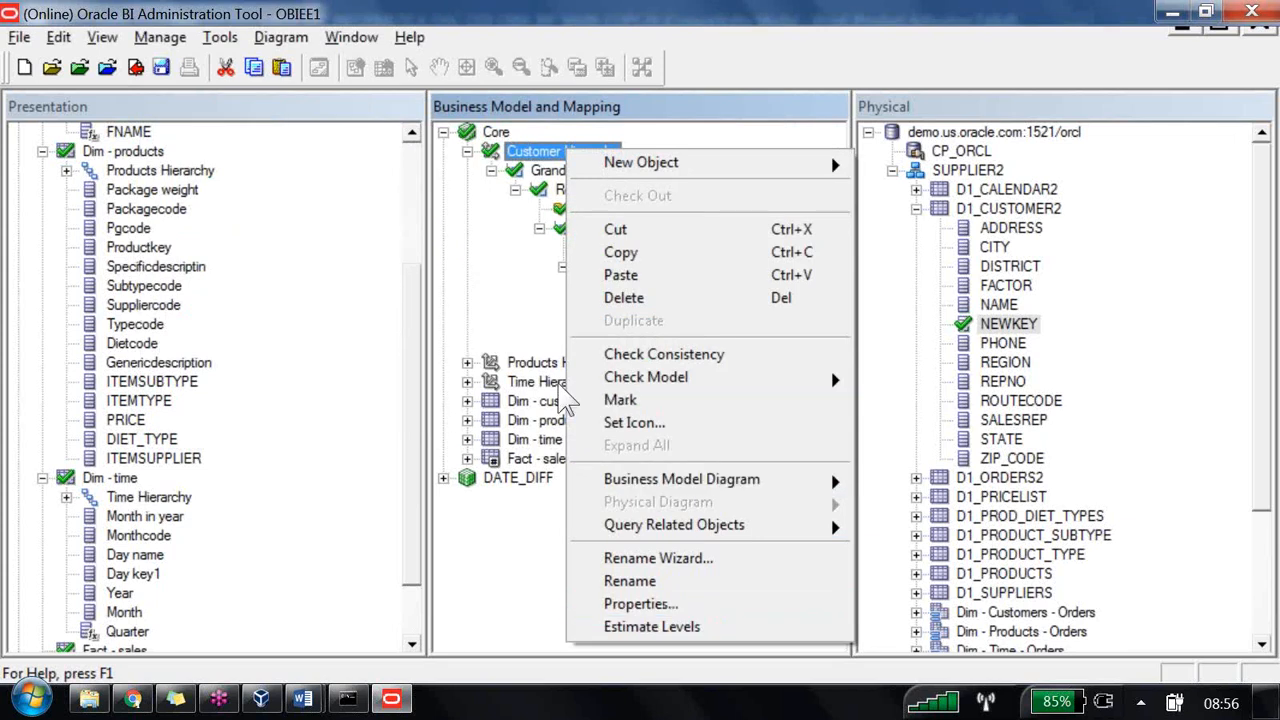
right_click(551, 382)
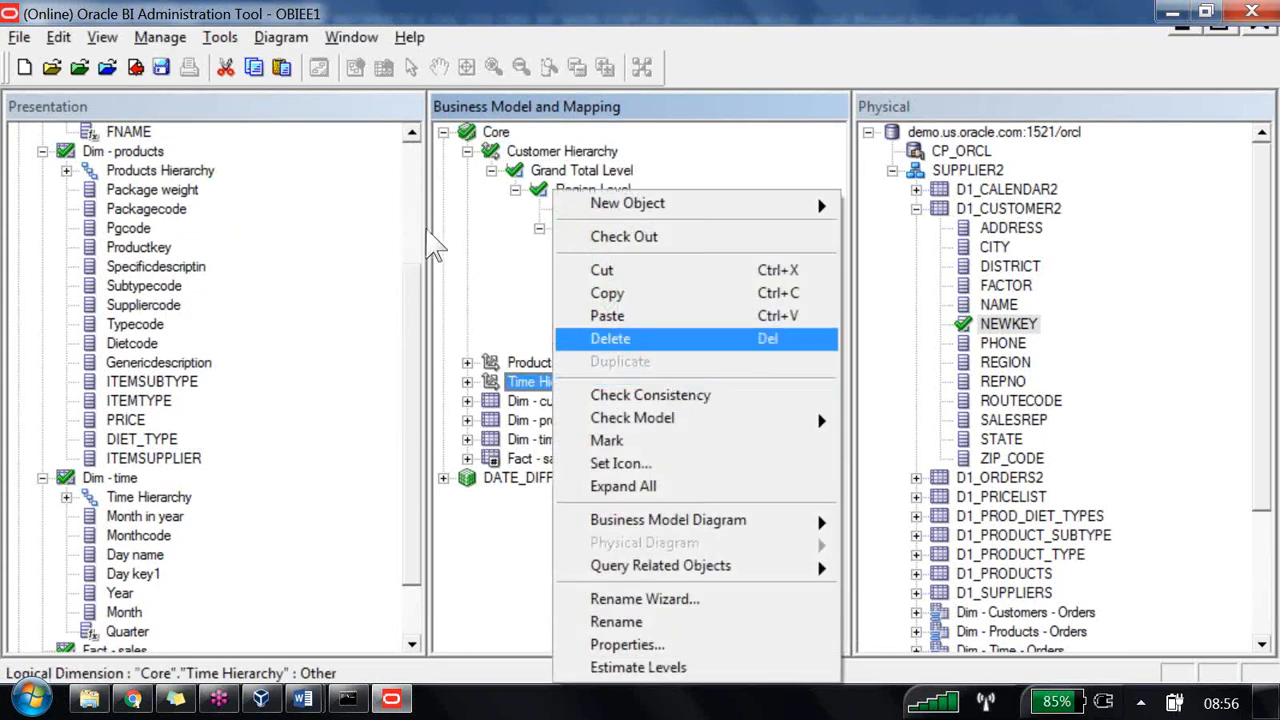
click(640, 667)
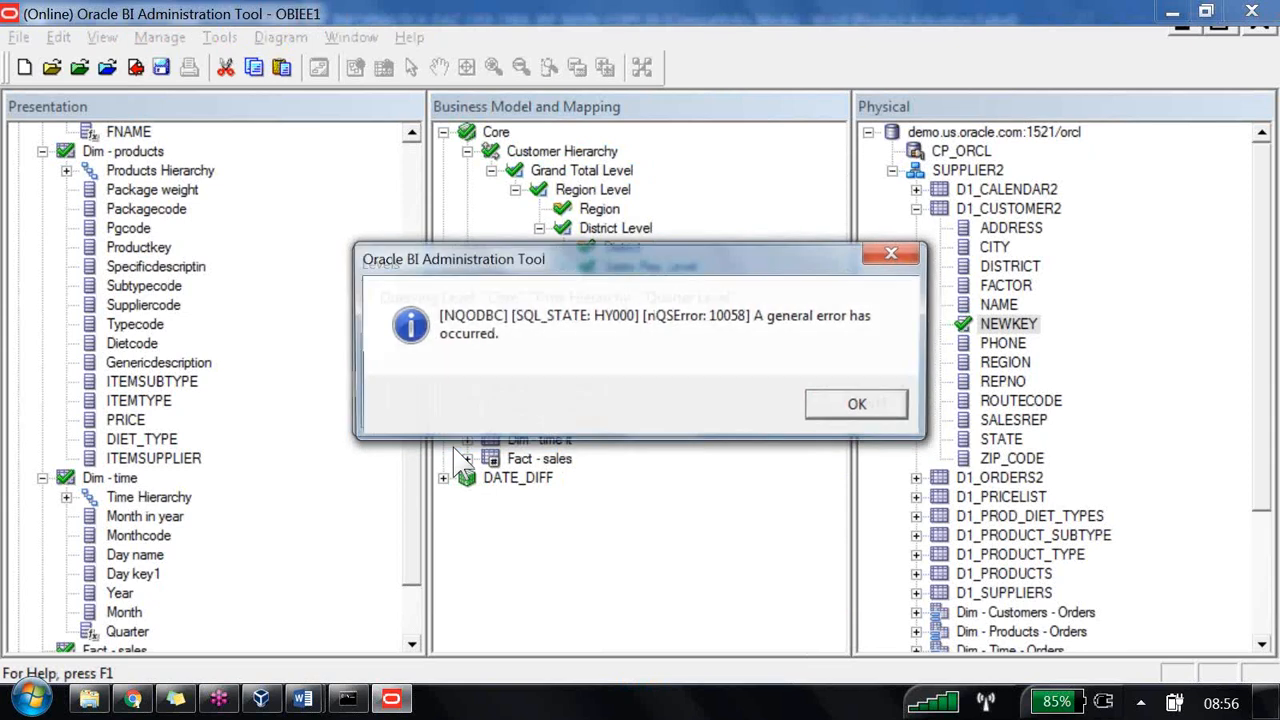
click(834, 412)
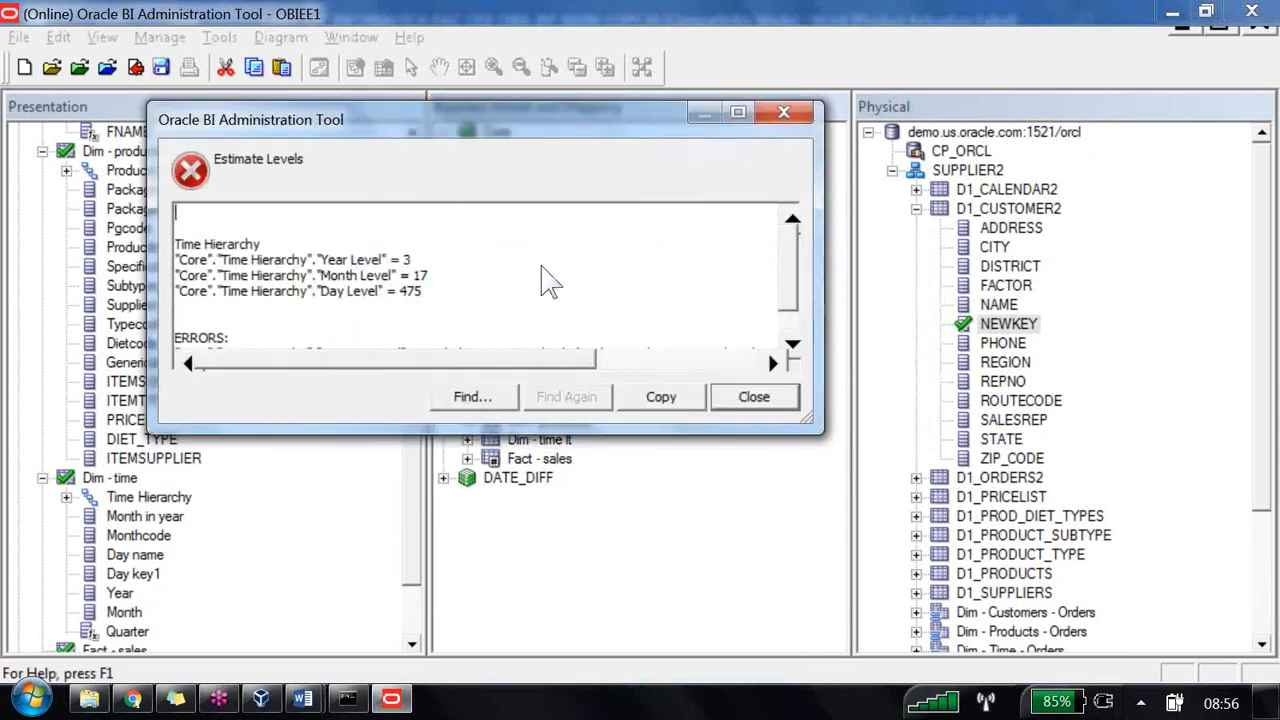
click(395, 259)
mouse_move(390, 259)
mouse_down()
mouse_move(425, 259)
mouse_move(425, 291)
mouse_up()
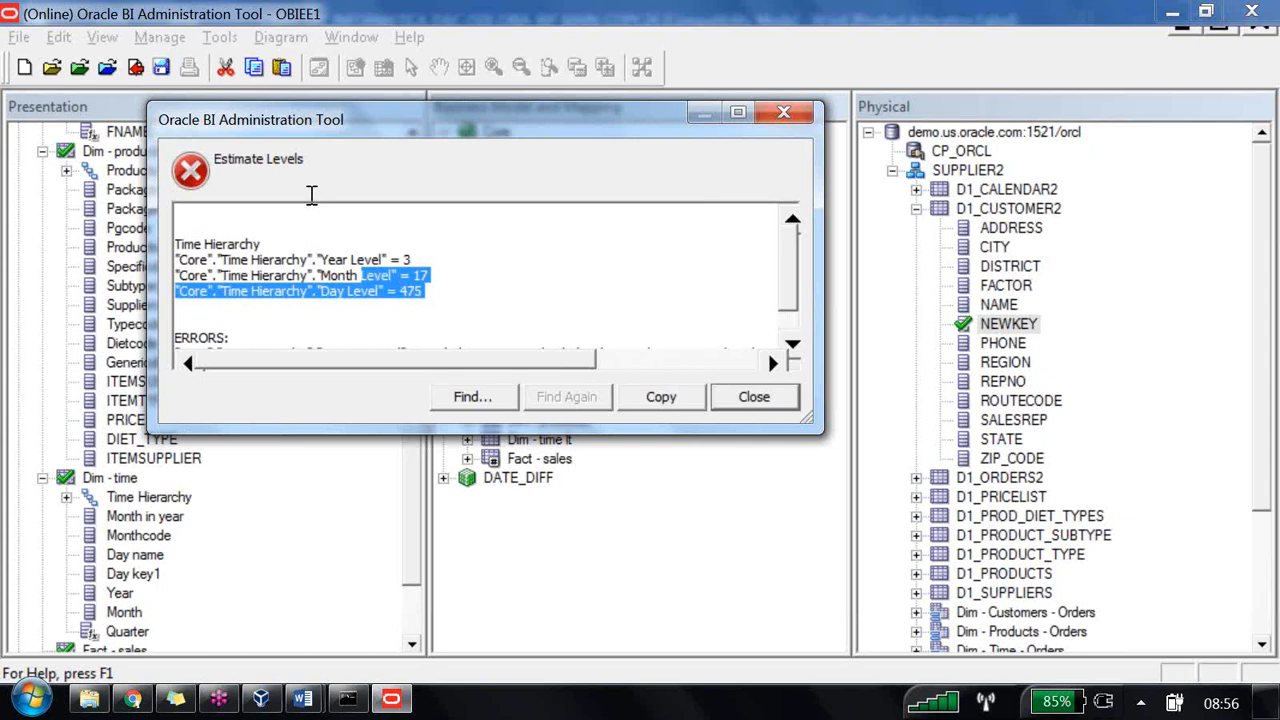
click(467, 292)
scroll(467, 292, down, 1)
drag(357, 327, 417, 327)
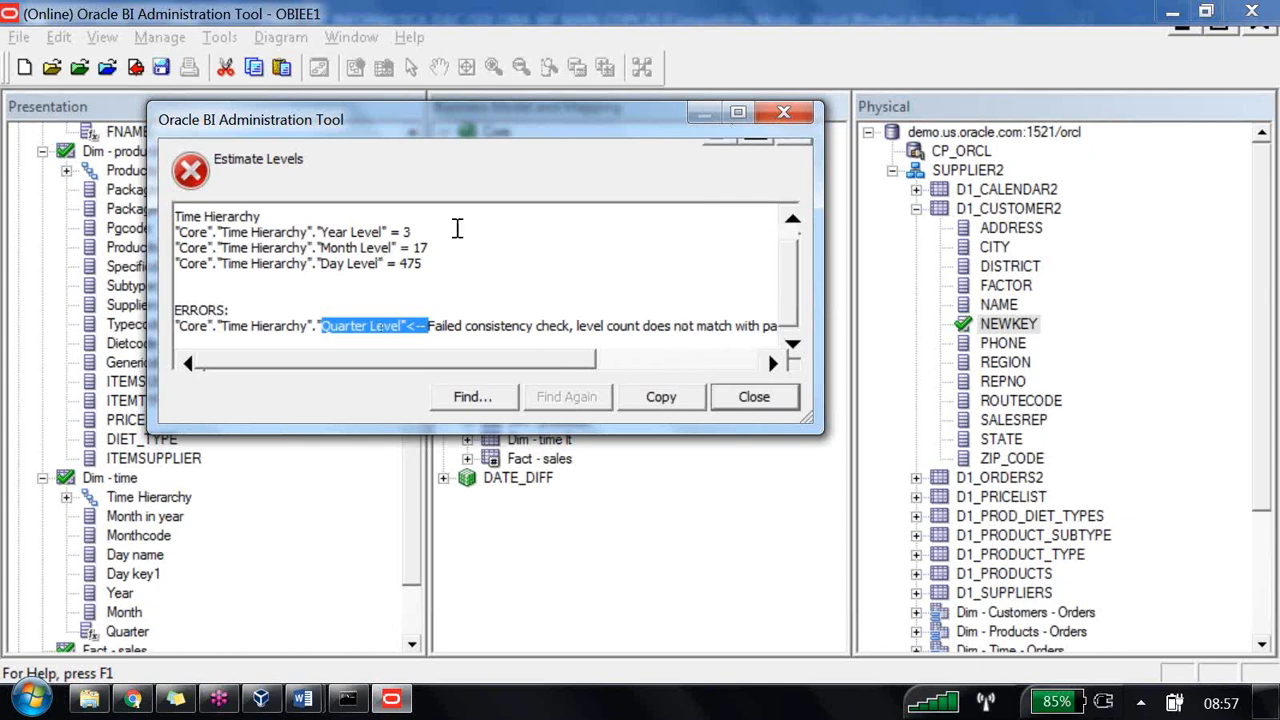
key(Return)
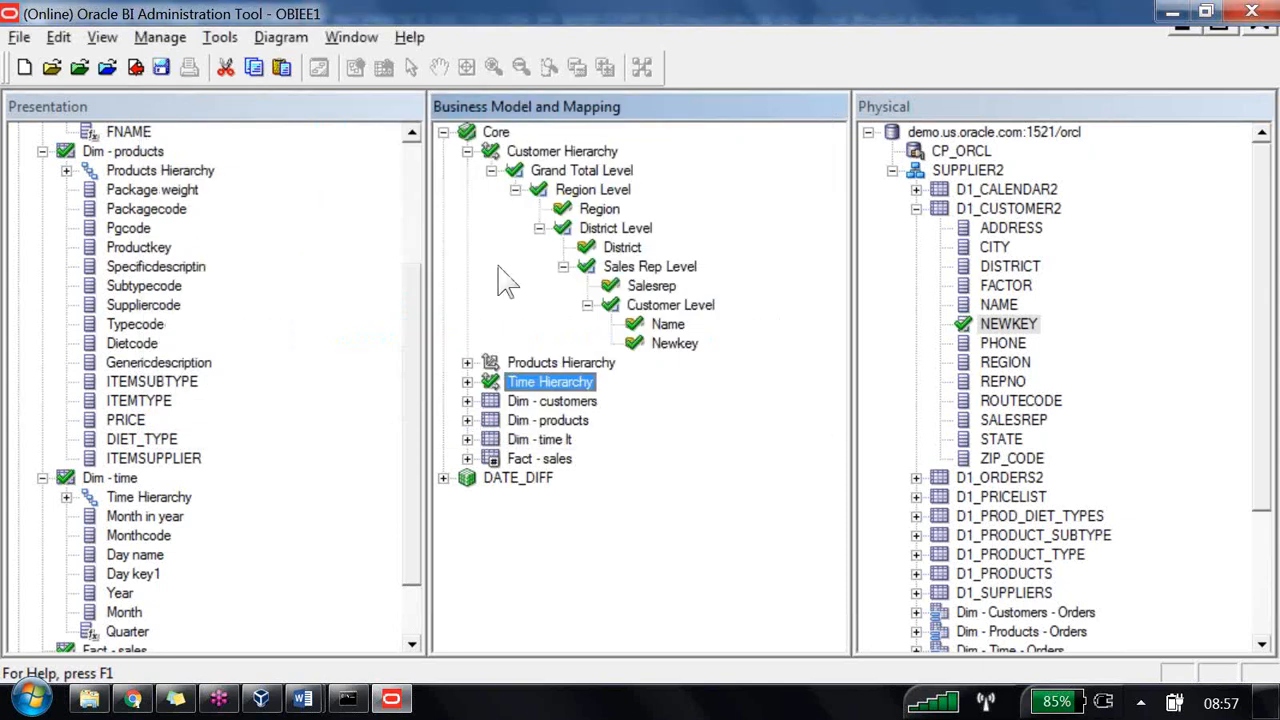
- Expand the Time Hierarchy and check the Year Level's number of elements without changing it
key(Right)
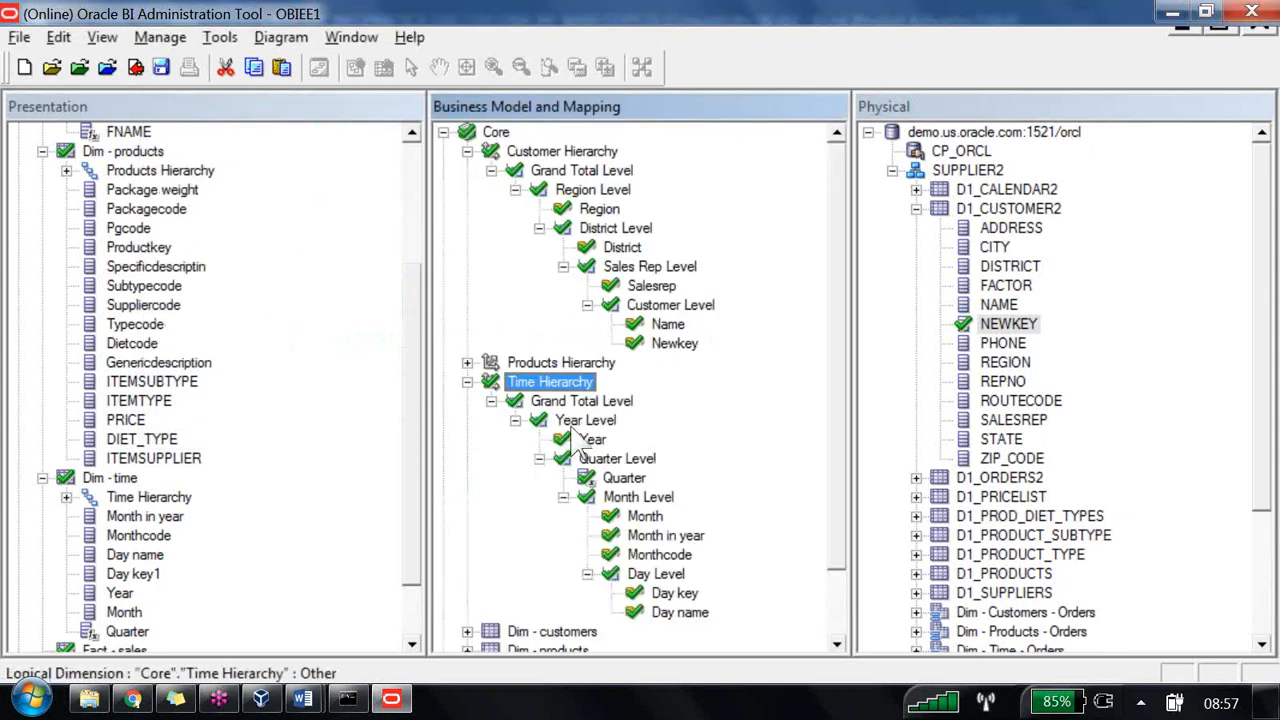
key(Down)
key(Down)
key(Return)
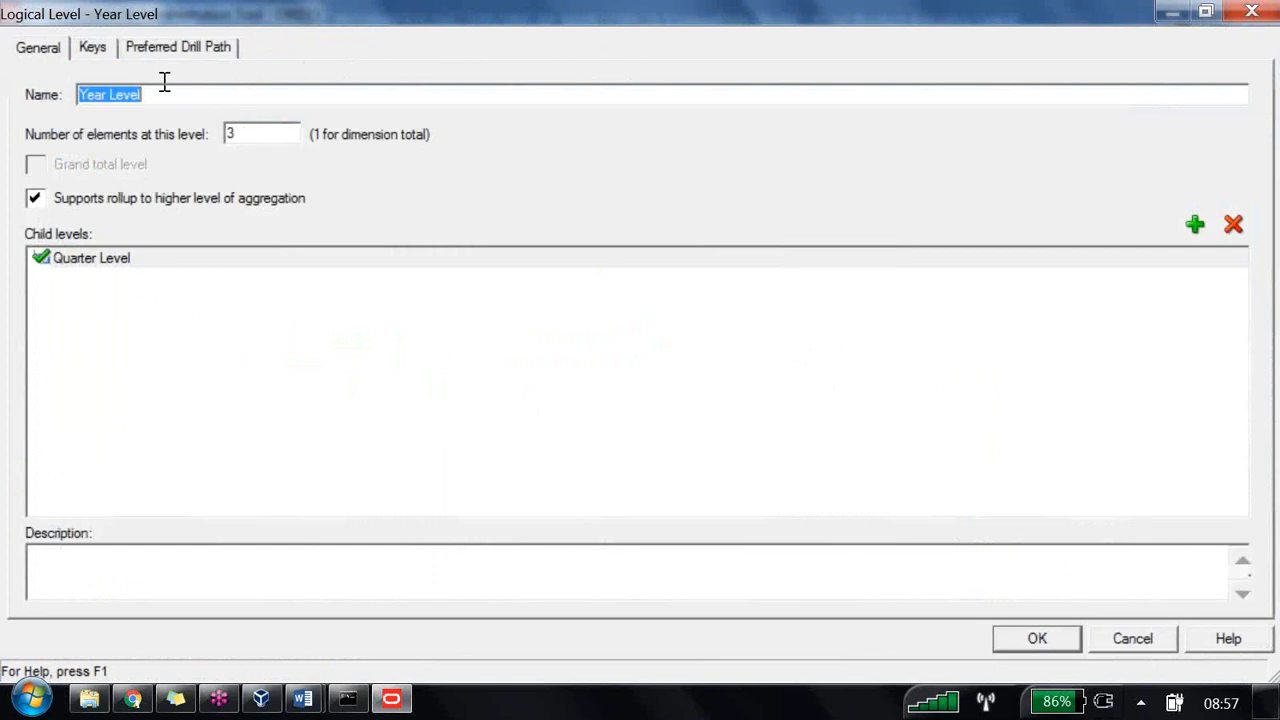
key(Escape)
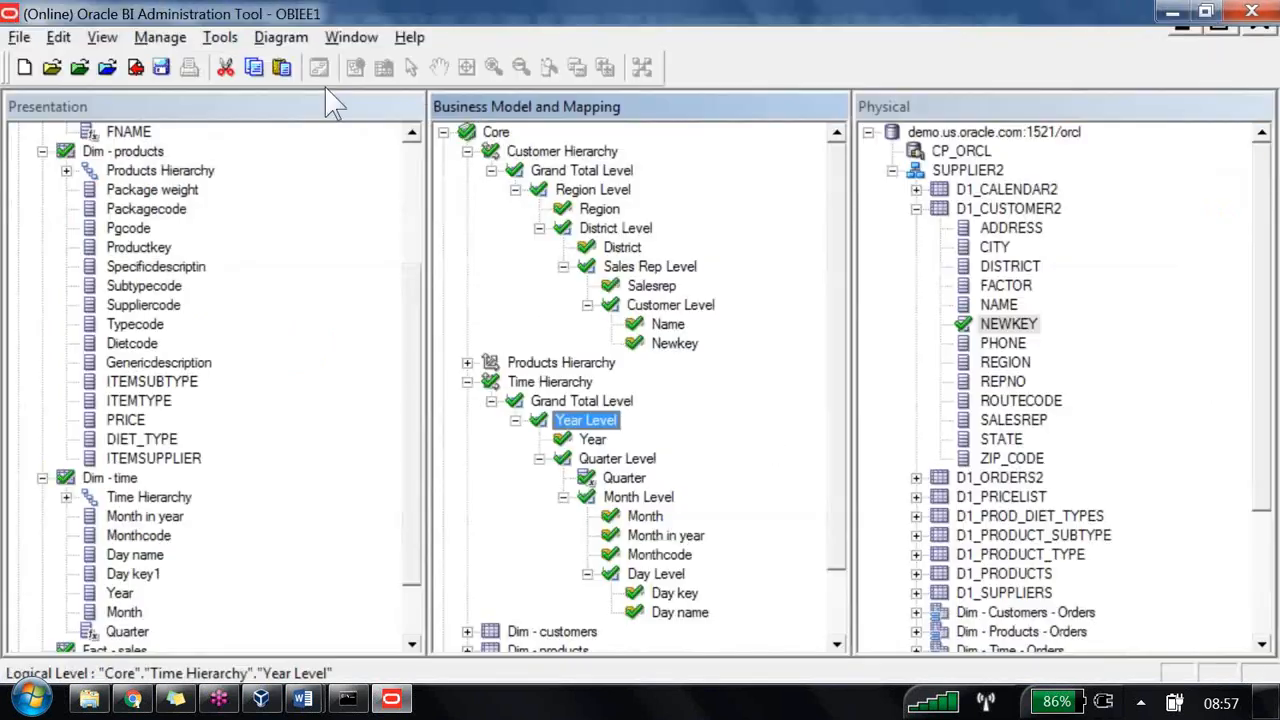
right_click(490, 132)
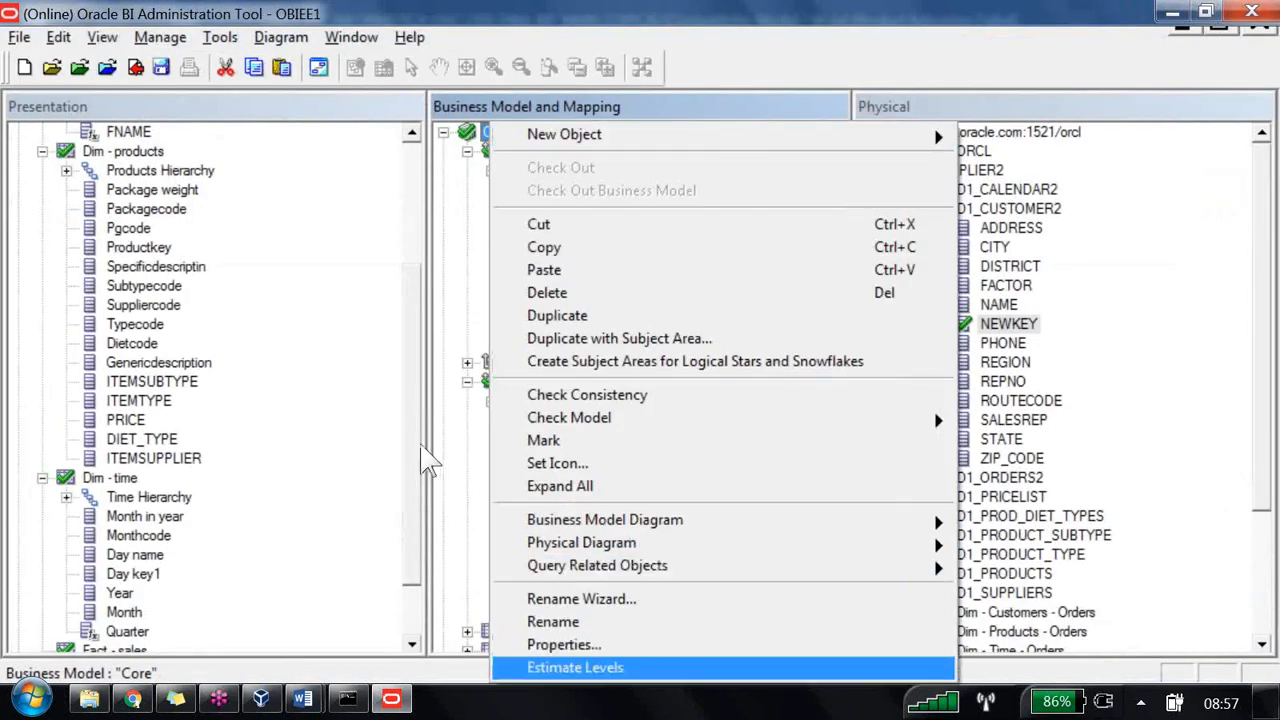
click(305, 160)
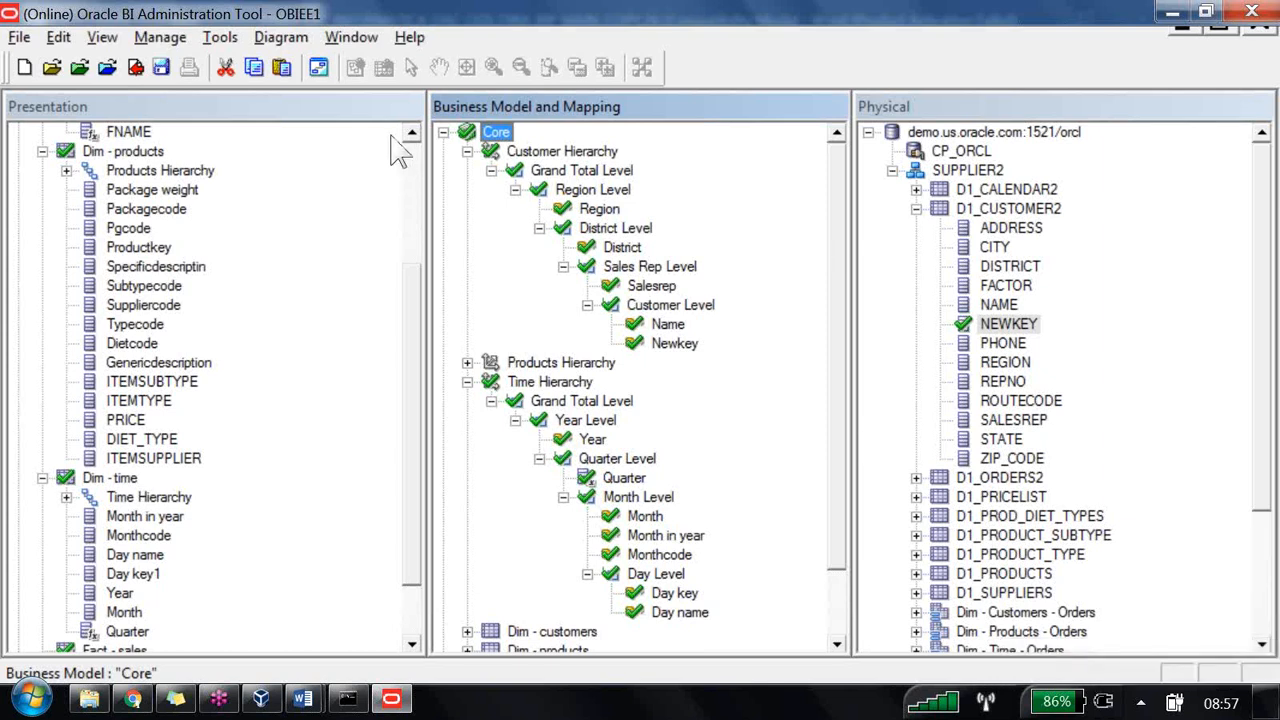
- Set the number of elements to 2 for the Customer Hierarchy's Region Level and to 5 for its District Level
click(593, 189)
key(Return)
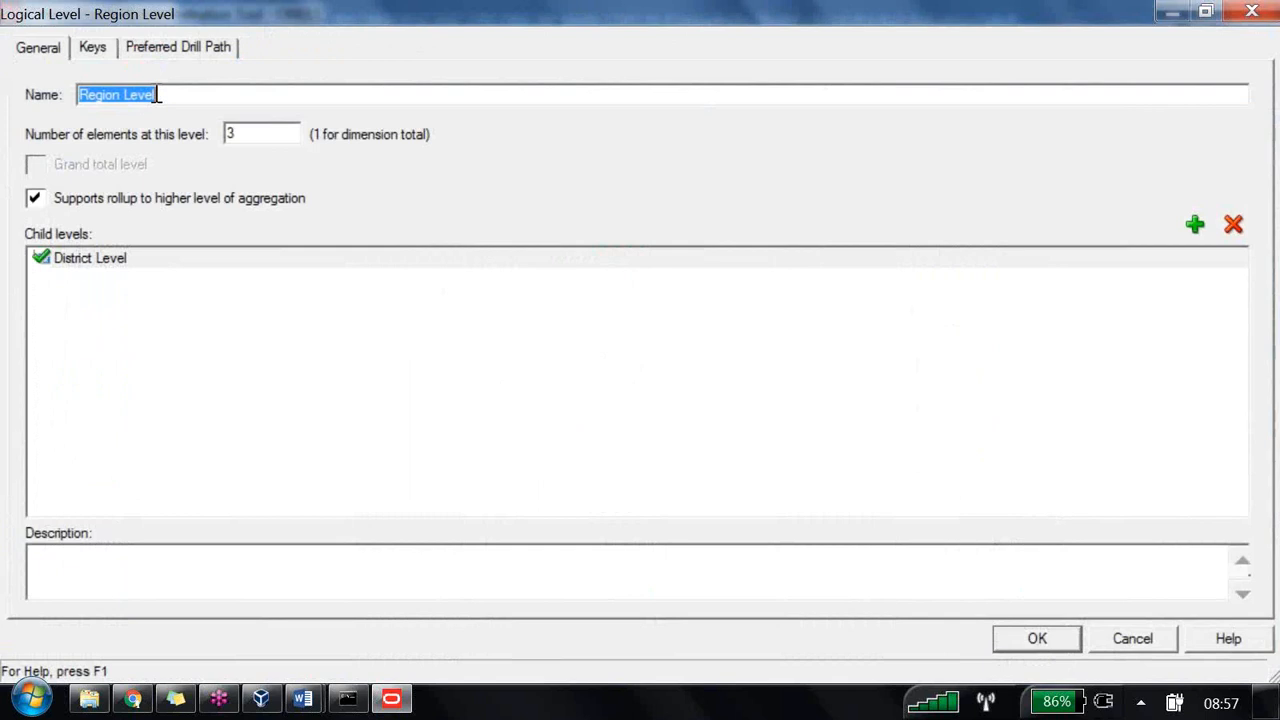
key(Tab)
text(2)
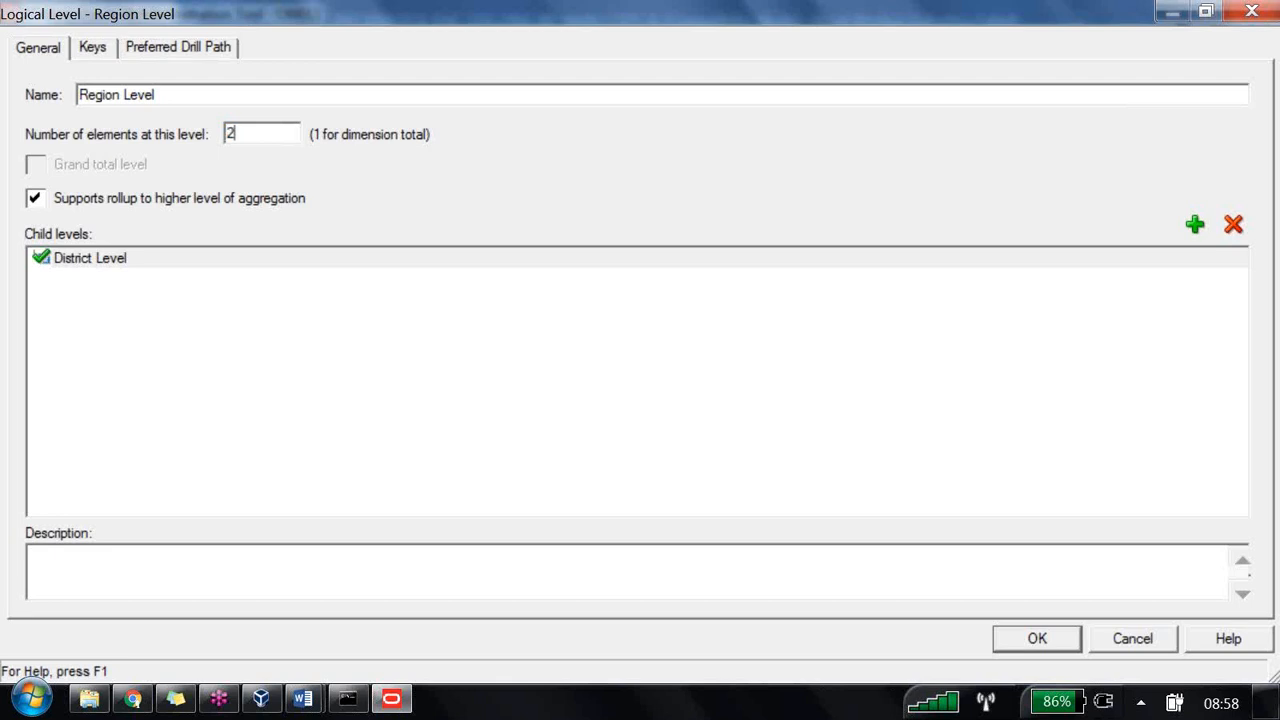
key(Return)
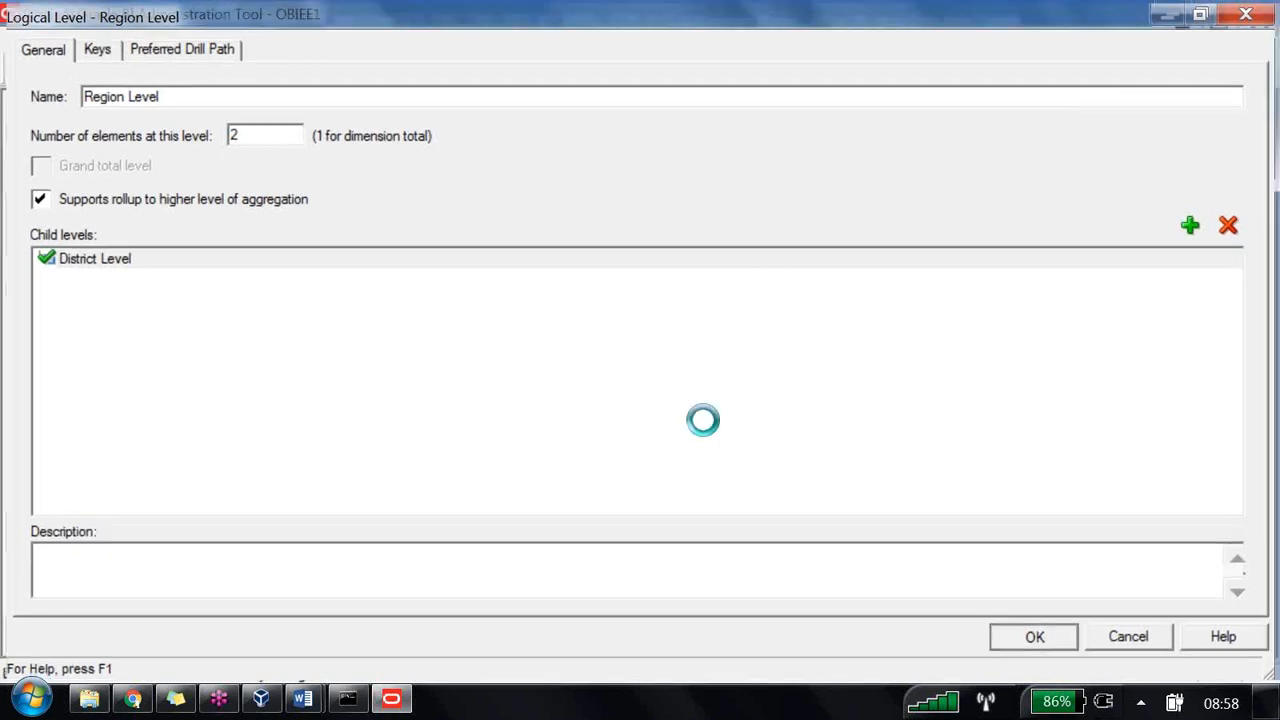
key(Return)
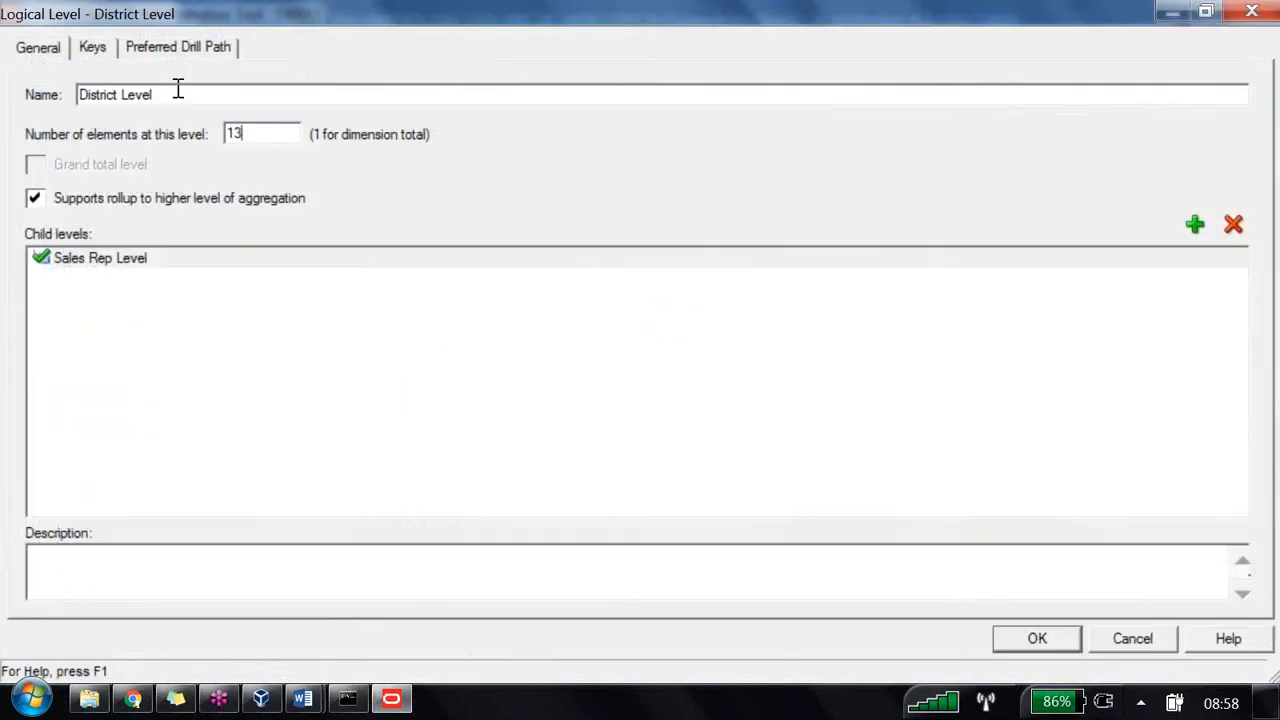
text(5)
key(Return)
- Set the Sales Rep Level's number of elements to 6 in the Customer Hierarchy
key(Down)
key(Down)
key(Return)
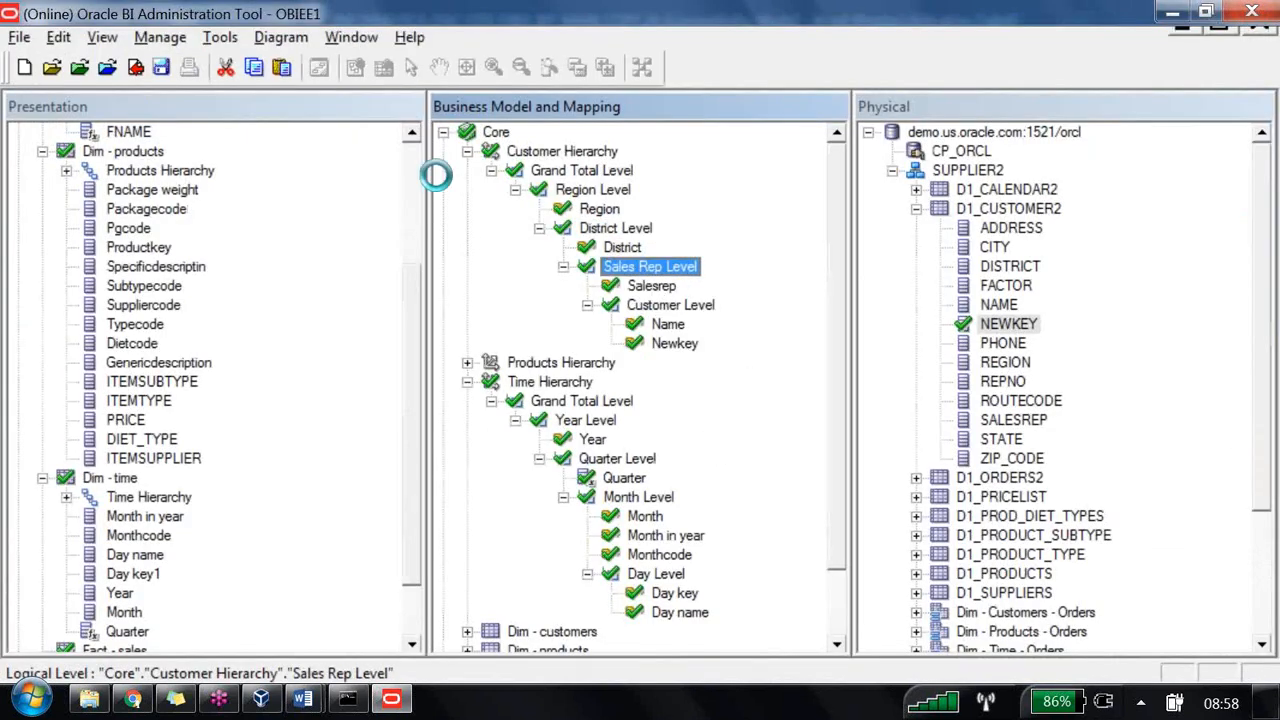
key(Tab)
text(5)
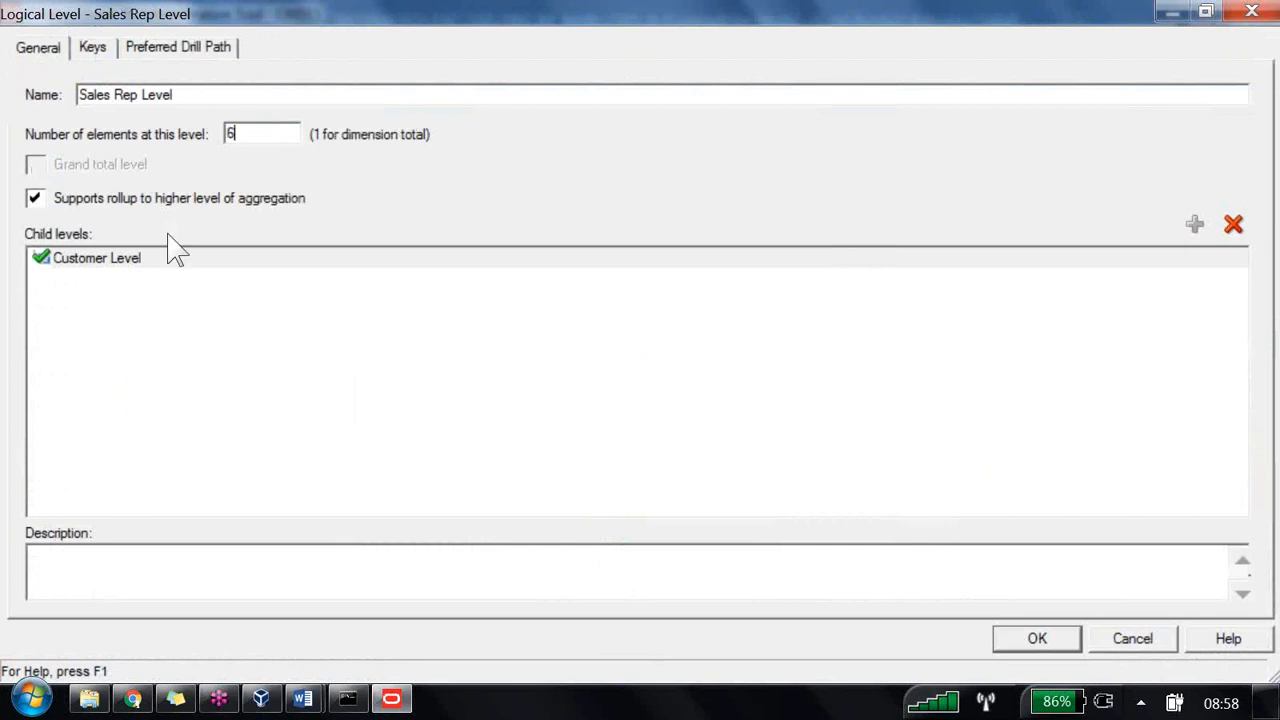
key(Return)
- Set the Customer Level's number of elements to 9 and accept the display key warning
key(Down)
key(Down)
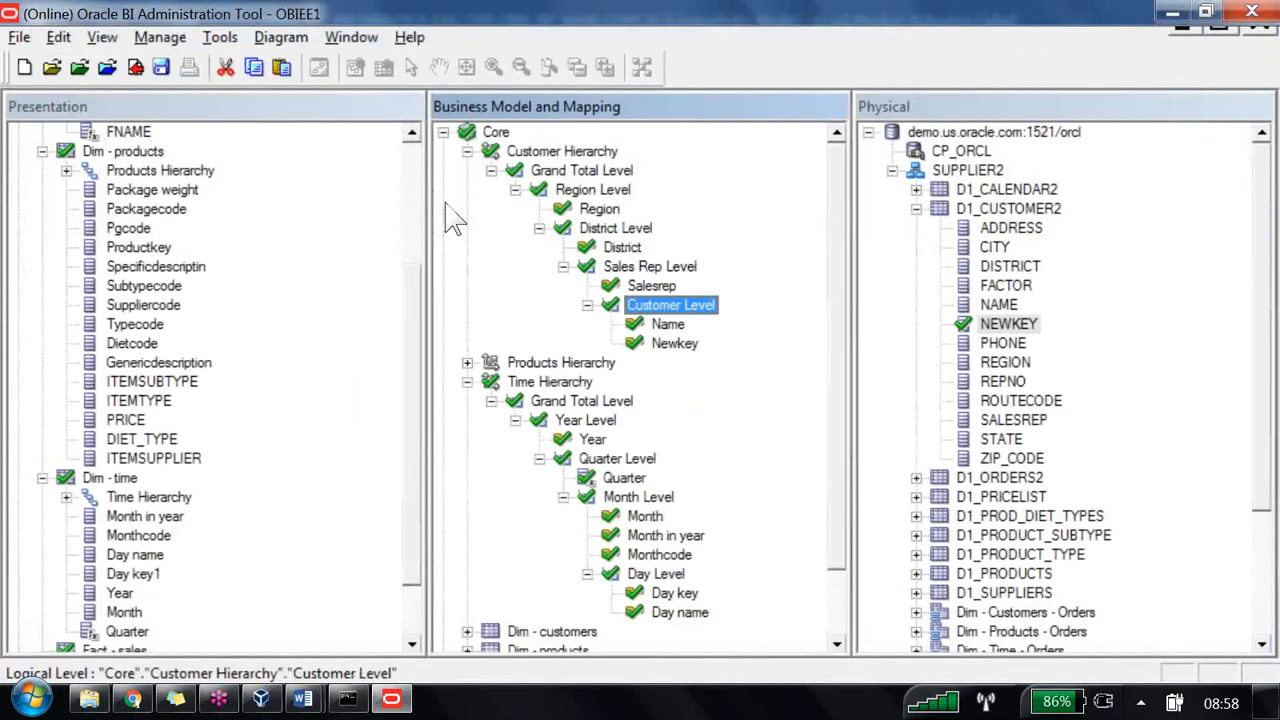
key(Return)
key(Tab)
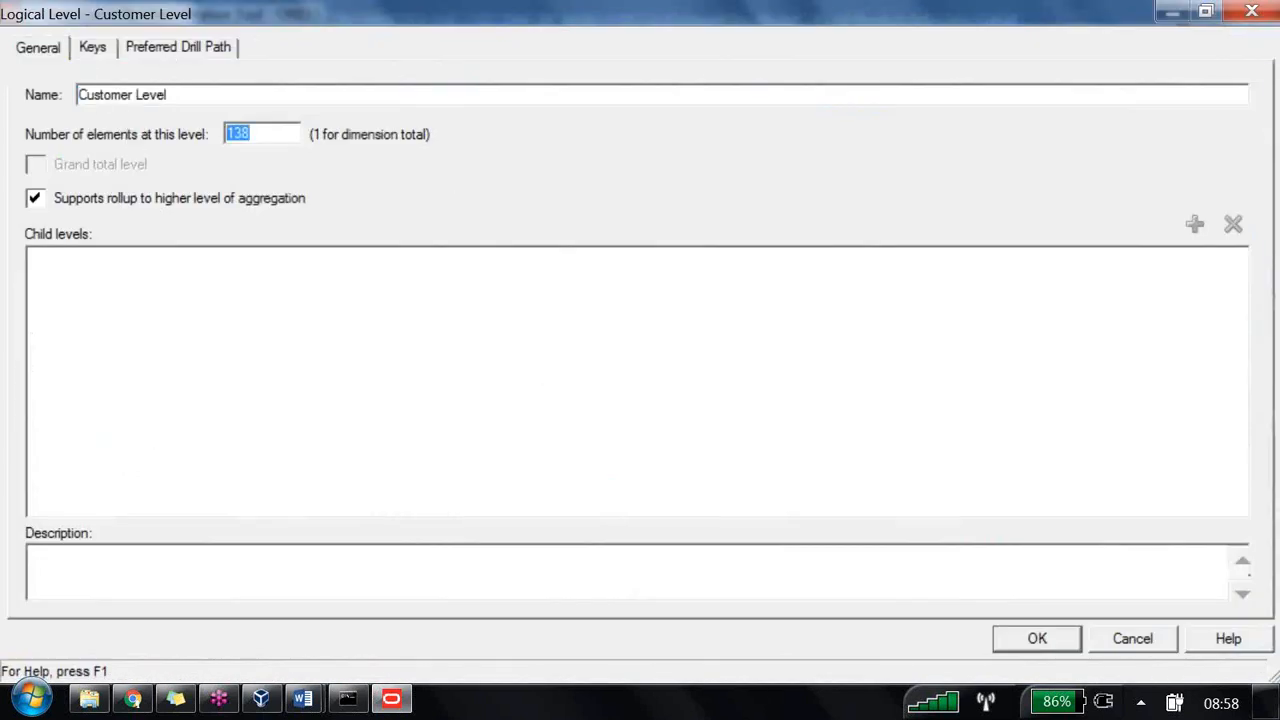
text(7)
key(BackSpace)
text(9)
key(Return)
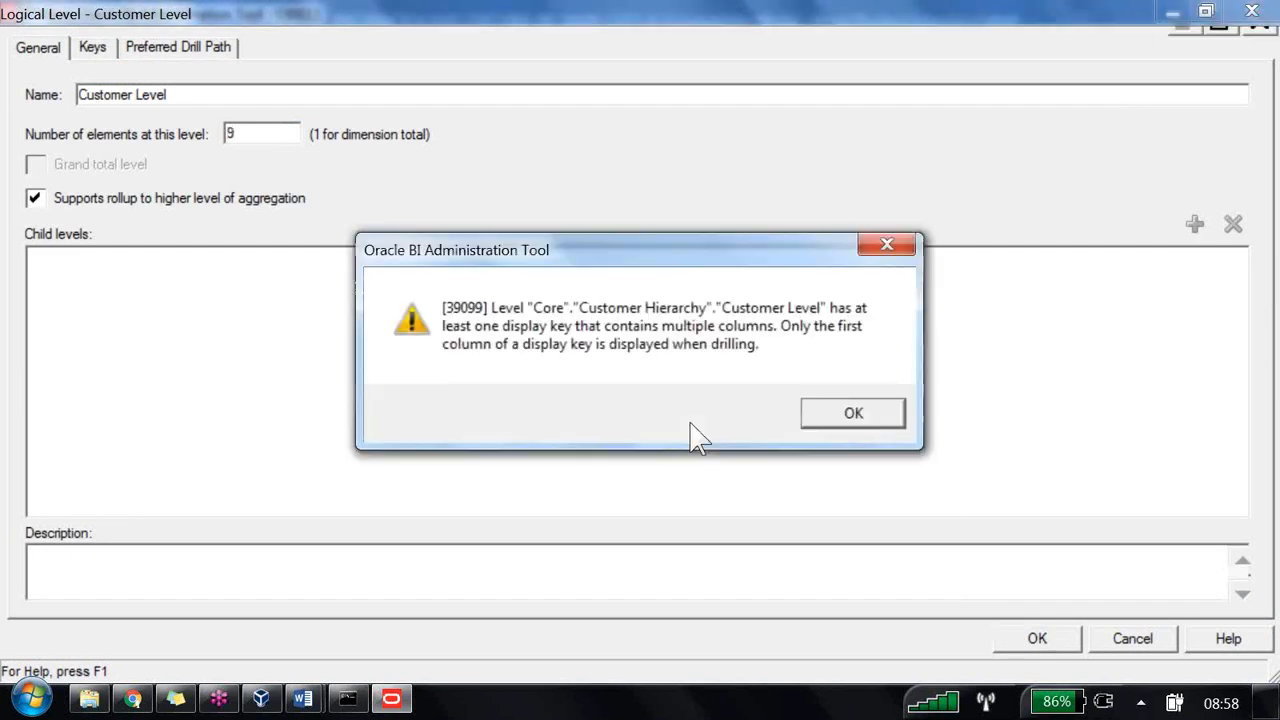
key(Return)
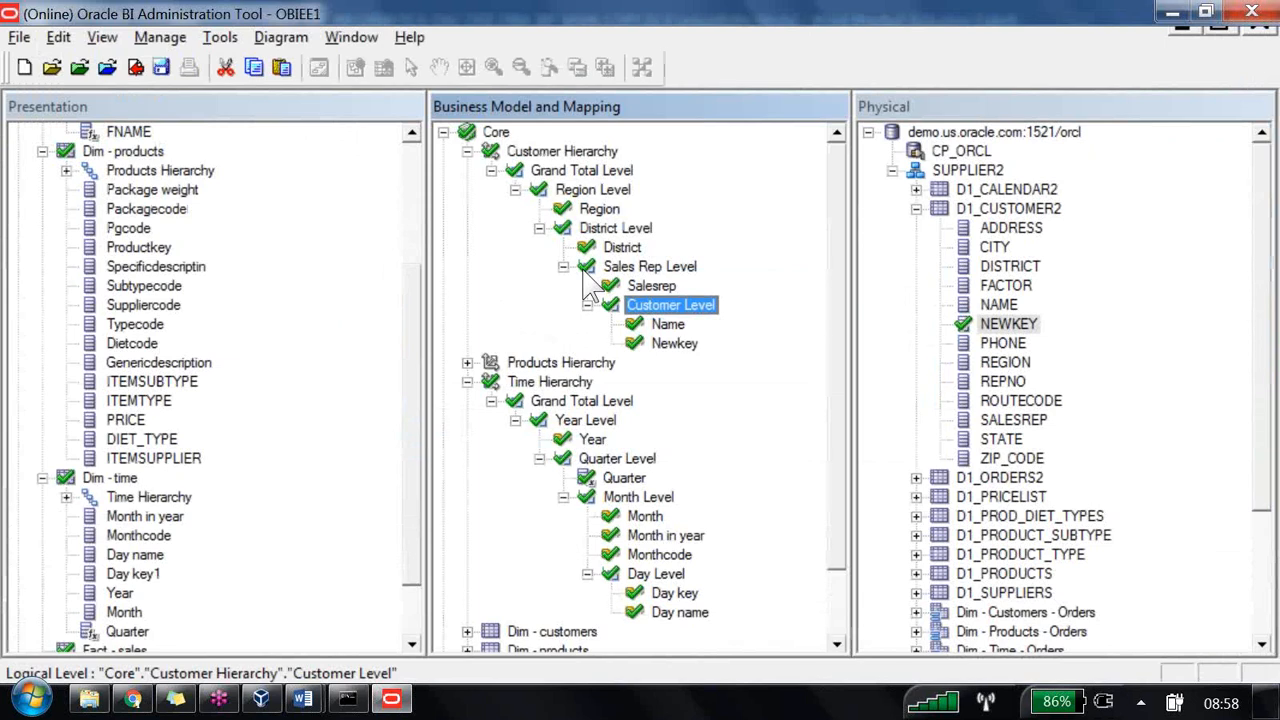
- Check in the changes with a global consistency check and review the Time Hierarchy's Day Level warning about the number of elements
click(136, 68)
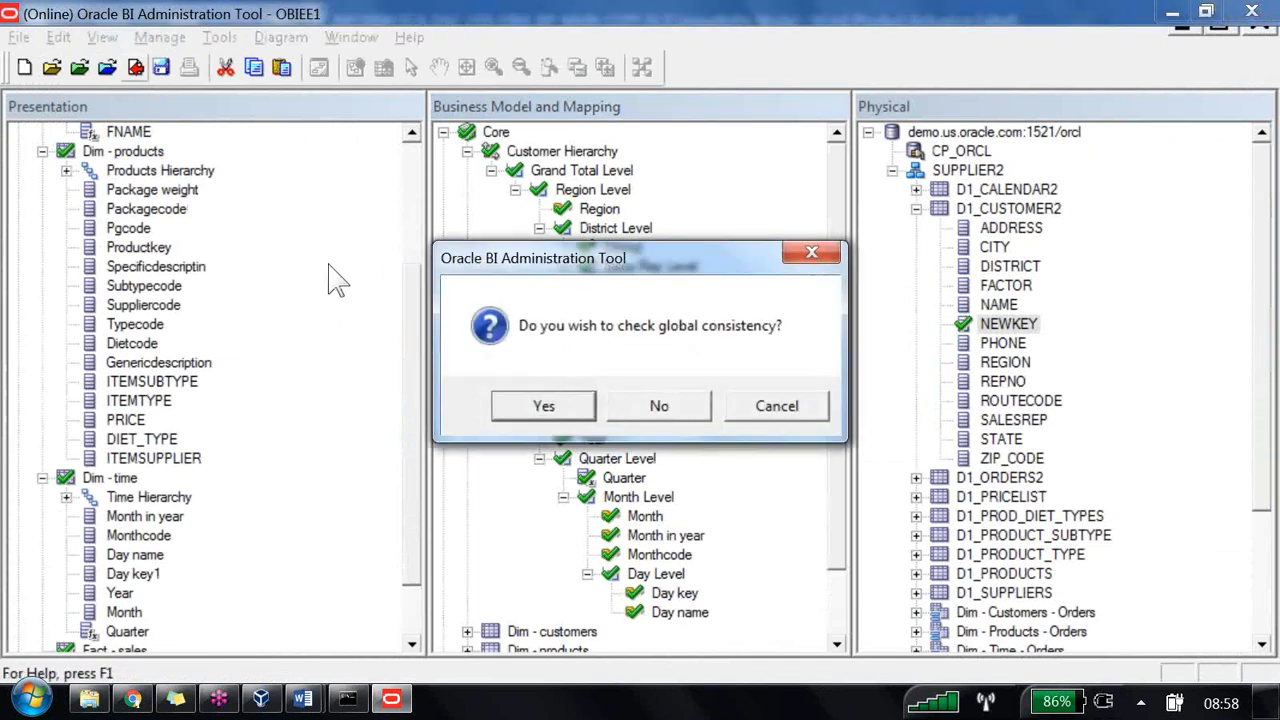
key(Return)
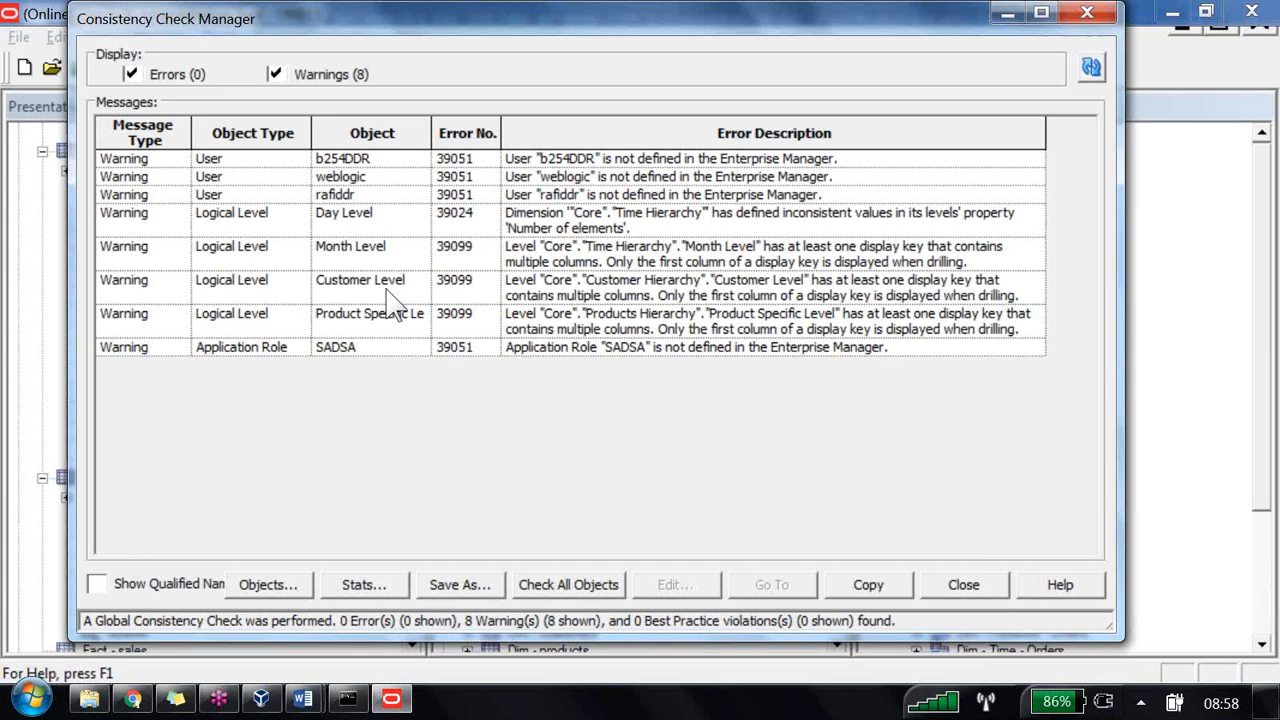
click(468, 214)
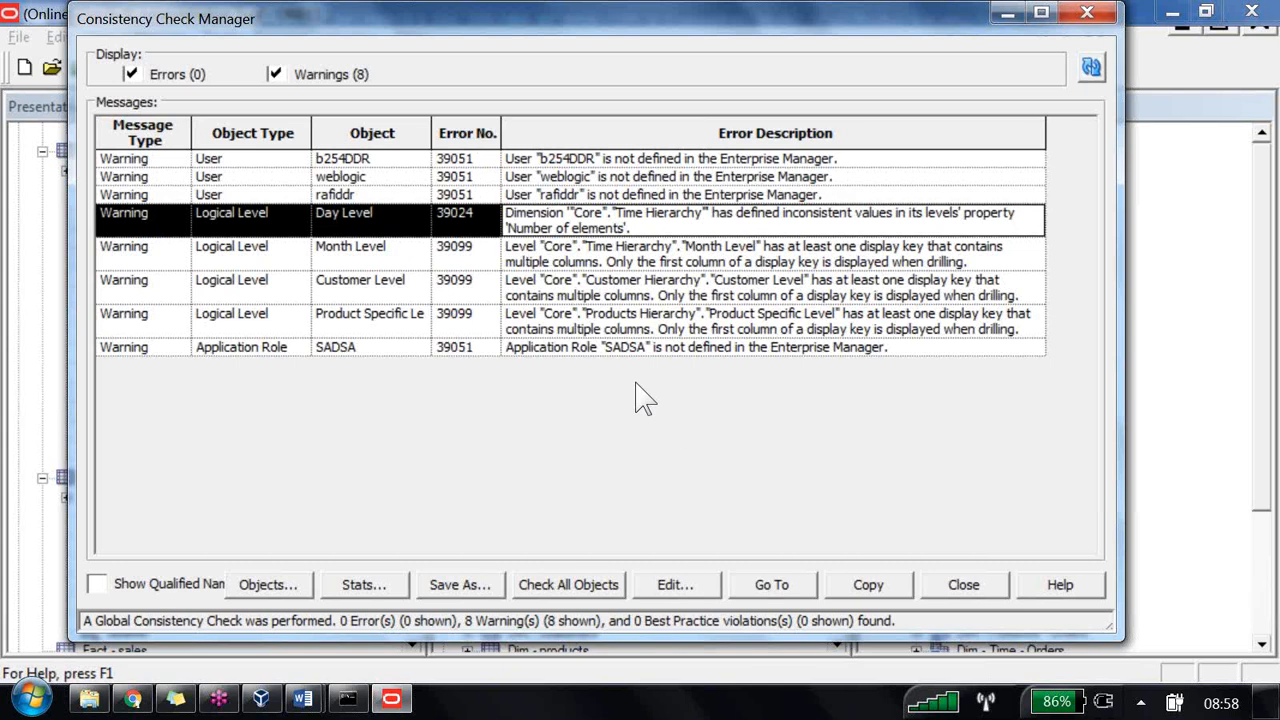
key(Escape)
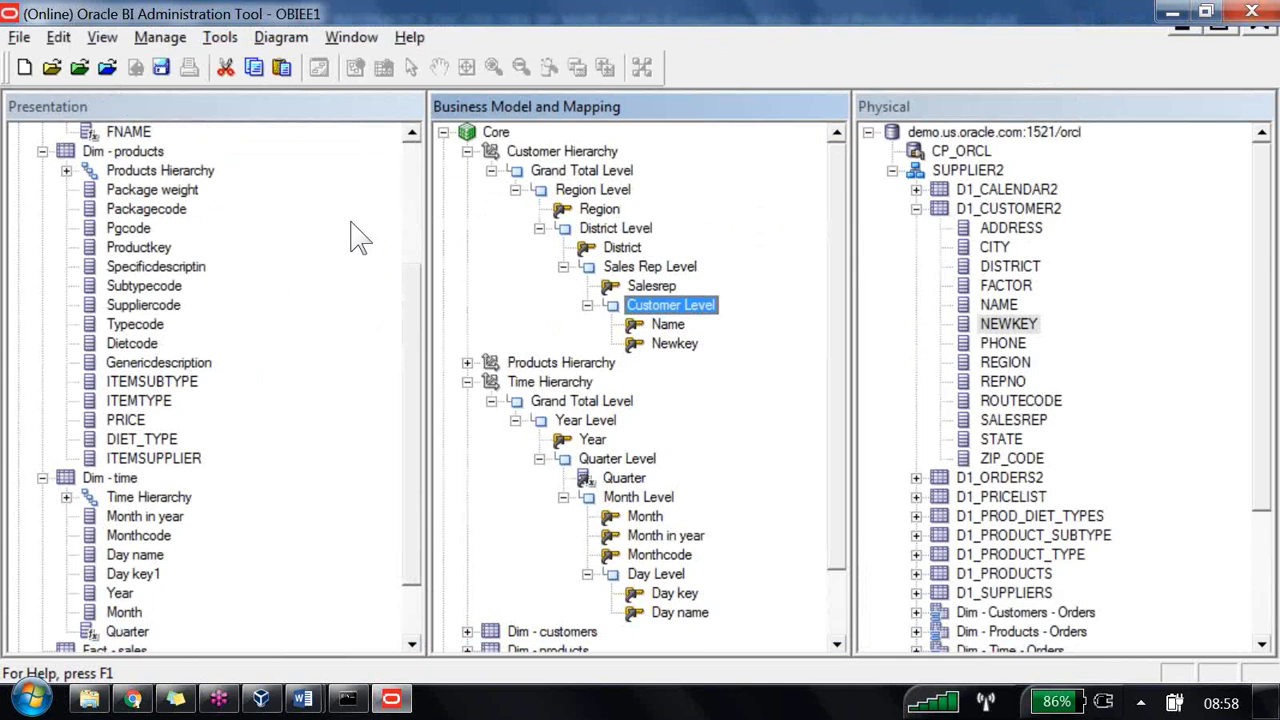
- Collapse the Time Hierarchy and confirm 6 as the Sales Rep Level's number of elements in the Customer Hierarchy
click(467, 382)
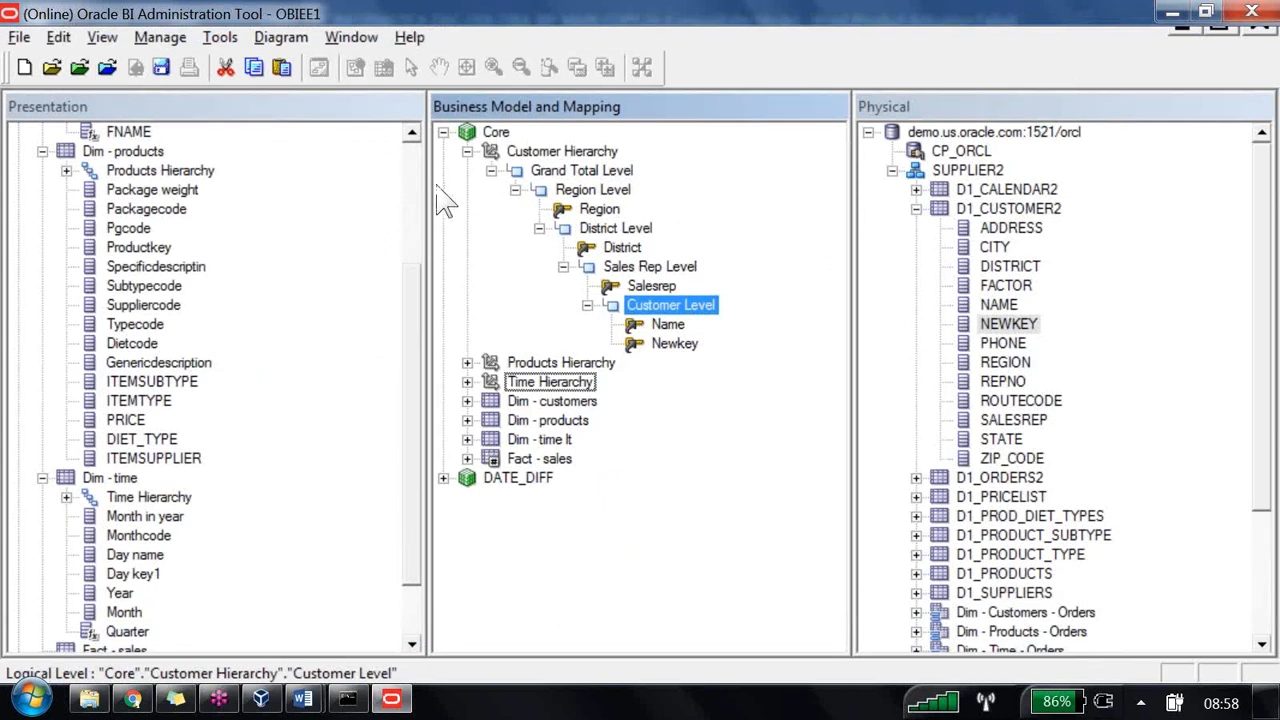
double_click(650, 266)
click(180, 94)
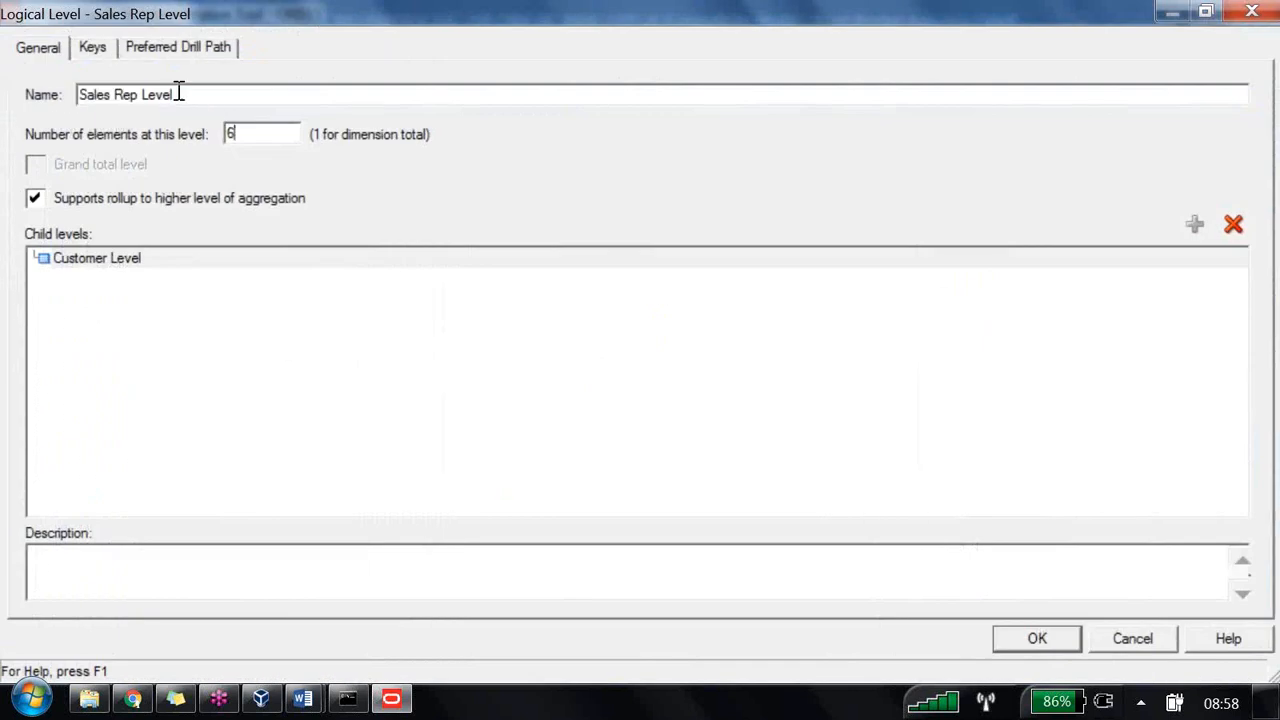
key(Tab)
key(Return)
- Set the Customer Level's number of elements to 5 and accept the display key warning
double_click(670, 305)
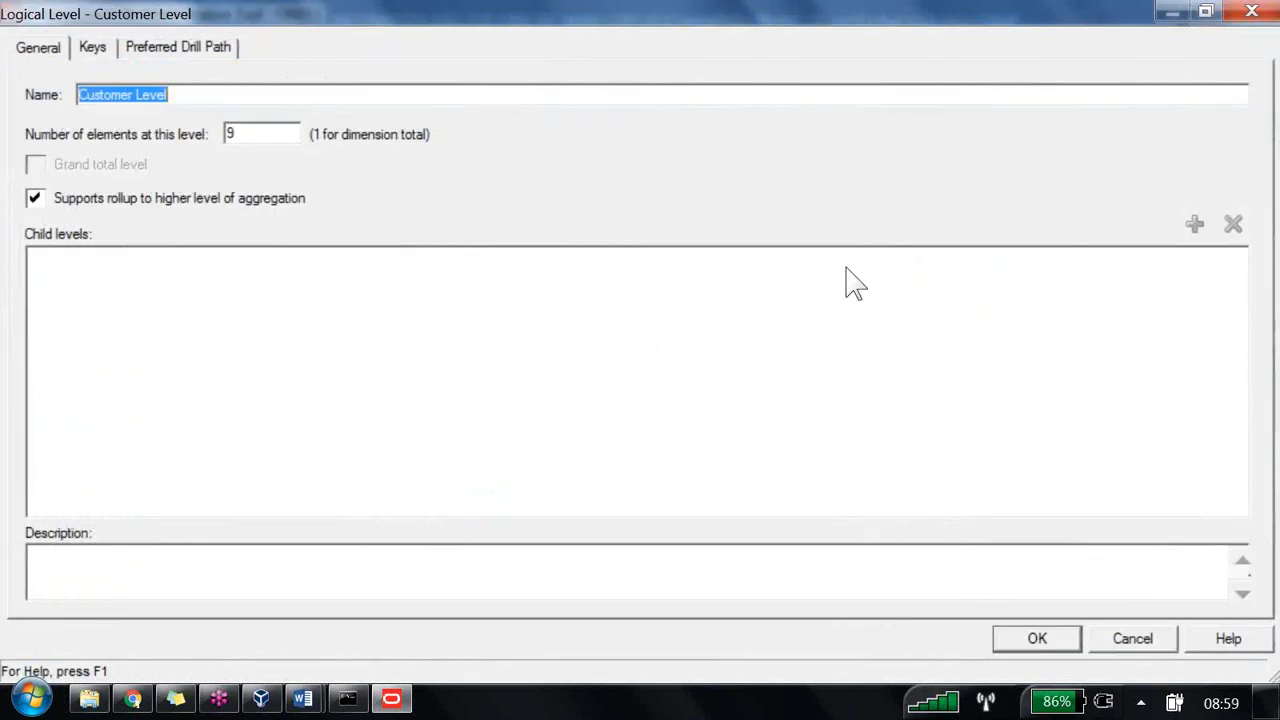
key(Tab)
text(5)
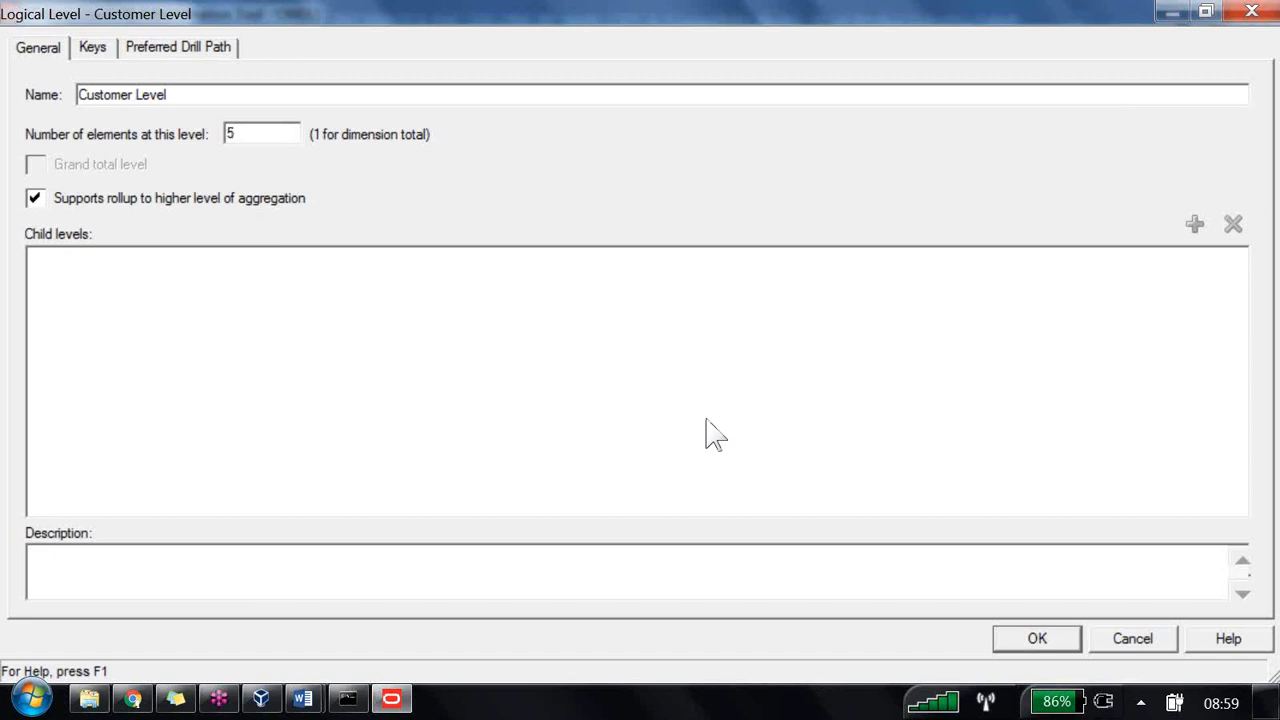
key(Return)
key(Return)
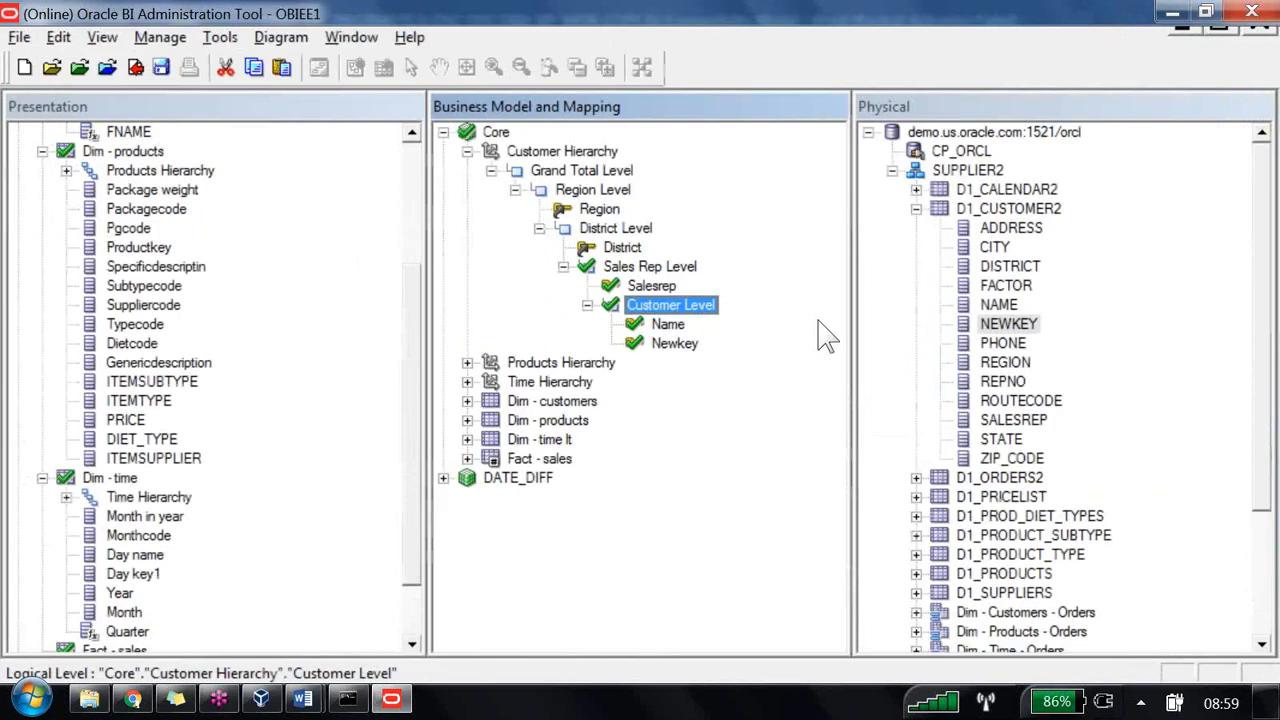
key(ctrl+shift+d)
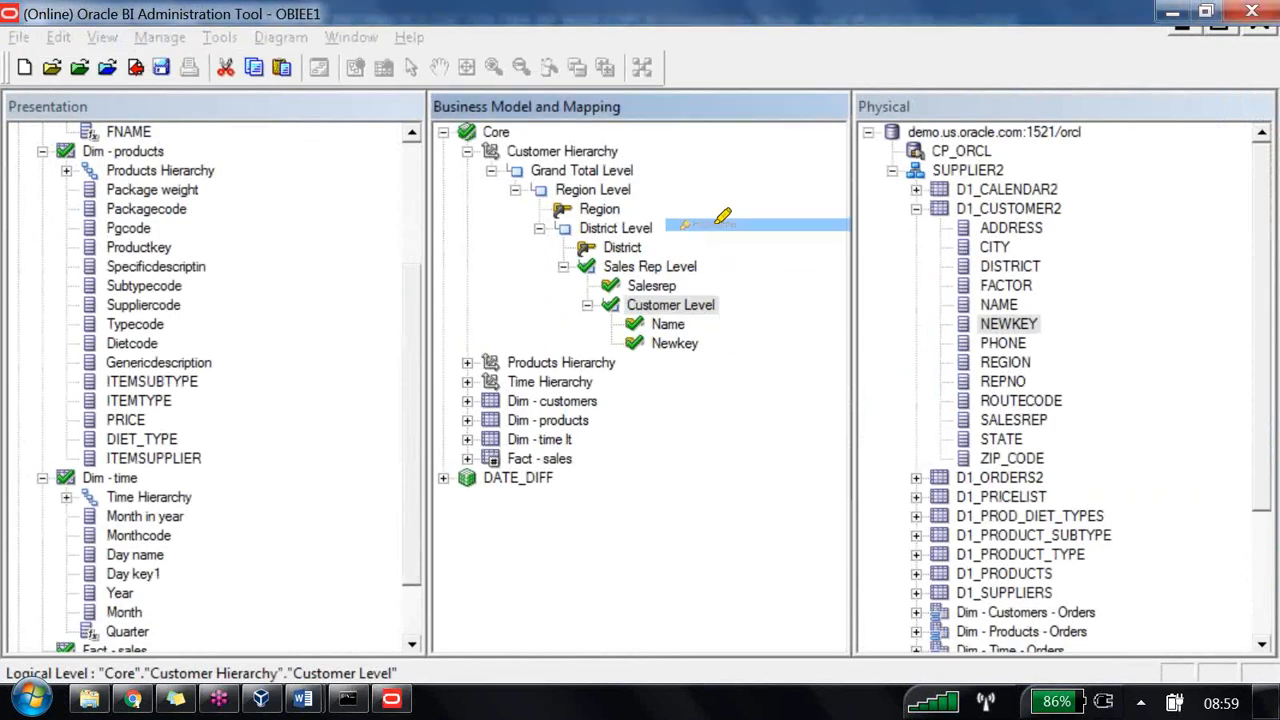
drag(628, 302, 781, 297)
mouse_move(862, 258)
mouse_down()
mouse_move(915, 320)
mouse_move(790, 355)
mouse_up()
drag(862, 260, 1025, 258)
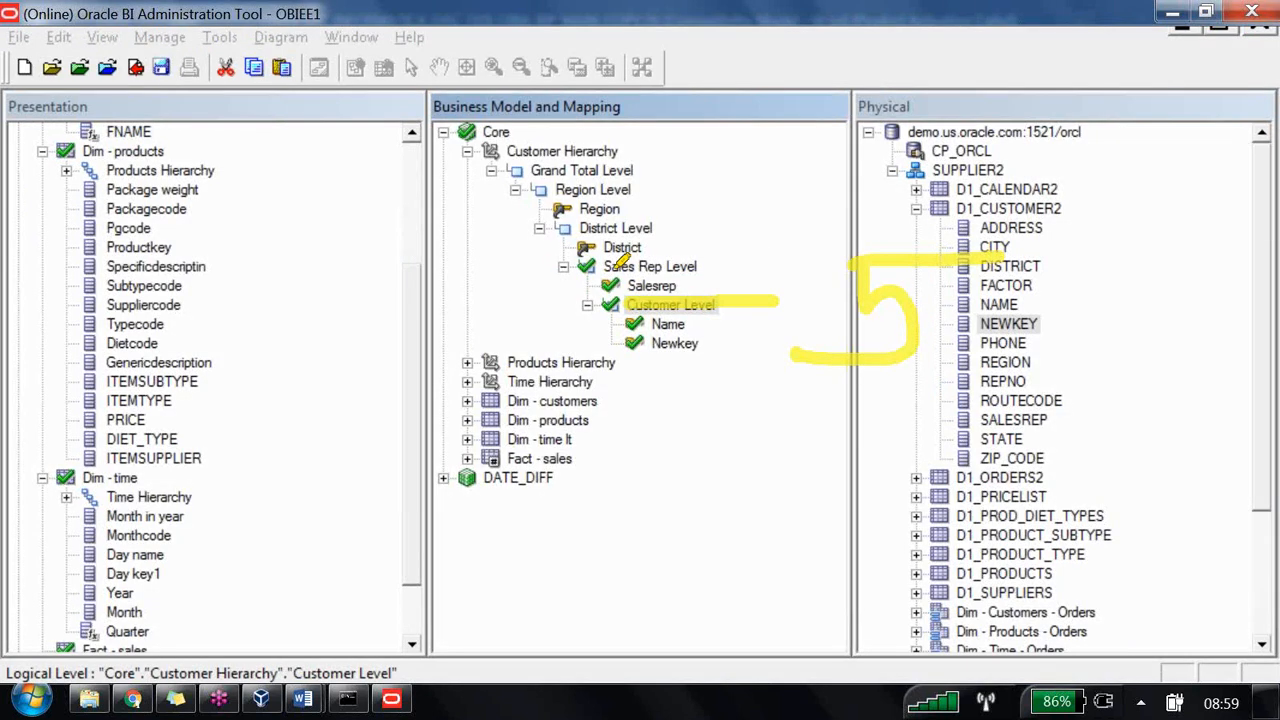
mouse_move(603, 266)
mouse_down()
mouse_move(740, 256)
mouse_move(810, 155)
mouse_up()
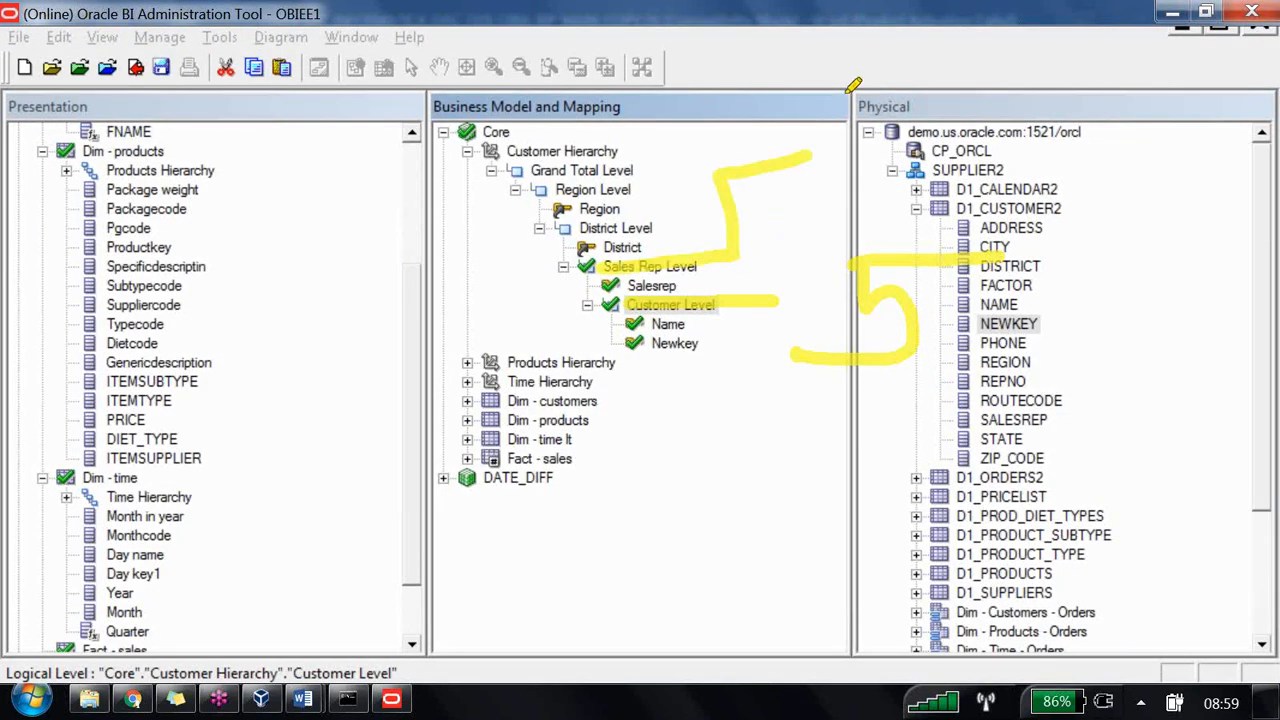
mouse_move(866, 64)
mouse_down()
mouse_move(857, 130)
mouse_move(886, 143)
mouse_up()
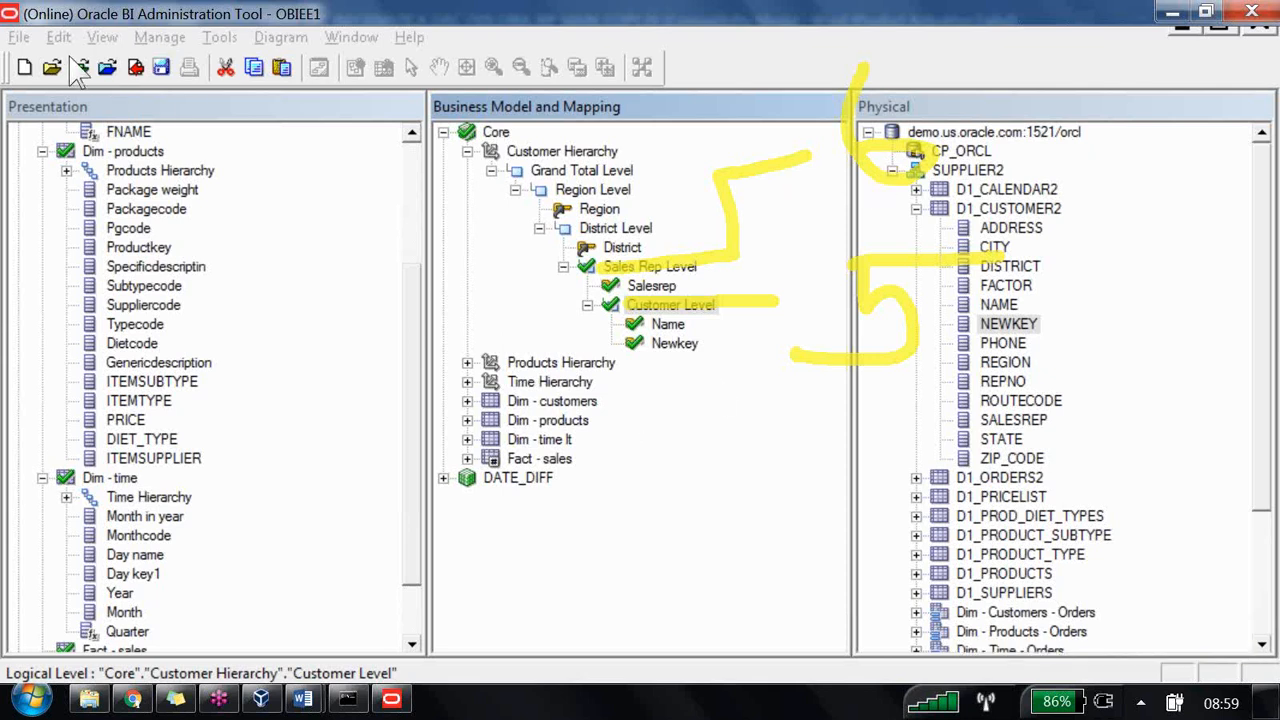
- Check in the level changes with a global consistency check and review the Customer Hierarchy's warning about inconsistent numbers of elements
click(104, 64)
key(Return)
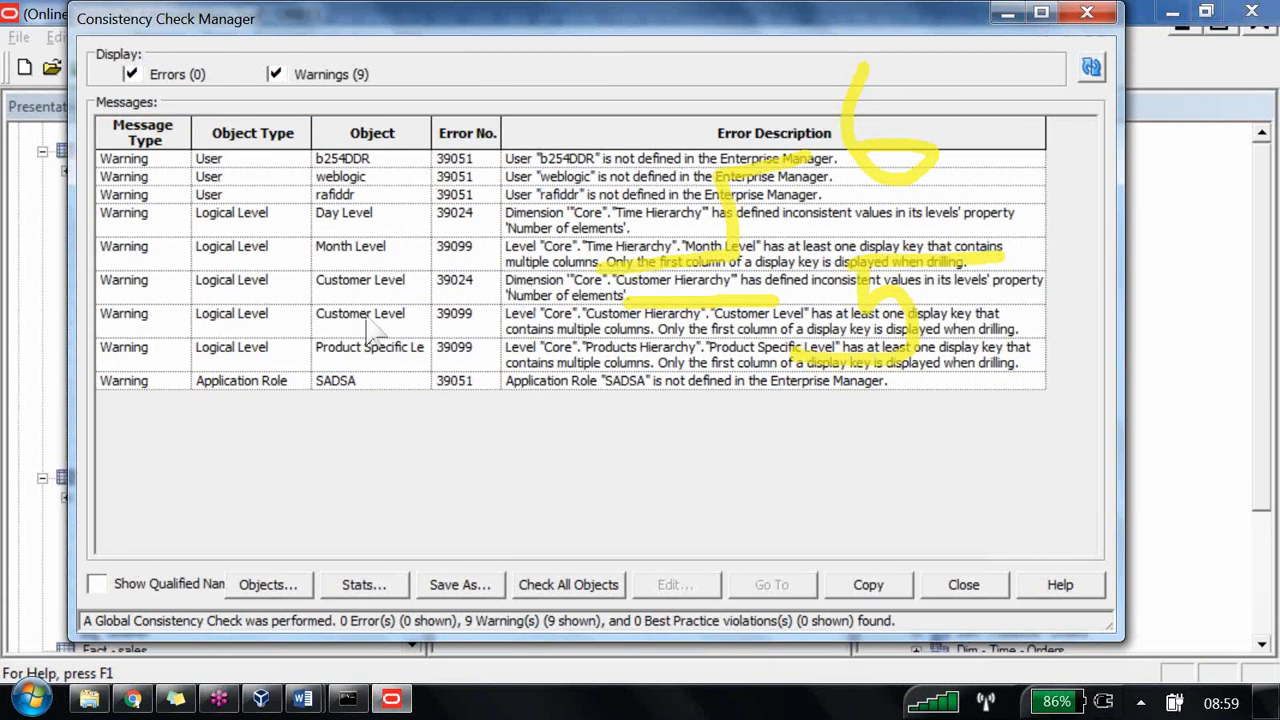
click(362, 283)
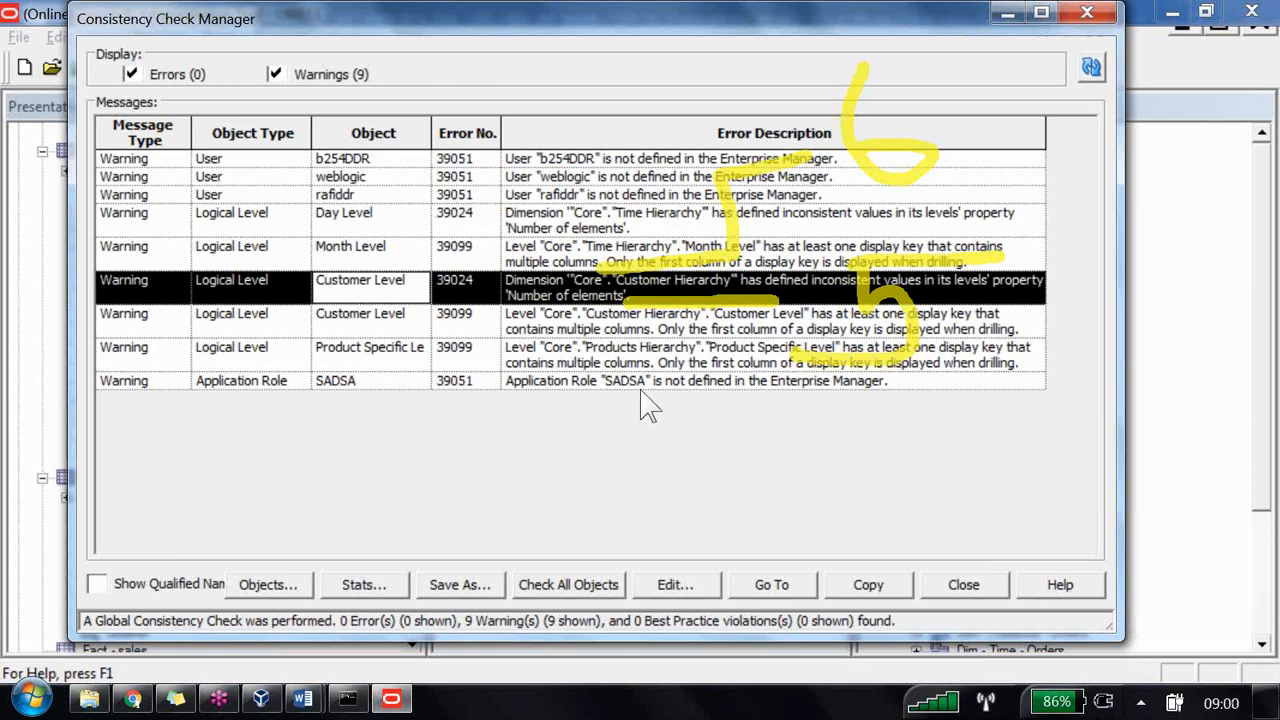
key(Escape)
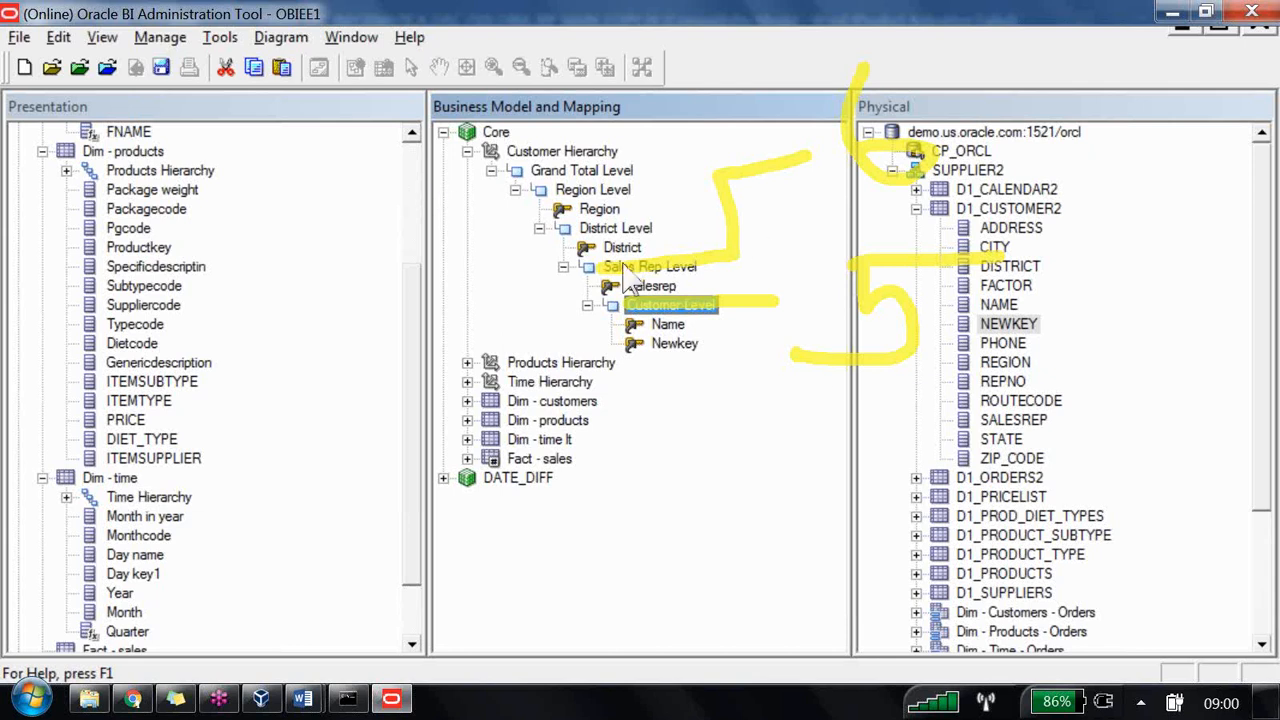
right_click(768, 345)
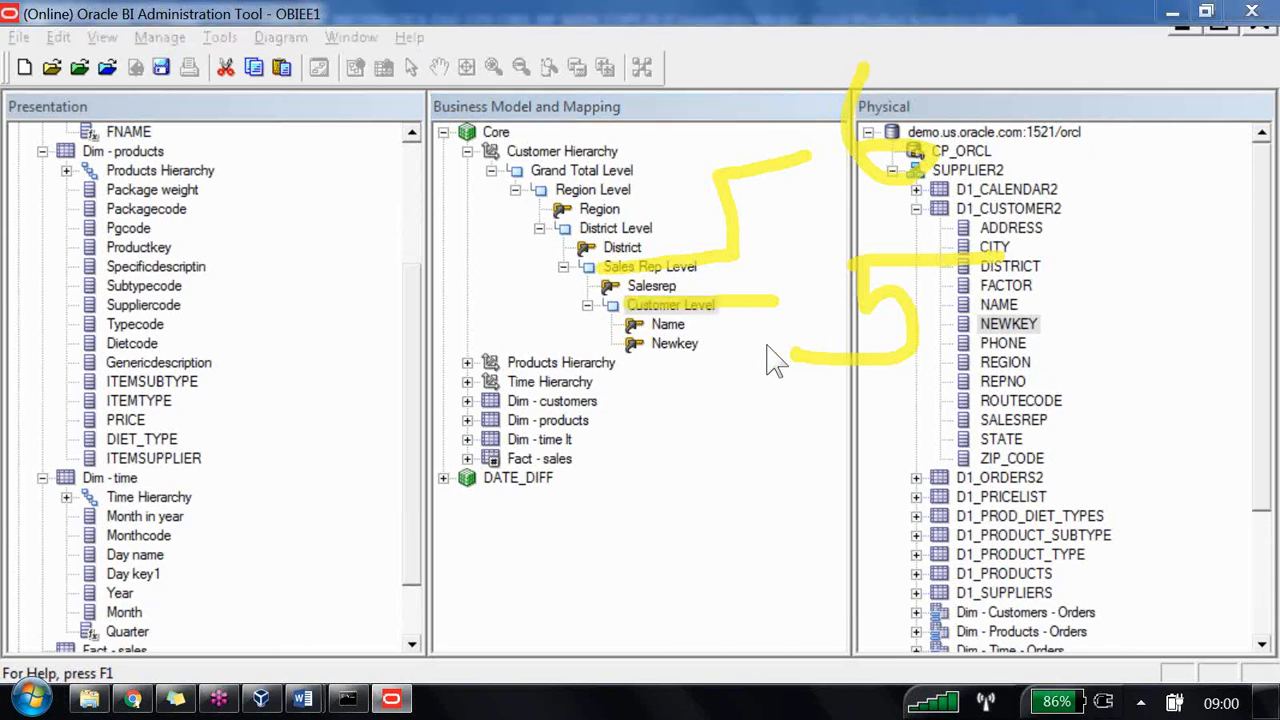
click(726, 278)
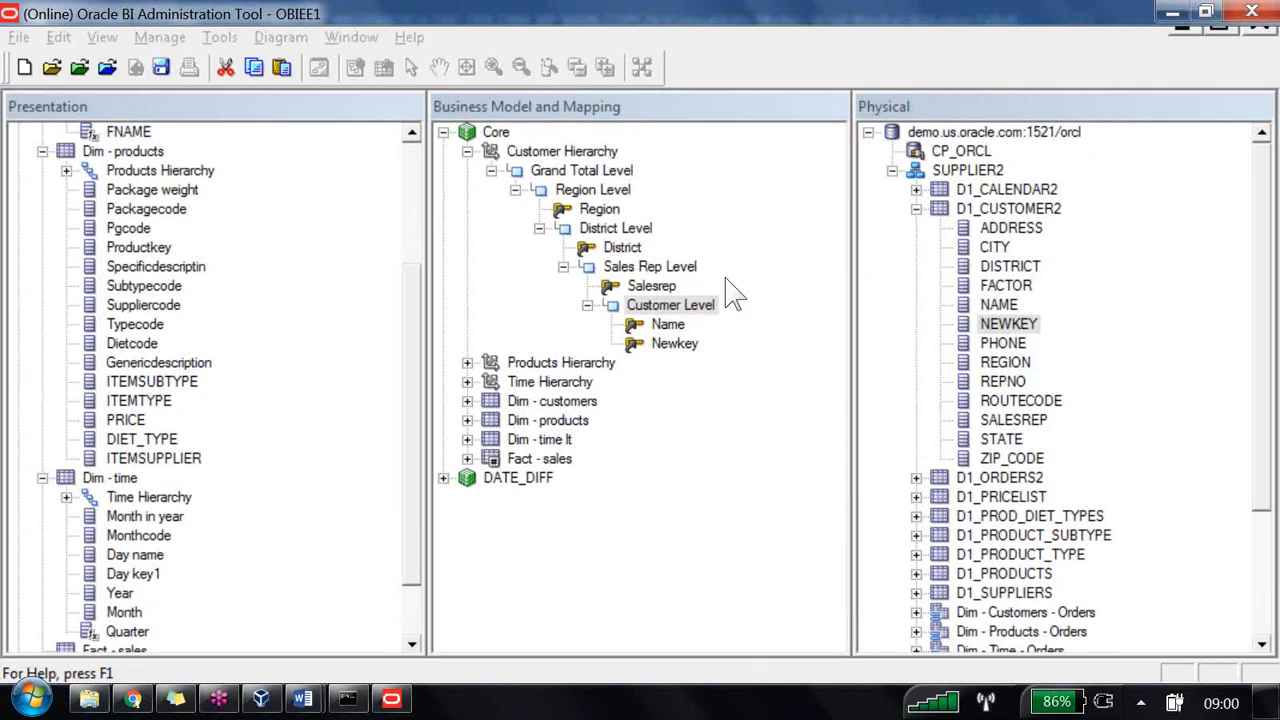
- Check the number of elements of the Customer Hierarchy's Grand Total Level
double_click(582, 170)
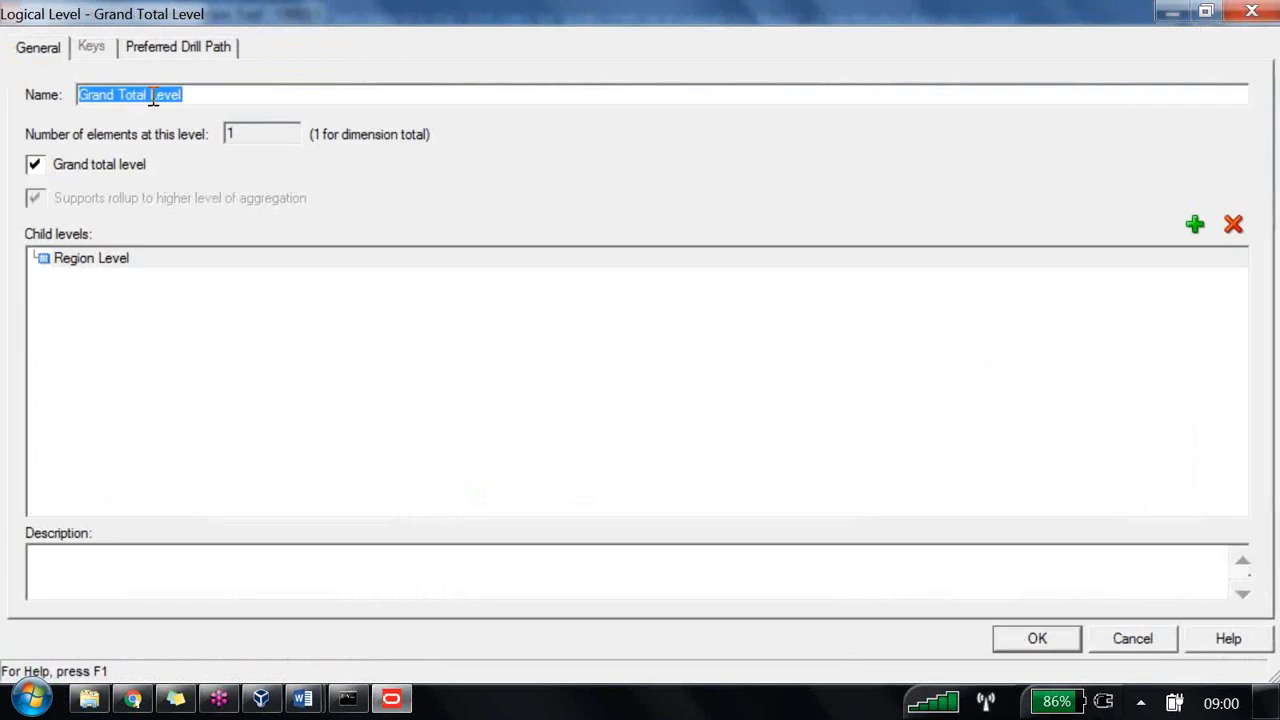
key(Tab)
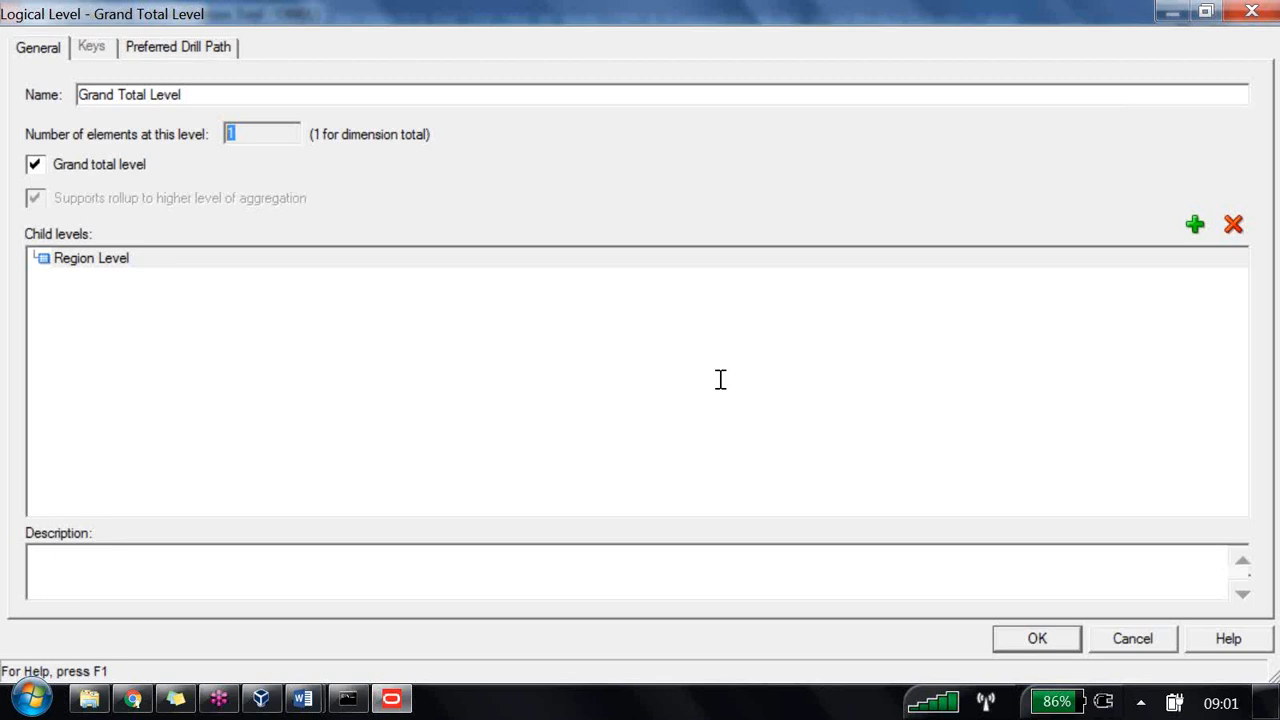
key(Return)
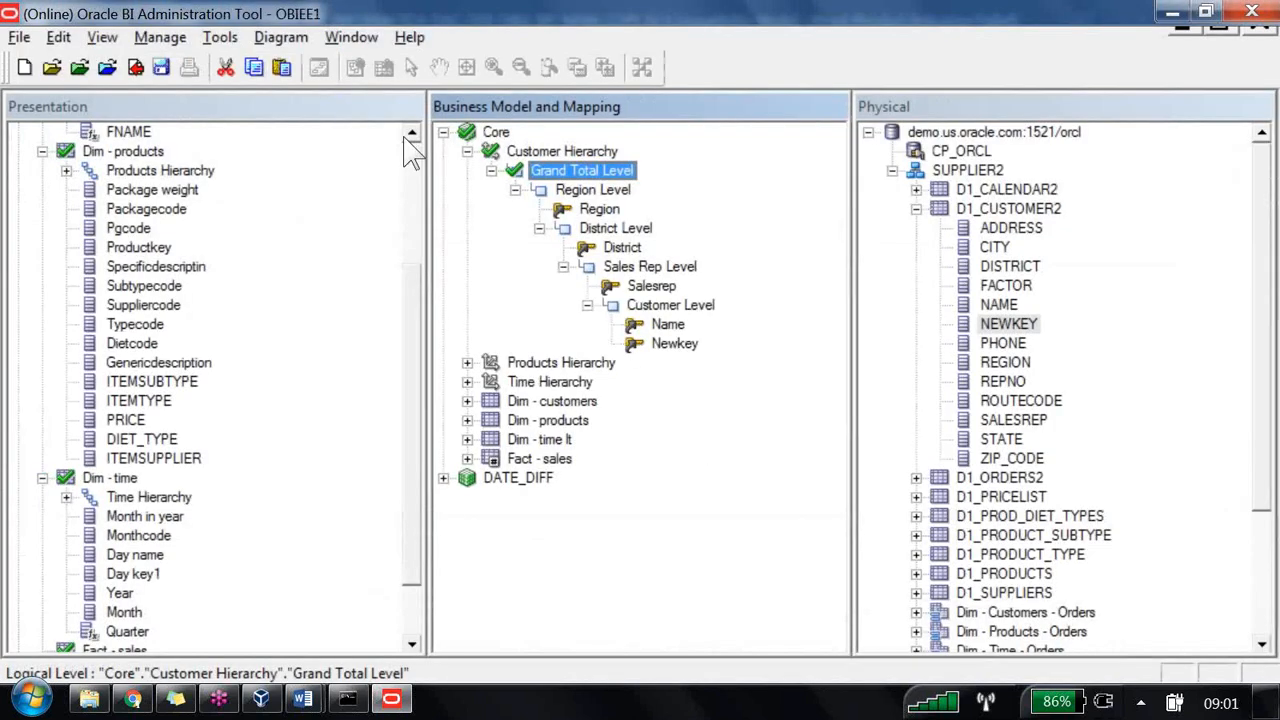
- Set the number of elements of the Customer Hierarchy's Region Level to 3
key(Down)
key(Return)
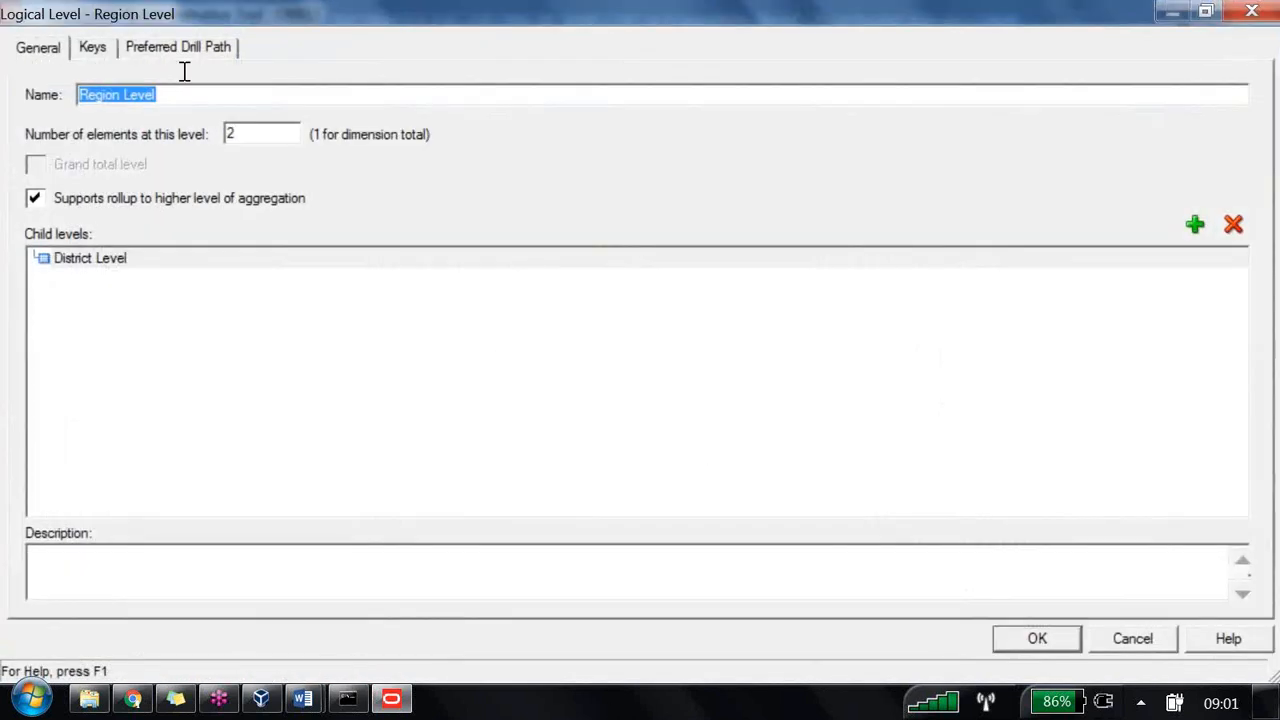
key(Tab)
text(3)
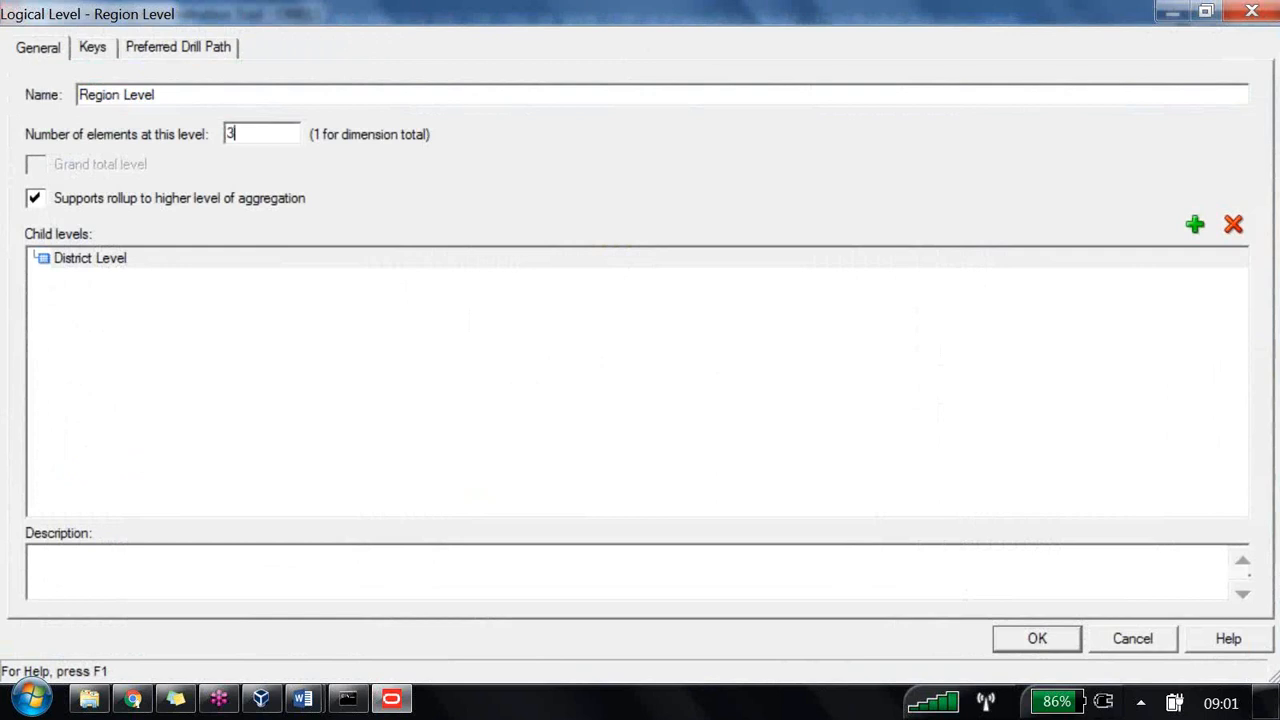
key(Return)
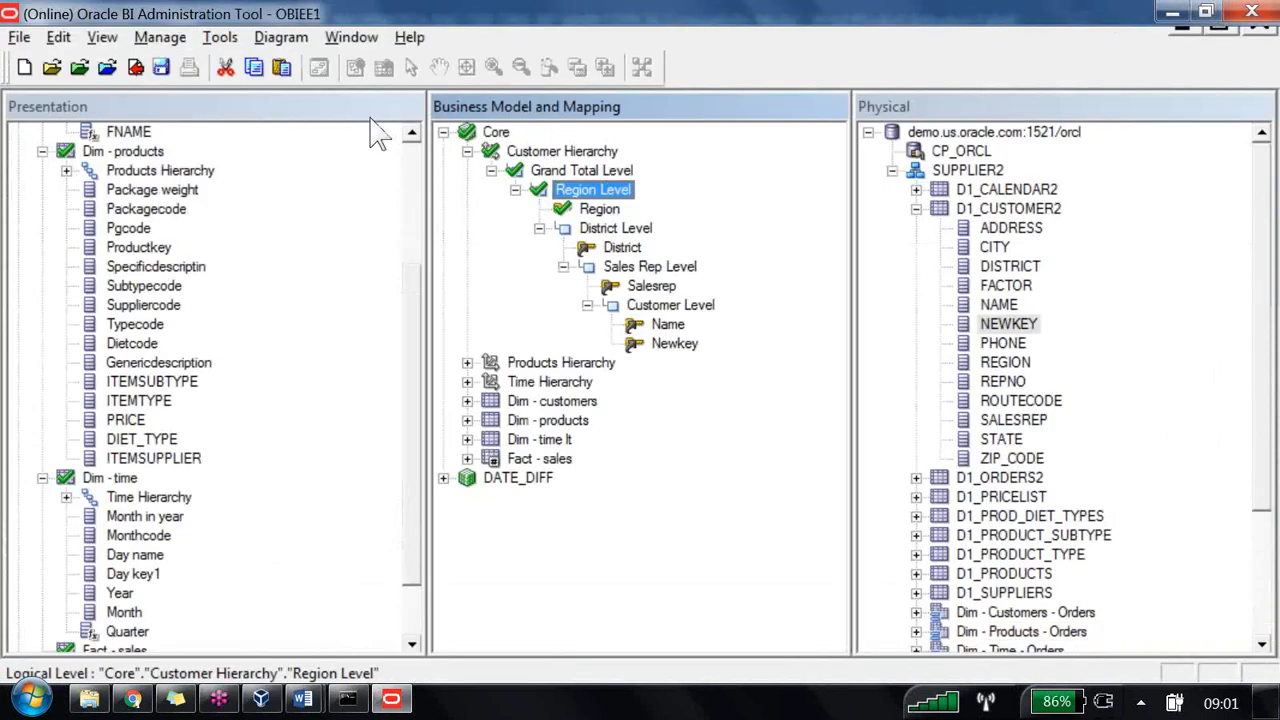
- Set the number of elements of the Customer Hierarchy's District Level to 9
key(Up)
key(Down)
key(Down)
key(Down)
key(Return)
key(Tab)
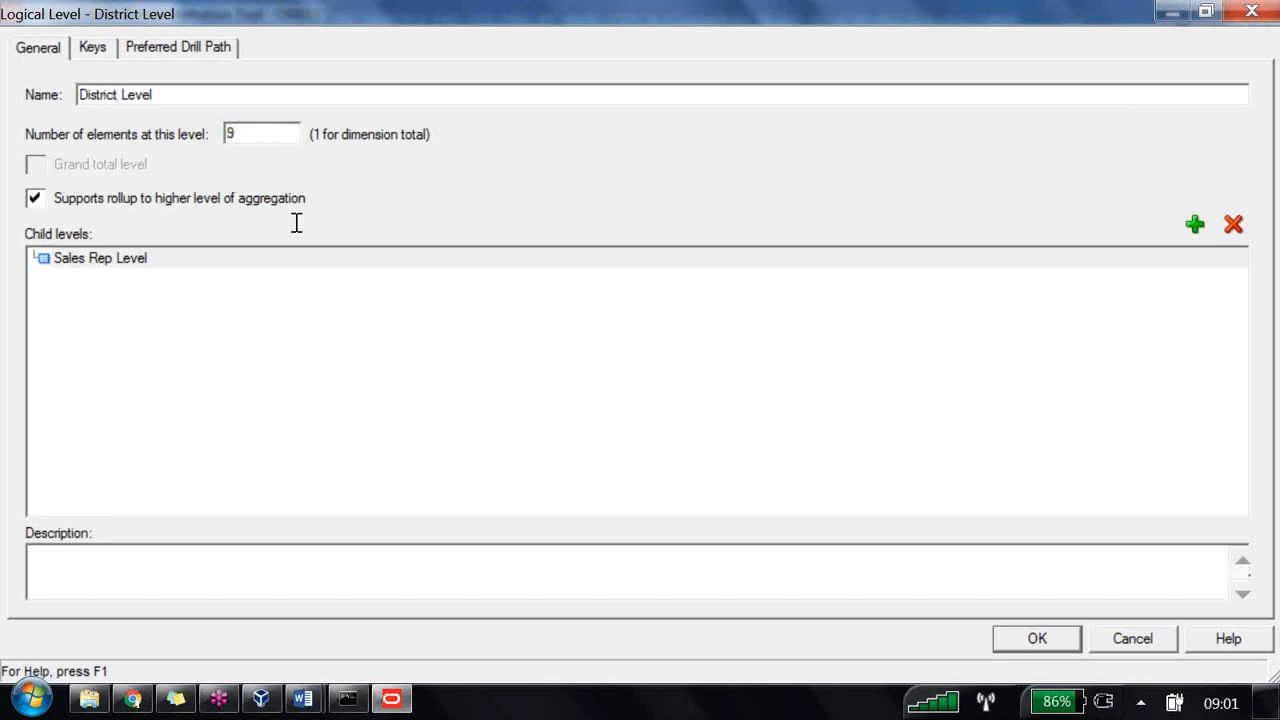
key(Return)
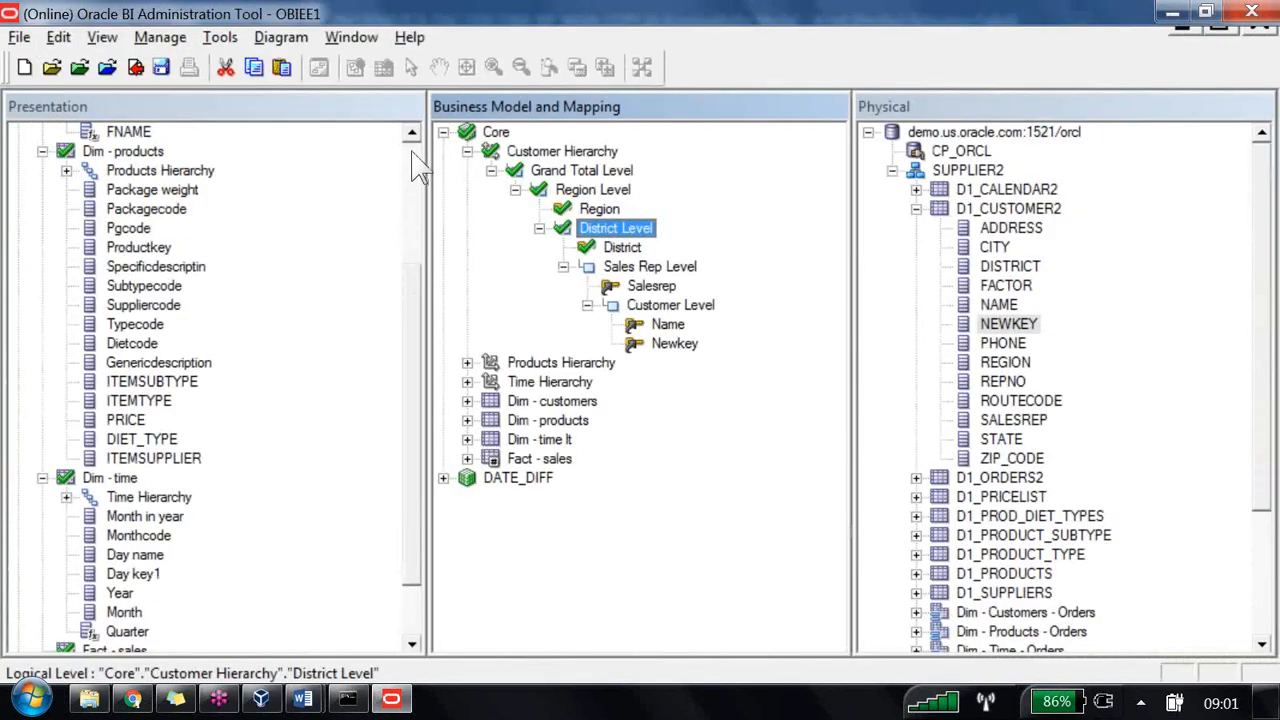
- Set the number of elements of the Customer Hierarchy's Sales Rep Level to 27
key(Down)
key(Down)
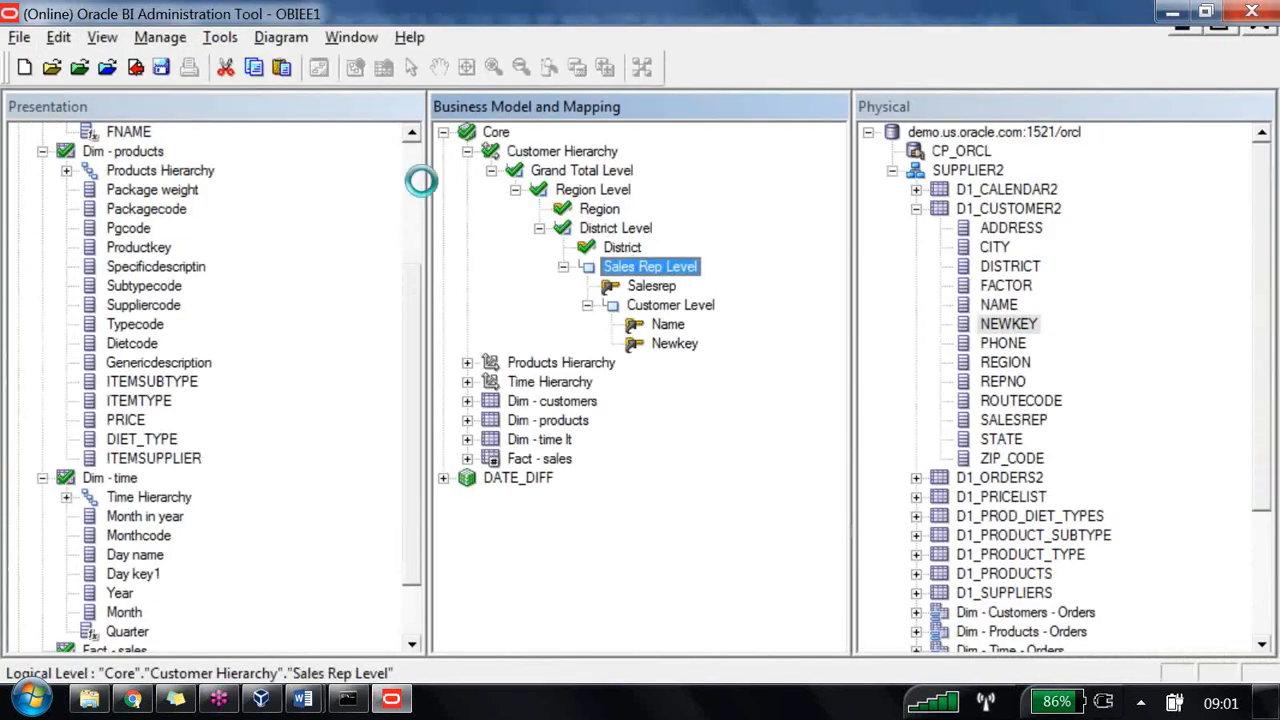
key(Return)
click(177, 88)
key(BackSpace)
text(27)
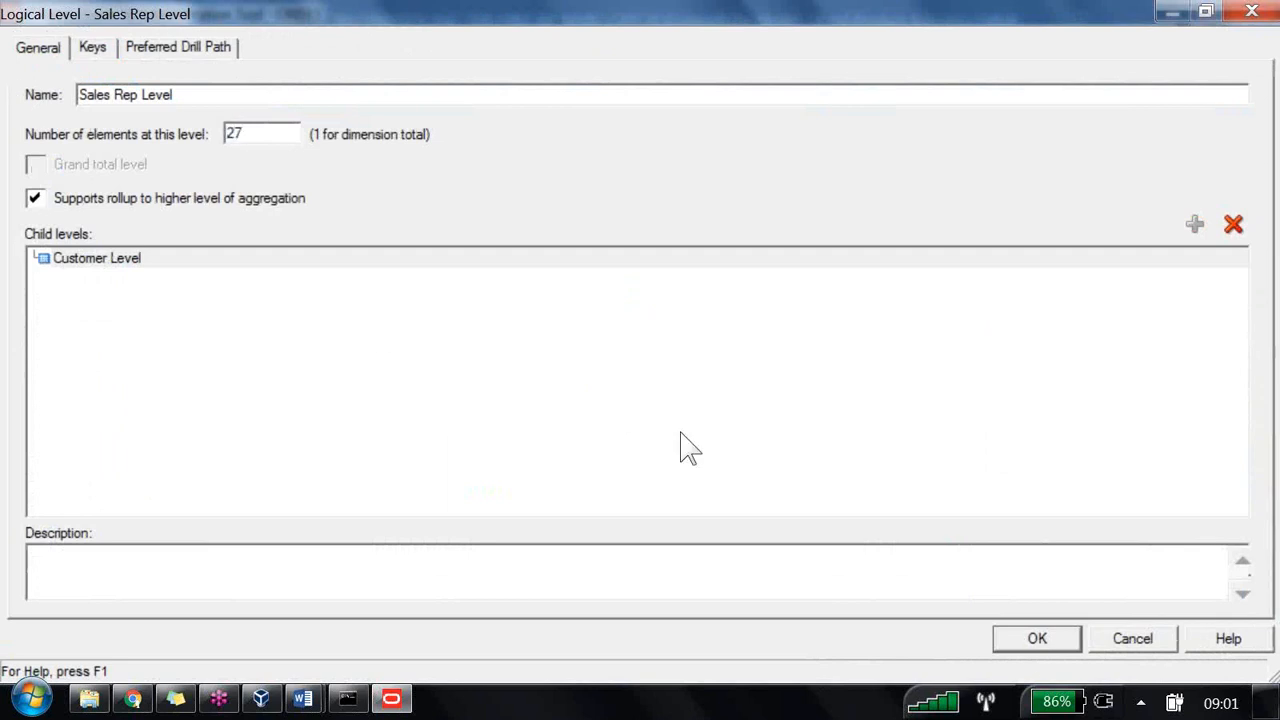
click(1037, 640)
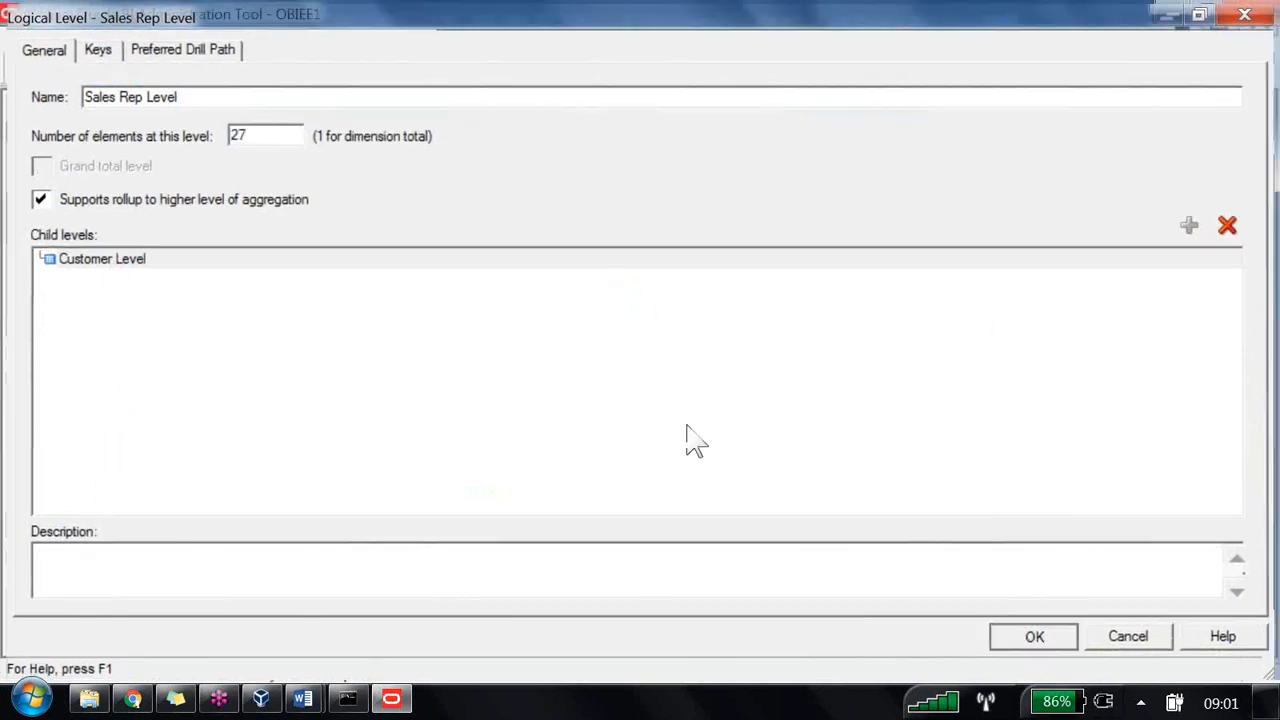
- Set the Customer Level's number of elements to 81 and accept the display key warning
key(Down)
key(Down)
key(Return)
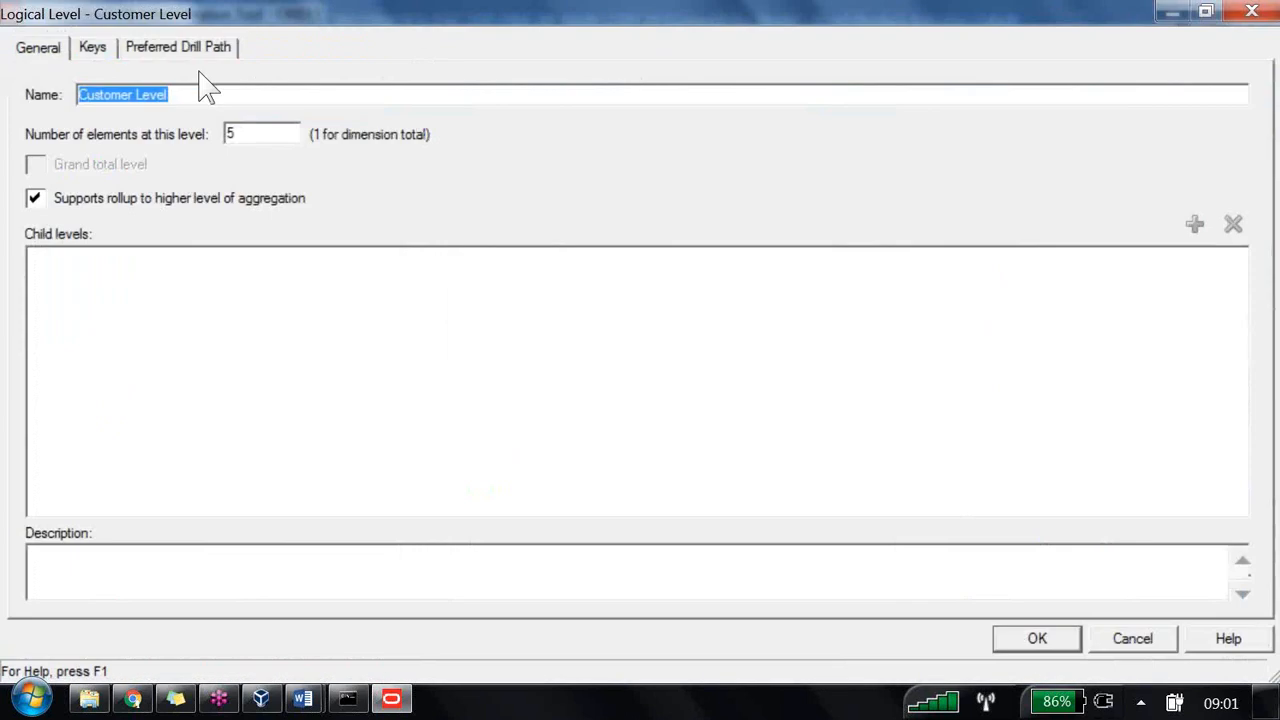
click(182, 92)
key(Tab)
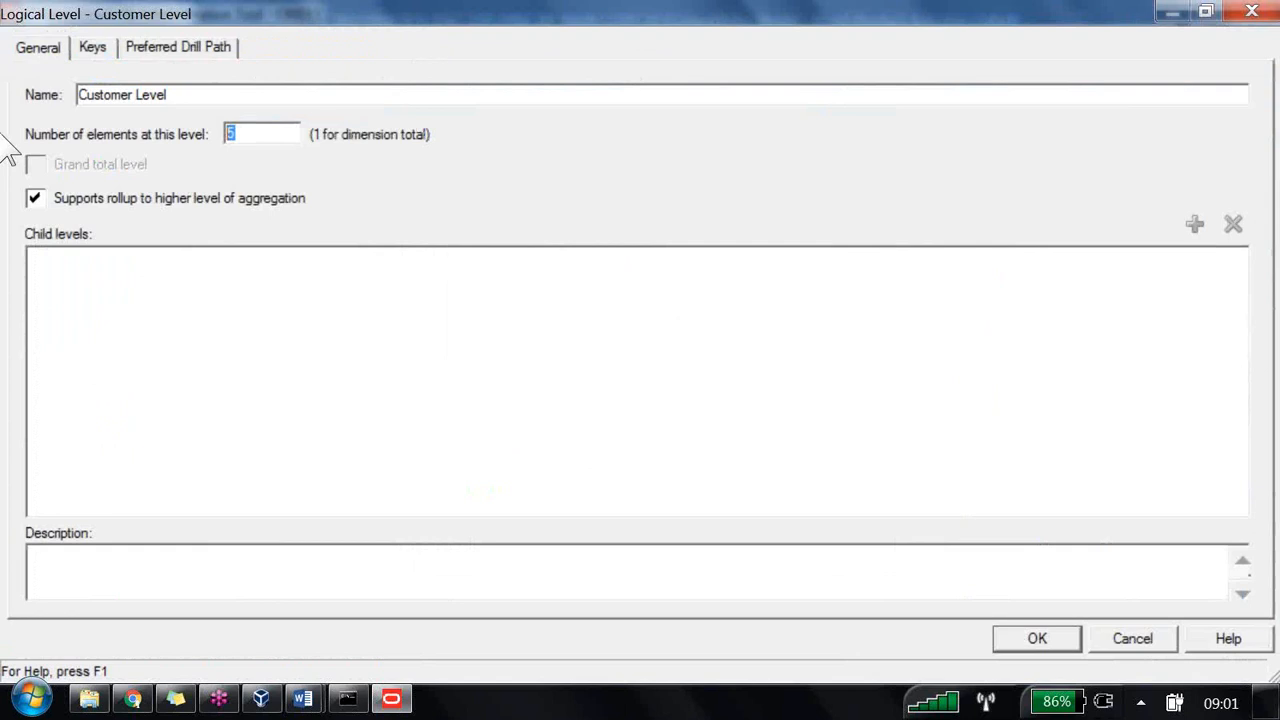
text(81)
key(Return)
key(Return)
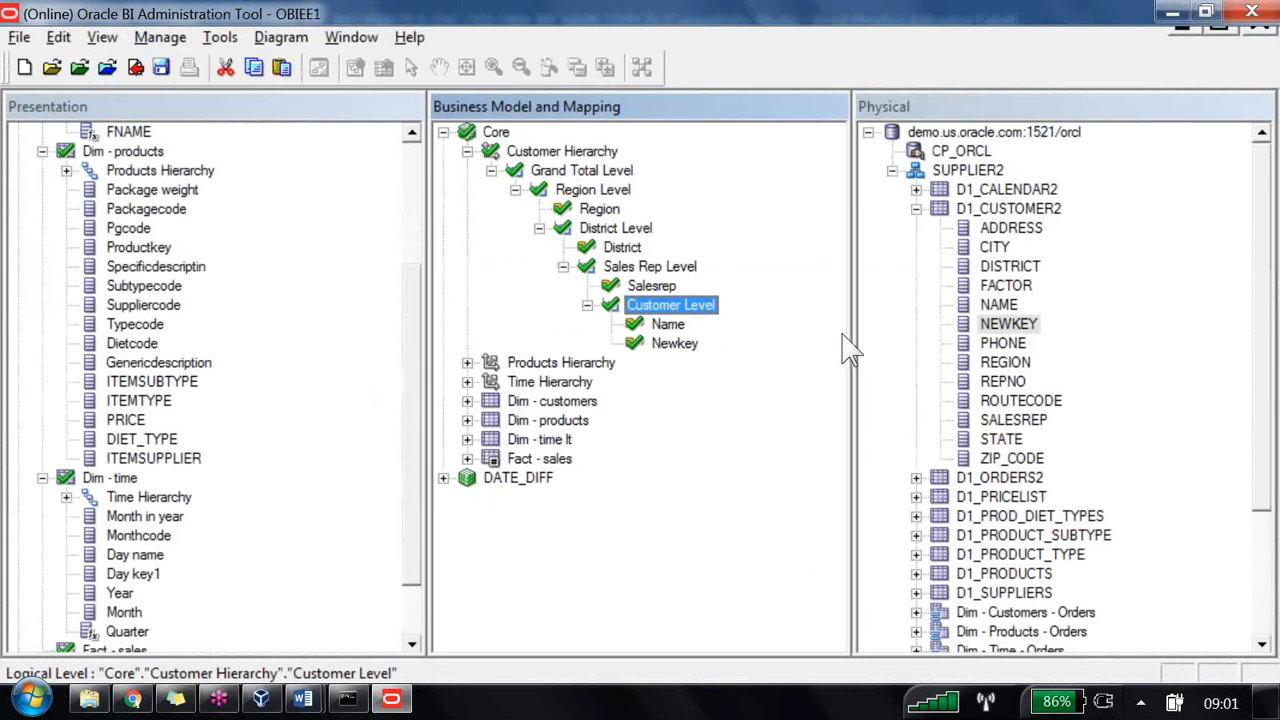
- Annotate the screen with the ratio 1 : 3 for Grand Total to Region and 3 : 9 for Region to District
click(704, 212)
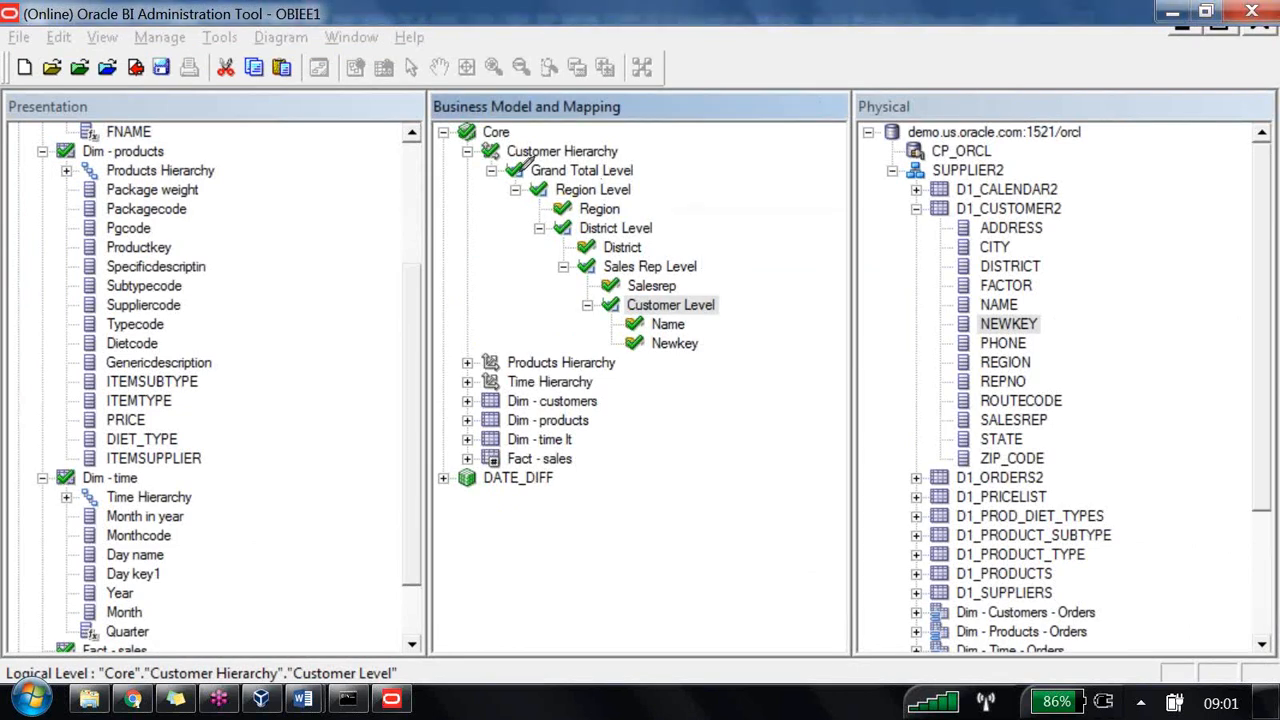
drag(505, 170, 336, 160)
drag(528, 198, 343, 198)
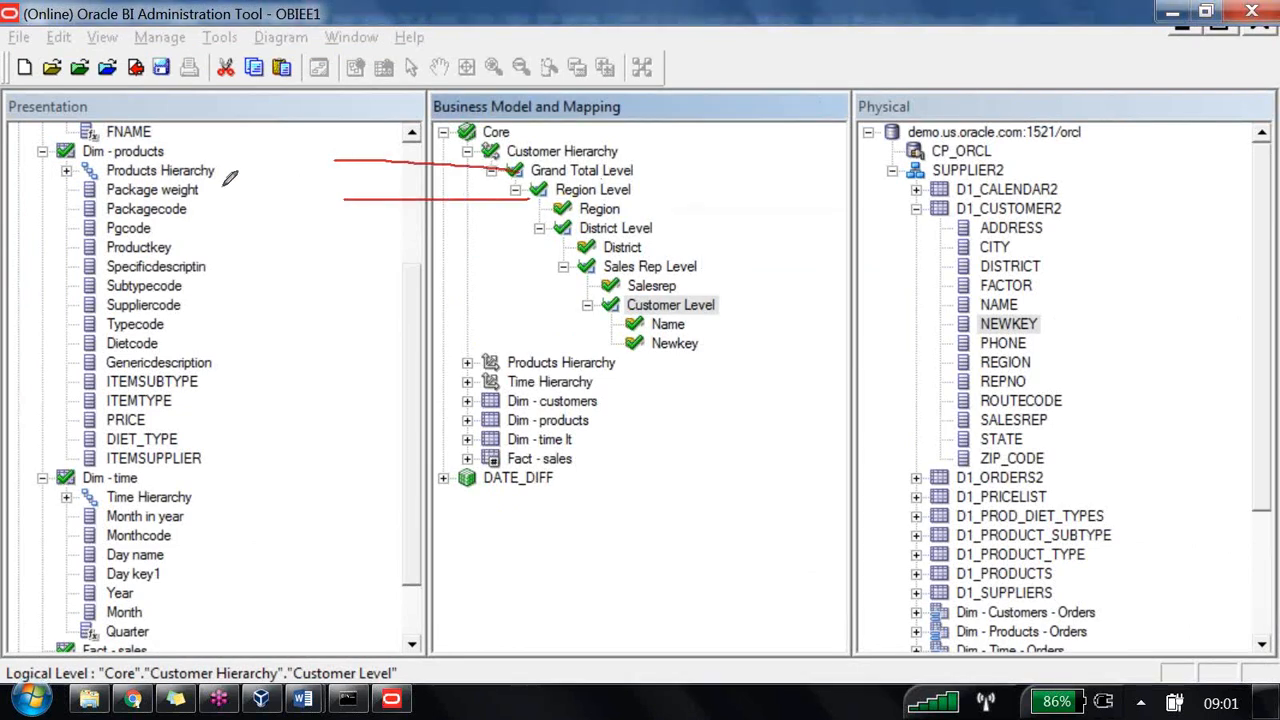
drag(156, 150, 156, 212)
mouse_move(220, 152)
mouse_down()
mouse_move(242, 170)
mouse_move(216, 220)
mouse_up()
drag(562, 208, 328, 290)
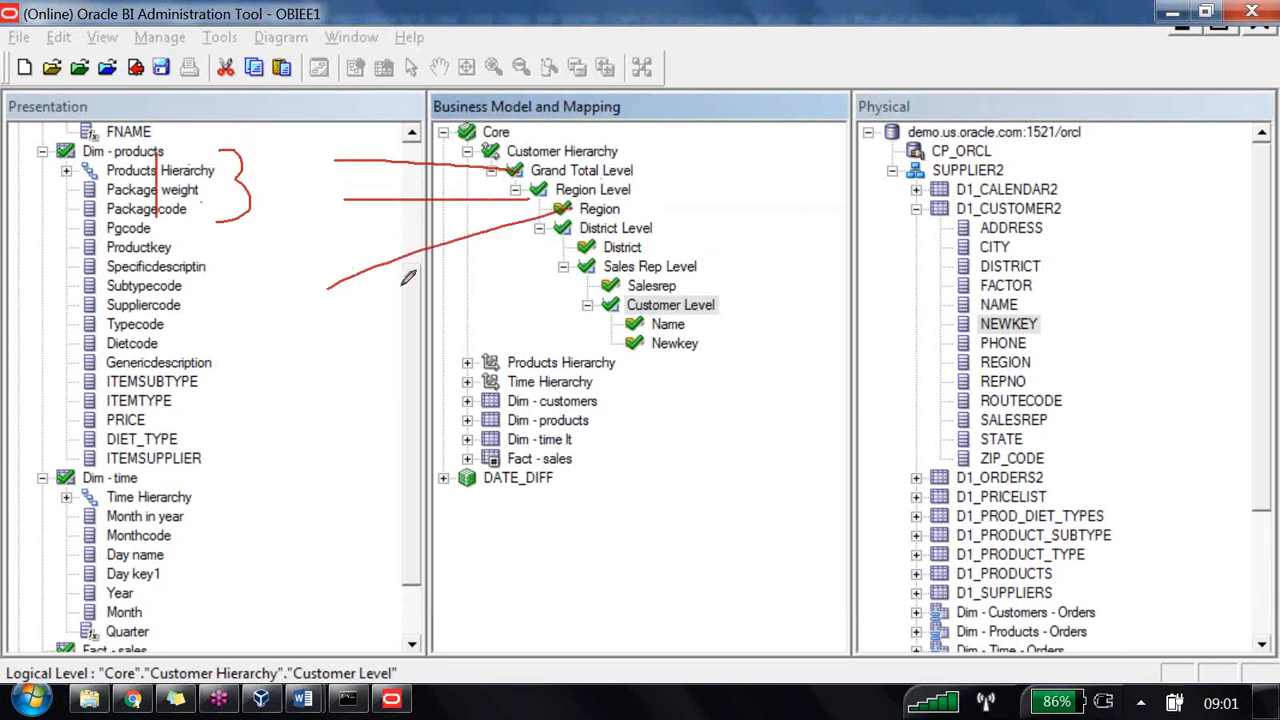
drag(562, 234, 376, 324)
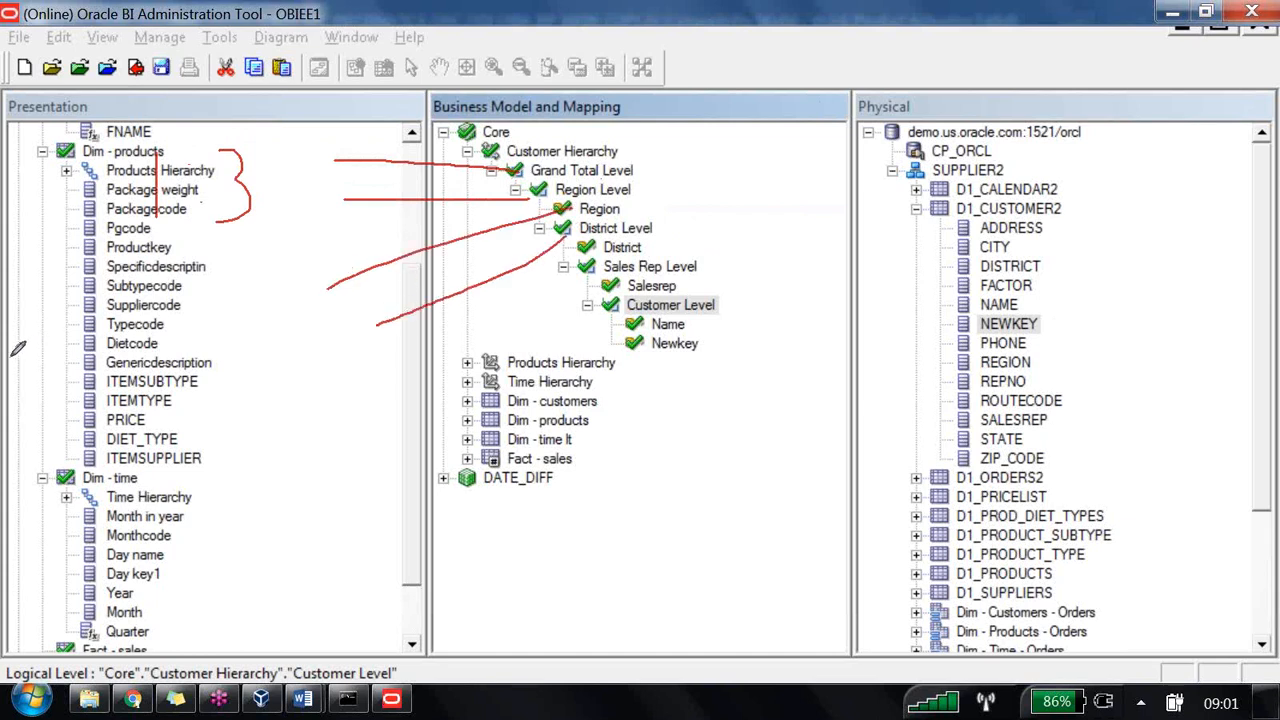
mouse_move(12, 357)
mouse_down()
mouse_move(40, 377)
mouse_move(22, 405)
mouse_up()
drag(88, 322, 112, 368)
drag(56, 436, 80, 476)
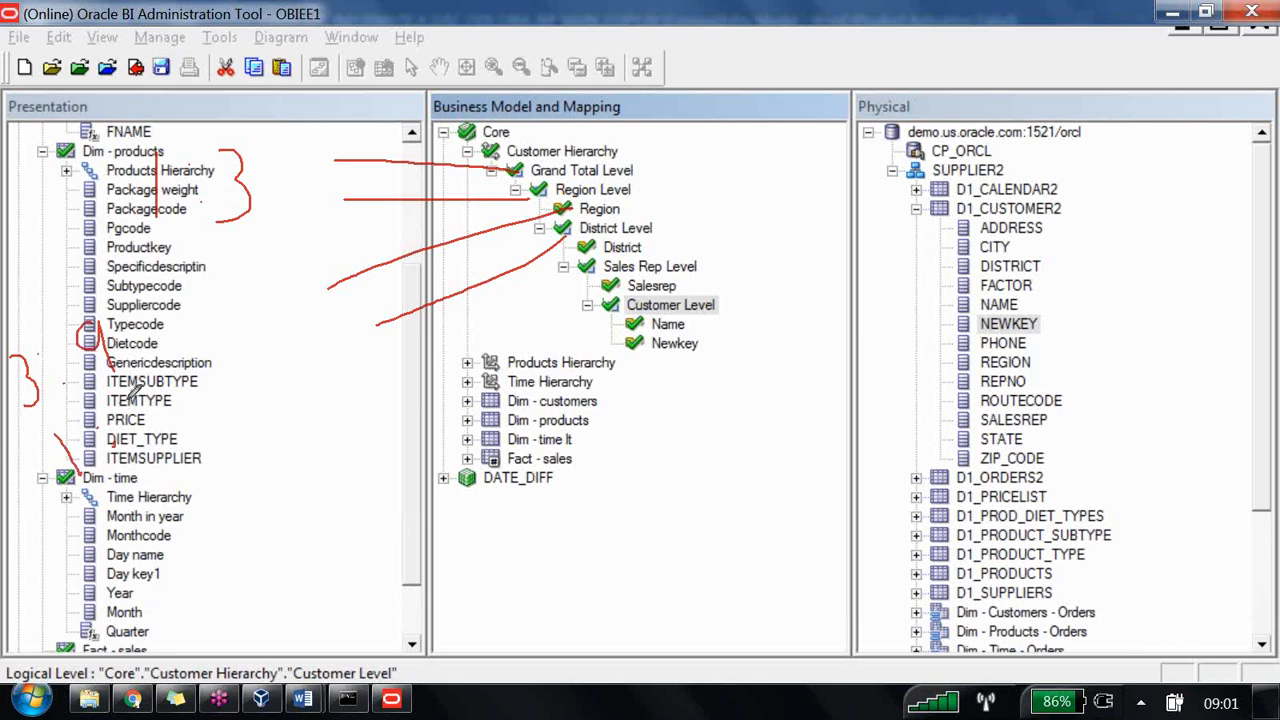
drag(128, 398, 140, 454)
- Annotate the District to Sales Rep relationship on screen with the ratio 9 : 27, simplified to 1 : 3
drag(657, 228, 873, 226)
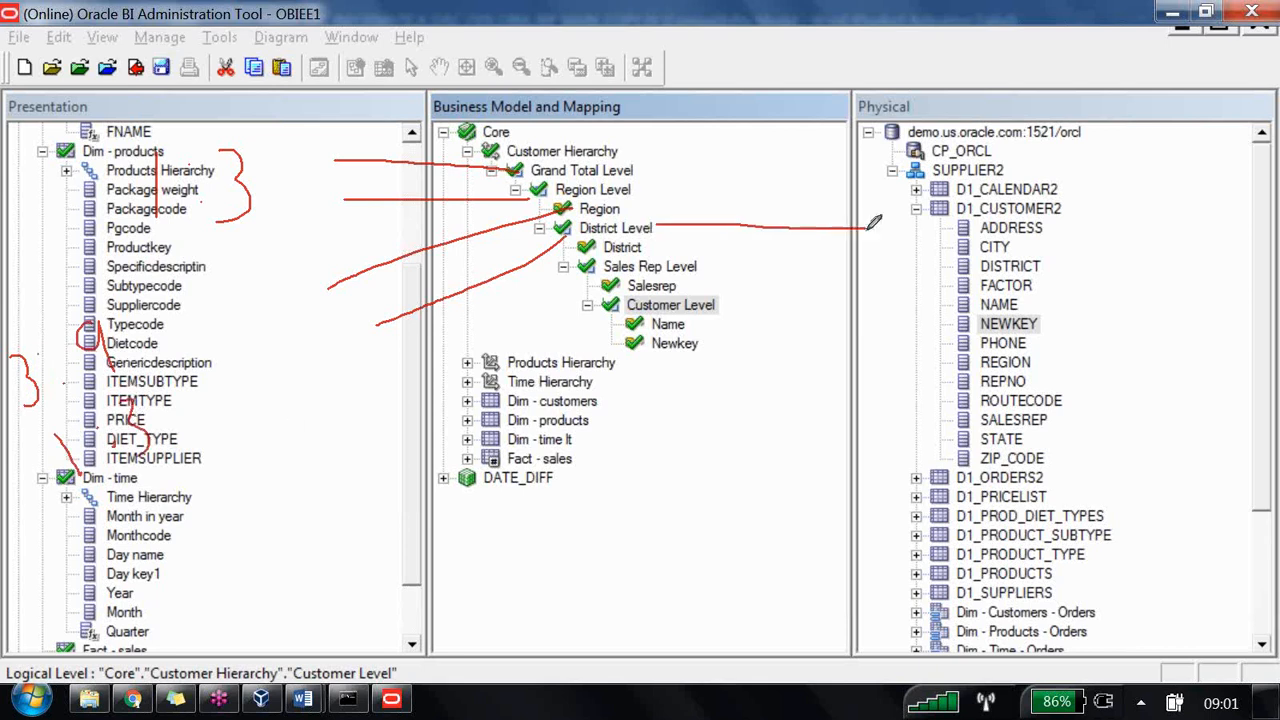
drag(706, 272, 843, 238)
drag(948, 200, 964, 278)
mouse_move(1018, 245)
mouse_down()
mouse_move(1074, 200)
mouse_move(1092, 228)
mouse_up()
mouse_move(1100, 184)
mouse_down()
mouse_move(1110, 178)
mouse_move(1148, 235)
mouse_up()
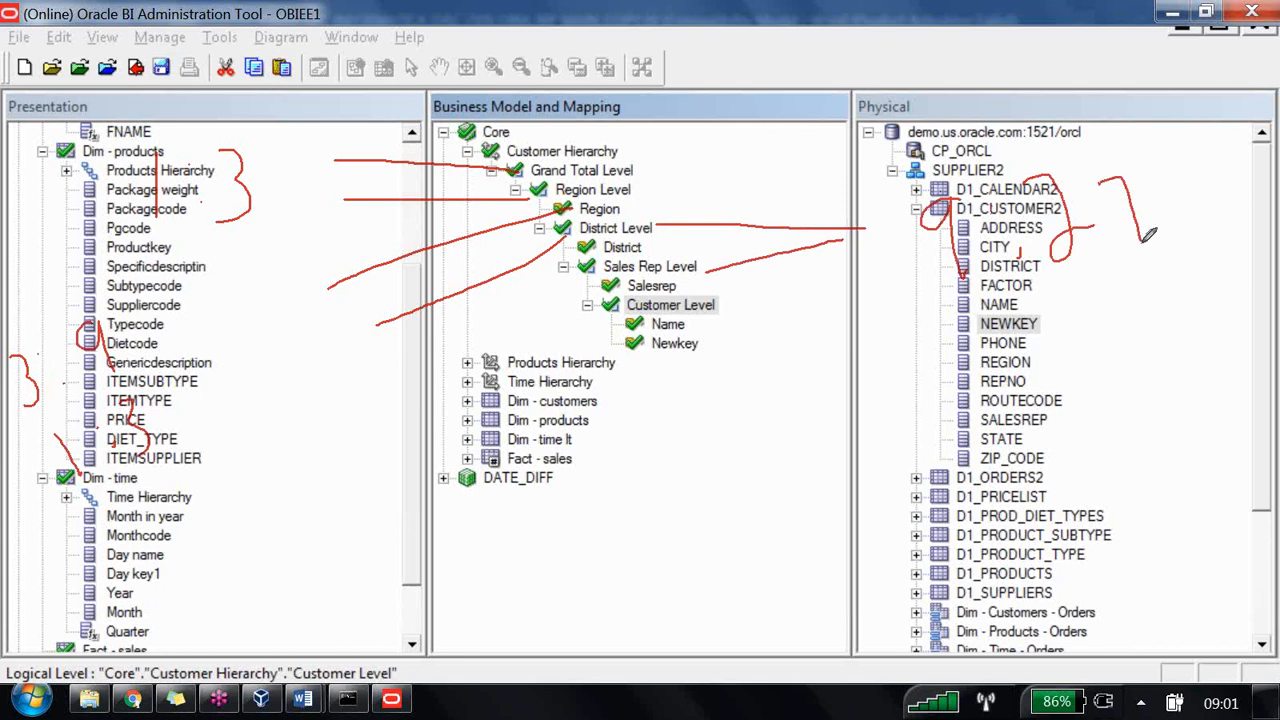
mouse_move(970, 342)
mouse_down()
mouse_move(1015, 340)
mouse_move(992, 388)
mouse_up()
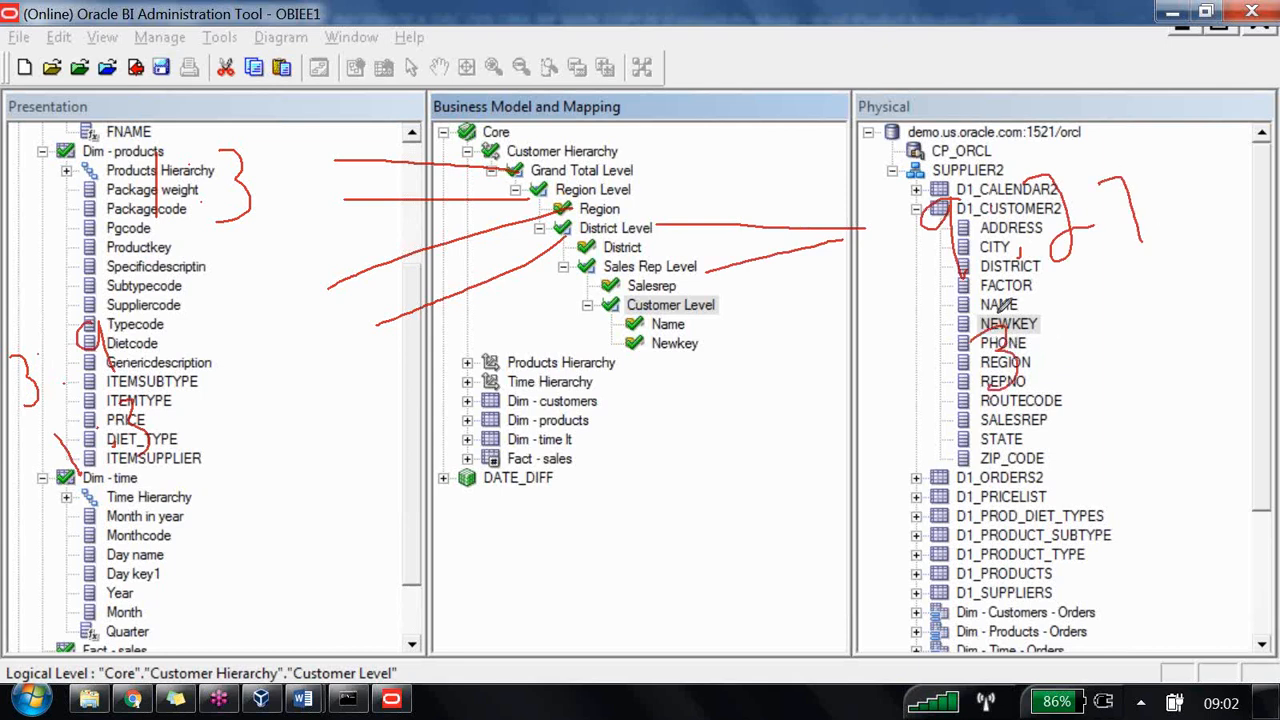
mouse_move(1004, 304)
mouse_down()
mouse_move(1025, 395)
mouse_move(1000, 290)
mouse_move(1008, 420)
mouse_move(1006, 341)
mouse_up()
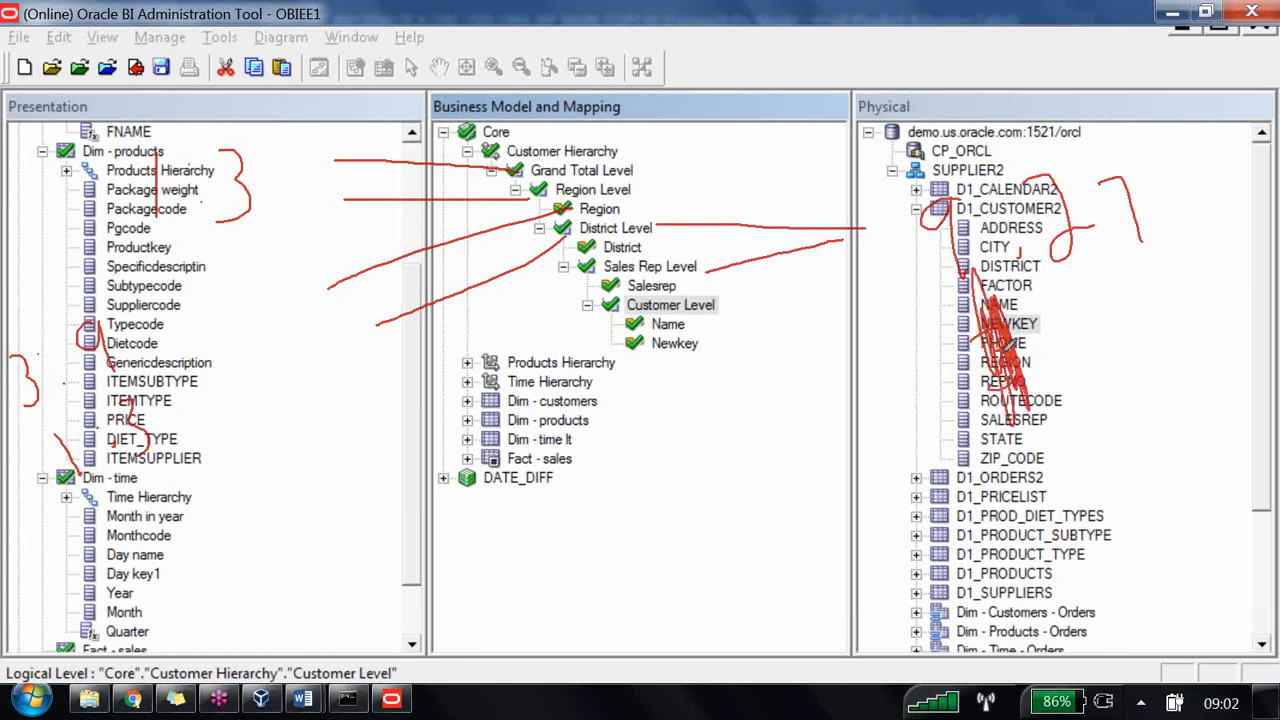
click(1050, 308)
drag(1102, 308, 1150, 378)
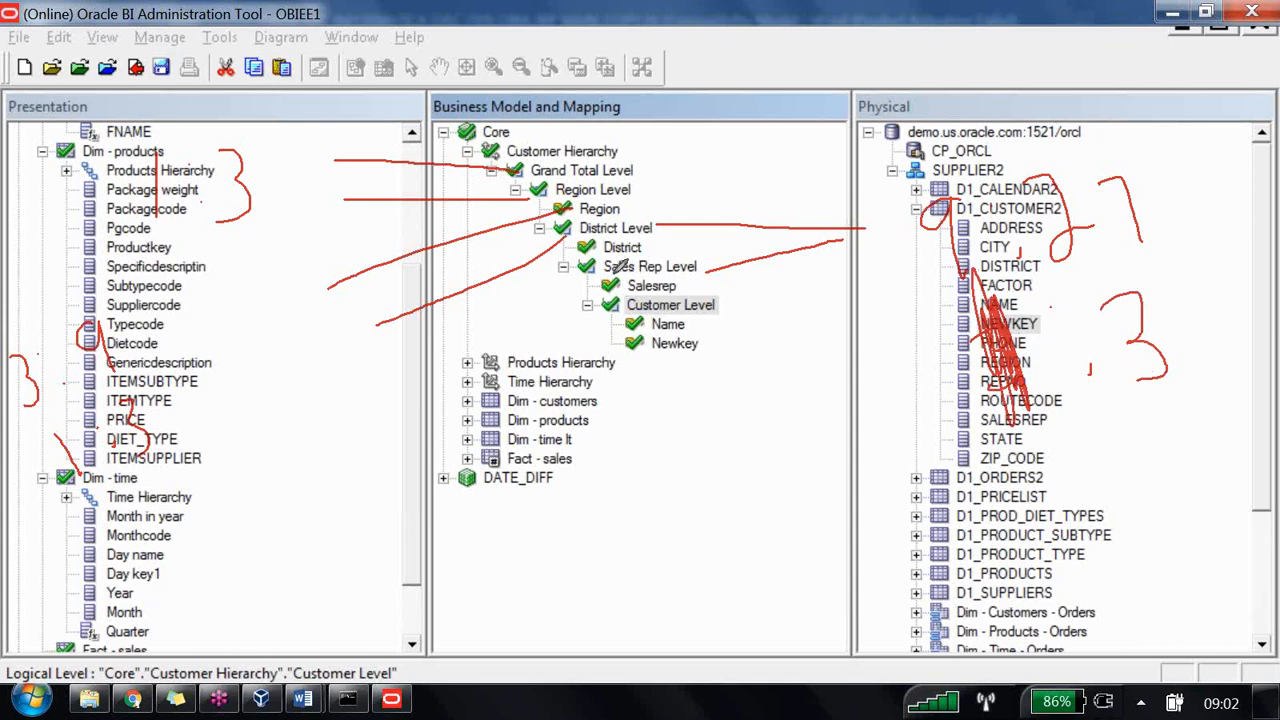
- Annotate the Sales Rep to Customer relationship on screen with the ratio 27 : 81 and clear all pen markings
drag(614, 262, 454, 406)
drag(622, 308, 478, 444)
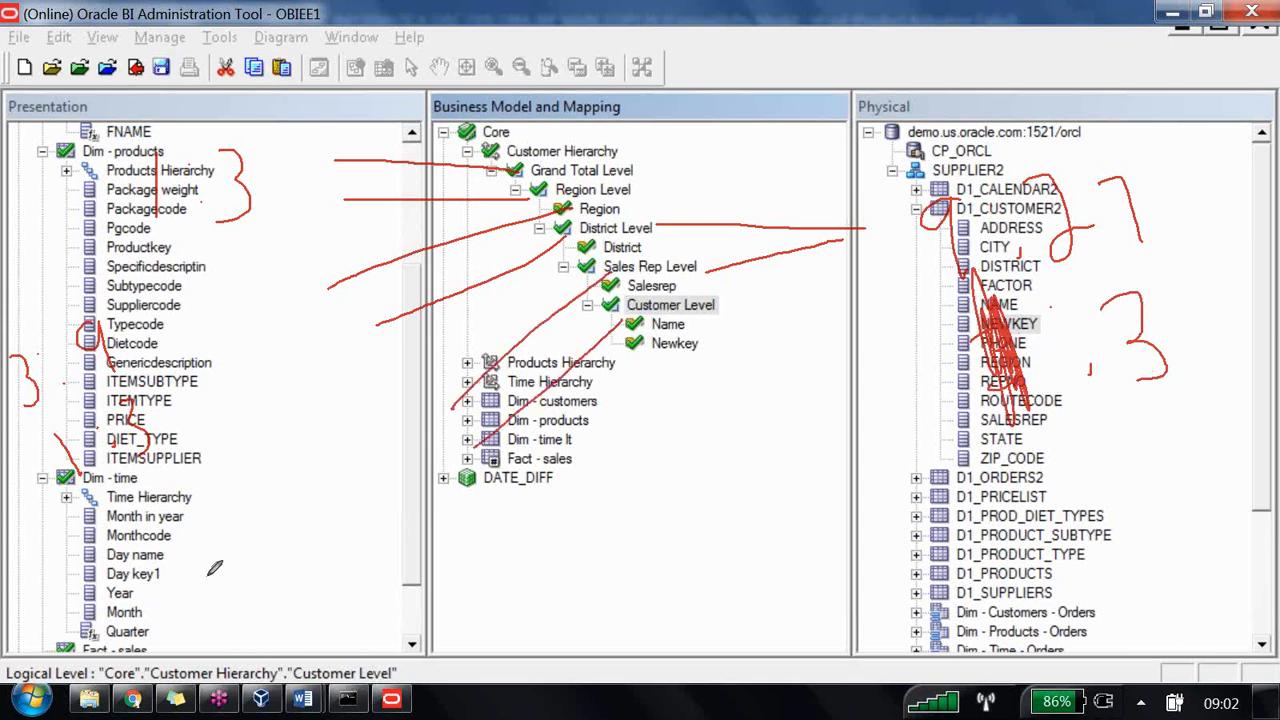
mouse_move(213, 566)
mouse_down()
mouse_move(266, 606)
mouse_move(290, 598)
mouse_up()
mouse_move(300, 574)
mouse_down()
mouse_move(345, 540)
mouse_move(352, 628)
mouse_up()
click(381, 566)
mouse_move(435, 540)
mouse_down()
mouse_move(432, 592)
mouse_move(478, 598)
mouse_up()
drag(472, 532, 502, 588)
drag(512, 648, 556, 672)
click(545, 629)
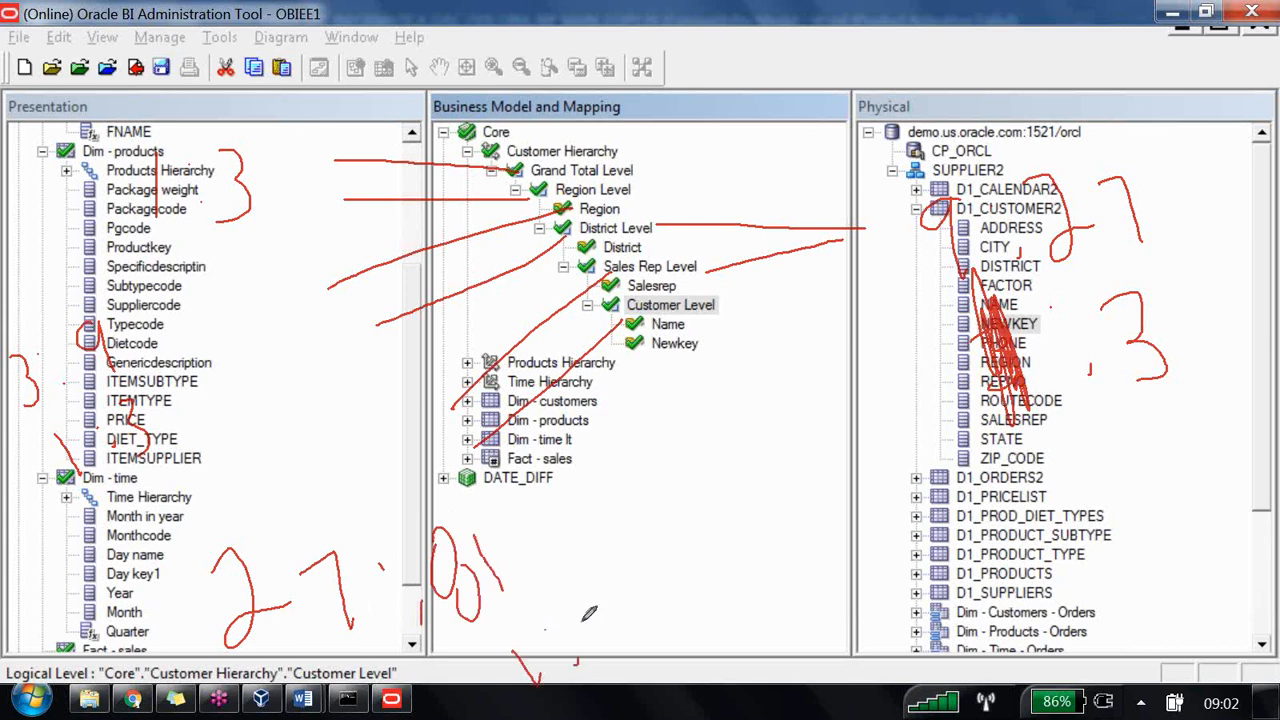
mouse_move(583, 621)
mouse_down()
mouse_move(646, 664)
mouse_move(615, 677)
mouse_up()
key(e)
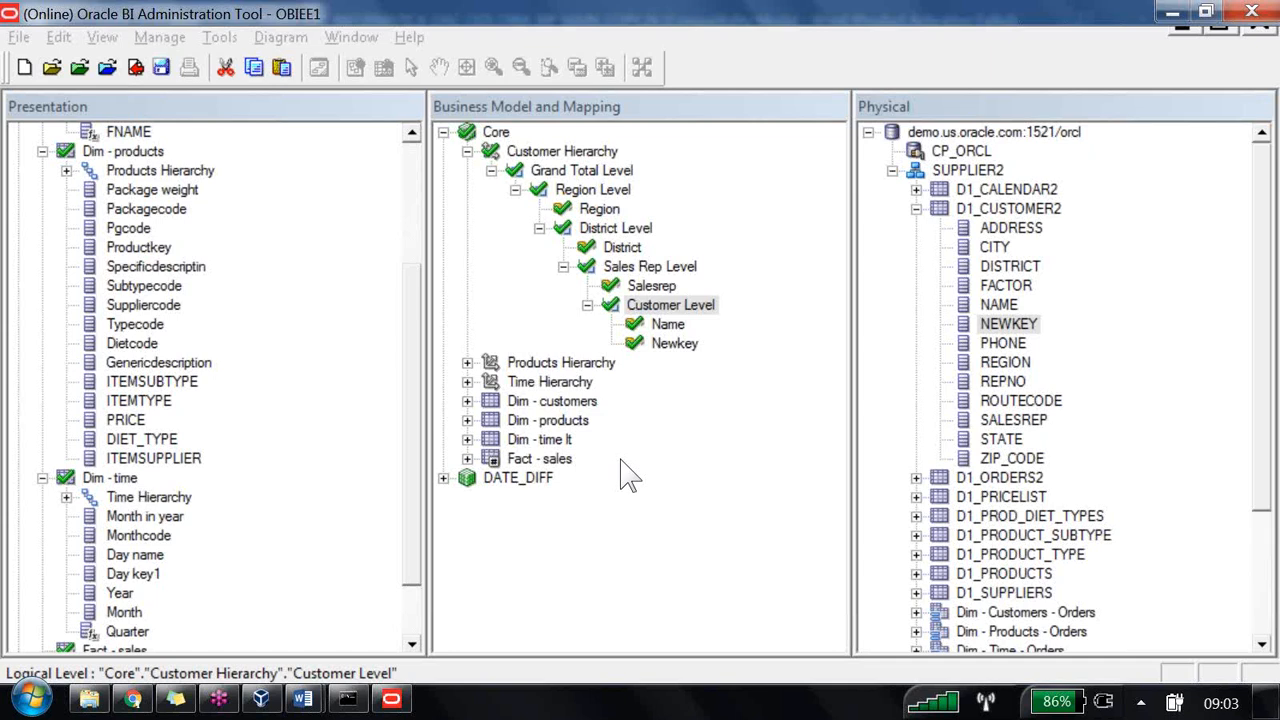
- Open a blank, maximized Notepad window and draw a large rectangle over it with the screen pen
click(32, 700)
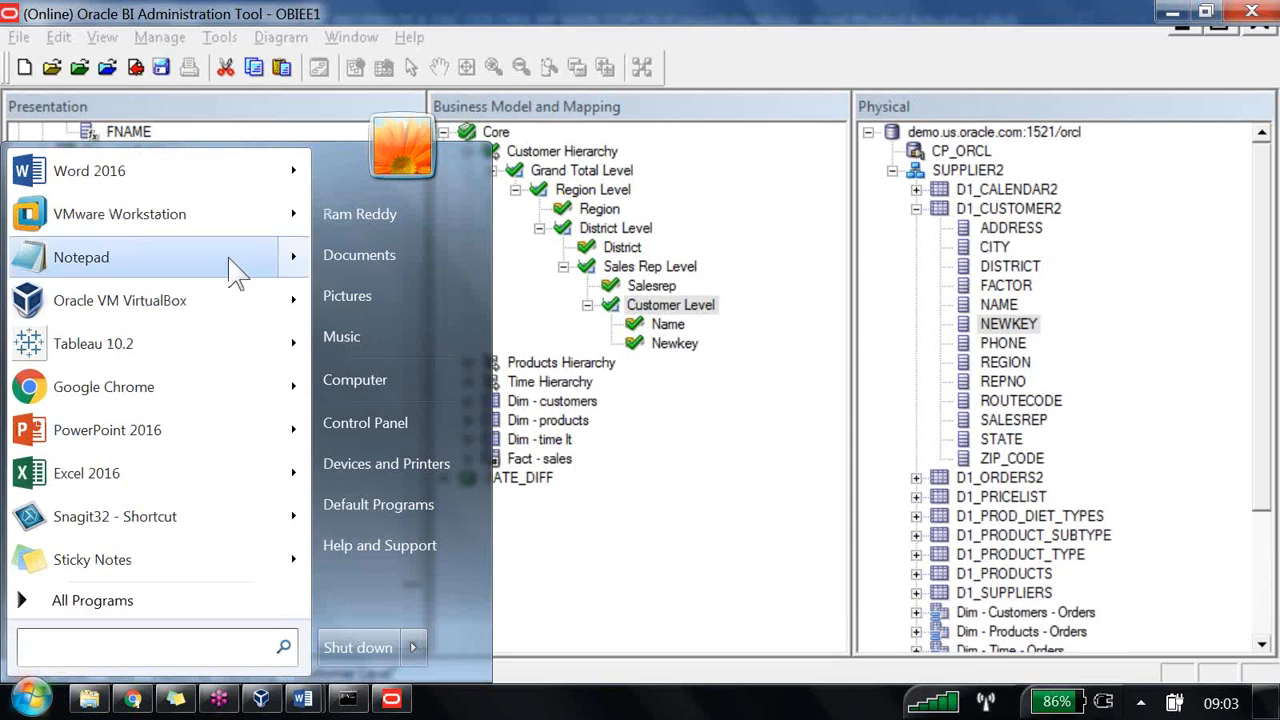
click(168, 268)
double_click(677, 106)
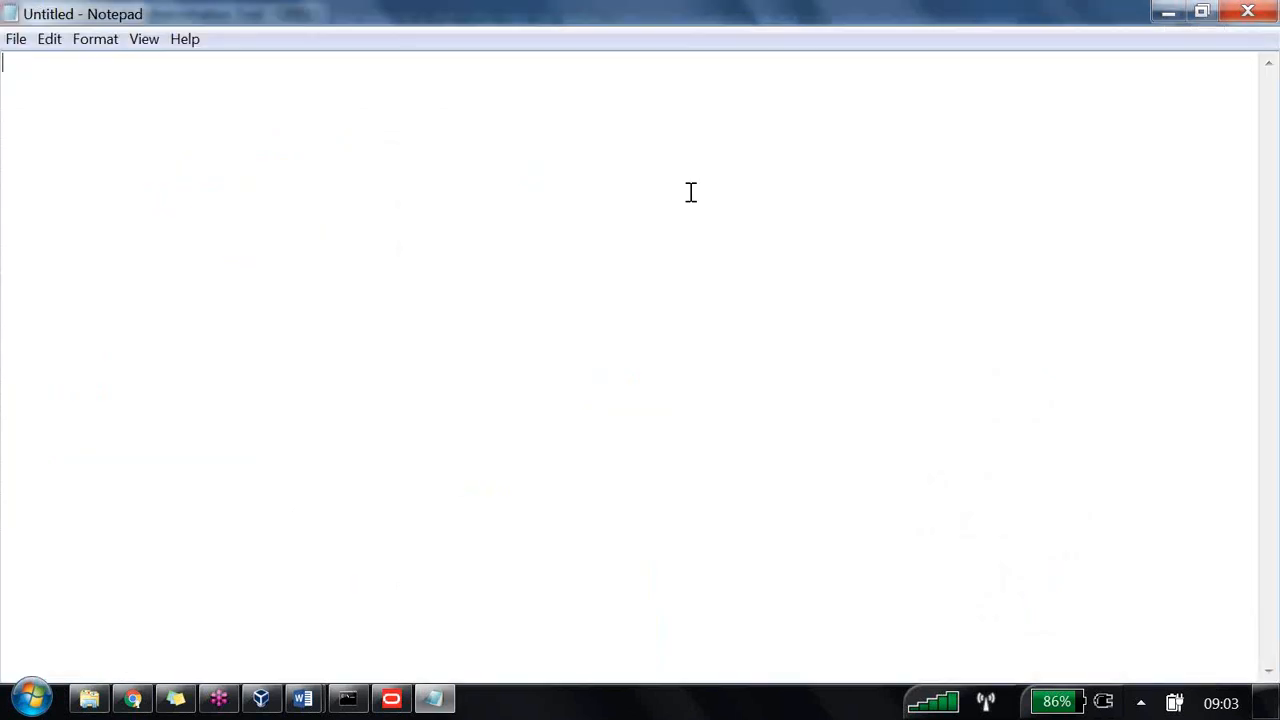
click(835, 330)
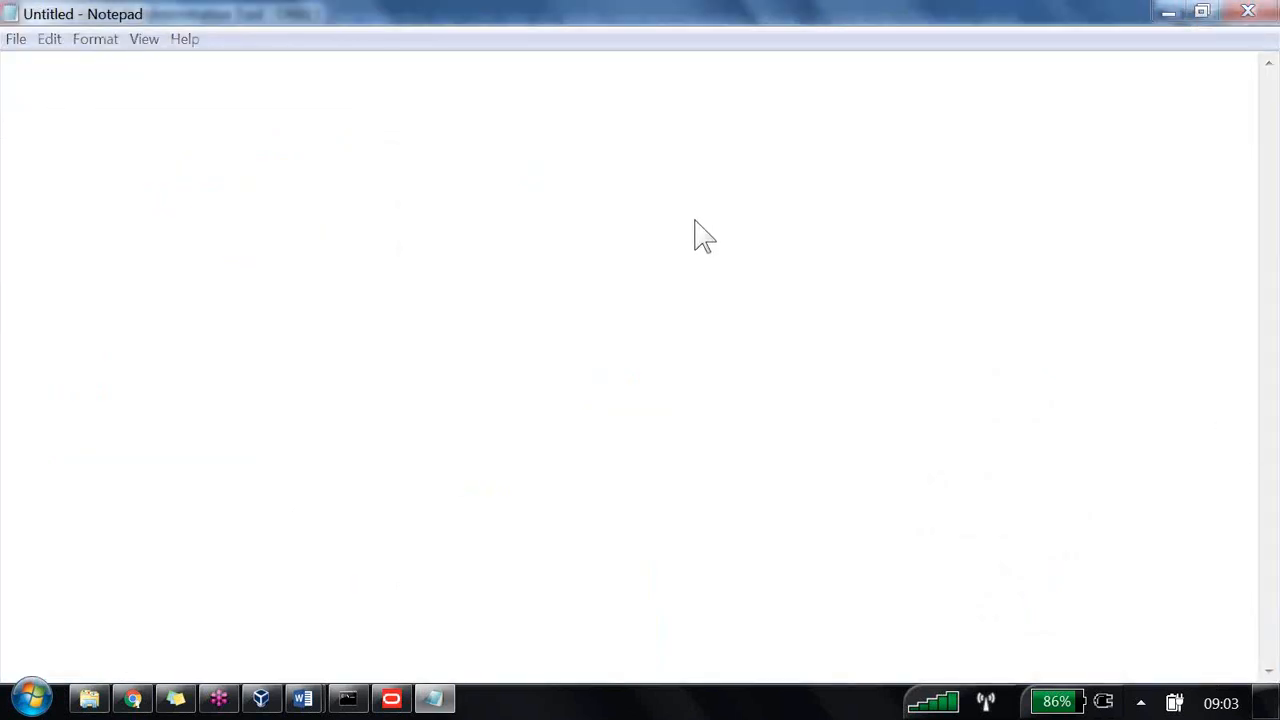
drag(230, 142, 220, 470)
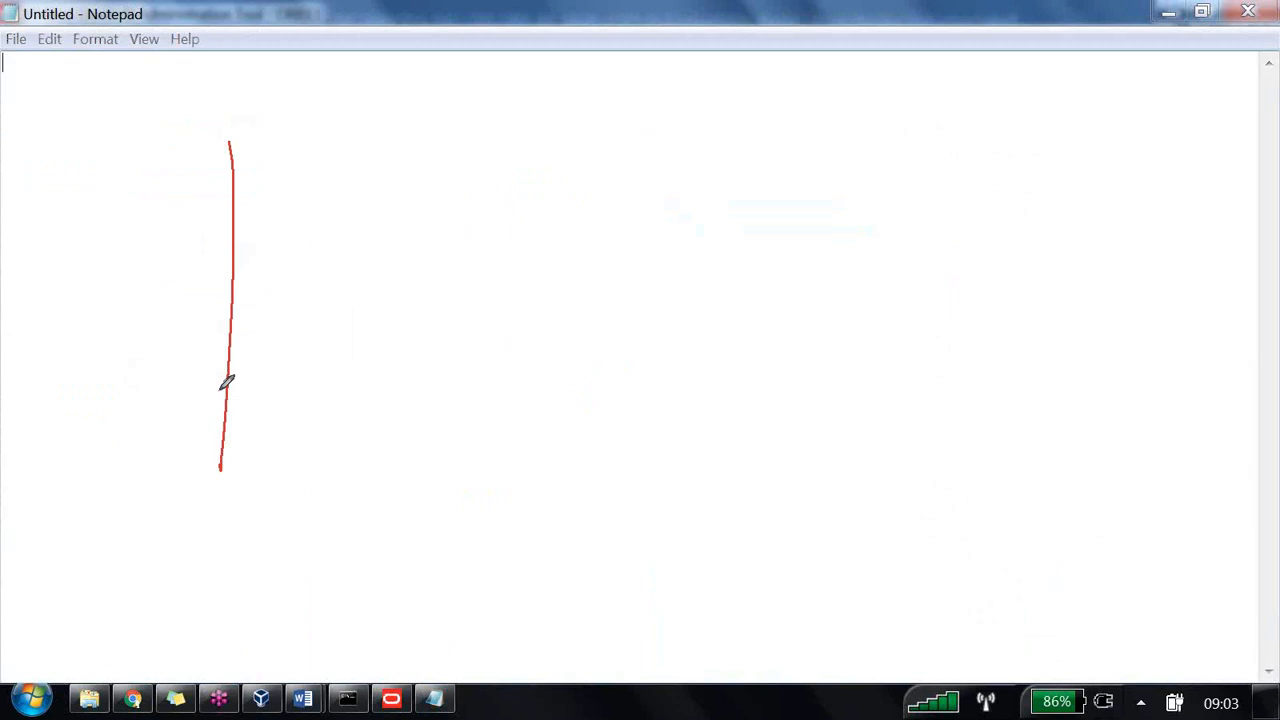
mouse_move(232, 145)
mouse_down()
mouse_move(983, 149)
mouse_move(210, 432)
mouse_up()
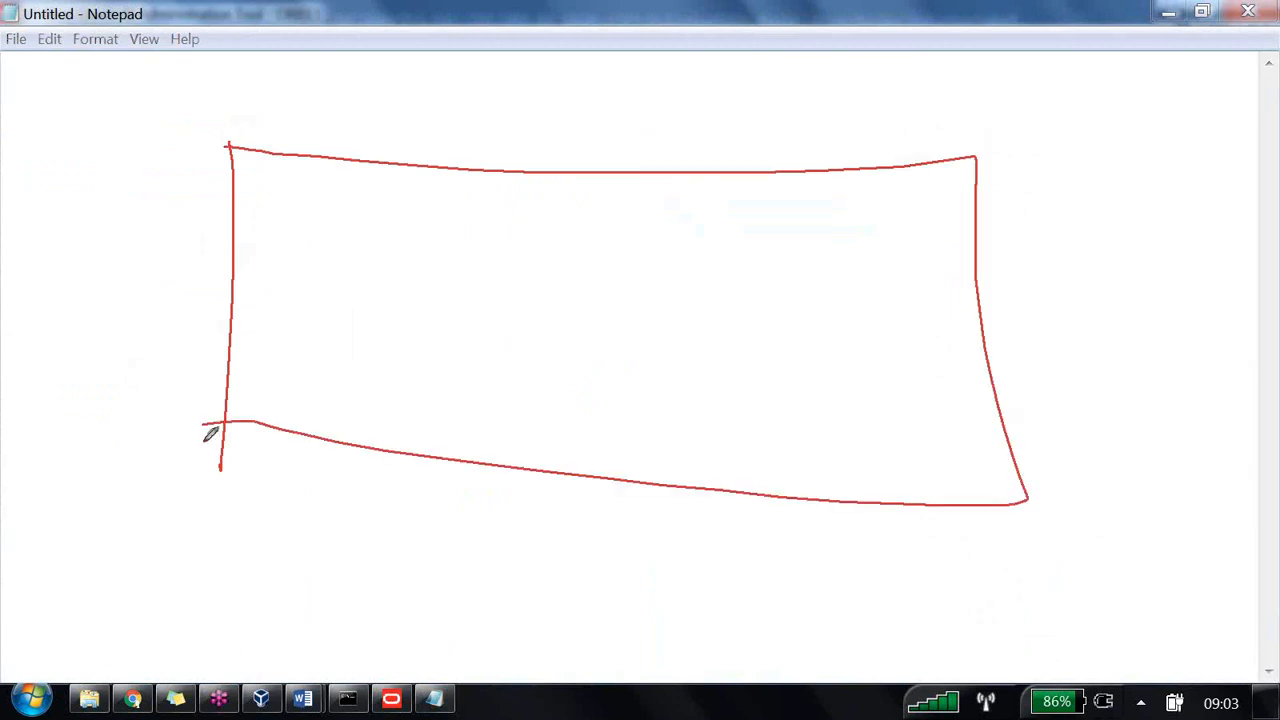
- Handwrite the labels "Table" and "column" above the large rectangle
drag(426, 70, 444, 118)
mouse_move(388, 60)
mouse_down()
mouse_move(474, 32)
mouse_move(528, 100)
mouse_up()
drag(522, 6, 552, 60)
drag(598, 2, 590, 85)
drag(618, 30, 660, 95)
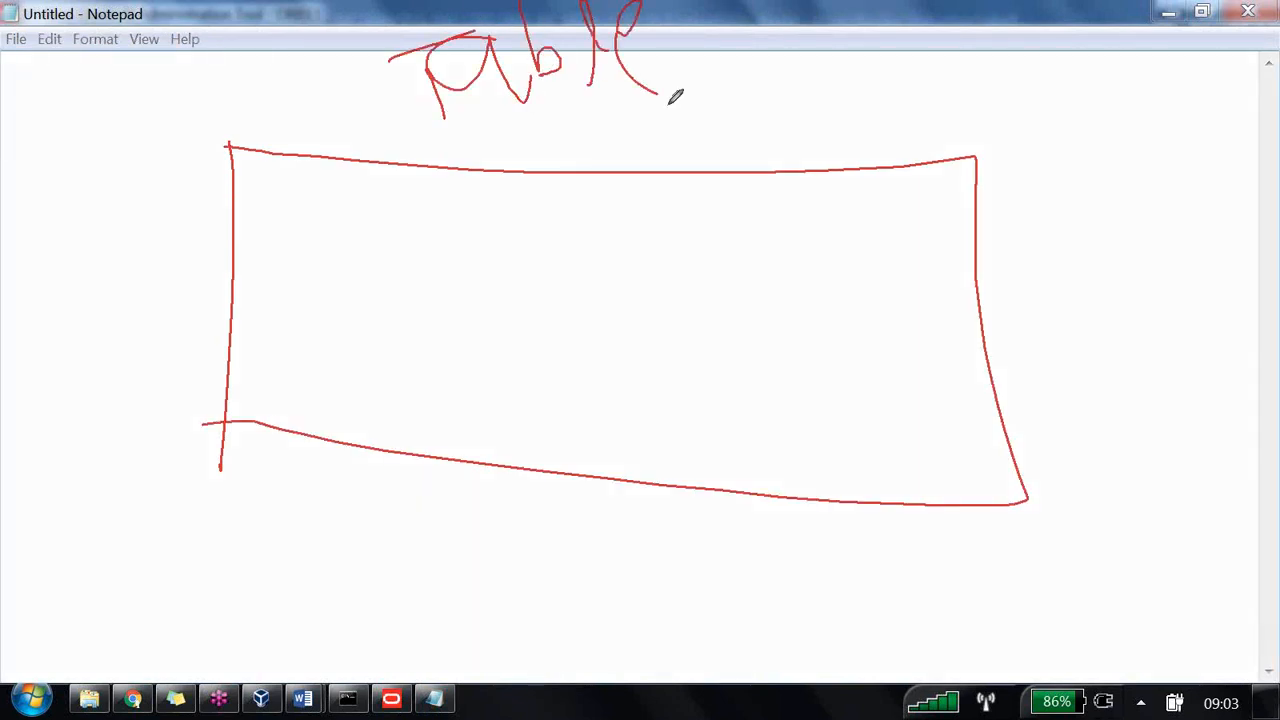
mouse_move(588, 122)
mouse_down()
mouse_move(628, 163)
mouse_move(706, 120)
mouse_move(833, 137)
mouse_move(871, 86)
mouse_move(925, 100)
mouse_up()
- Handwrite 10,00,000 inside the large rectangle with its leading digits underlined, and draw a smaller box beneath the rectangle
drag(350, 233, 367, 303)
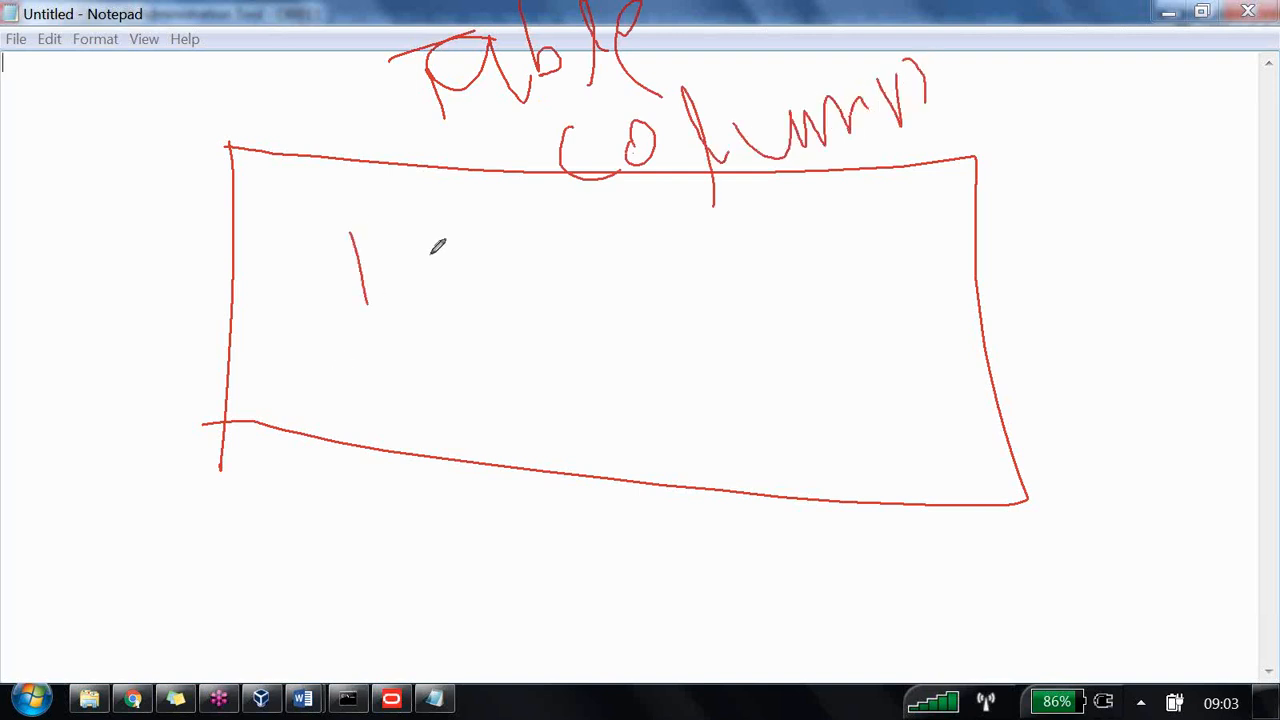
drag(425, 238, 420, 242)
mouse_move(522, 244)
mouse_down()
mouse_move(500, 292)
mouse_move(584, 292)
mouse_up()
drag(662, 248, 652, 246)
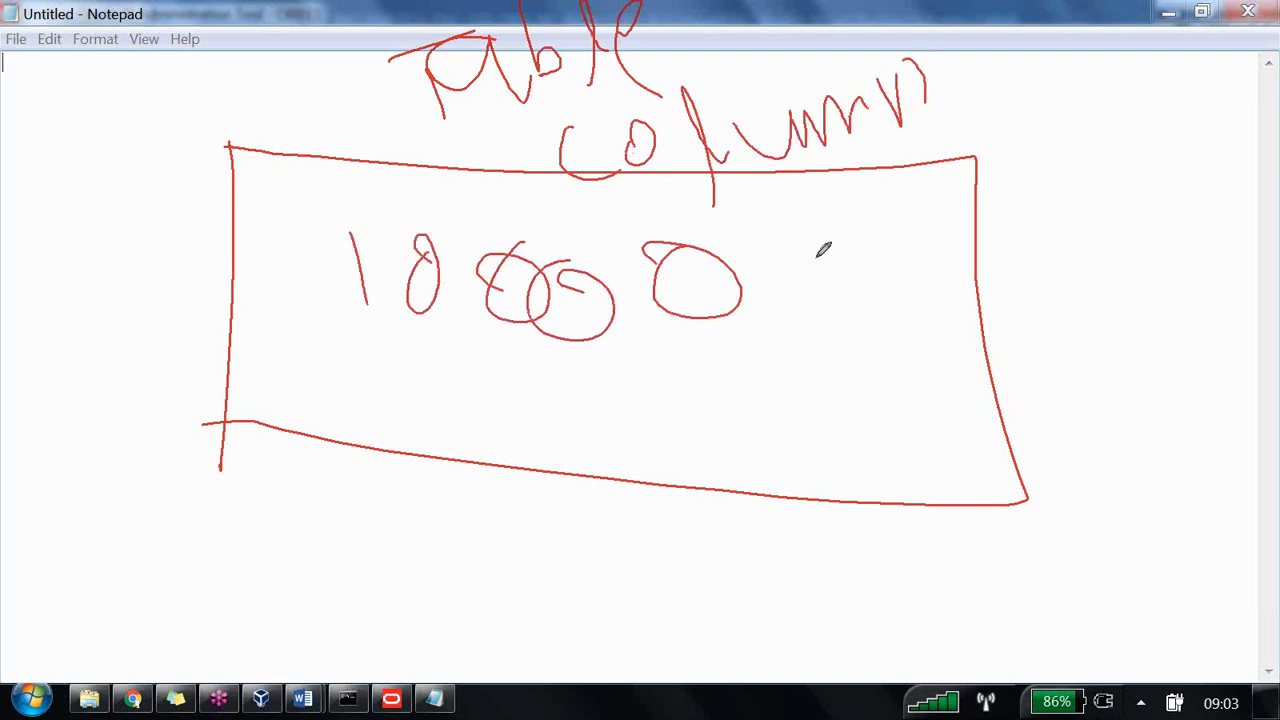
drag(838, 256, 904, 258)
drag(664, 322, 642, 352)
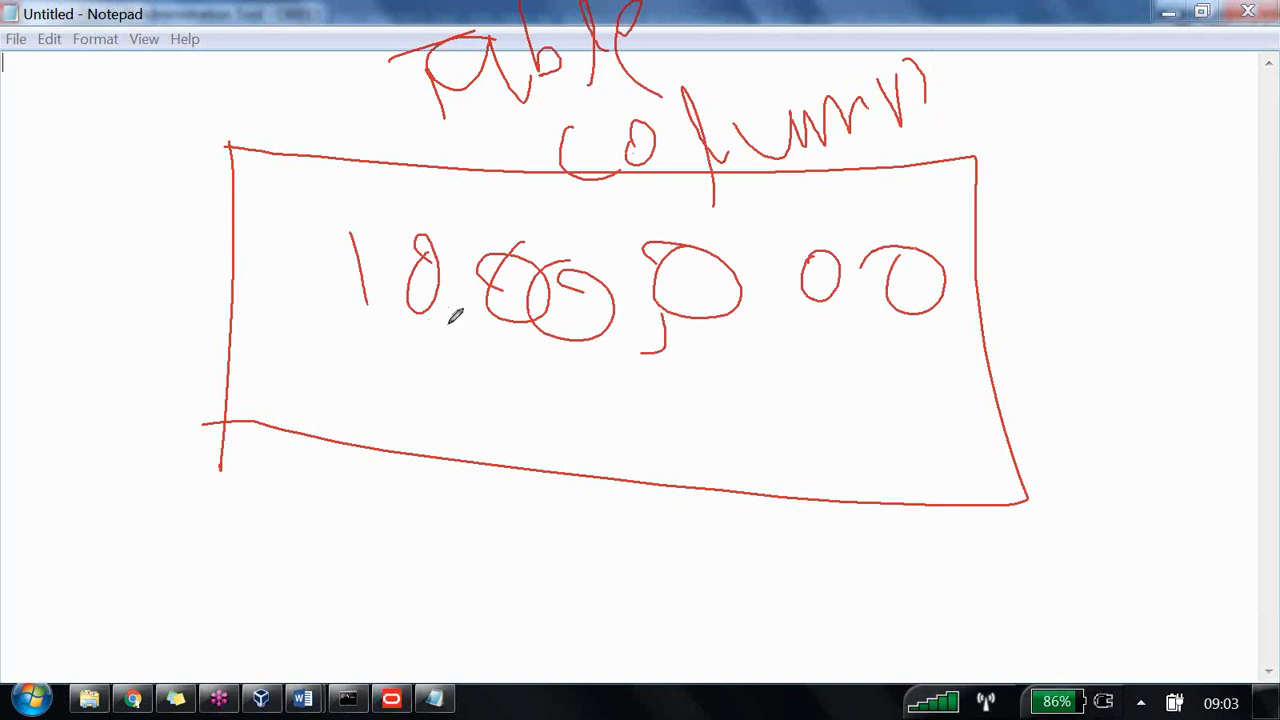
drag(455, 316, 442, 336)
drag(360, 357, 598, 346)
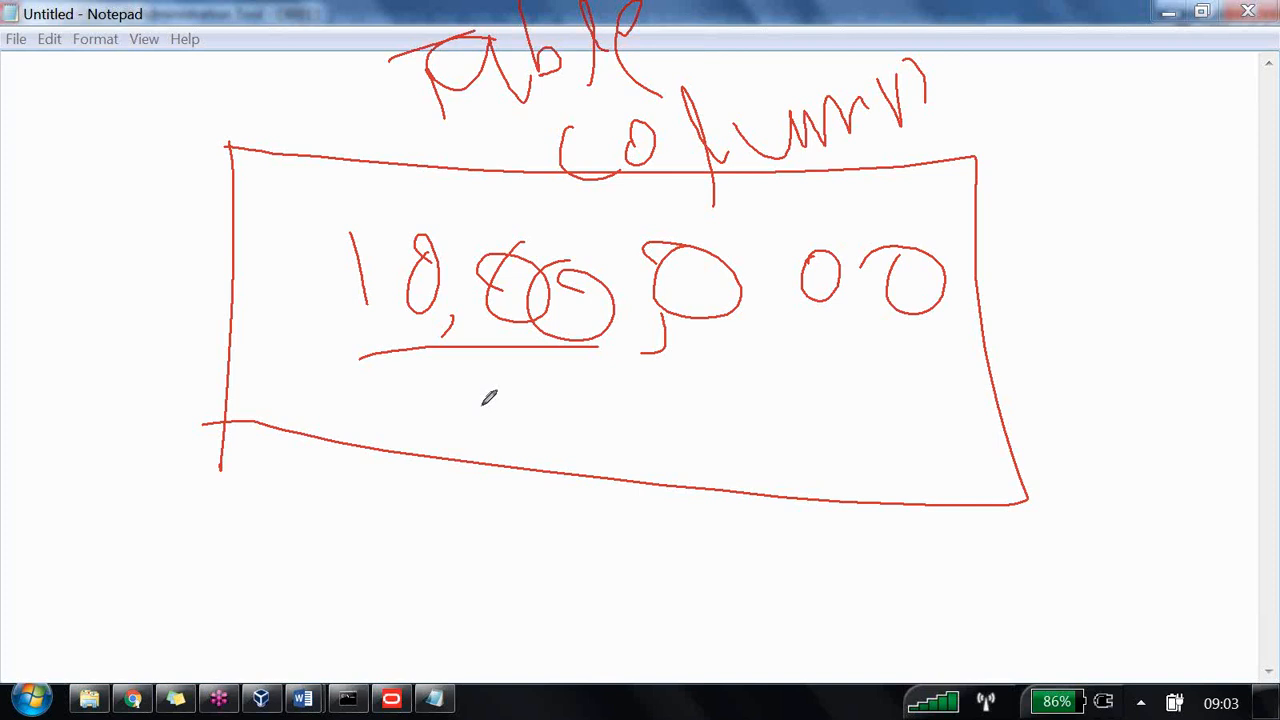
mouse_move(477, 517)
mouse_down()
mouse_move(494, 628)
mouse_move(680, 557)
mouse_move(480, 632)
mouse_up()
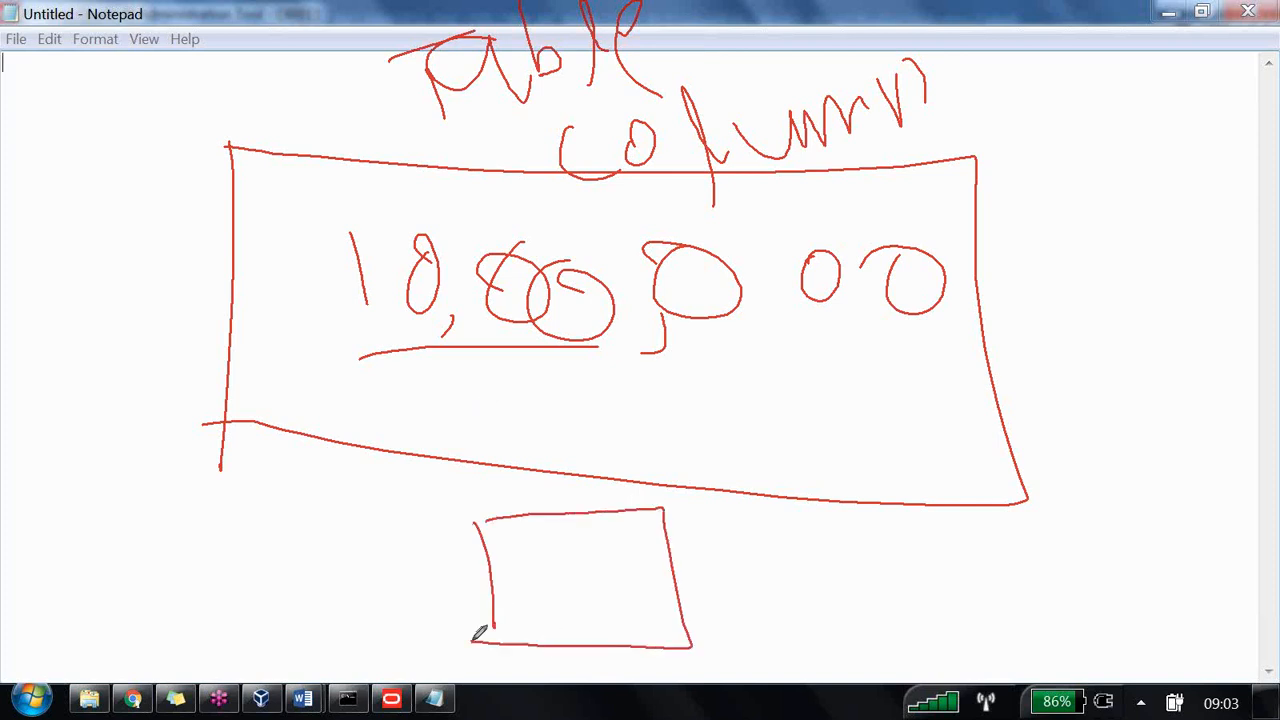
- Handwrite a short table label beside the smaller box and the number 100 inside it with the screen pen
drag(362, 530, 403, 583)
drag(359, 537, 393, 523)
mouse_move(441, 546)
mouse_down()
mouse_move(424, 558)
mouse_move(447, 547)
mouse_up()
drag(448, 488, 456, 513)
drag(463, 470, 465, 555)
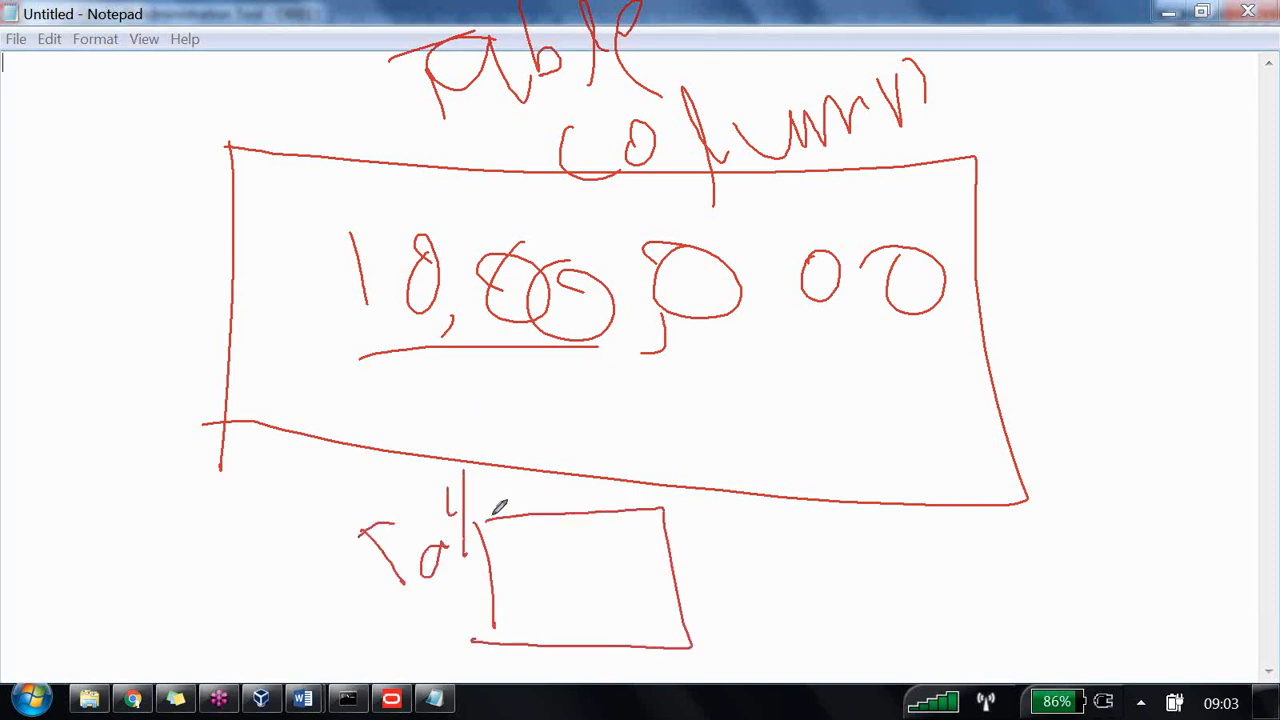
mouse_move(497, 514)
mouse_down()
mouse_move(490, 545)
mouse_move(548, 612)
mouse_up()
mouse_move(578, 571)
mouse_down()
mouse_move(566, 598)
mouse_move(586, 574)
mouse_up()
mouse_move(627, 556)
mouse_down()
mouse_move(622, 586)
mouse_move(630, 557)
mouse_up()
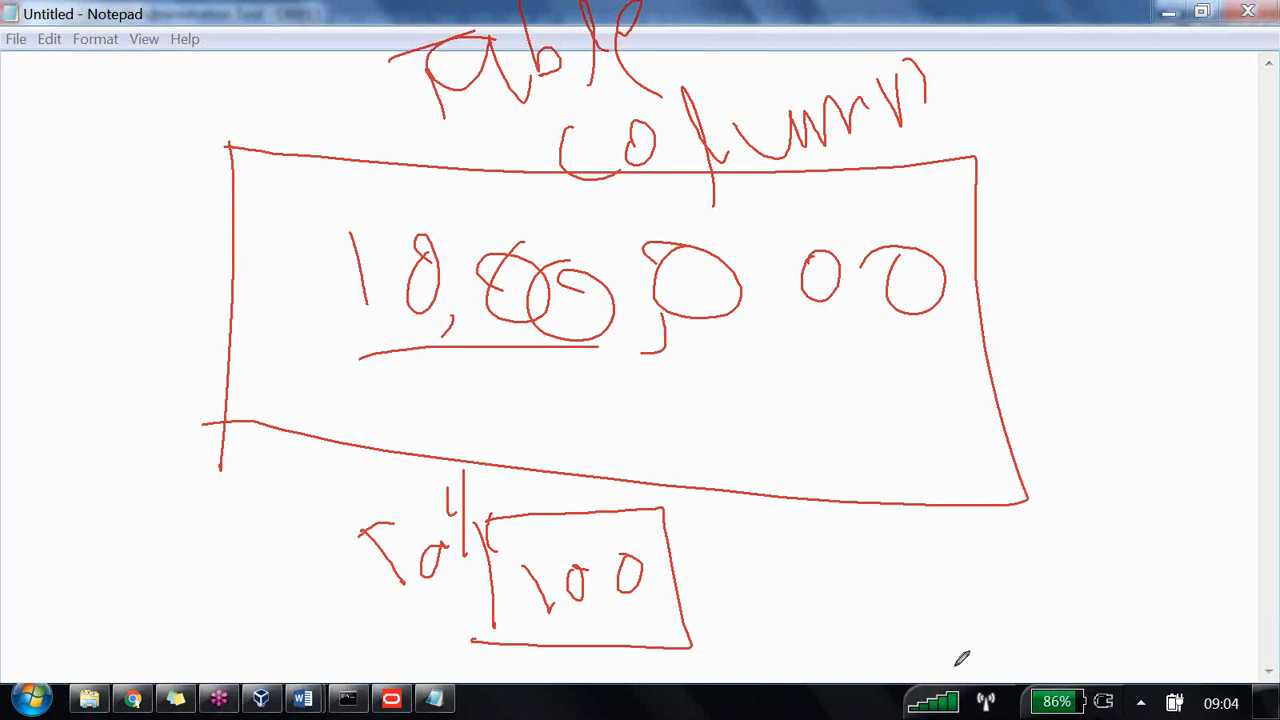
- Switch to the Word notes, clear all pen markings and advance to the page continuing "Number of Elements at this Level"
key(alt+Tab)
key(alt+Tab)
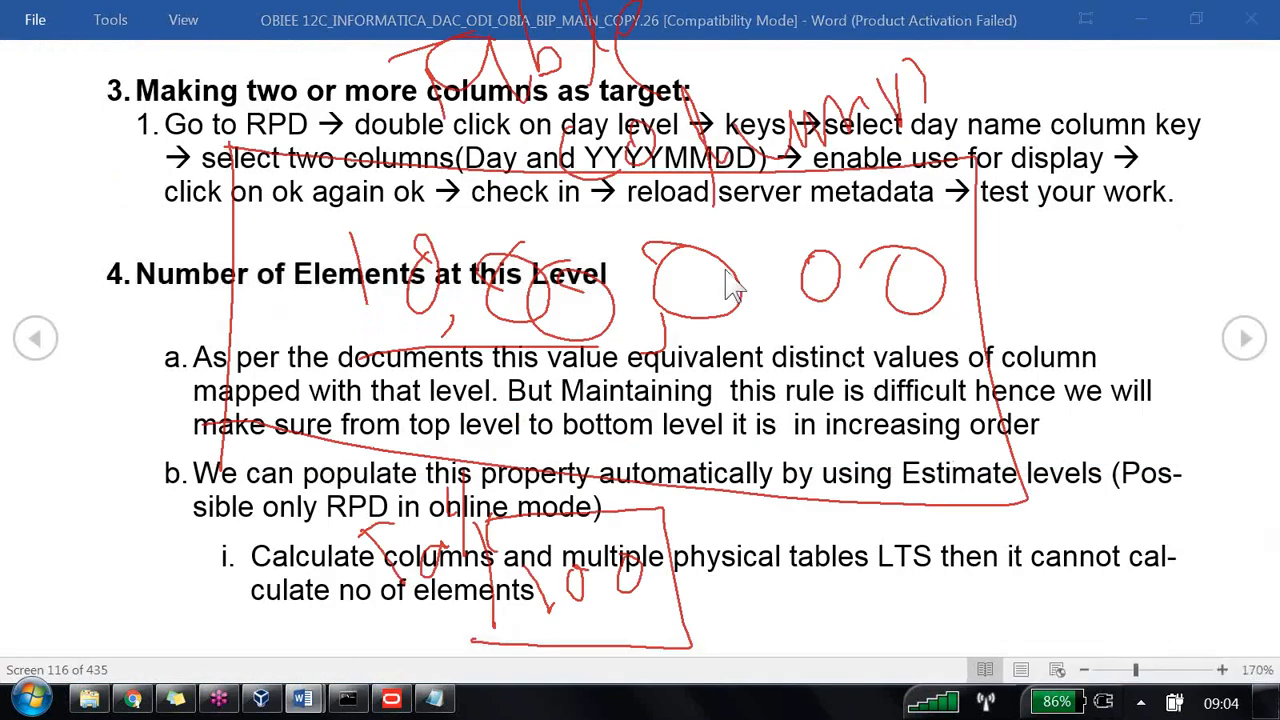
key(e)
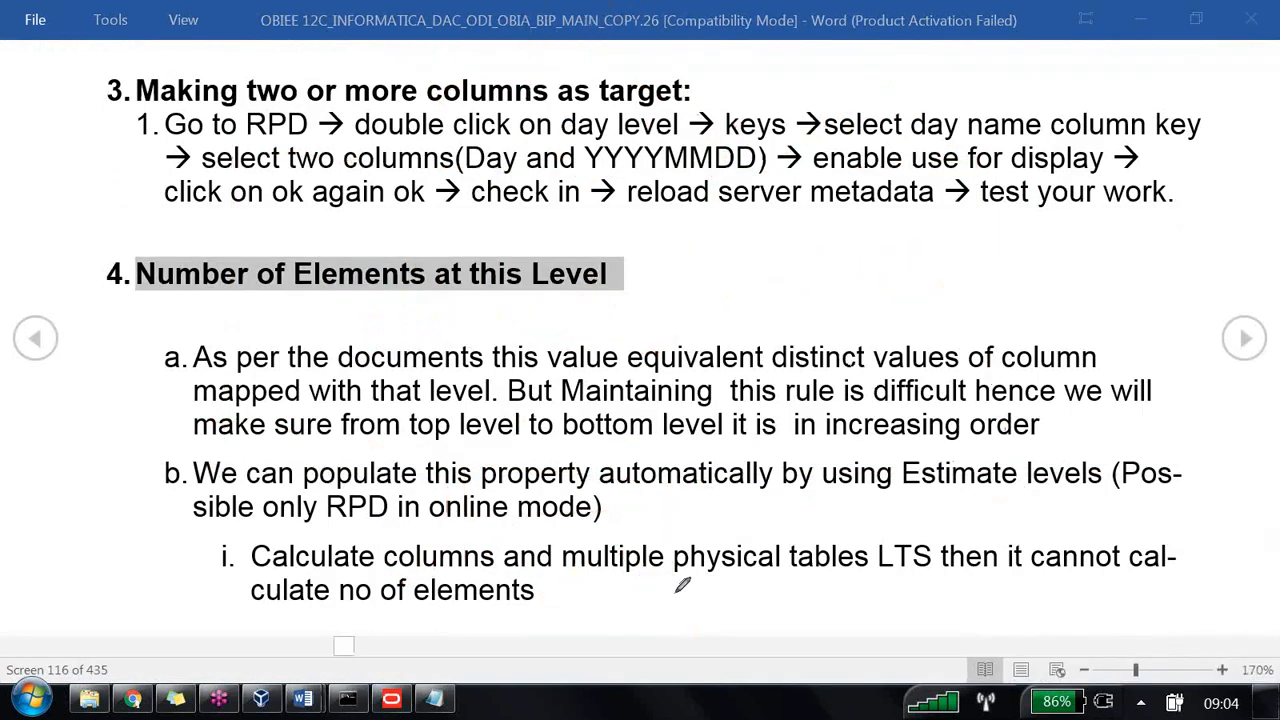
key(Right)
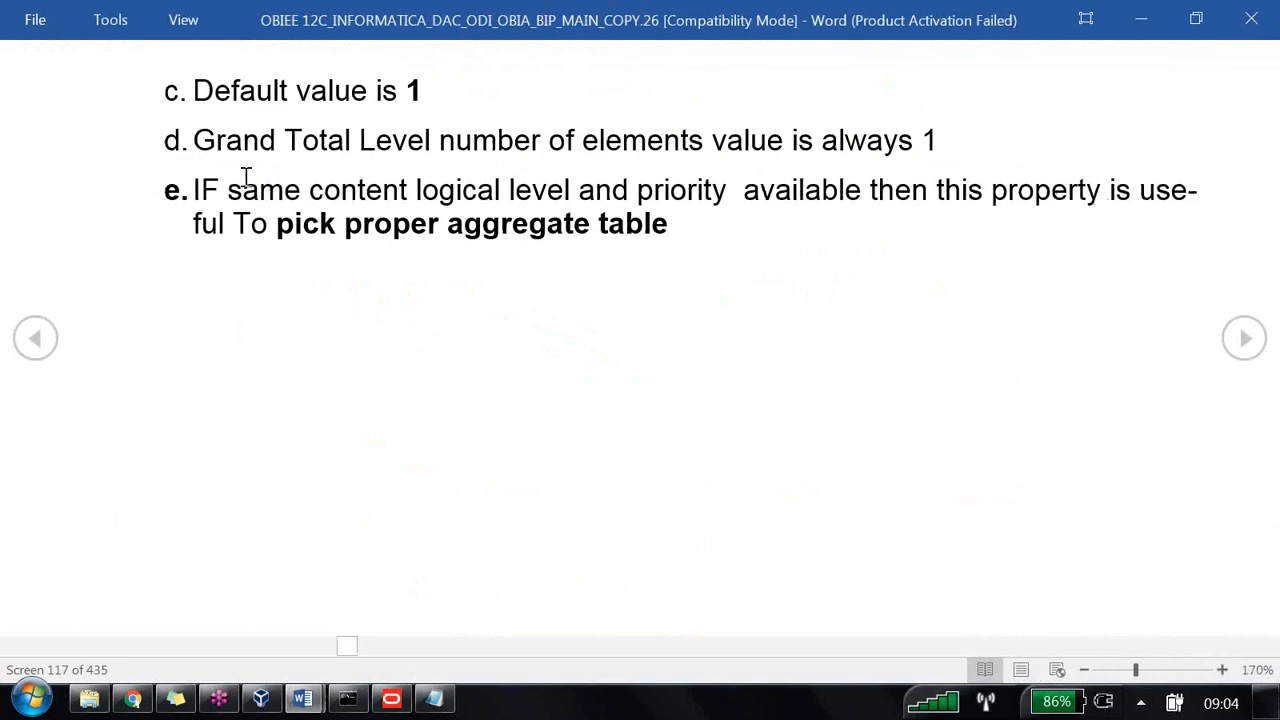
- Highlight note e in full, followed by its phrases "pick proper aggregate table" and "content logical level and priority"
drag(194, 183, 1110, 245)
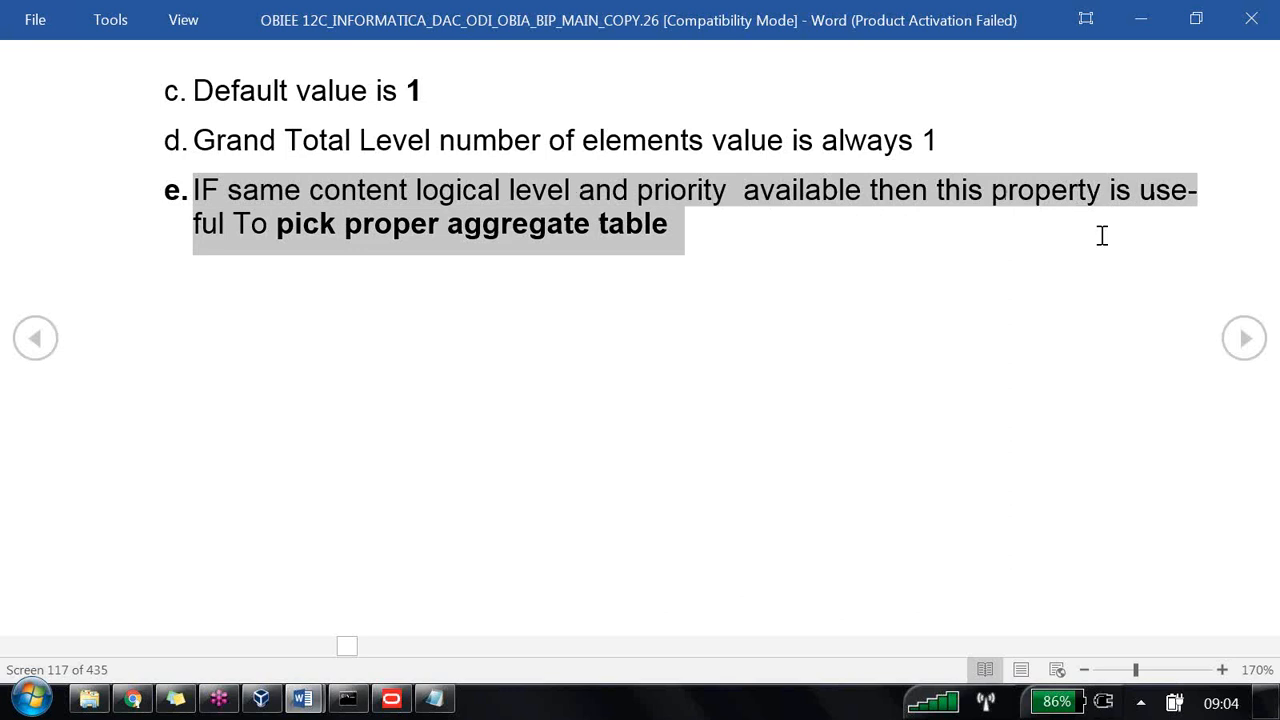
click(583, 270)
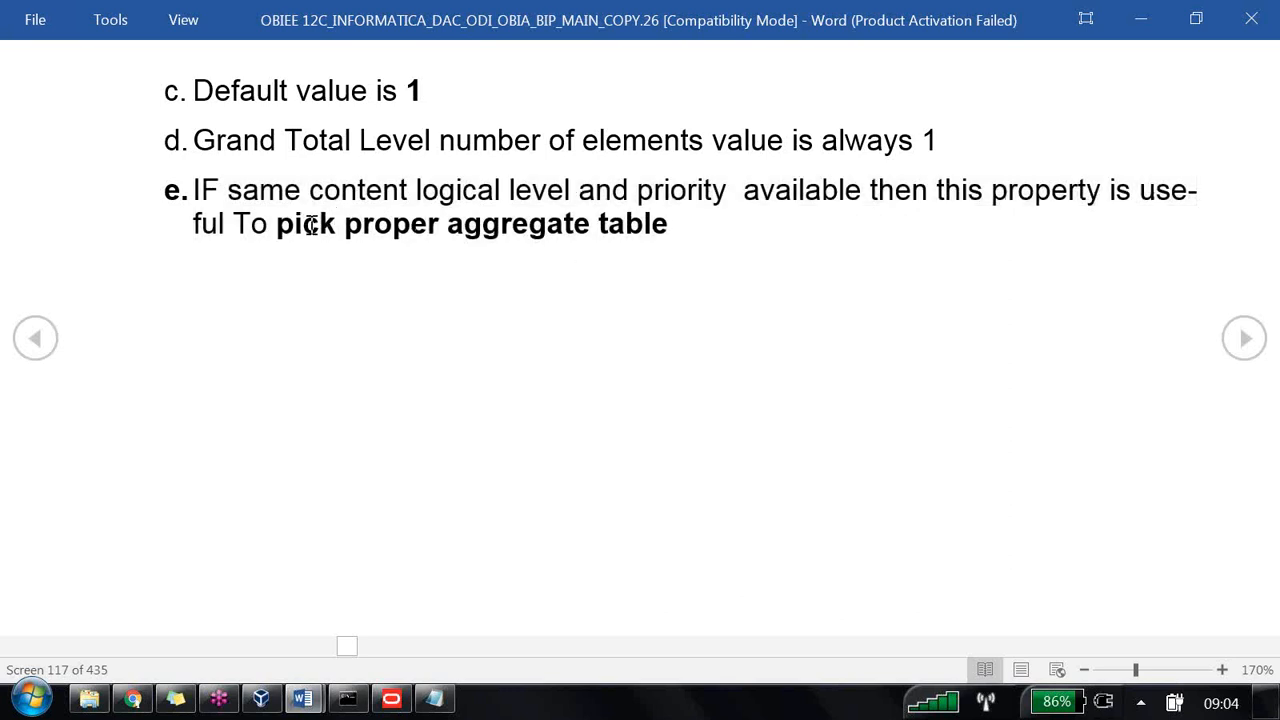
drag(309, 228, 737, 226)
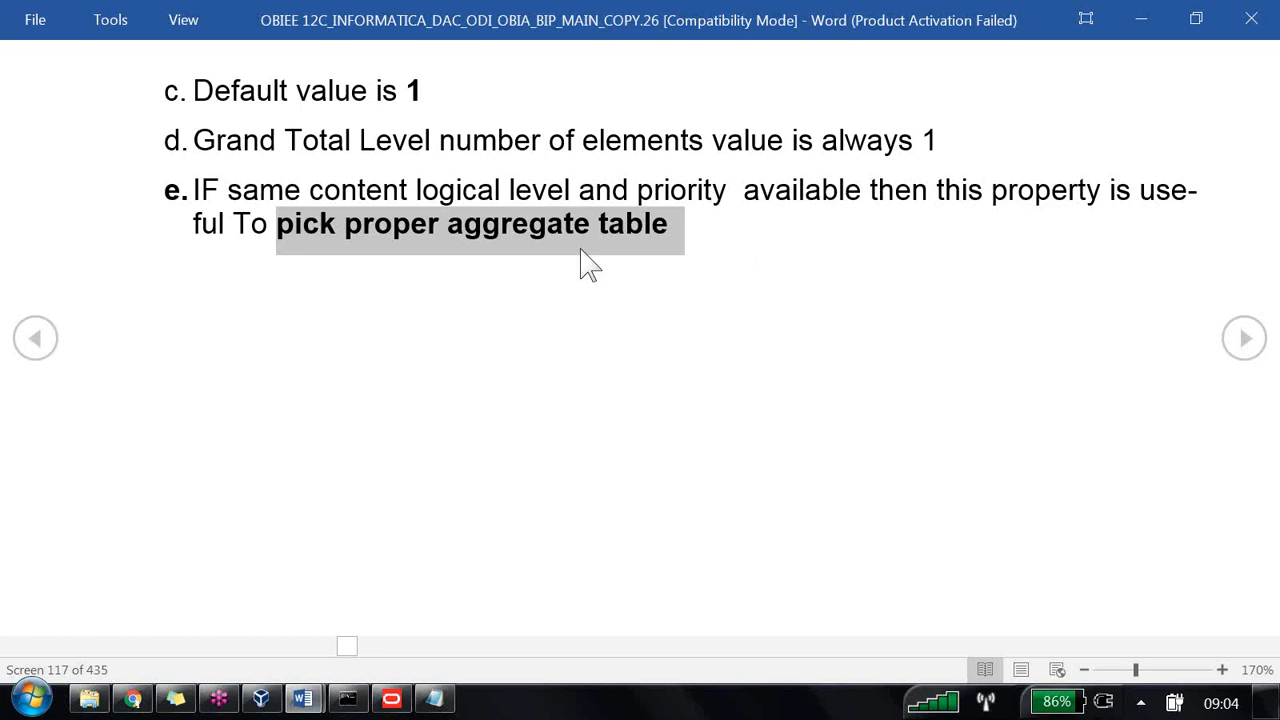
drag(309, 190, 752, 208)
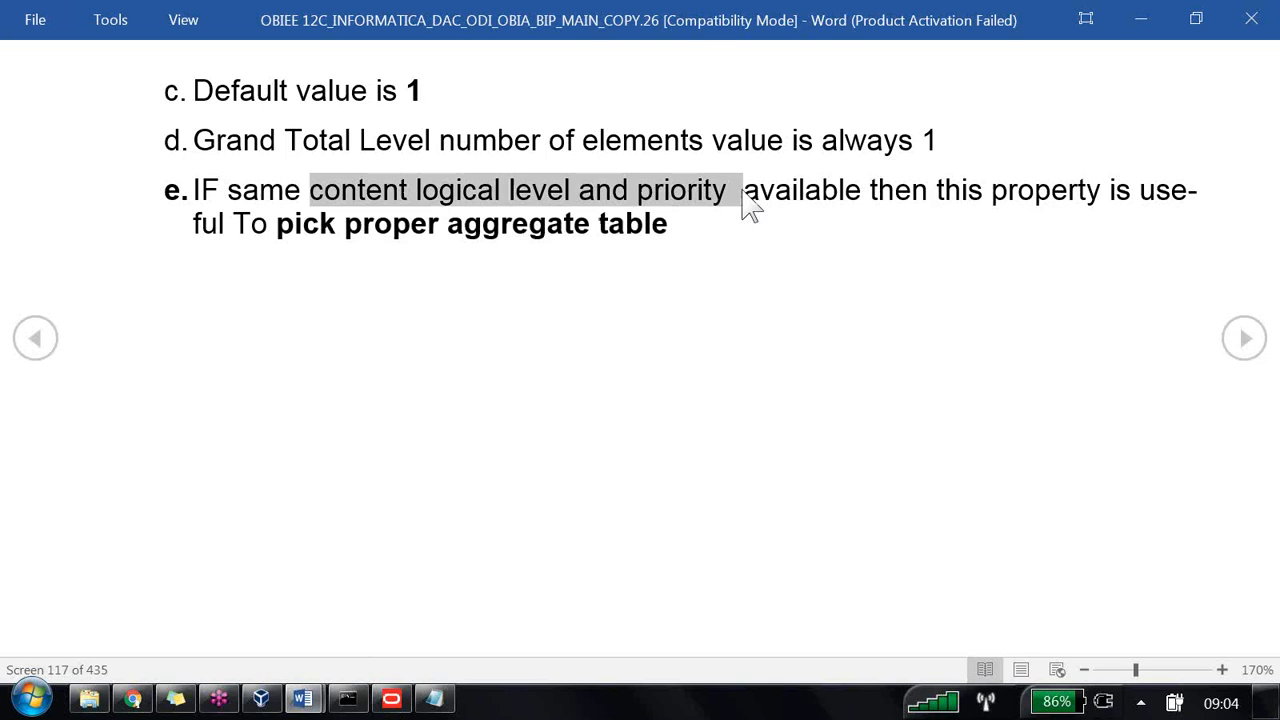
- In the Oracle BI Administration Tool, review the content level and priority group of the "Dim - products - orders" source, and close it without saving
key(alt+Tab)
key(alt+Tab)
key(alt+Tab)
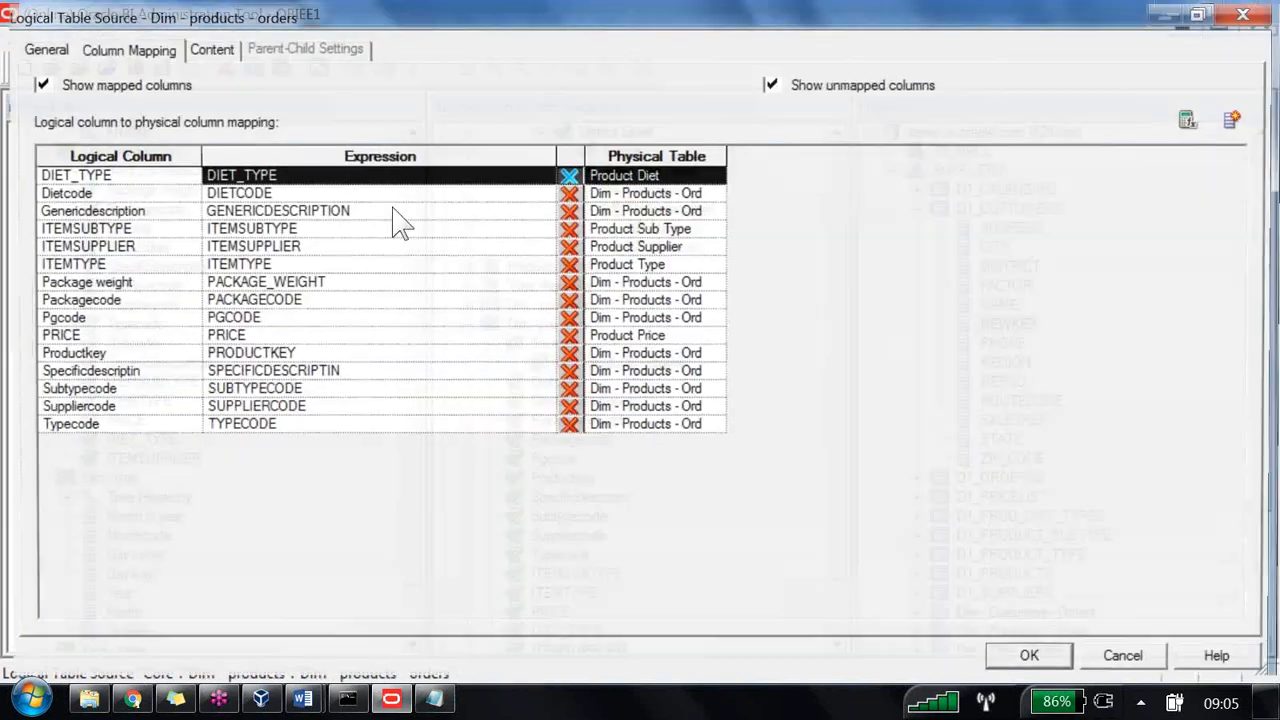
click(206, 47)
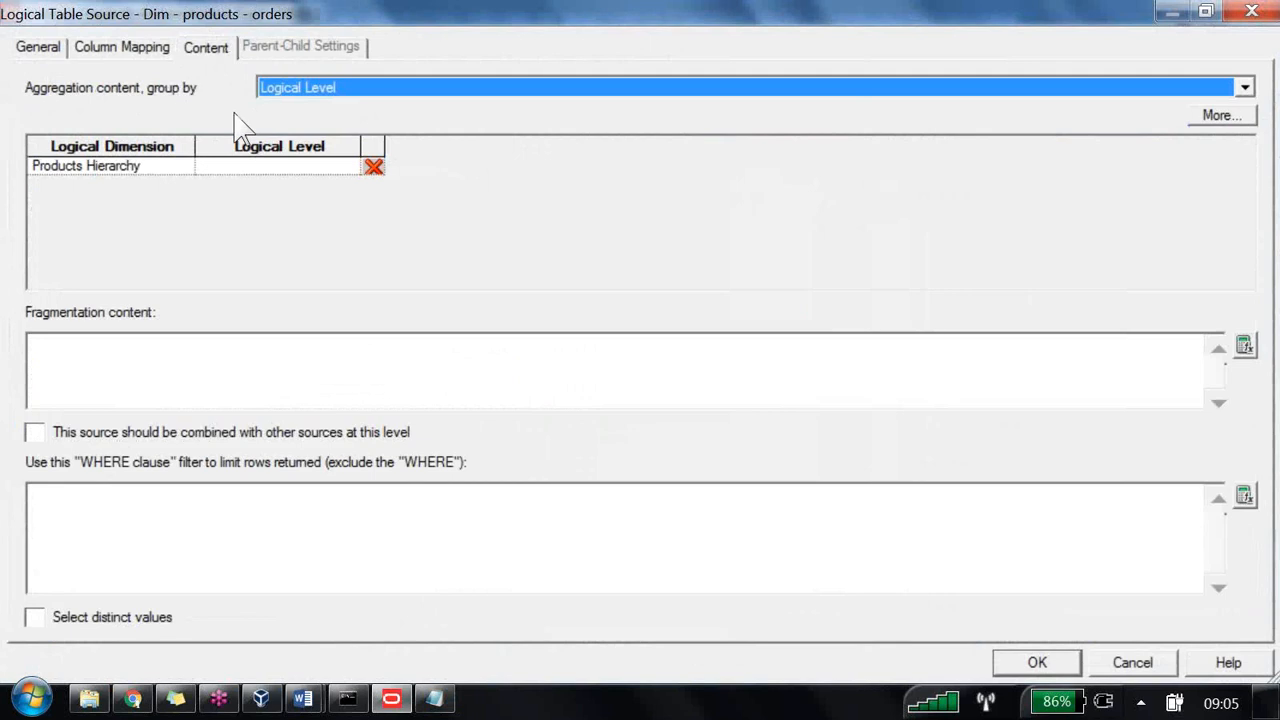
click(45, 47)
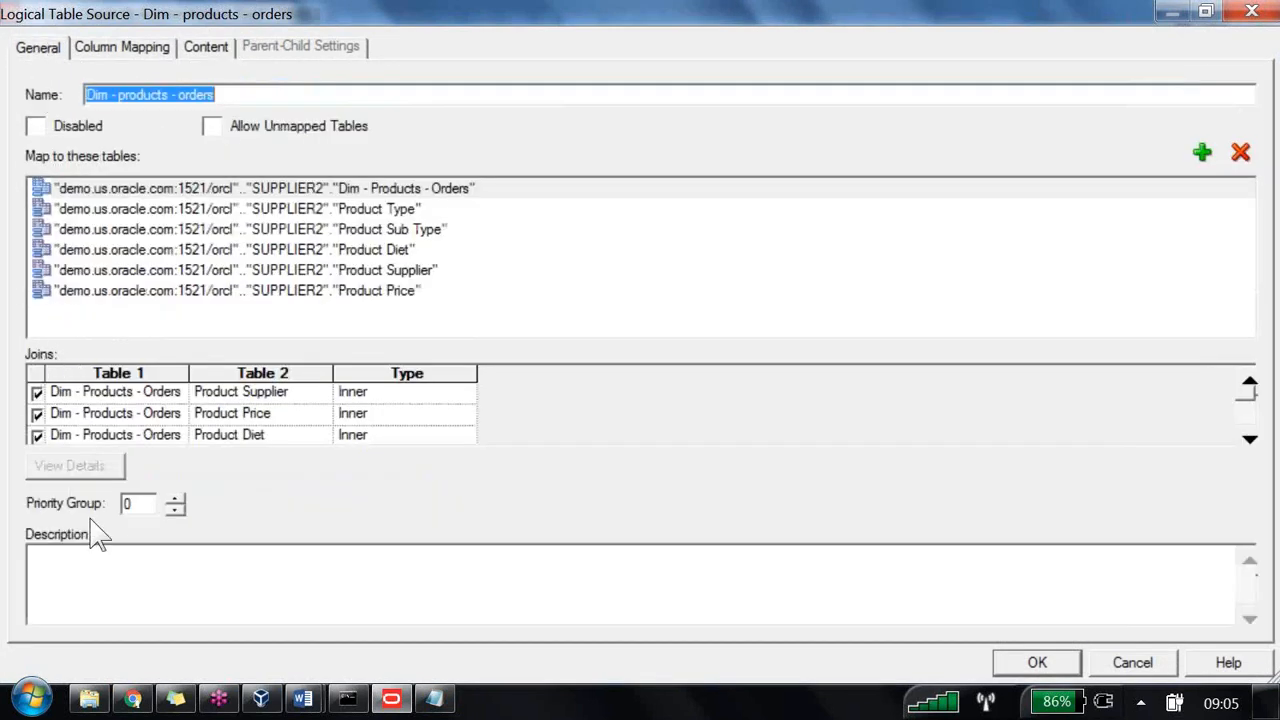
click(1130, 663)
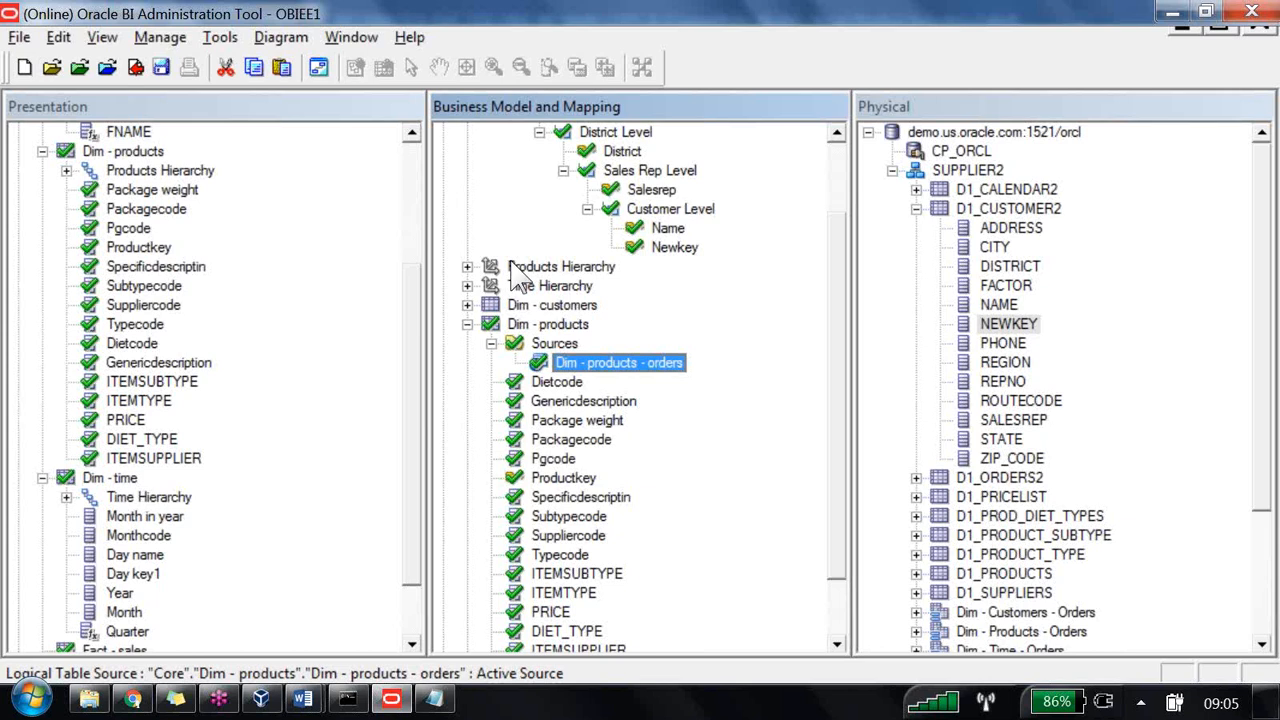
- Return to the Word notes and highlight "pick proper aggregate table" in note e
key(alt+Tab)
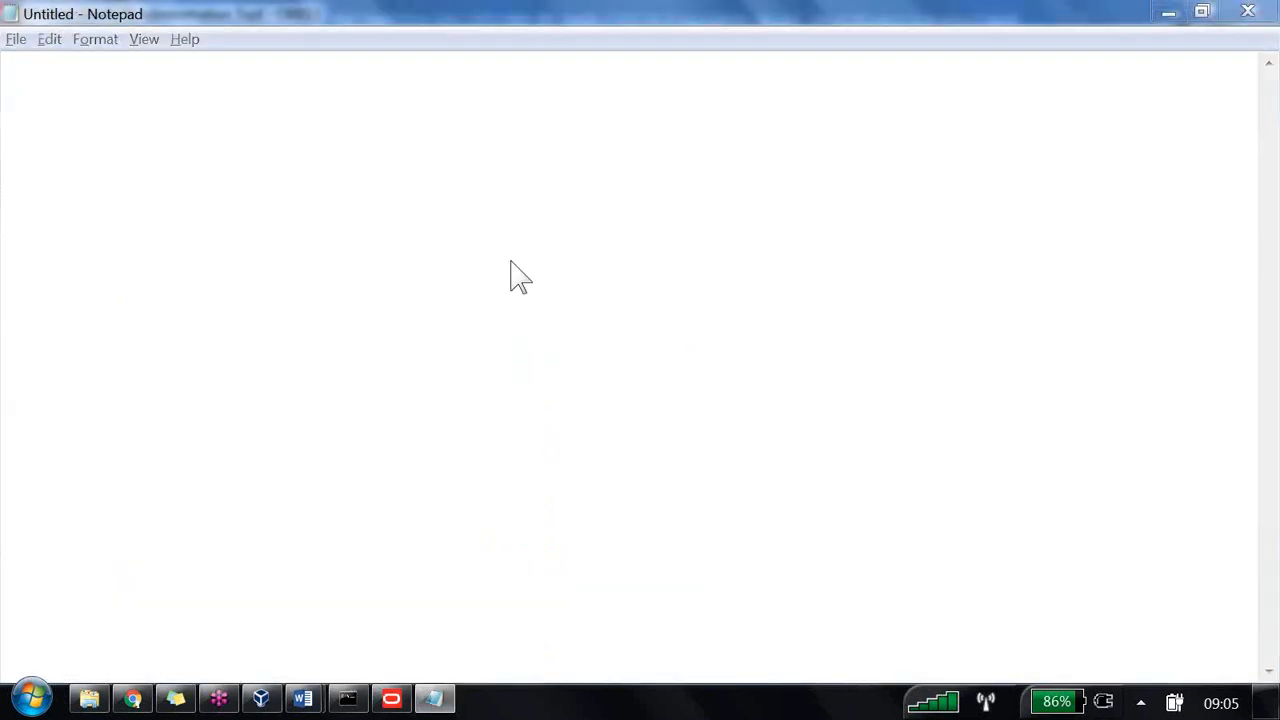
key(alt+Tab)
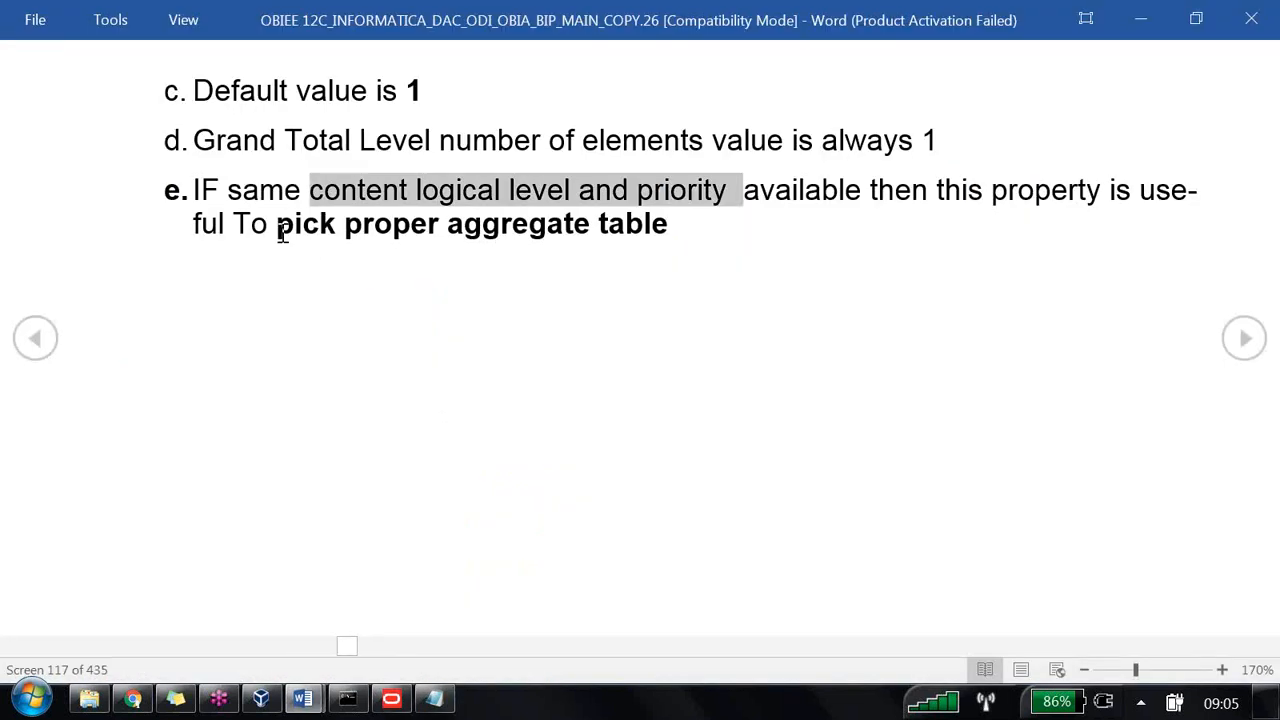
drag(278, 230, 728, 263)
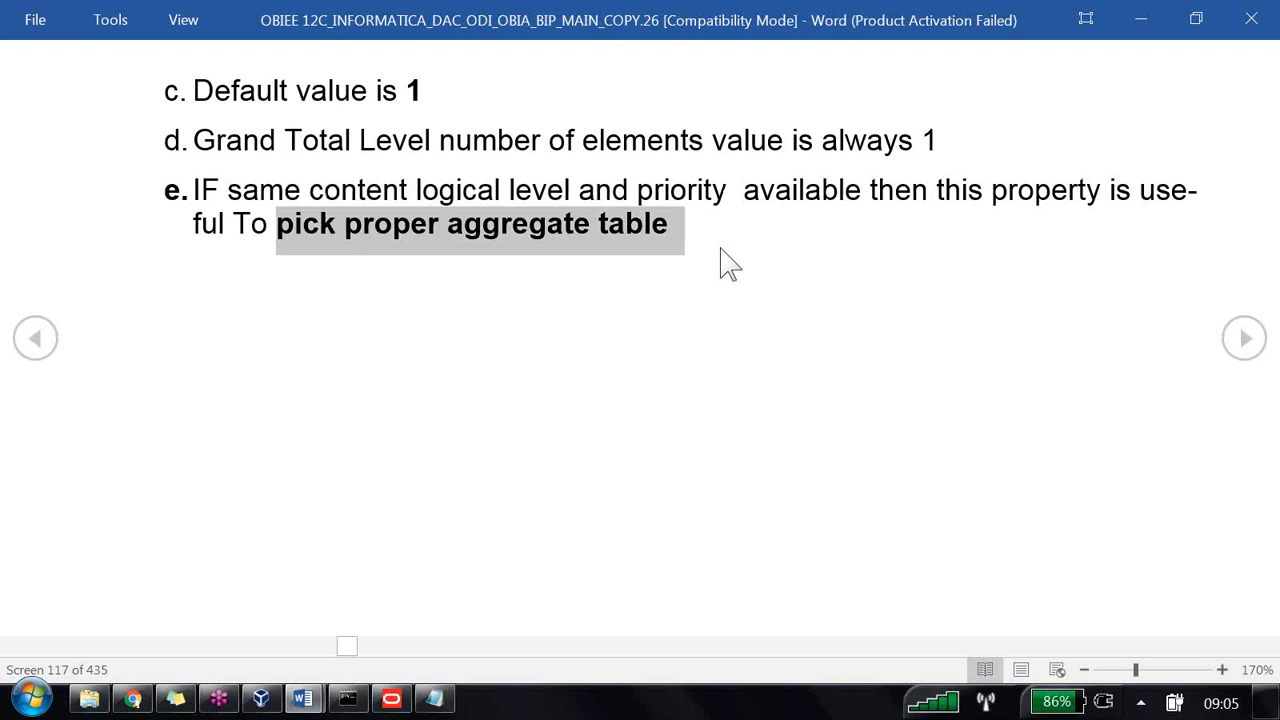